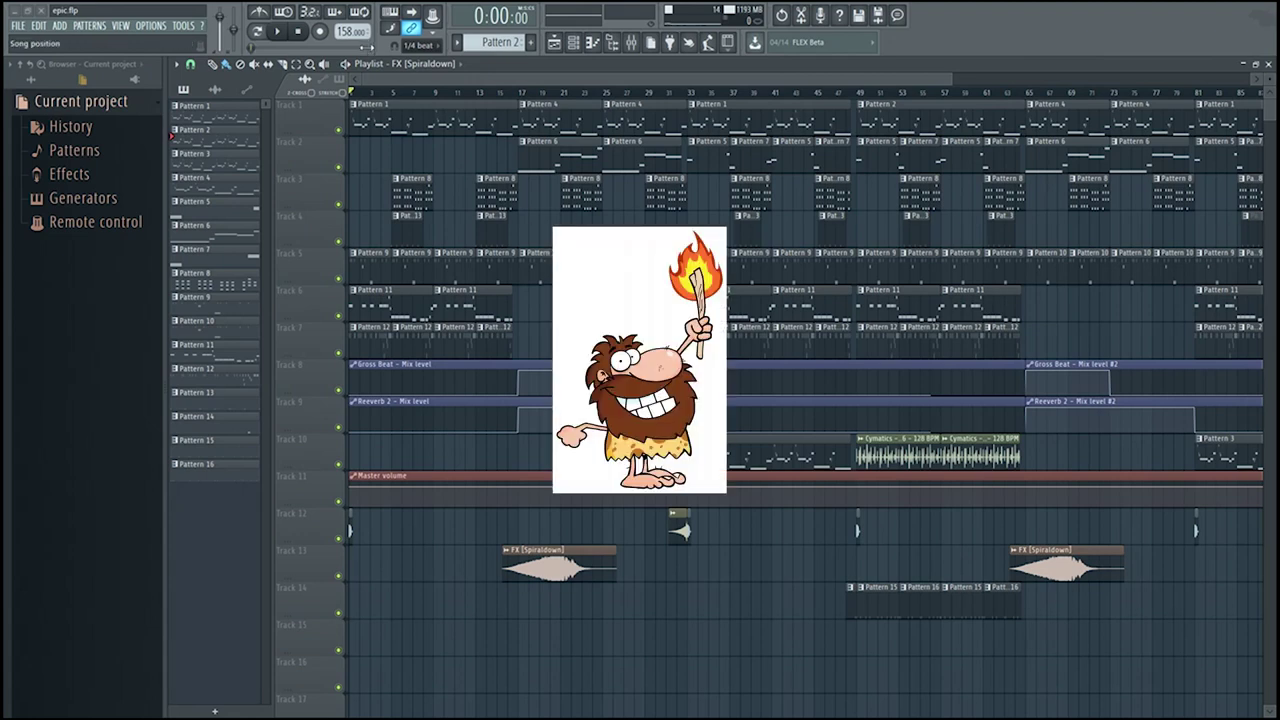
- Show the channel rack over the playlist, collapse the browser folders and highlight the channels from Large Brass Shots up to Strings
scroll(360, 94, "up", 9)
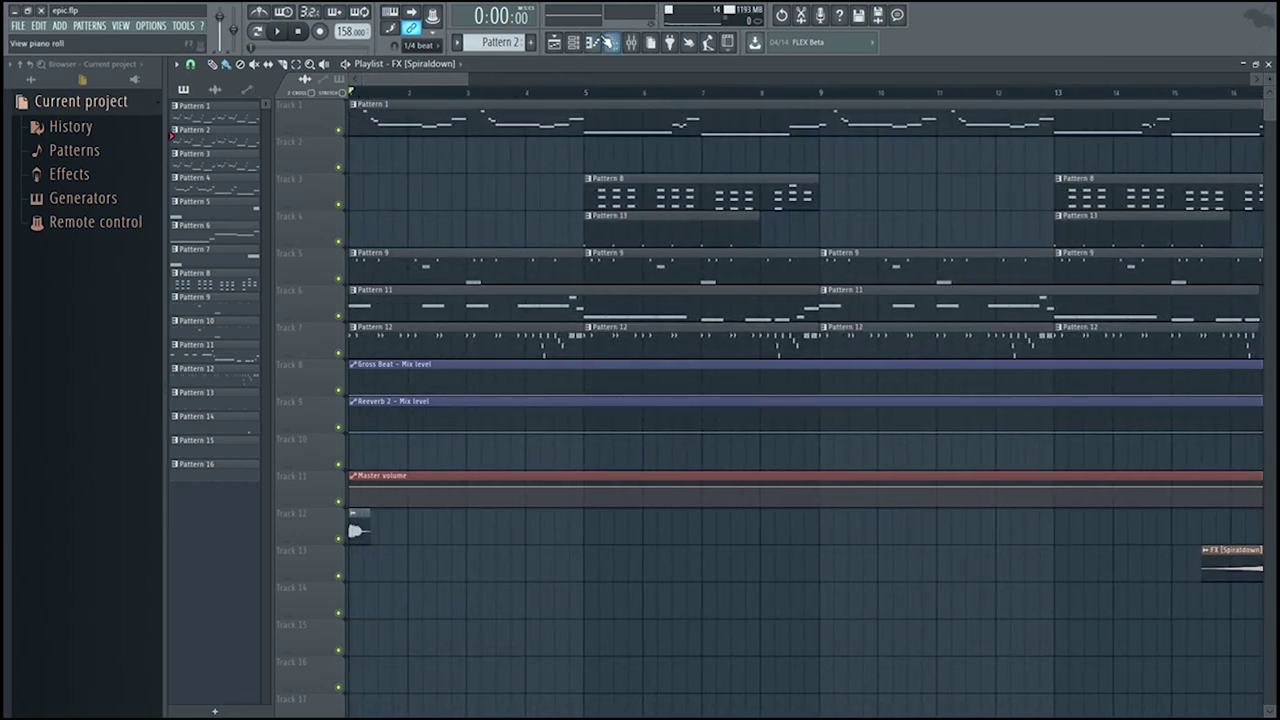
left_click(589, 46)
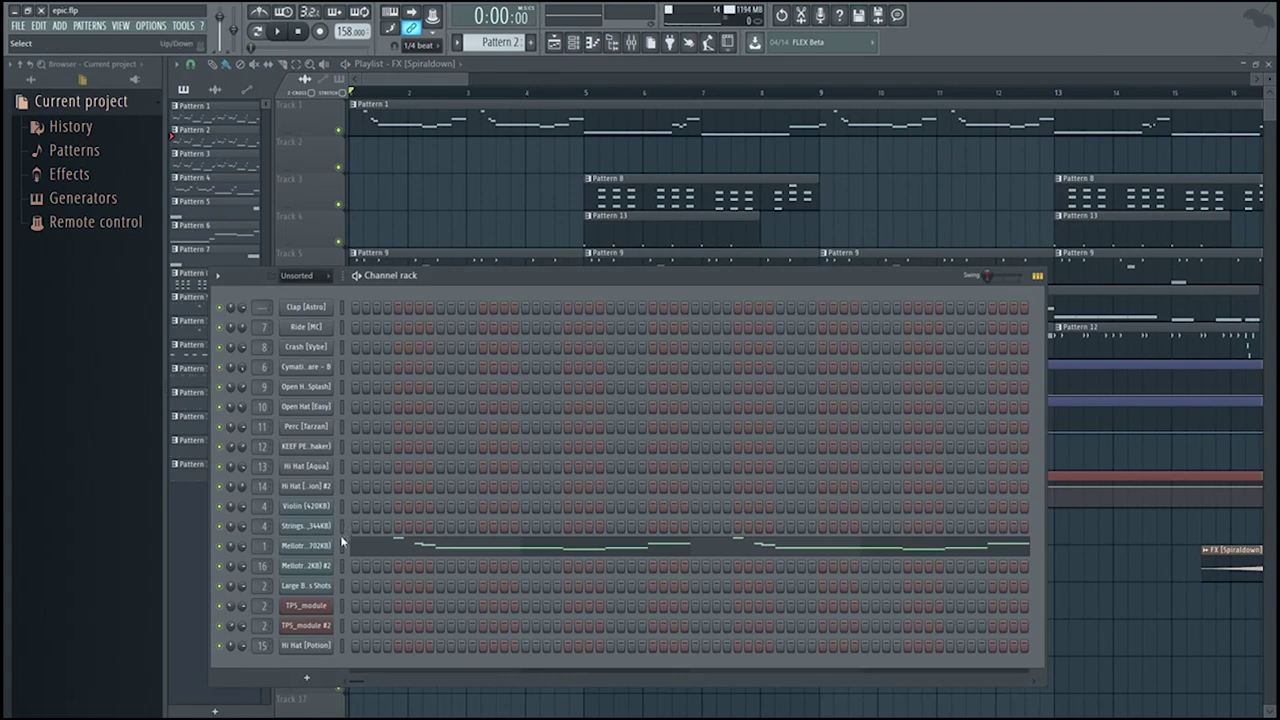
left_click(88, 89)
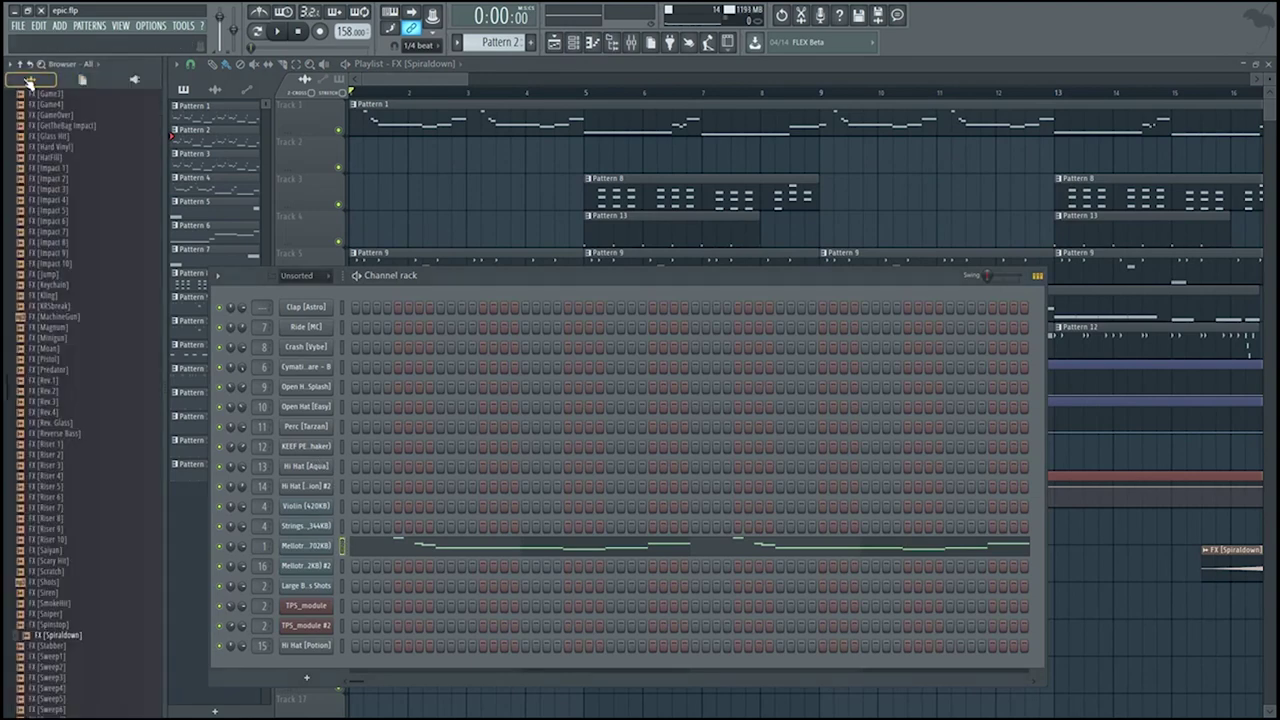
left_click_drag(344, 591, 341, 535)
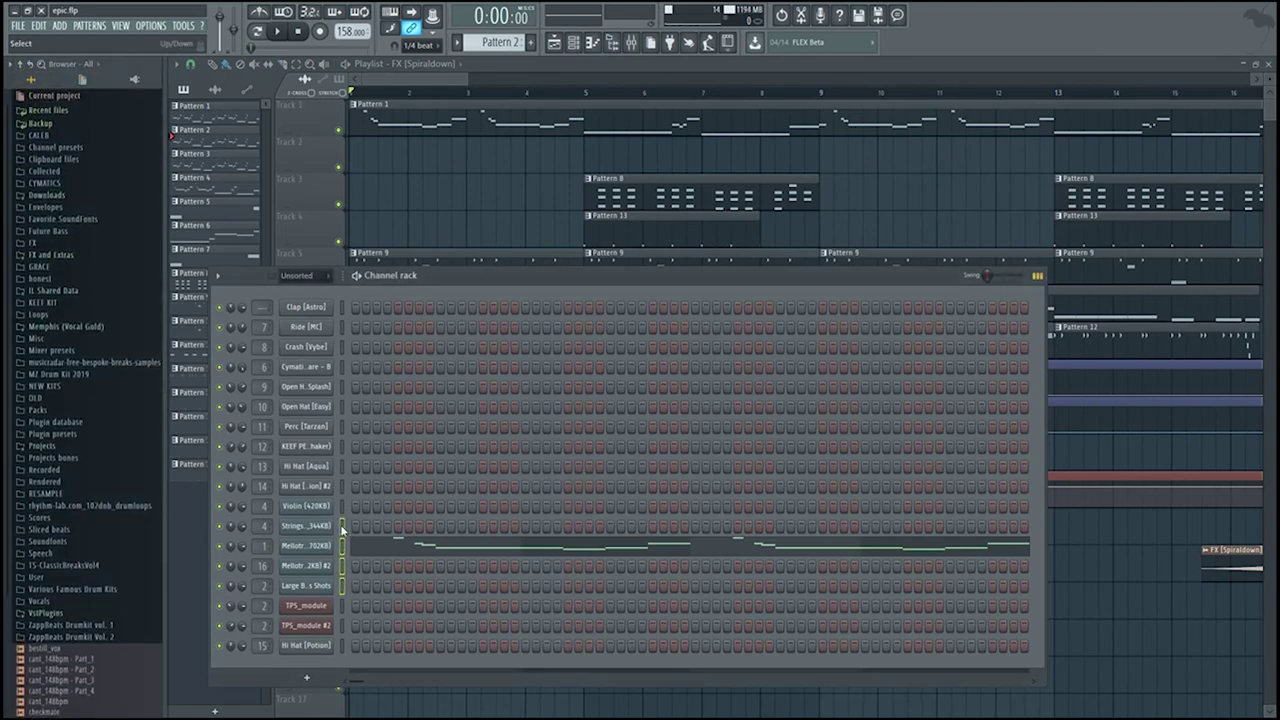
- Open the Large Brass Shots and TPS_module plugin windows to look at the brass sounds
left_click(327, 587)
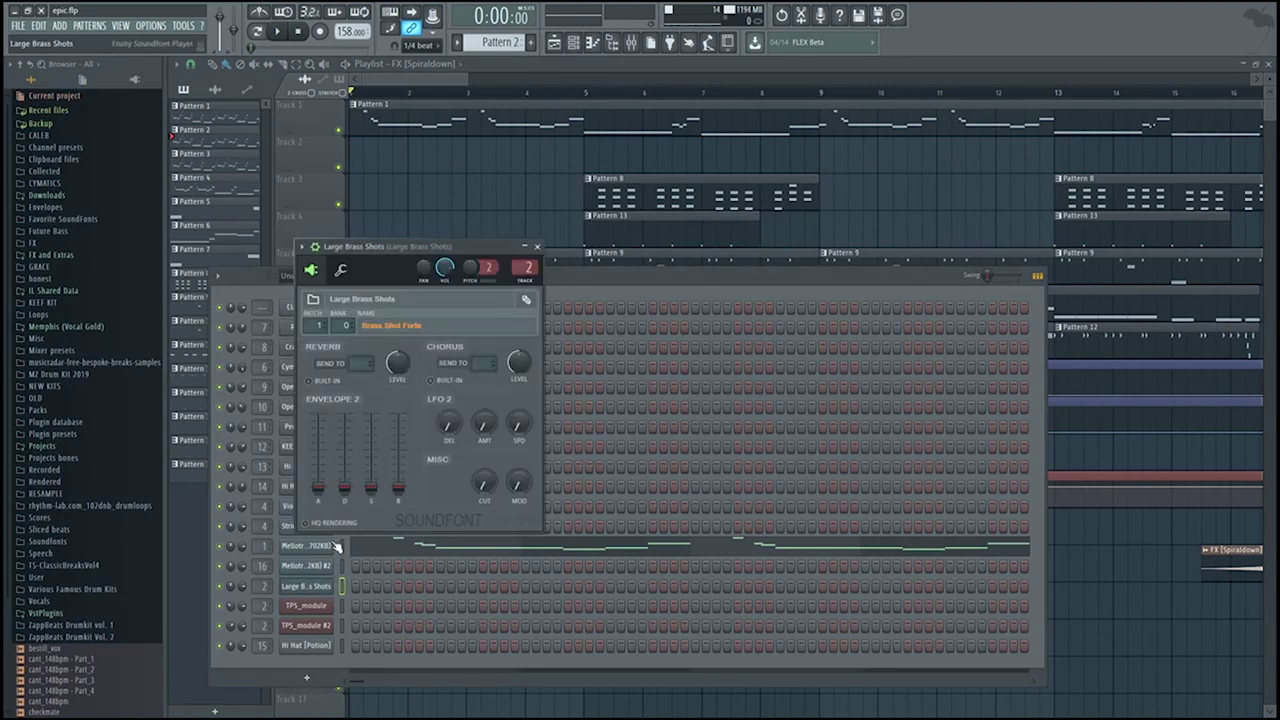
left_click(343, 627)
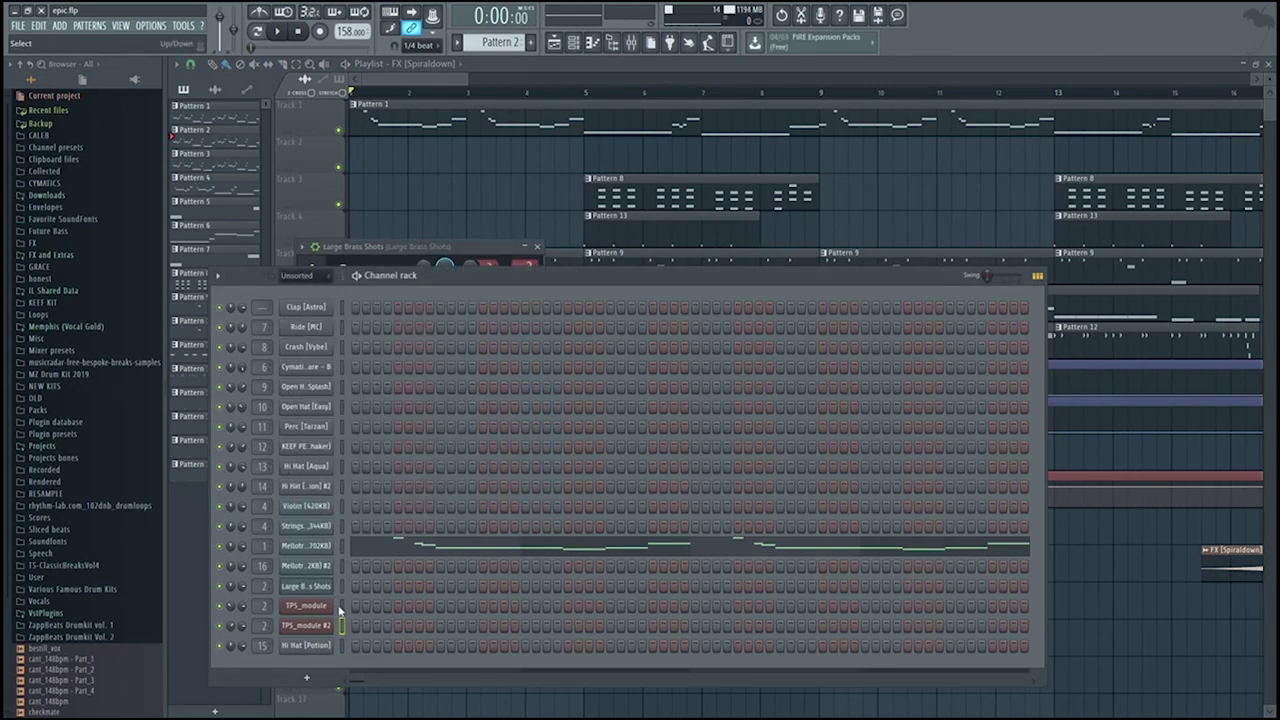
left_click(316, 625)
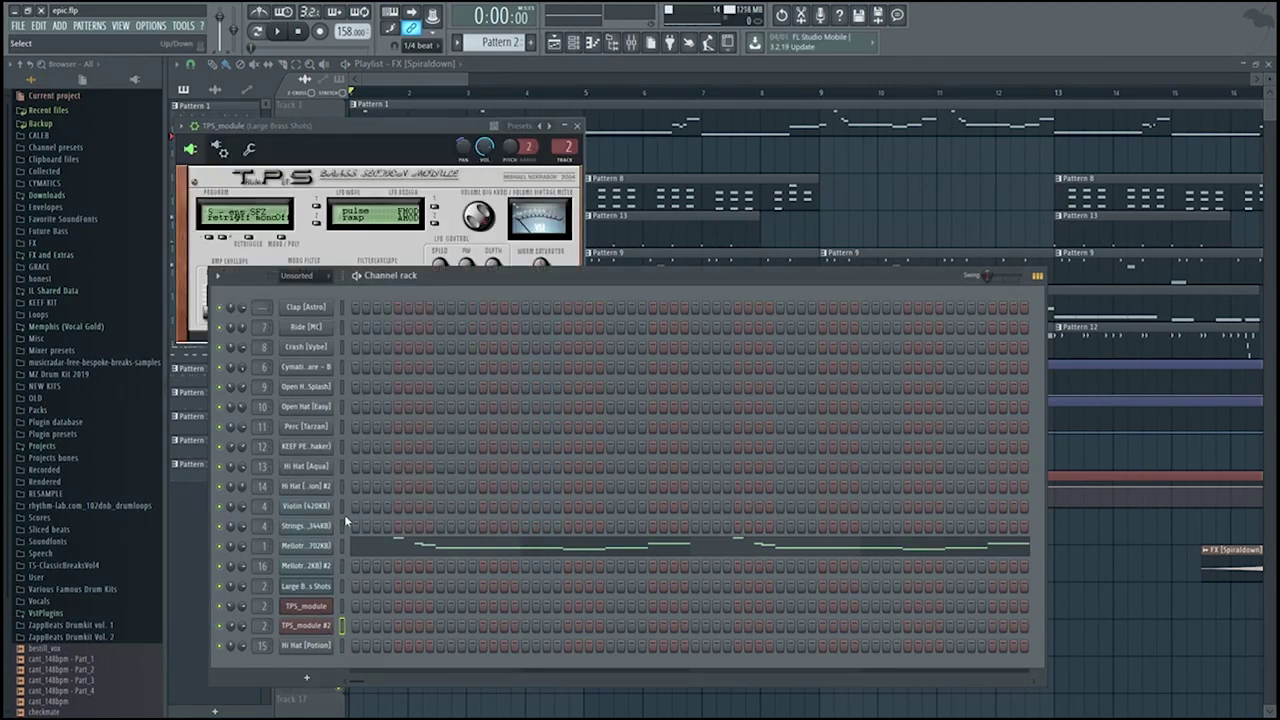
- Highlight the drum channels from Clap to Hi Hat #2, followed by the melodic channels from Large Brass Shots up to Violin
left_click_drag(340, 307, 330, 578)
left_click(342, 625)
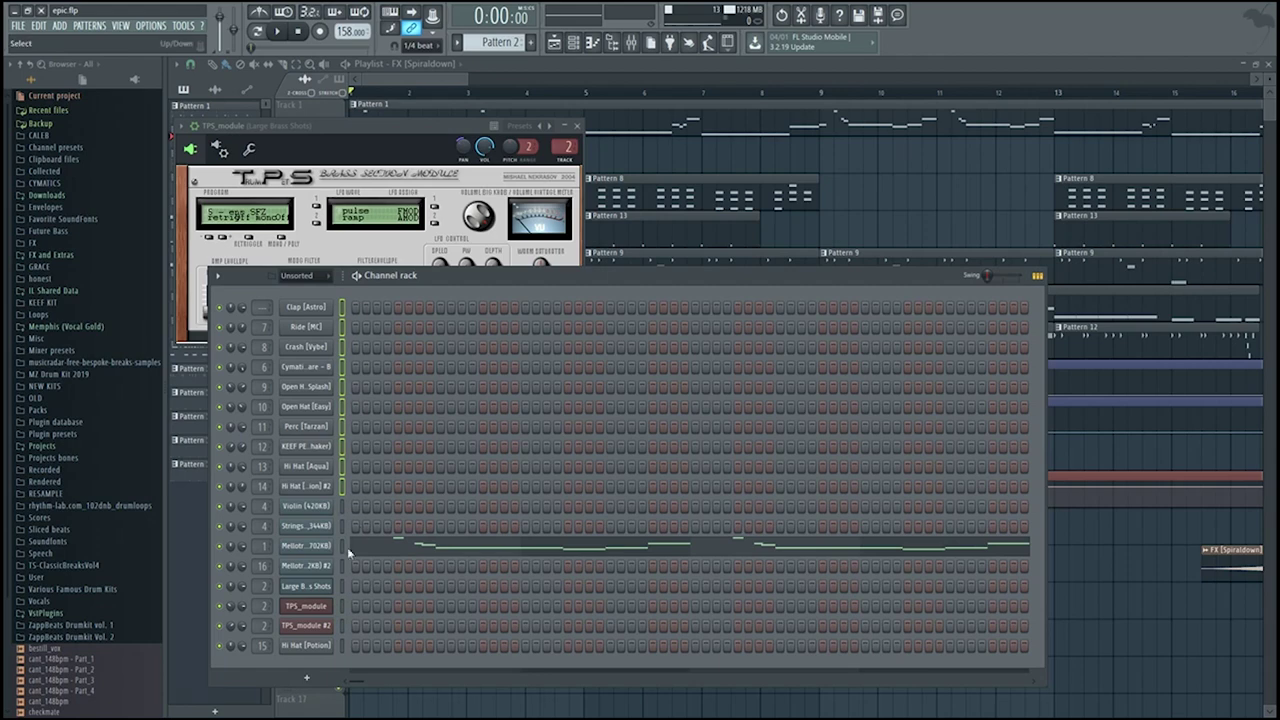
left_click(341, 506)
left_click_drag(341, 466, 338, 316)
left_click(341, 507)
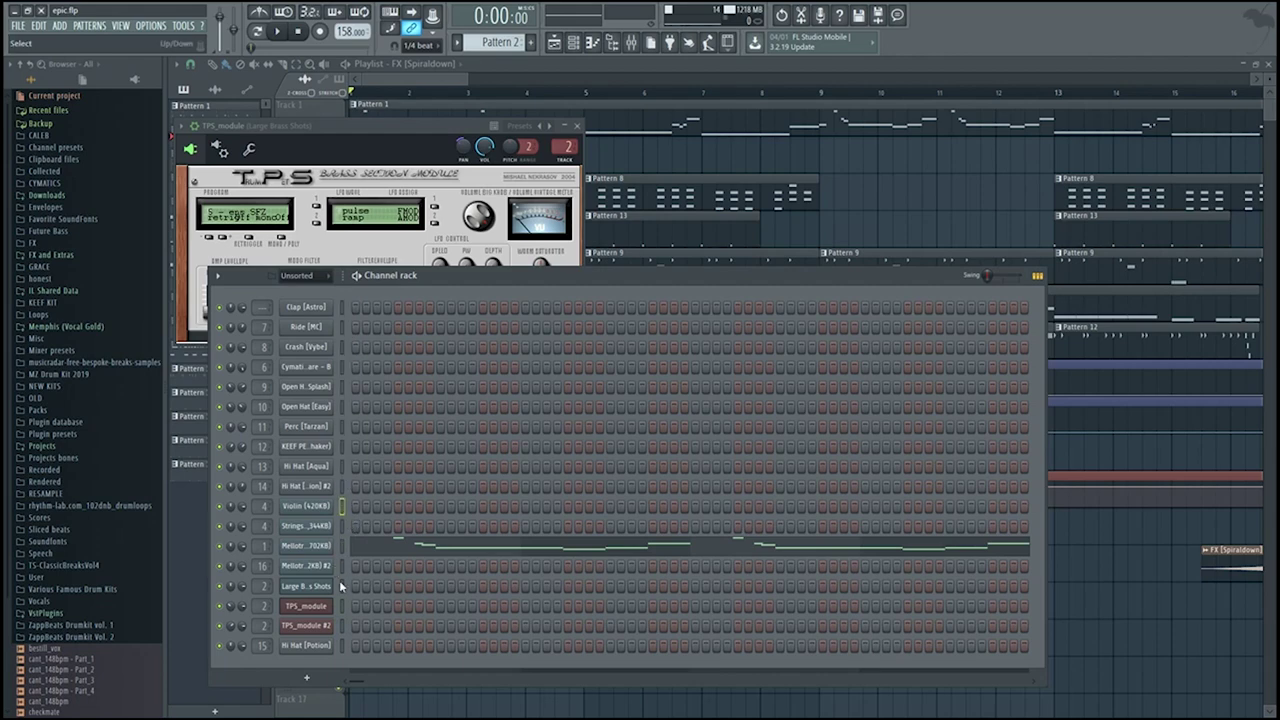
left_click_drag(342, 588, 346, 510)
- View the SoundFont players of the Violin, Strings, both Mellotron and Large Brass Shots channels in turn
left_click(315, 511)
left_click(314, 529)
left_click(314, 550)
left_click(315, 571)
left_click(314, 587)
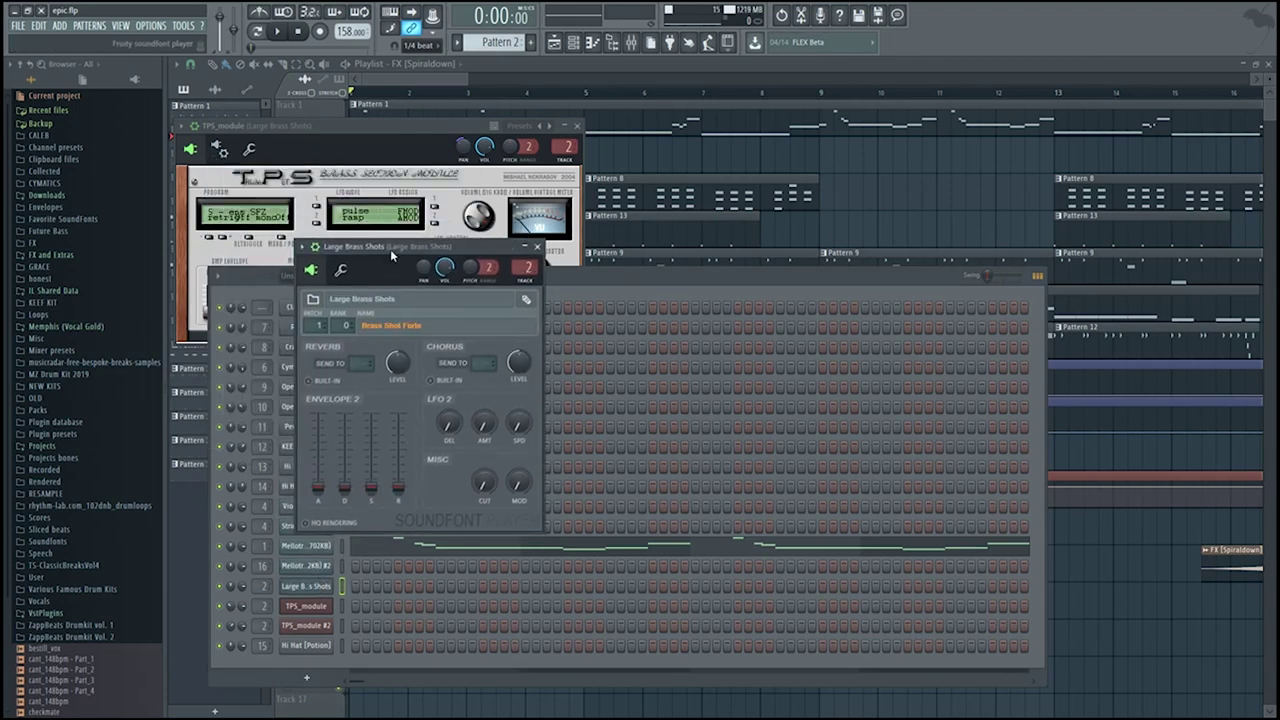
left_click_drag(390, 249, 595, 249)
- View the TPS_module and TPS_module #2 brass plugins, closing them when done
left_click(306, 605)
left_click(306, 625)
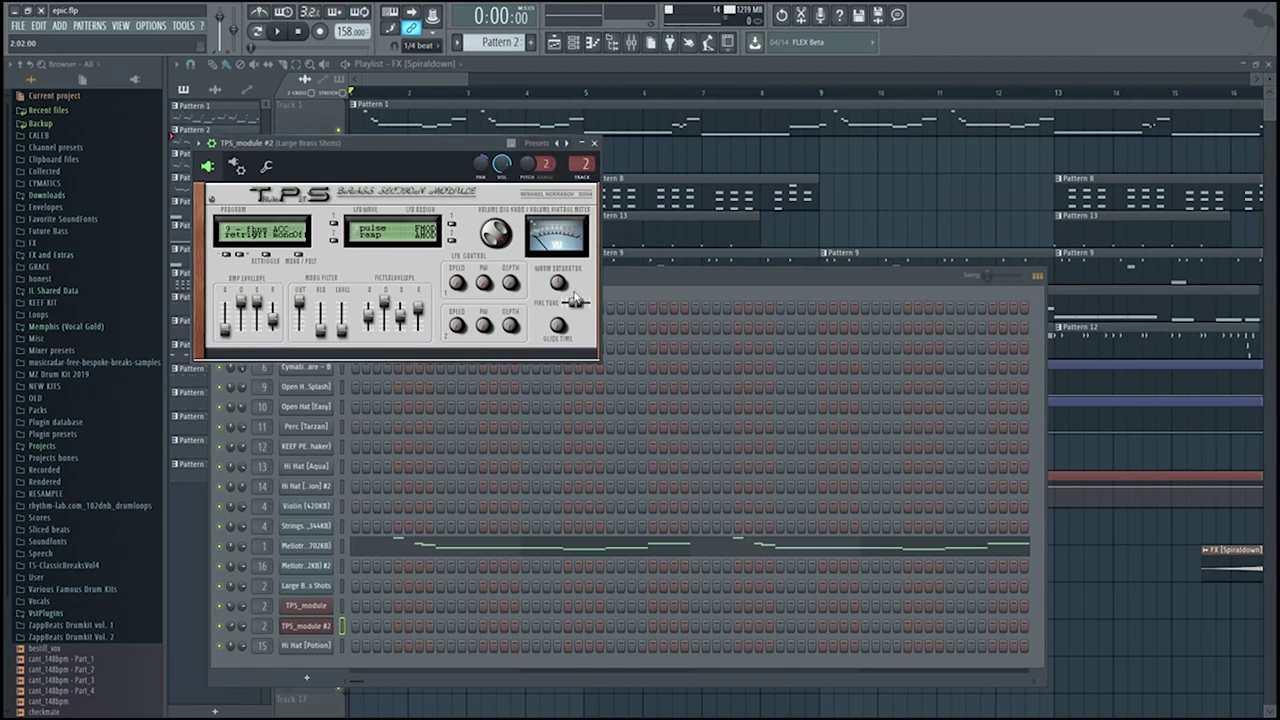
left_click(635, 278)
left_click(306, 625)
left_click(306, 625)
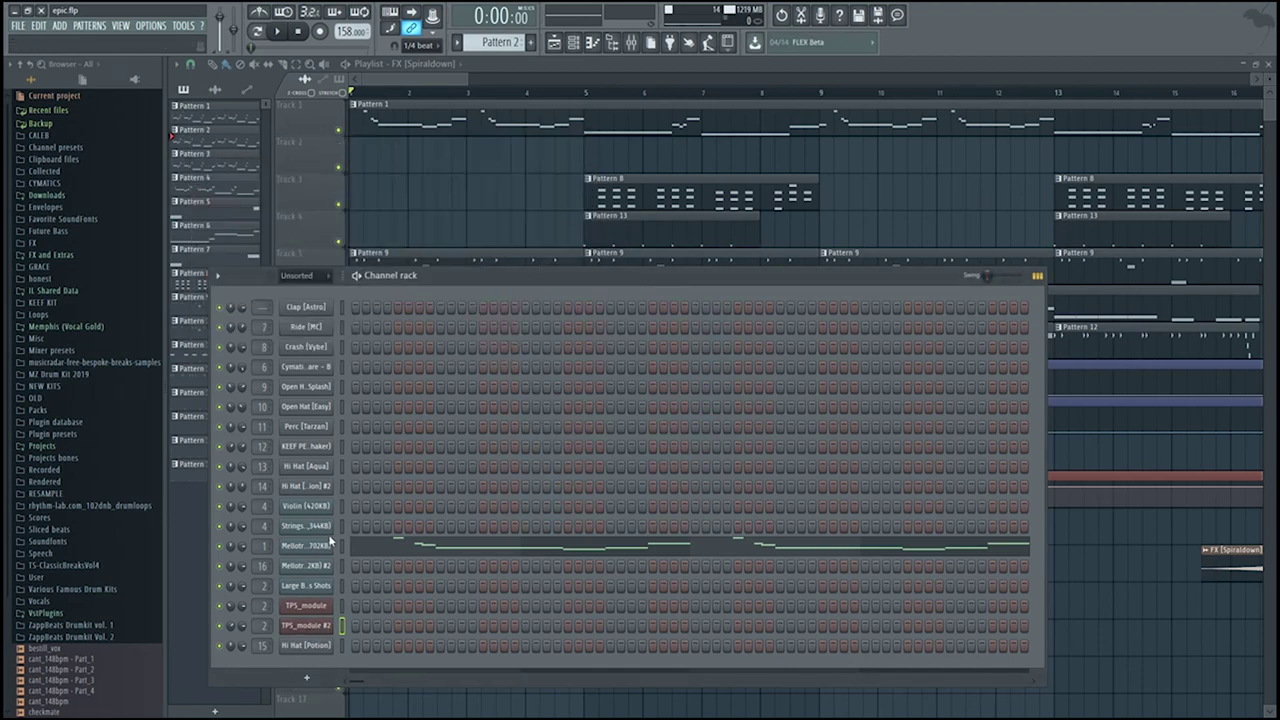
- View the Mellotron Flute Big instrument and play its Pattern 1 melody in the piano roll
left_click(306, 546)
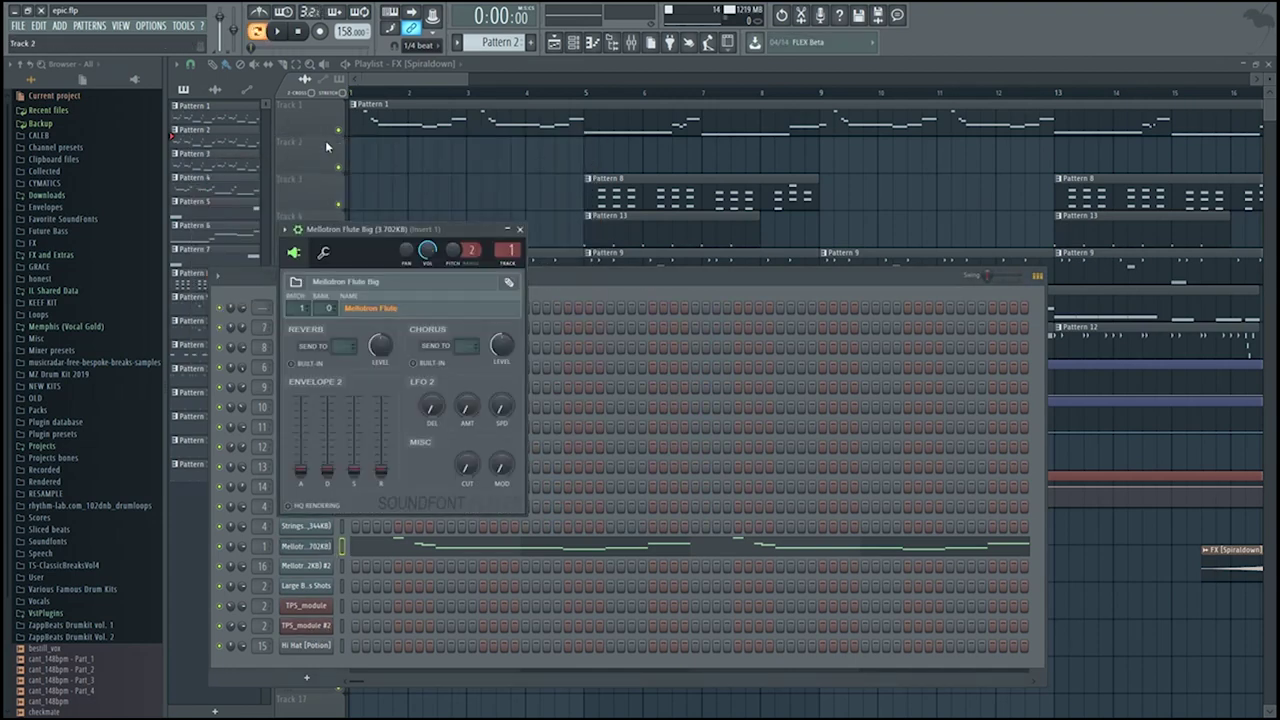
double_click(660, 118)
scroll(700, 266, "up", 3)
key("space")
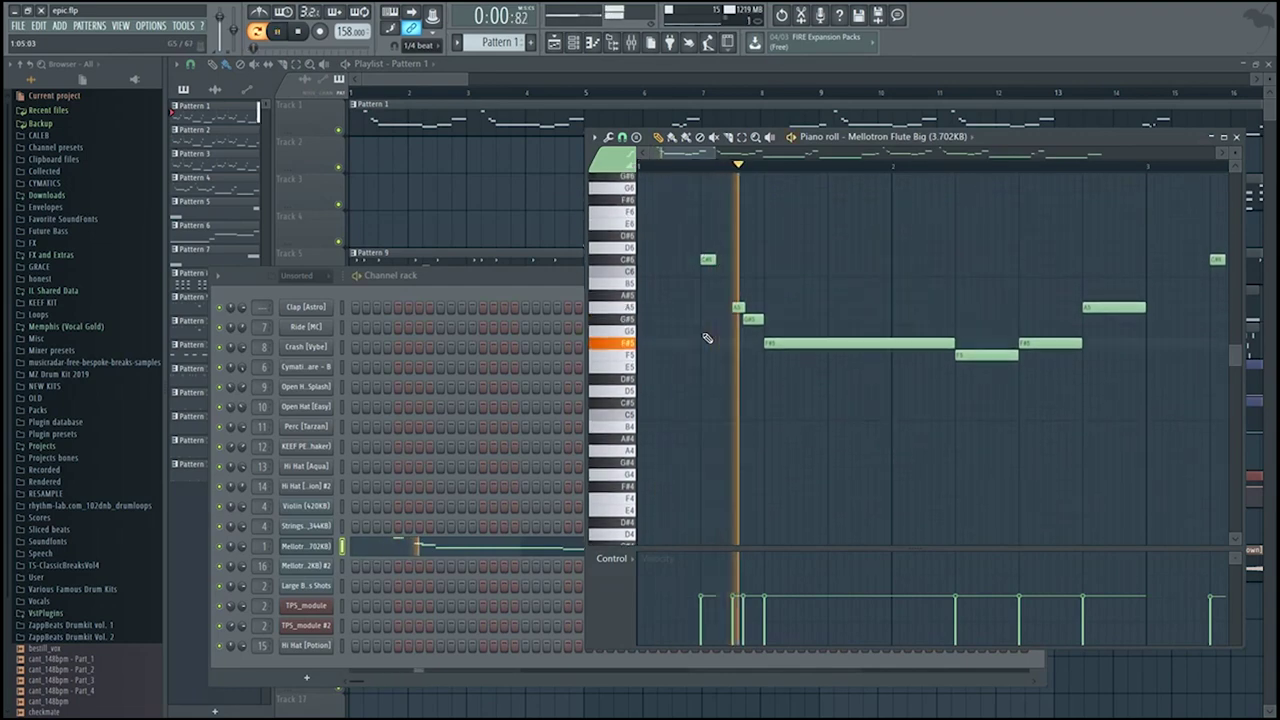
- Bypass the effects on mixer Insert 1 and play the flute melody dry
left_click(633, 43)
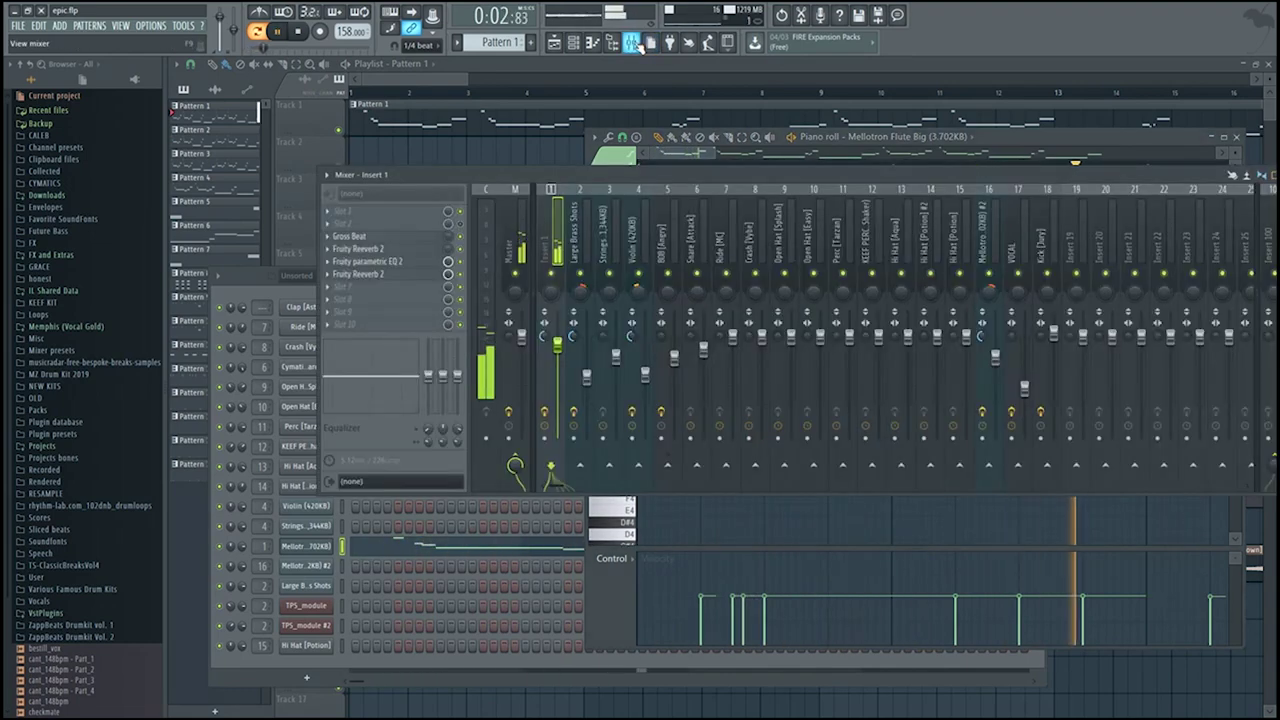
key("space")
left_click(544, 412)
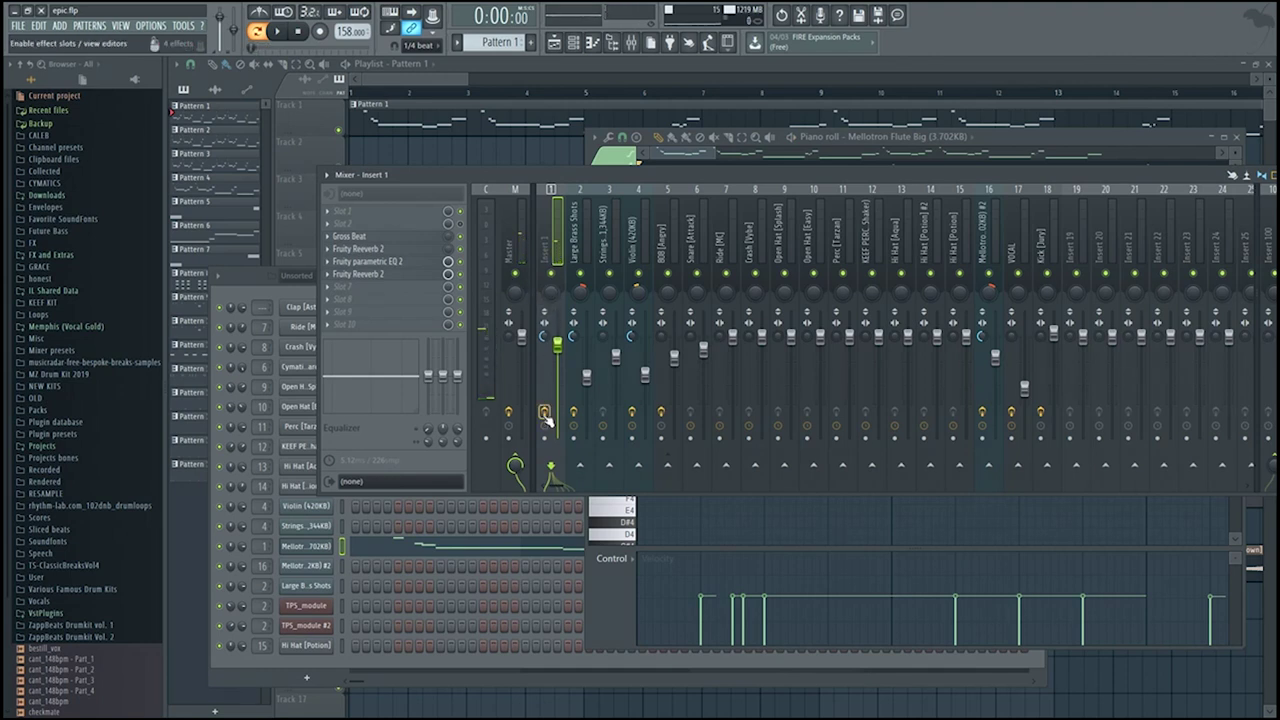
key("space")
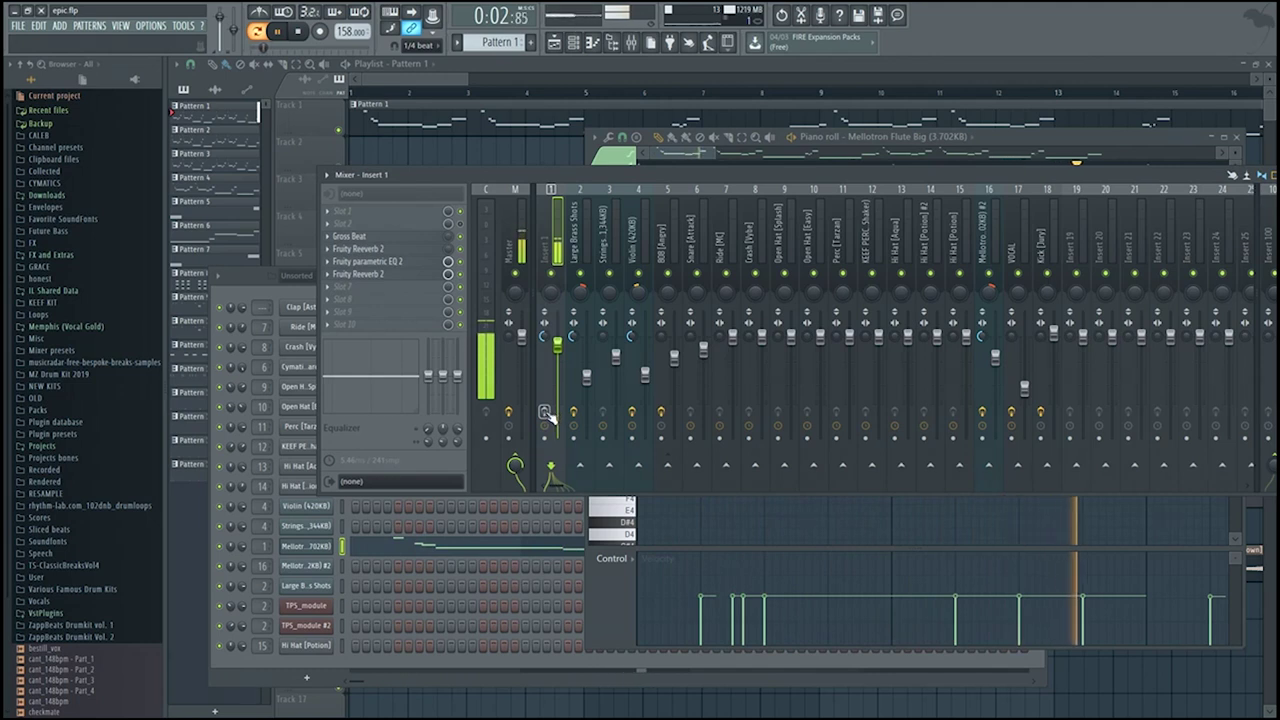
key("space")
- Examine the Fruity parametric EQ 2 and the last Fruity Reeverb 2 on Insert 1, and listen to the processed flute
left_click(381, 263)
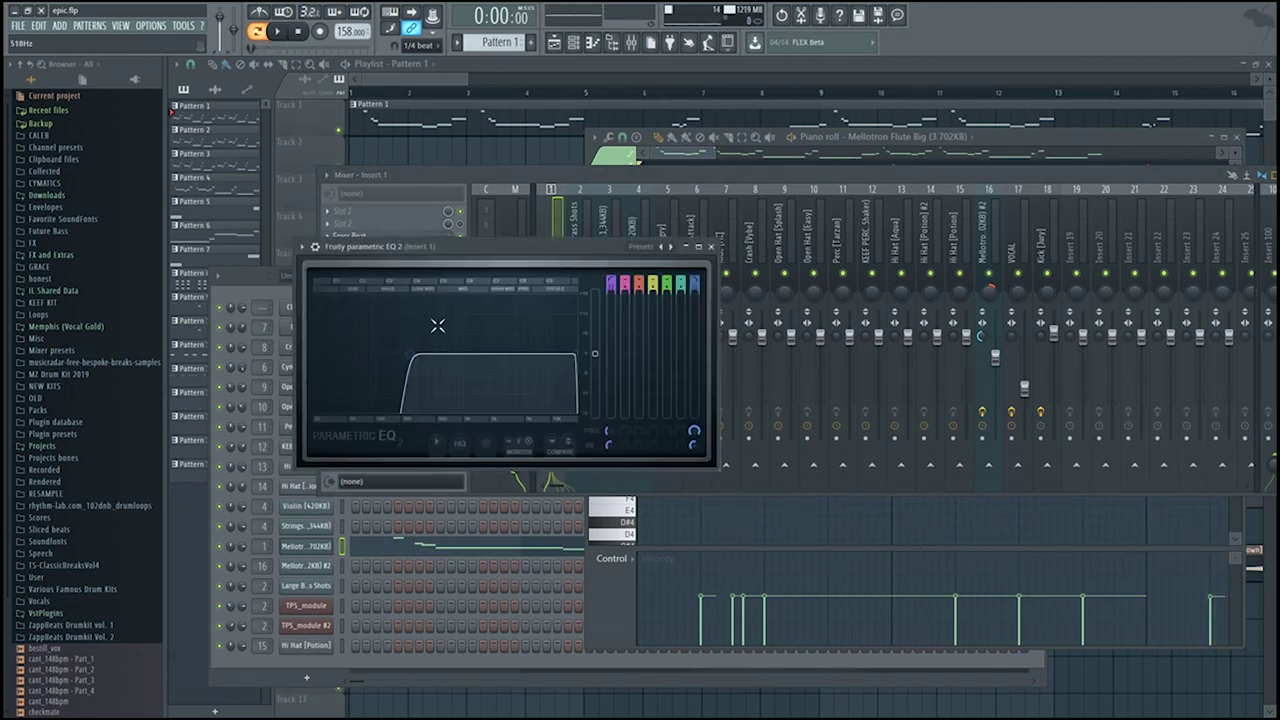
key("Escape")
left_click(400, 278)
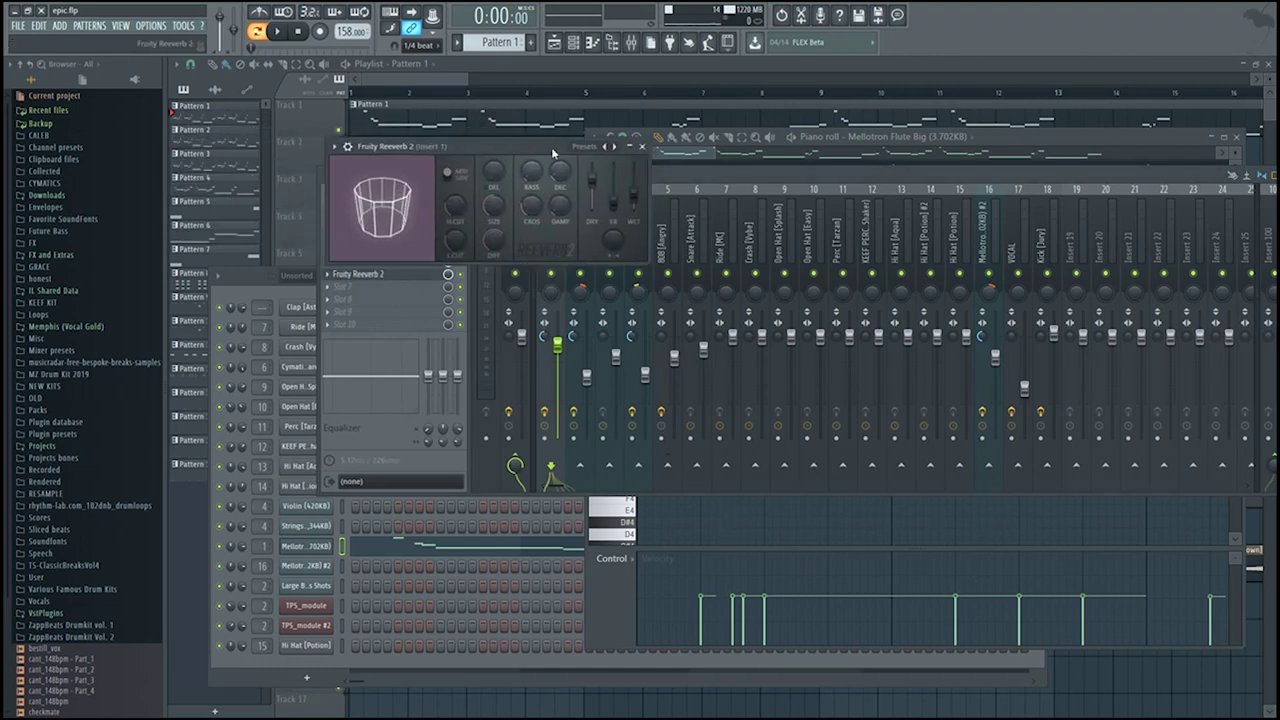
left_click_drag(553, 148, 559, 153)
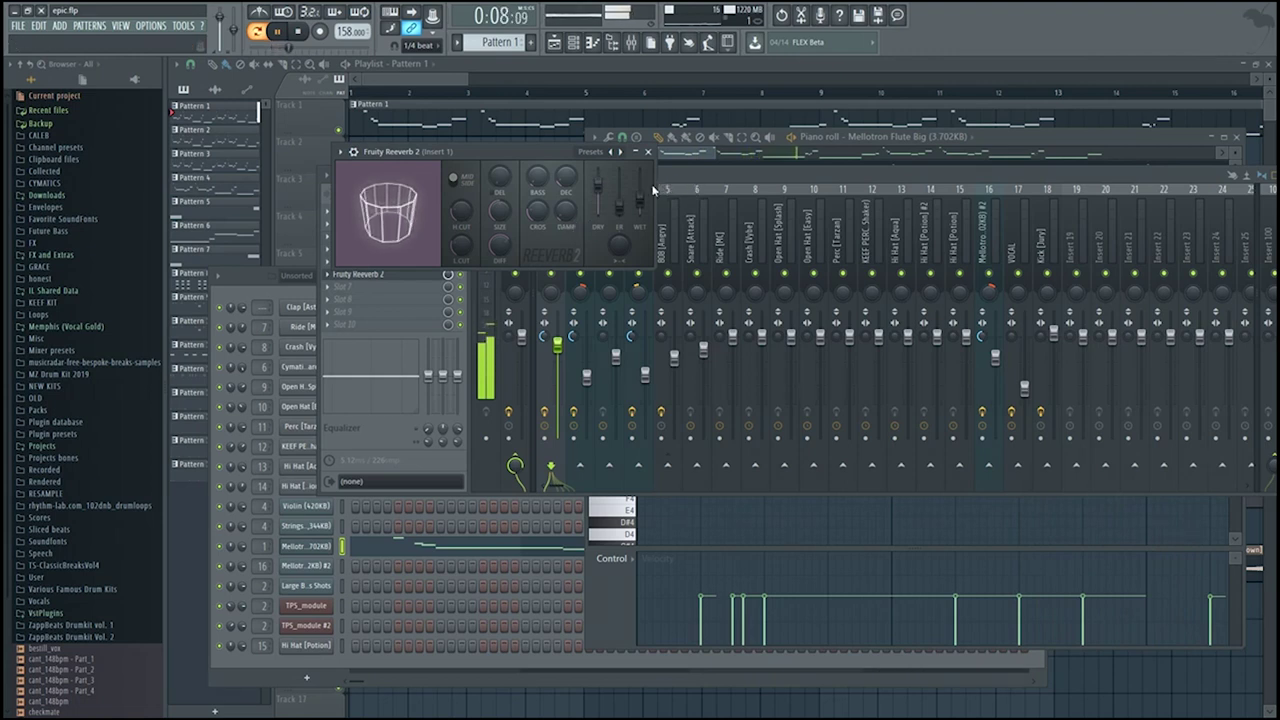
left_click(535, 285)
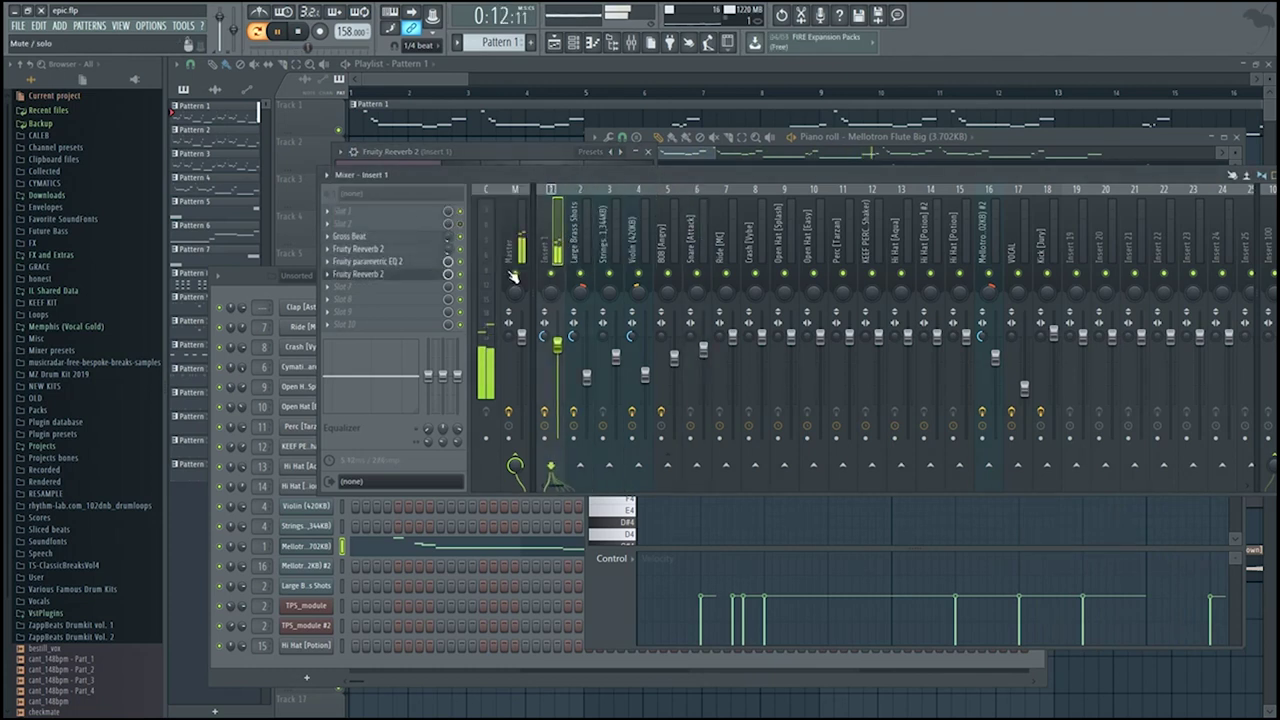
key("space")
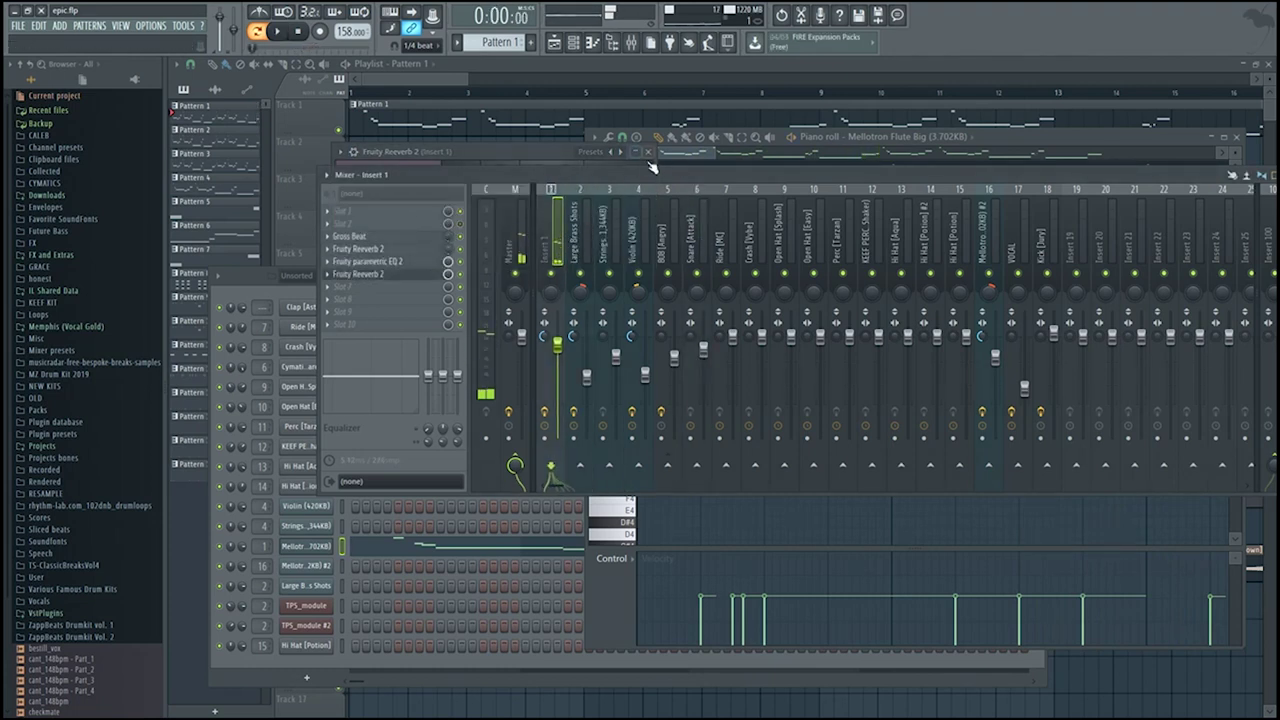
- Examine and play the opening notes of the Mellotron flute melody in the piano roll, starting from the first C#6 note
left_click(688, 153)
scroll(743, 273, "down", 5)
scroll(775, 252, "down", 3)
scroll(759, 215, "up", 5)
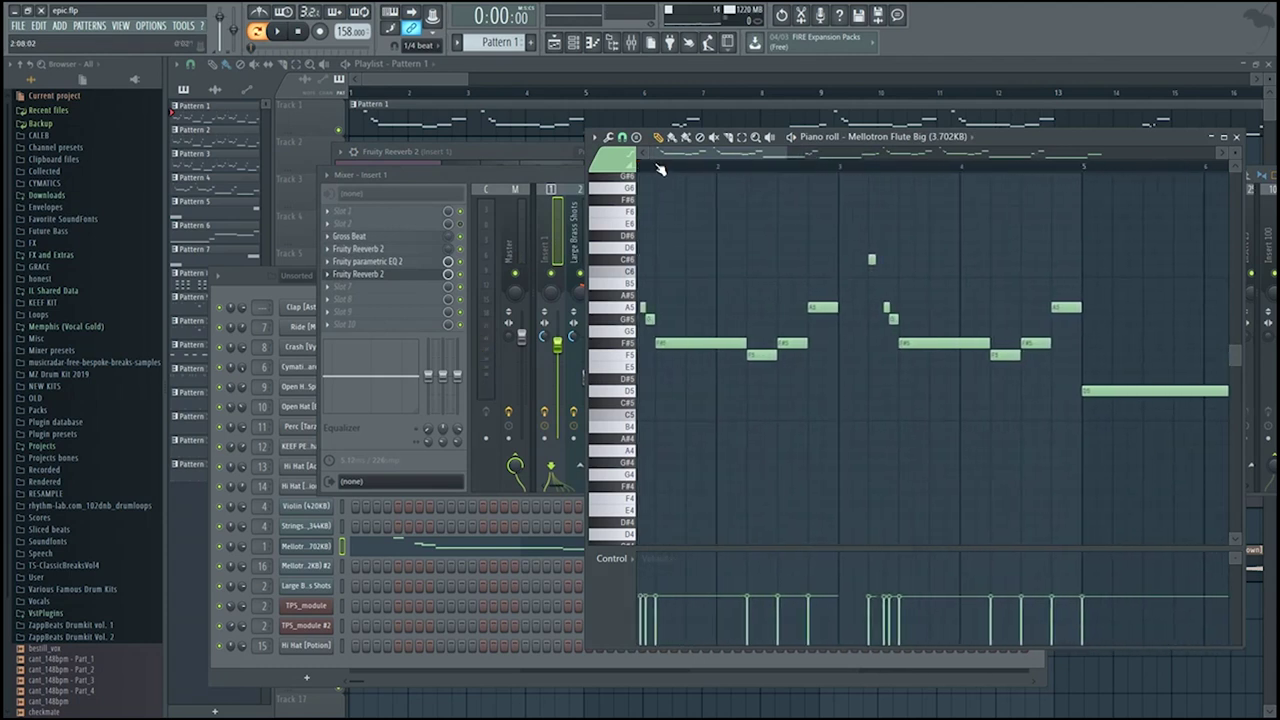
scroll(660, 165, "up", 4)
scroll(684, 180, "up", 4)
scroll(735, 231, "up", 1)
scroll(707, 211, "up", 3)
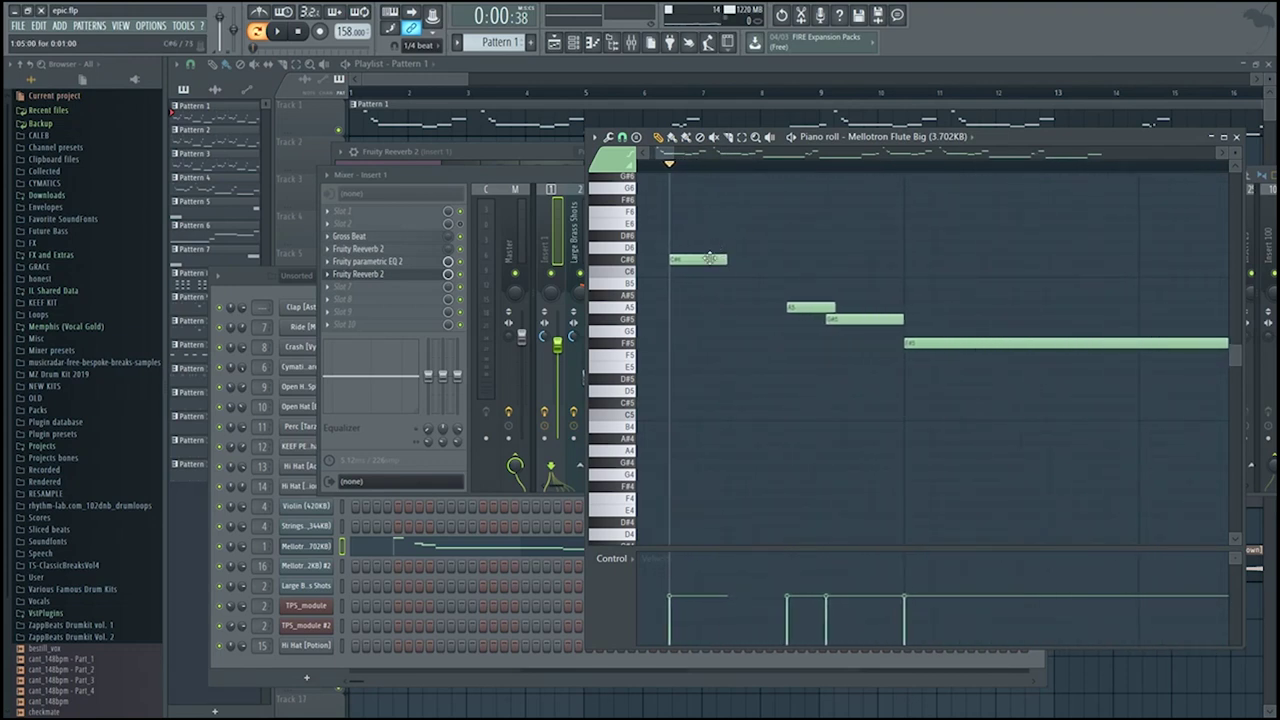
key("space")
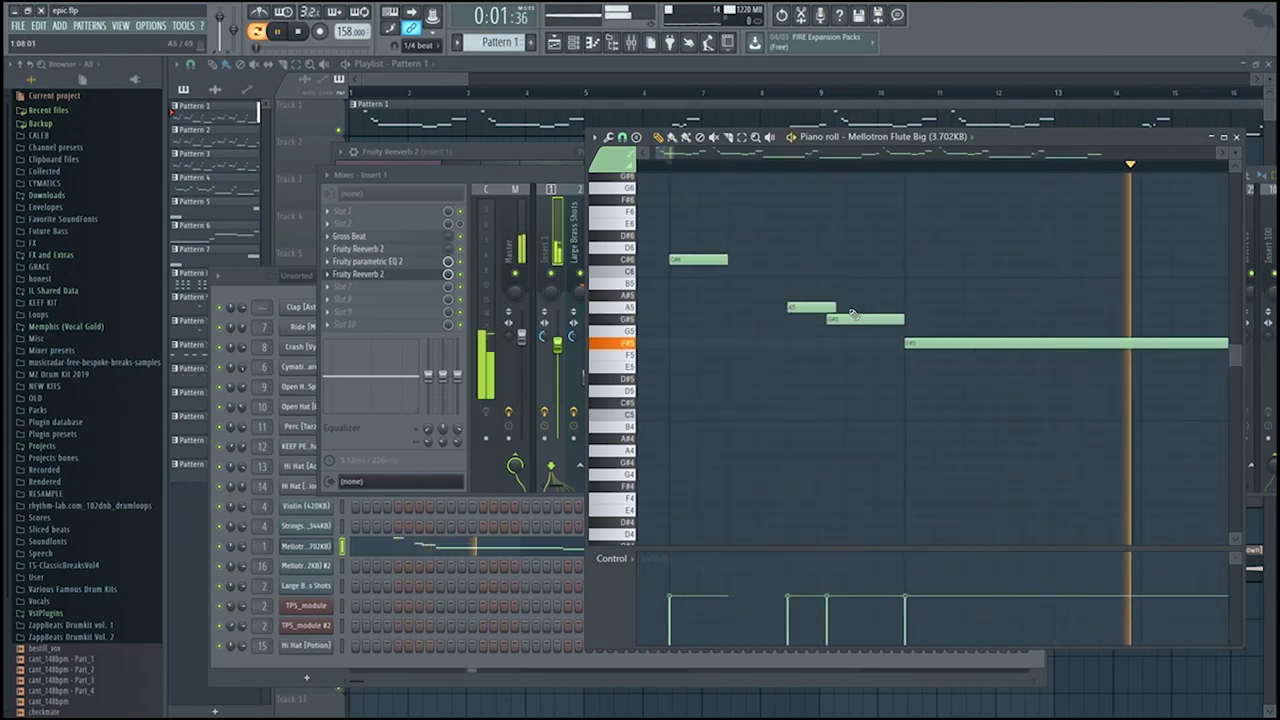
- Examine the full flute melody across the pattern and place the playback position at the long D5 note at bar 5
scroll(844, 290, "down", 5)
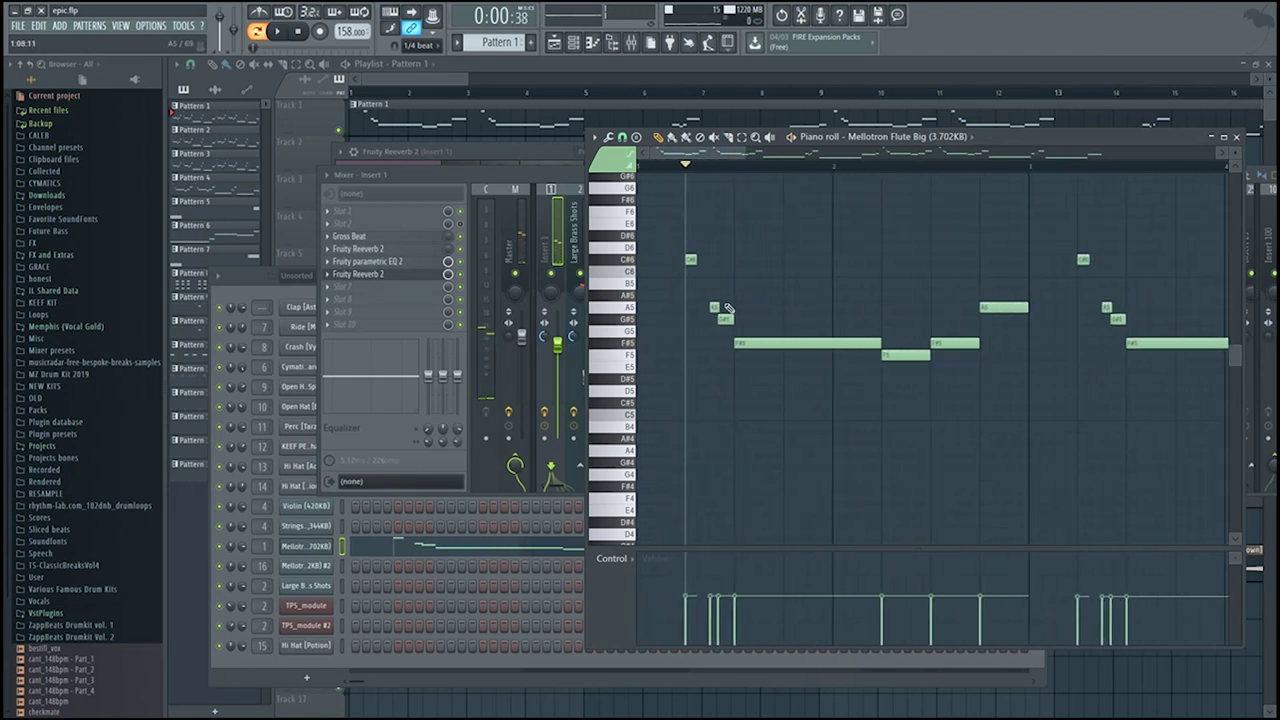
scroll(1062, 345, "up", 3)
scroll(974, 343, "down", 5)
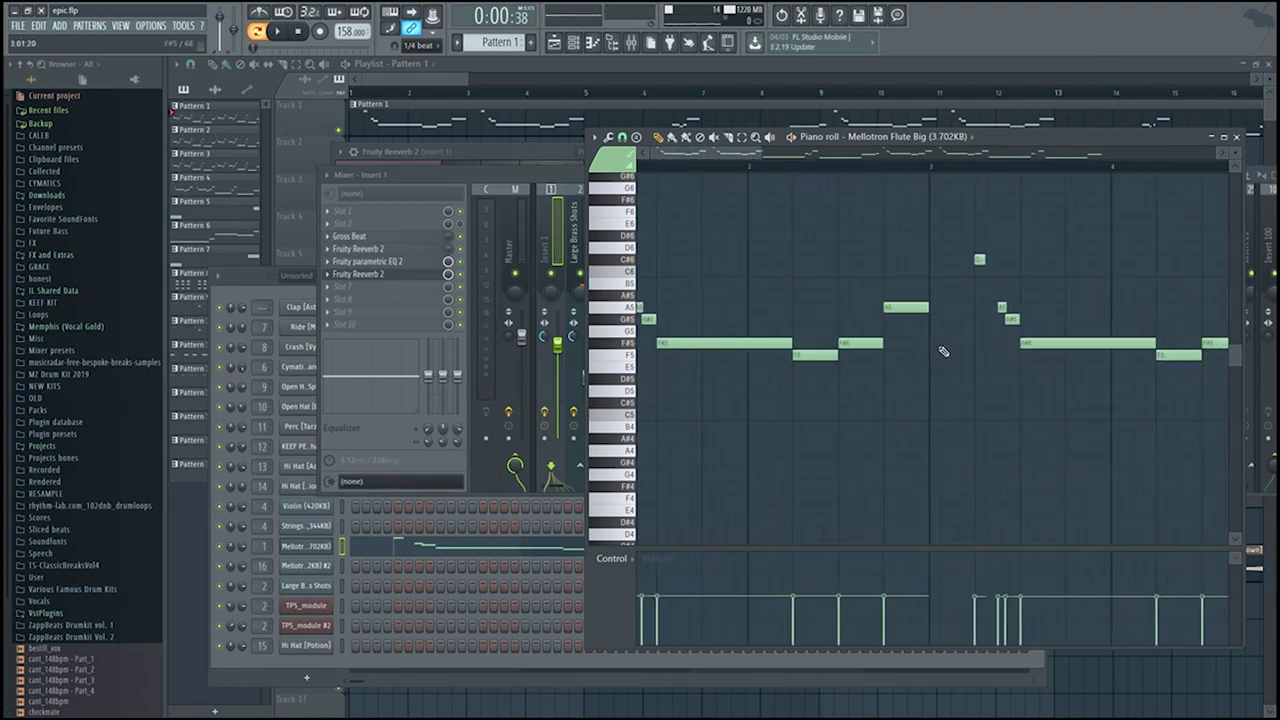
scroll(848, 388, "down", 2)
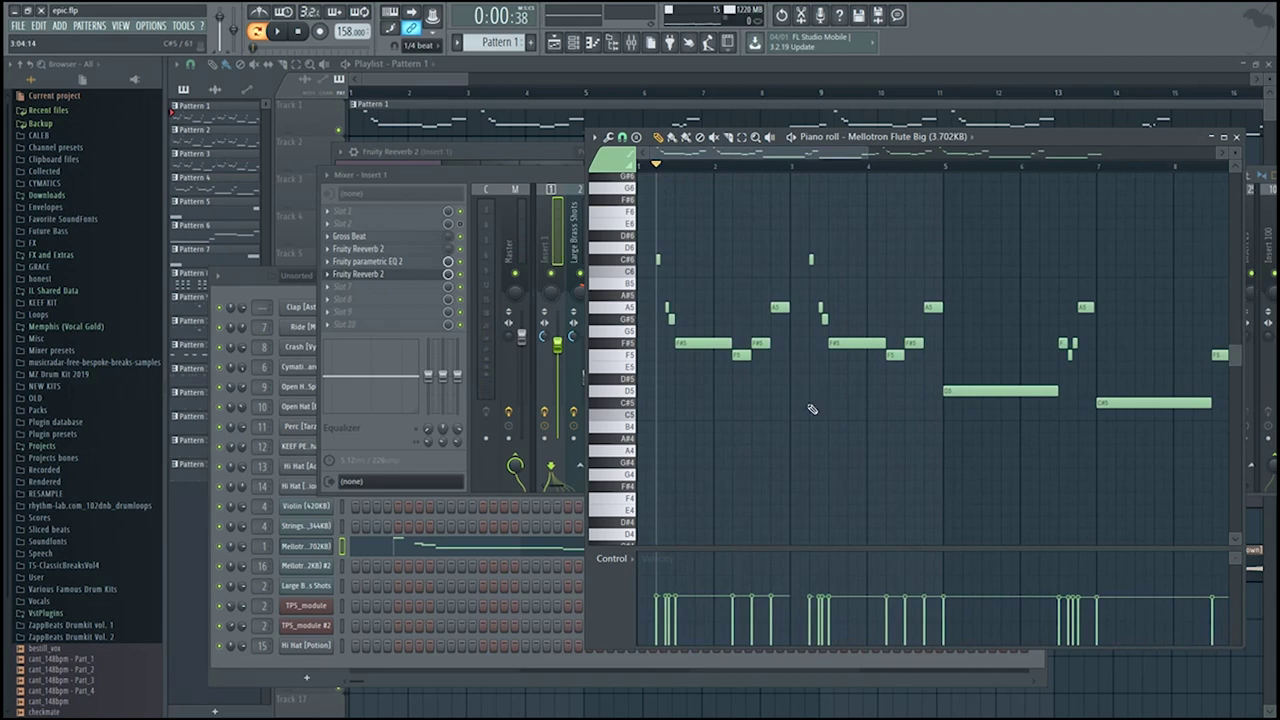
scroll(1123, 474, "up", 1)
scroll(1135, 467, "down", 2)
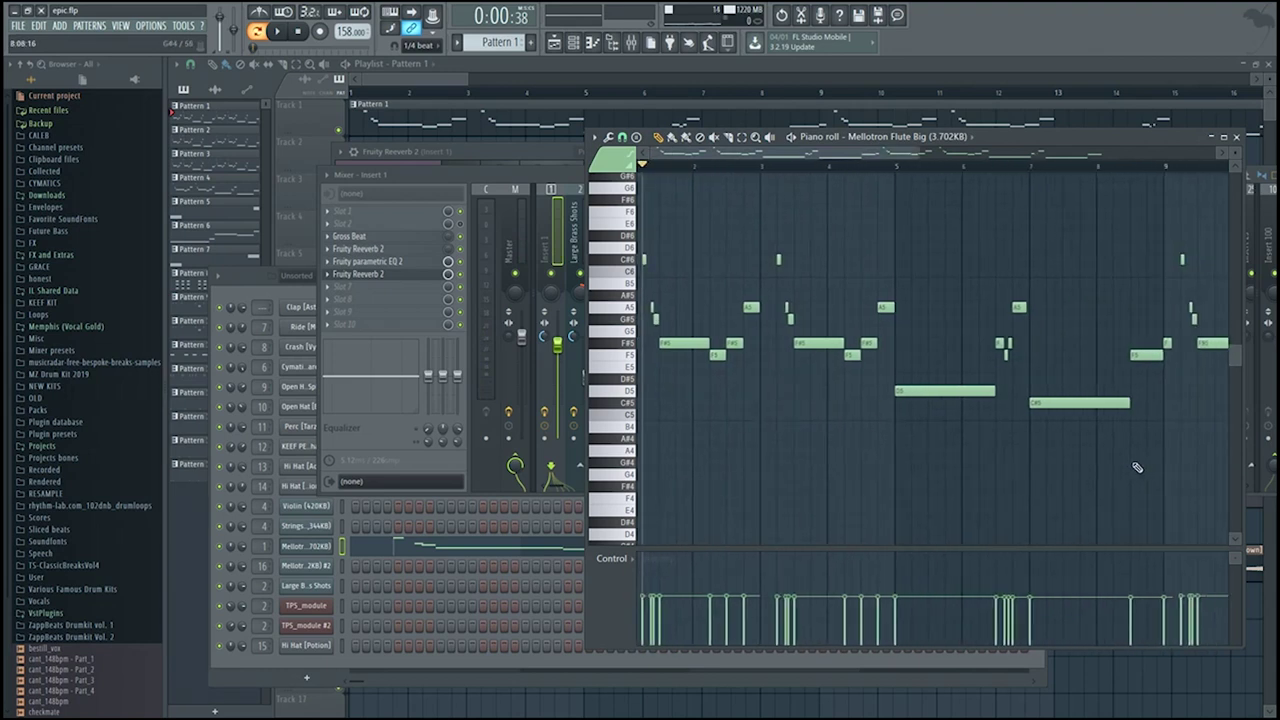
scroll(1145, 452, "up", 5)
scroll(1130, 430, "down", 4)
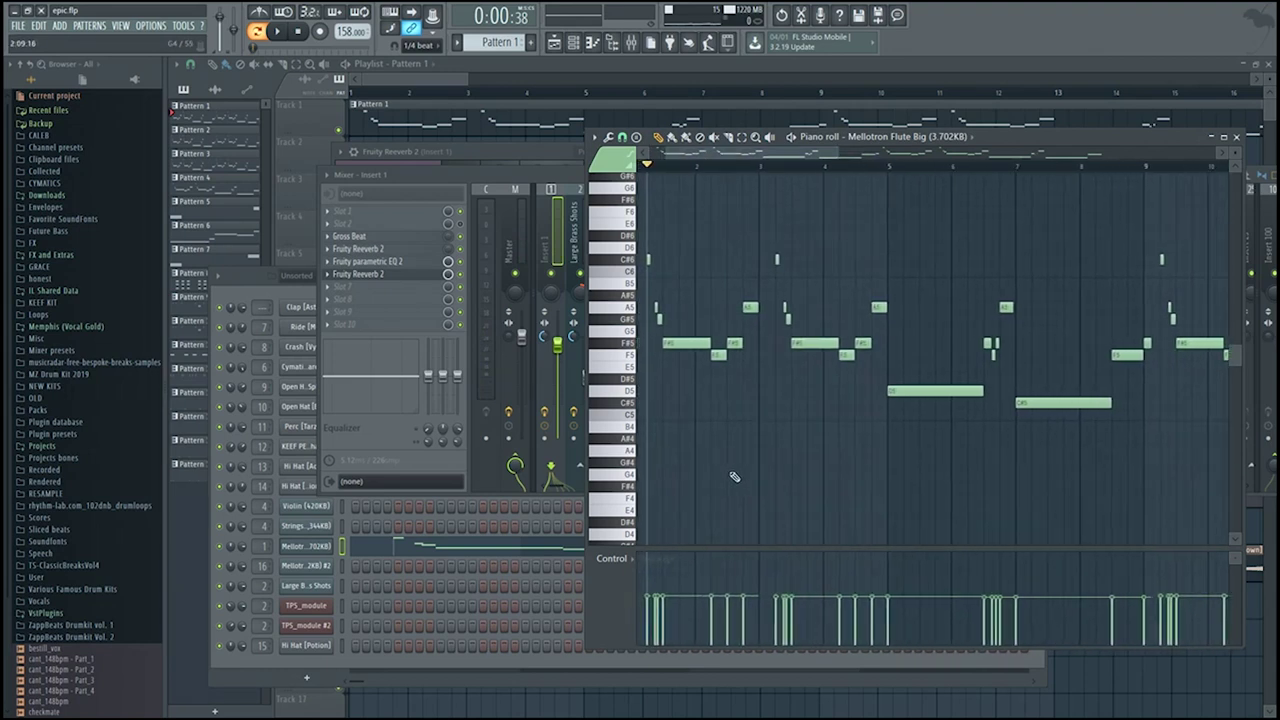
scroll(736, 474, "up", 2)
left_click(976, 165)
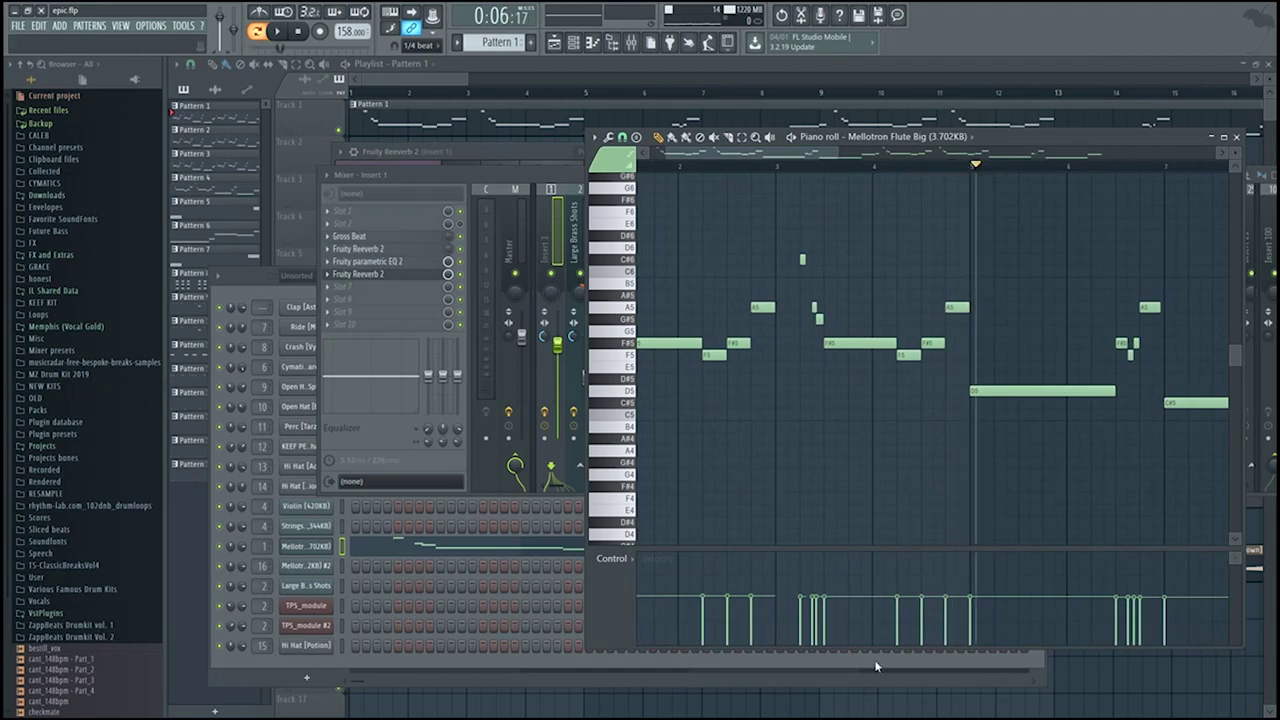
- Return to the playlist and place the song position at bar 5, where the first Pattern 8 clip starts
left_click(465, 548)
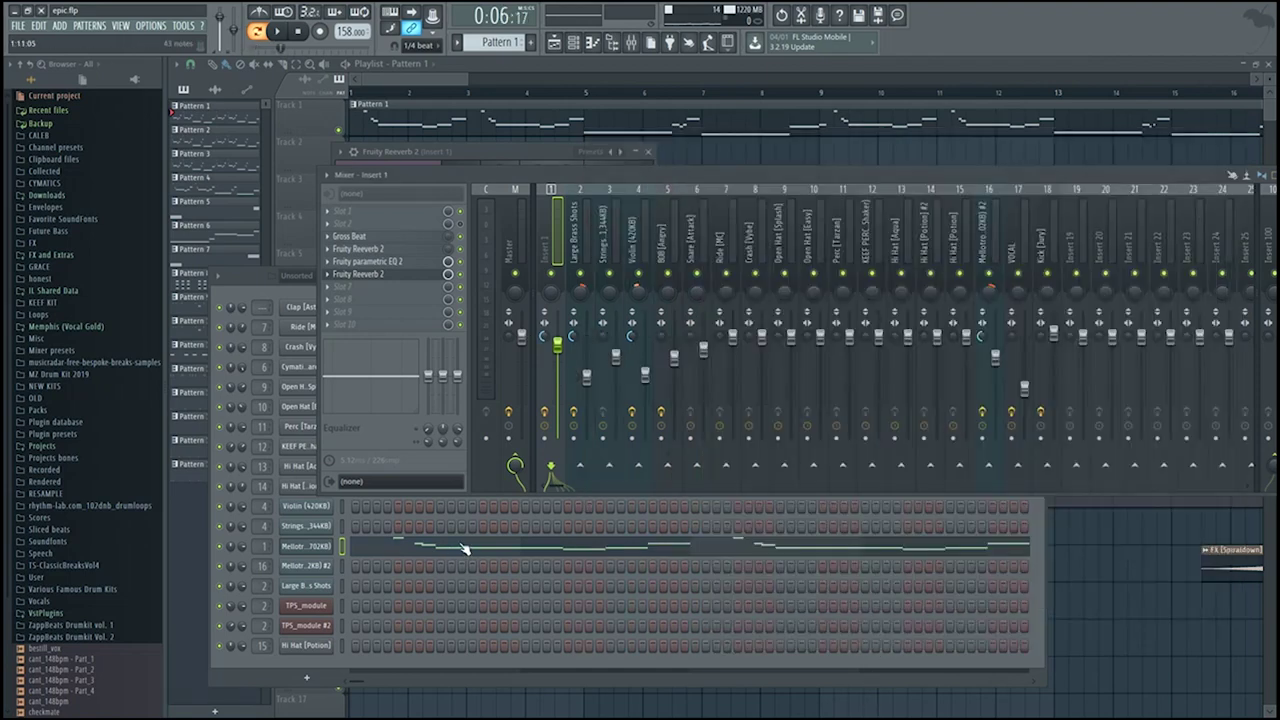
left_click(464, 68)
scroll(480, 194, "down", 3)
left_click(632, 44)
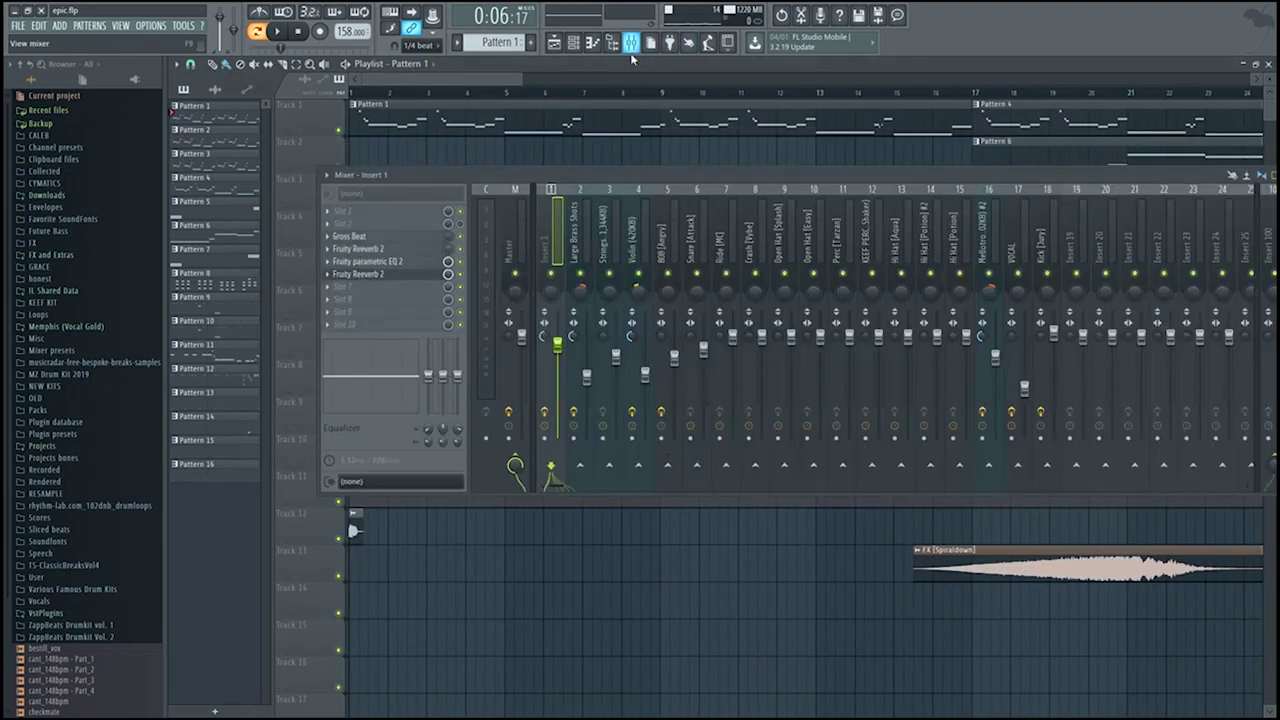
left_click(492, 90)
left_click(507, 94)
- Open the first Pattern 8 clip from Track 3 in the channel rack to show its Violin and Strings parts
left_click(592, 48)
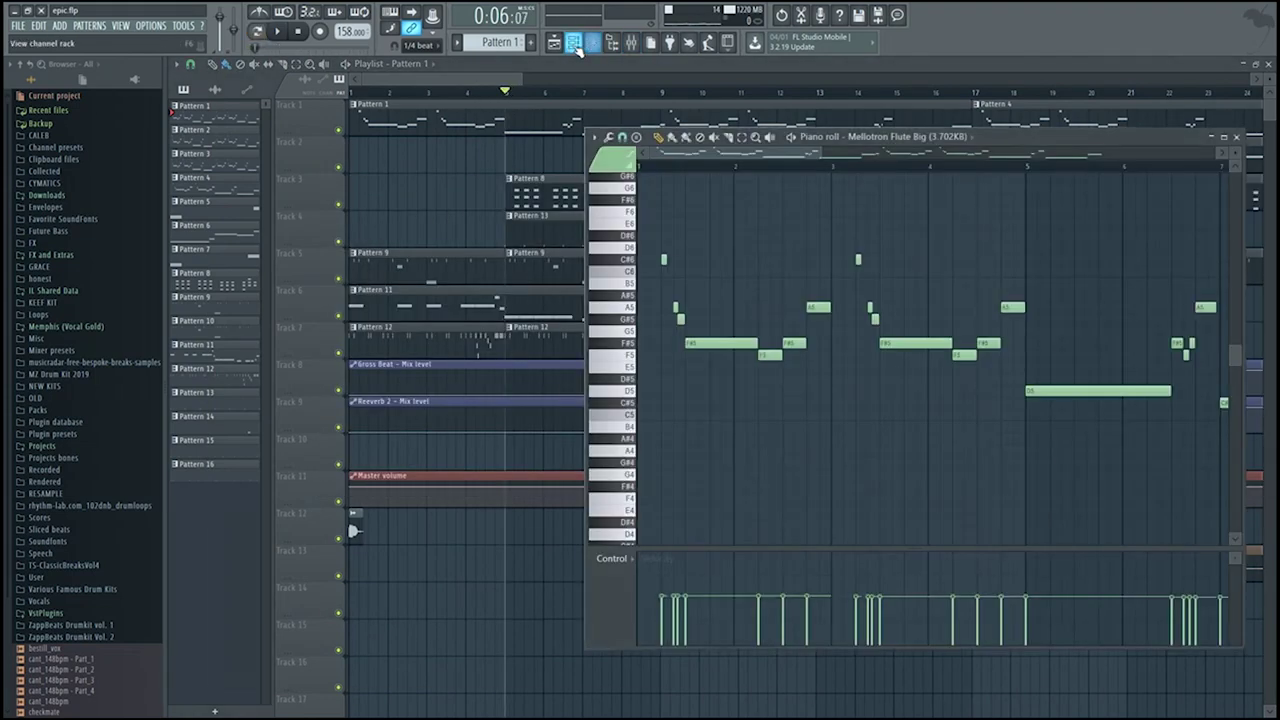
left_click(574, 46)
double_click(532, 188)
double_click(530, 192)
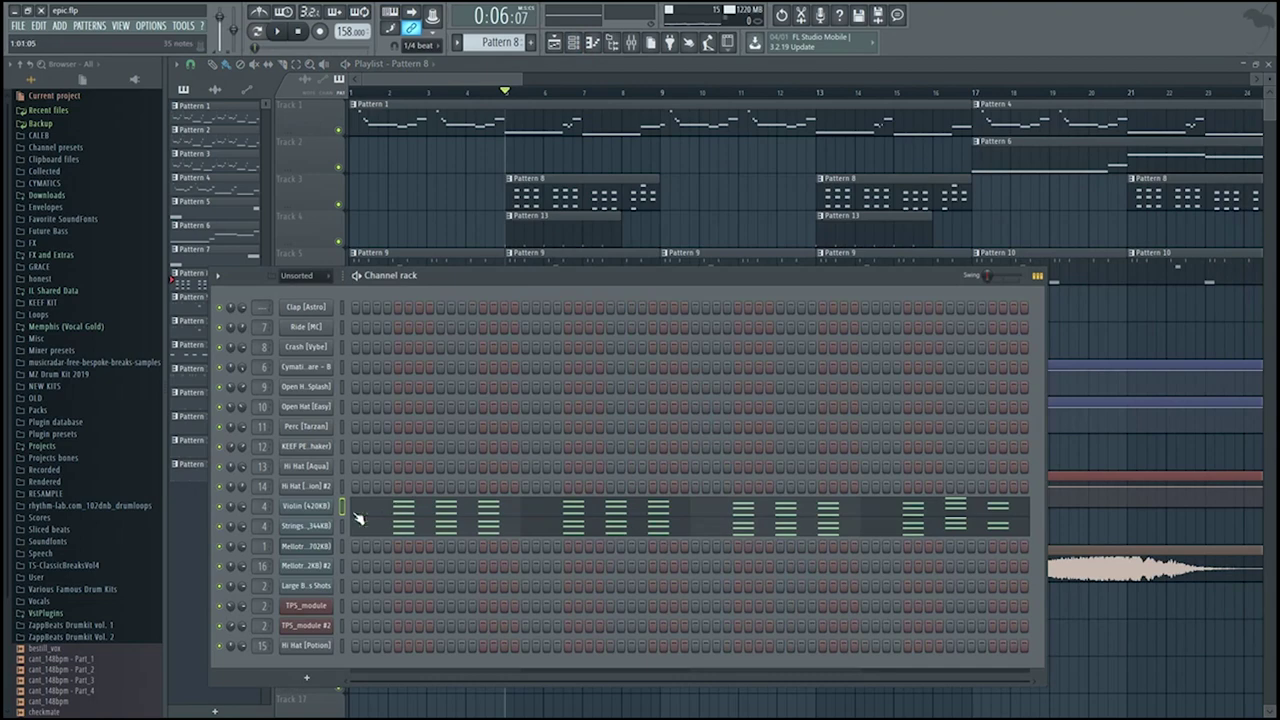
- Open the Violin channel's settings, solo the Violin and play it from bar 5
left_click(322, 509)
right_click(220, 507)
left_click(247, 512)
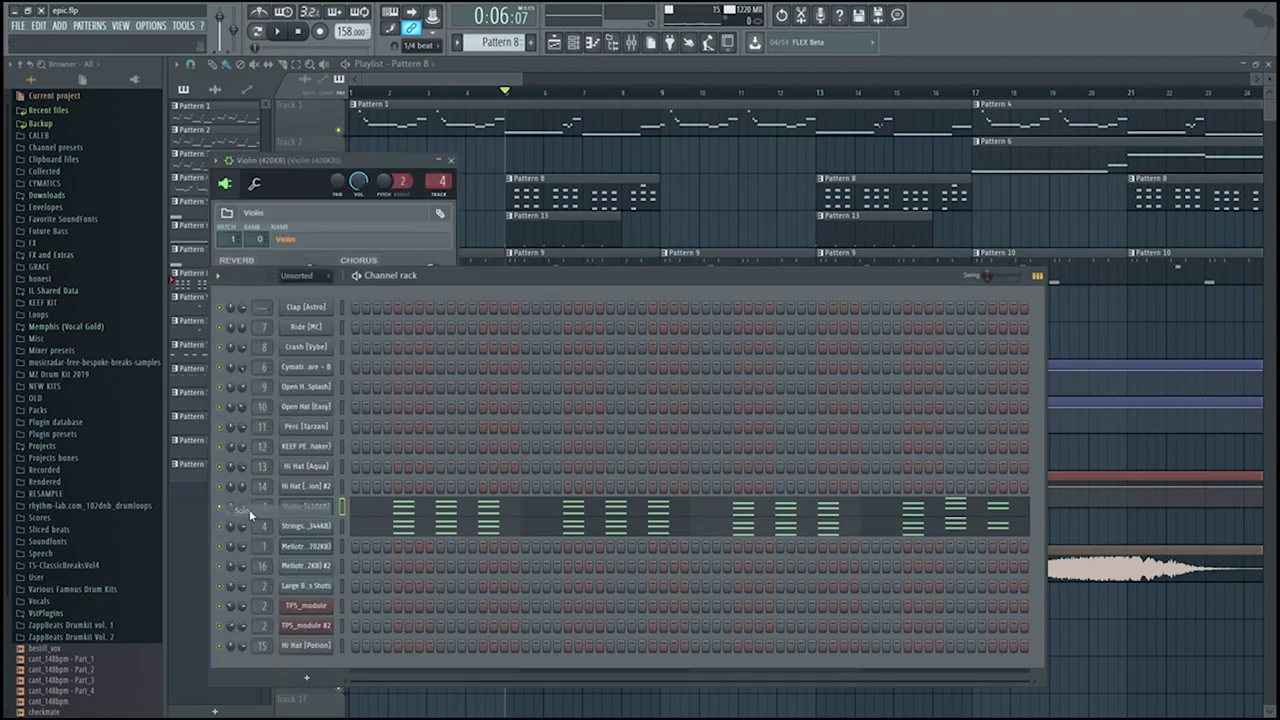
key("space")
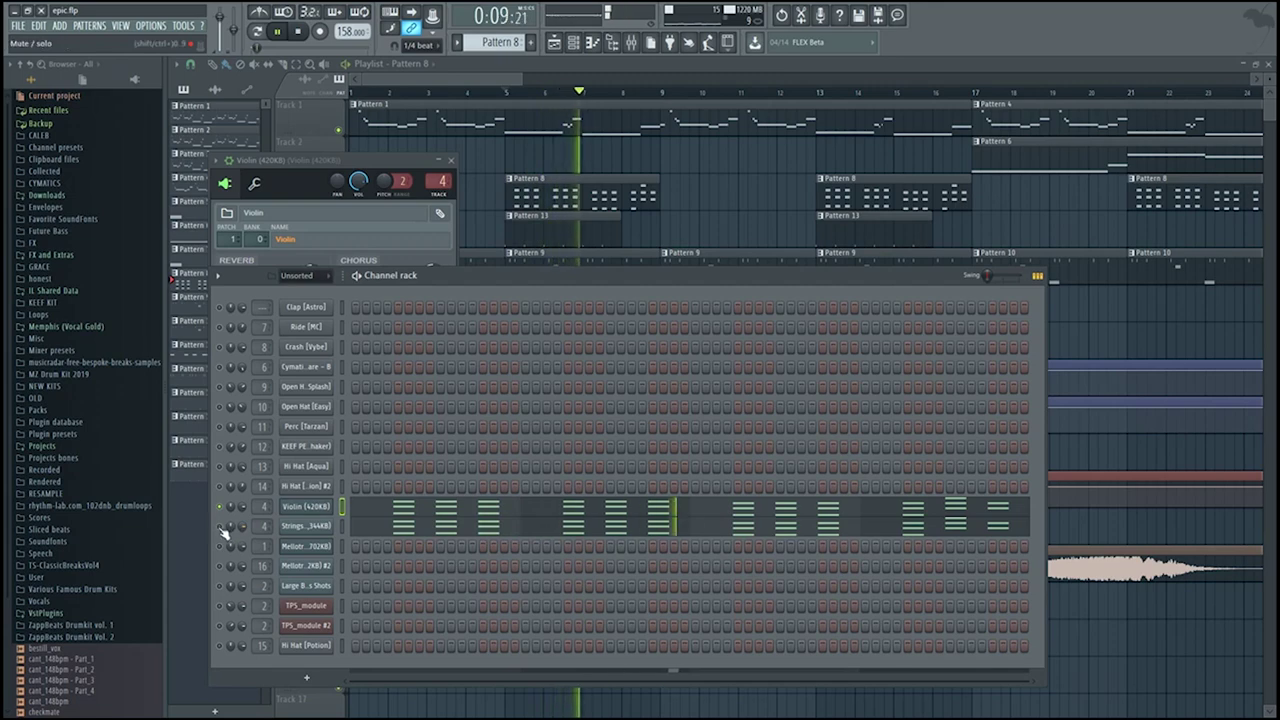
- Open the Violin part of Pattern 8 in the piano roll and play through its chords from bar 5
left_click(554, 517)
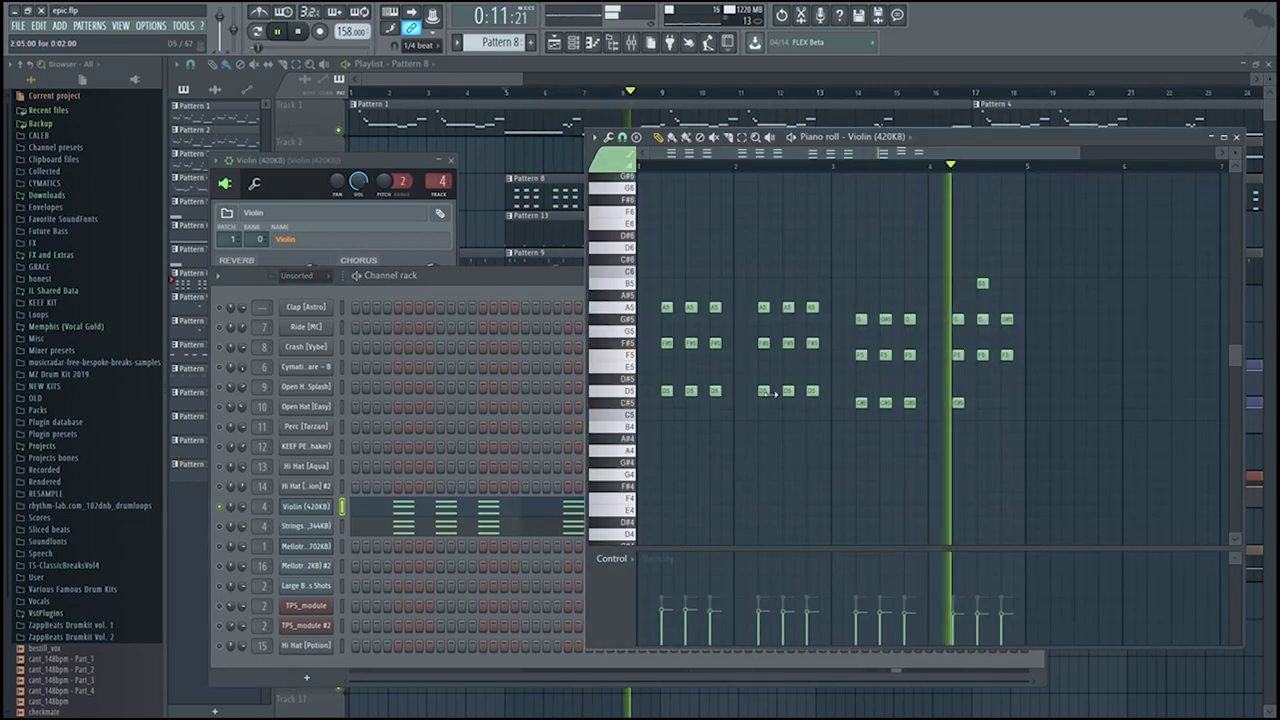
key("space")
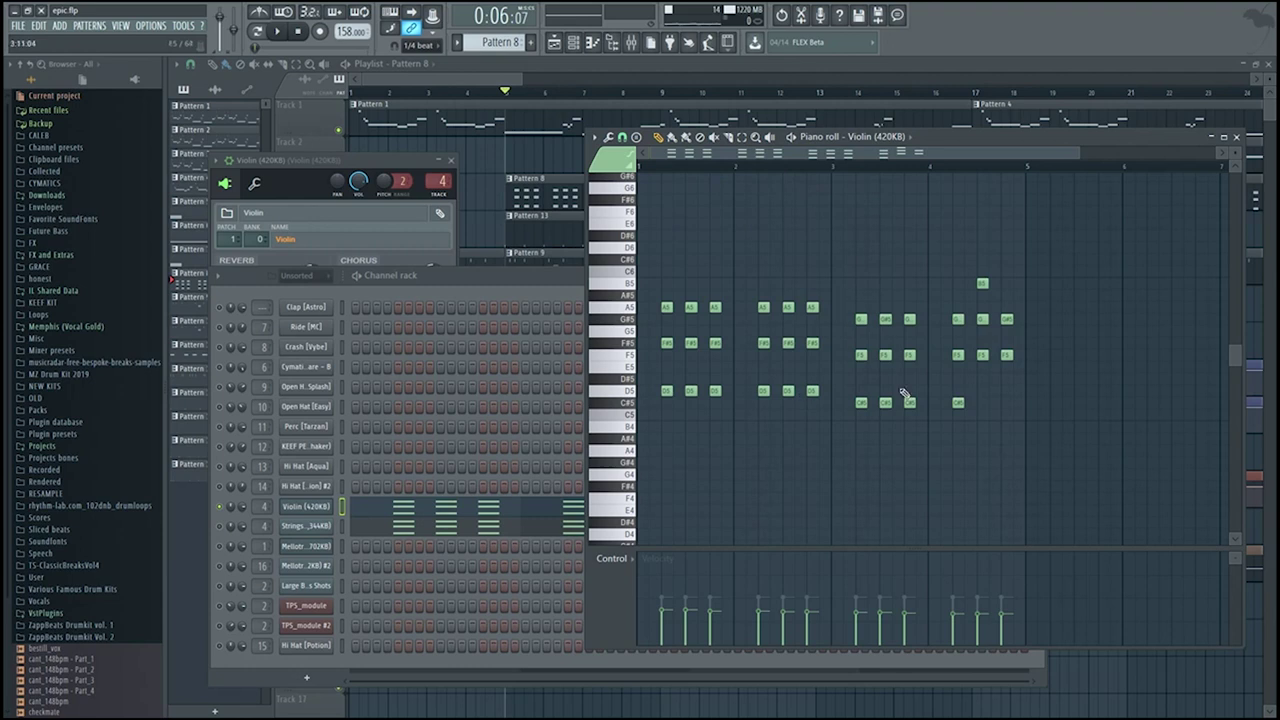
key("space")
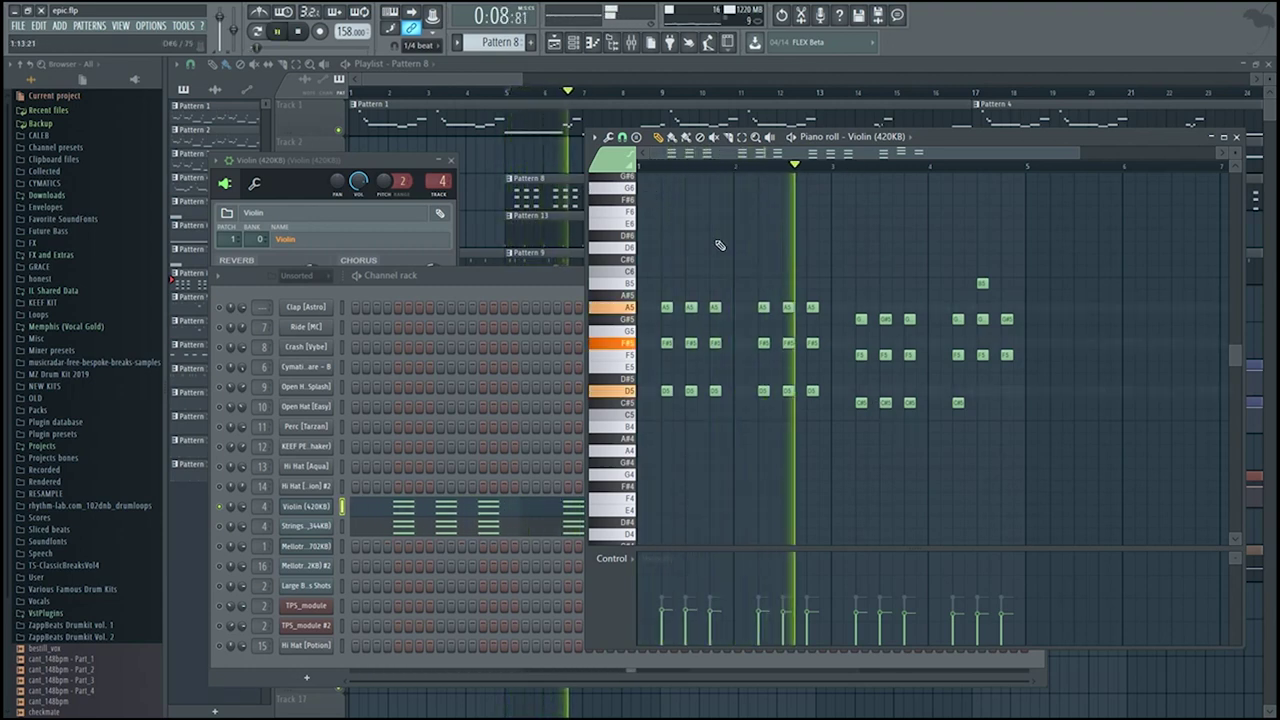
scroll(716, 244, "up", 2, "ctrl")
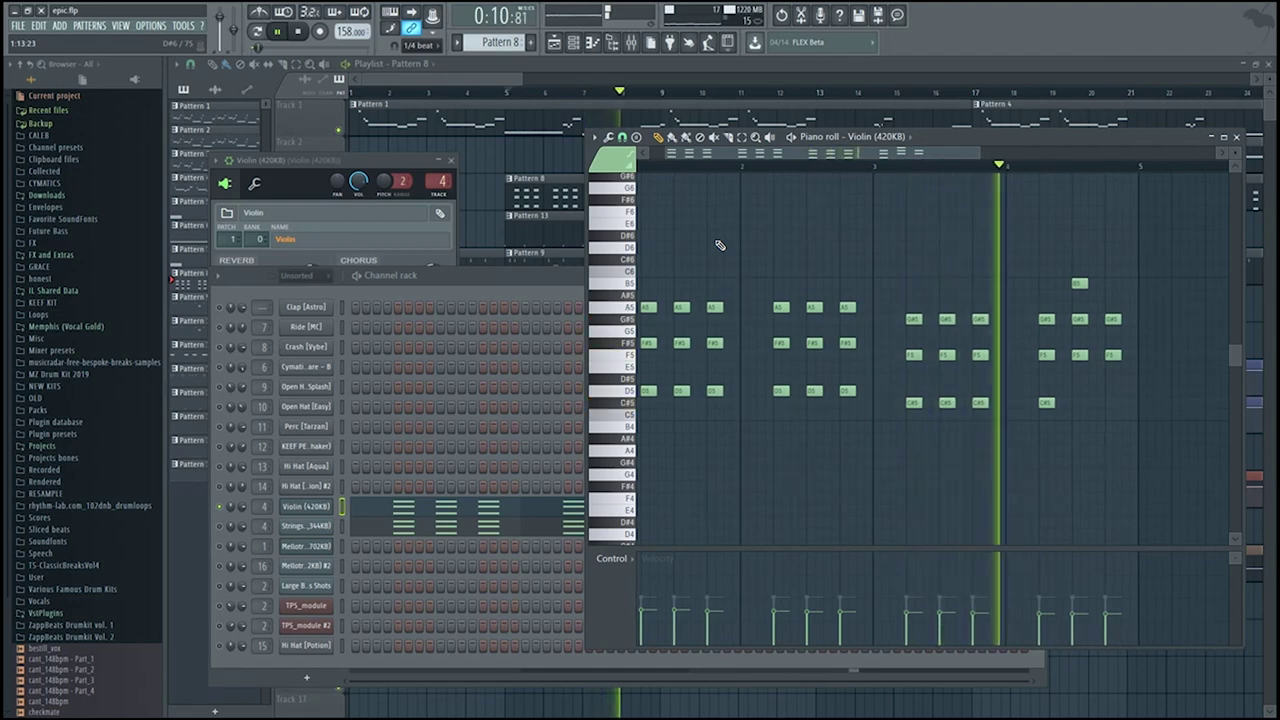
scroll(718, 245, "down", 1, "ctrl")
scroll(720, 245, "down", 1, "ctrl")
key("space")
- Try out chord stamps in the Violin piano roll, placing a three-note chord on F5 in bar 4, and undo the placement
left_click(622, 137)
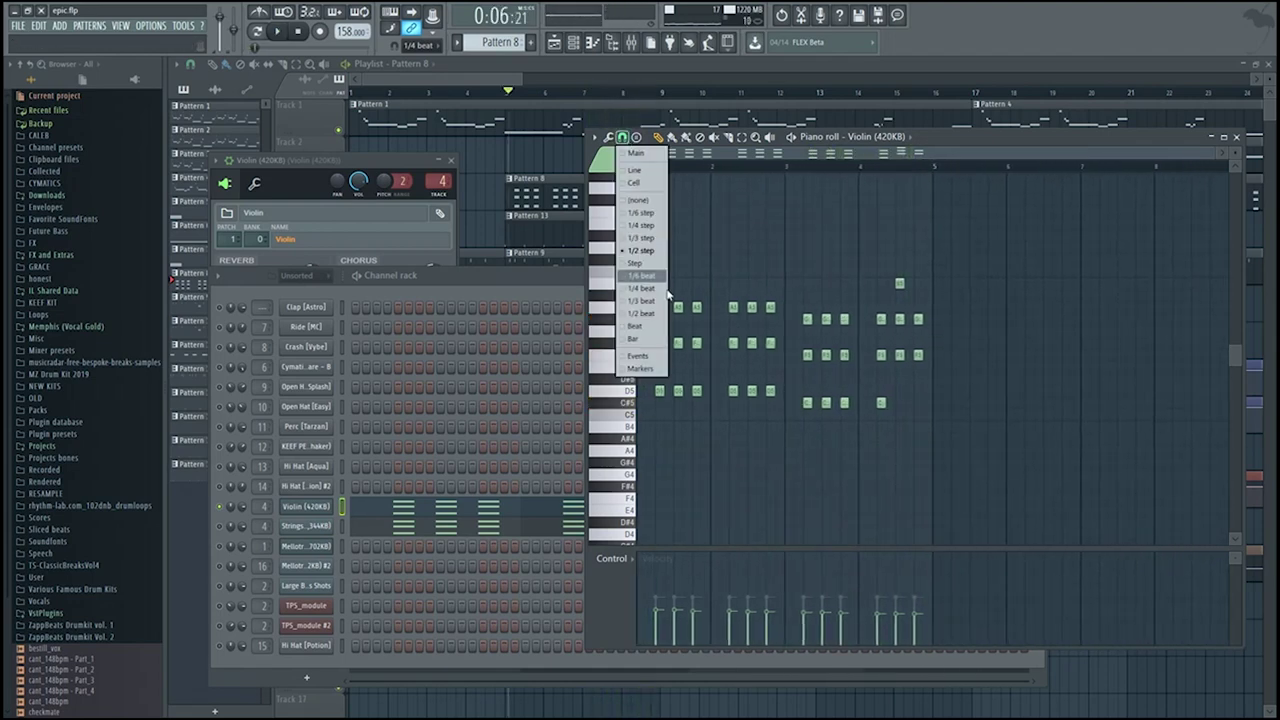
left_click(636, 137)
left_click(648, 186)
mouse_move(657, 360)
left_mouse_down()
mouse_move(657, 395)
mouse_move(657, 376)
left_mouse_up()
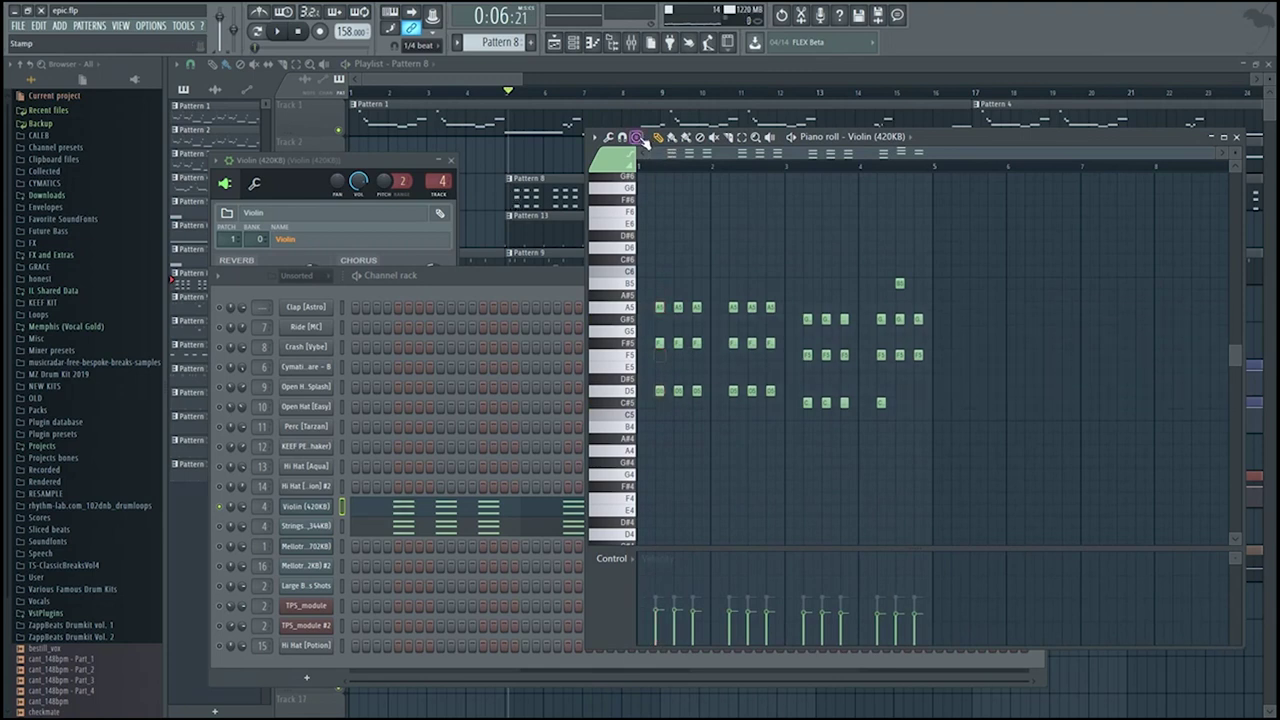
left_click(640, 138)
left_click(662, 137)
left_click_drag(653, 372, 897, 350)
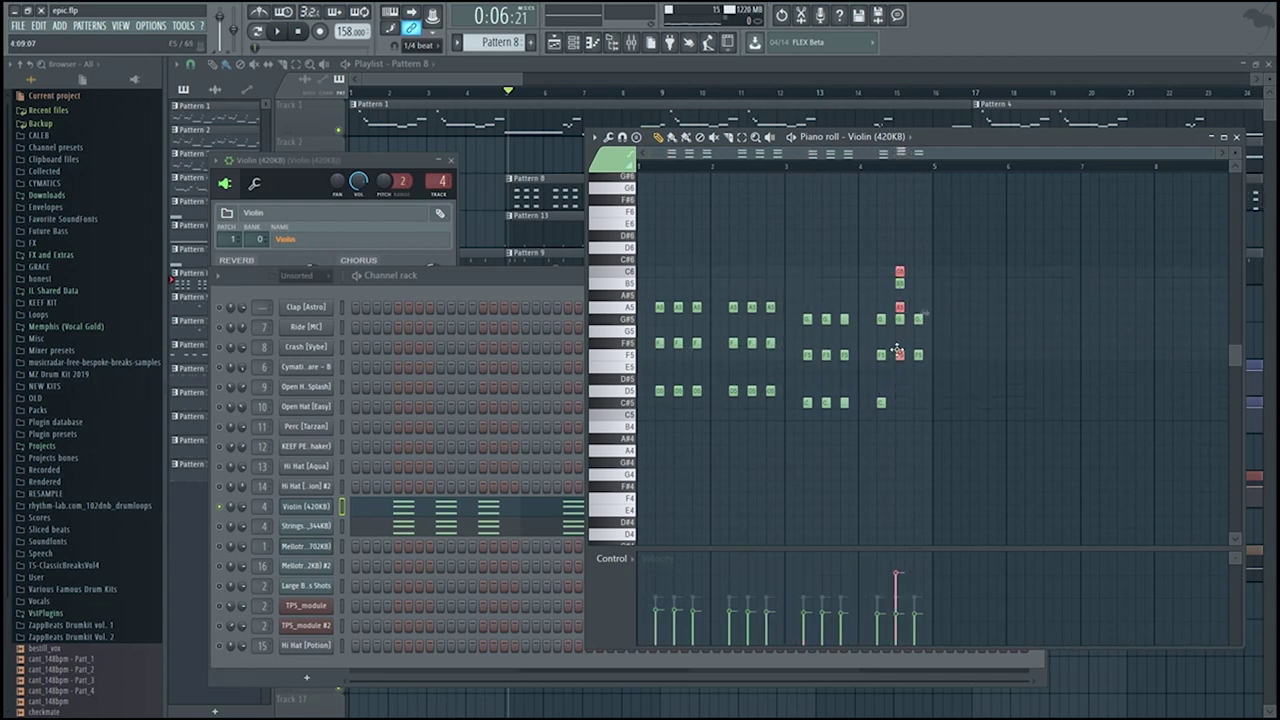
key("ctrl+z")
left_click(637, 138)
left_click(661, 86)
left_click_drag(946, 354, 900, 354)
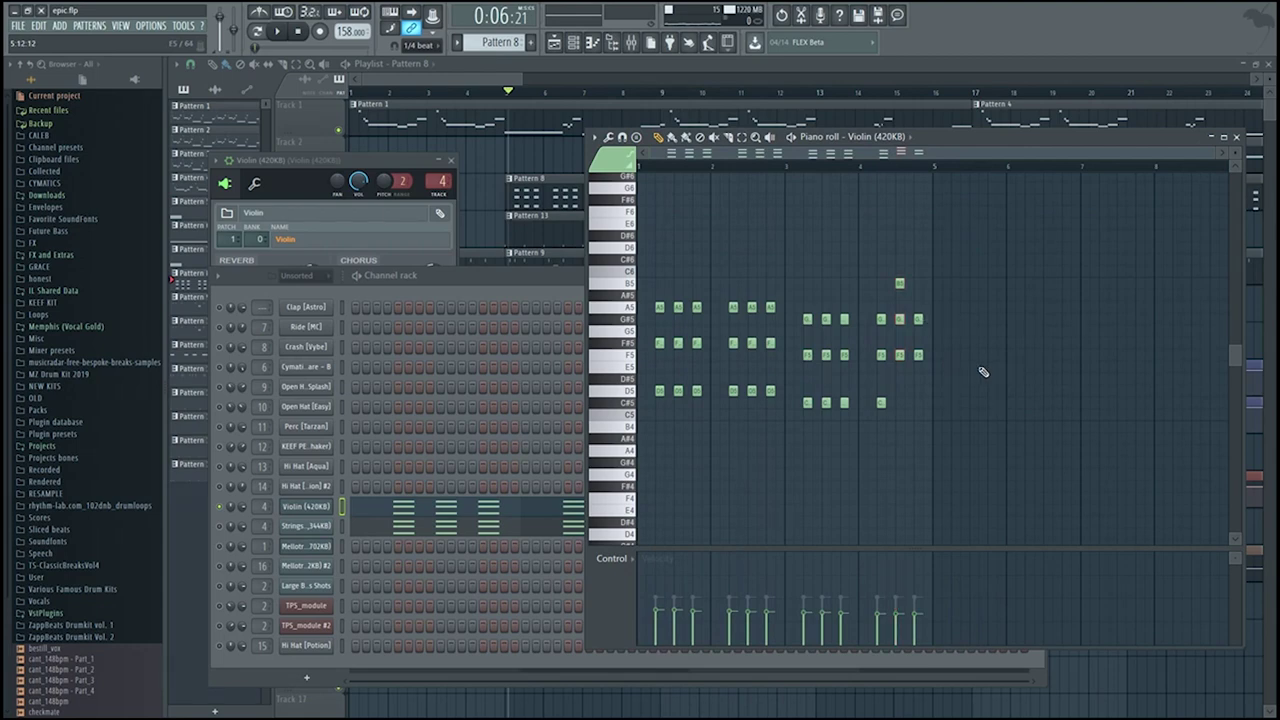
- Return to the playlist and place the song position exactly at the start of bar 5
left_click(416, 516)
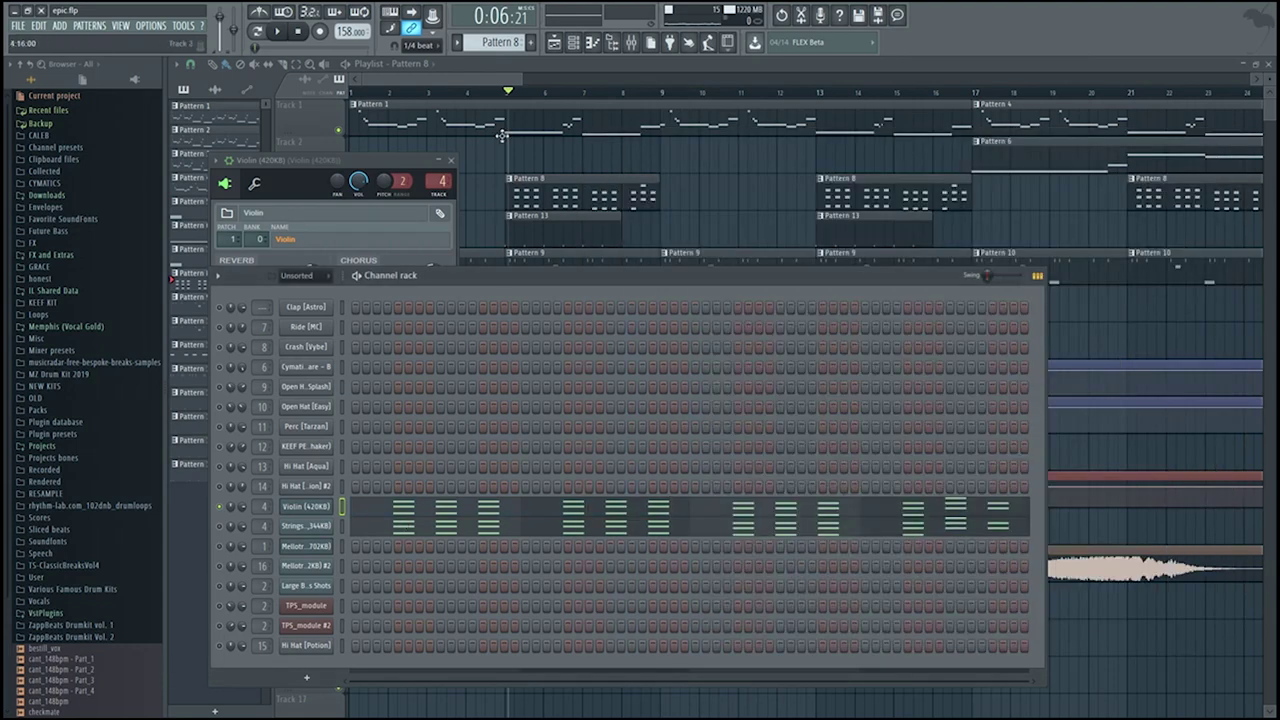
left_click(513, 79)
scroll(477, 186, "up", 3)
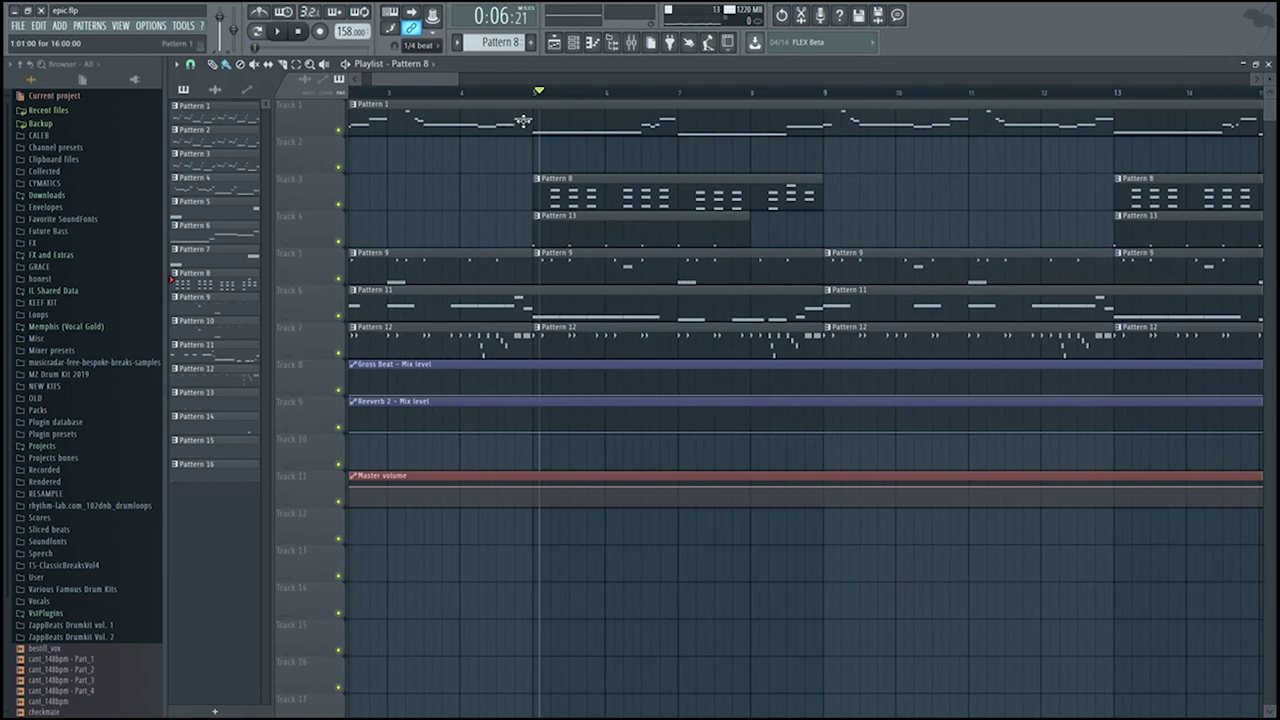
left_click(533, 92)
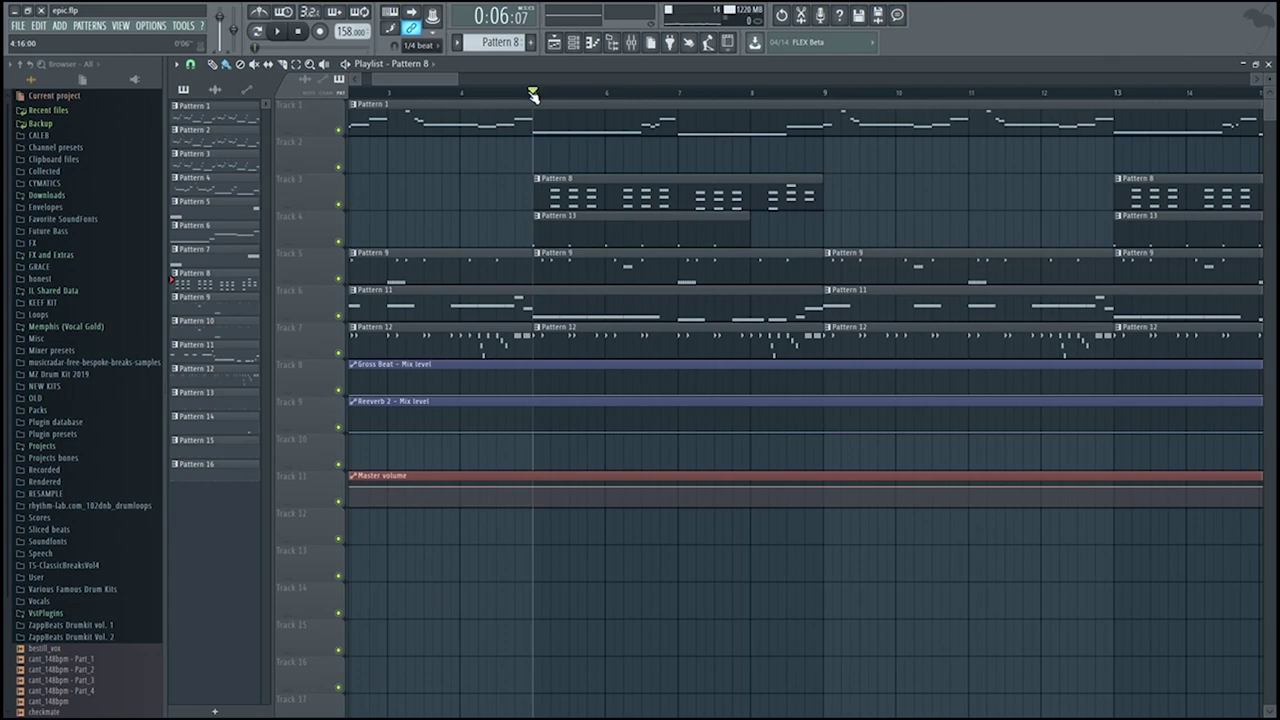
- Play the flute on Track 1 together with the Pattern 8 strings on Track 3 from bar 5, with the other tracks muted
double_click(551, 198)
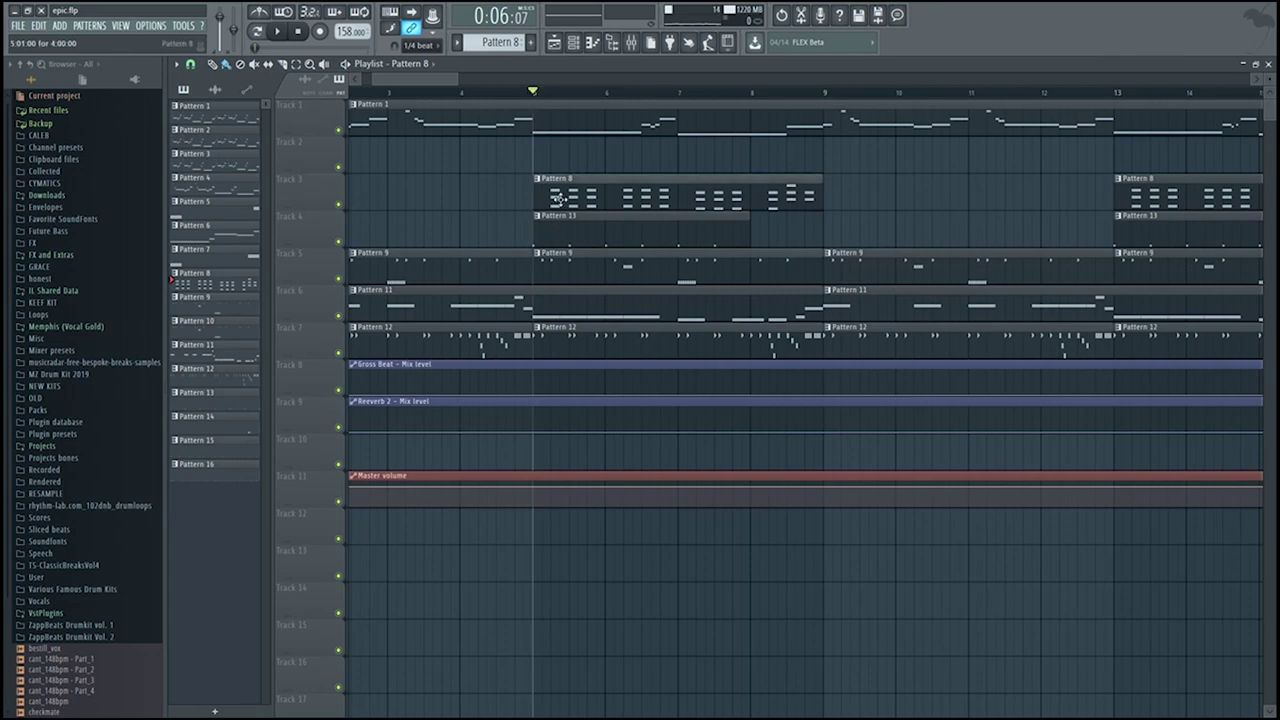
key("space")
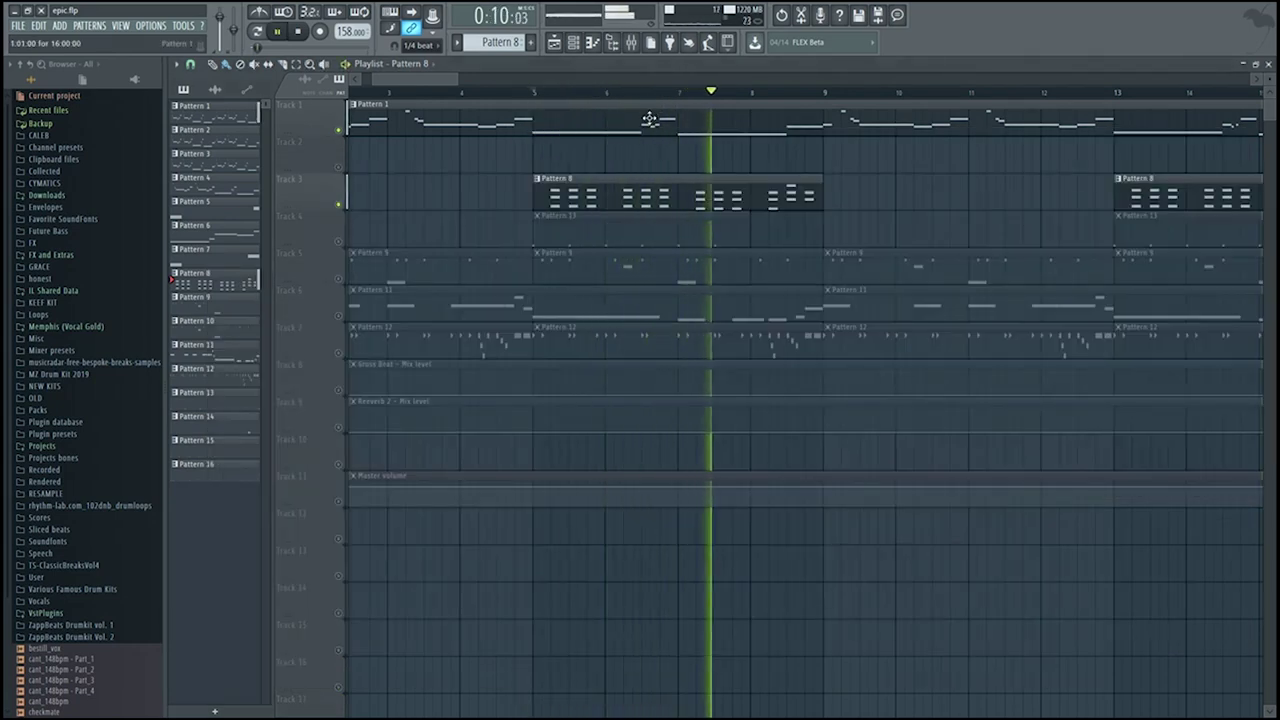
scroll(645, 150, "down", 2)
key("space")
scroll(564, 84, "down", 3)
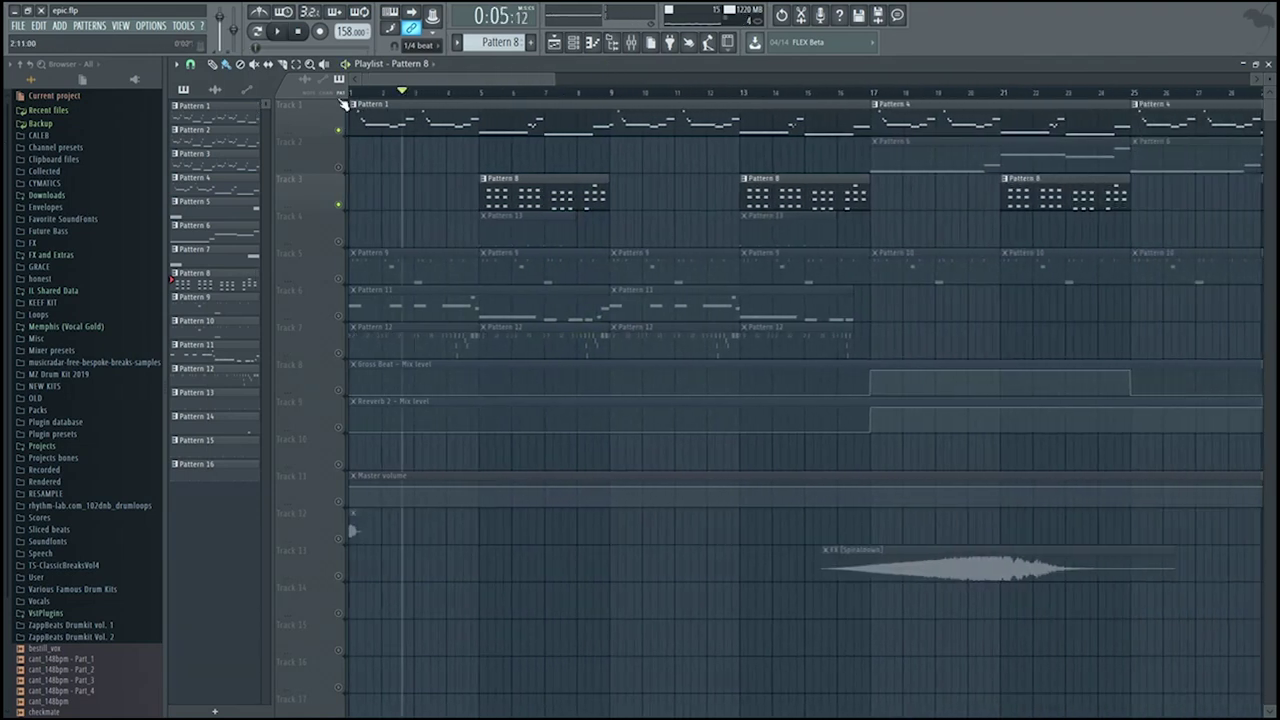
- Solo the Strings channel in the channel rack and play it from bar 5
left_click(573, 42)
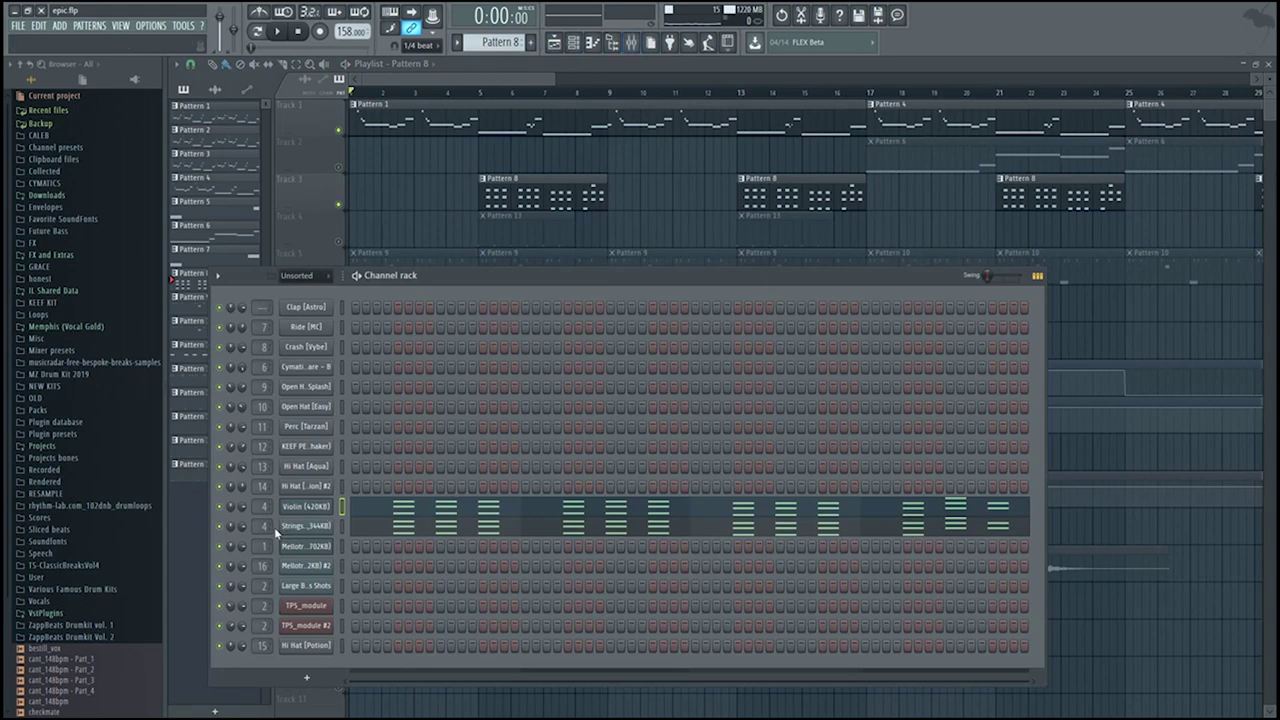
right_click(219, 526)
left_click(234, 514)
left_click(479, 94)
scroll(480, 94, "up", 3)
left_click(573, 43)
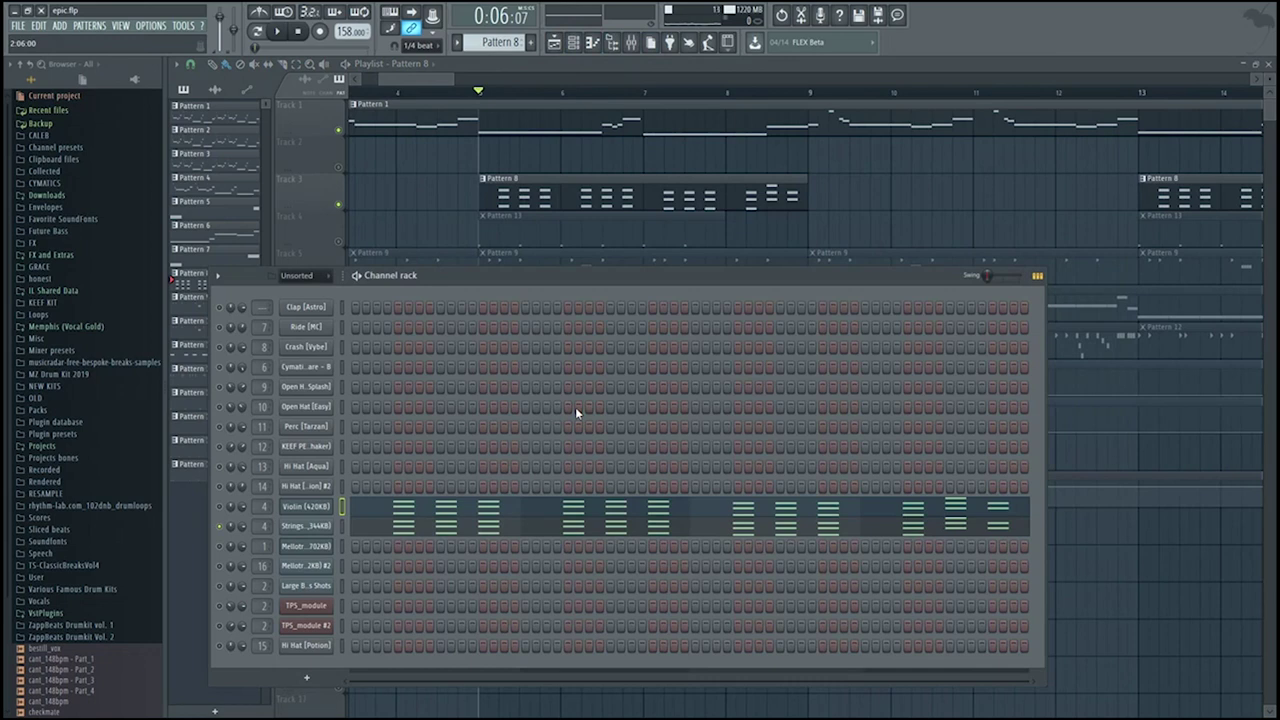
key("space")
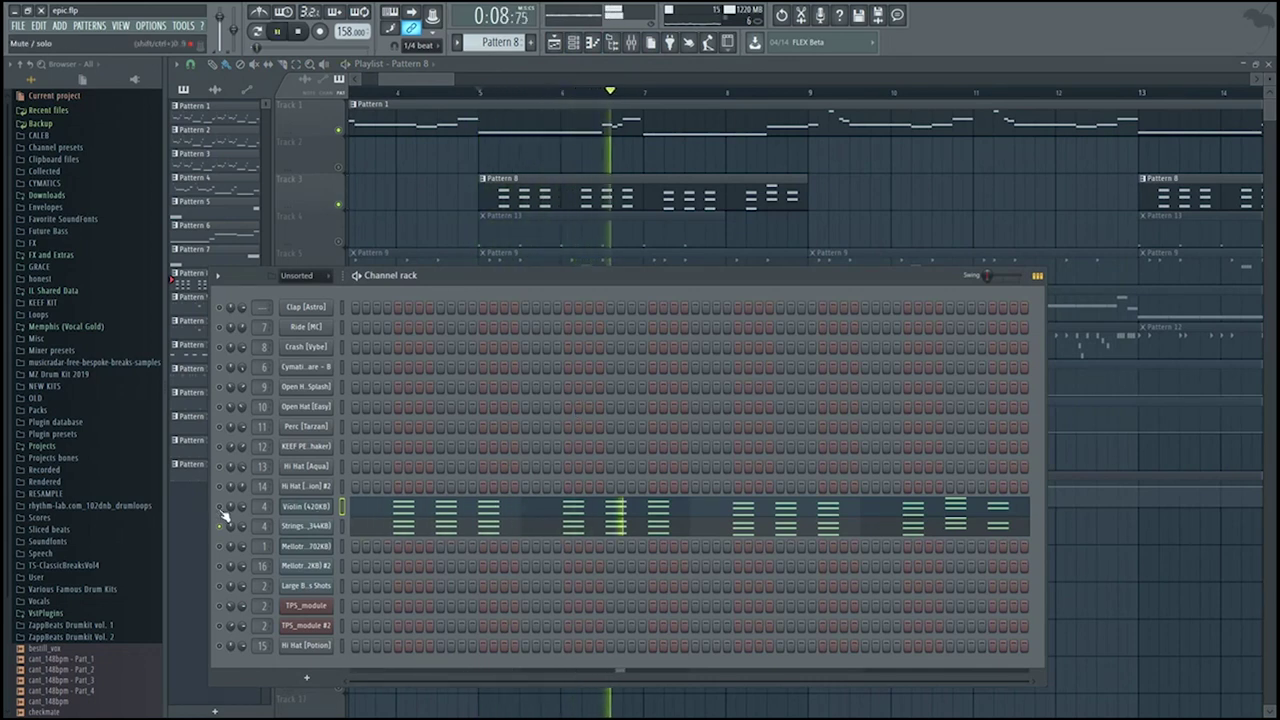
key("space")
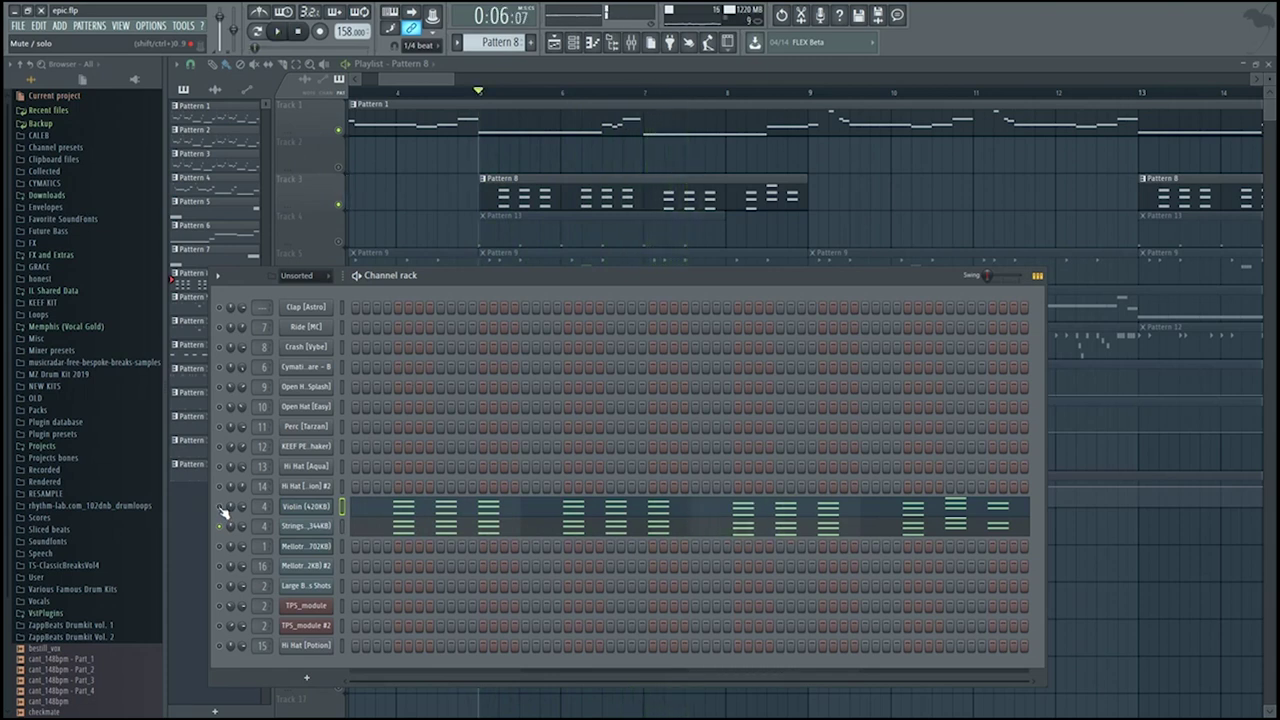
- Unmute the Violin alongside the Strings, save the project and play both layers from bar 5
key("space")
key("ctrl+s")
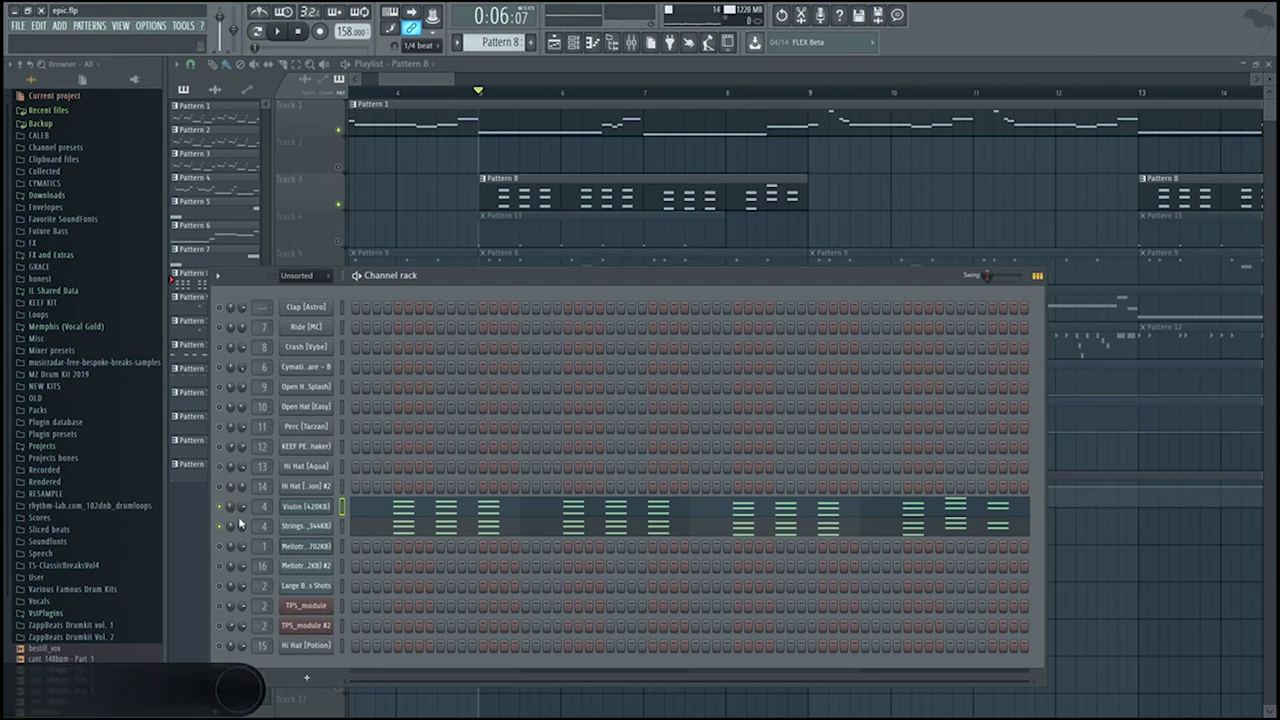
key("space")
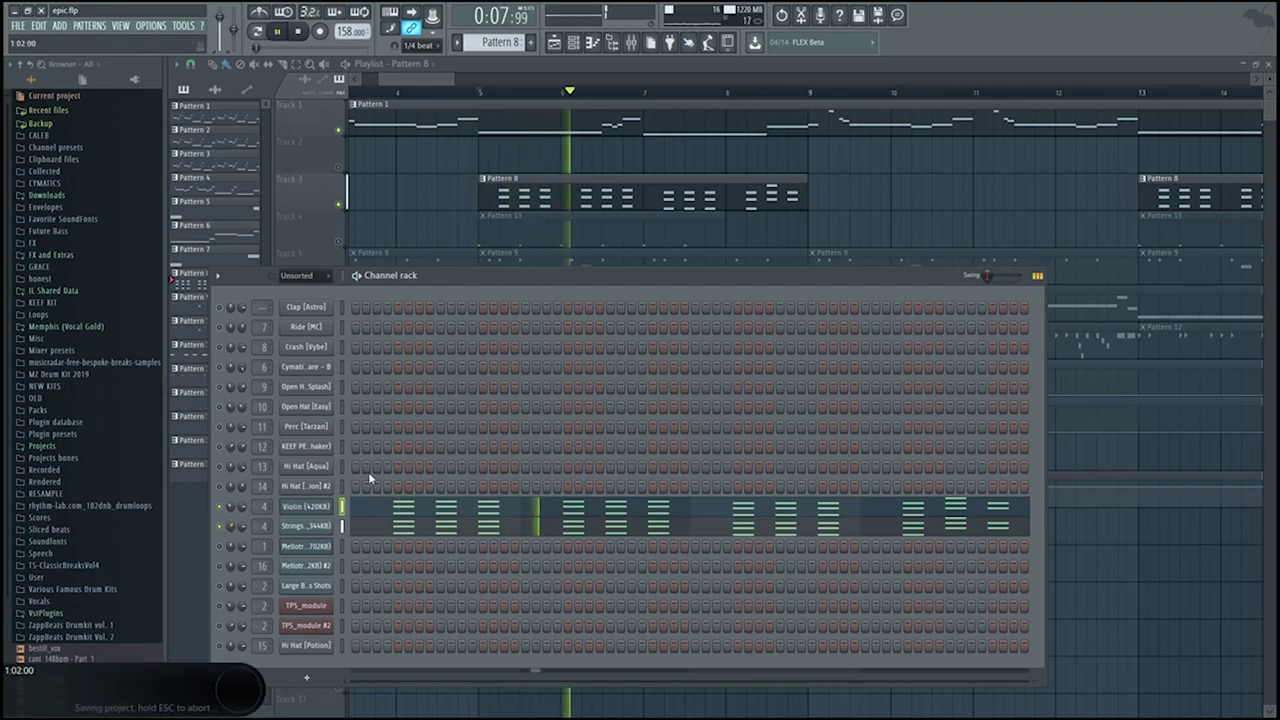
key("space")
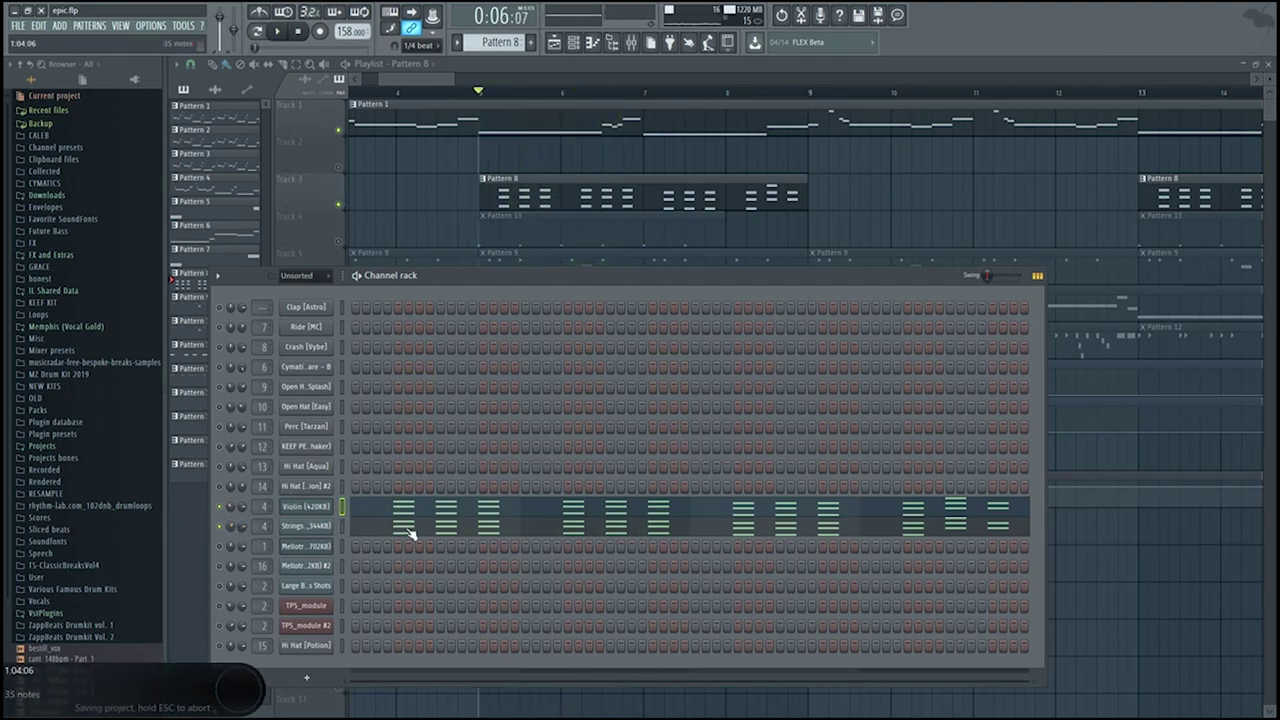
- Open the Strings Beautiful Lyrical part in the piano roll, play it with the Violin and save the project
left_click(568, 528)
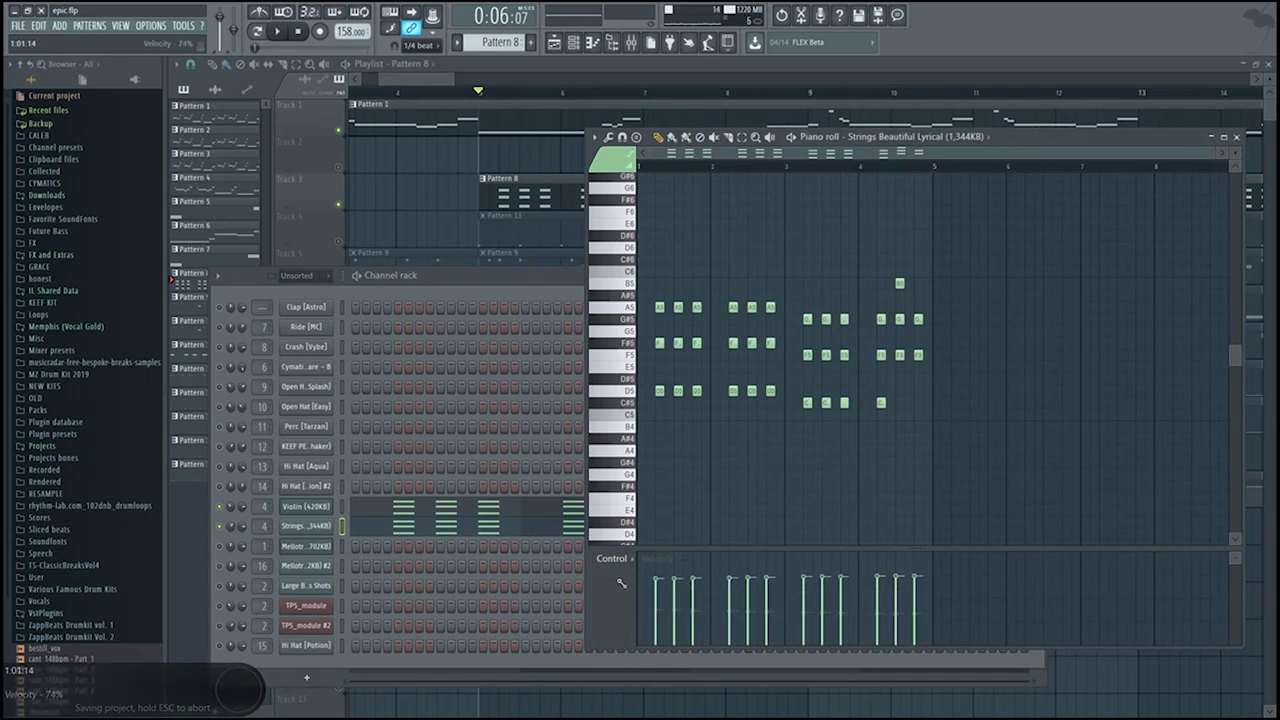
key("space")
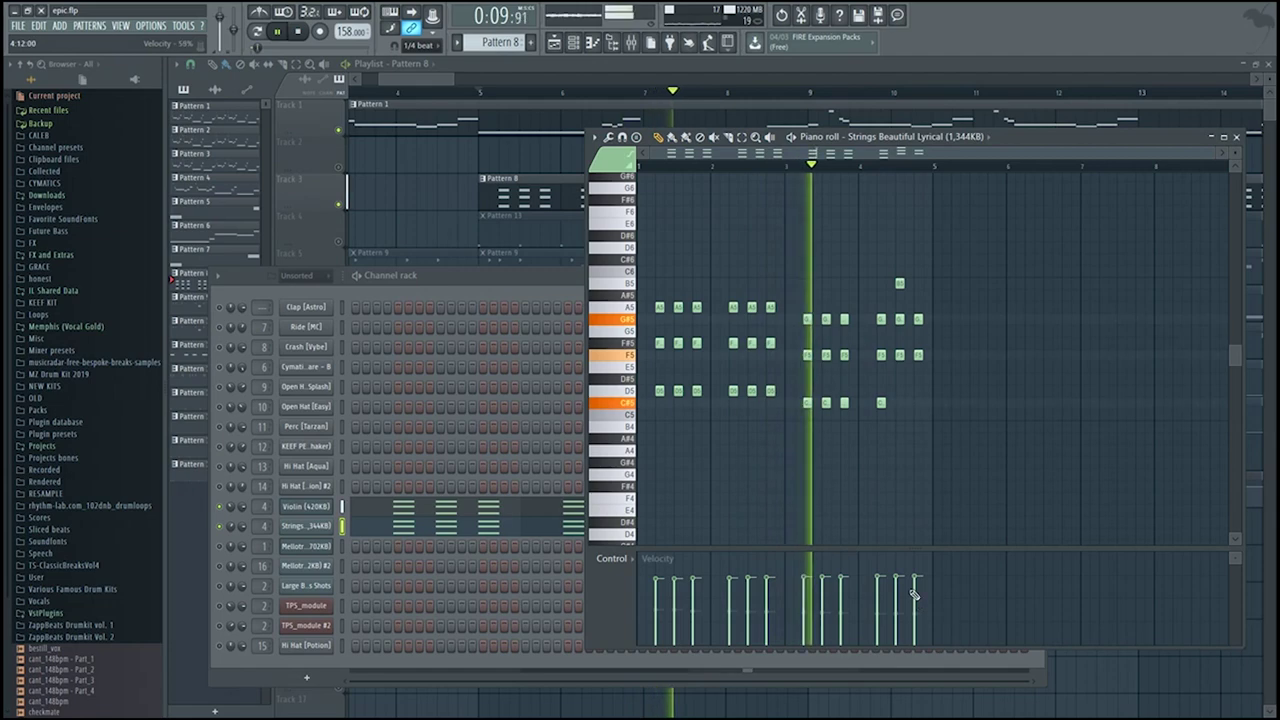
key("ctrl+s")
key("space")
- Play the full arrangement with all channels and tracks on, and examine the Violin's track in the mixer
left_click(662, 60)
scroll(442, 293, "down", 2)
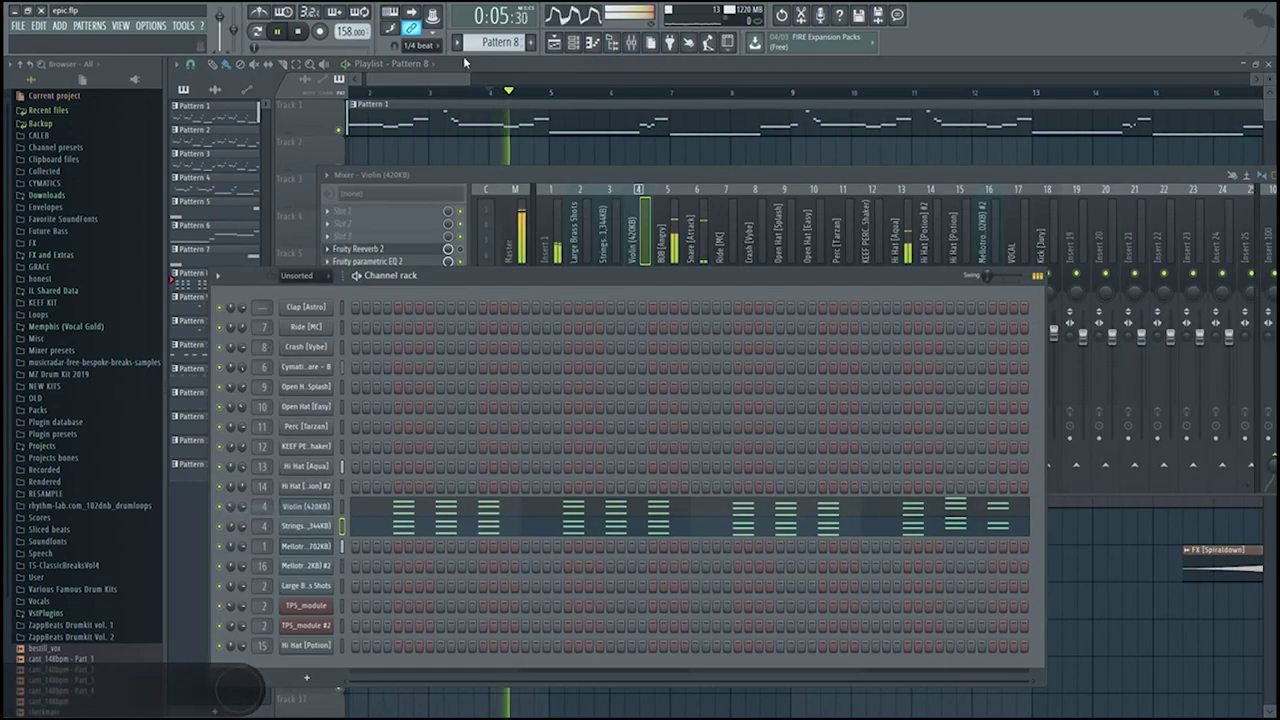
left_click(441, 77)
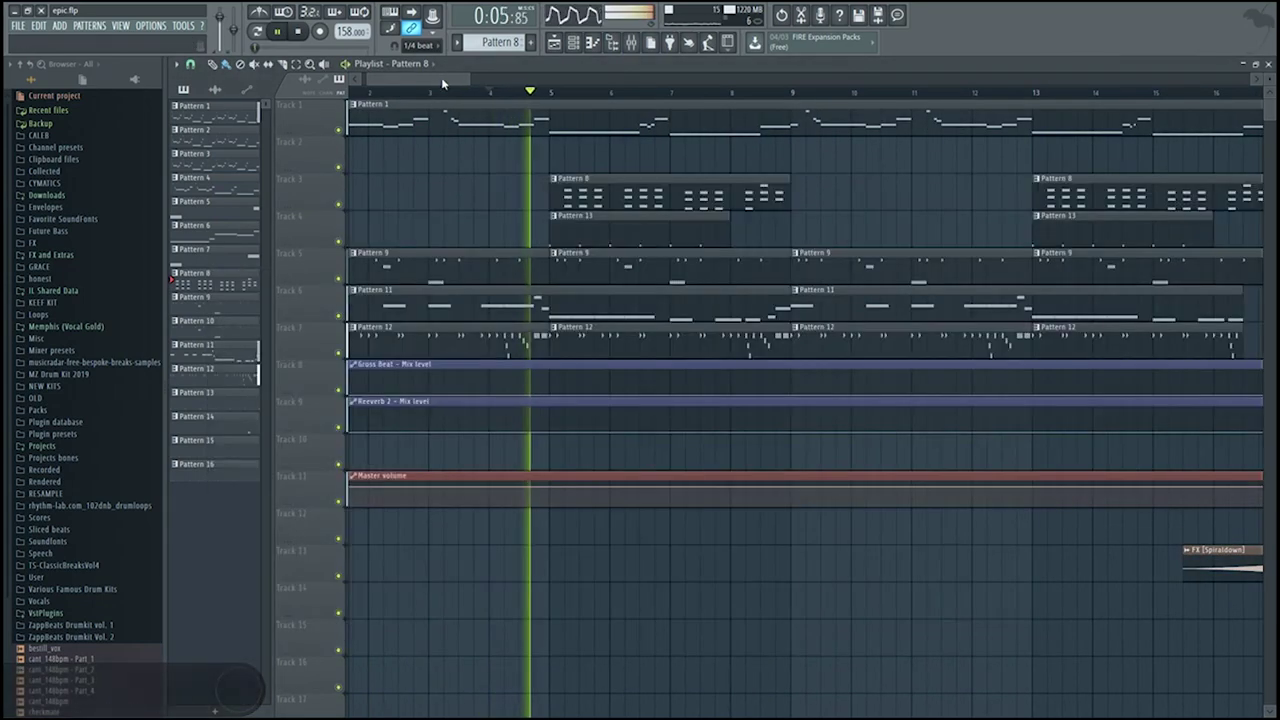
left_click(637, 38)
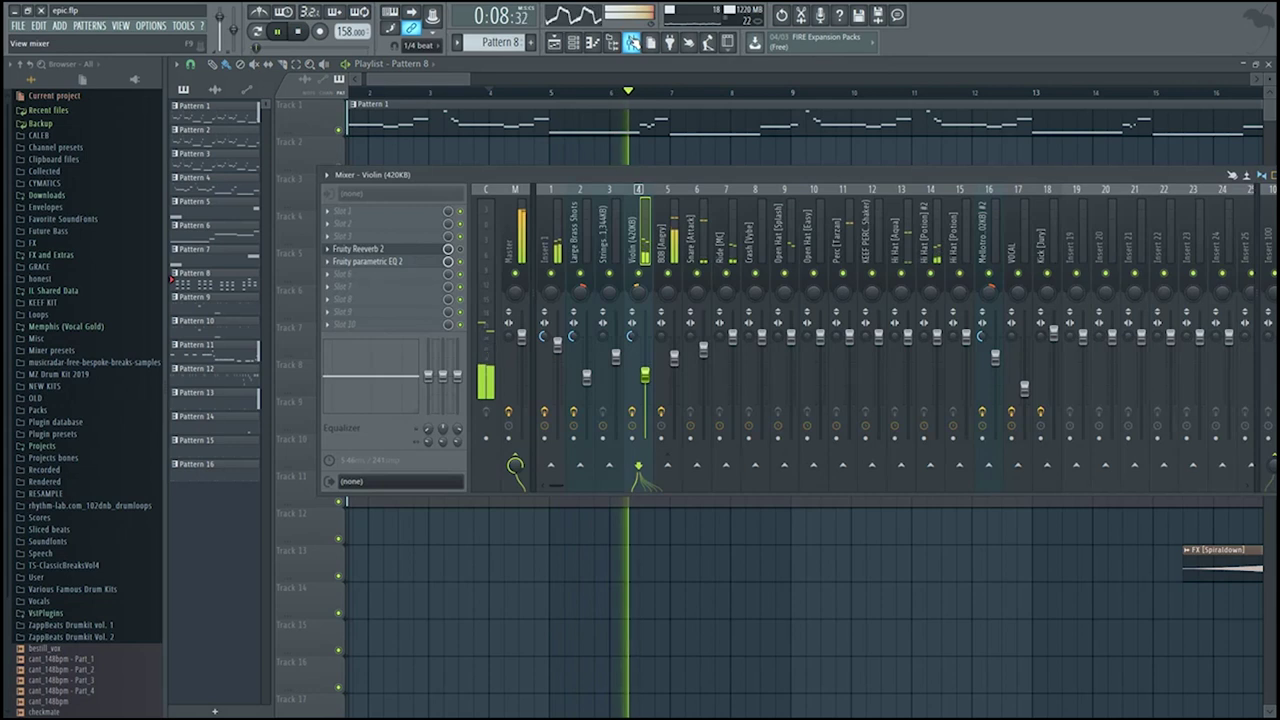
right_click(646, 379)
left_click(668, 466)
key("F9")
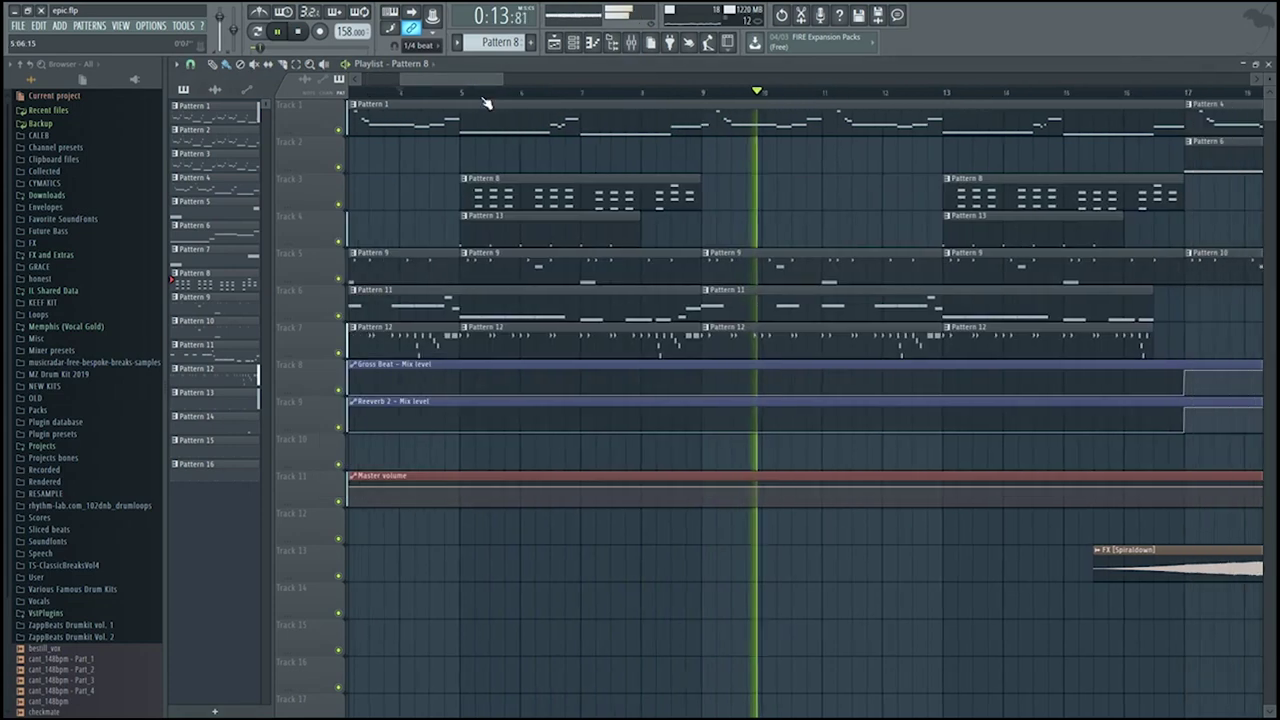
- Stop playback, return the song position to the start of the playlist and save the project
scroll(520, 218, "down", 5)
key("space")
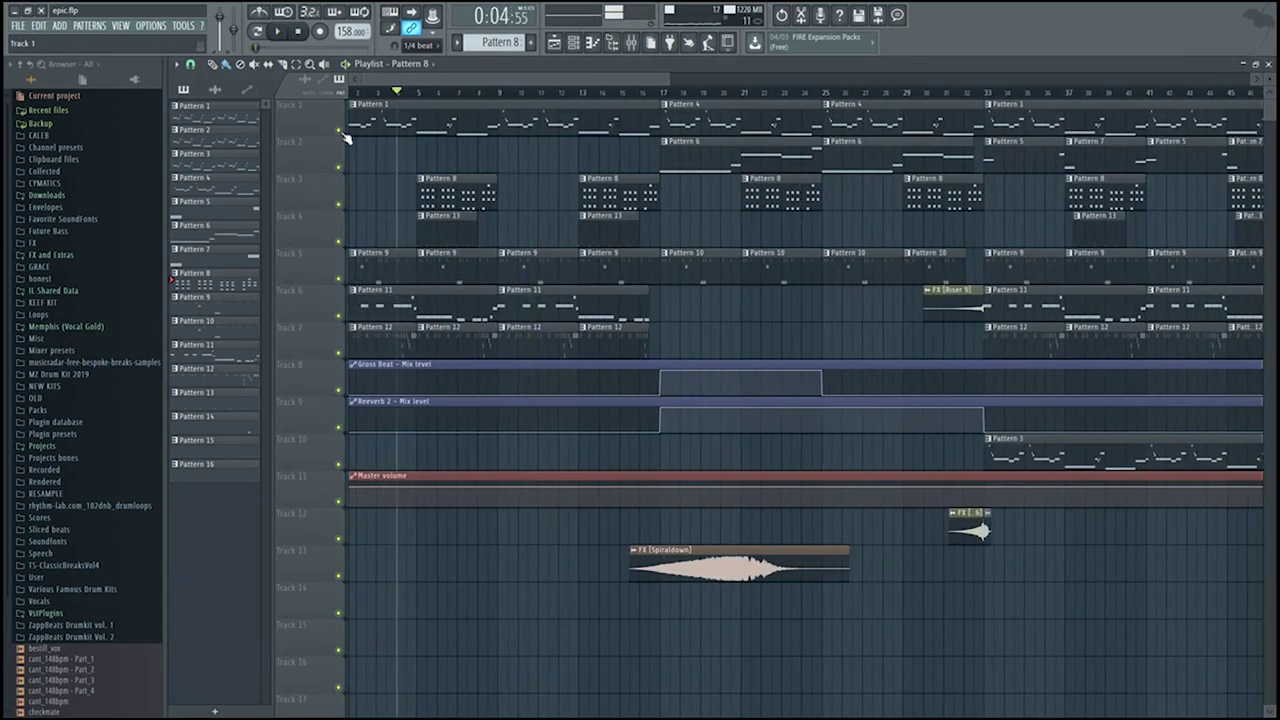
key("space")
key("ctrl+s")
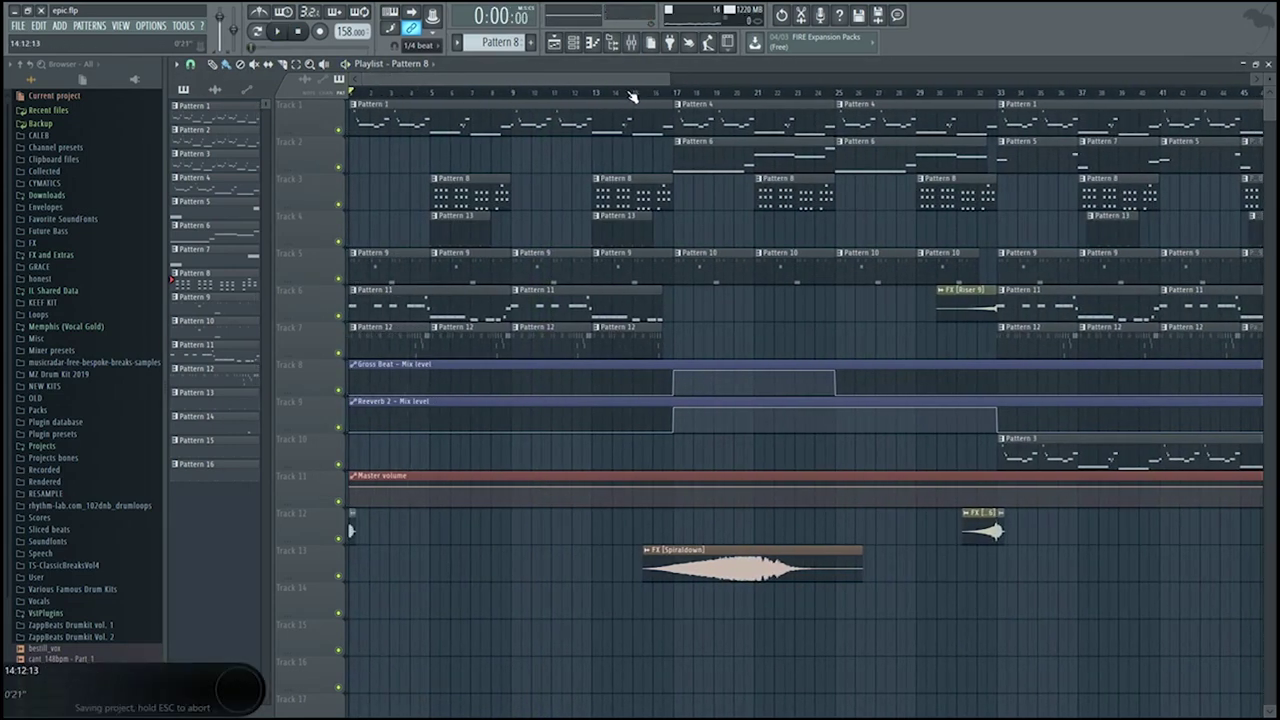
- Open Pattern 11 from Track 6 and show the 808 [Angry] sampler settings and its notes from bar 1 in the piano roll
double_click(377, 308)
left_click(323, 366)
left_click(323, 366)
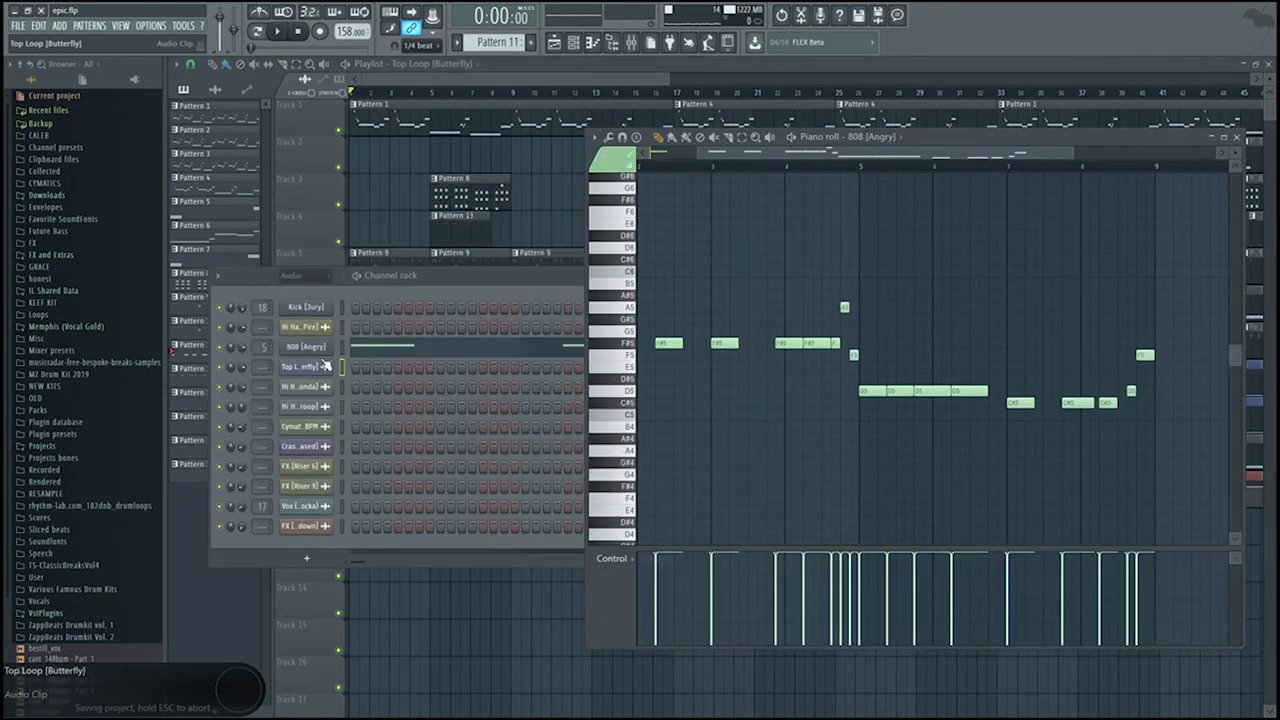
left_click(323, 353)
key("Escape")
left_click(323, 354)
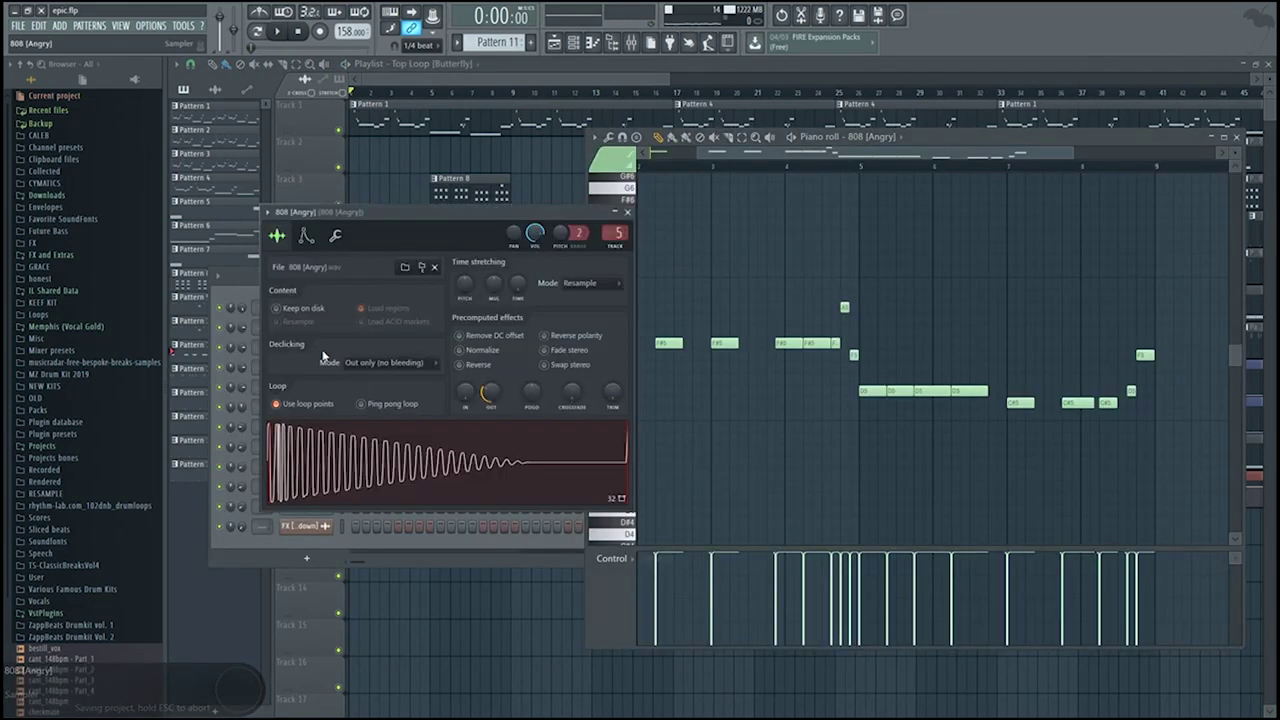
left_click_drag(698, 153, 648, 168)
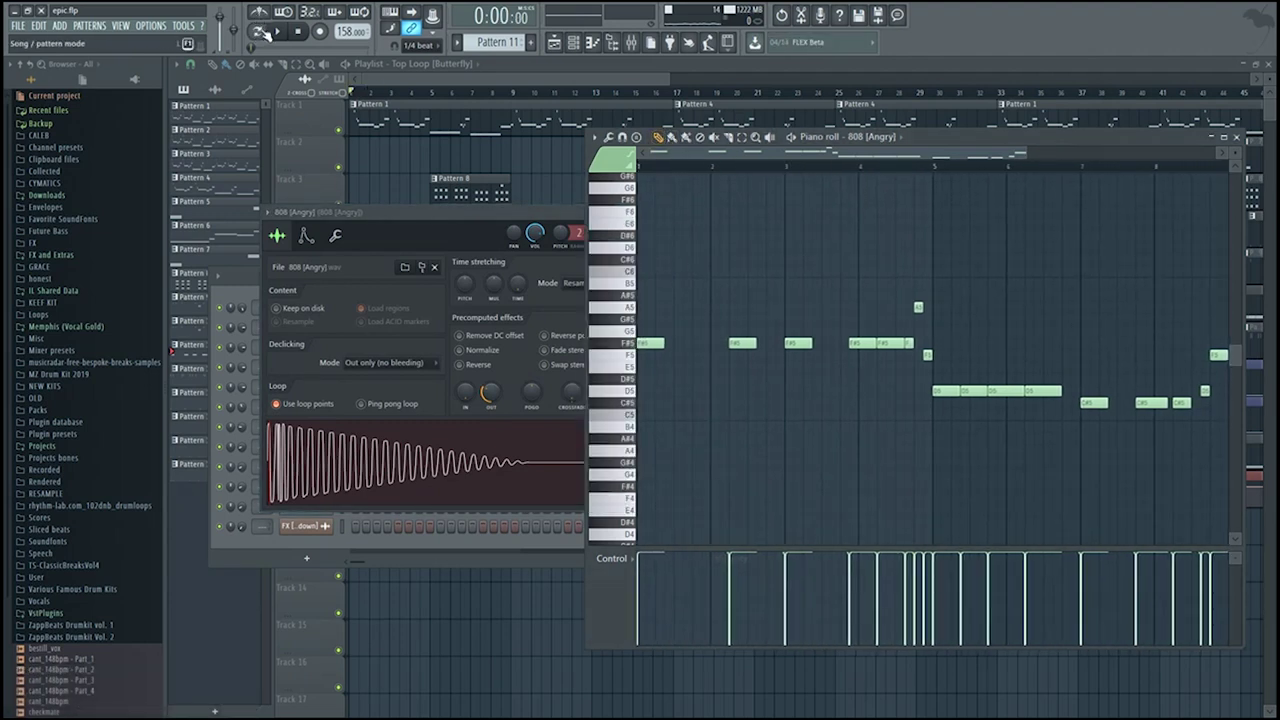
- Switch playback to pattern mode, close the 808 piano roll and reopen the 808 [Angry] sampler settings
key("space")
key("space")
key("Escape")
key("Escape")
left_click(307, 345)
key("Escape")
left_click(295, 366)
key("Escape")
left_click(300, 350)
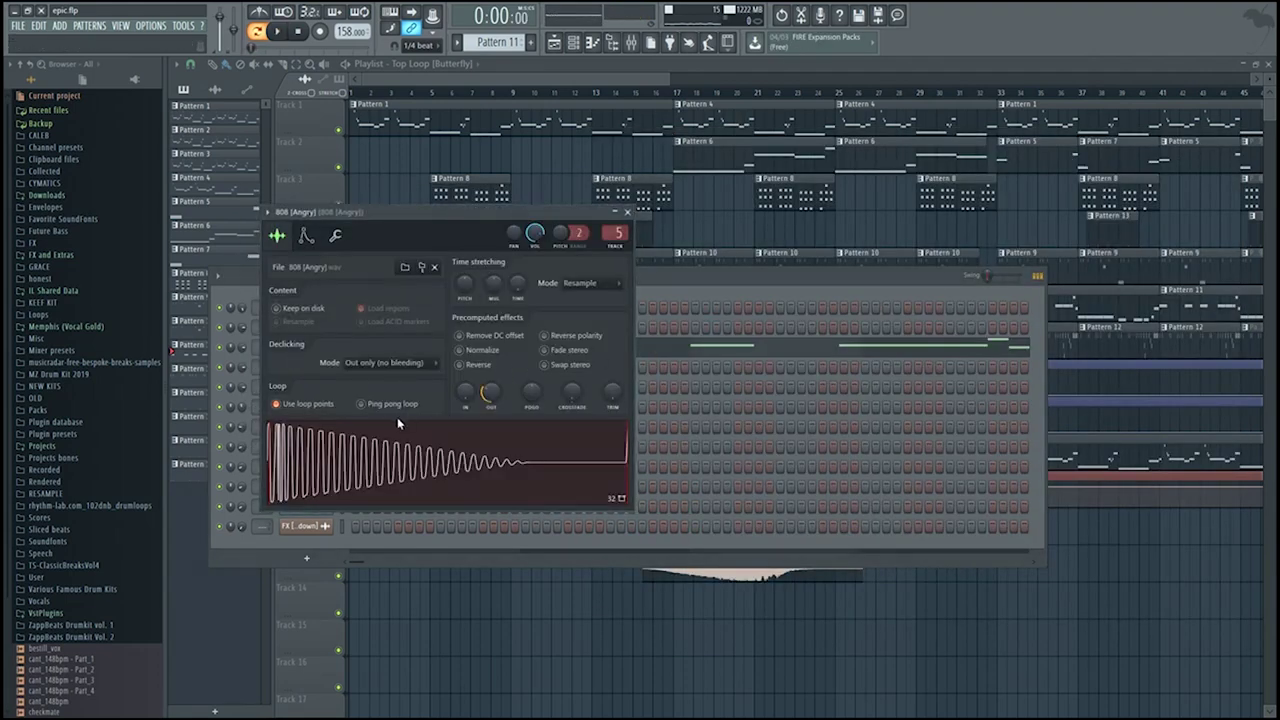
- Close the 808 [Angry] sampler settings, view them again and open the channel's Pattern 11 notes in the piano roll
key("Escape")
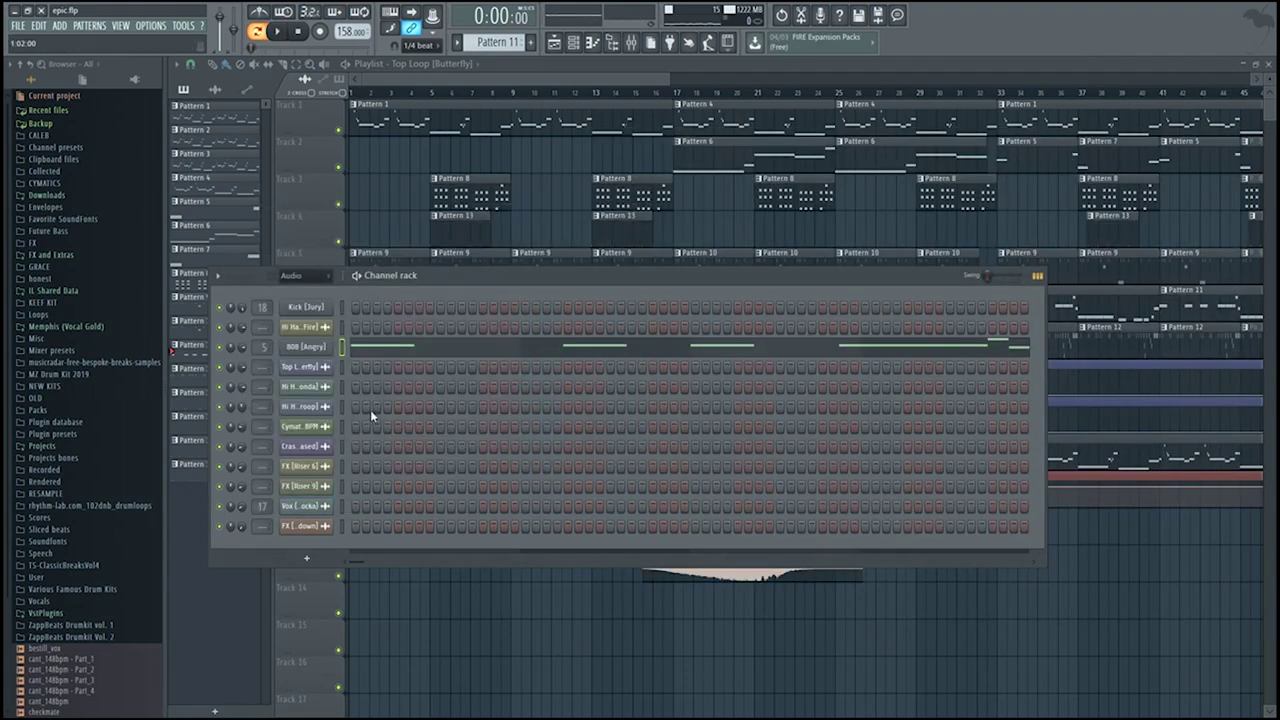
left_click(332, 346)
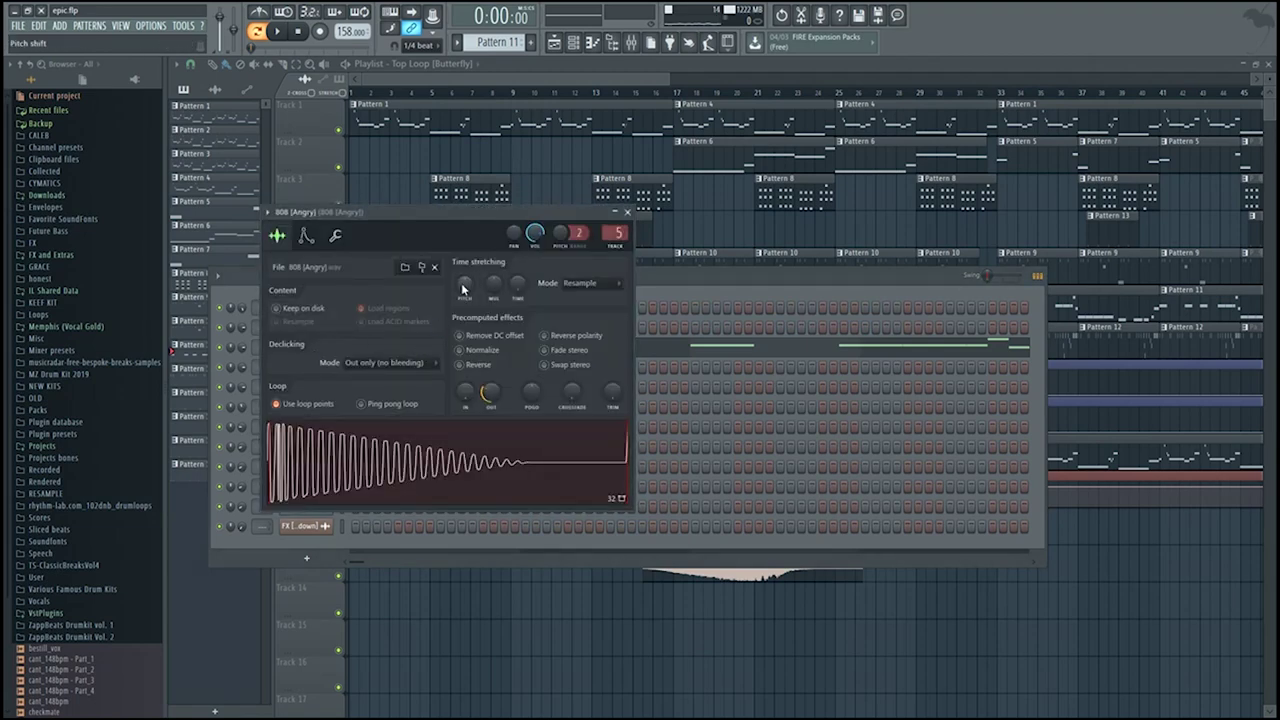
left_click(704, 271)
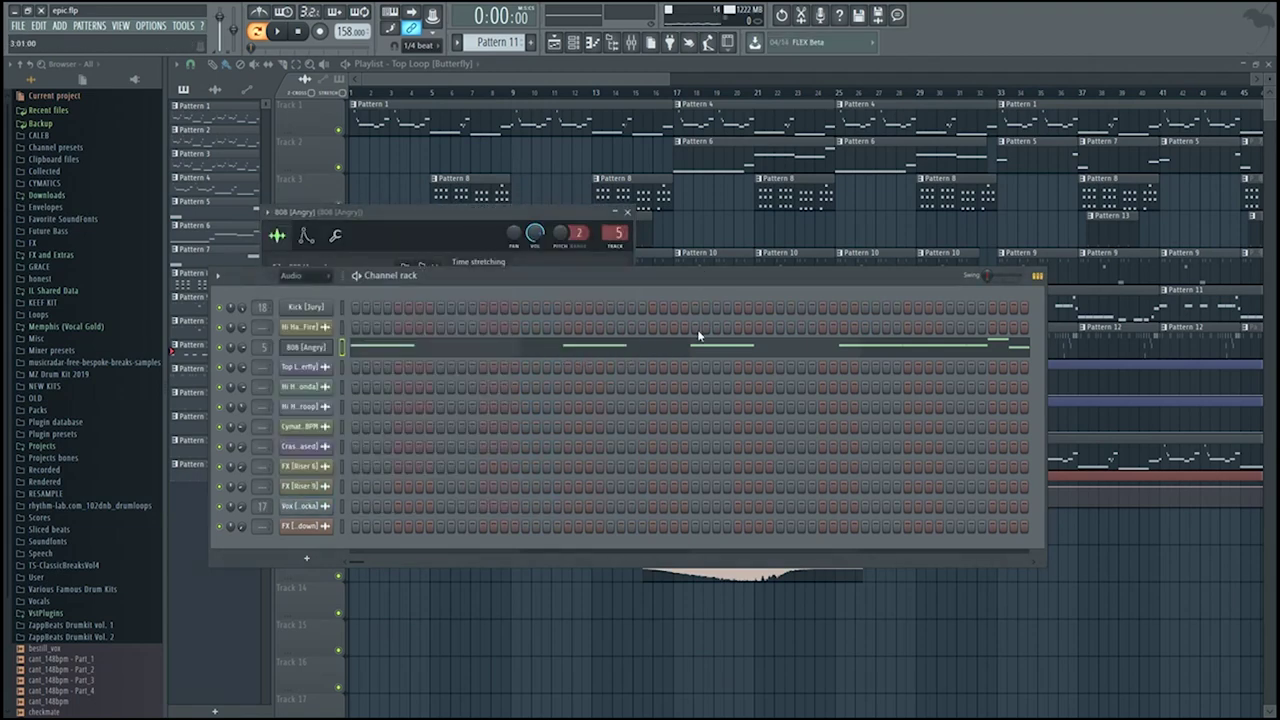
left_click(692, 347)
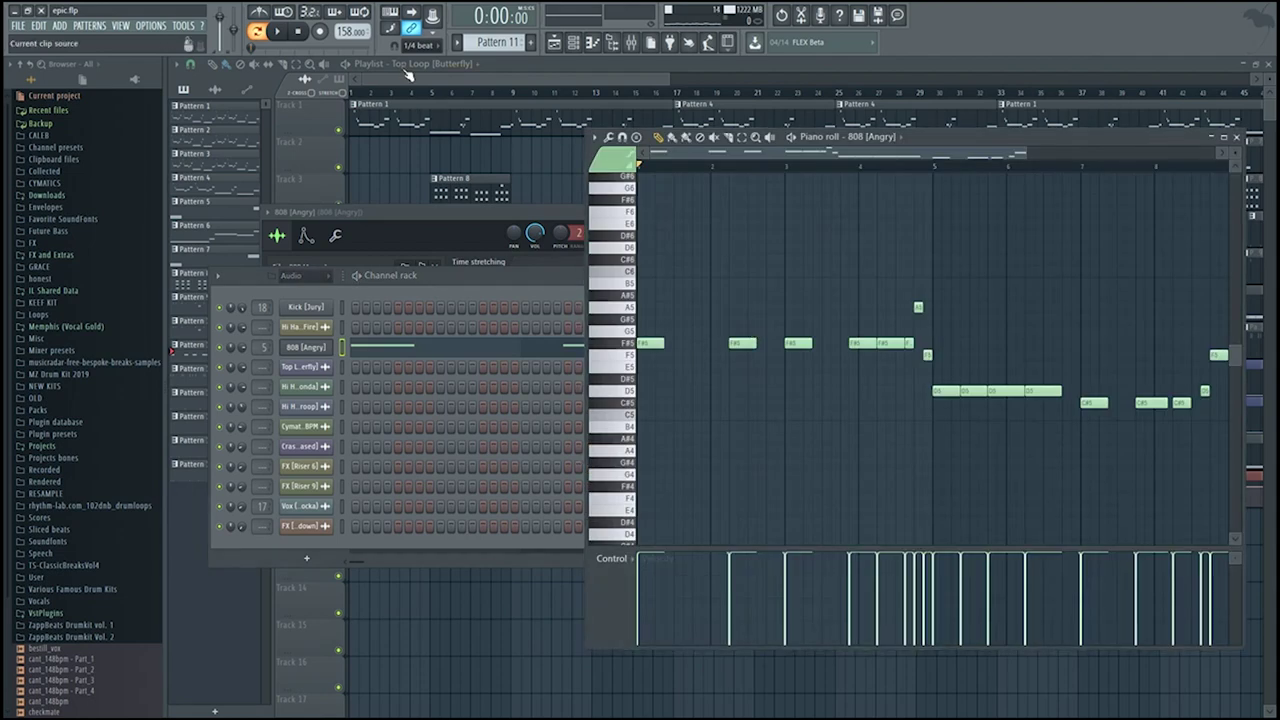
- Play Pattern 11 with the metronome on and follow the 808 [Angry] notes across the piano roll
key("space")
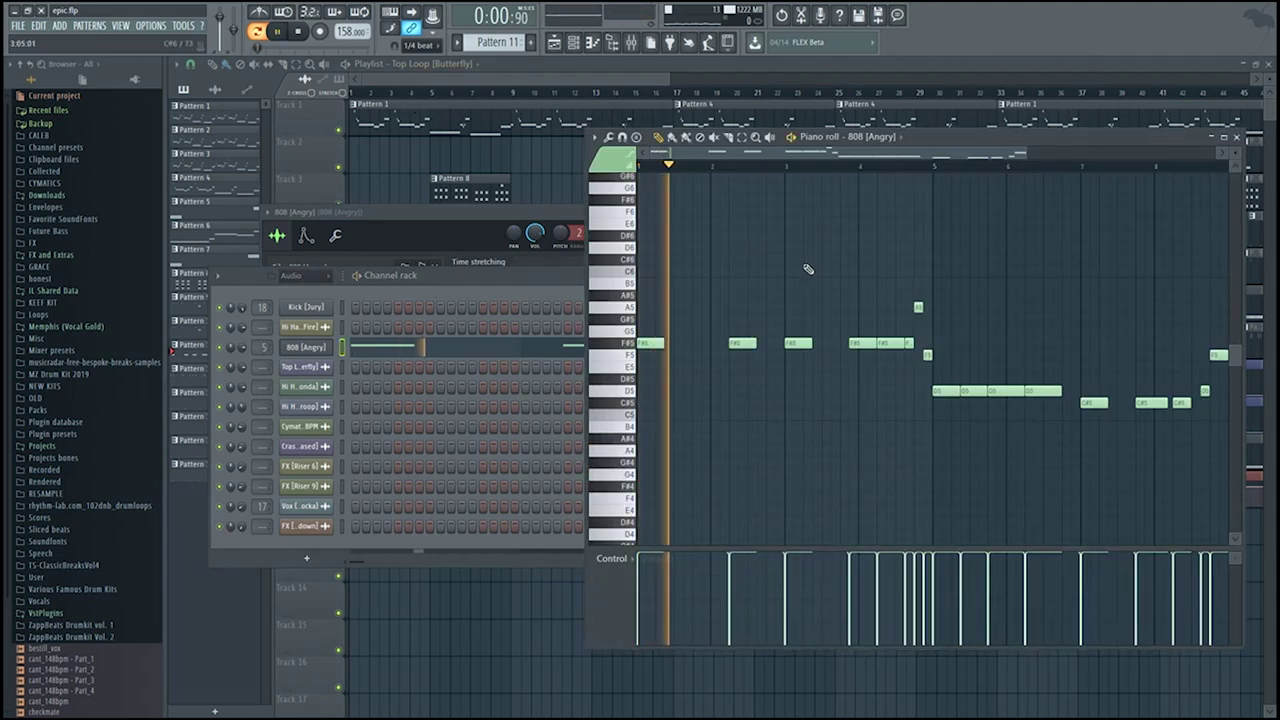
key("space")
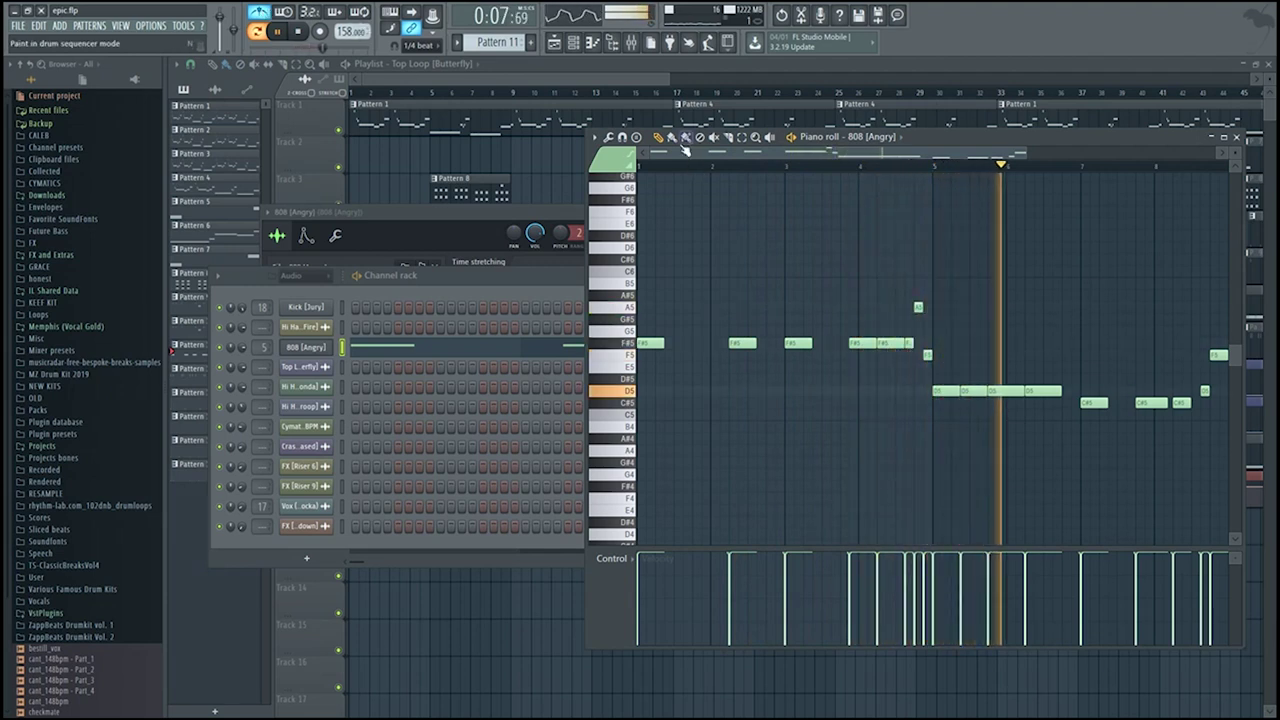
left_click_drag(682, 152, 762, 166)
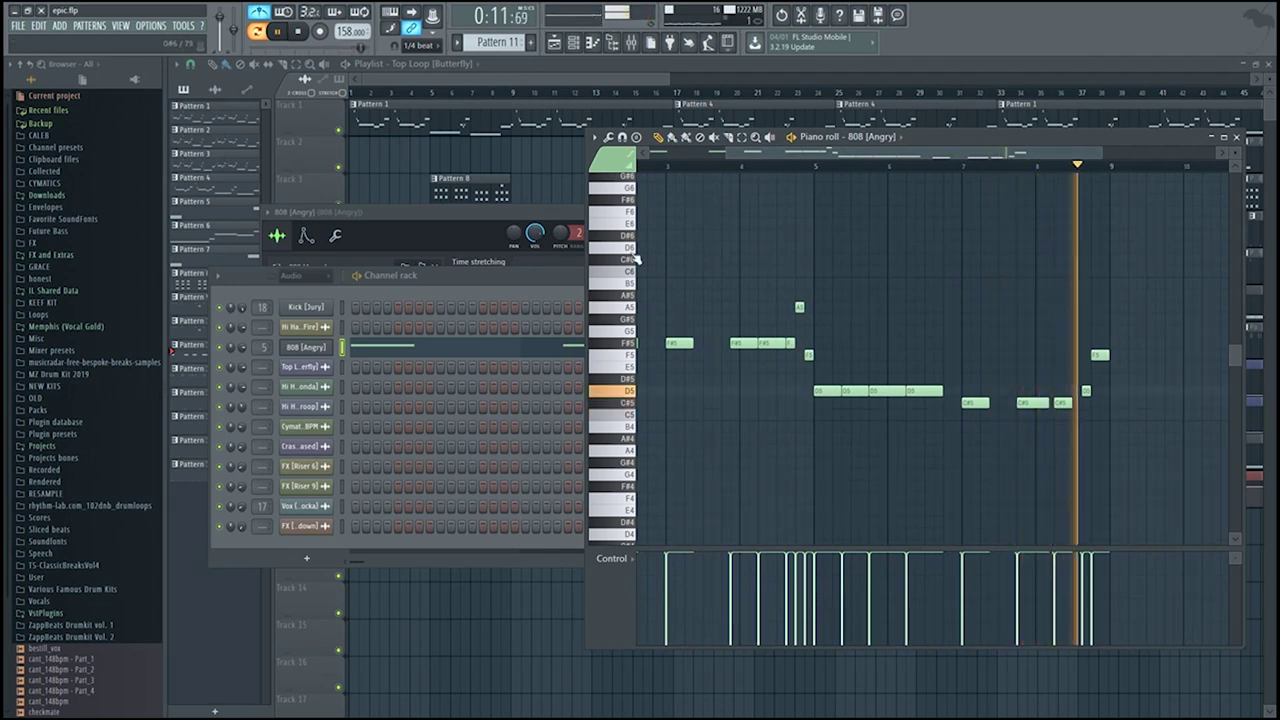
left_click(622, 345)
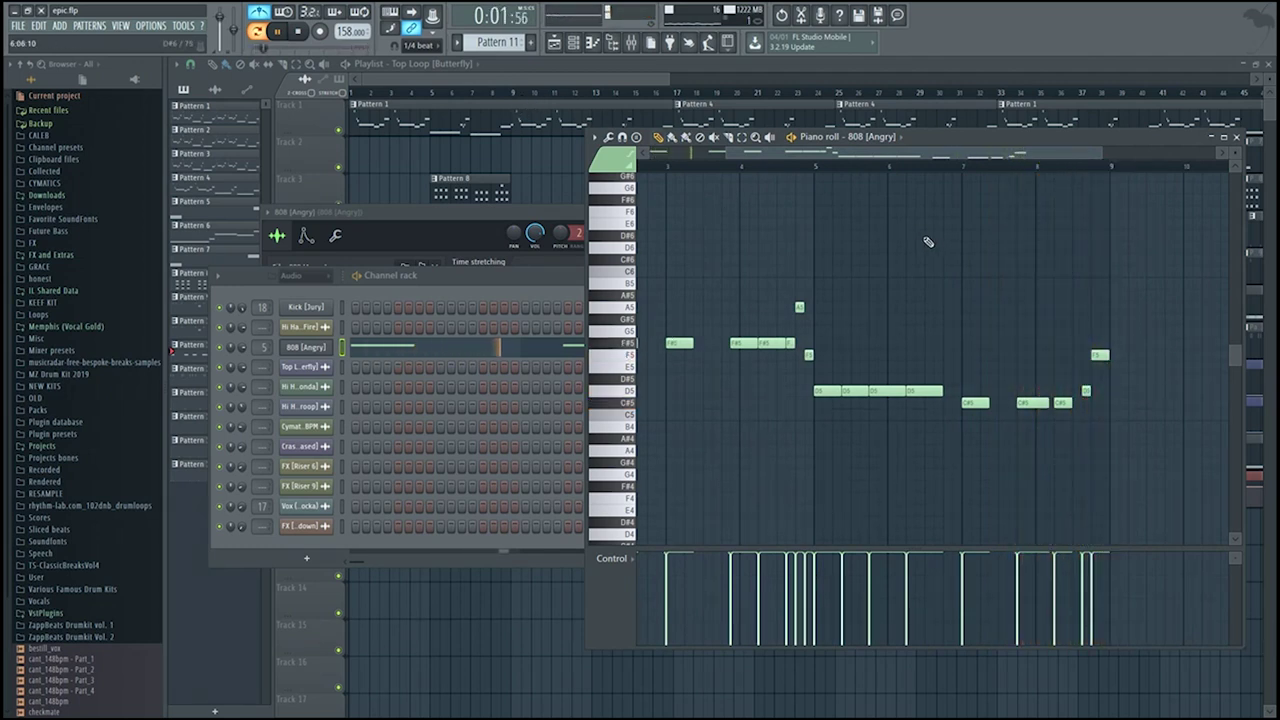
- Move playback to bar 8 of the 808 pattern, stop it and examine the closing F5 note
scroll(1043, 243, "up", 3)
left_click(858, 166)
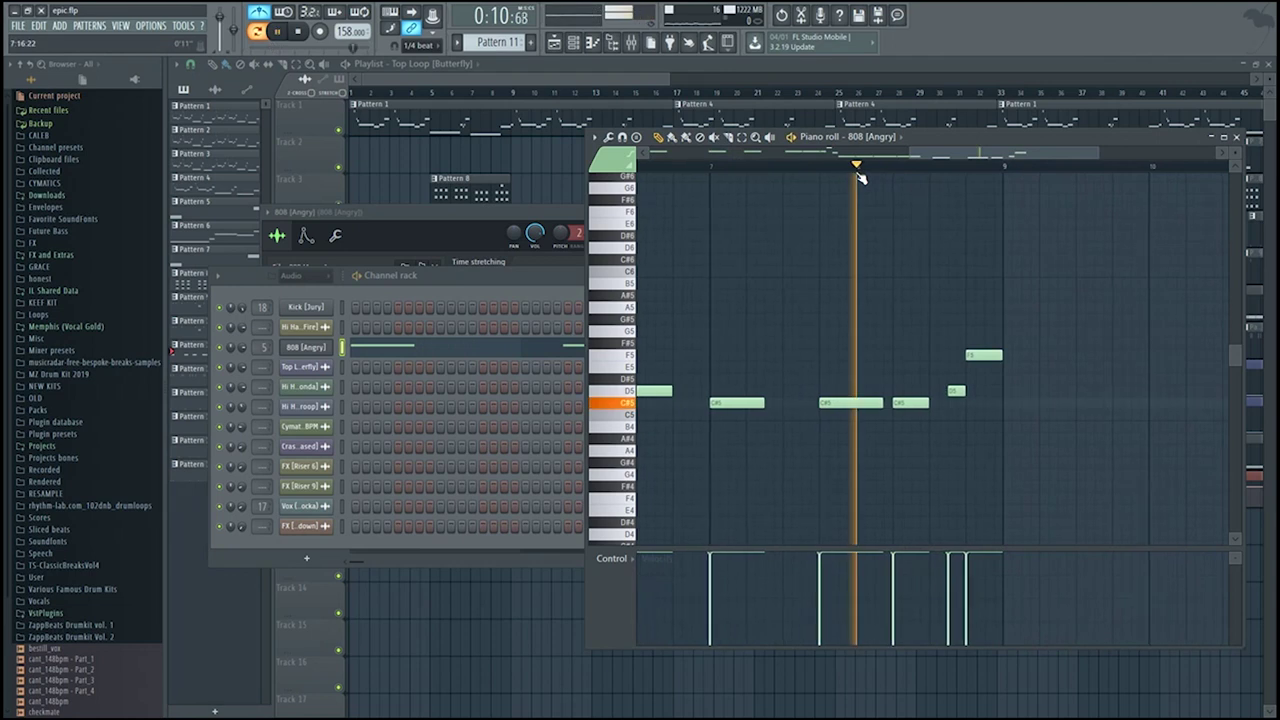
key("space")
left_click(980, 356)
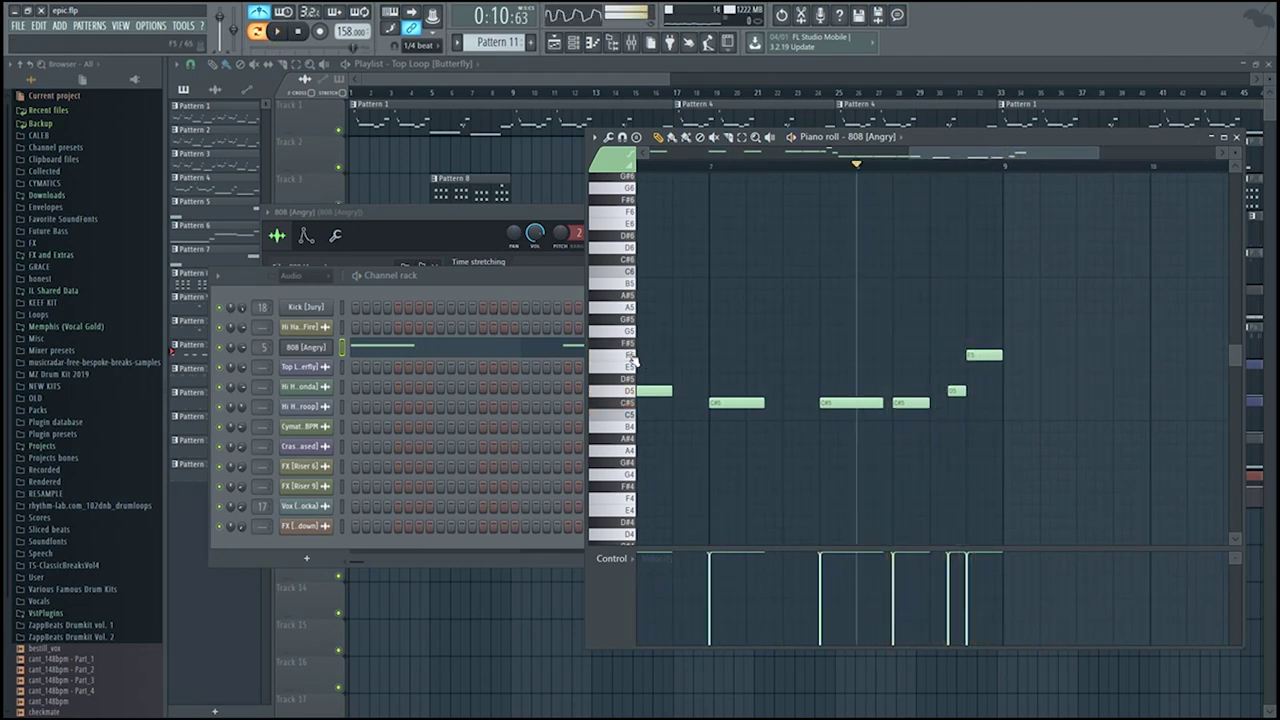
- Return the play position to the pattern's start, save the project and look over the full 808 note sequence
scroll(900, 363, "down", 5)
left_click_drag(750, 166, 297, 180)
key("ctrl+s")
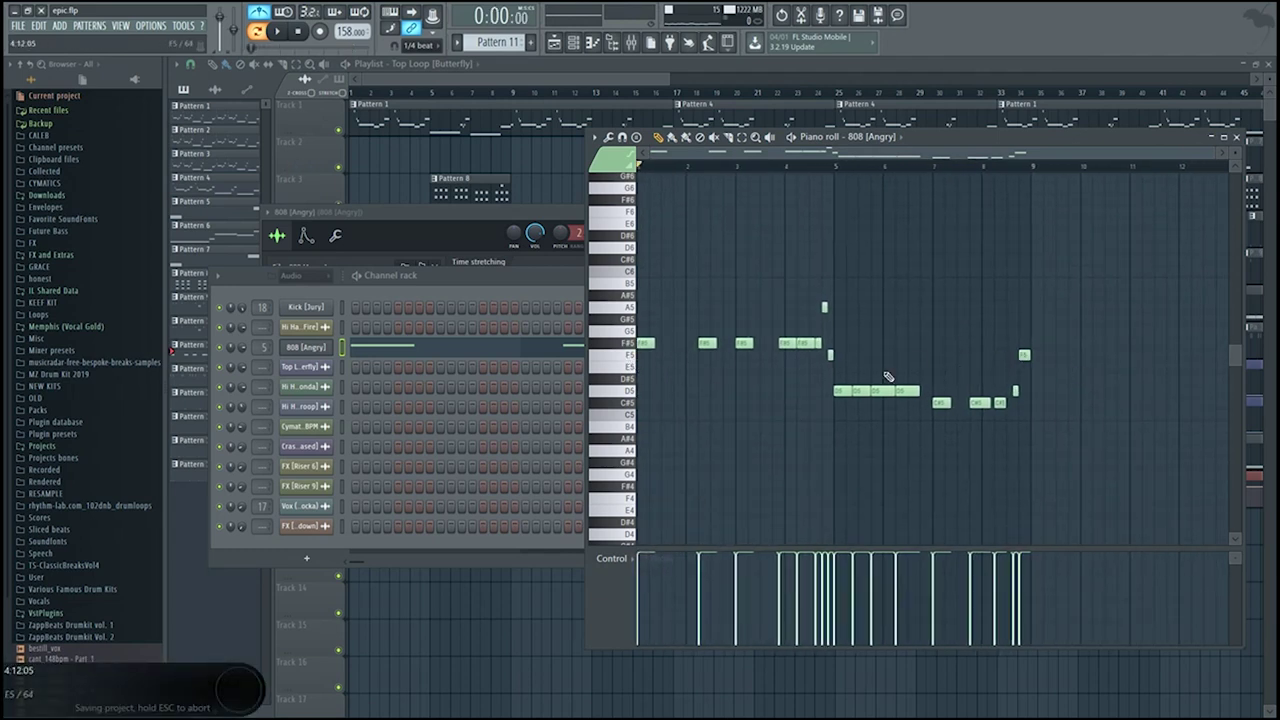
scroll(923, 366, "up", 4)
scroll(984, 358, "down", 2)
scroll(984, 358, "down", 3)
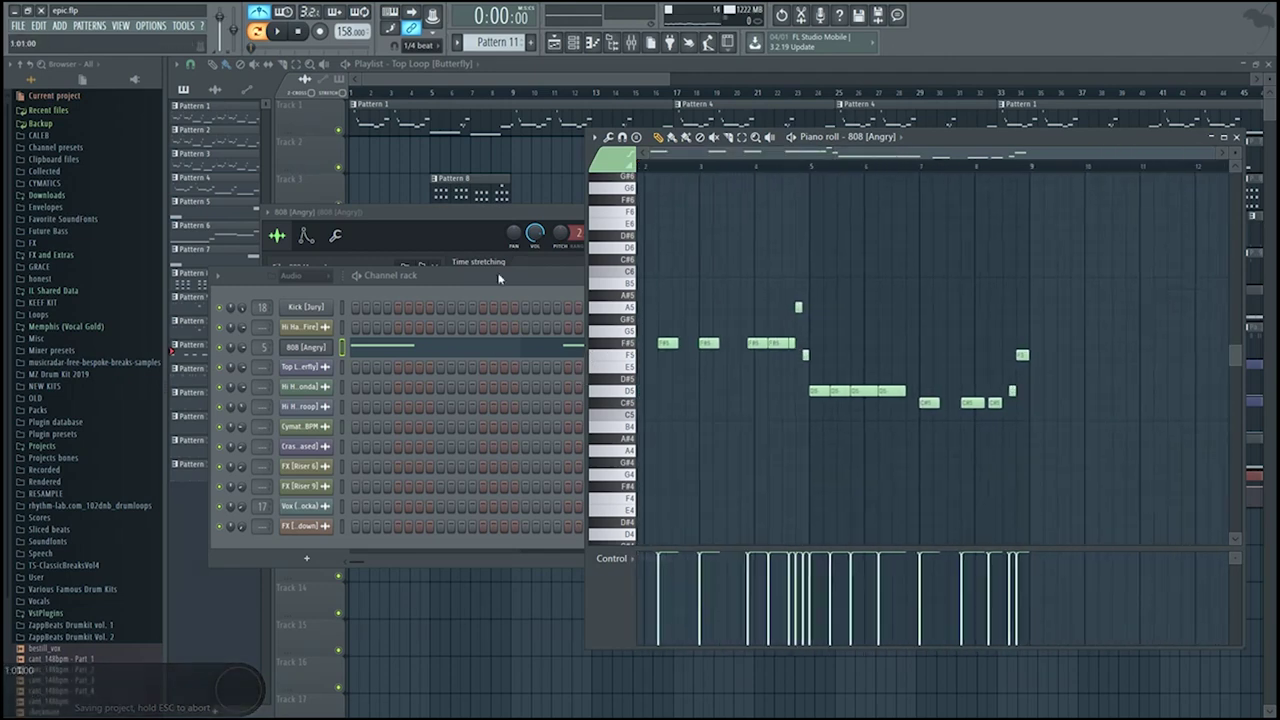
- Leave the 808 piano roll for the playlist and save the project again
left_click(560, 103)
key("ctrl+s")
scroll(648, 226, "down", 1)
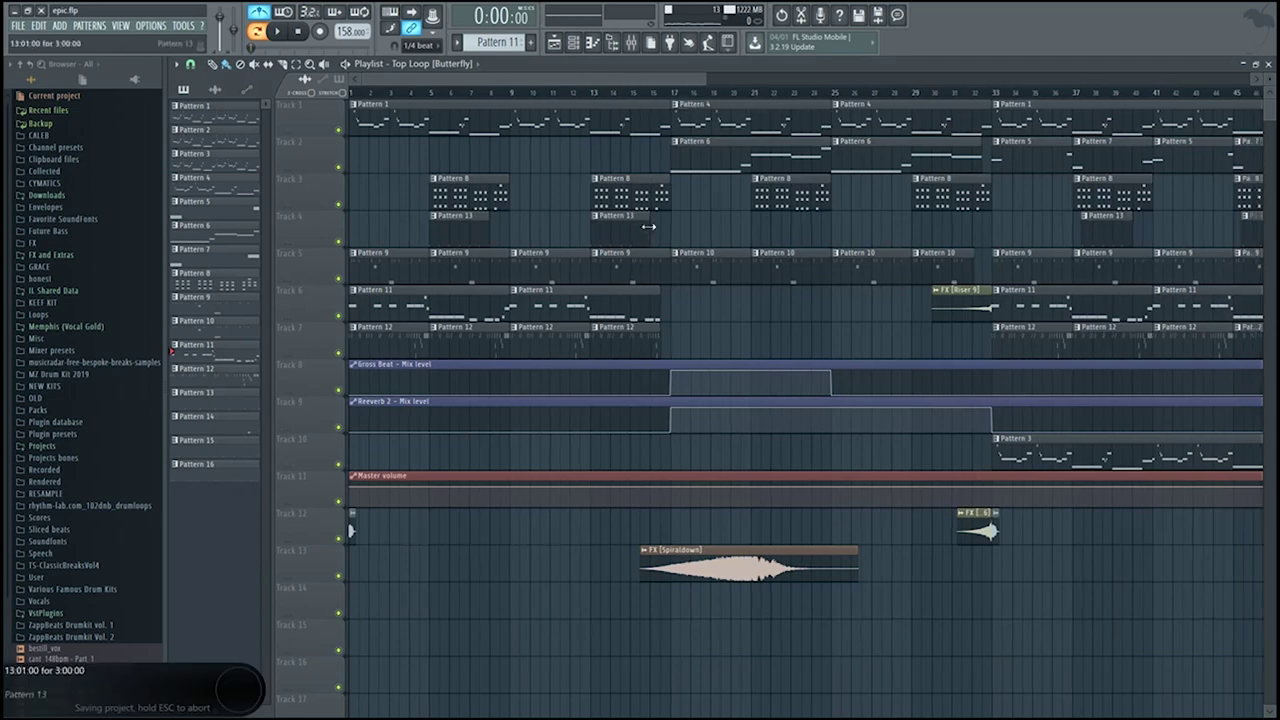
- Switch playback to song mode, then reopen the 808 [Angry] notes from the Channel rack and examine them in the piano roll
left_click(573, 42)
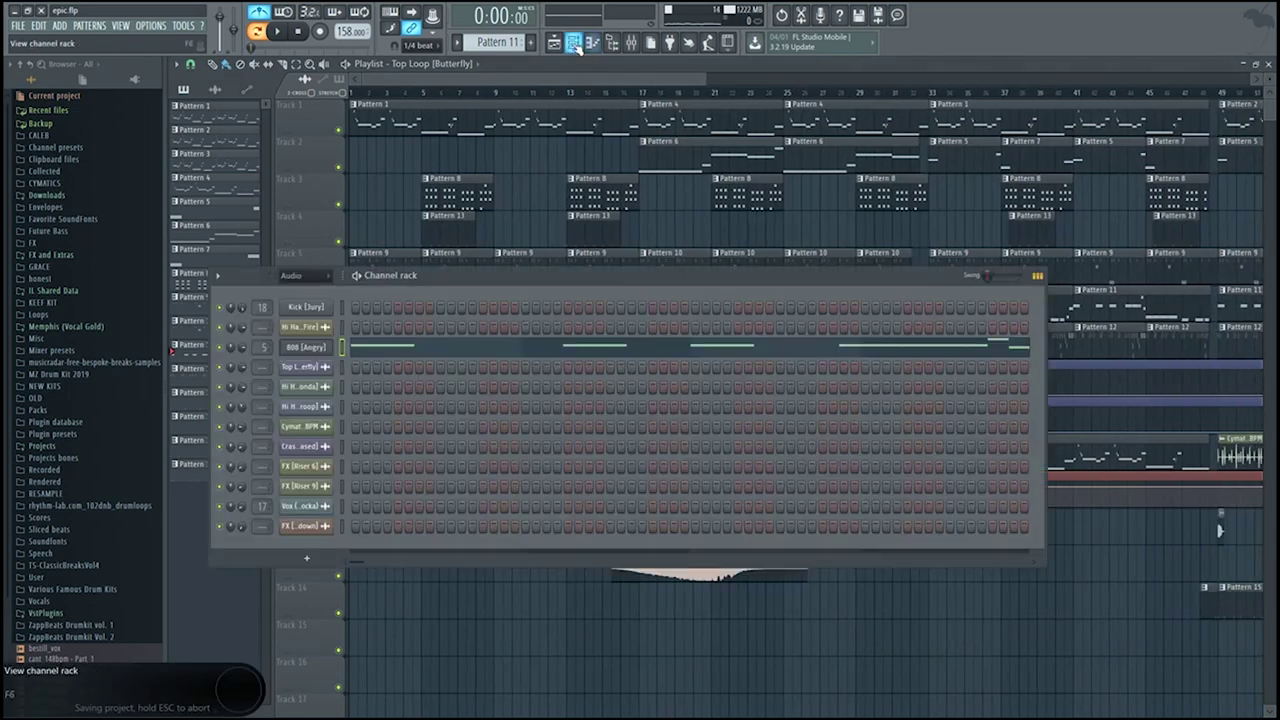
left_click(513, 79)
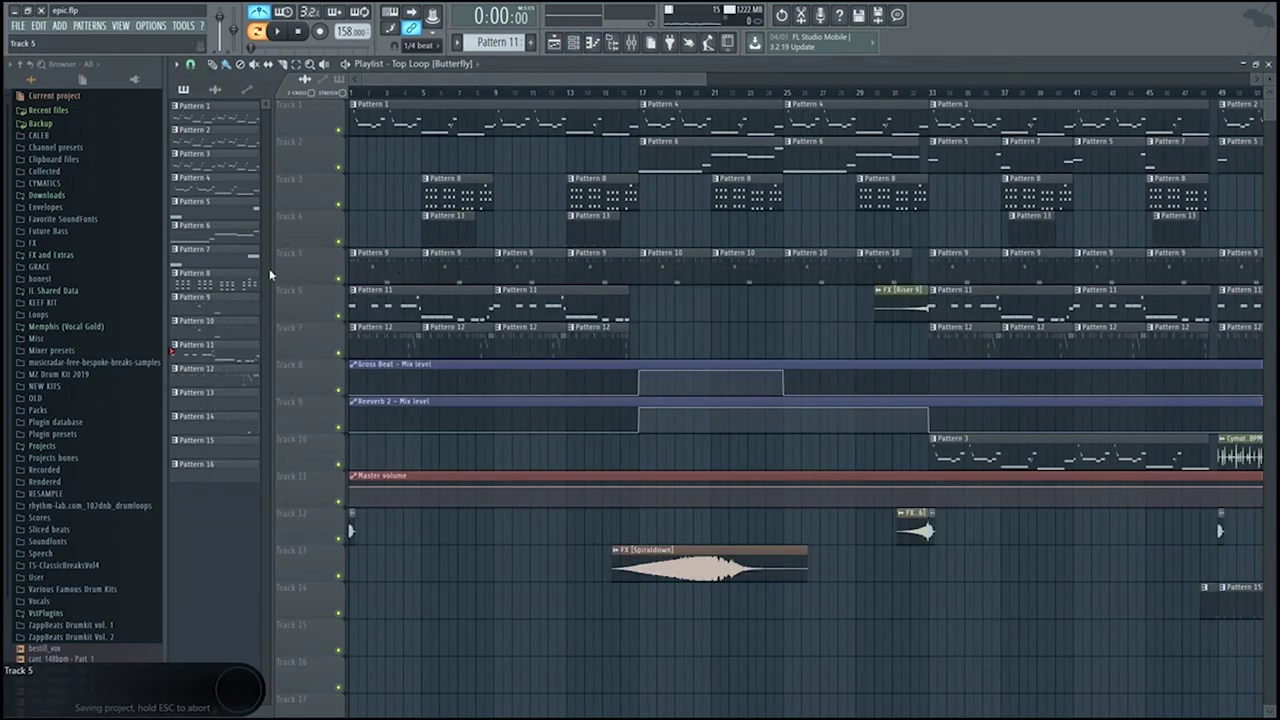
left_click(576, 44)
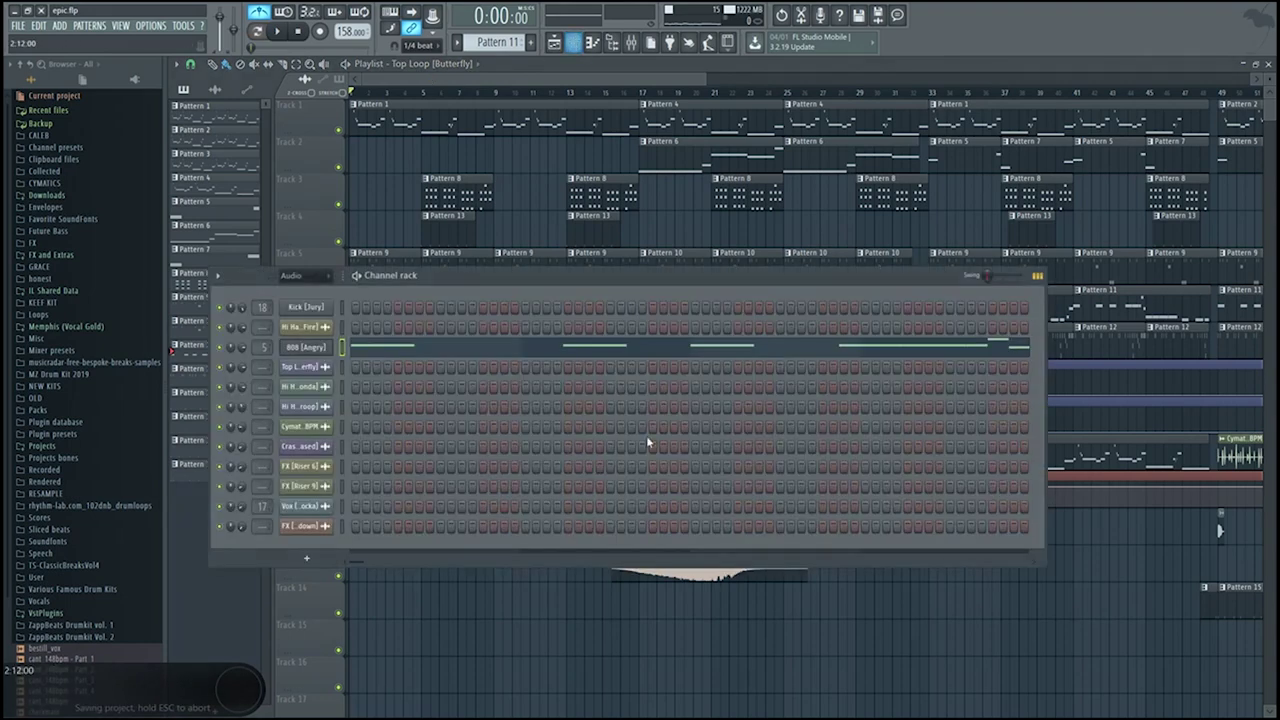
left_click(601, 356)
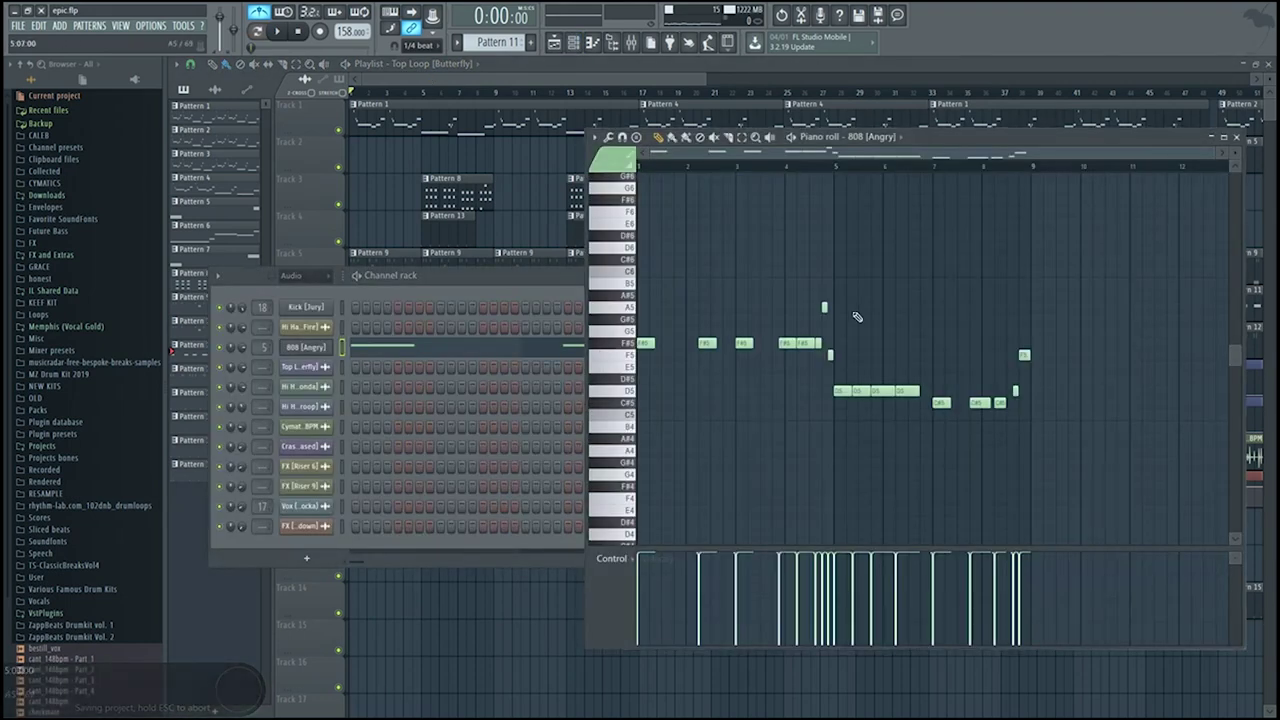
scroll(880, 230, "left", 4)
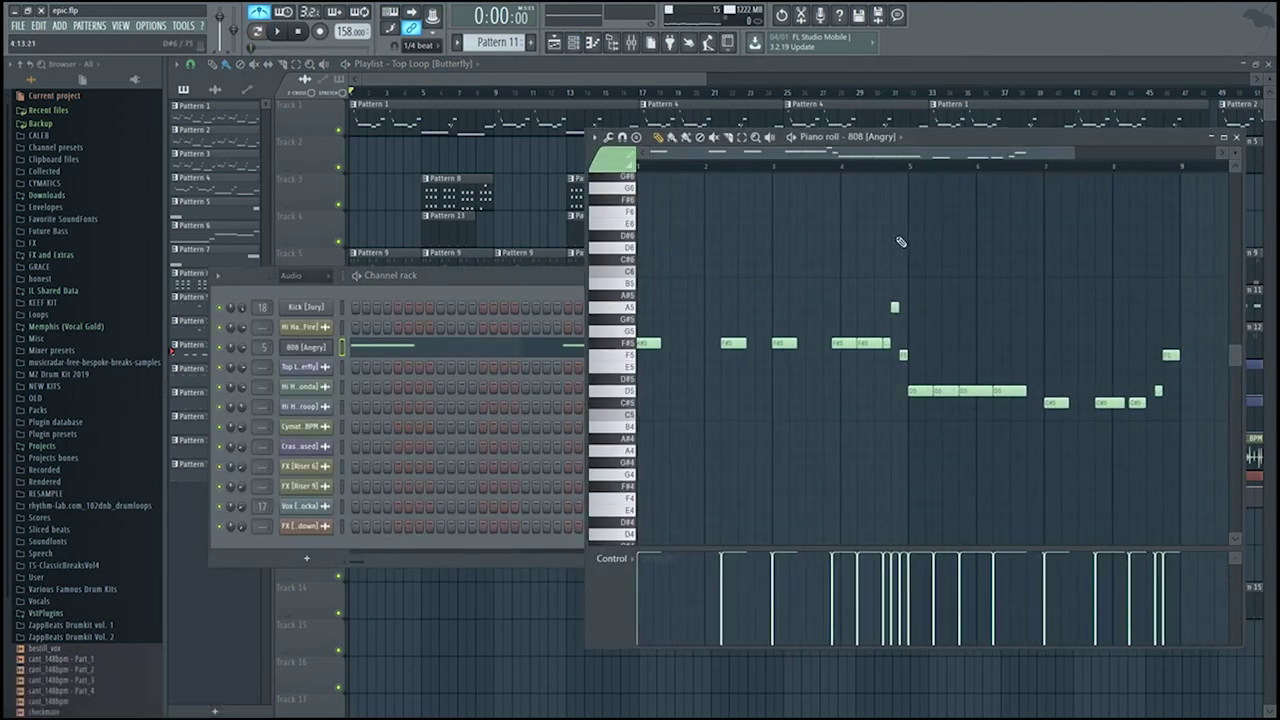
scroll(901, 190, "up", 2)
scroll(880, 162, "left", 2)
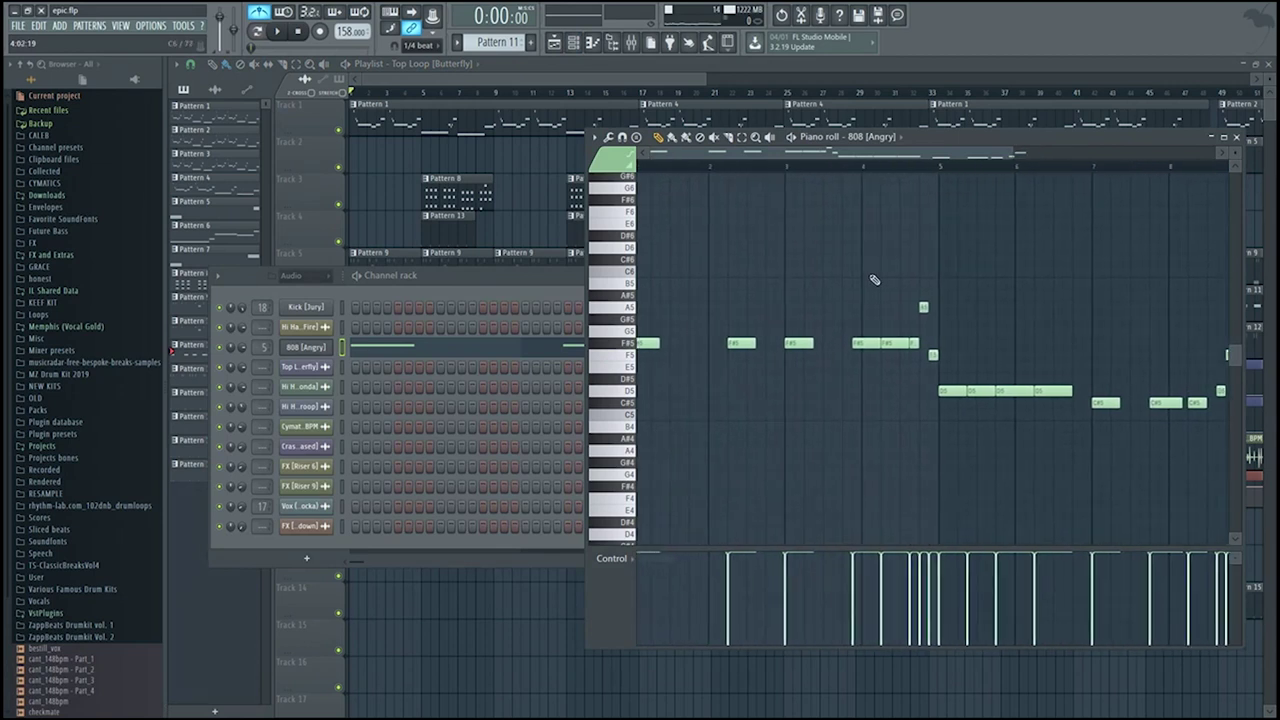
scroll(878, 262, "down", 1)
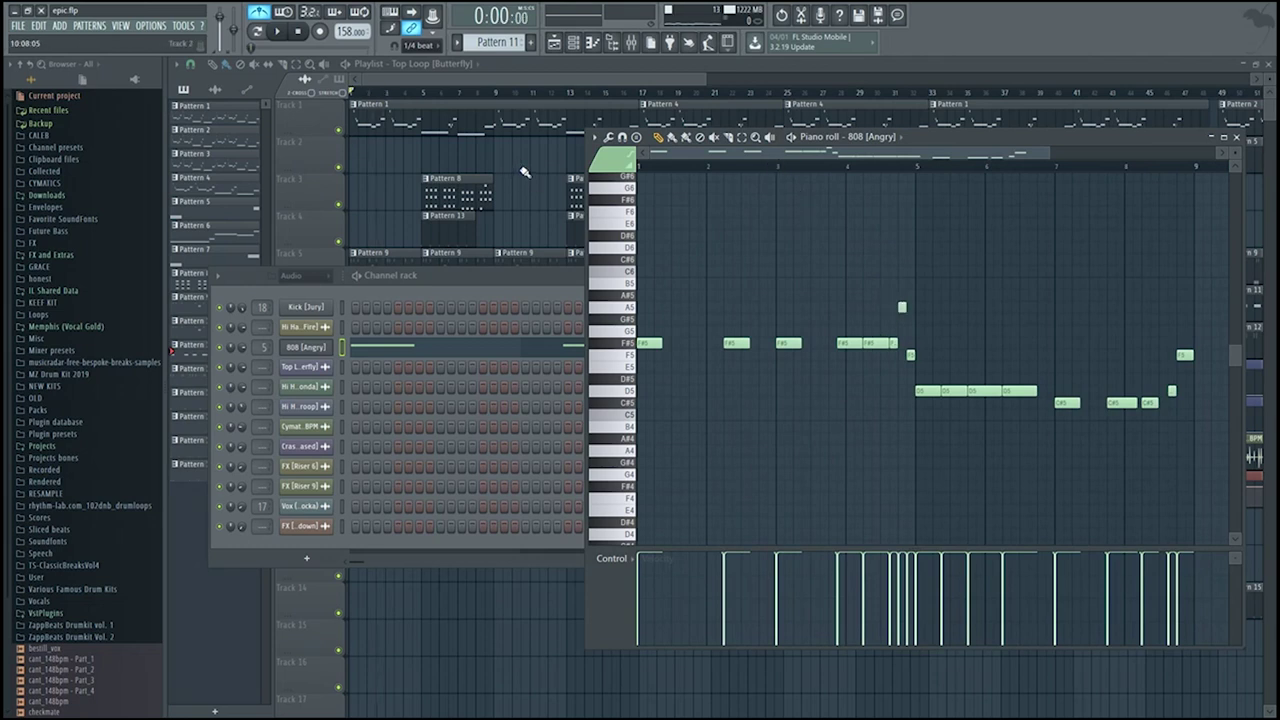
- Show the 808 [Angry] mixer track and view its Soundgoodizer effect
key("F9")
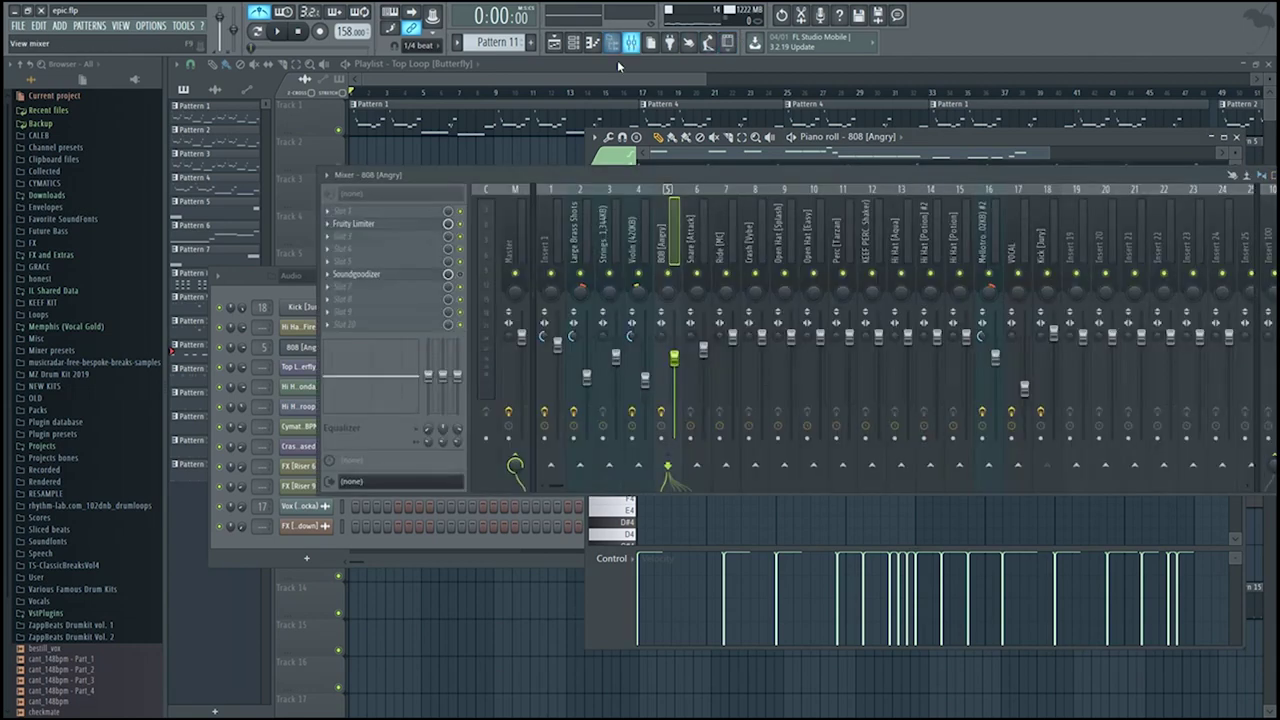
left_click(417, 279)
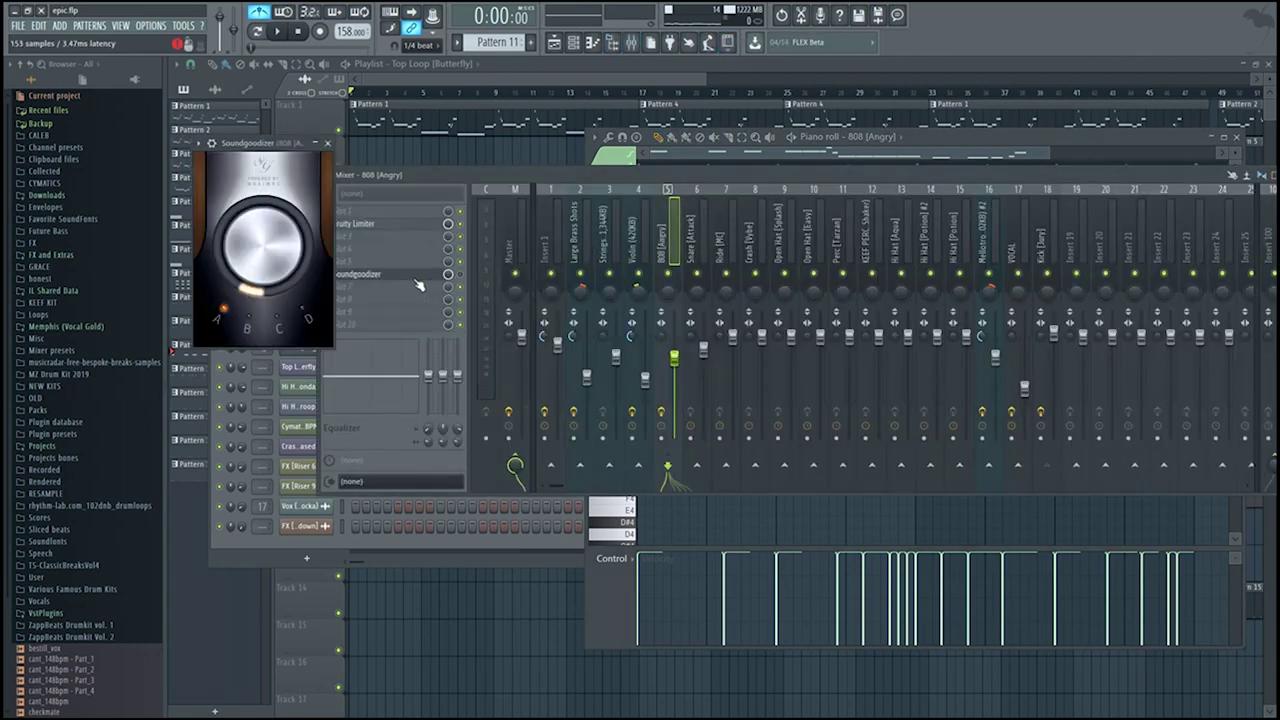
left_click(420, 284)
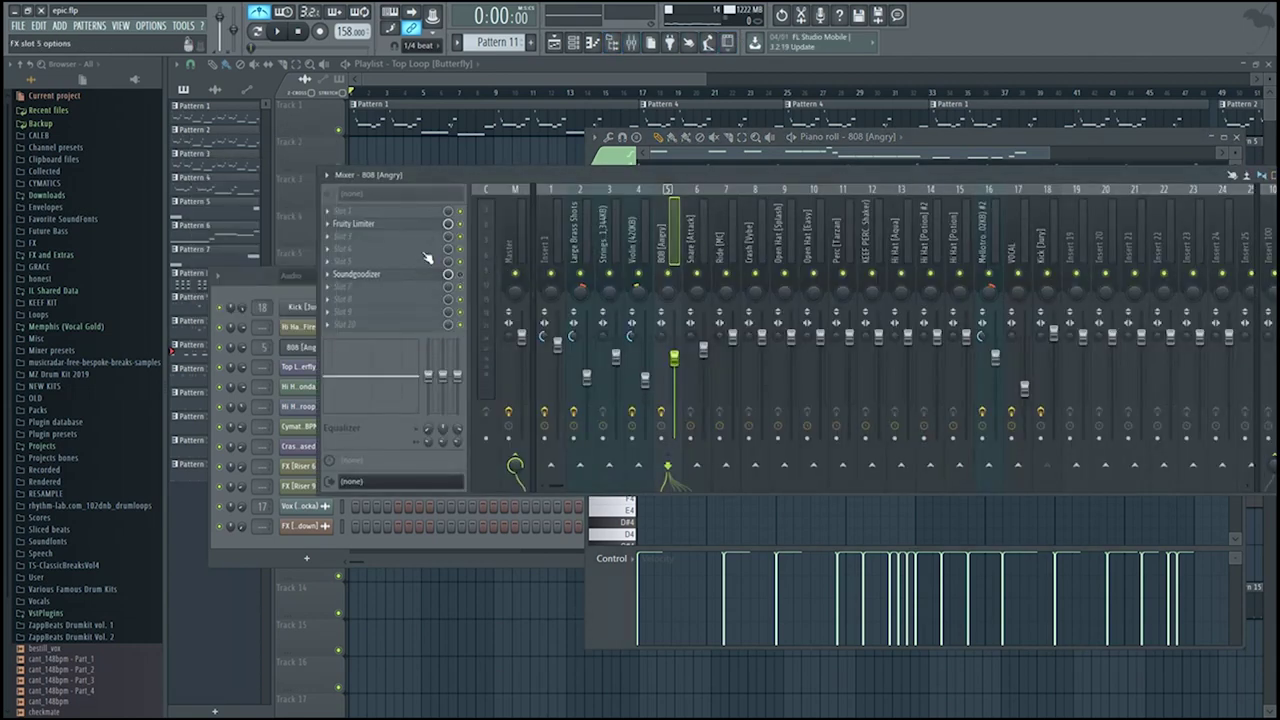
- Remove Soundgoodizer from slot 6 of the 808 [Angry] mixer track by replacing it with (none)
left_click(336, 280)
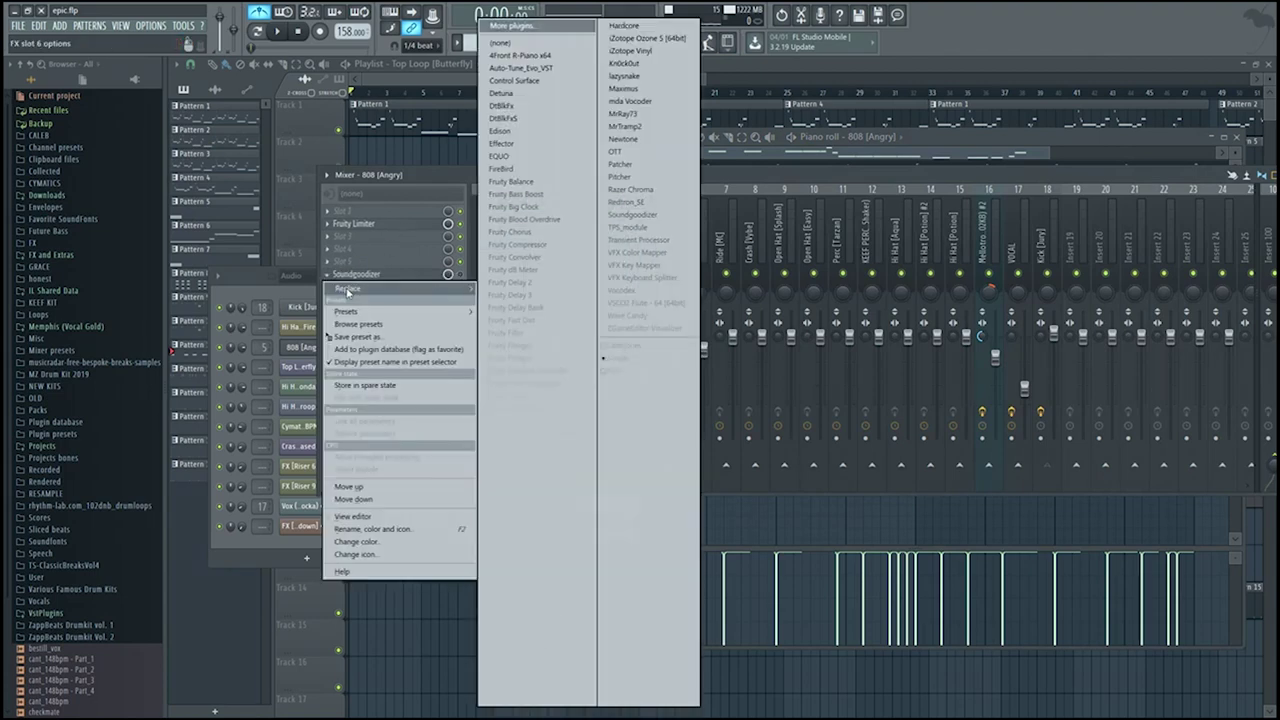
mouse_move(387, 292)
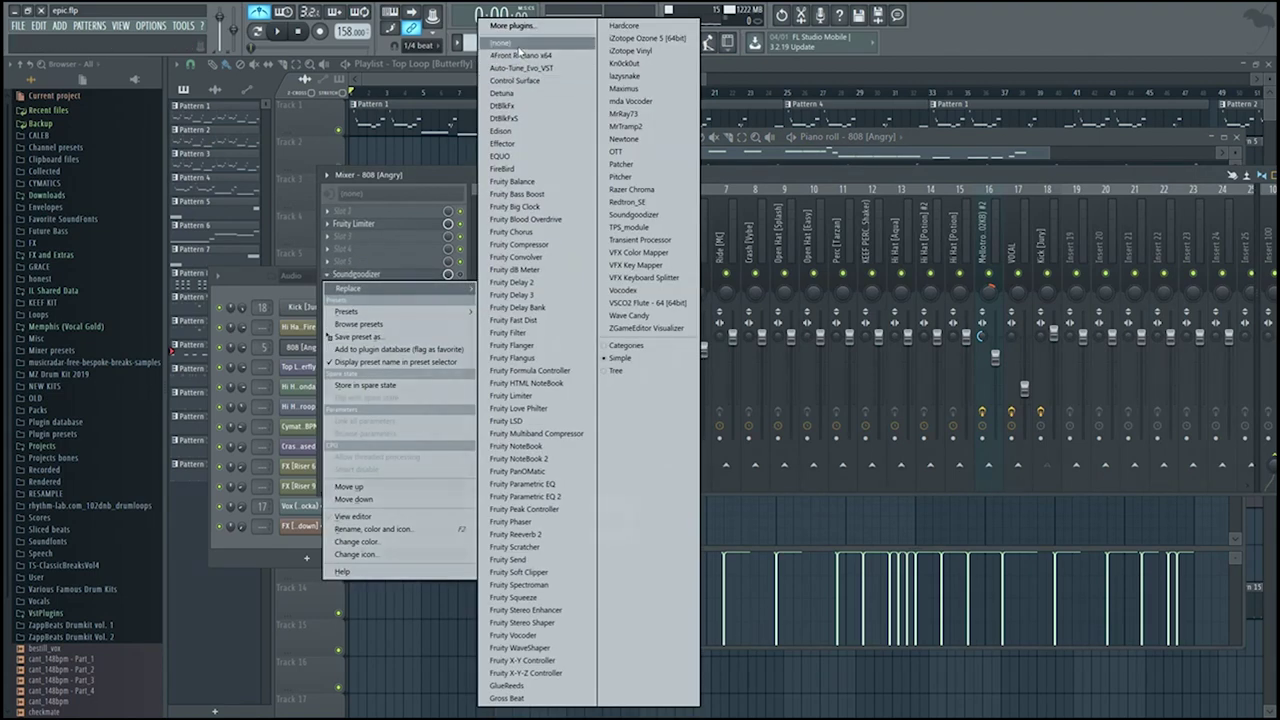
left_click(500, 43)
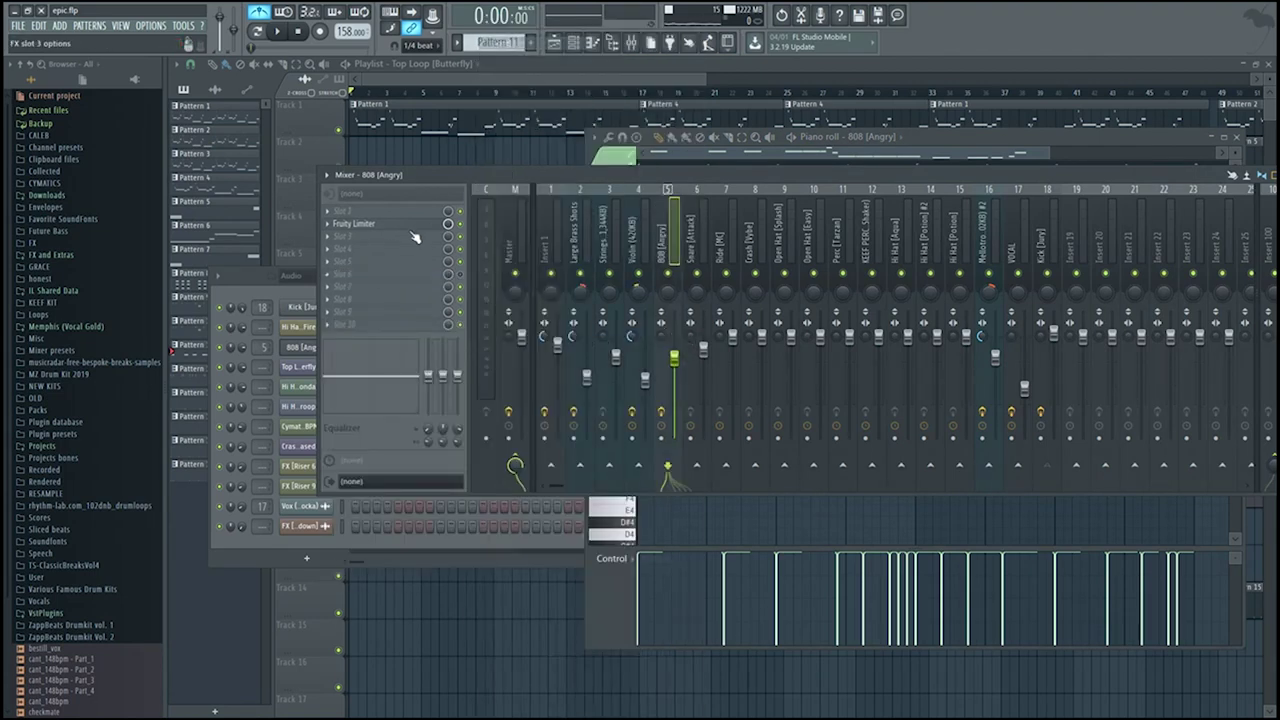
- Close the 808 piano roll, show the Fruity Limiter on the 808 [Angry] mixer track and return to the playlist
left_click(621, 77)
left_click(632, 42)
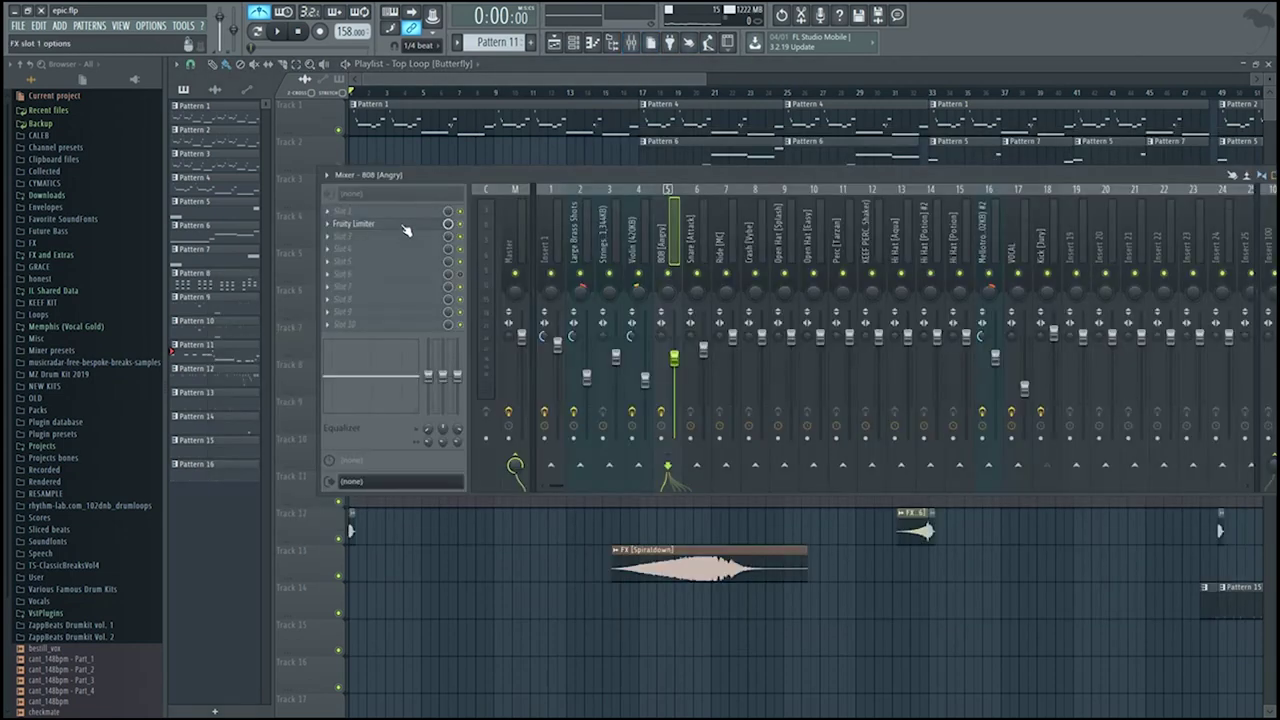
left_click(403, 226)
left_click_drag(619, 80, 598, 86)
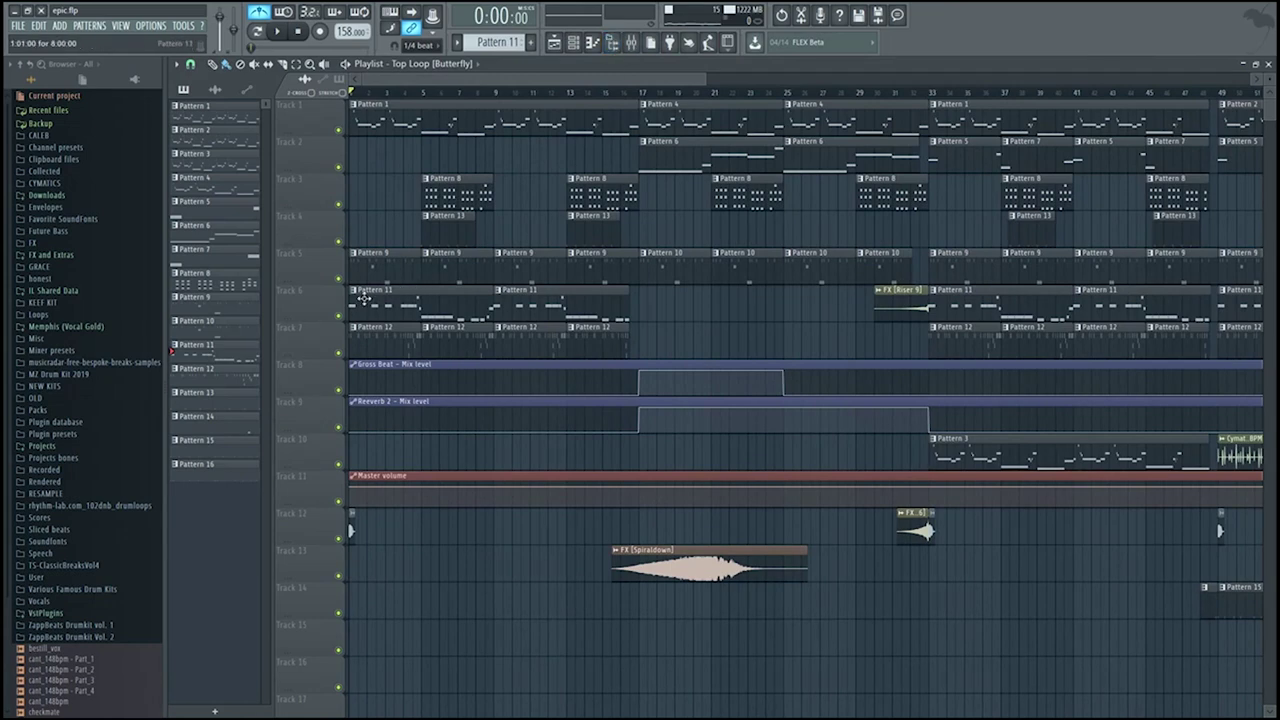
- Open Pattern 9 from Track 5 in the Channel rack, play its drum steps, stop and return to the playlist's opening bars
double_click(373, 269)
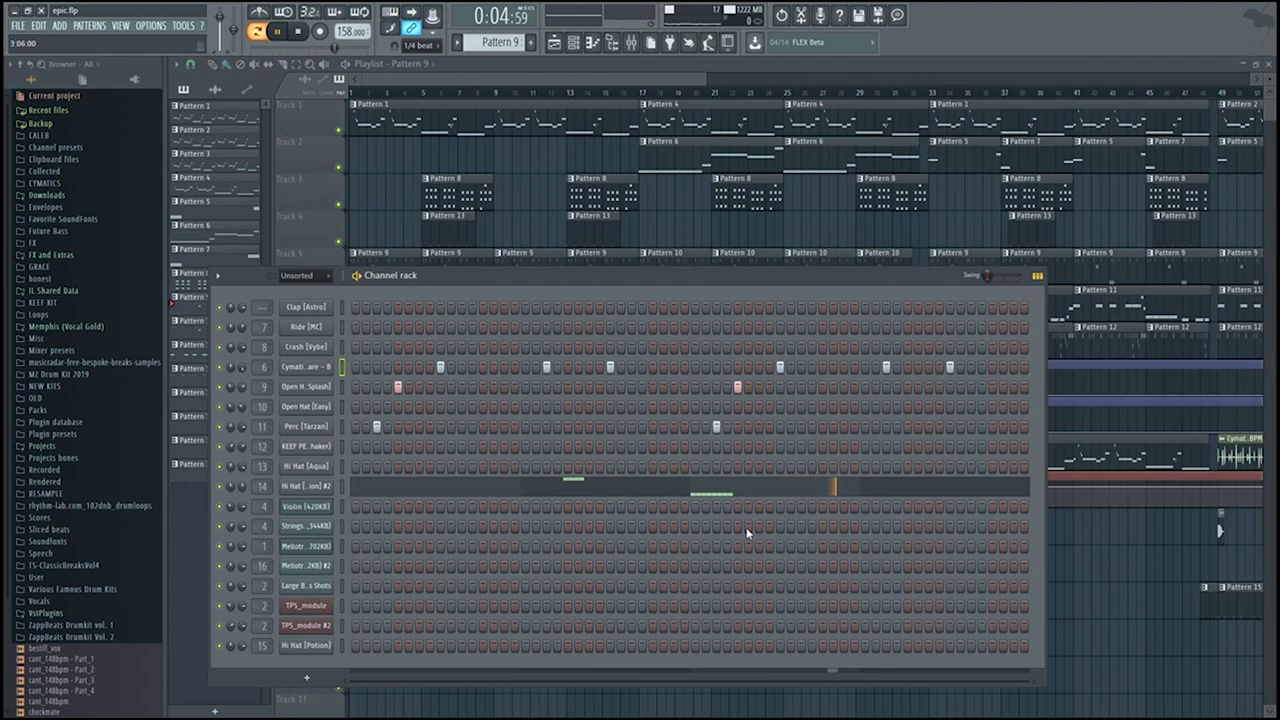
key("space")
left_click(328, 177)
scroll(289, 223, "up", 5)
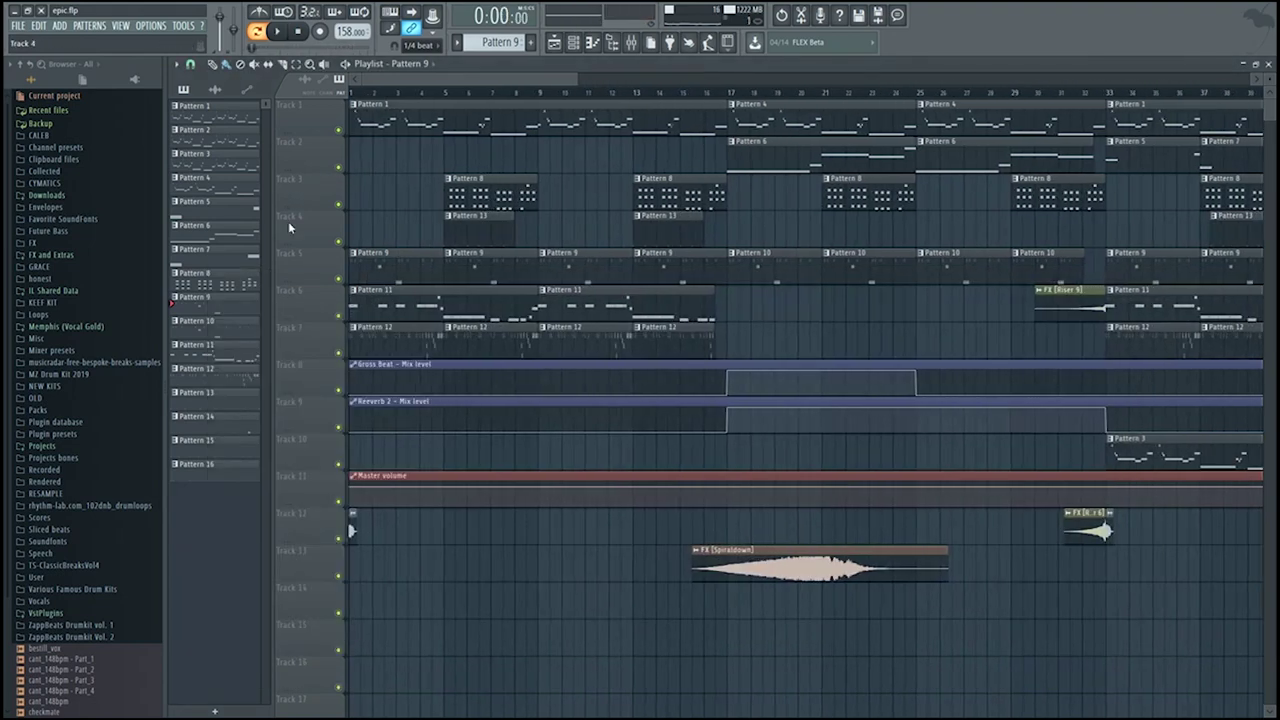
scroll(390, 100, "up", 2)
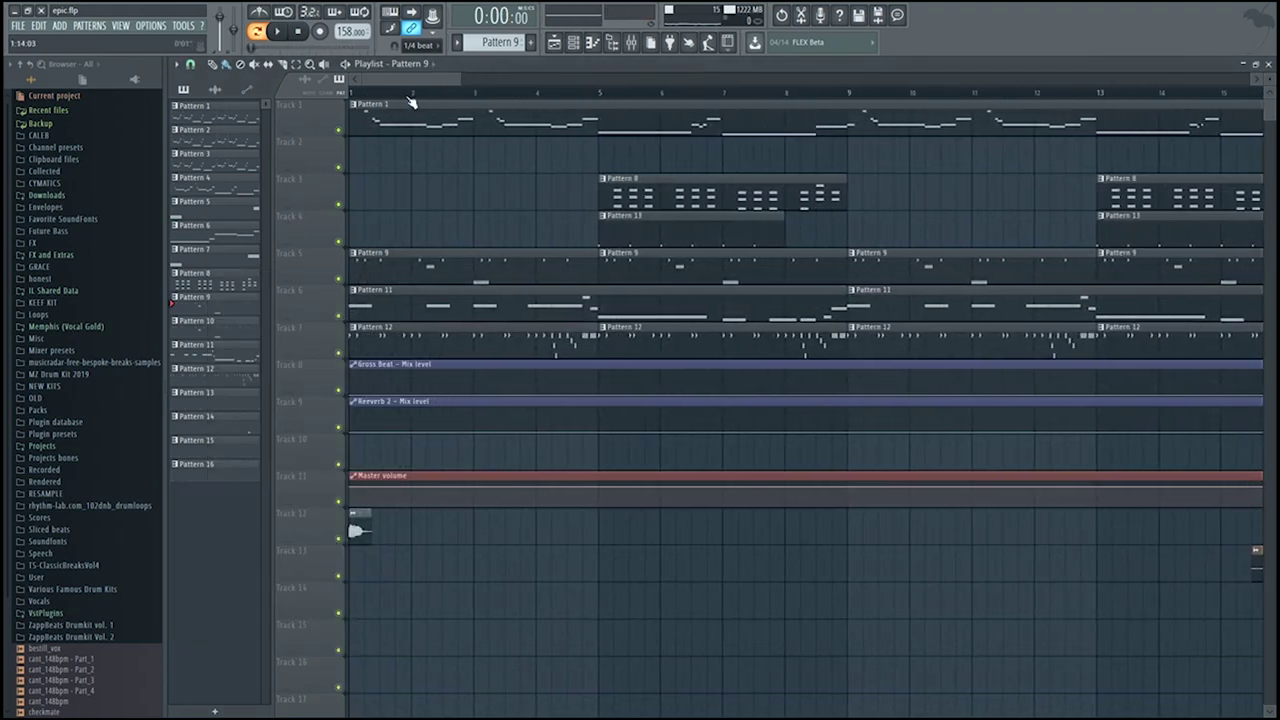
- Turn off the metronome and play the arrangement from the start in song mode, with Pattern 9's steps shown in the Channel rack
left_click(612, 42)
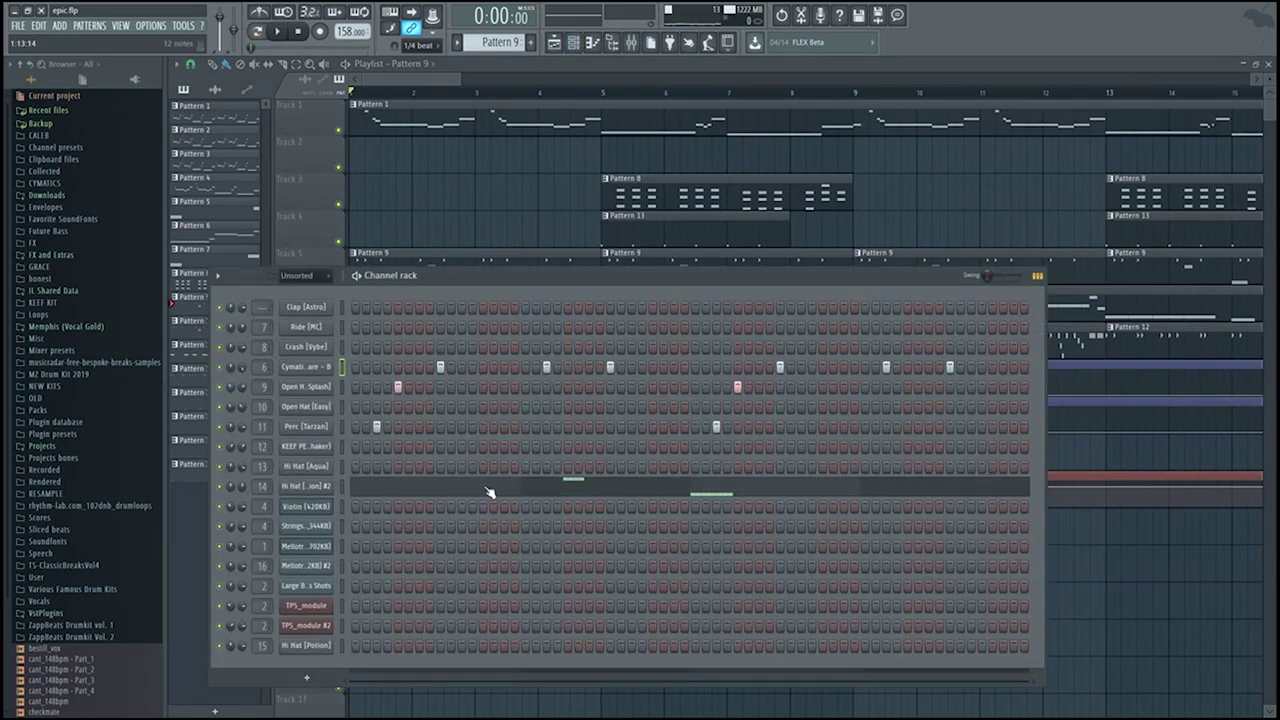
left_click(262, 16)
key("space")
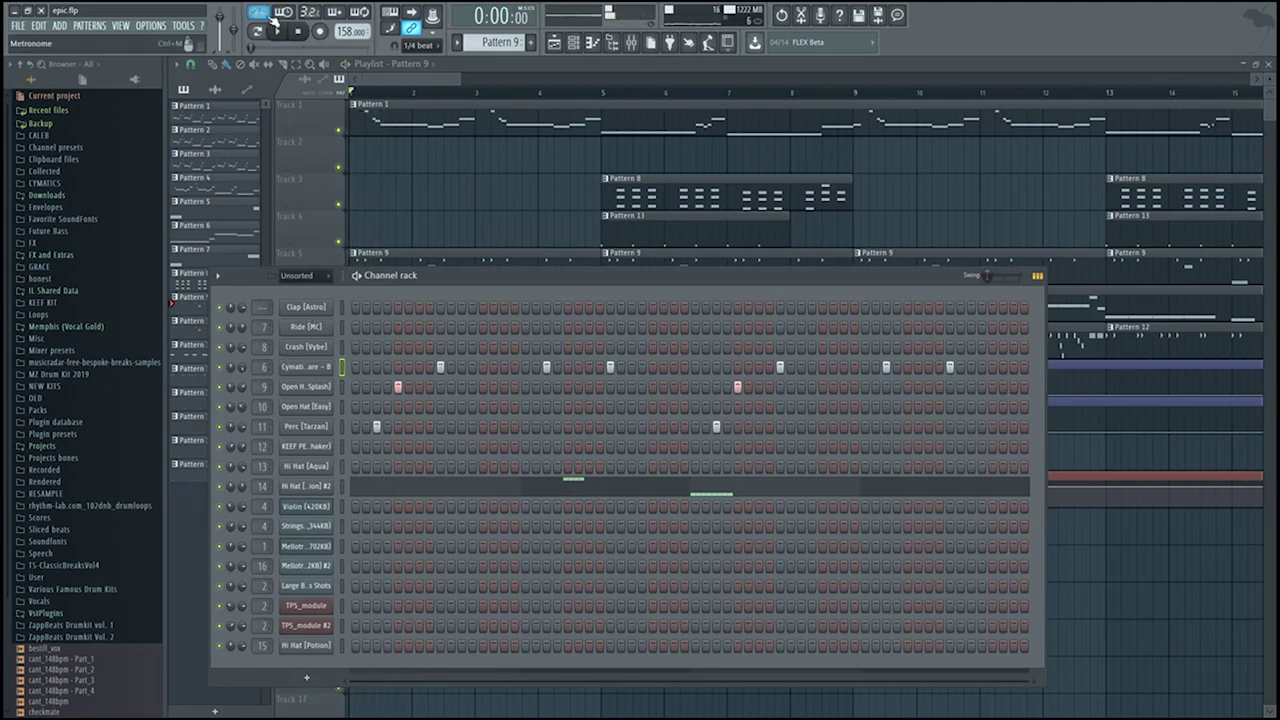
key("F6")
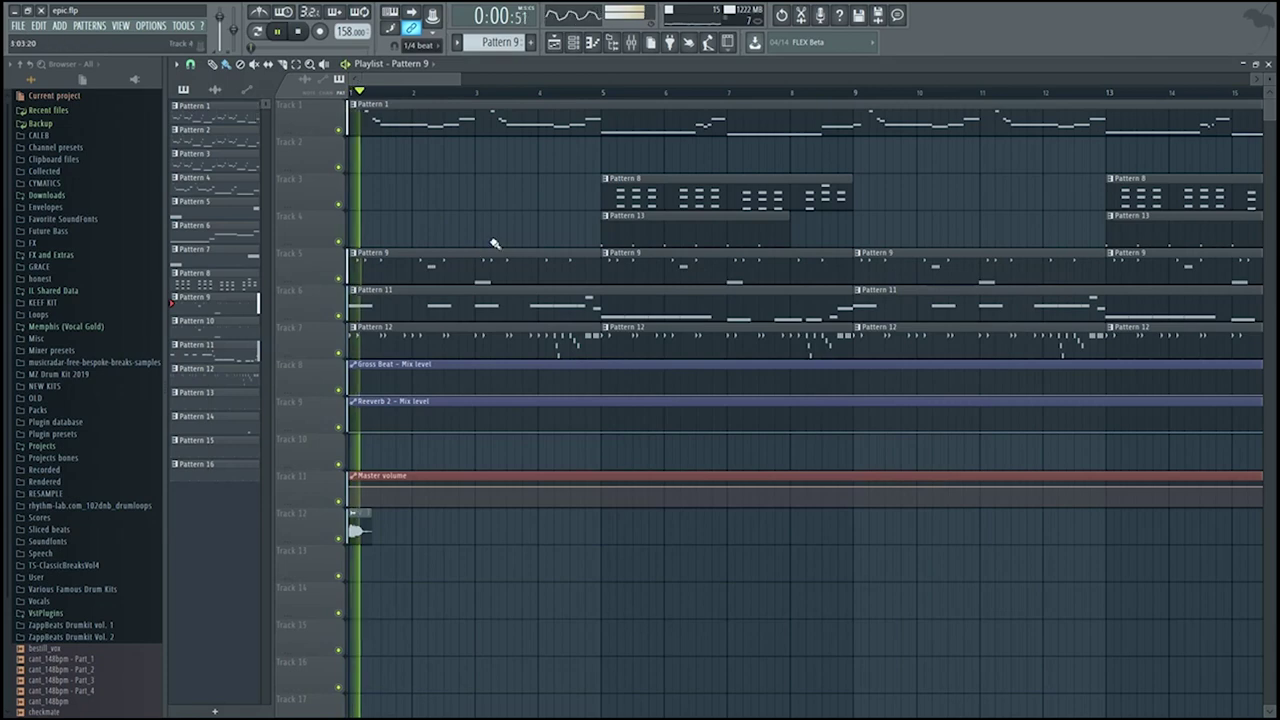
left_click(575, 43)
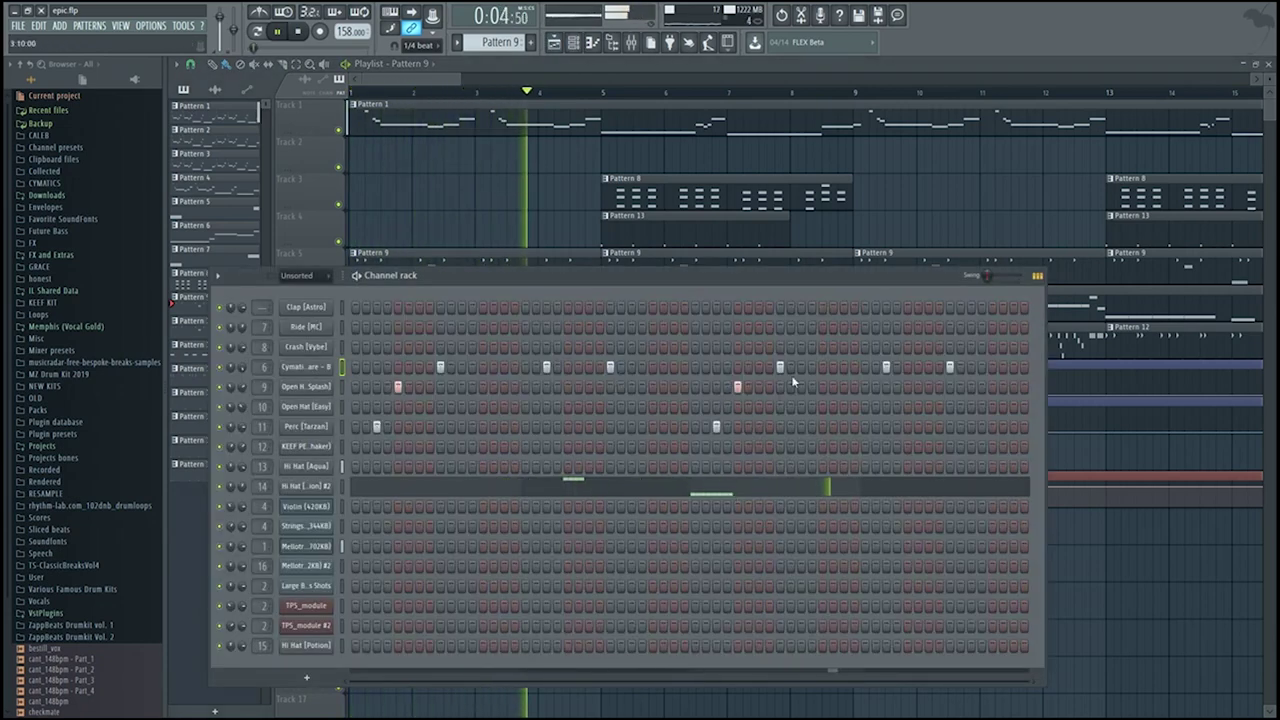
- Stop playback, hide the Channel rack, open Pattern 12 from Track 7, and return to an overview of the whole arrangement
key("space")
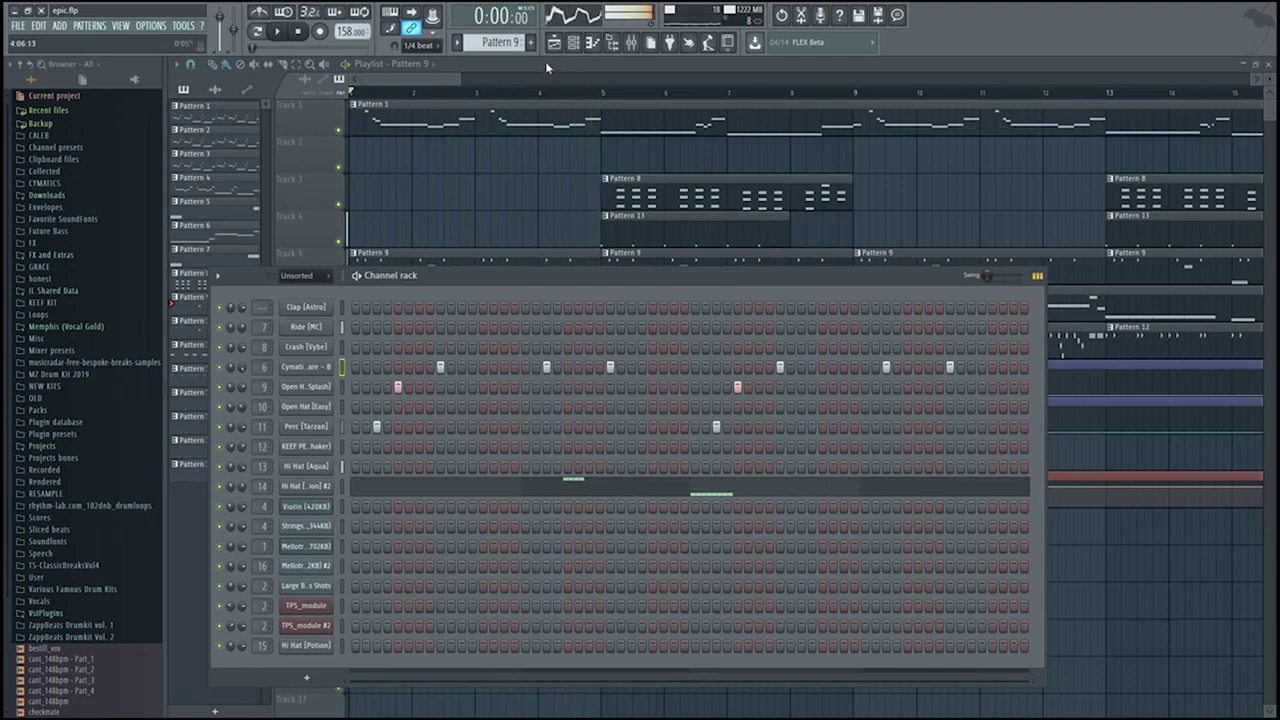
left_click(573, 43)
double_click(466, 354)
left_click(363, 471)
left_click(363, 471)
left_click(450, 79)
scroll(466, 345, "down", 1)
scroll(345, 271, "down", 6)
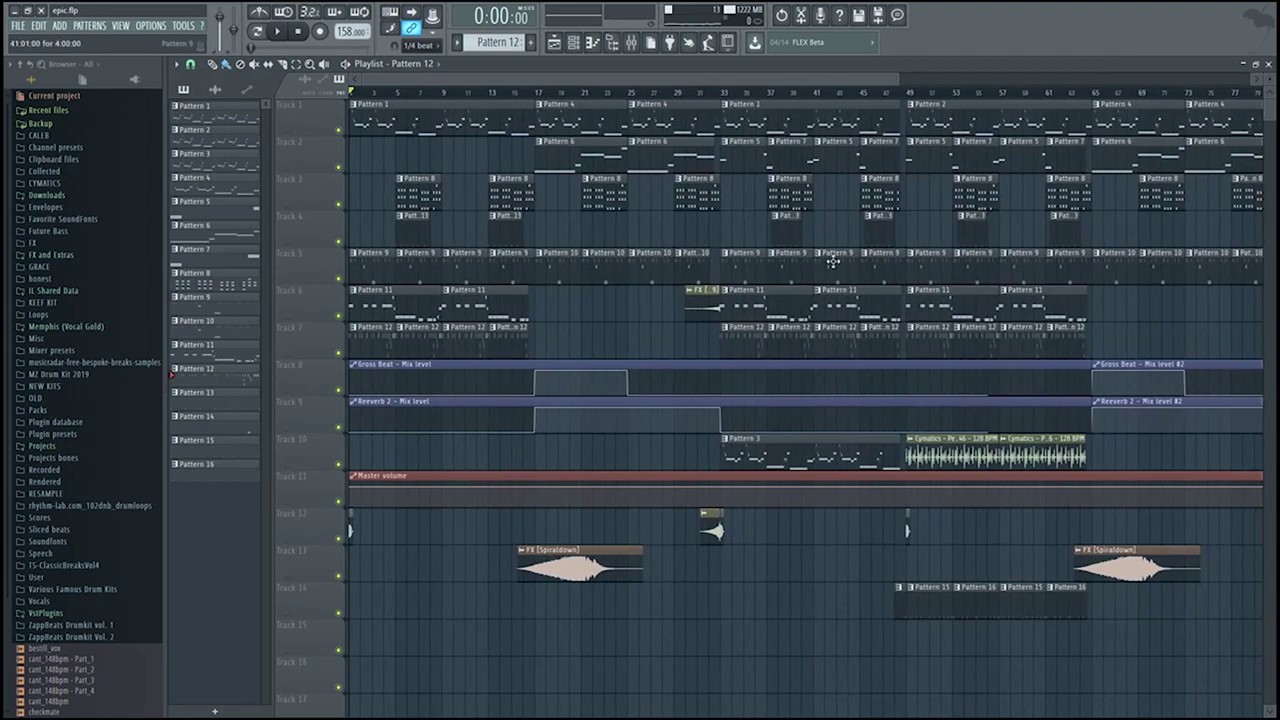
- Open the Hi Hat [Aqua] piano roll from Pattern 12 on Track 7, play the arrangement with it and stop
scroll(348, 363, "up", 7)
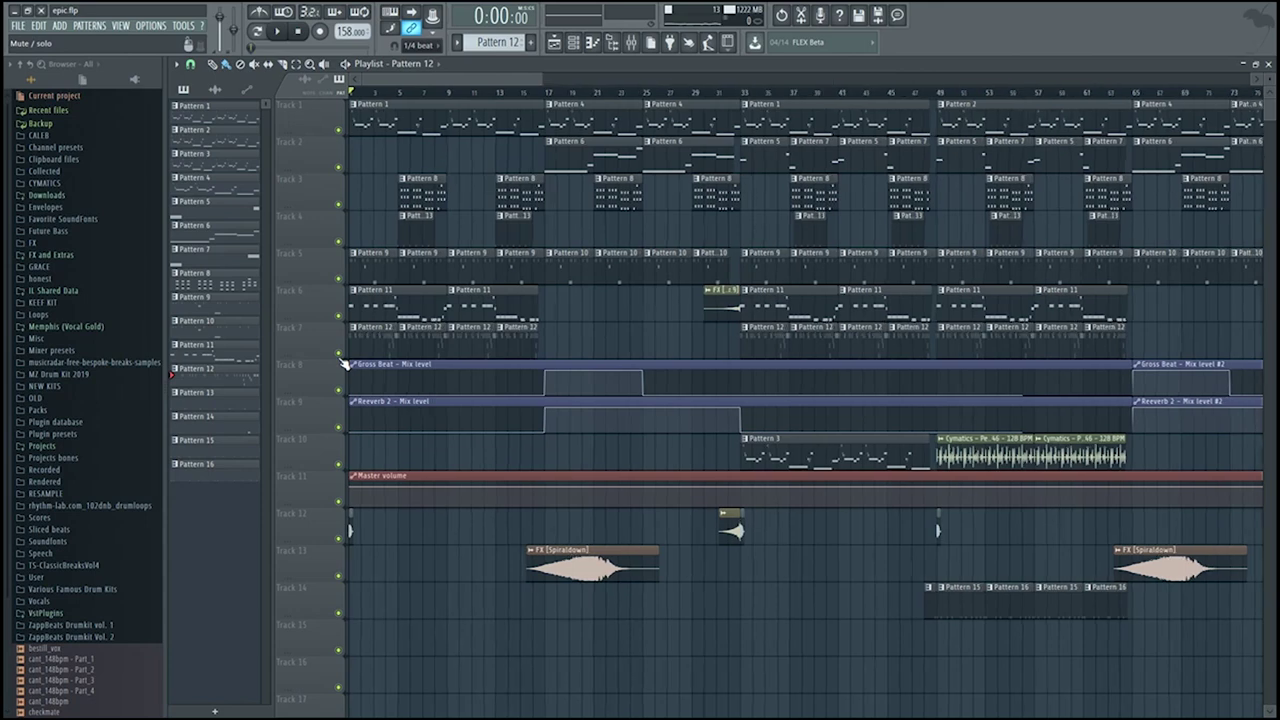
double_click(441, 347)
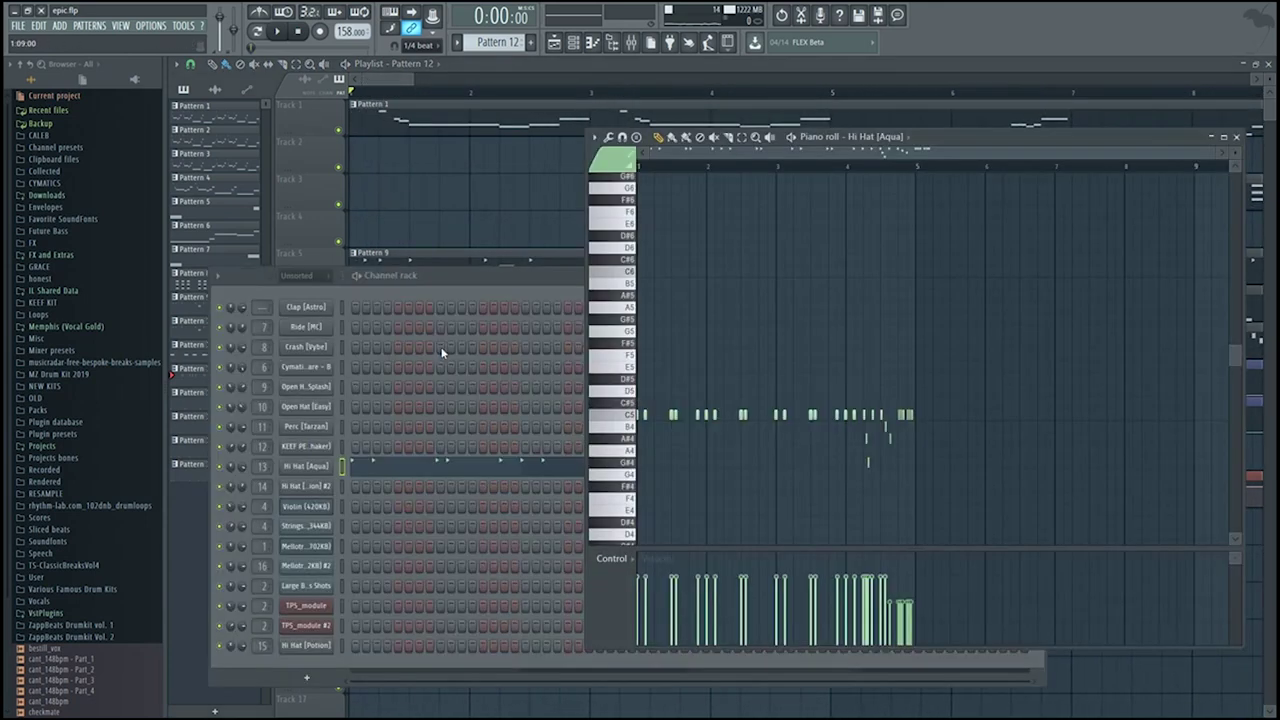
left_click(395, 470)
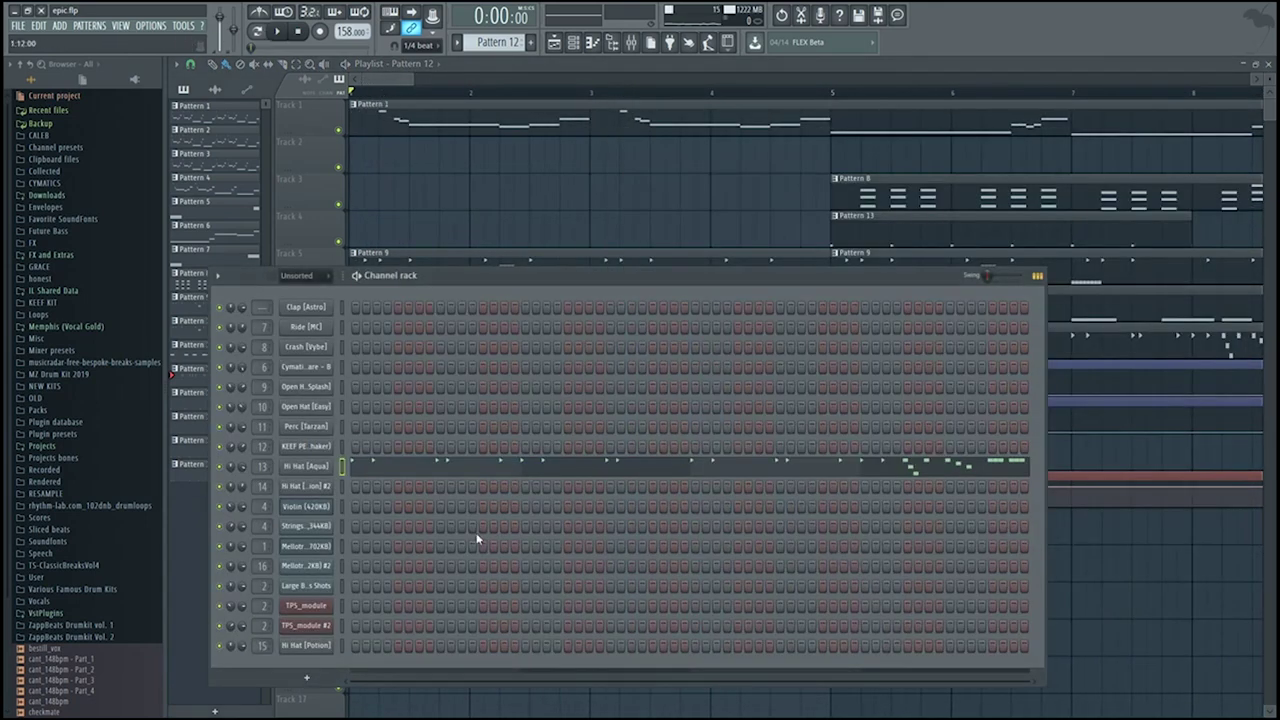
left_click(471, 465)
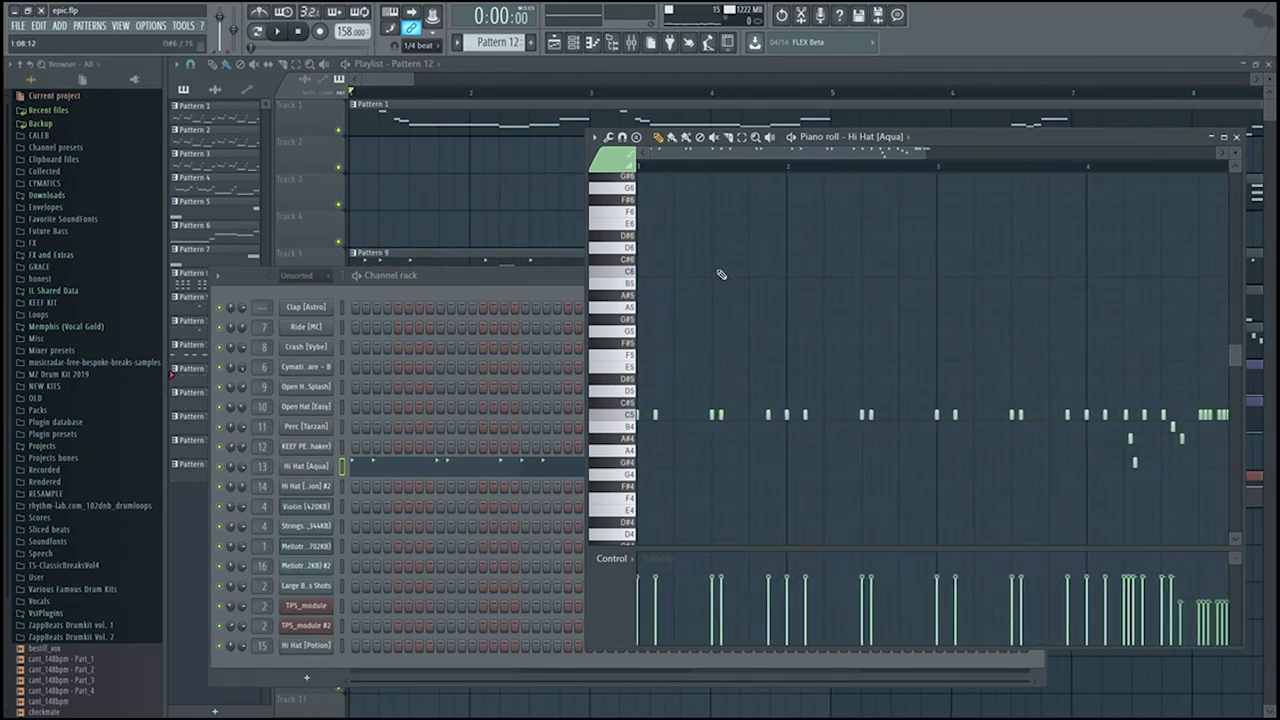
key("space")
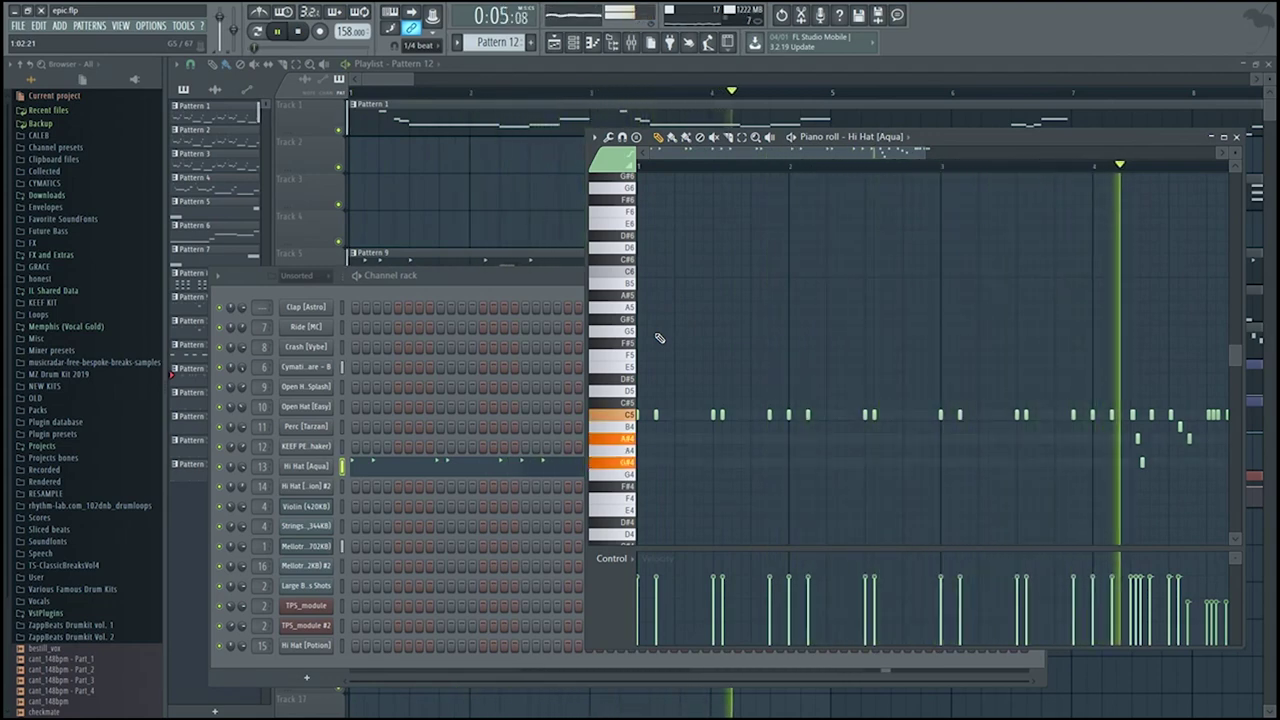
key("space")
scroll(1035, 461, "down", 1)
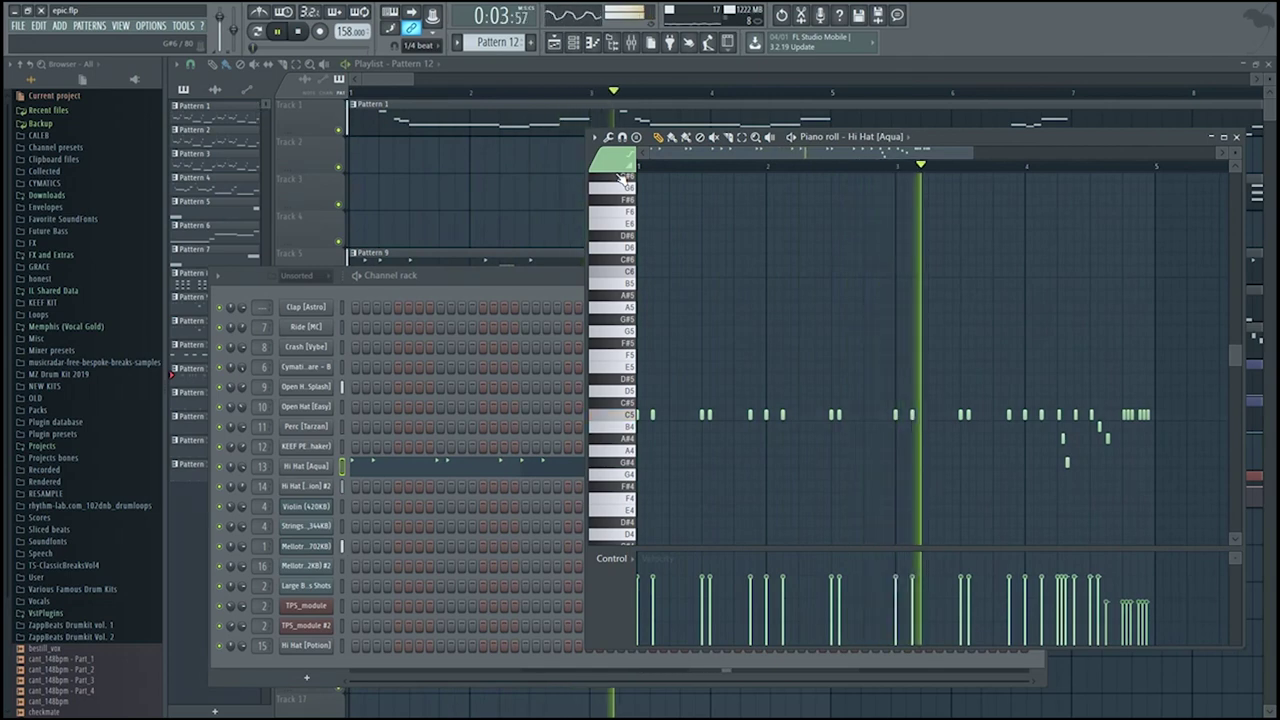
key("space")
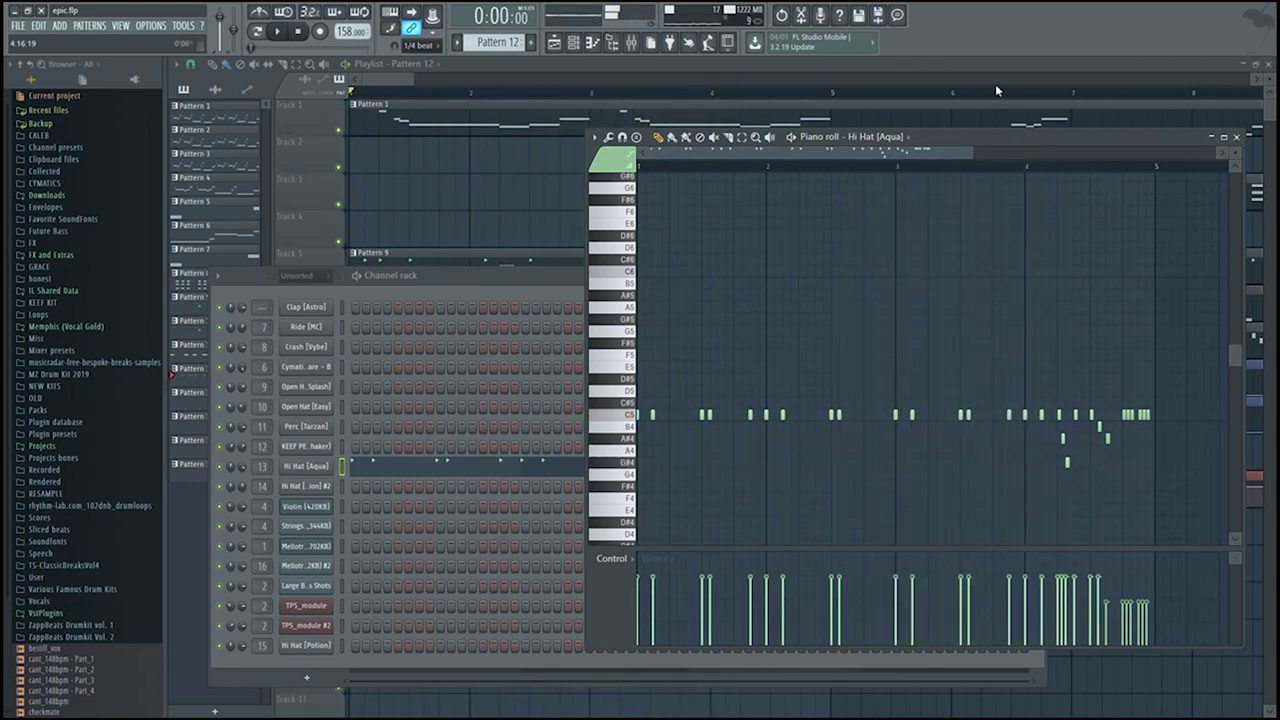
- Slightly lower the velocity of the B4 hi-hat note in bar 4 of the Hi Hat [Aqua] piano roll, and save the project
scroll(1203, 338, "up", 2)
scroll(1110, 330, "up", 3)
left_click(825, 167)
scroll(1145, 341, "down", 1)
scroll(1120, 350, "up", 1)
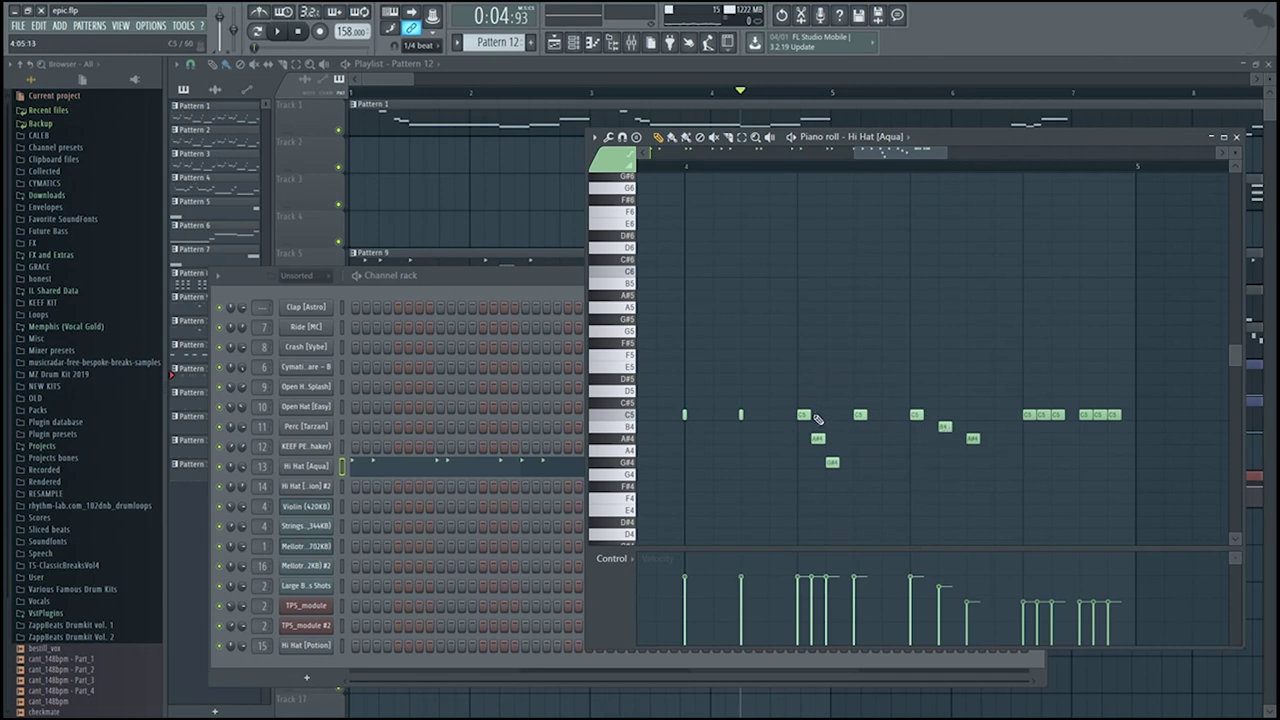
scroll(828, 263, "down", 5)
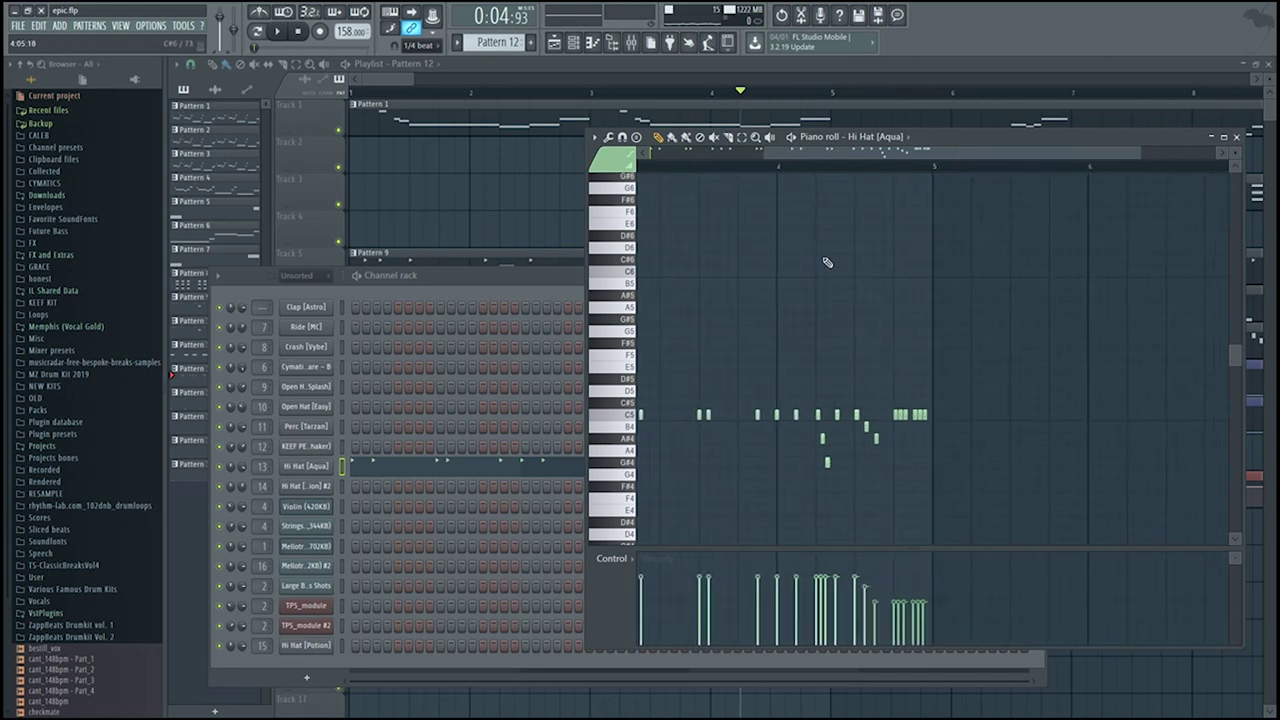
scroll(760, 200, "up", 4)
key("ctrl+s")
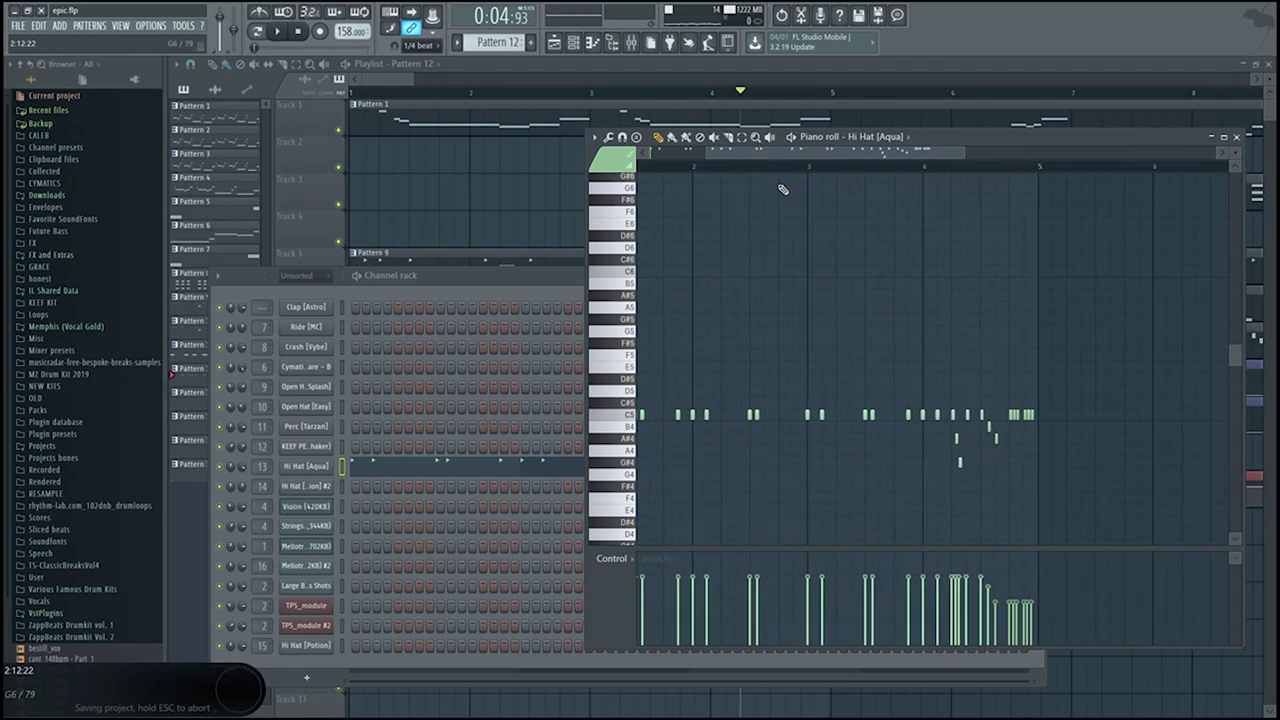
- Select five scattered C5 notes of Hi Hat [Aqua] in the first four bars, lower them to B4, and play the changed hi-hats
left_click(742, 139)
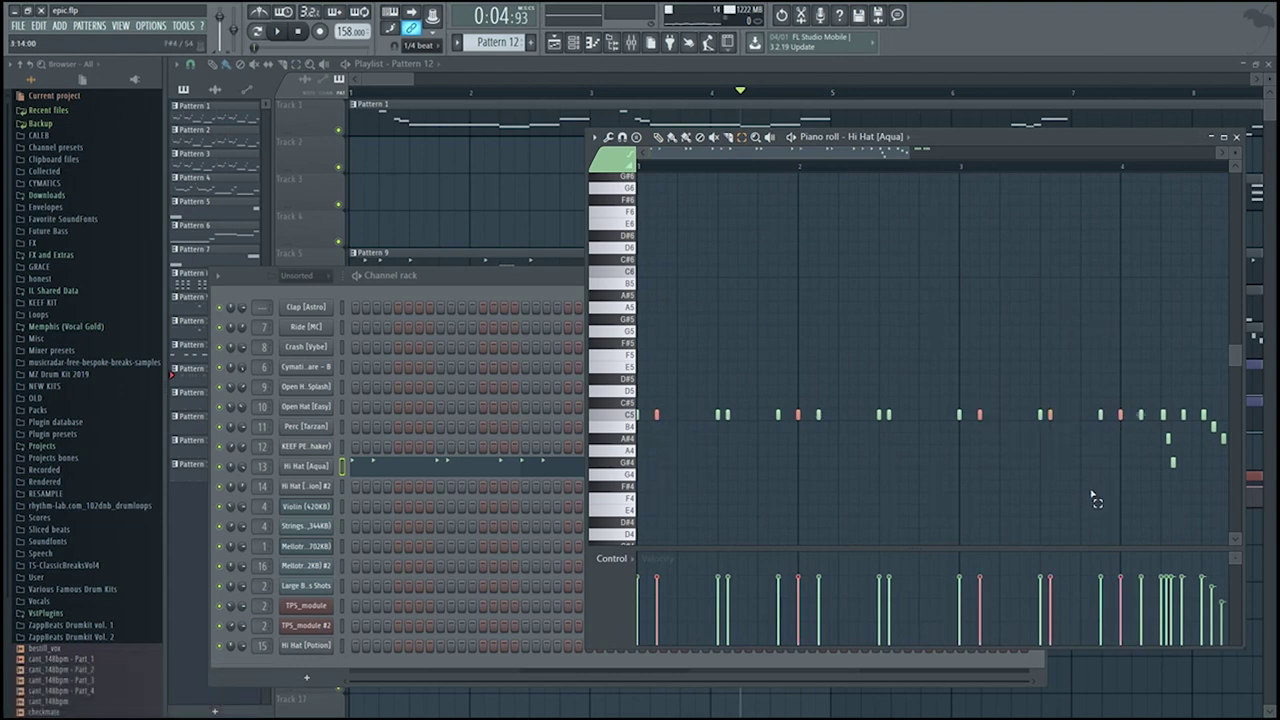
key("ctrl+z")
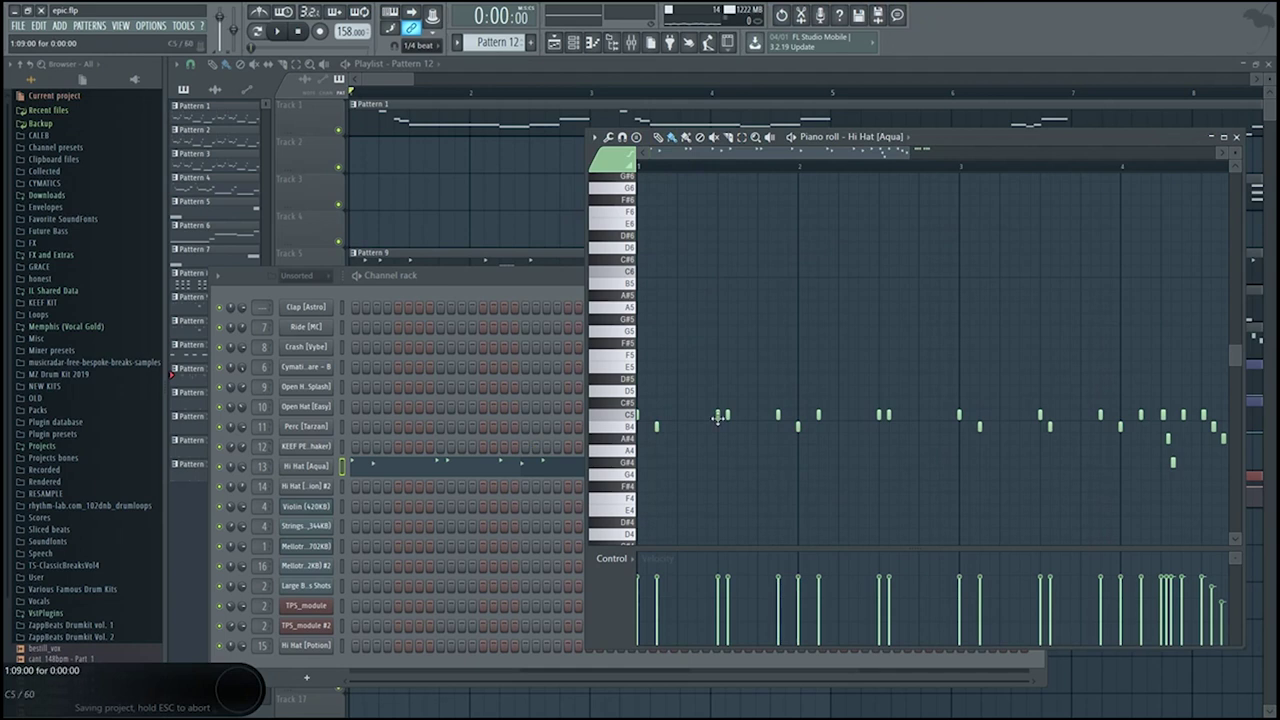
key("space")
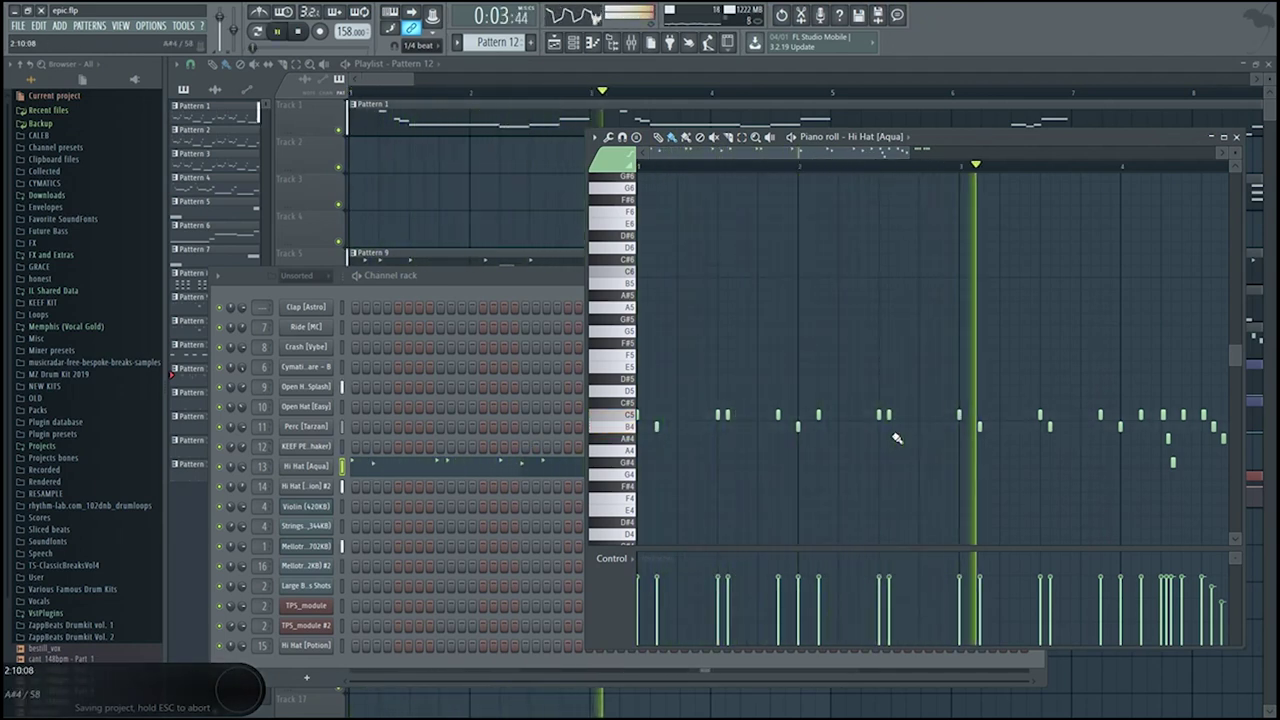
scroll(914, 403, "down", 2)
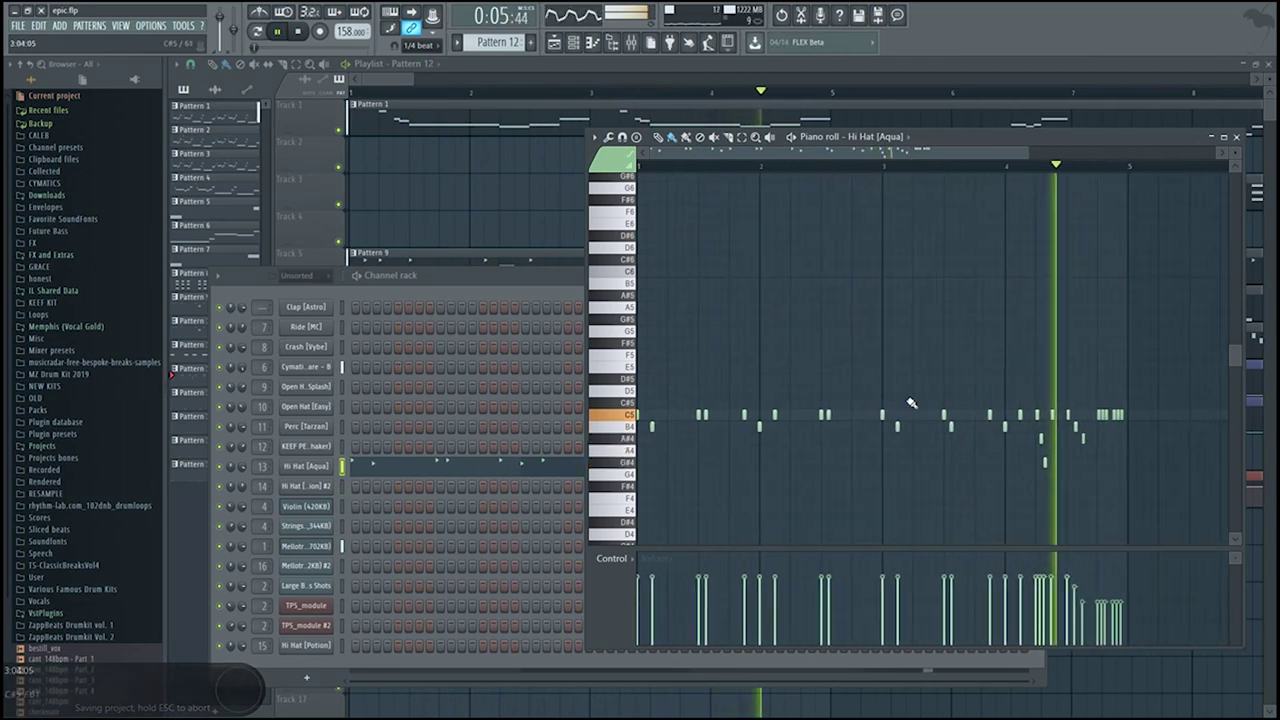
key("space")
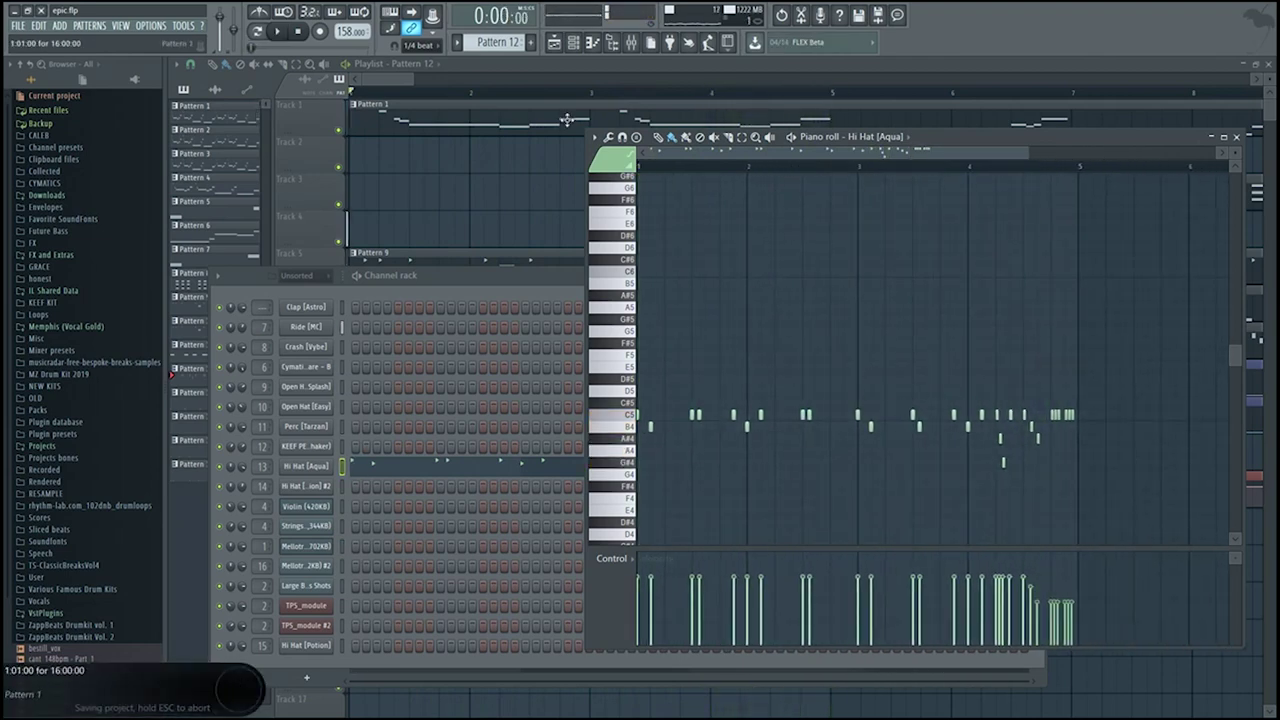
- Close the Hi Hat [Aqua] piano roll, look over the full arrangement in the playlist and return to its opening bars
left_click(558, 63)
scroll(592, 300, "down", 6)
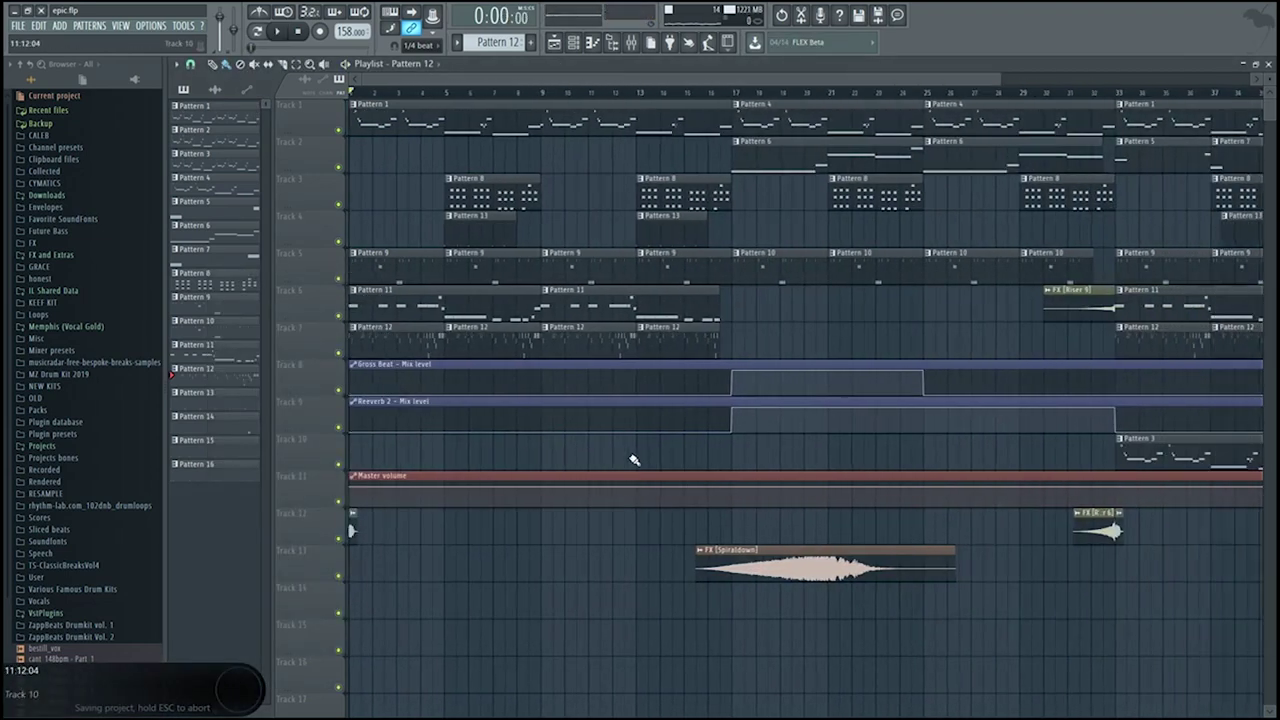
scroll(634, 460, "down", 5)
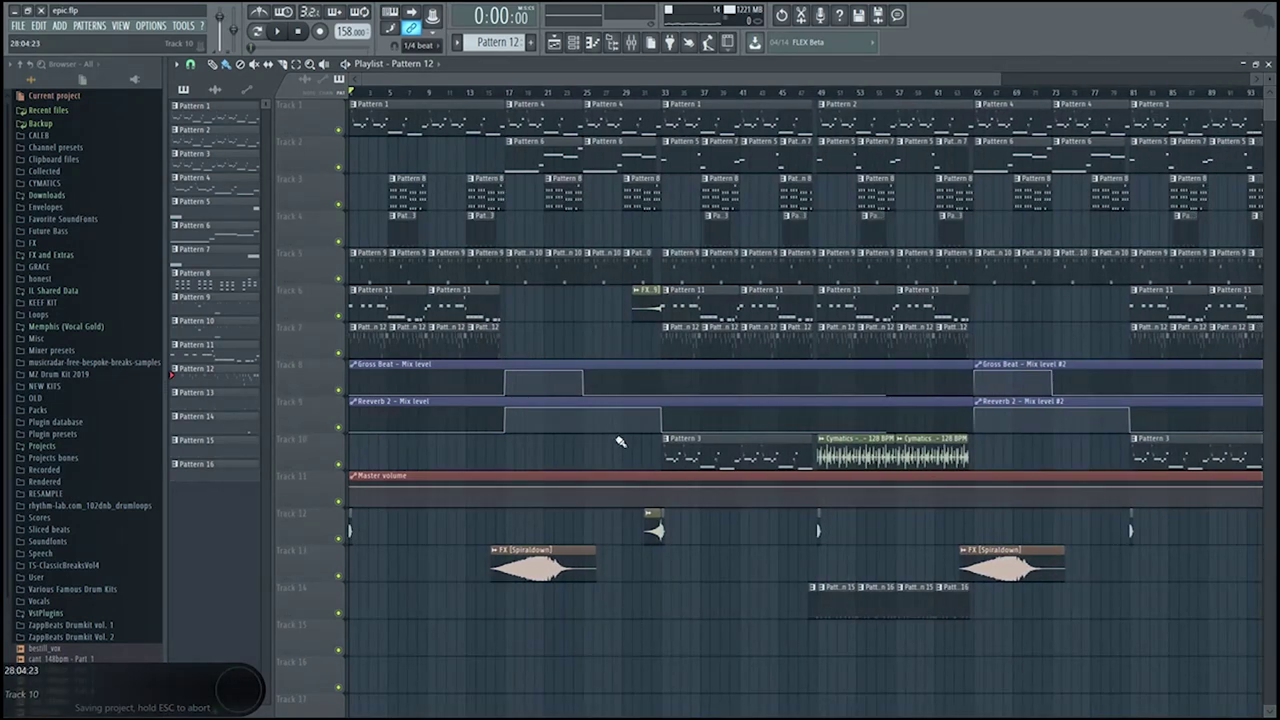
scroll(487, 462, "up", 4)
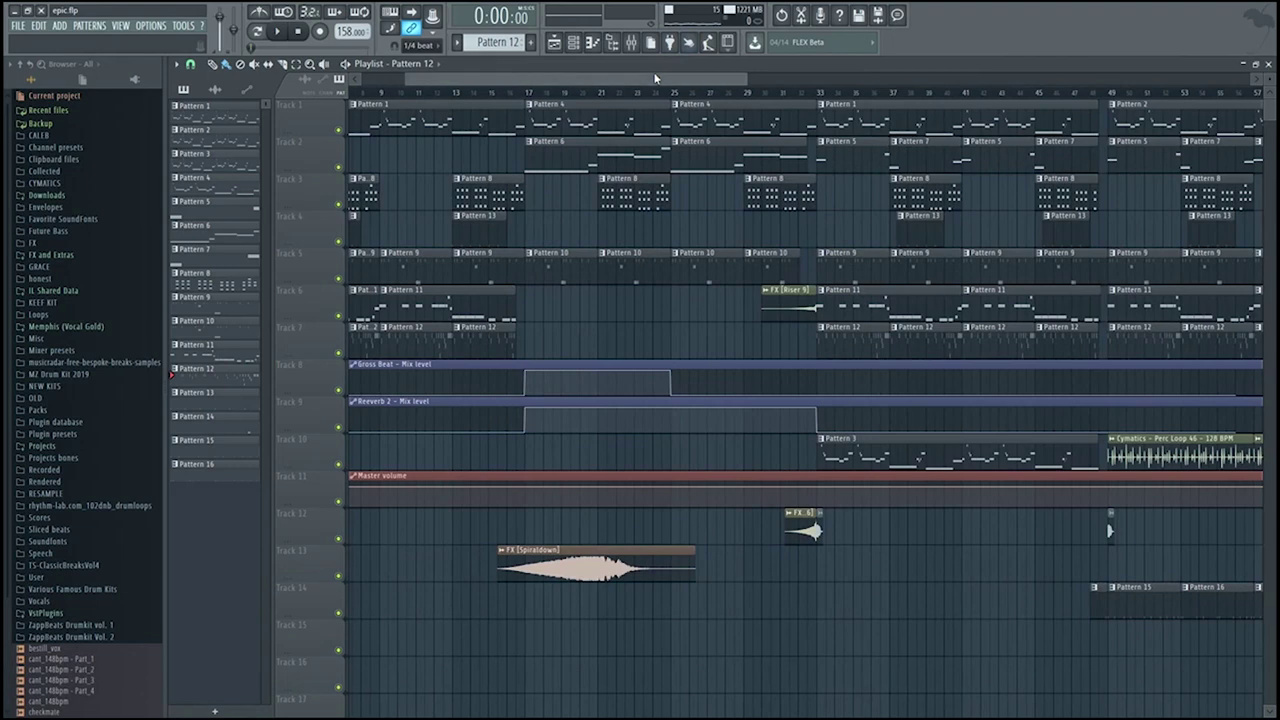
left_click_drag(656, 78, 363, 191)
scroll(333, 205, "up", 5)
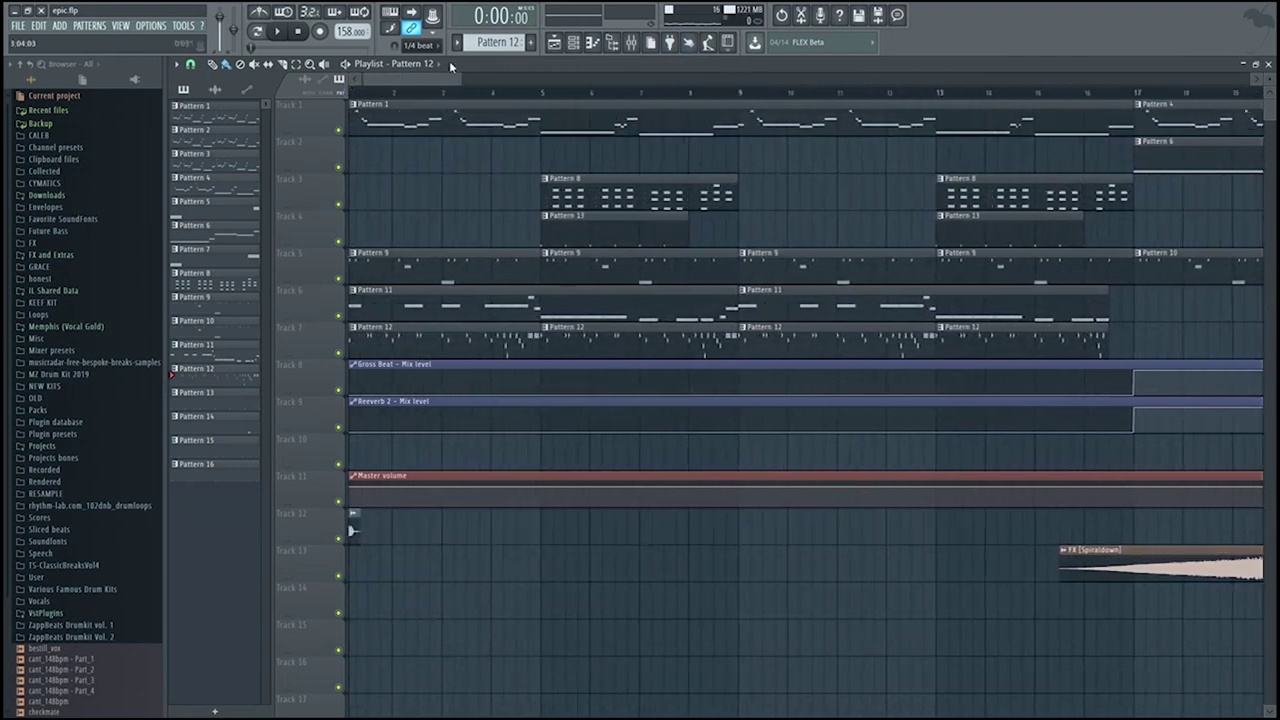
- Play the arrangement from just before bar 4, open Pattern 13 from Track 4, and stop with its Ride [MC] steps shown
left_click(547, 92)
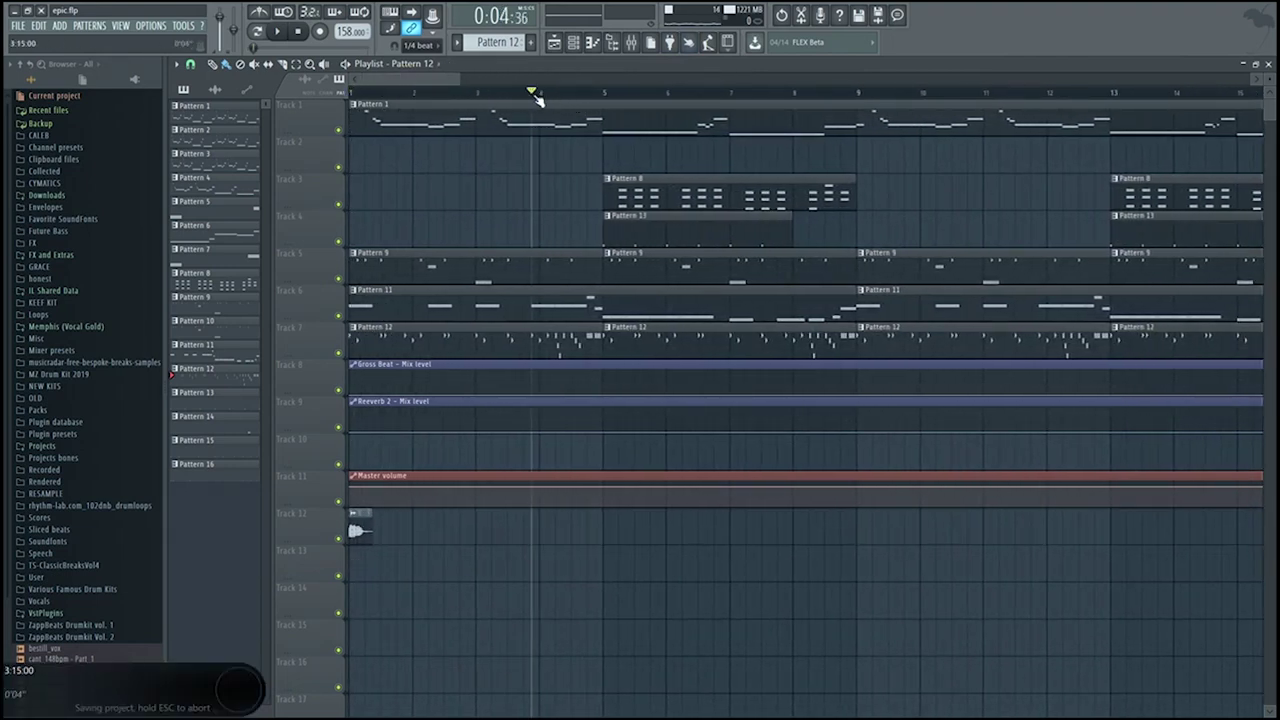
key("space")
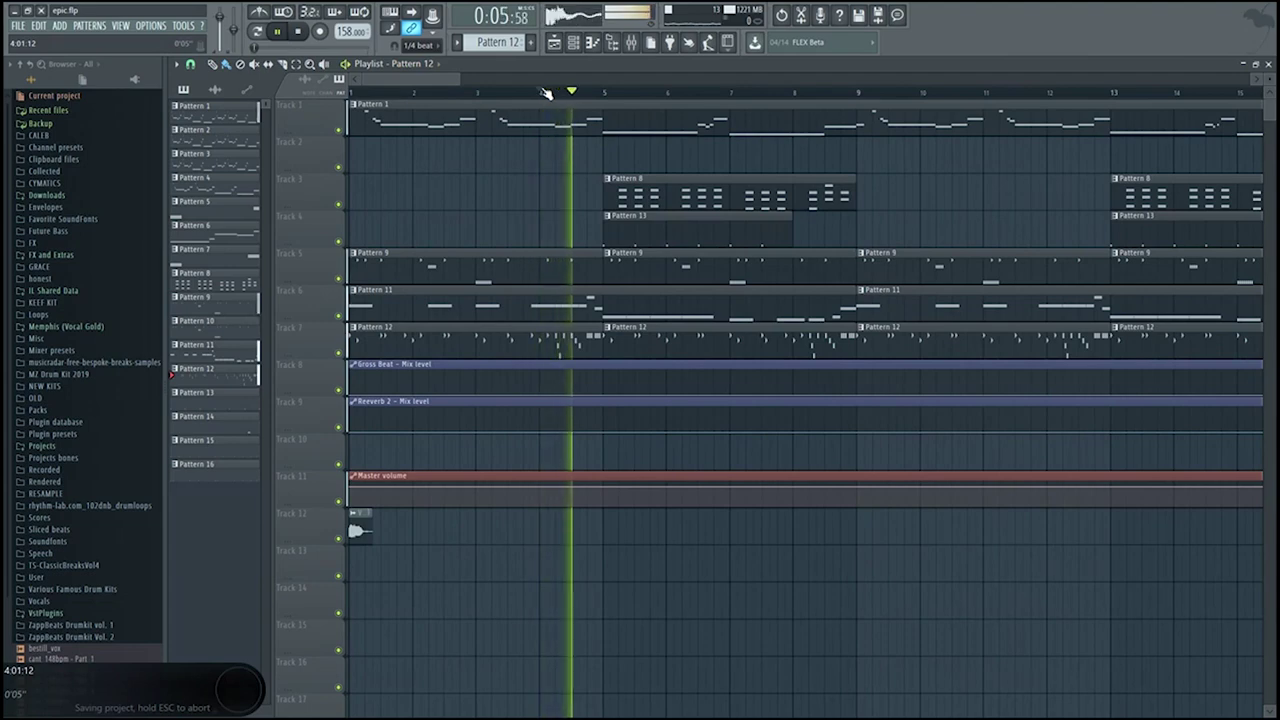
double_click(634, 230)
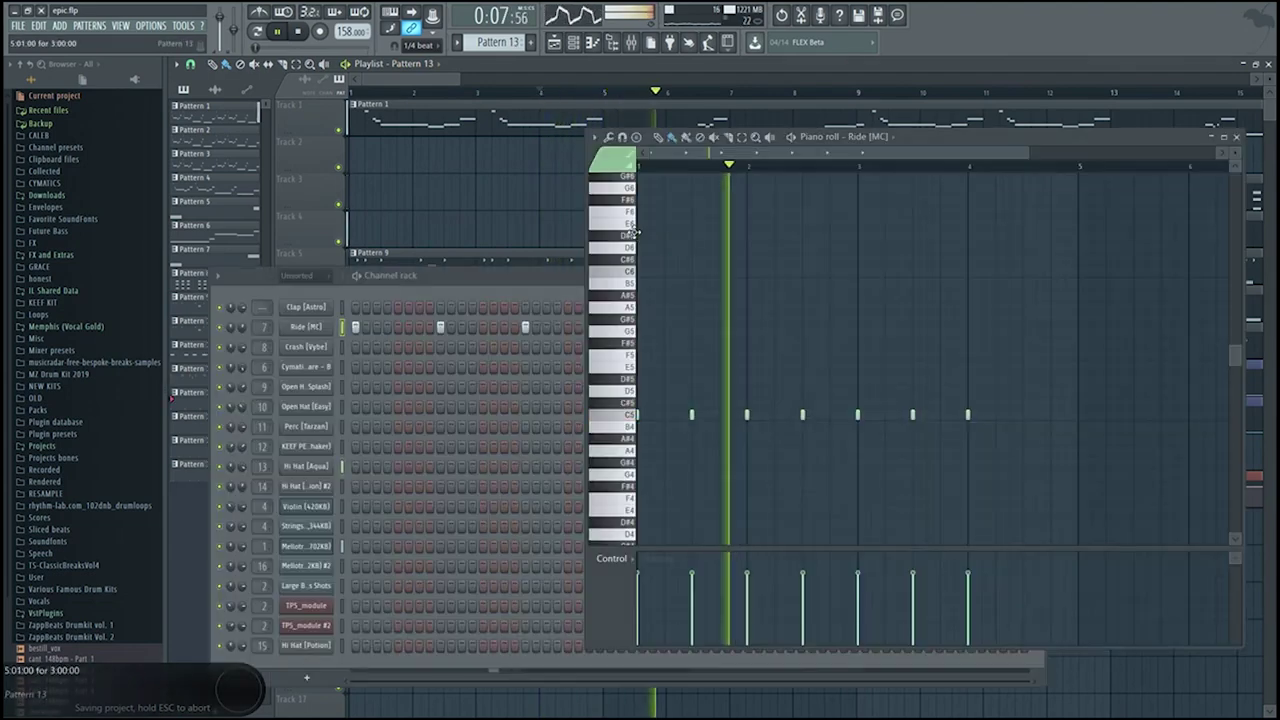
key("Escape")
key("space")
- Play Pattern 13's Ride [MC] steps in pattern mode, return to the playlist in song mode, and save the project
double_click(341, 345)
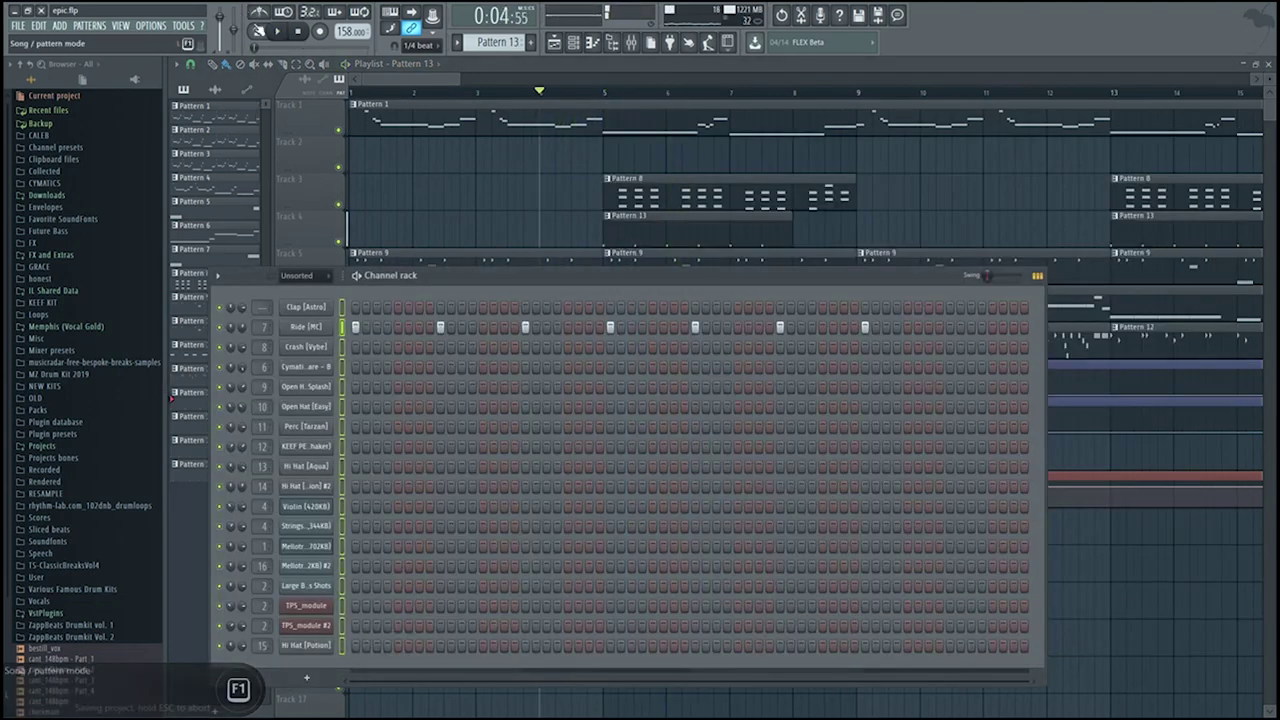
left_click(605, 91)
left_click(585, 42)
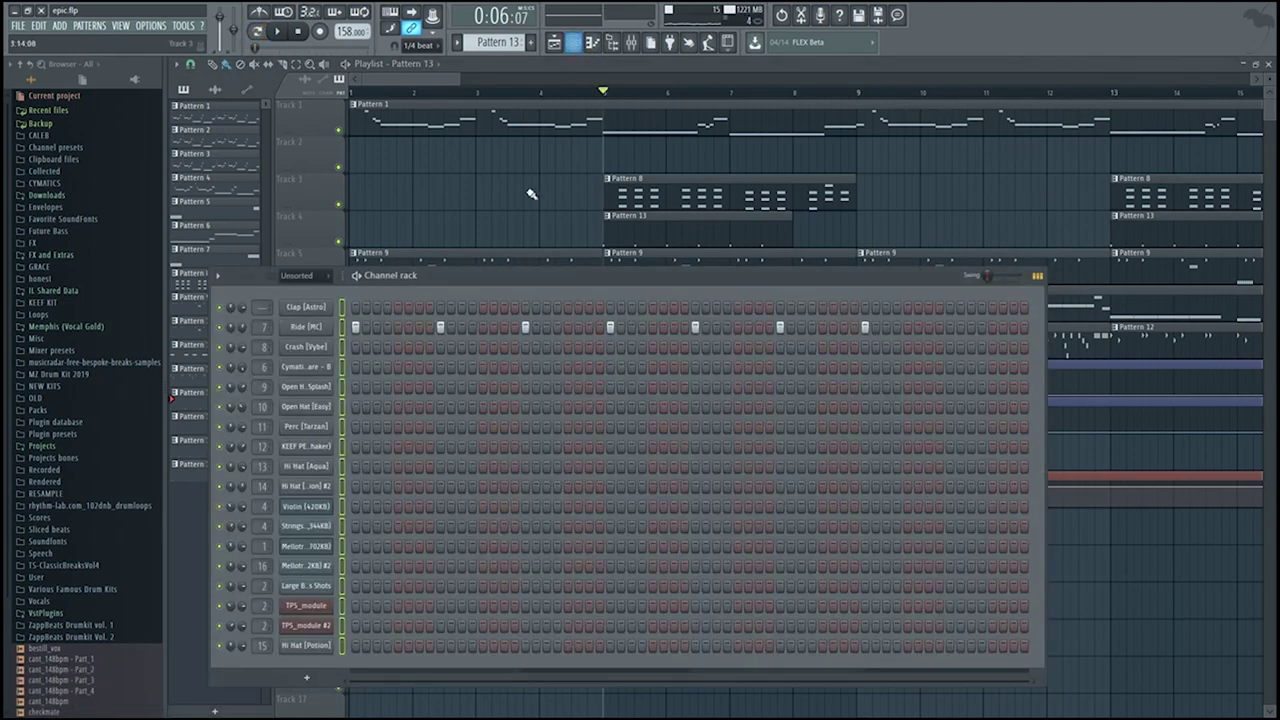
key("space")
left_click(257, 33)
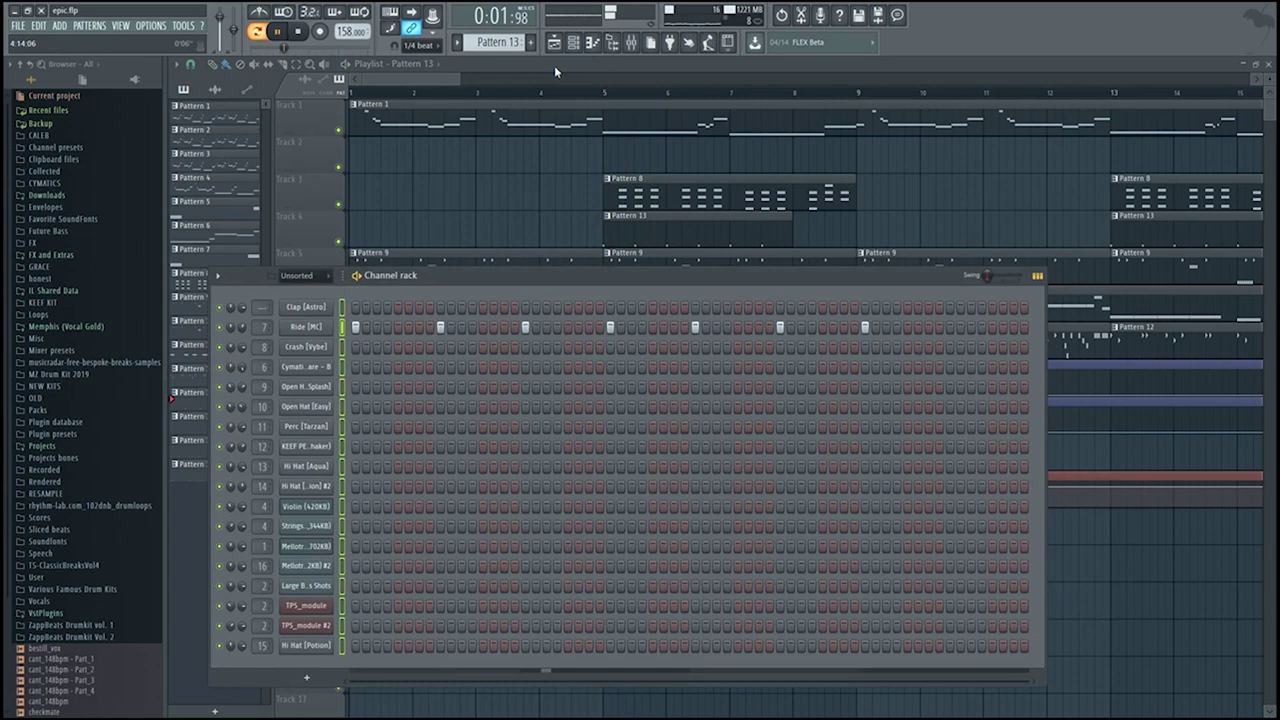
left_click(541, 92)
key("ctrl+s")
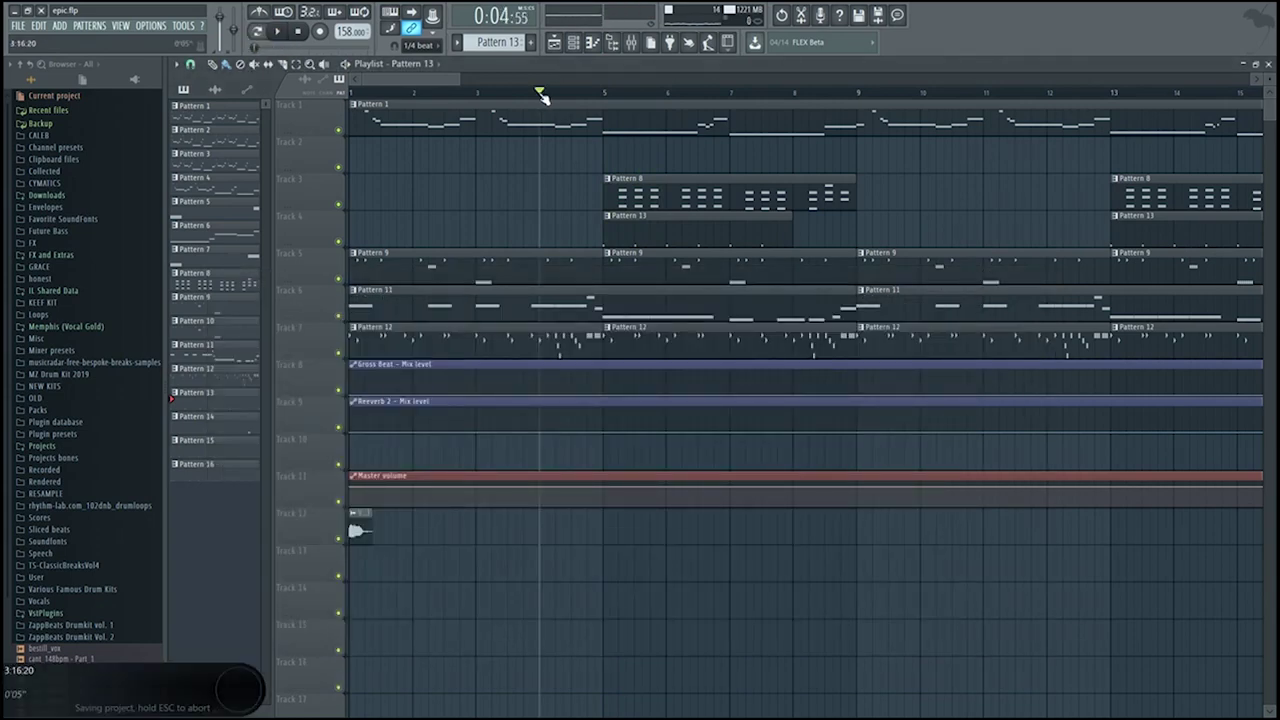
- Return the playhead to the start and open the settings of the Vox (Blocka) audio clip on Track 12
left_click(604, 92)
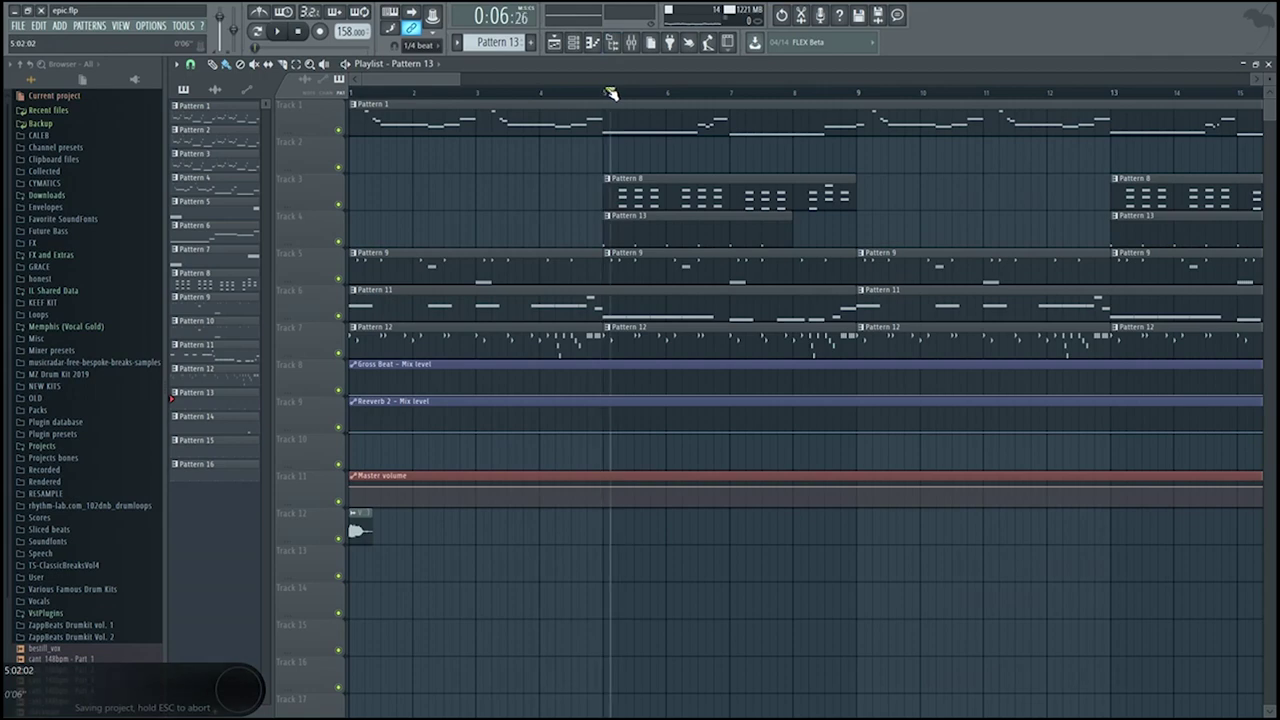
scroll(612, 93, "down", 4)
mouse_move(415, 92)
left_mouse_down()
mouse_move(380, 92)
mouse_move(290, 326)
left_mouse_up()
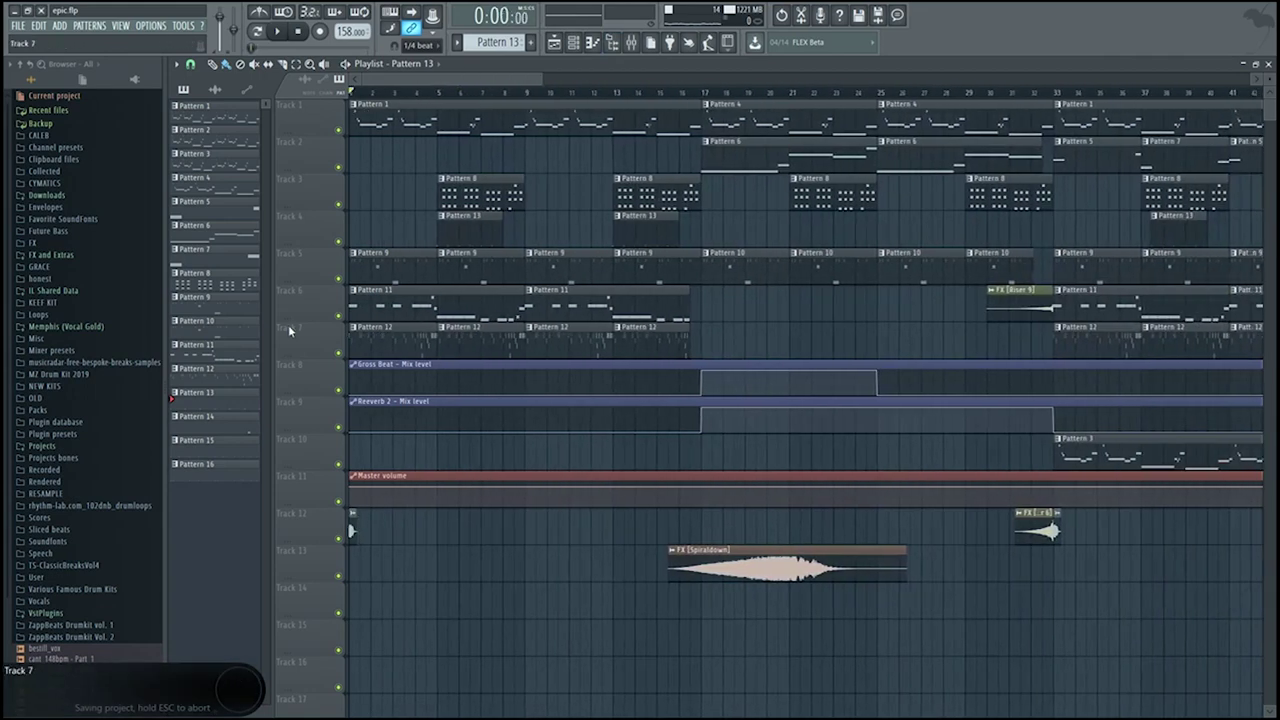
scroll(290, 326, "up", 2)
scroll(354, 451, "up", 3)
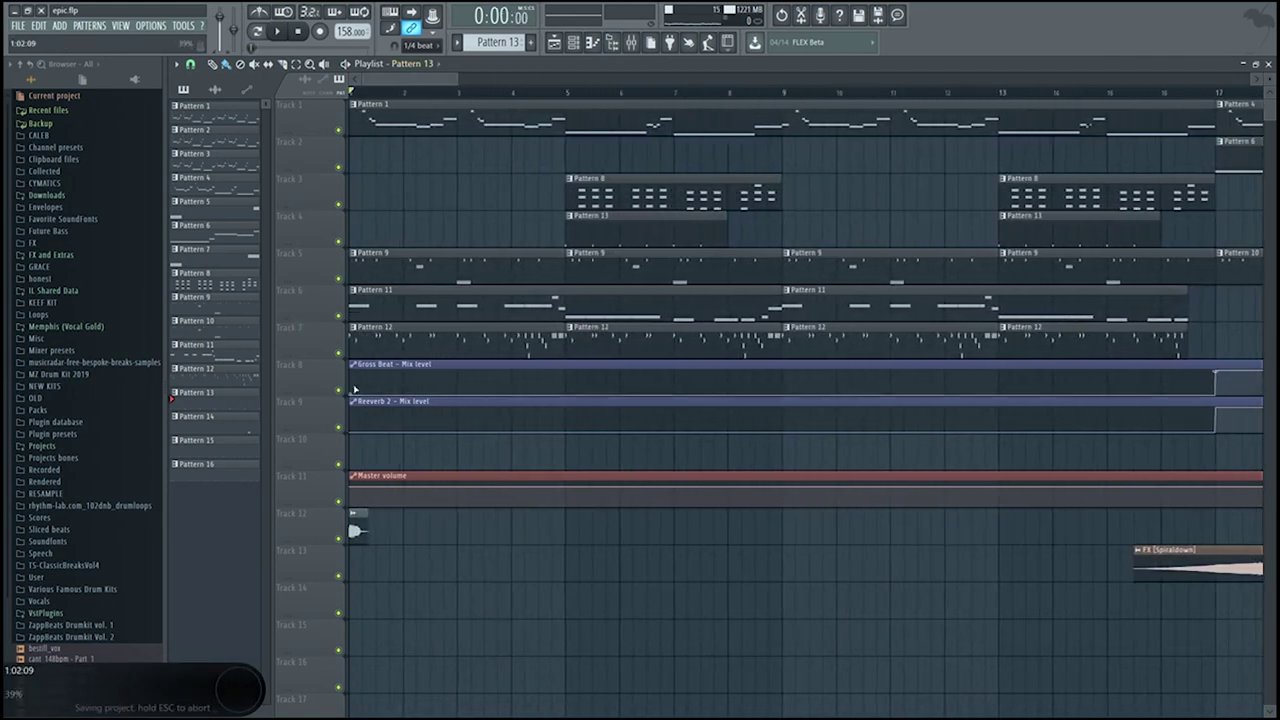
double_click(356, 530)
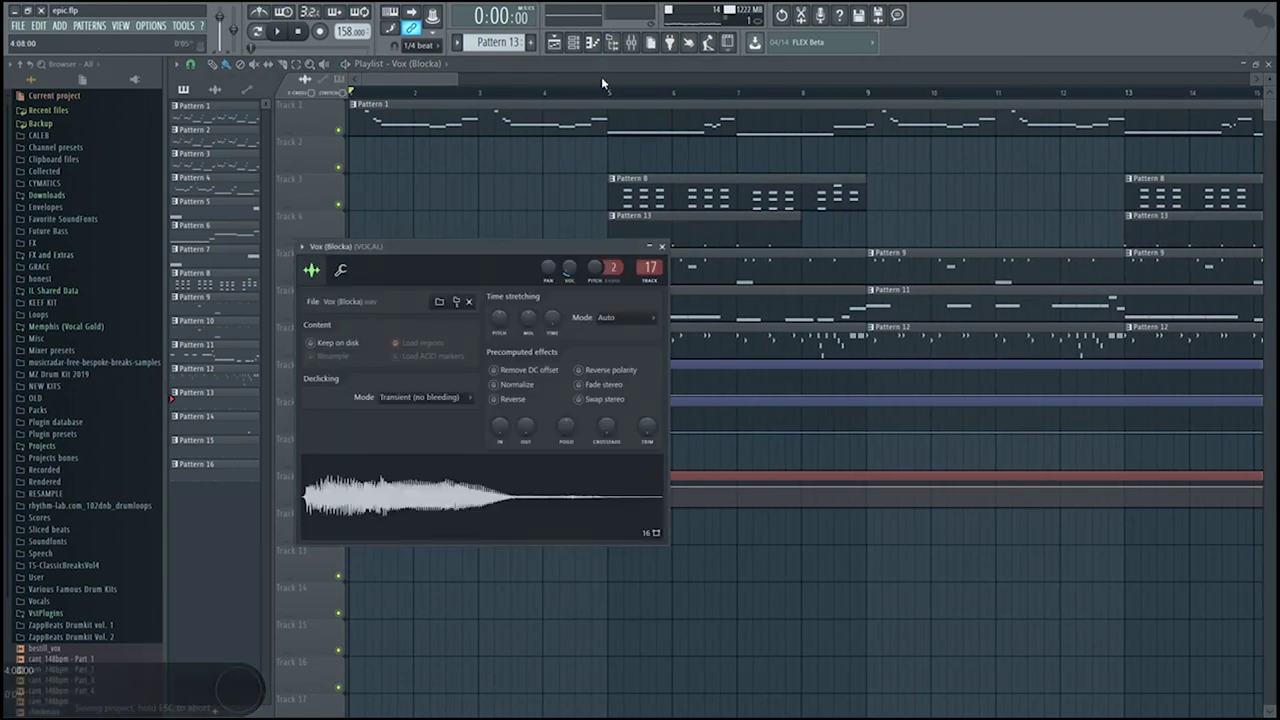
- Close the Vox (Blocka) settings, save the project, and play the arrangement from the start
left_click(387, 77)
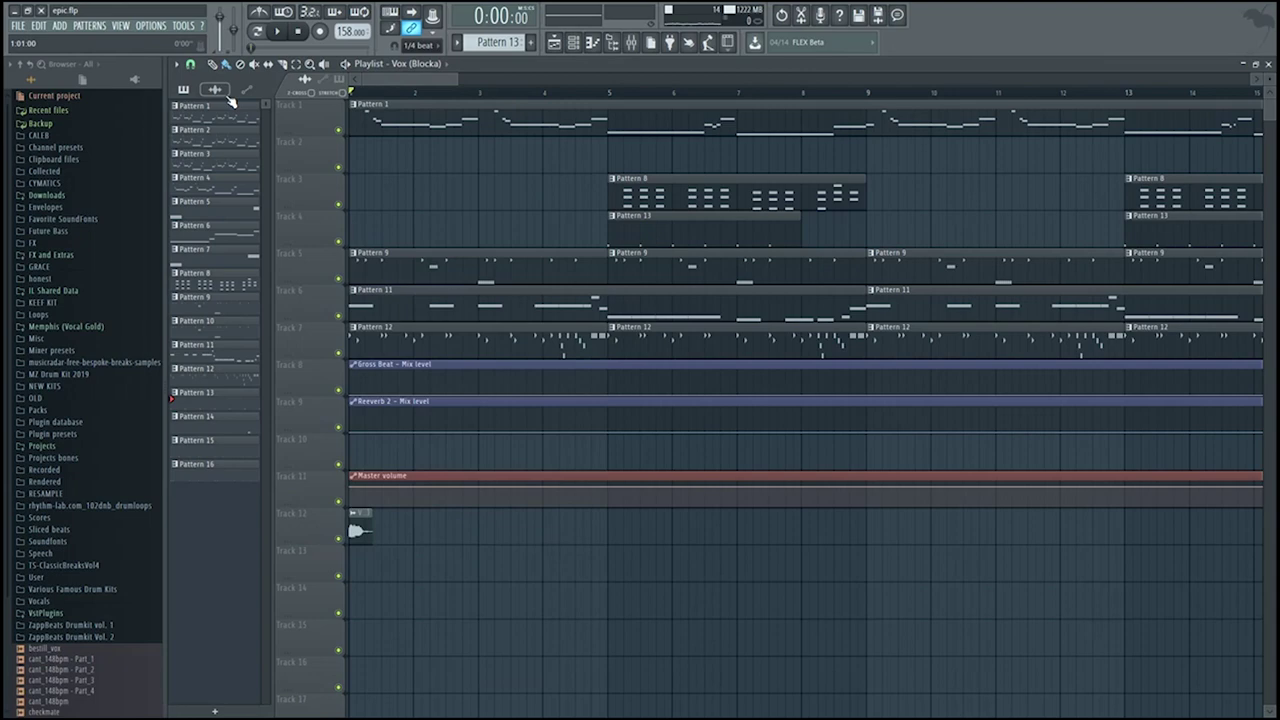
key("ctrl+s")
scroll(508, 446, "down", 4)
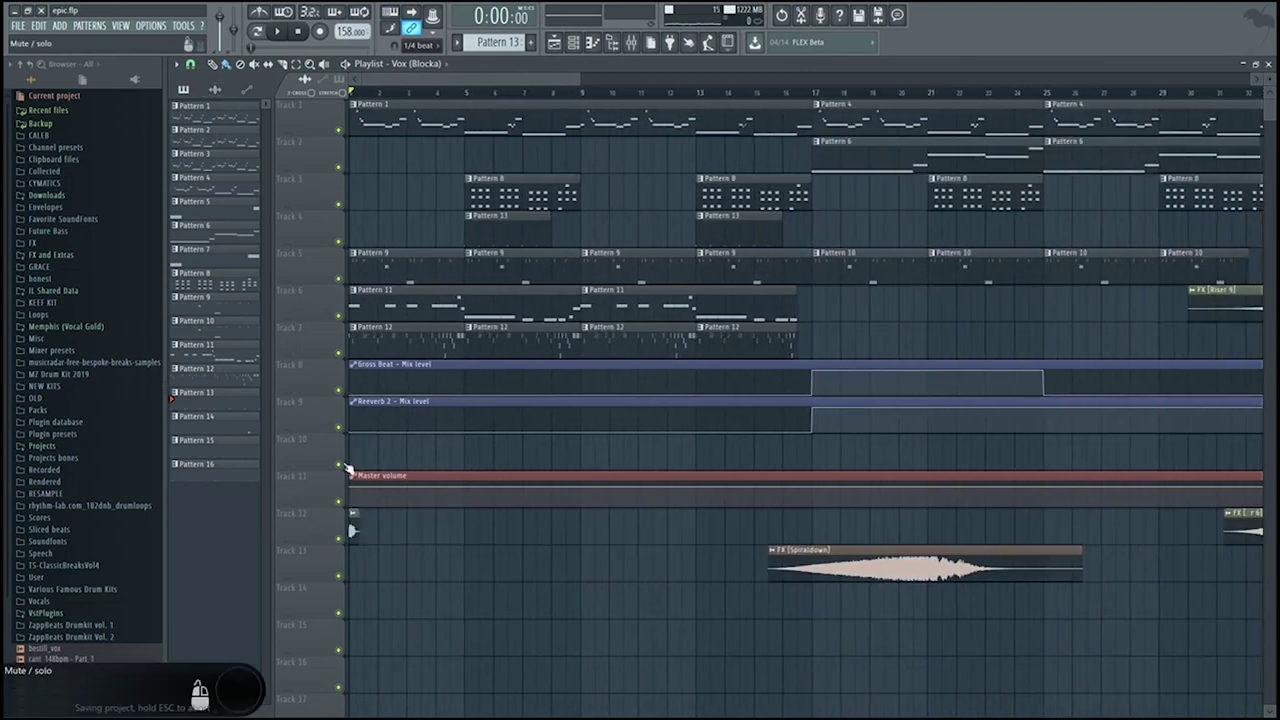
key("space")
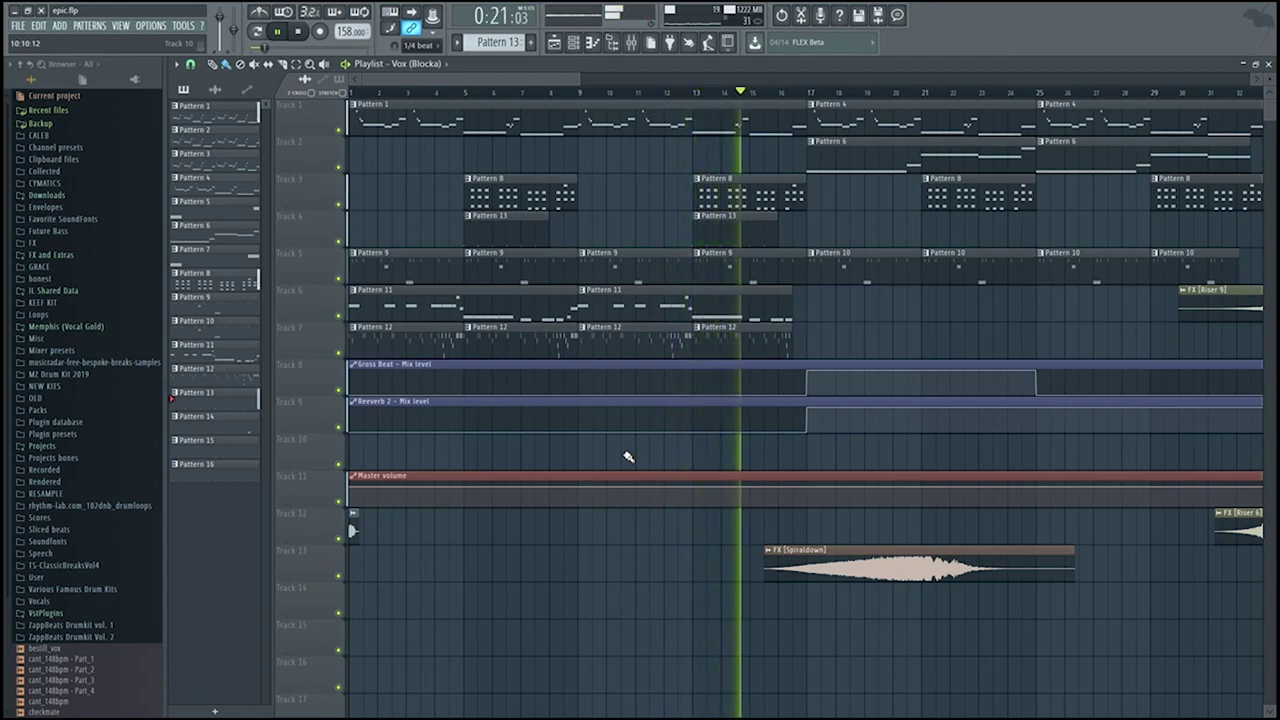
- Examine the arrangement around bars 13 to 25 during playback, including the FX [Spiraldown] clip on Track 13, and stop
scroll(829, 546, "up", 1)
scroll(829, 546, "up", 2)
scroll(848, 529, "down", 2)
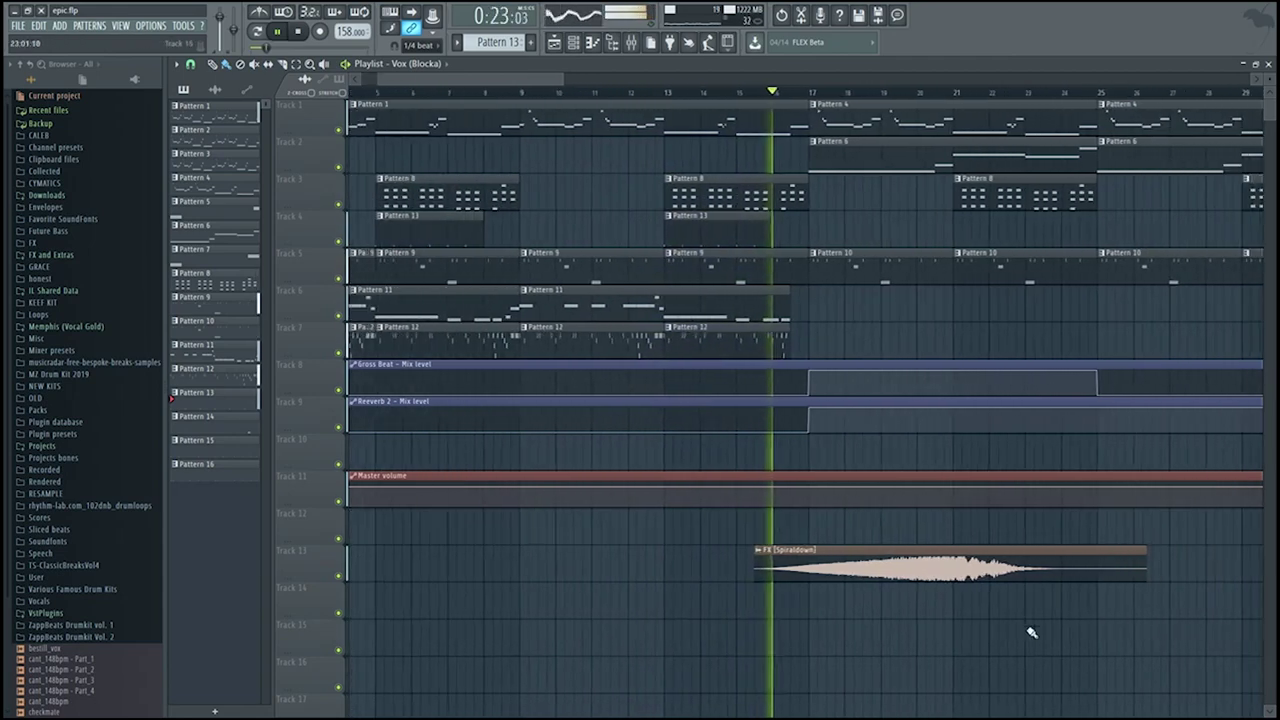
scroll(1028, 623, "up", 2)
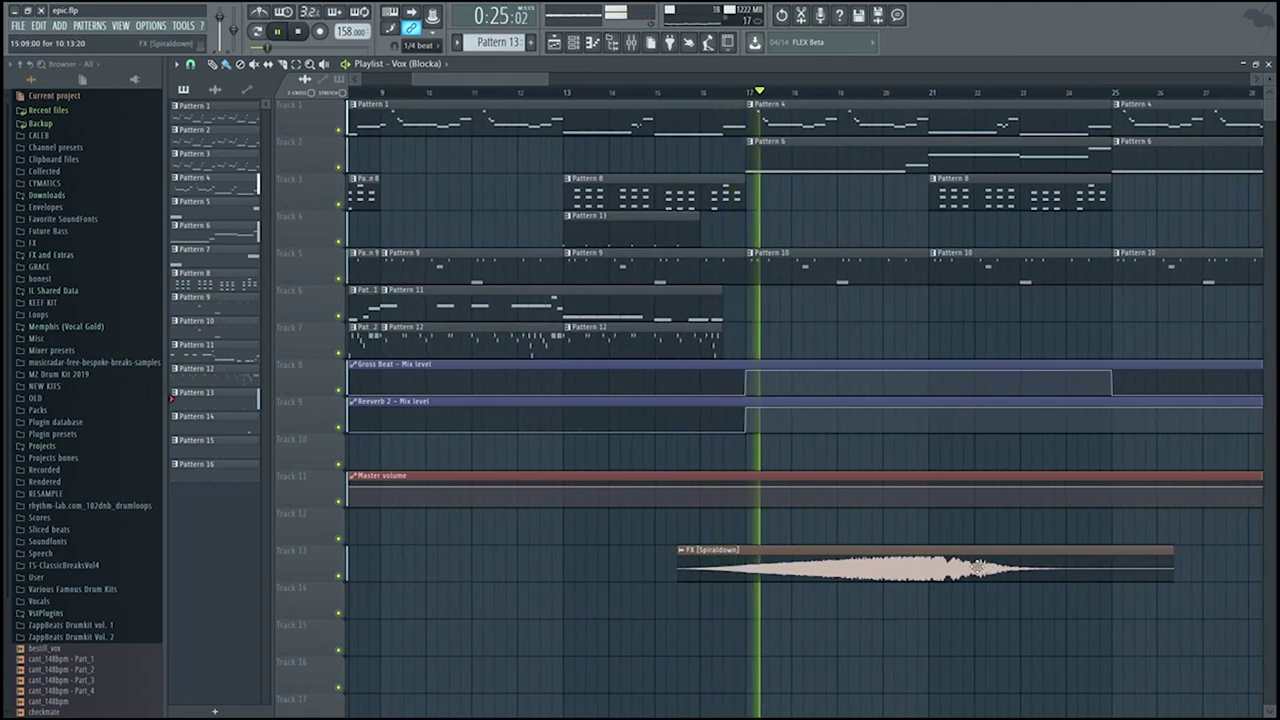
scroll(1038, 510, "up", 1)
scroll(1036, 510, "up", 2)
scroll(986, 510, "down", 5)
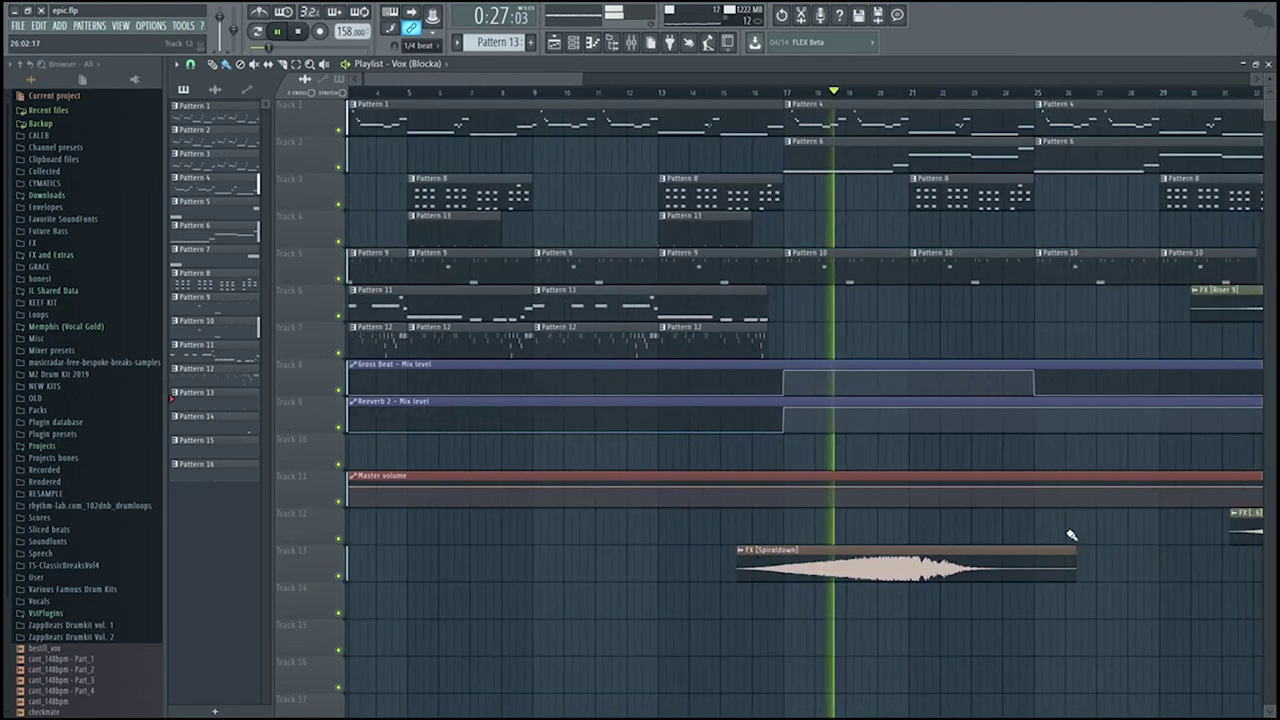
scroll(1077, 551, "up", 2)
key("space")
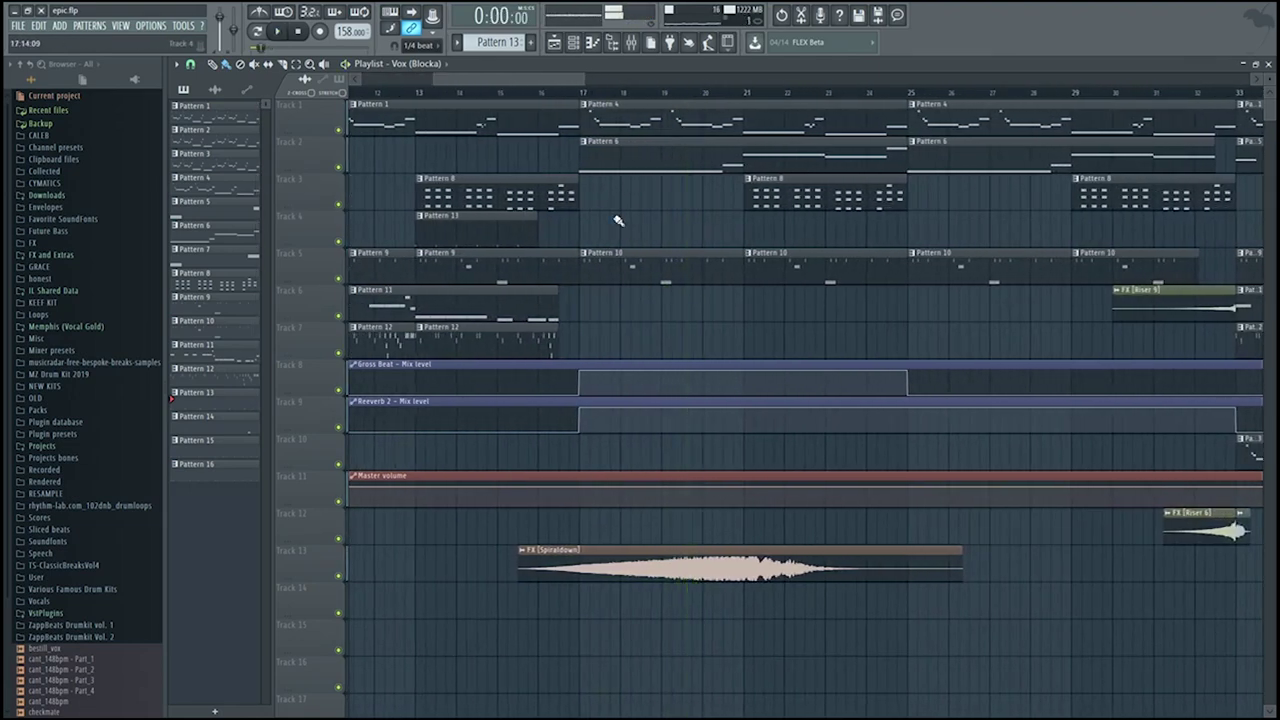
- Save the project, place the playhead at bar 17, and briefly view the mixer before returning to the playlist
key("ctrl+s")
scroll(614, 214, "up", 2)
left_click(572, 92)
scroll(614, 209, "down", 4)
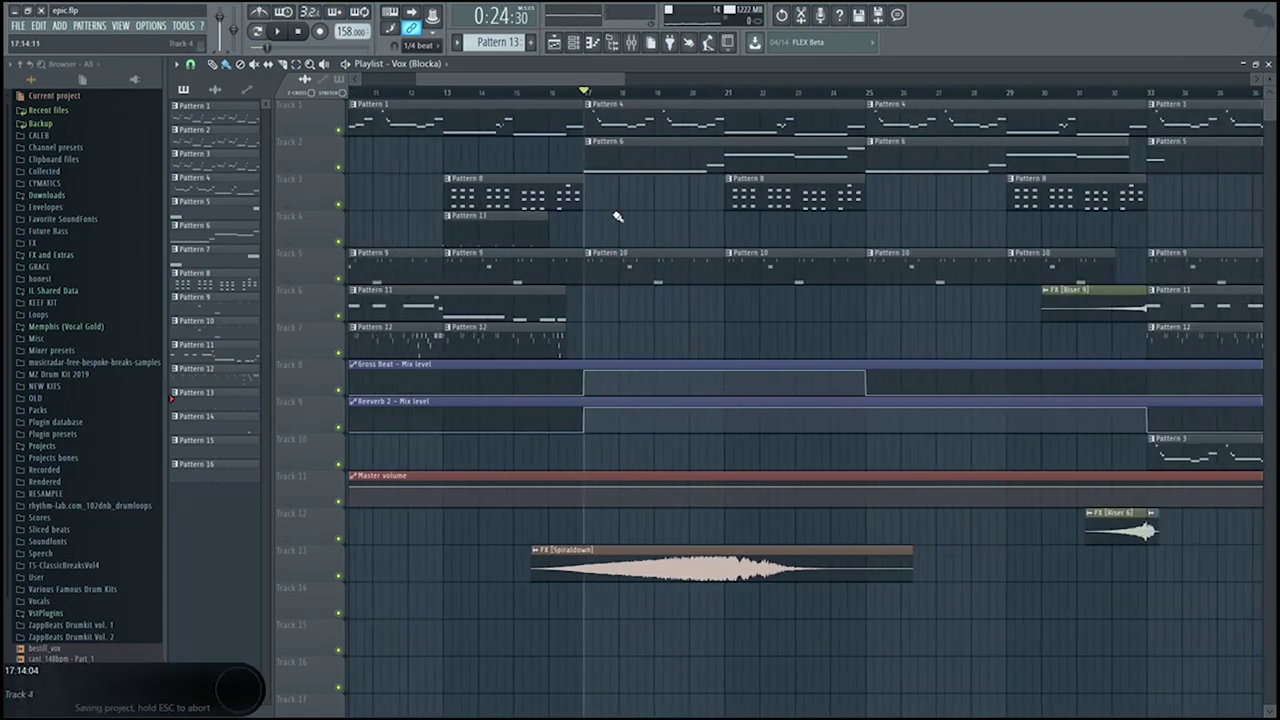
scroll(650, 177, "down", 2)
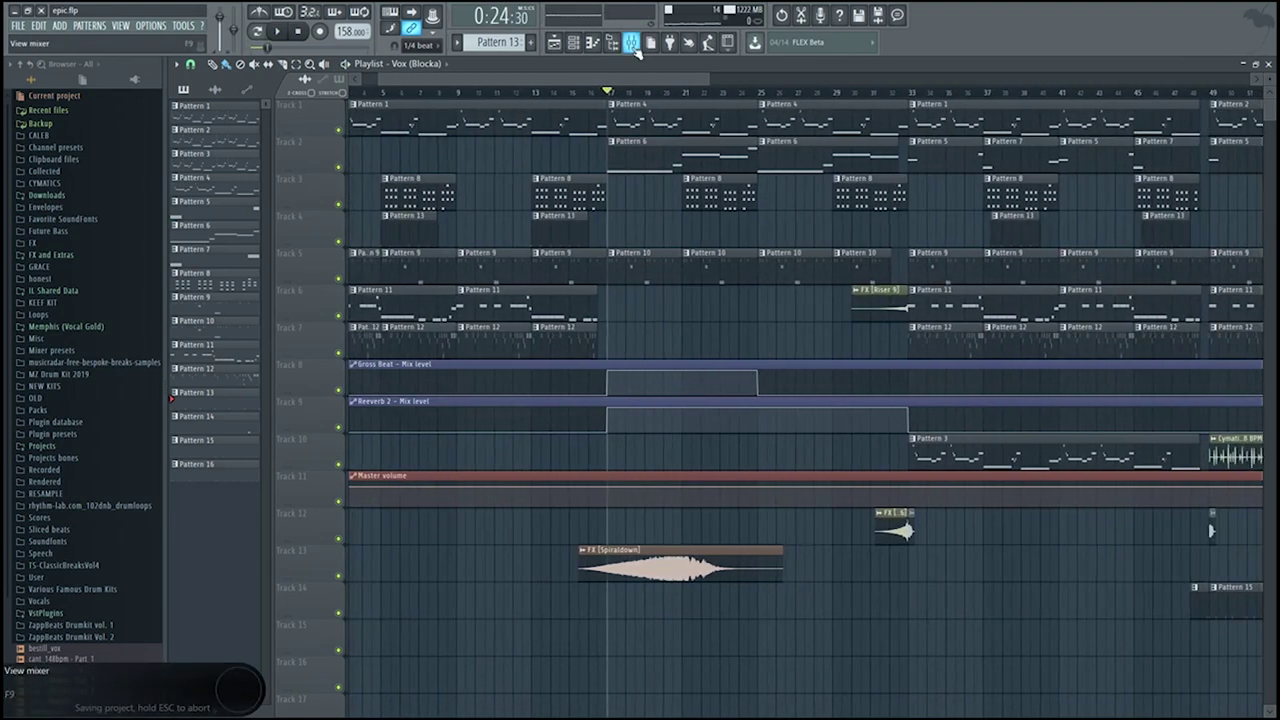
left_click(632, 43)
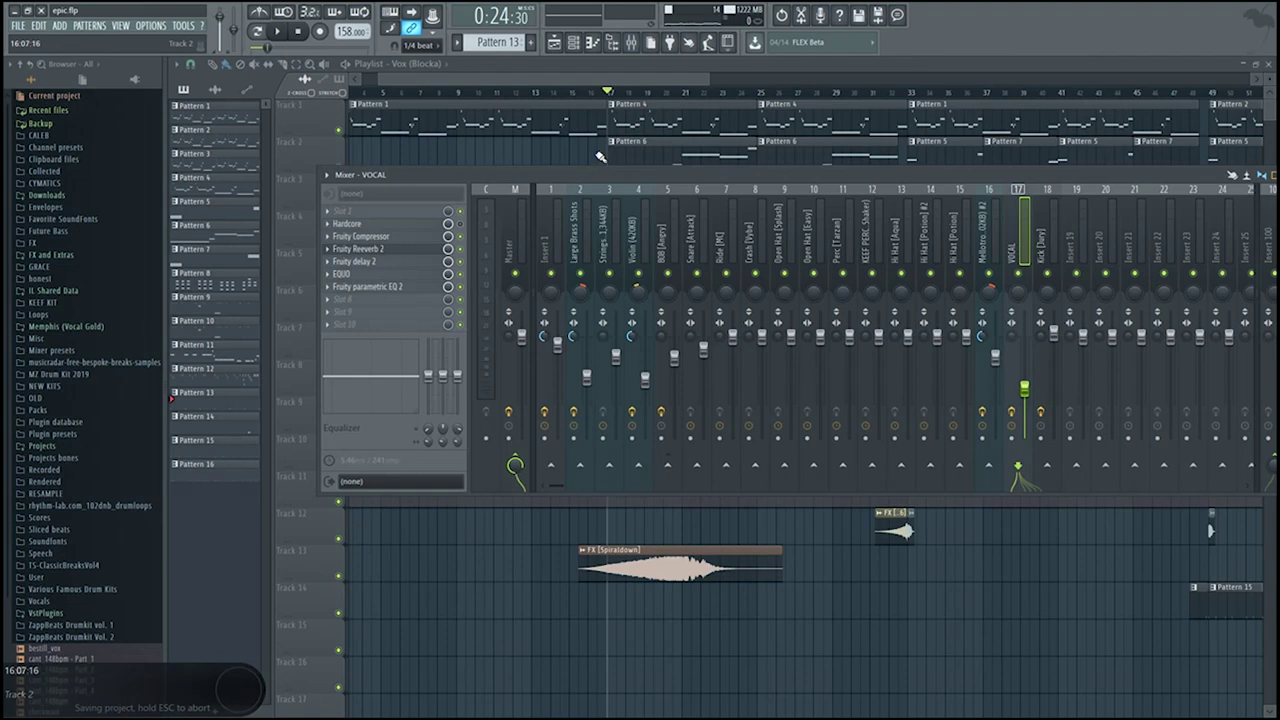
left_click_drag(582, 80, 420, 99)
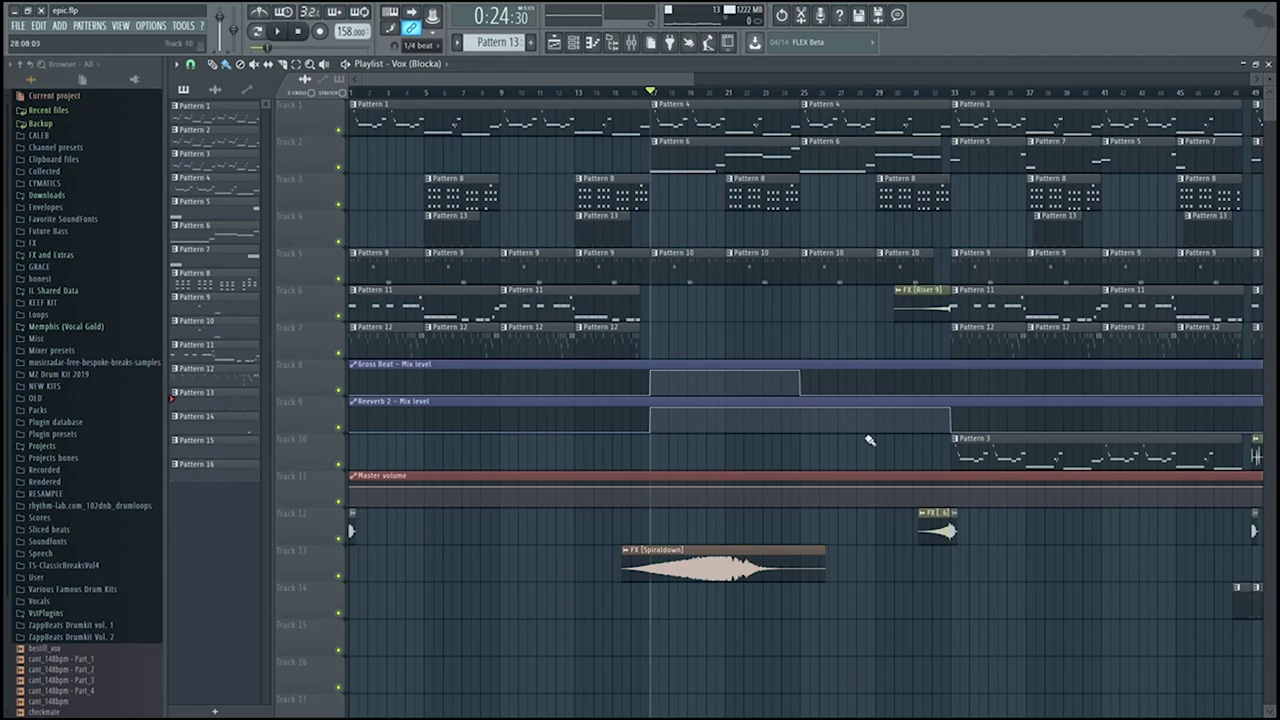
- Open Pattern 4's Mellotron Flute Big notes in the piano roll and play them in pattern mode
scroll(663, 337, "up", 6)
left_click(625, 110)
double_click(649, 122)
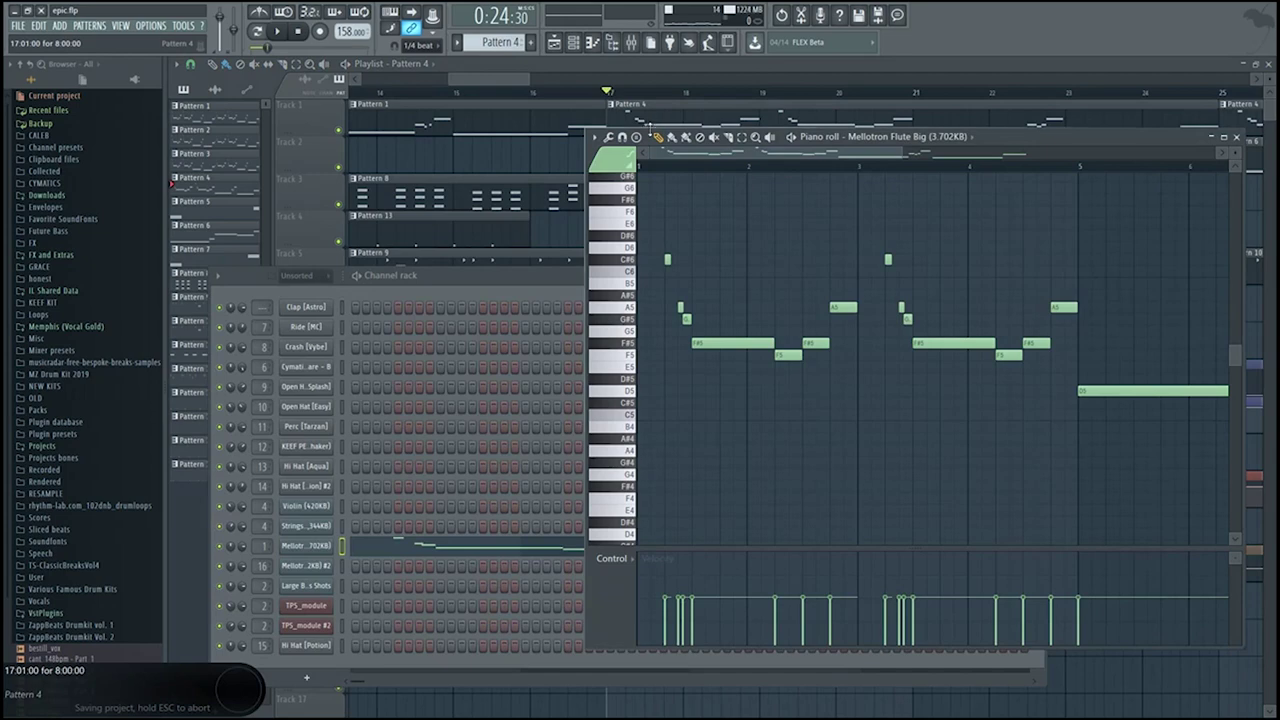
left_click(490, 69)
scroll(530, 112, "down", 6)
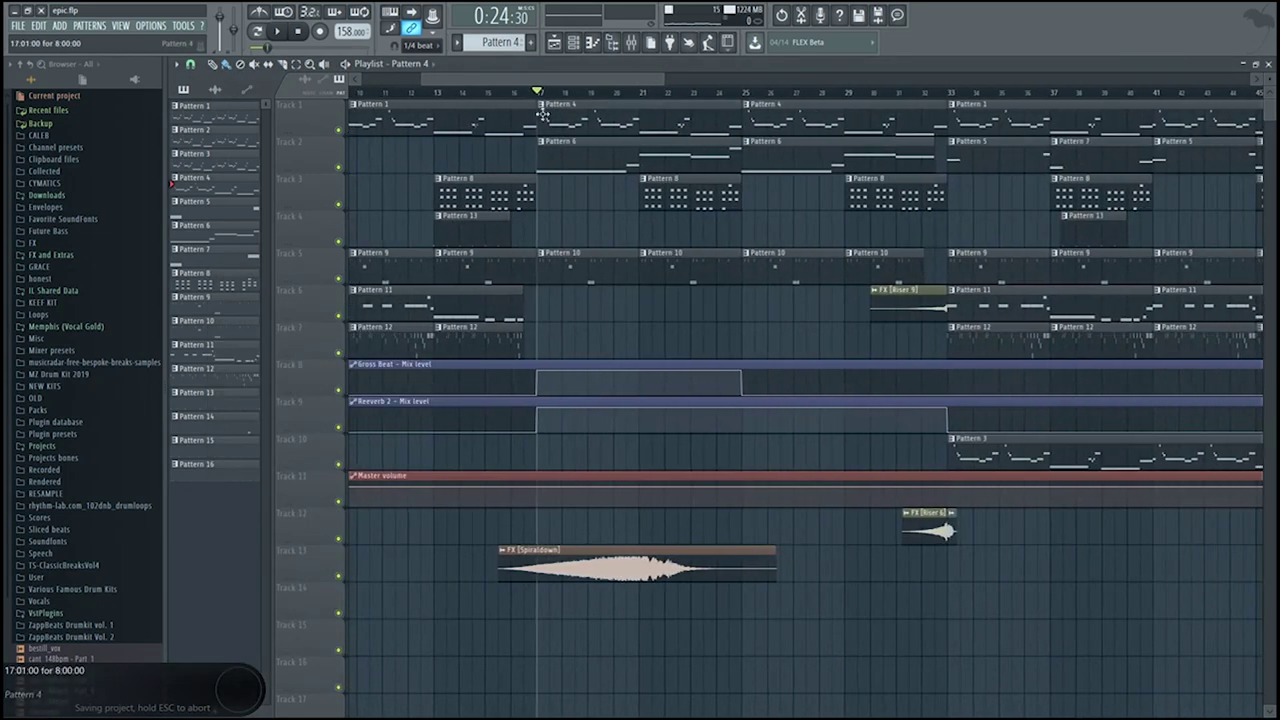
double_click(630, 117)
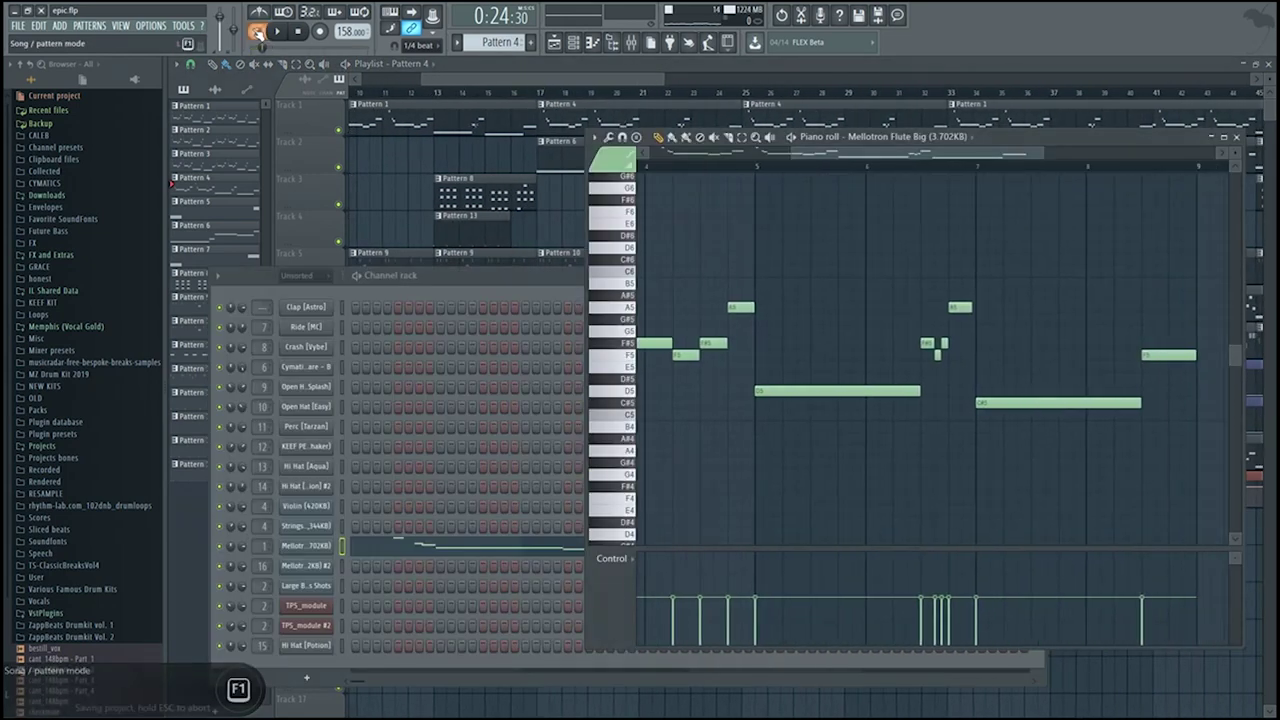
key("space")
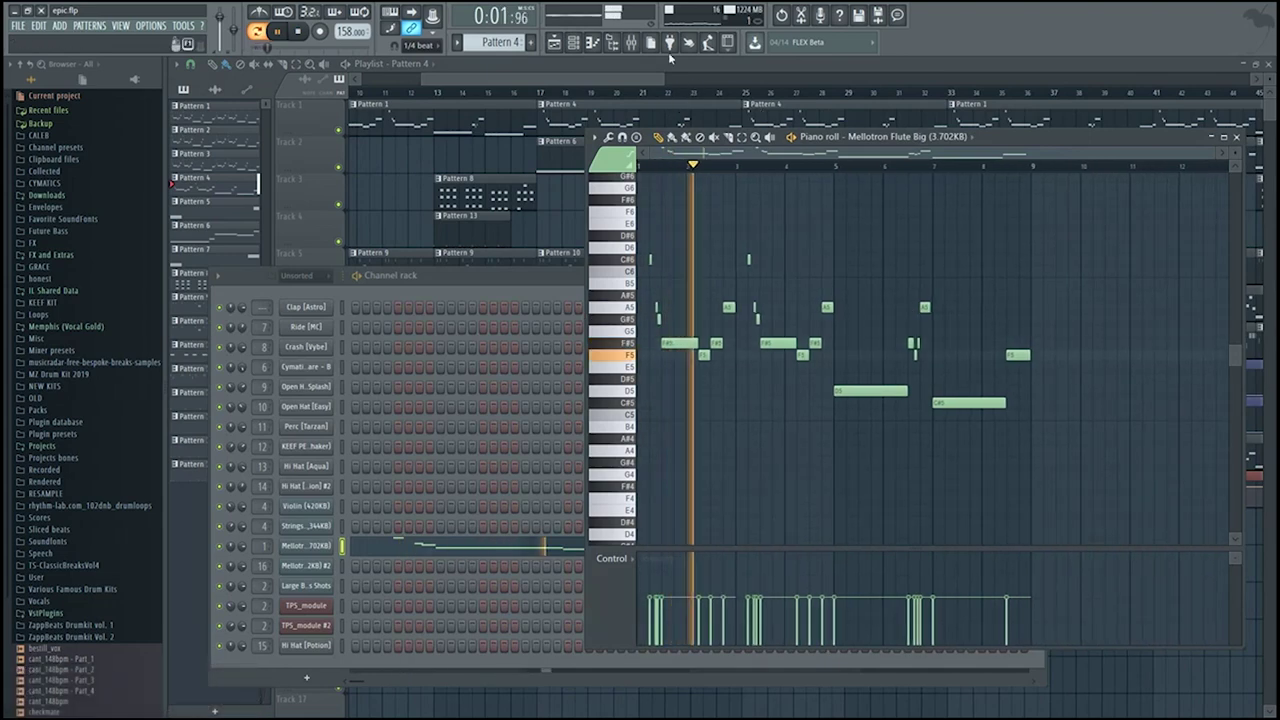
- Stop playback, open the Gross Beat effect on mixer track Insert 1, and move its window clear of the effect slots
key("F9")
left_click(548, 272)
key("space")
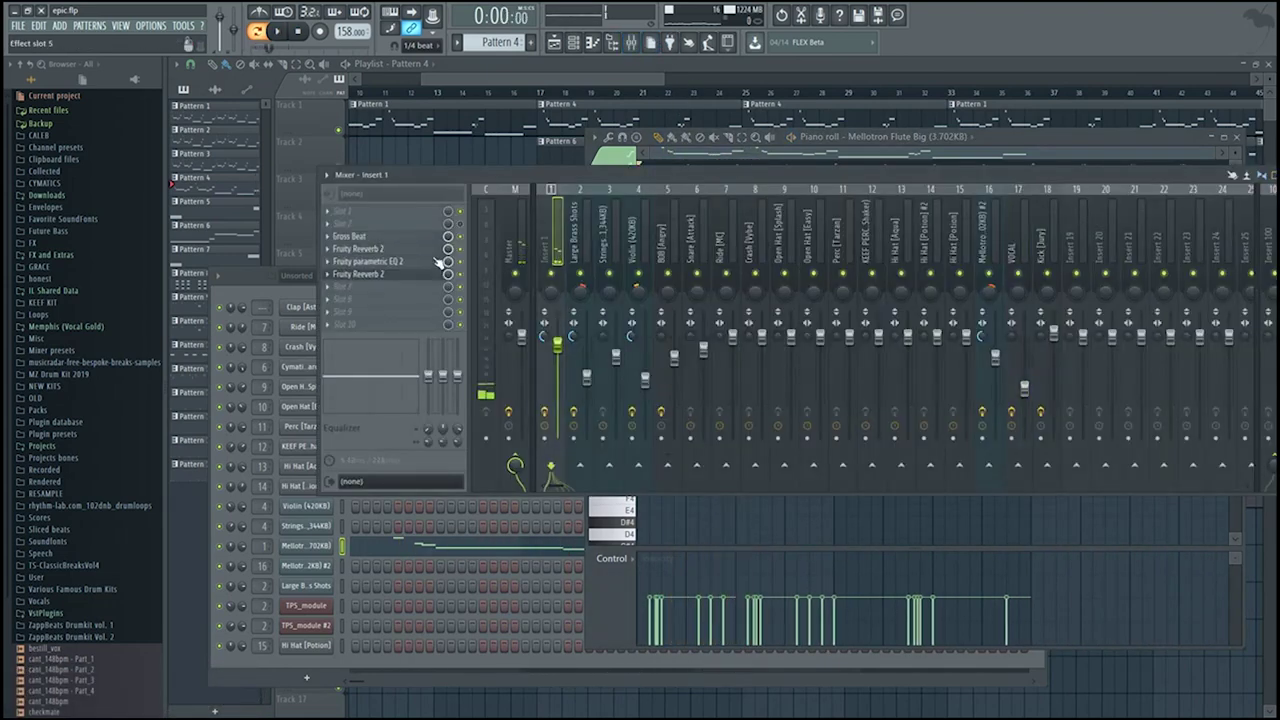
left_click(419, 237)
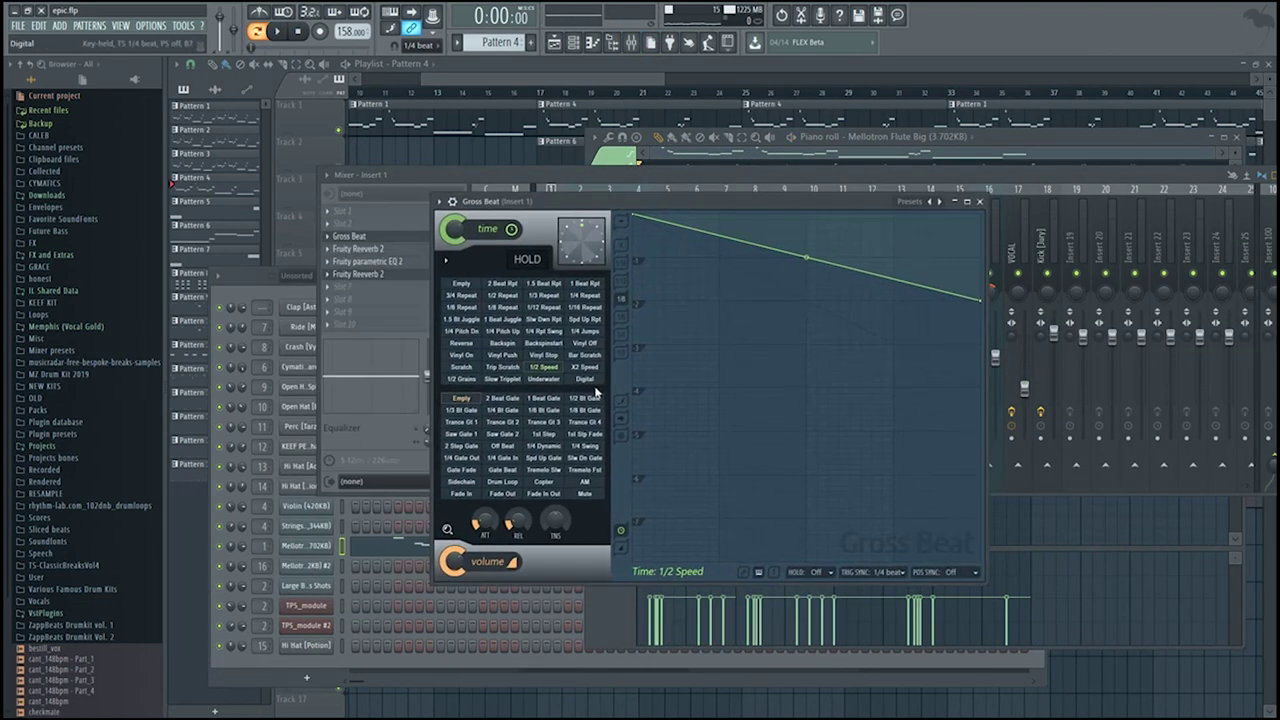
left_click_drag(519, 205, 575, 113)
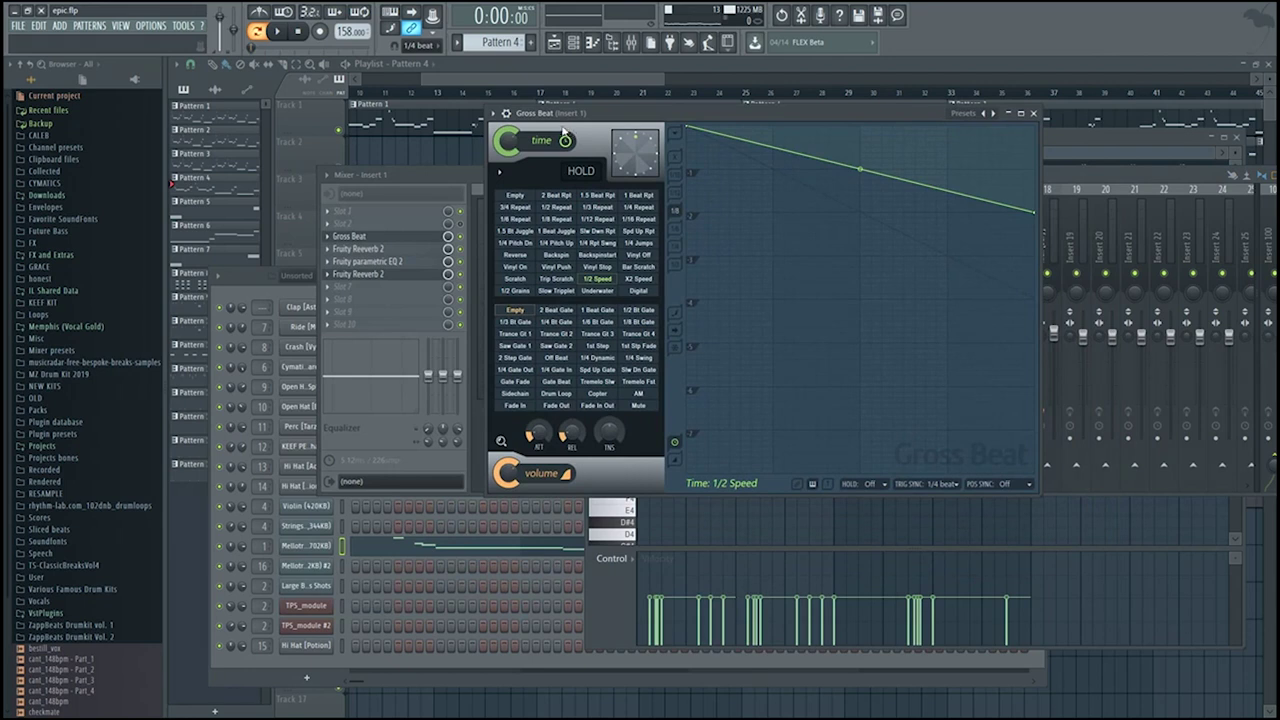
left_click_drag(552, 120, 536, 119)
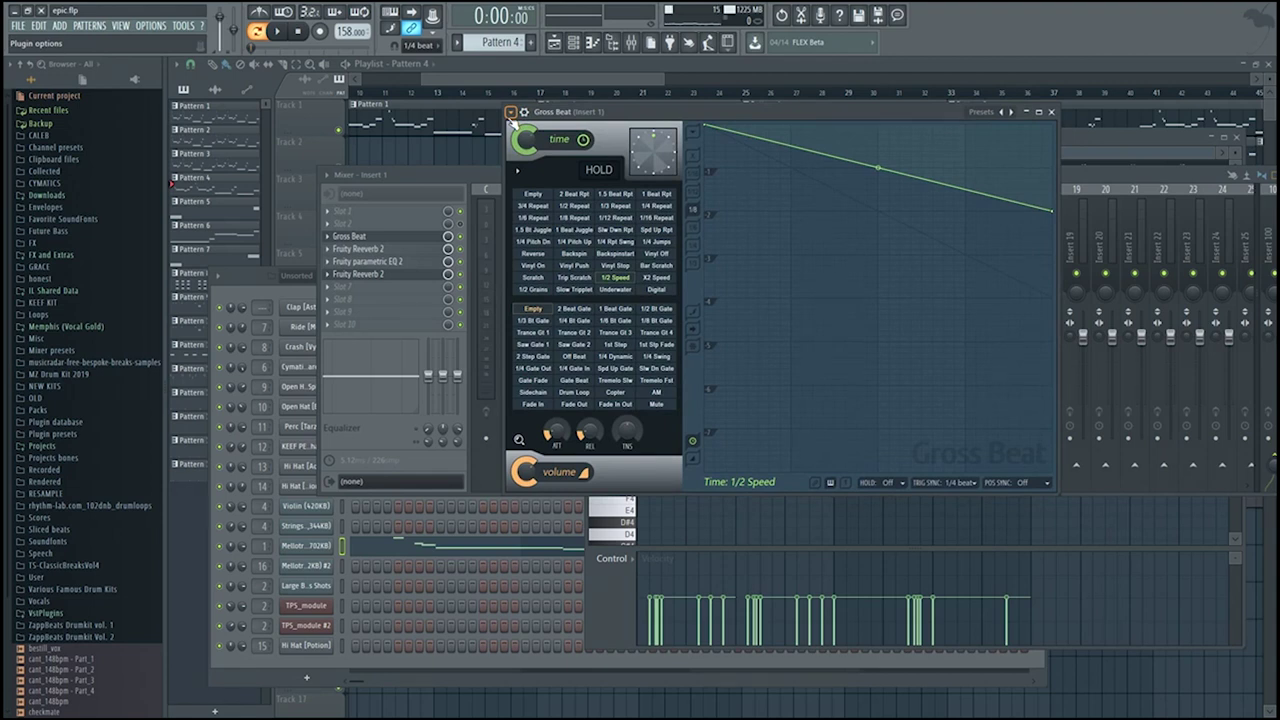
left_click_drag(520, 110, 590, 111)
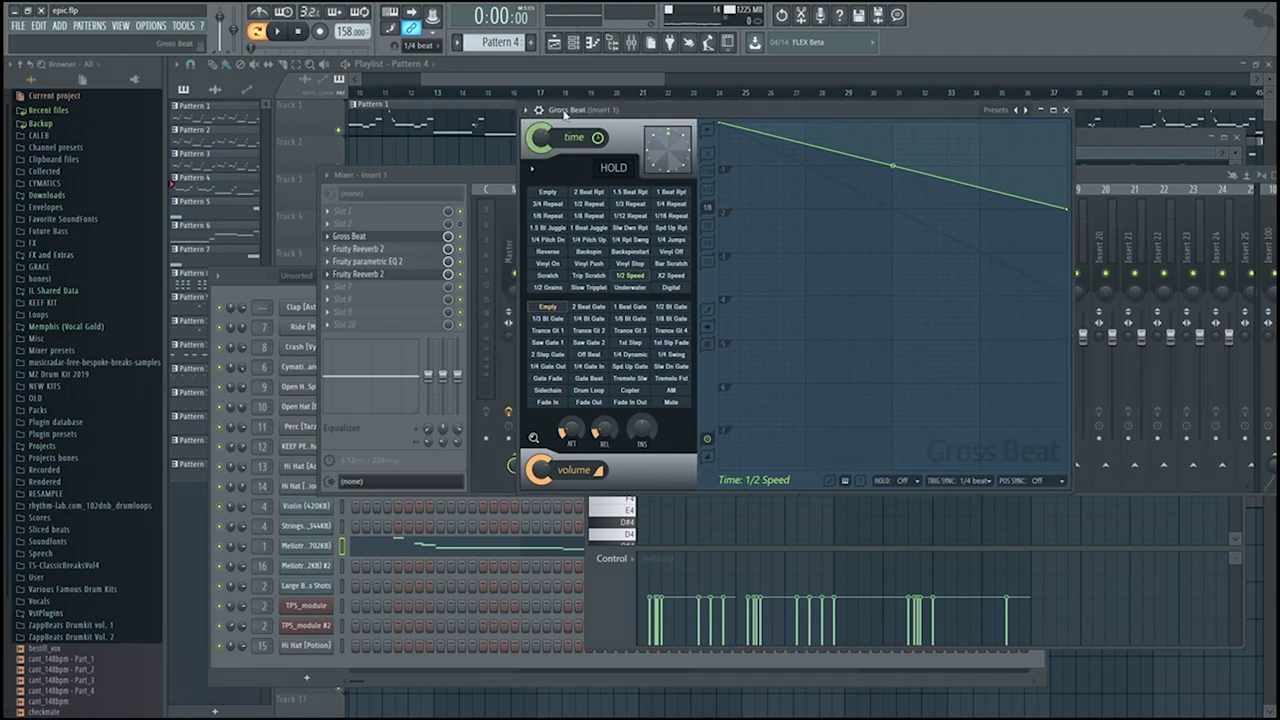
left_click_drag(631, 121, 665, 106)
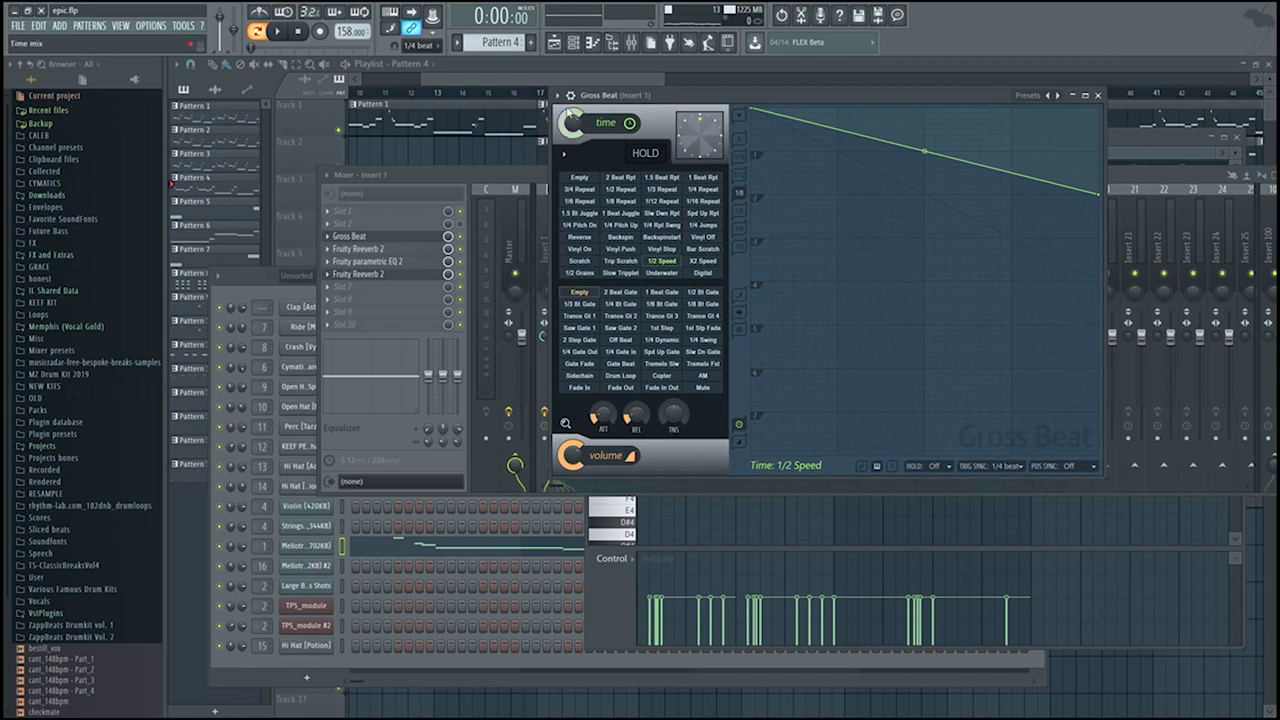
- Load Gross Beat's Momentary preset, select the 1/2 Speed time slot, and move the Fruity Reeverb 2 window below it
left_click(557, 95)
mouse_move(620, 134)
left_click(753, 161)
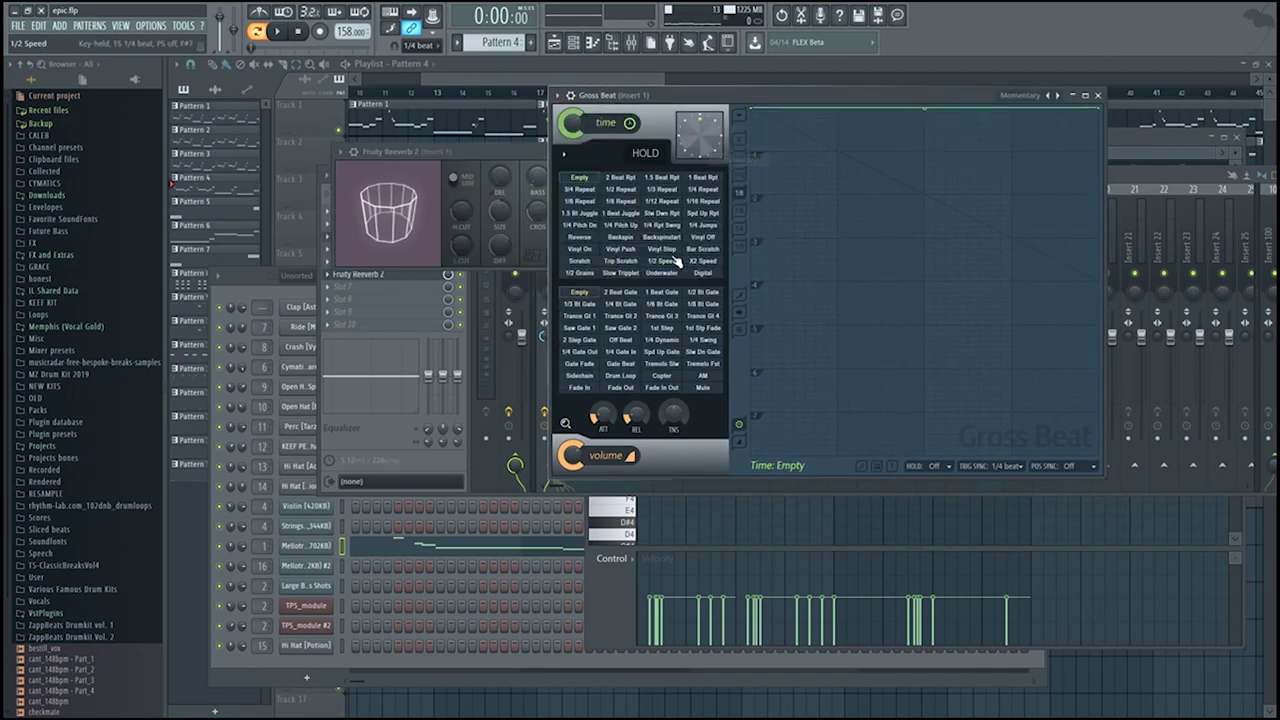
left_click(669, 261)
left_click(401, 159)
left_click_drag(401, 163, 496, 463)
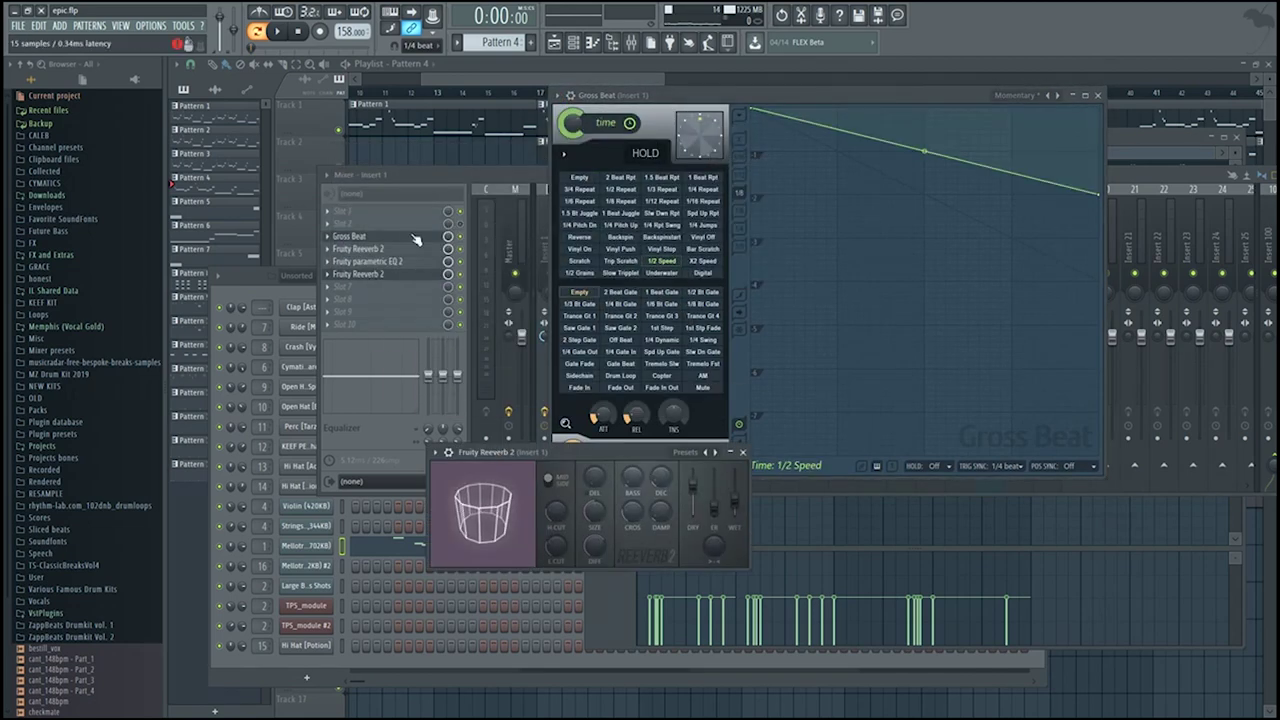
left_click(661, 262)
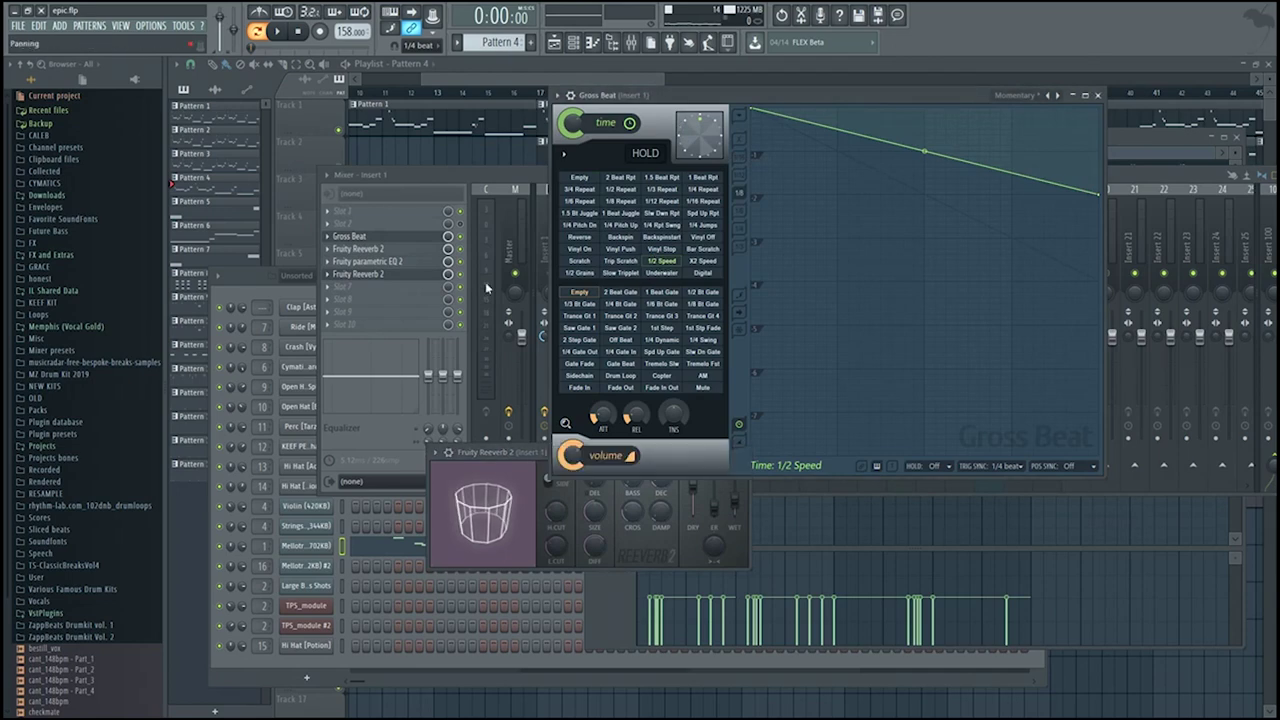
- Return the playhead to bar 17 in song mode and open both Fruity Reeverb 2 effects on Insert 1
left_click(463, 175)
left_click(621, 69)
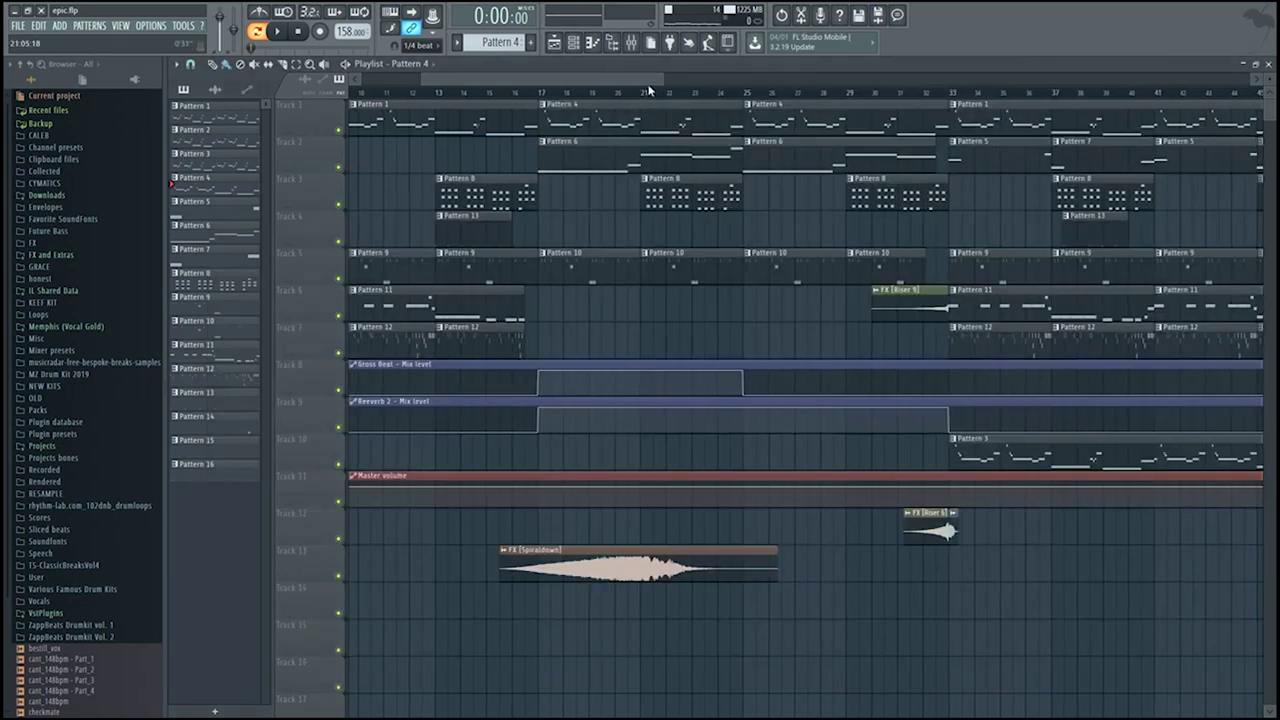
left_click(539, 94)
left_click(636, 43)
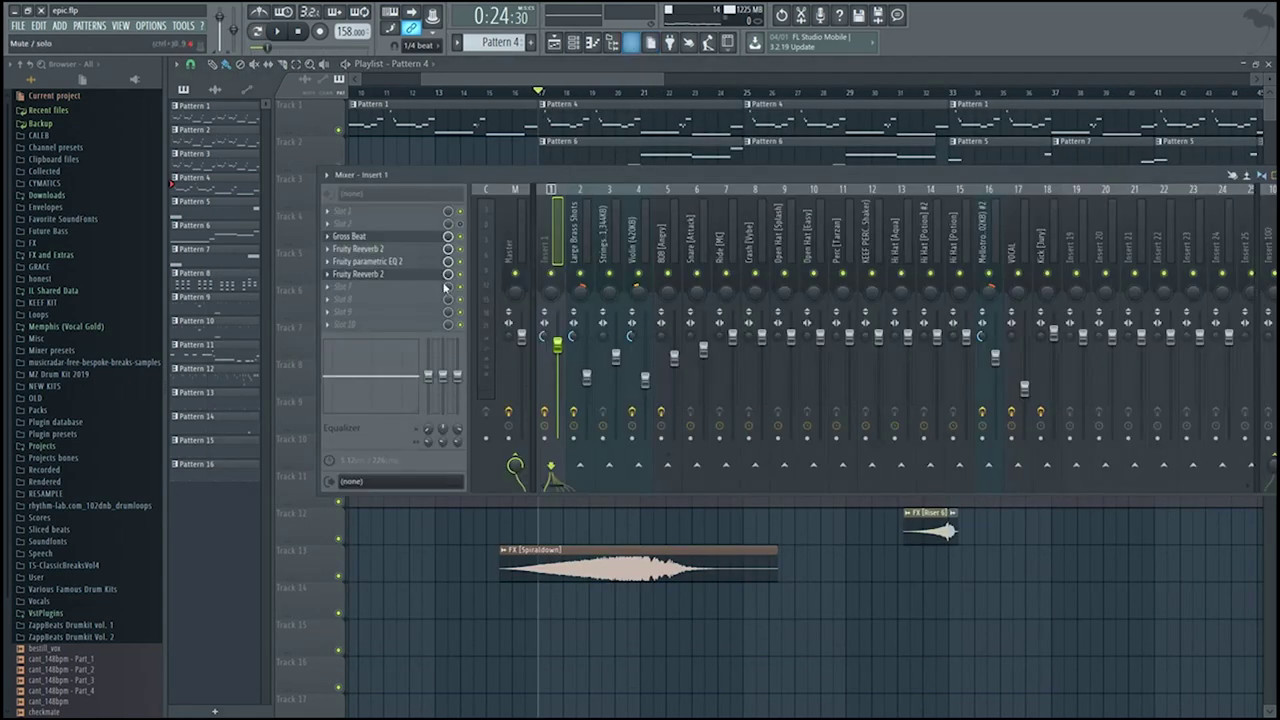
left_click(395, 275)
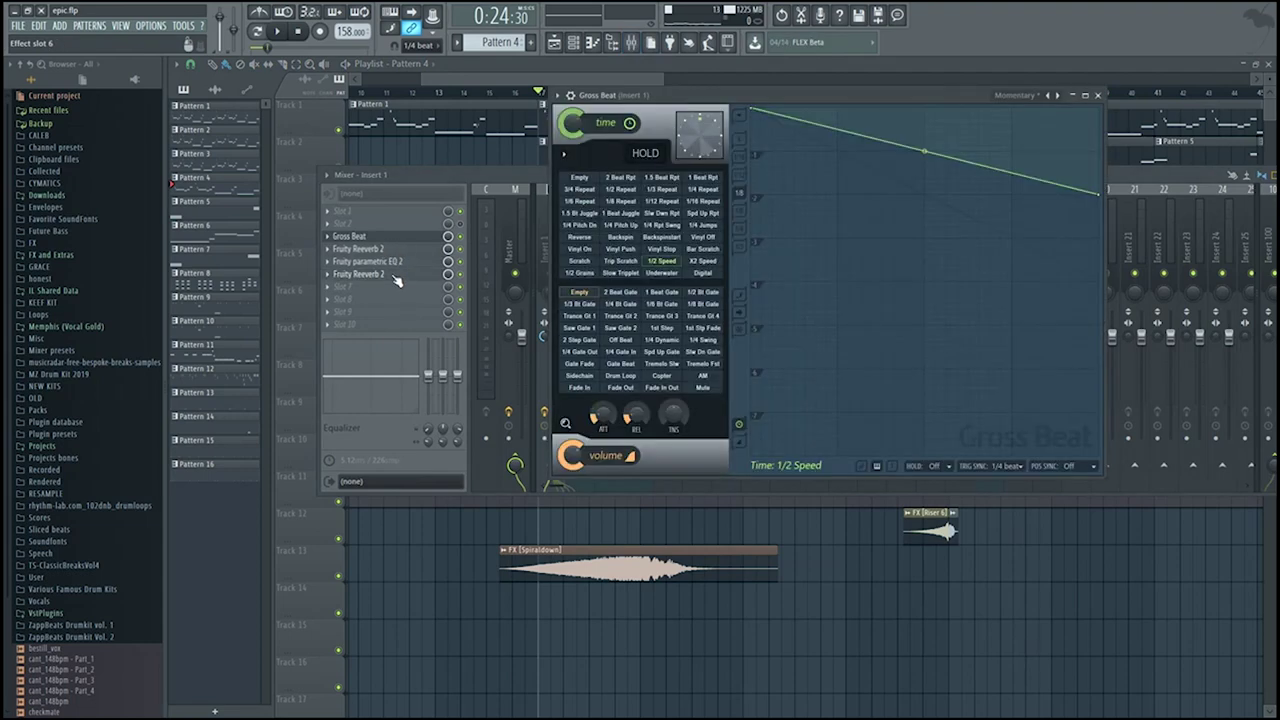
left_click_drag(549, 446, 653, 188)
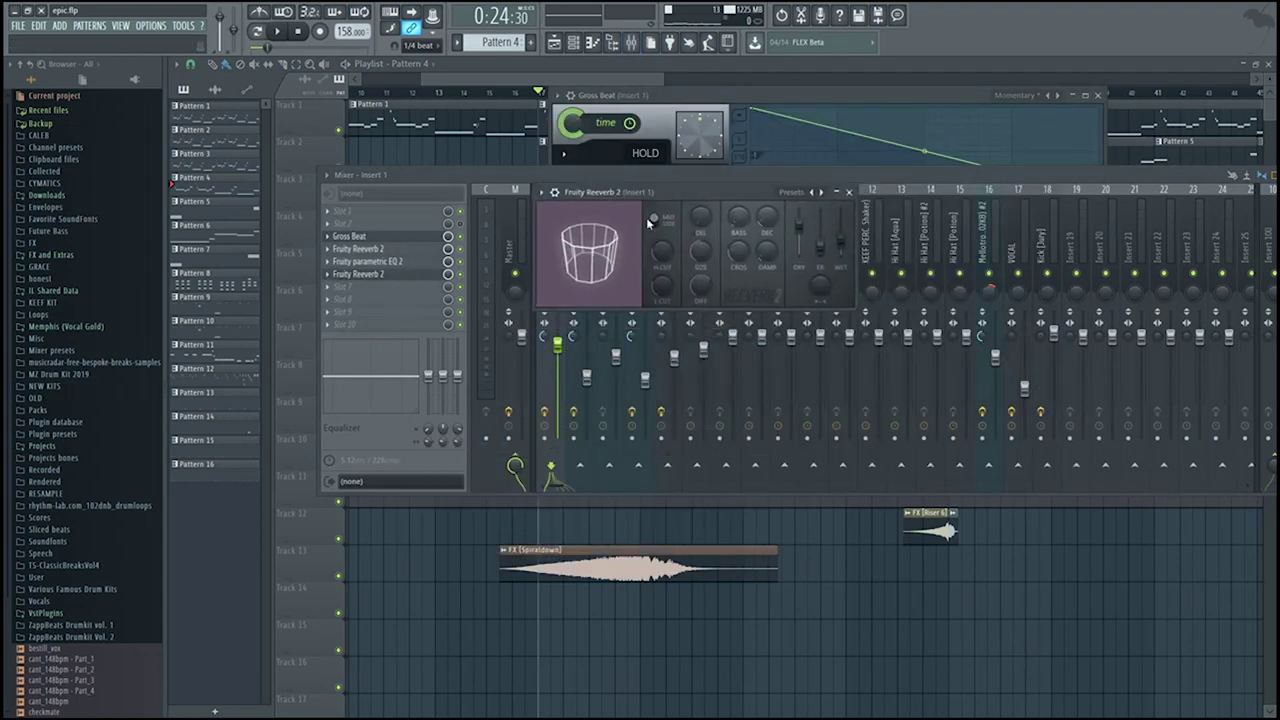
left_click(398, 250)
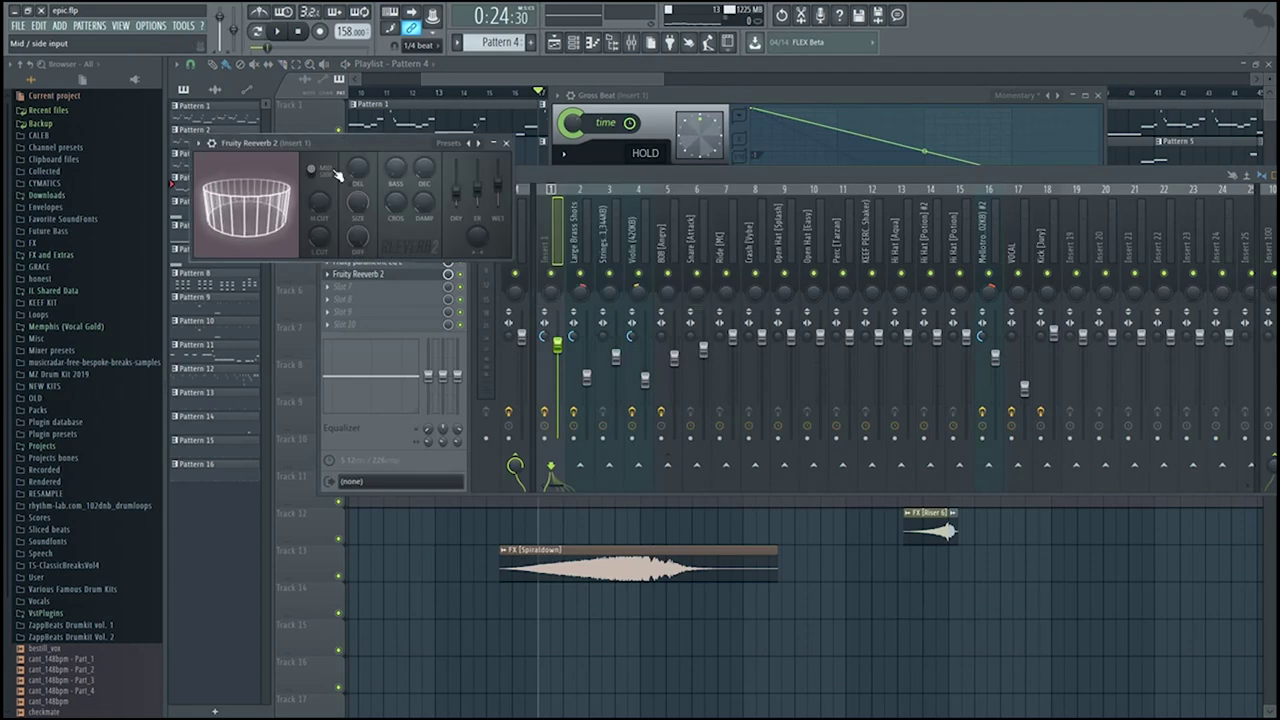
left_click_drag(321, 141, 804, 145)
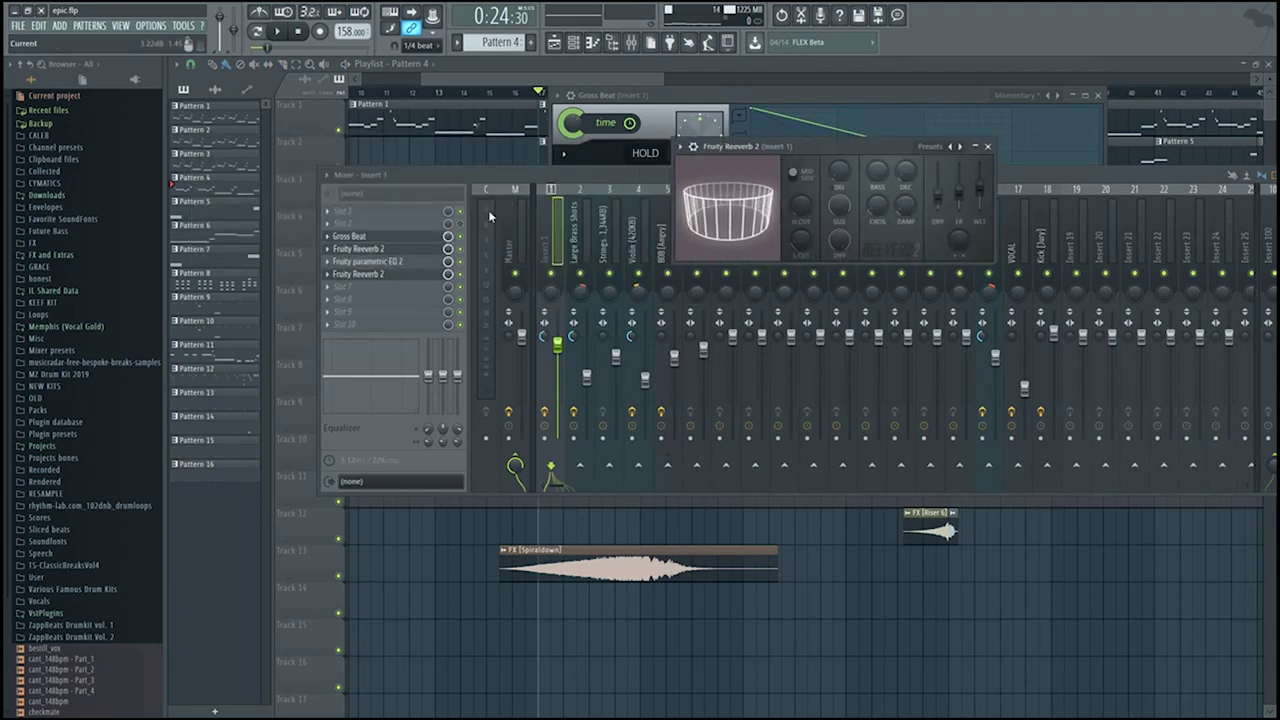
- Close the mixer and effect windows and inspect the Gross Beat and Reeverb 2 mix level automation at bar 17
key("F12")
scroll(543, 434, "up", 5)
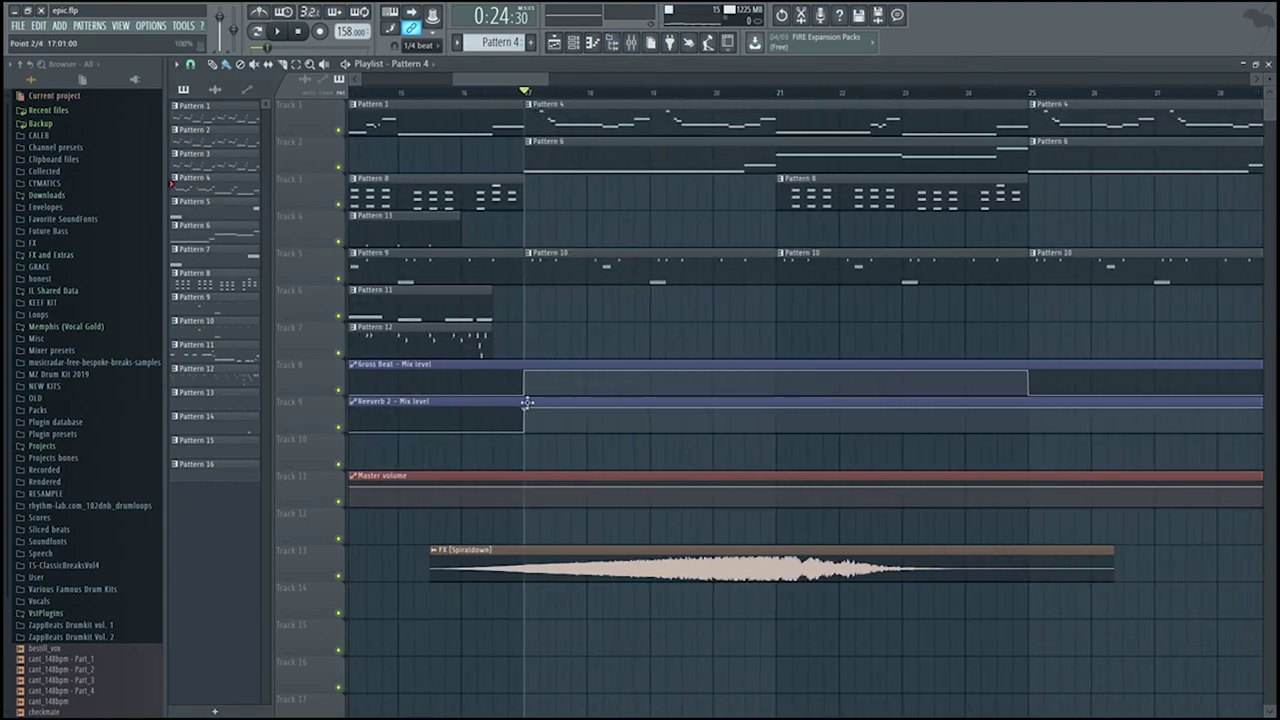
scroll(548, 231, "up", 4)
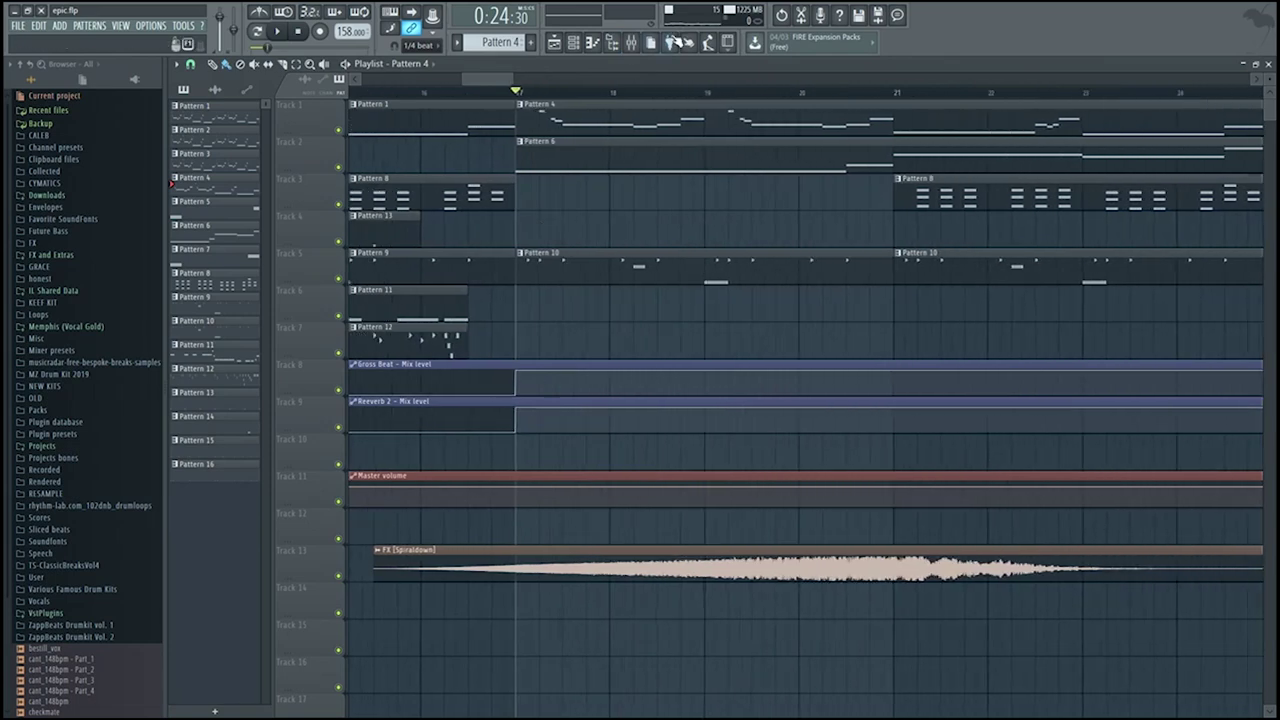
- Reopen the mixer and bring up Insert 1's Fruity Reeverb 2 in slot 4, leaving its plugin options unchanged
key("F9")
left_click(362, 250)
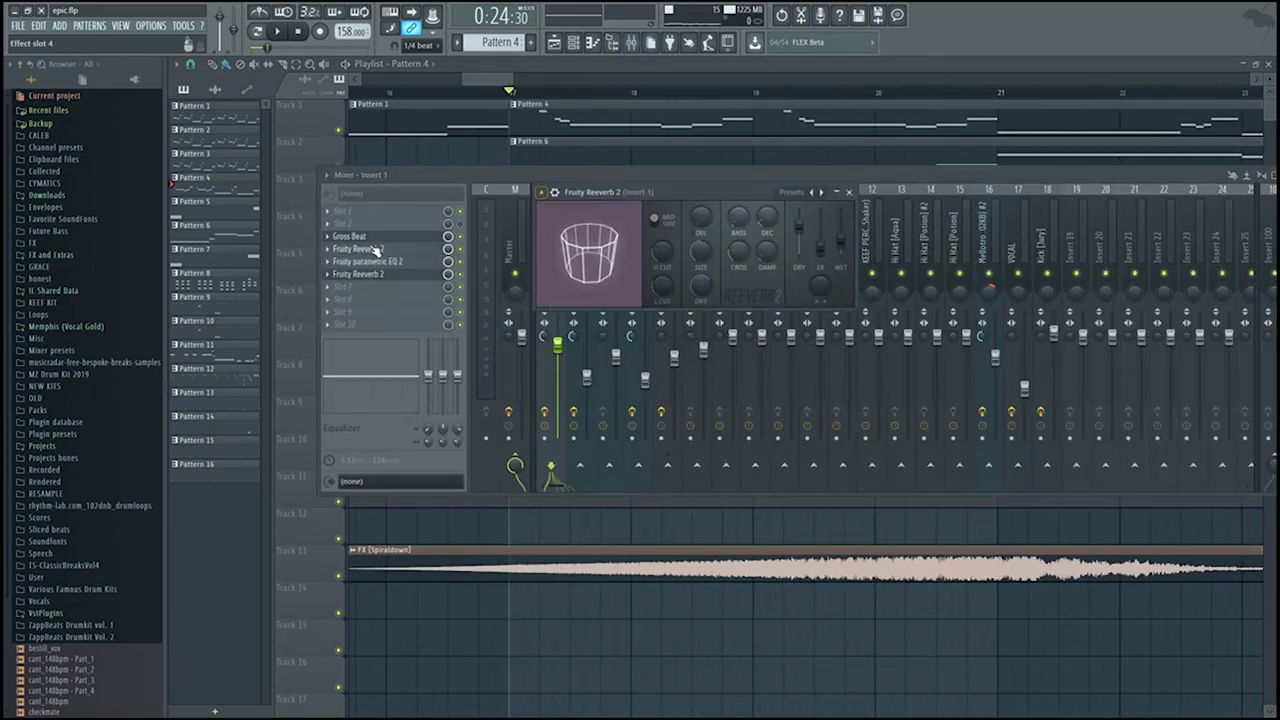
left_click(374, 250)
left_click(680, 147)
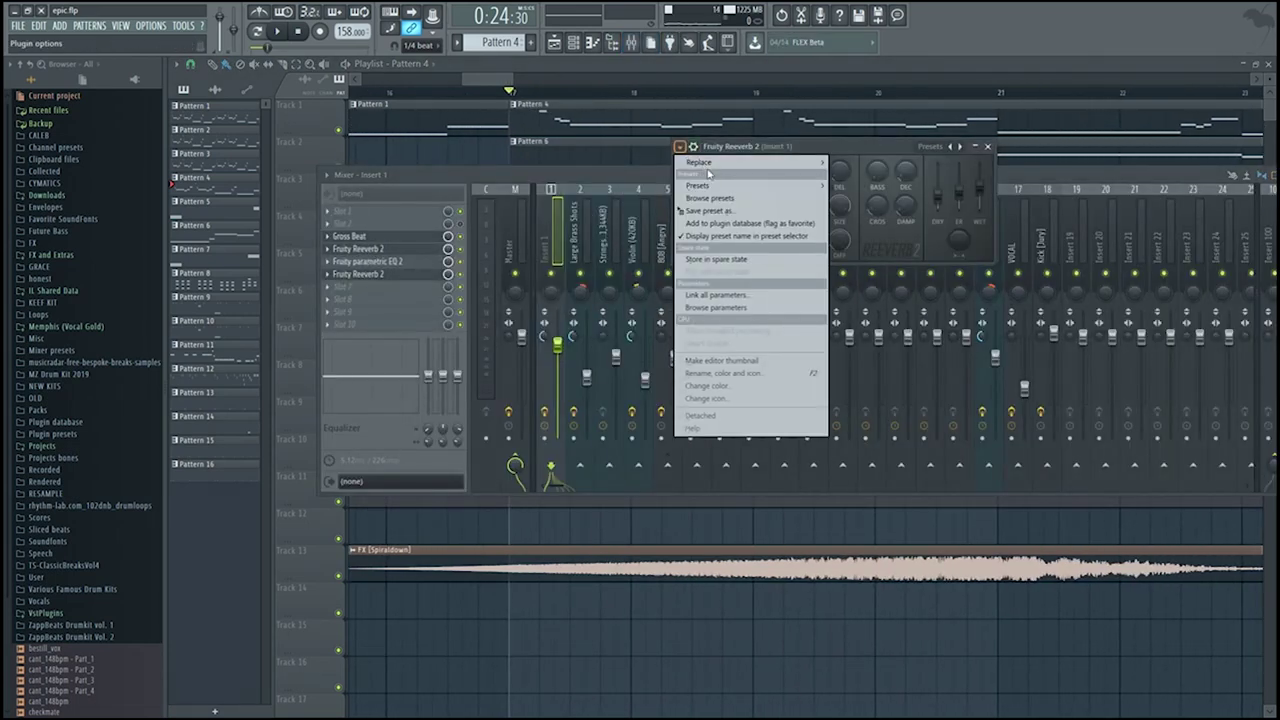
left_click(829, 147)
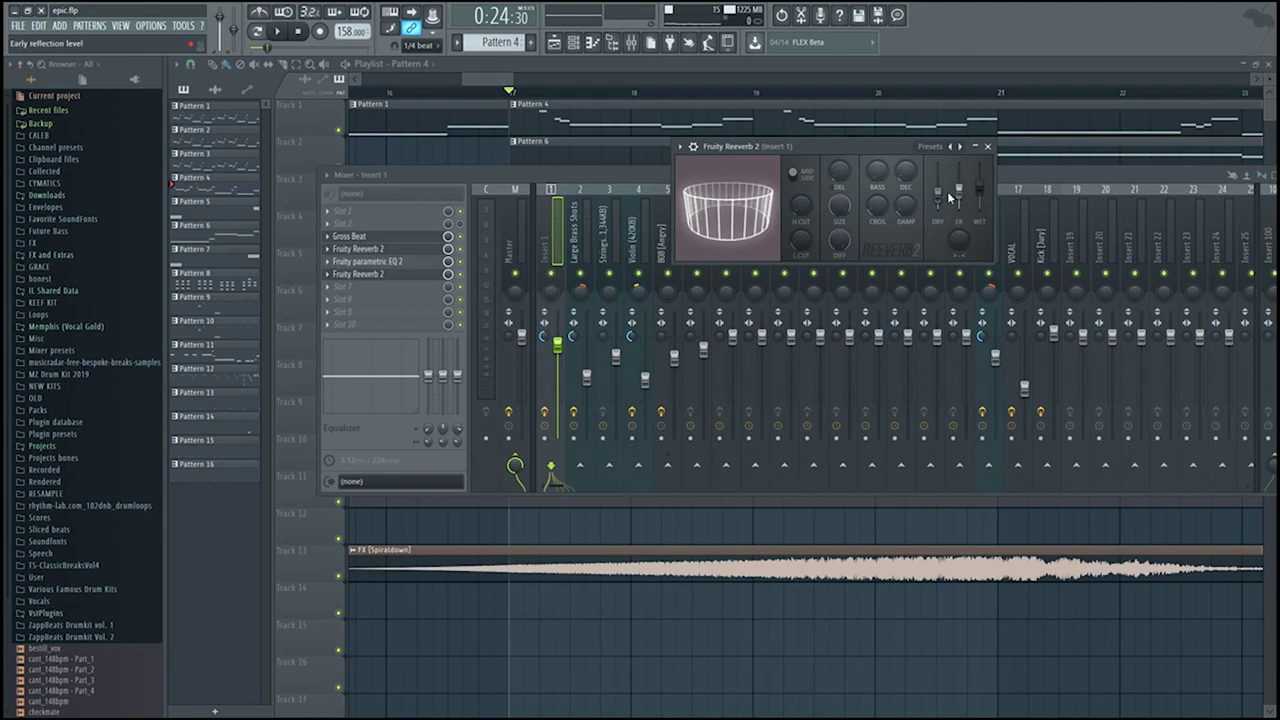
- Play the arrangement from bar 17 twice while adjusting the dry and wet levels of Insert 1's Fruity Reeverb 2
key("space")
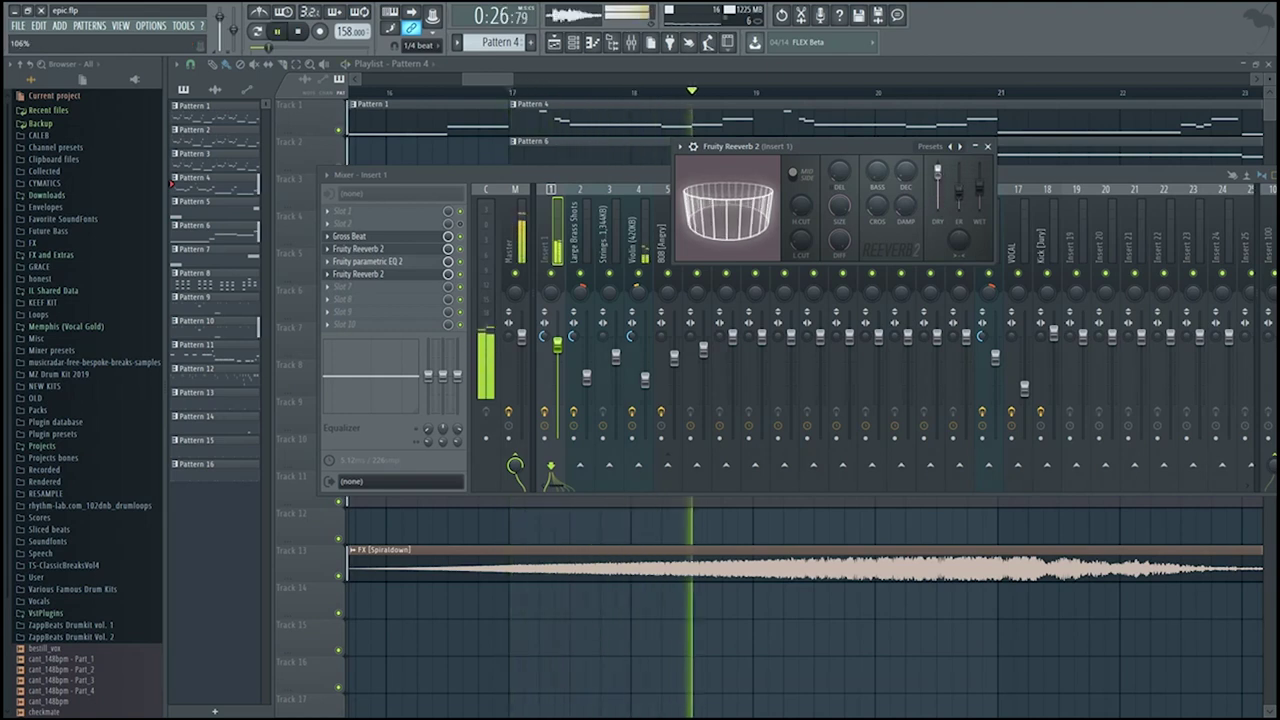
key("space")
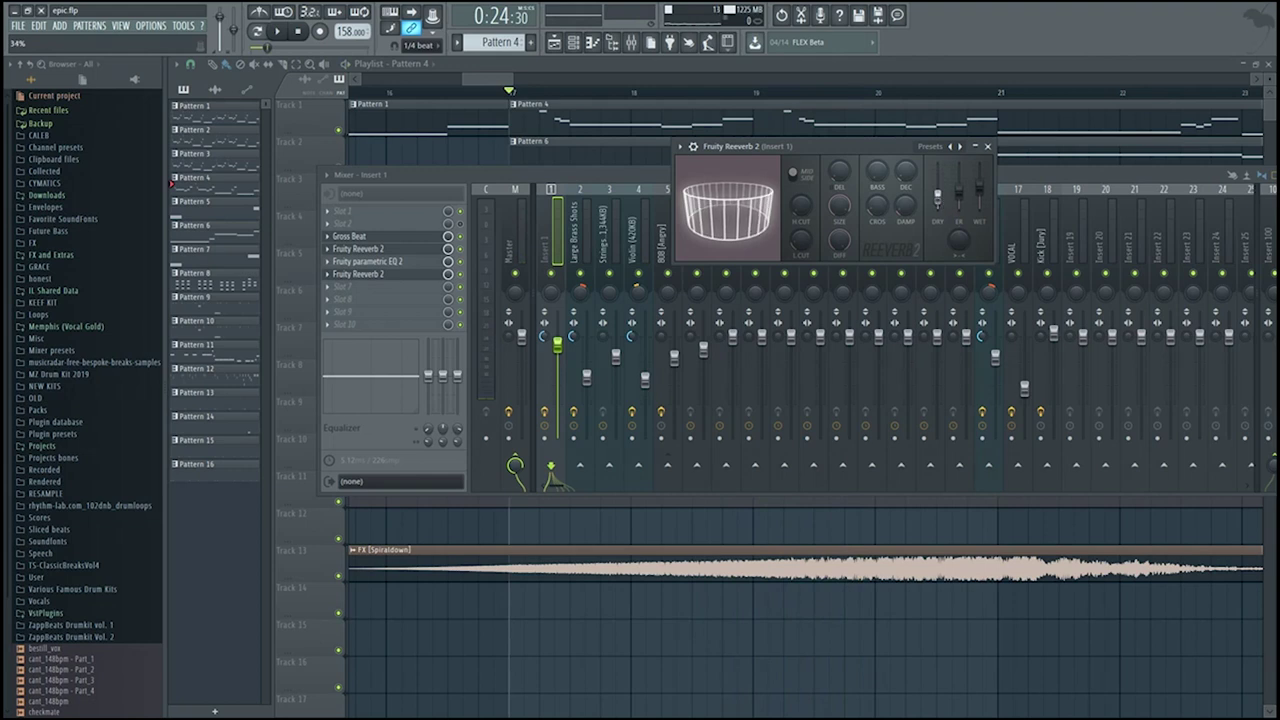
key("space")
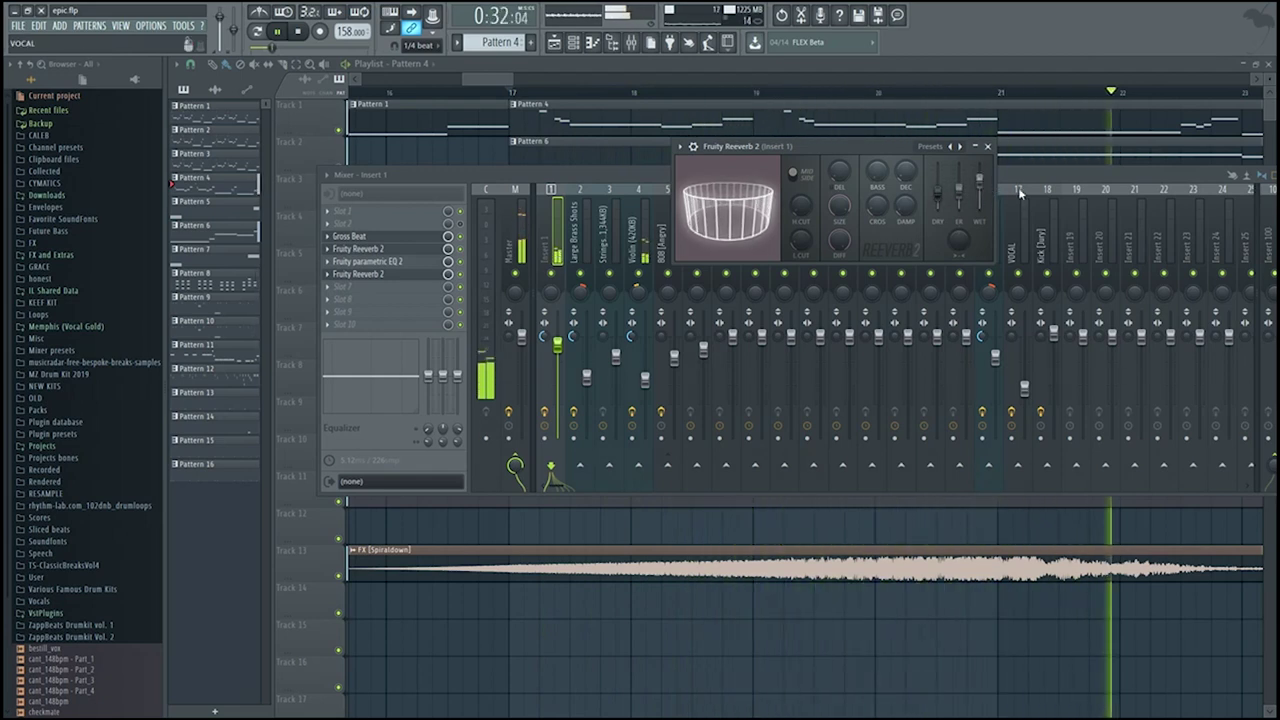
- Save the project, bring the playlist in front of the mixer, and stop playback
key("ctrl+s")
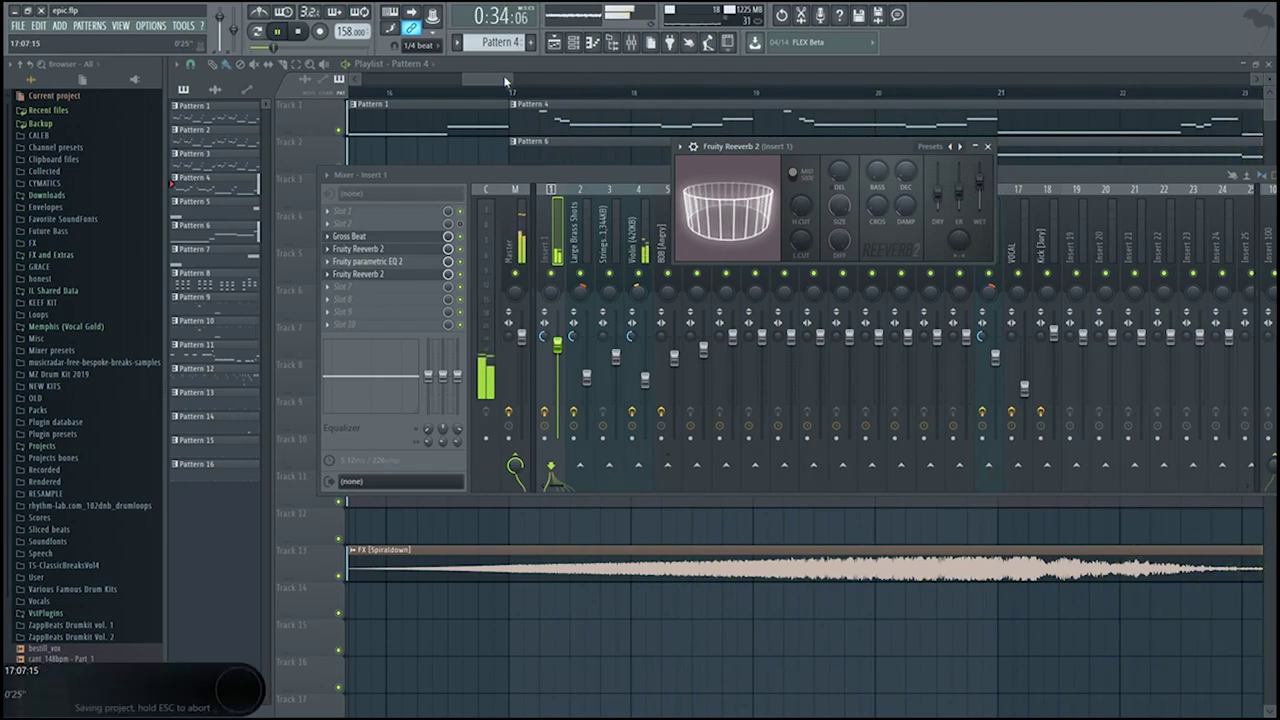
left_click(505, 82)
scroll(517, 262, "down", 5)
key("space")
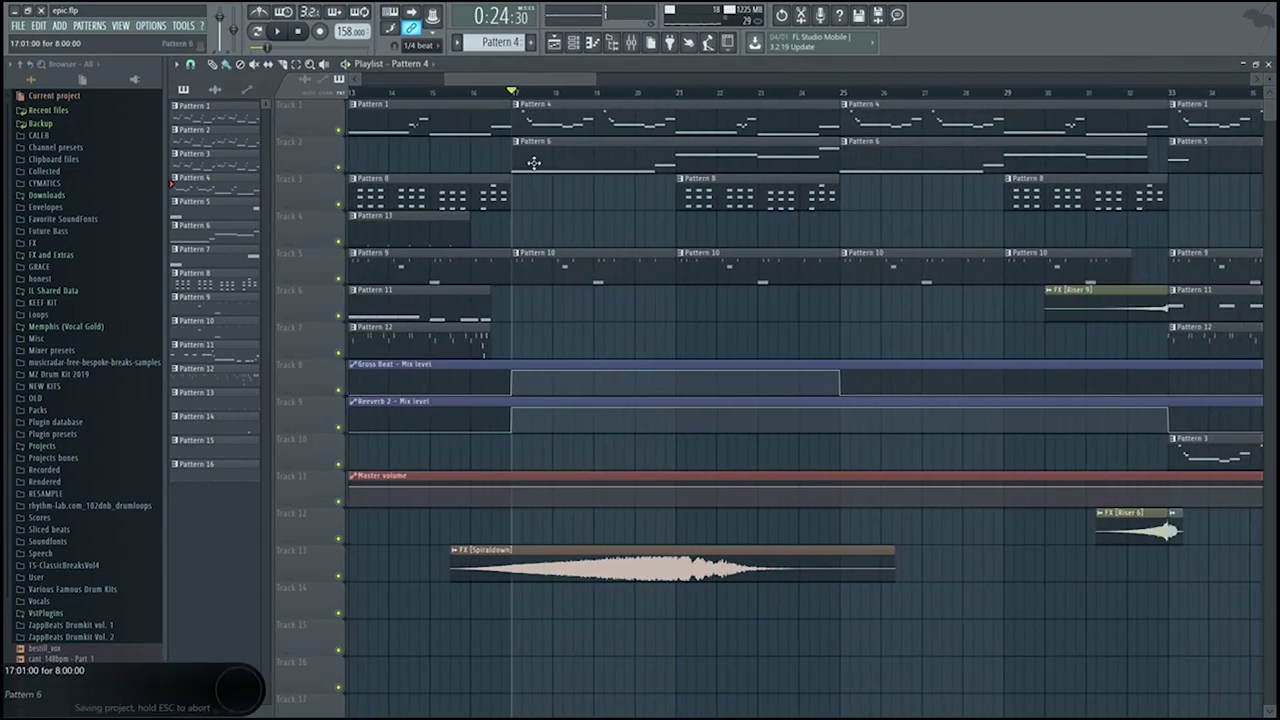
- Inspect Pattern 6's strings notes in the piano roll and view the Violin and Strings Beautiful Lyrical soundfont instruments
double_click(532, 160)
left_click(384, 528)
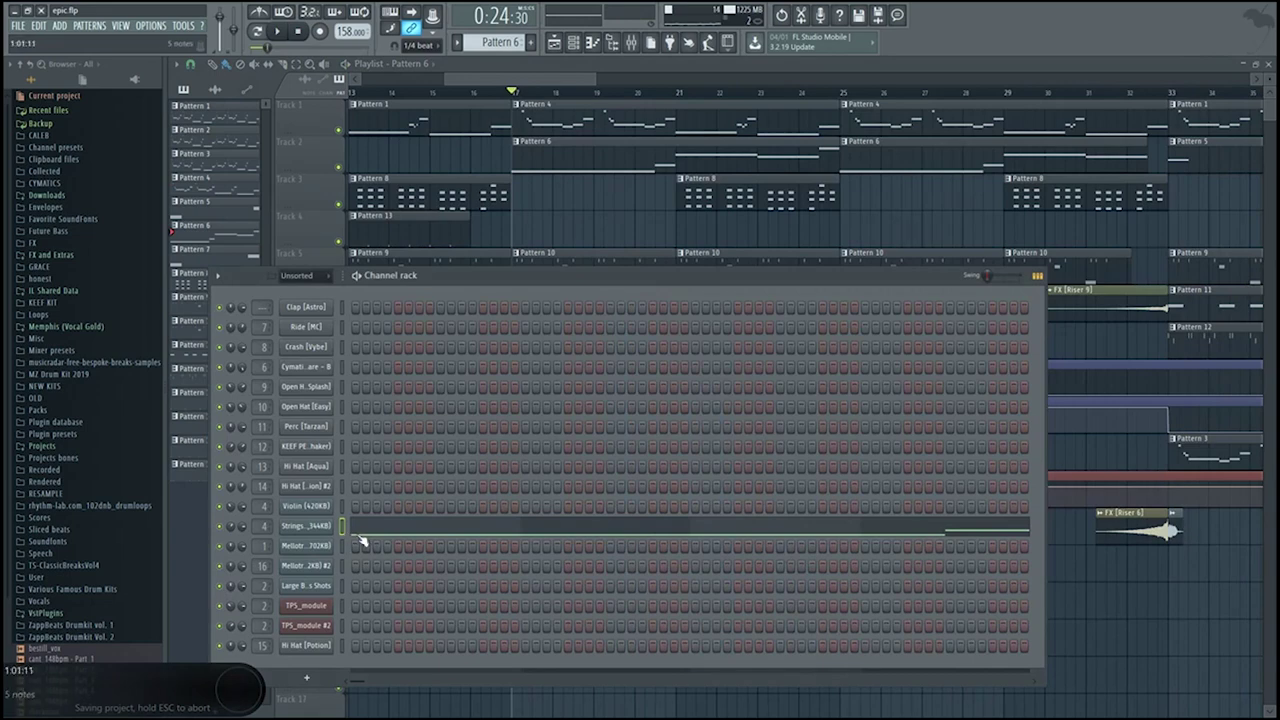
left_click(360, 533)
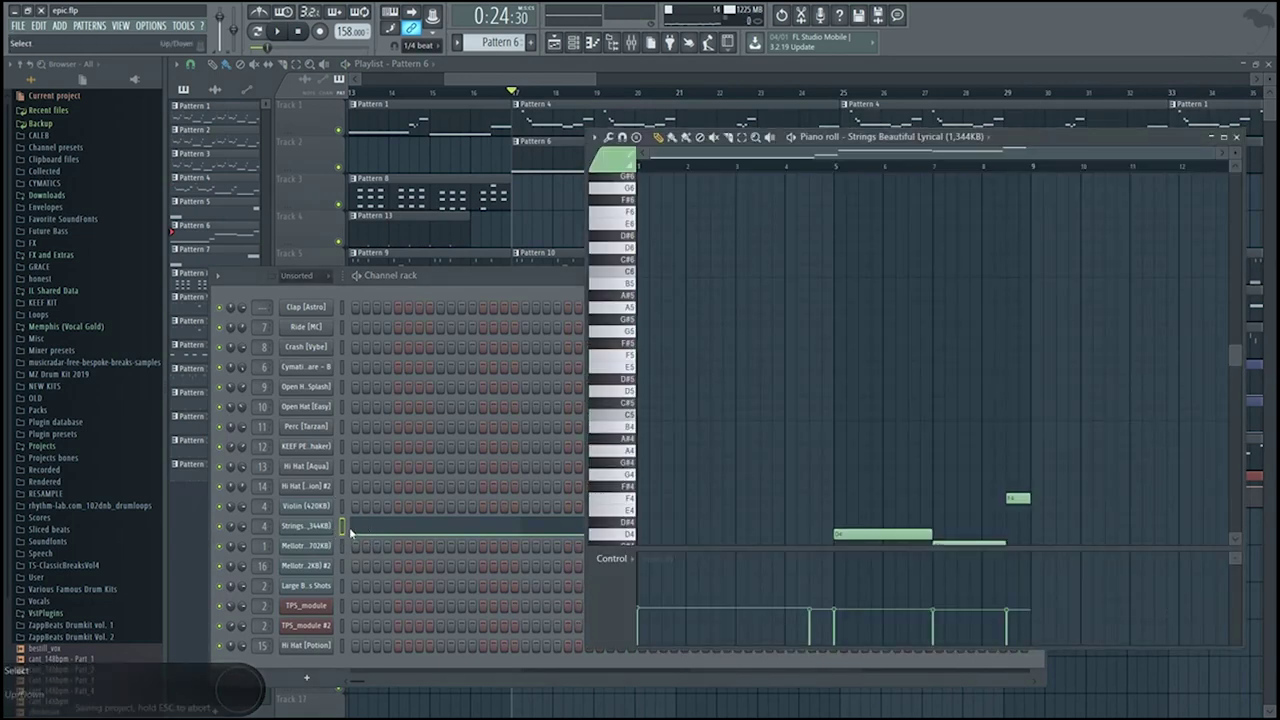
left_click(306, 526)
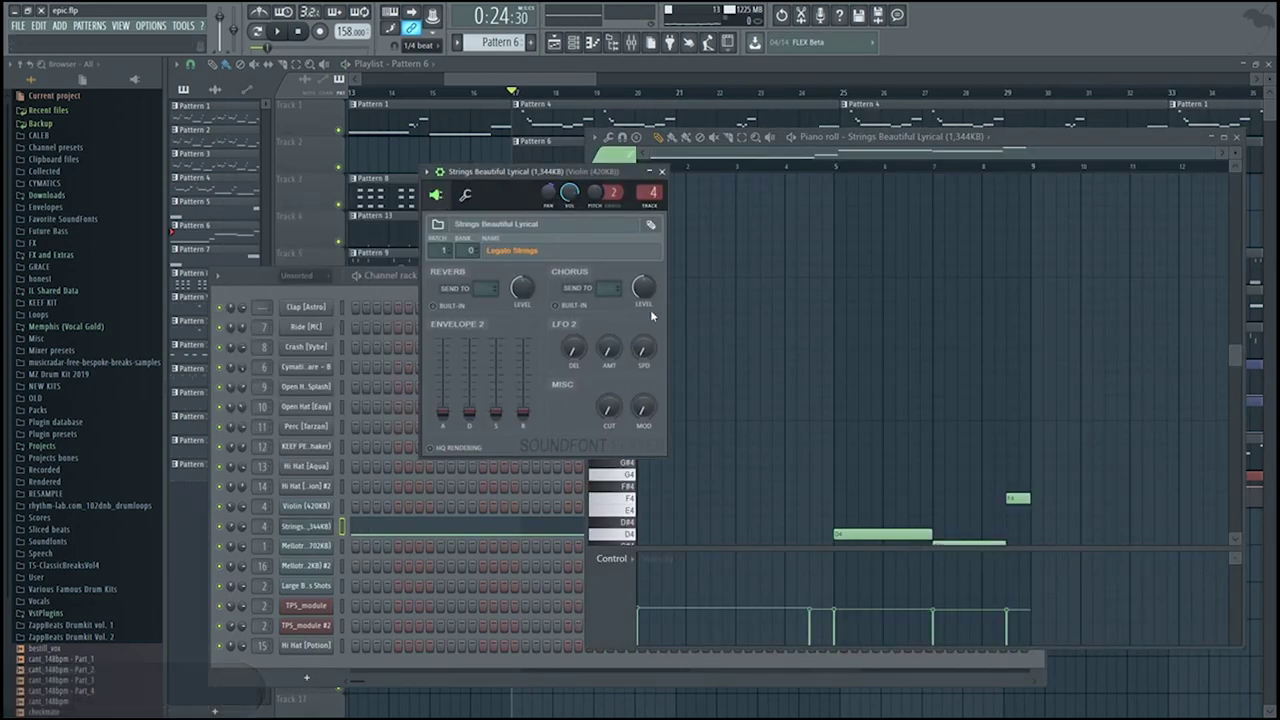
left_click(307, 507)
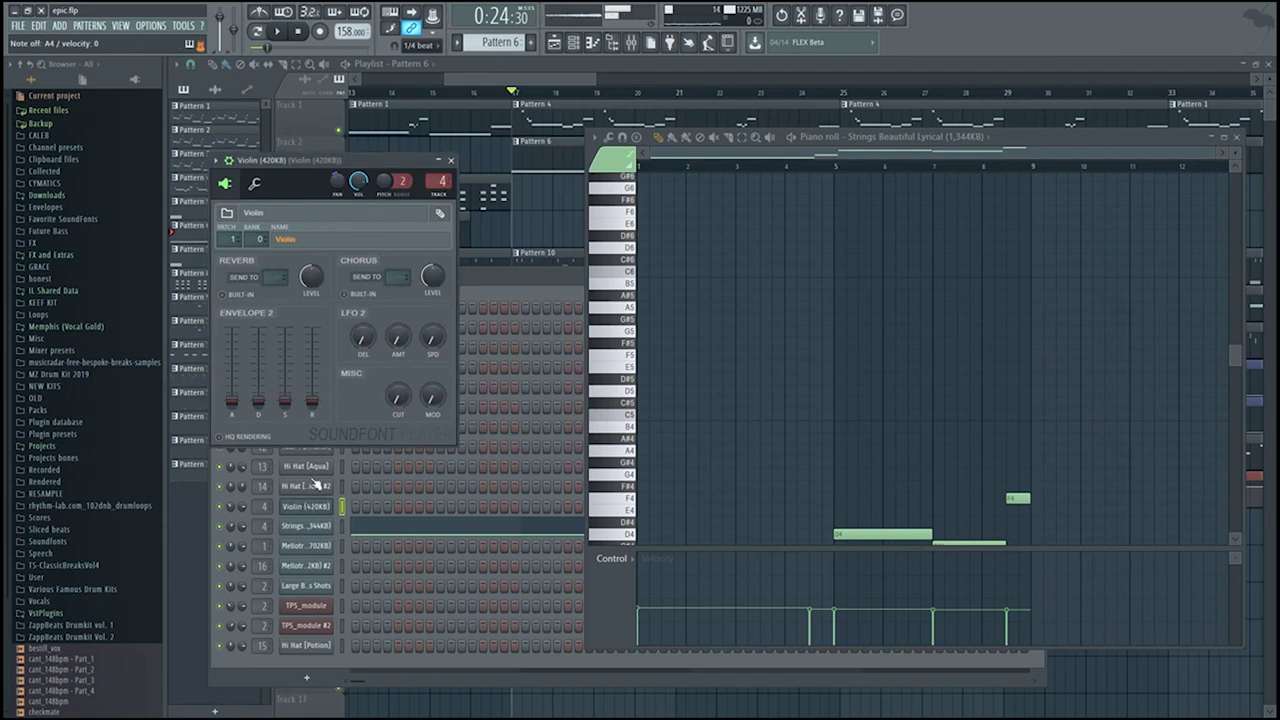
left_click(325, 528)
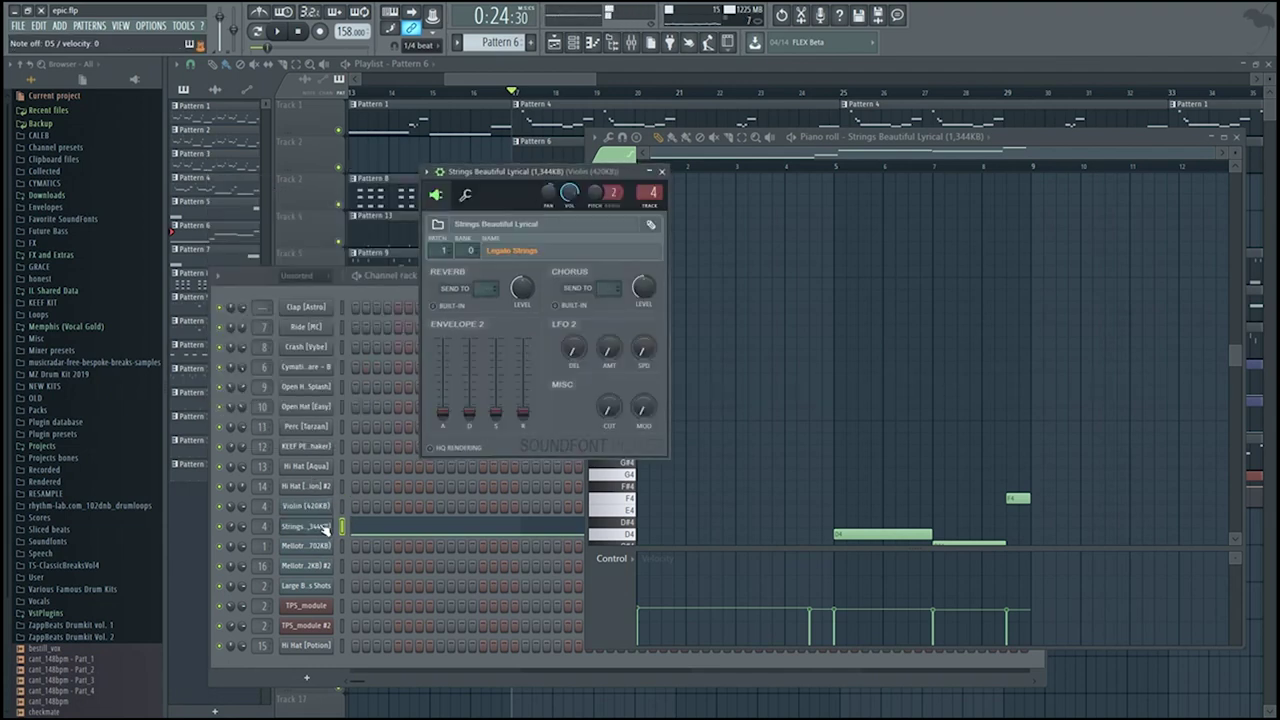
left_click(723, 156)
scroll(766, 380, "down", 5)
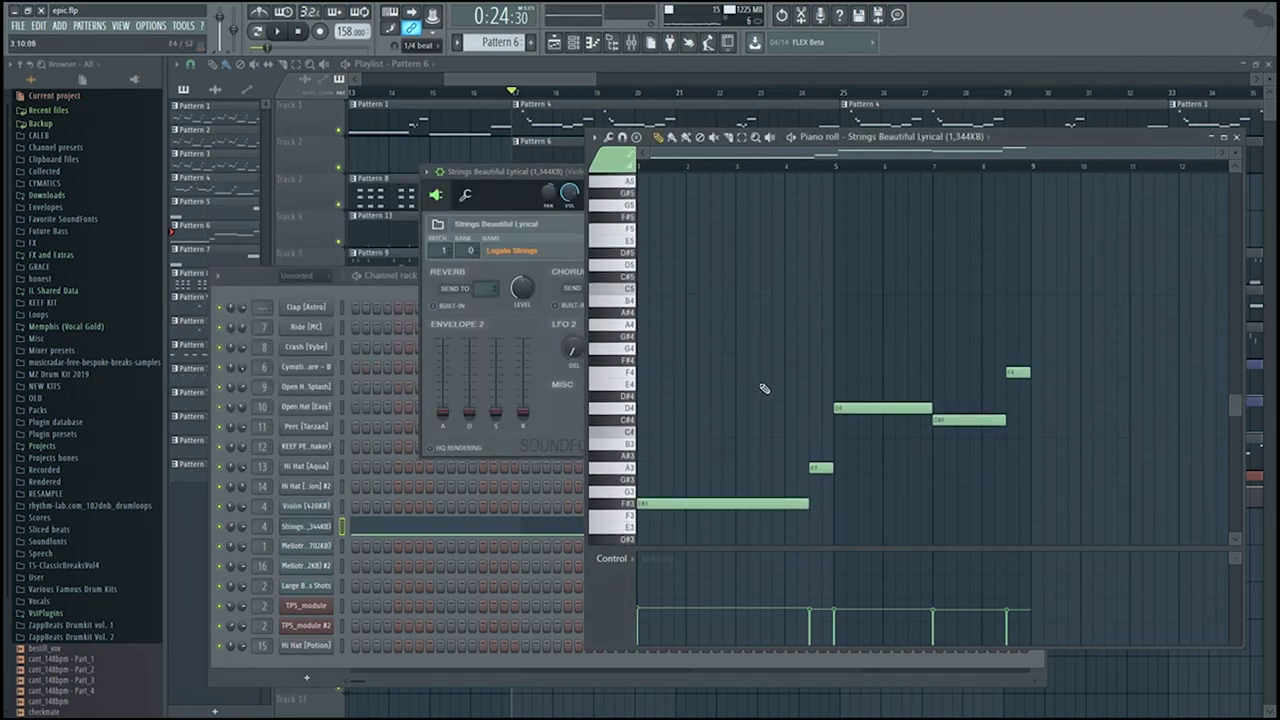
- Return to the playlist, move the playhead to bar 21, and play a short part of the arrangement
left_click(568, 82)
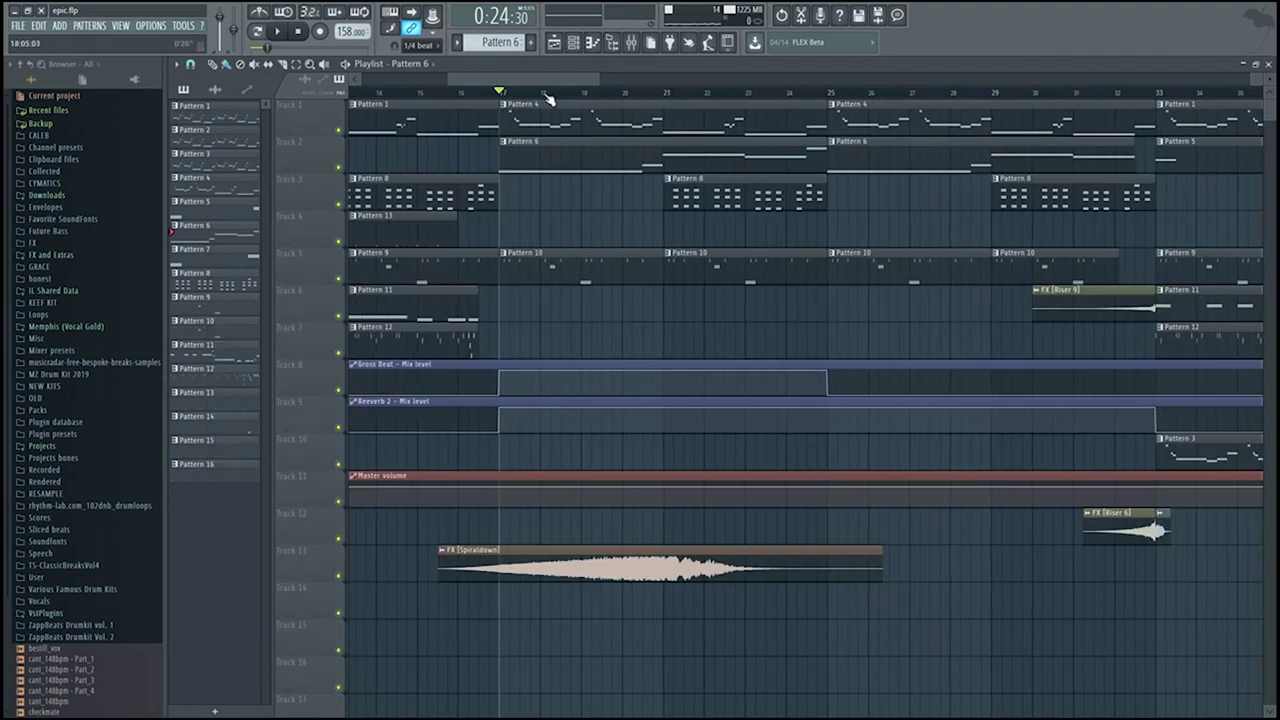
scroll(576, 206, "down", 5)
scroll(600, 321, "down", 3)
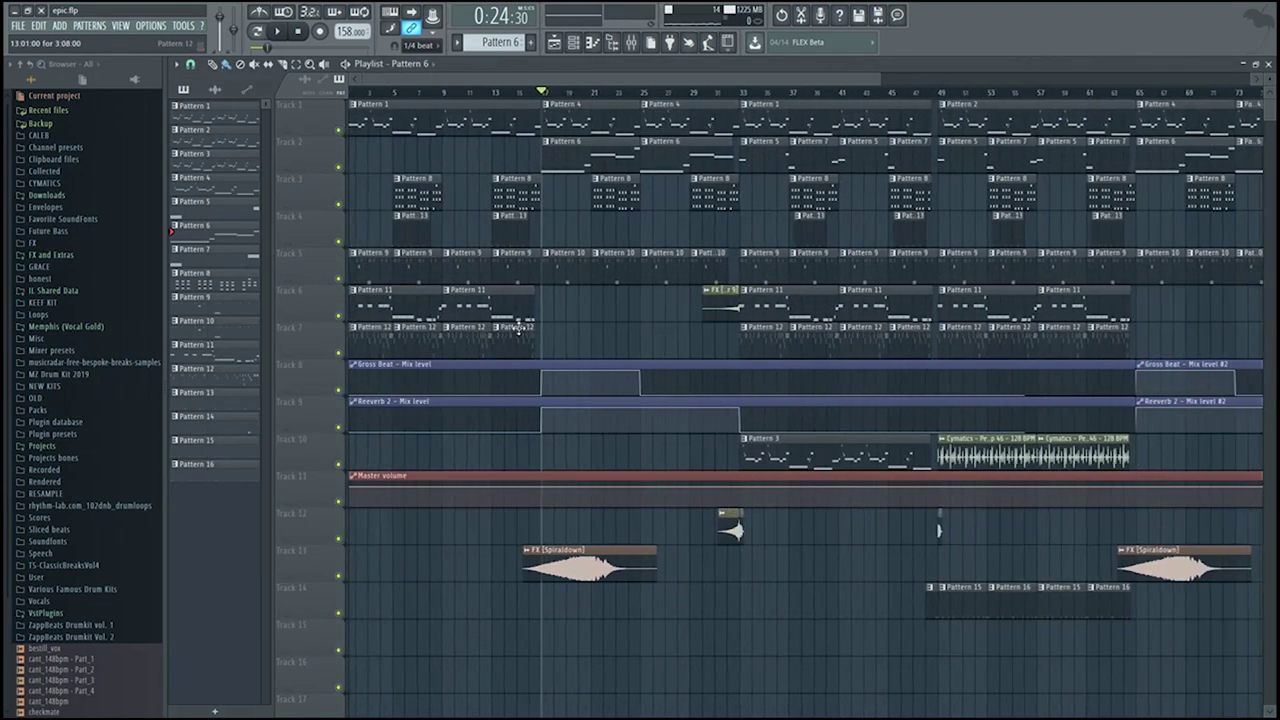
scroll(448, 287, "up", 4)
scroll(603, 170, "up", 3)
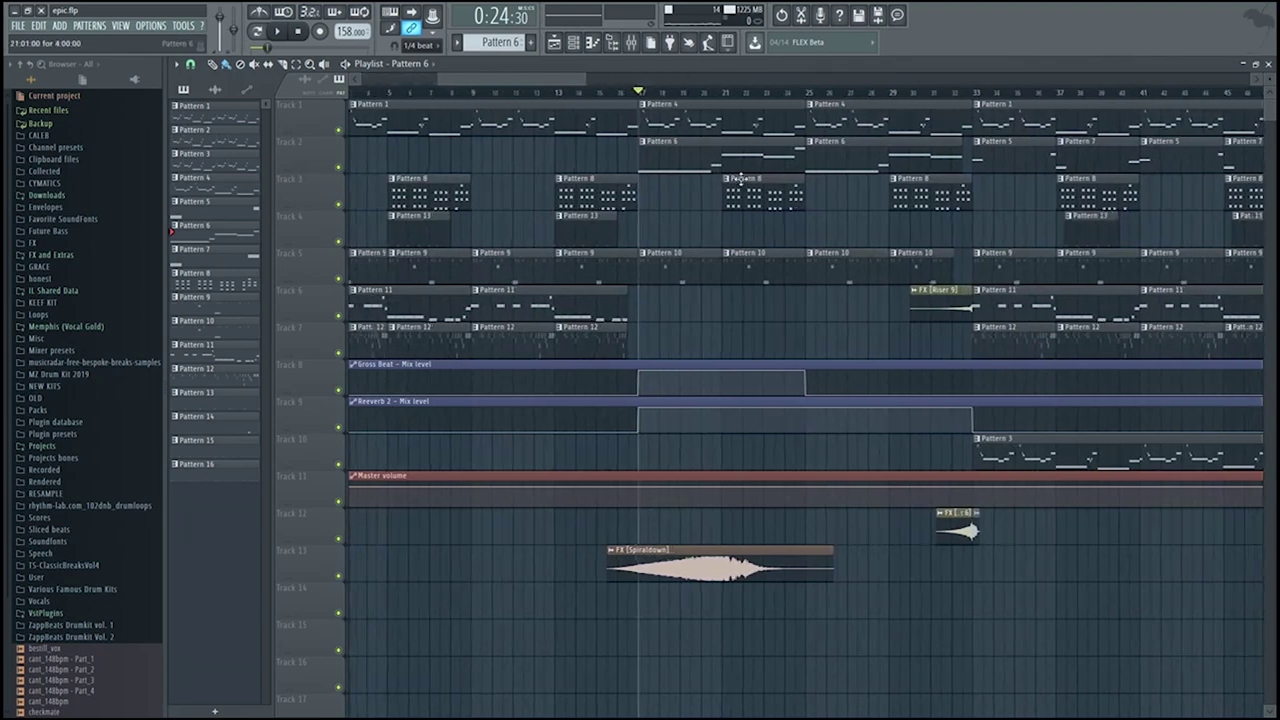
left_click_drag(726, 92, 735, 121)
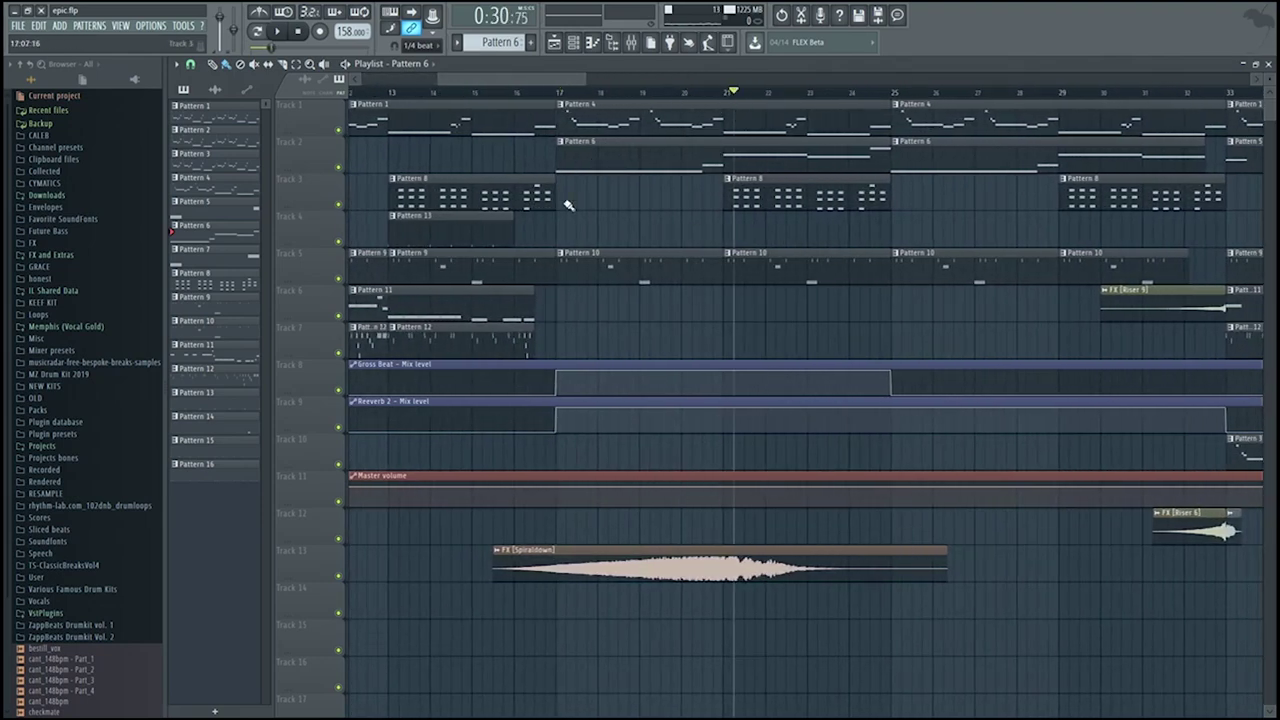
left_click_drag(733, 88, 669, 98)
left_click(664, 96)
key("space")
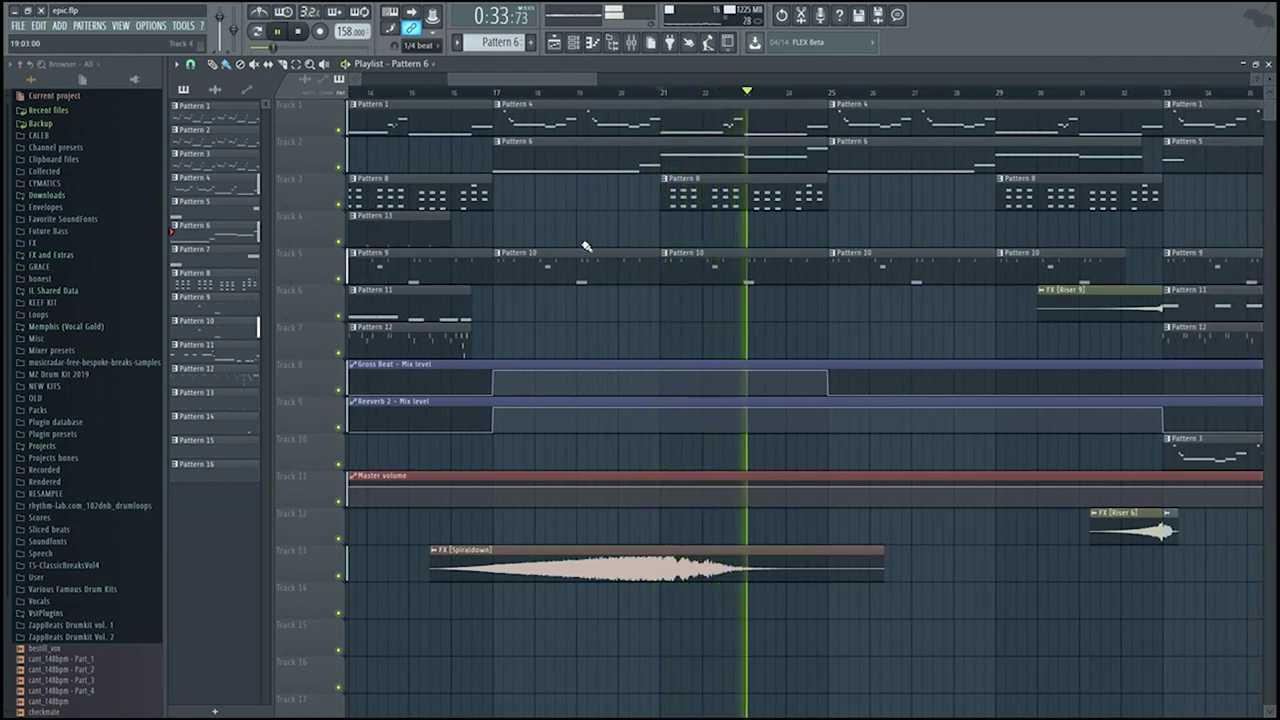
key("space")
- Open Pattern 10's Clap [Astro] notes in the piano roll and play the song from bar 17
double_click(553, 279)
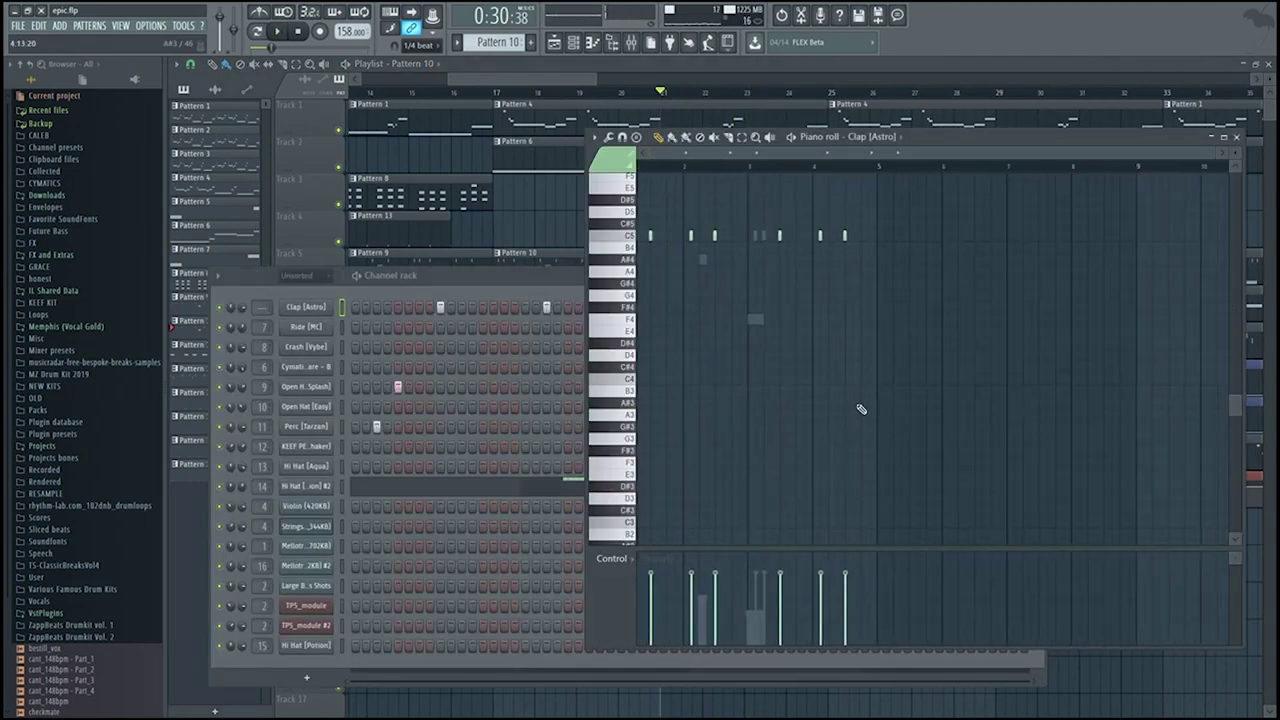
left_click(498, 91)
key("space")
key("F5")
scroll(695, 276, "up", 2)
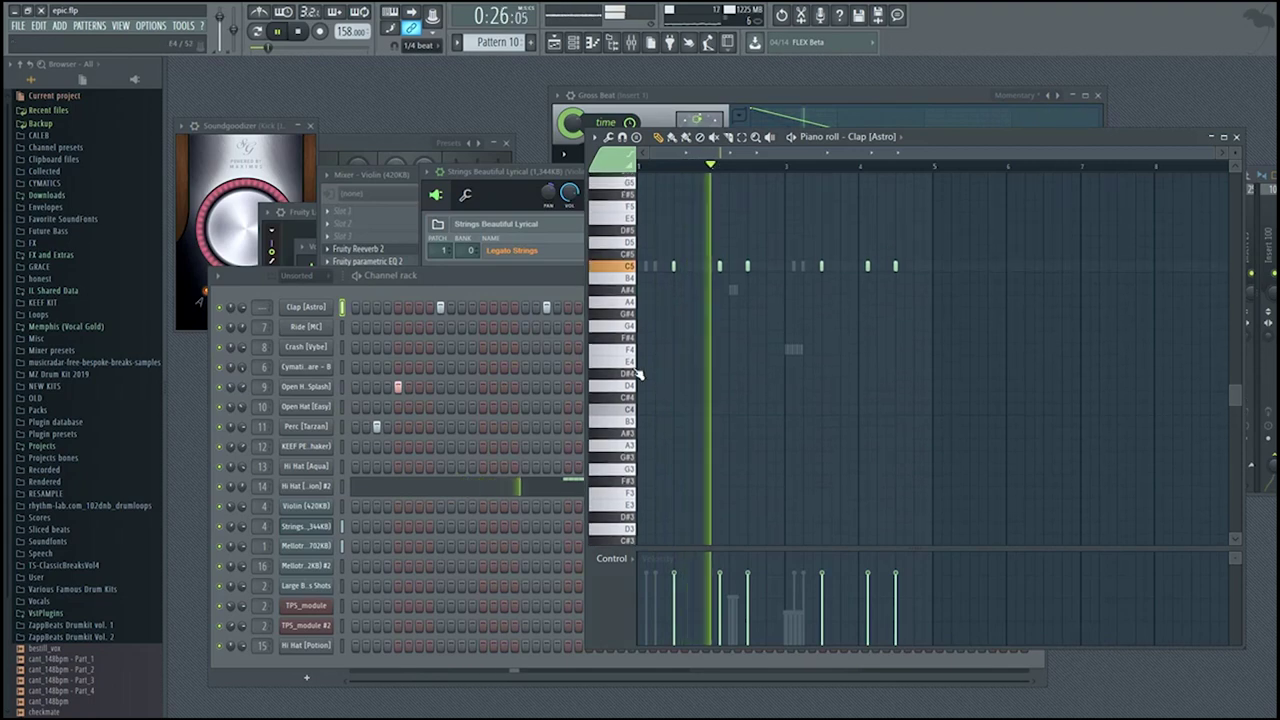
key("space")
- Display the clap notes' filter cutoff frequency in the piano roll's control lane and play from bar 17
left_click(615, 559)
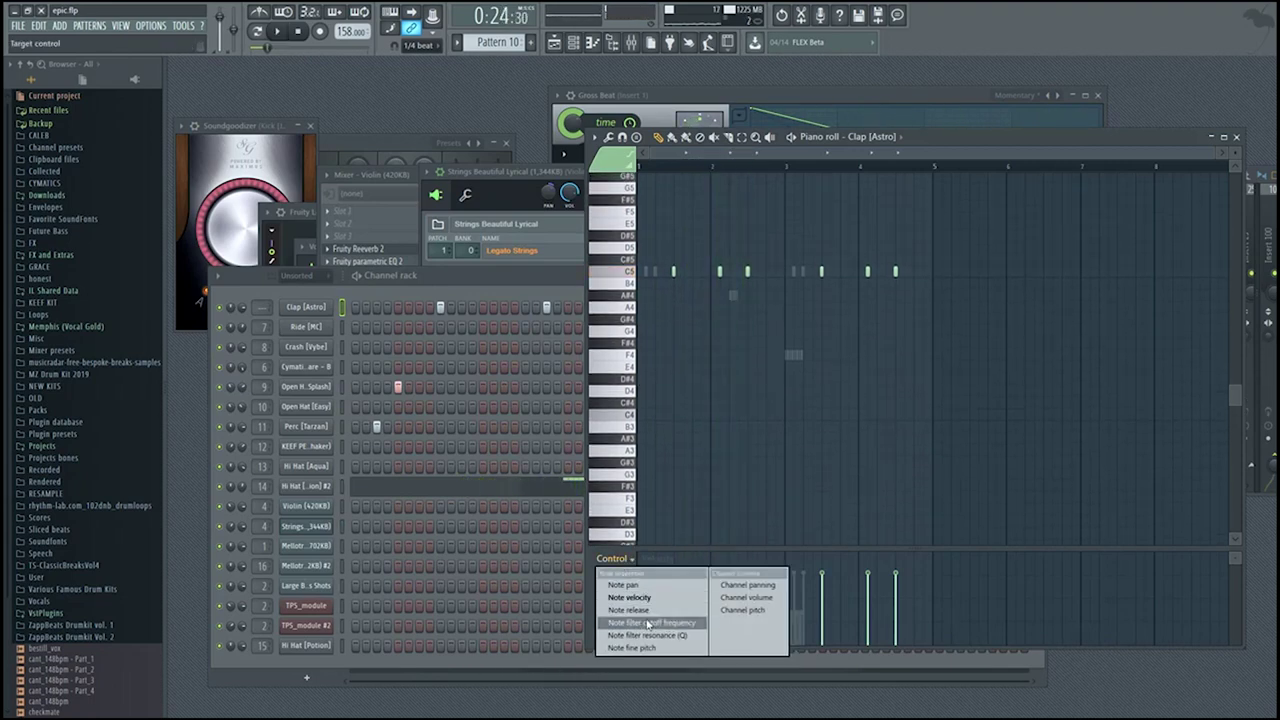
left_click(651, 622)
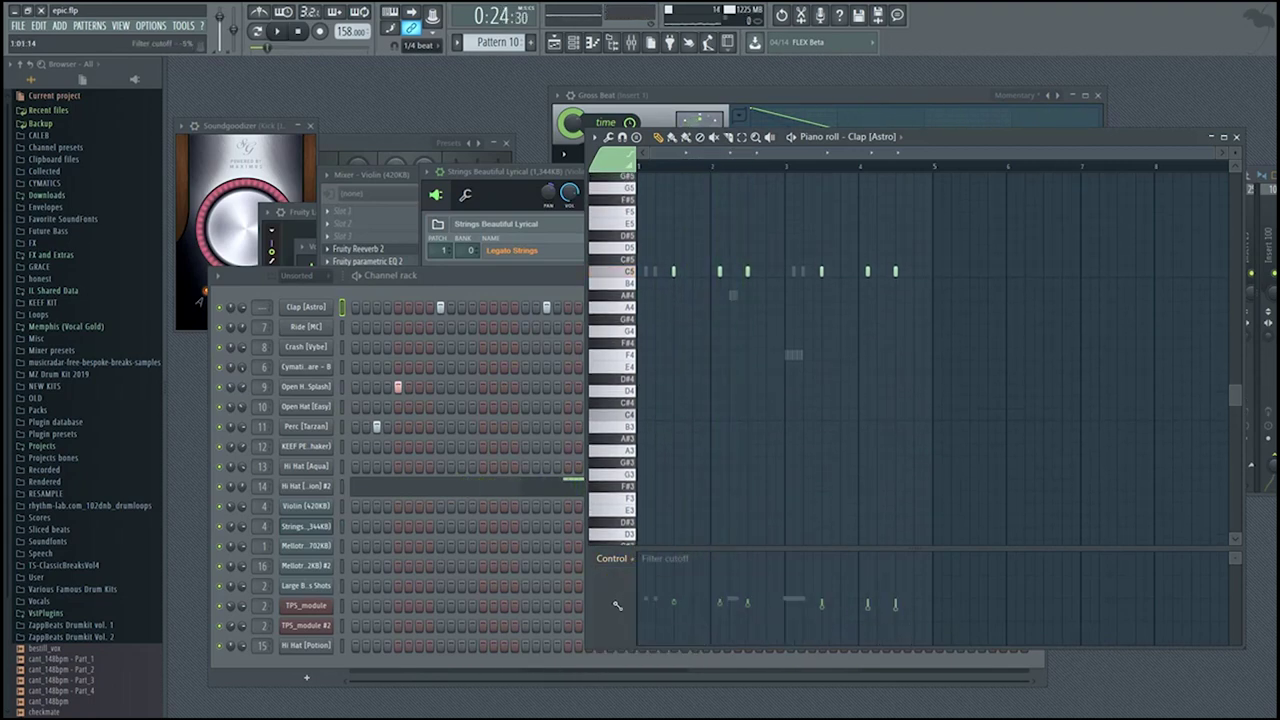
key("space")
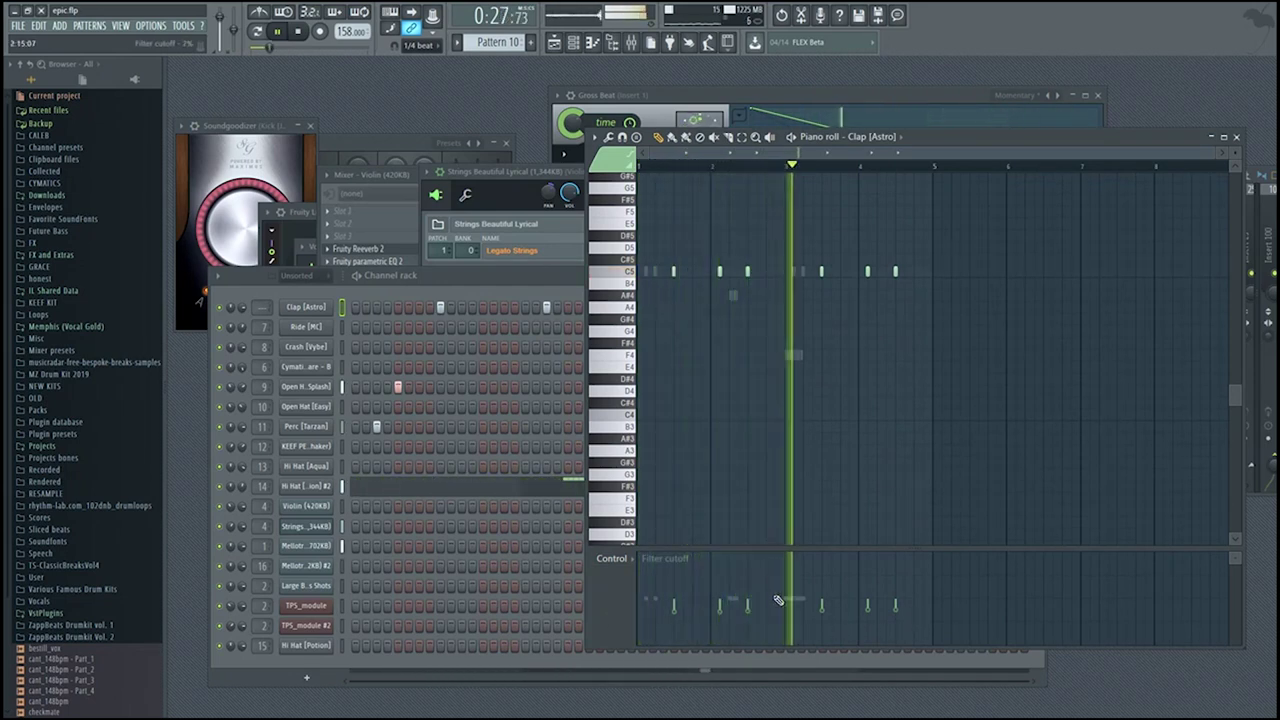
key("space")
- Switch the clap's control lane to note pan and back to note filter cutoff frequency
left_click(626, 564)
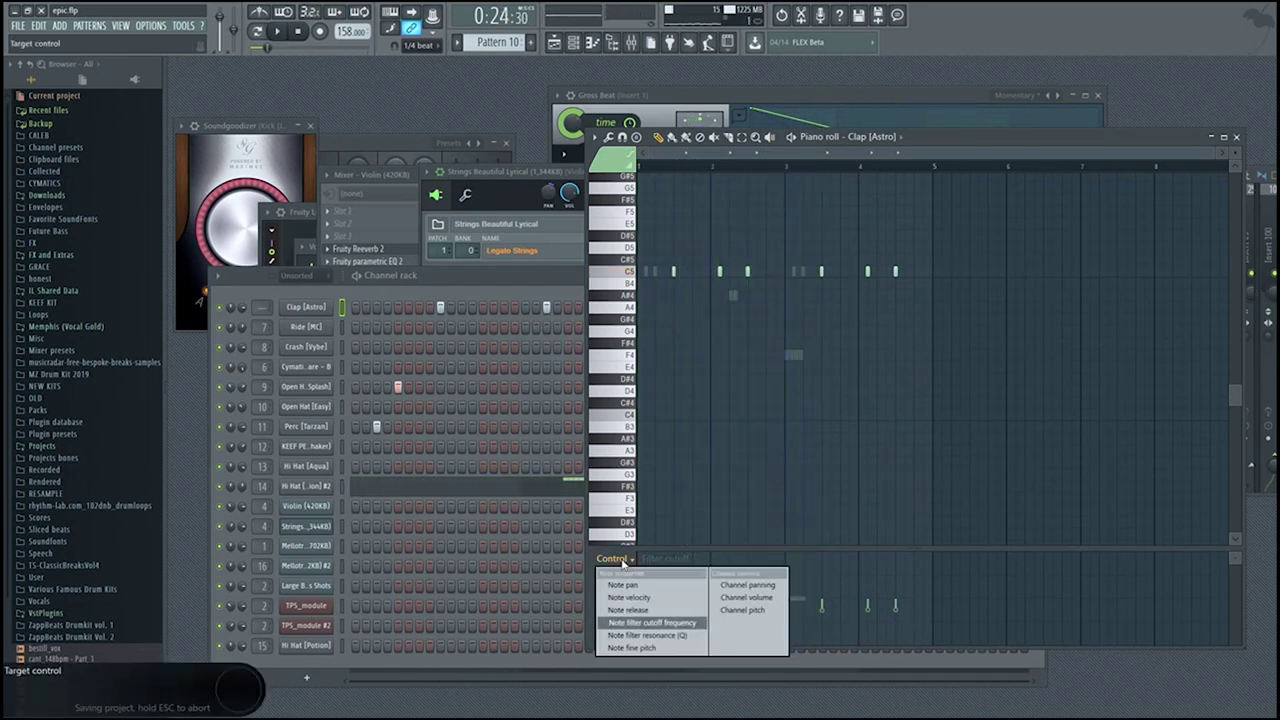
left_click(622, 585)
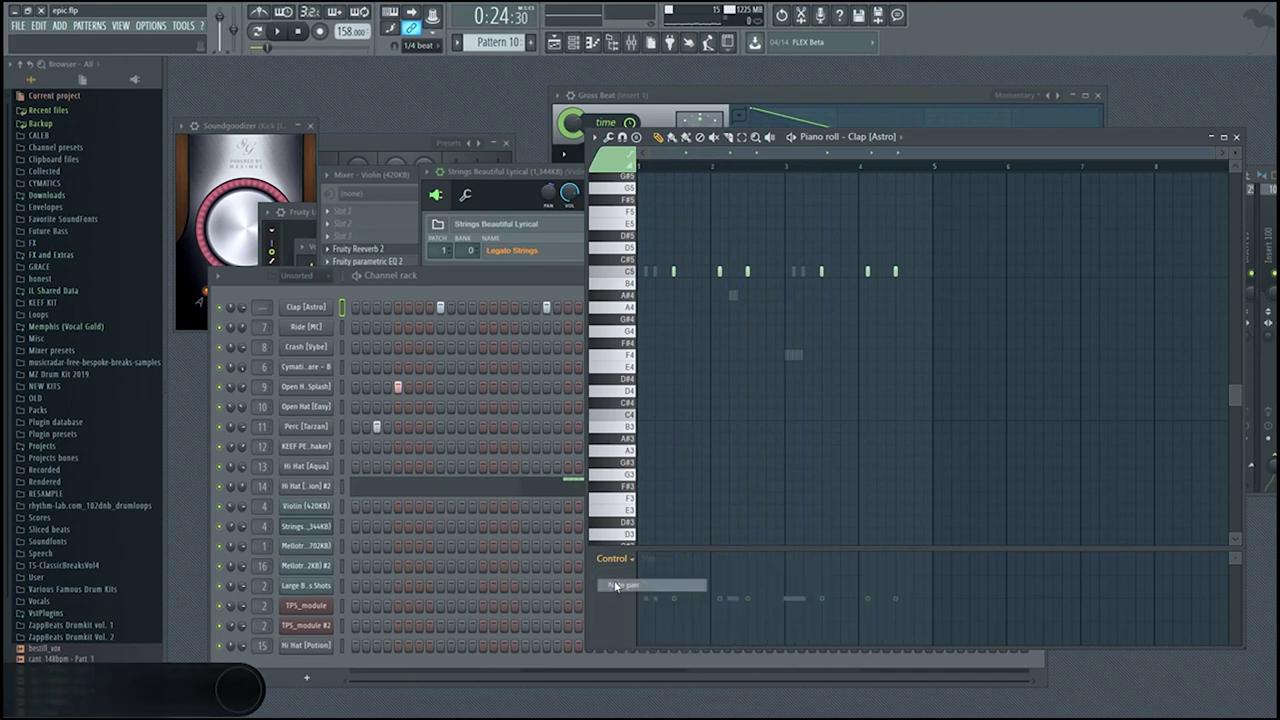
left_click(624, 561)
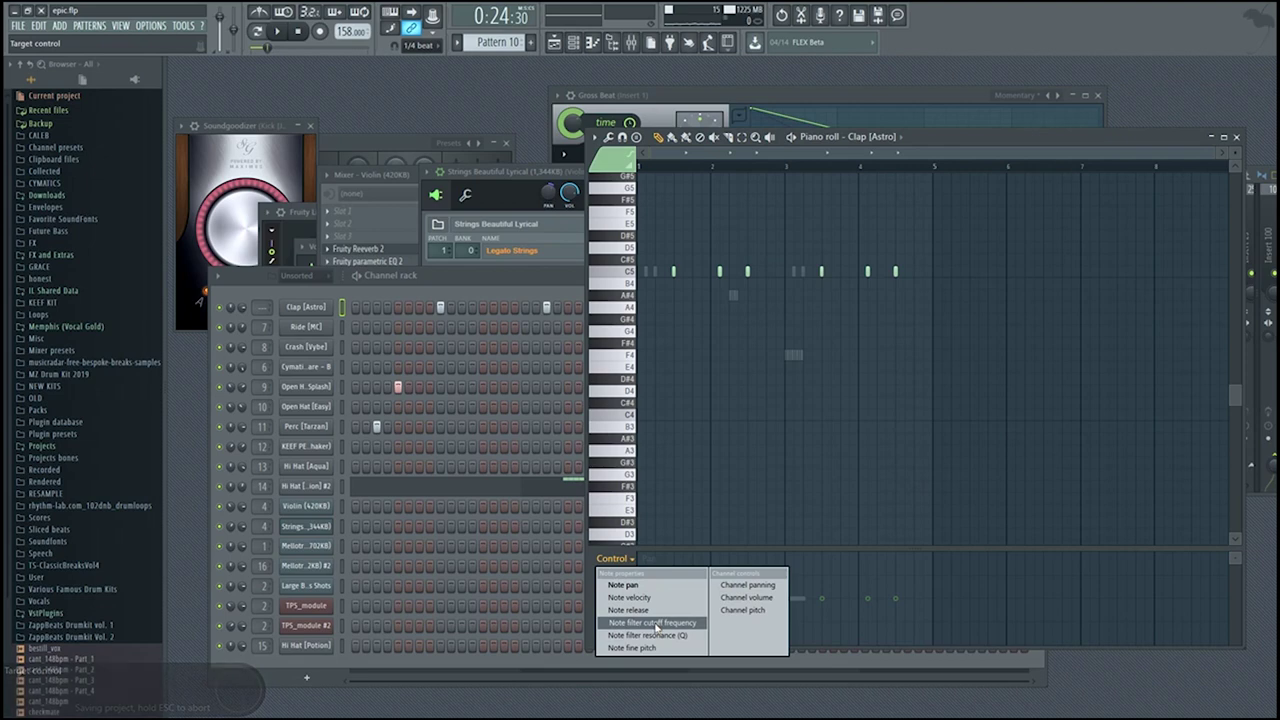
left_click(656, 623)
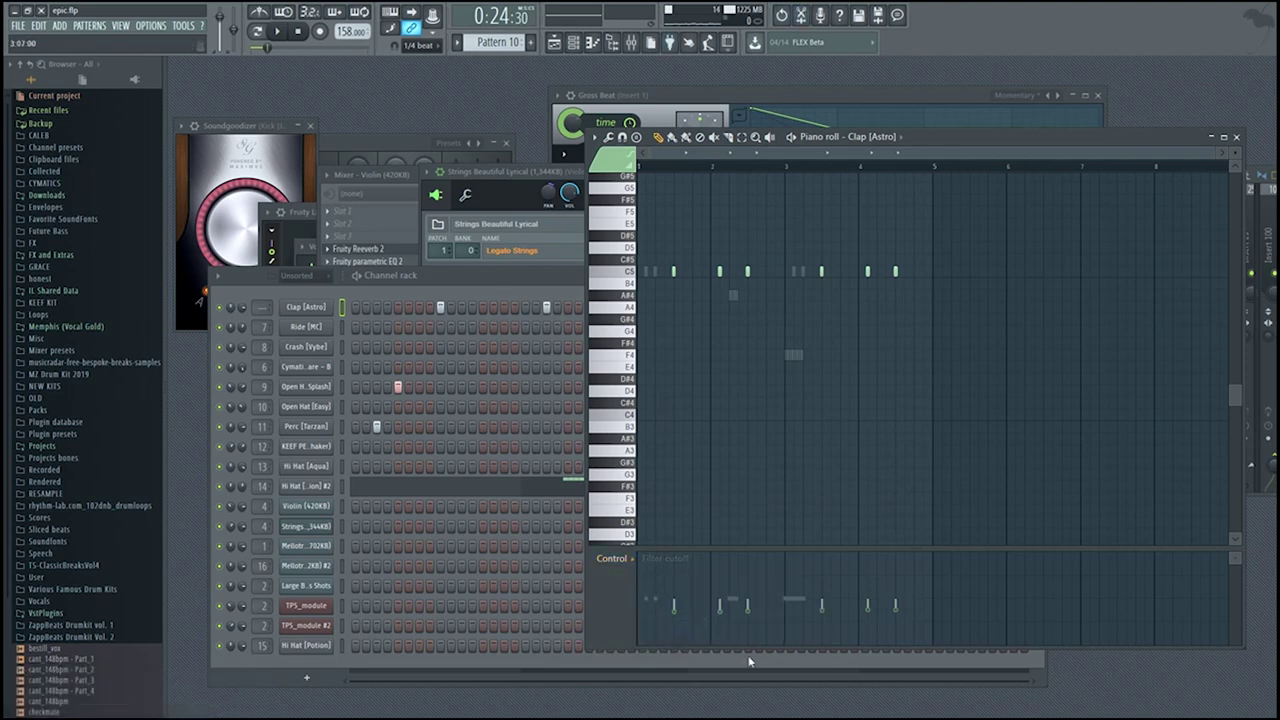
left_click(627, 561)
left_click(627, 562)
left_click(666, 558)
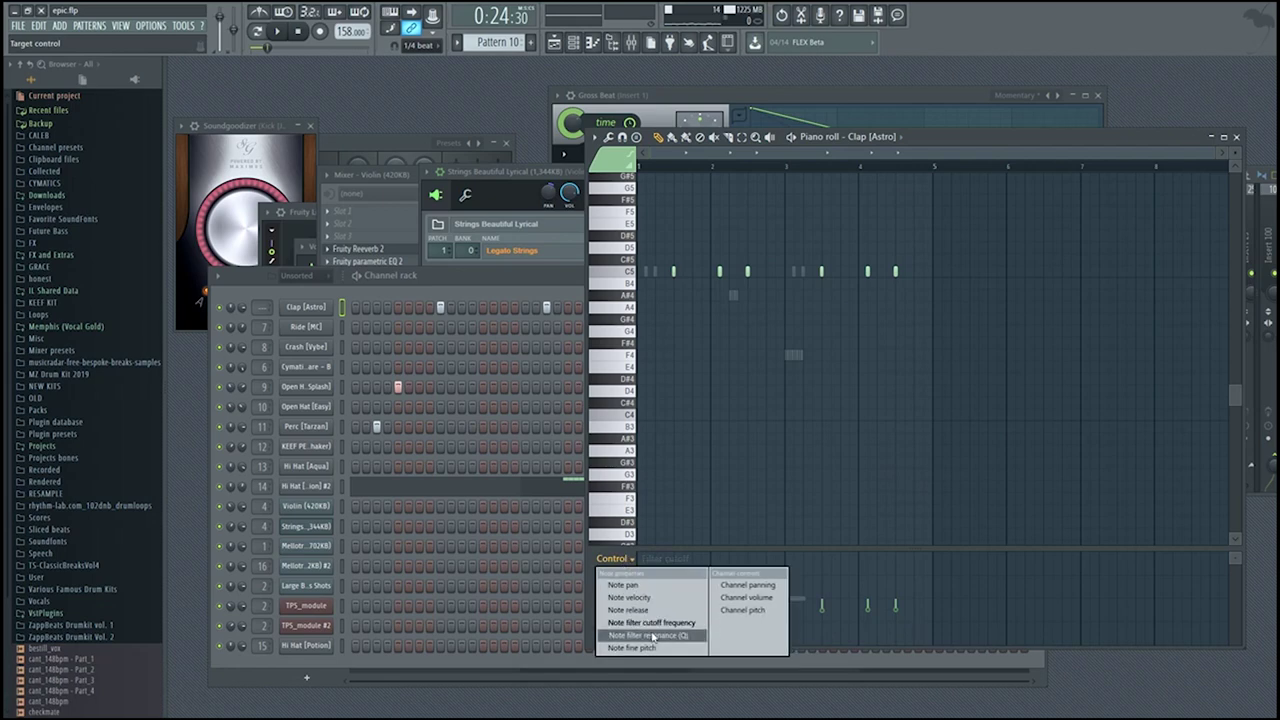
left_click(682, 621)
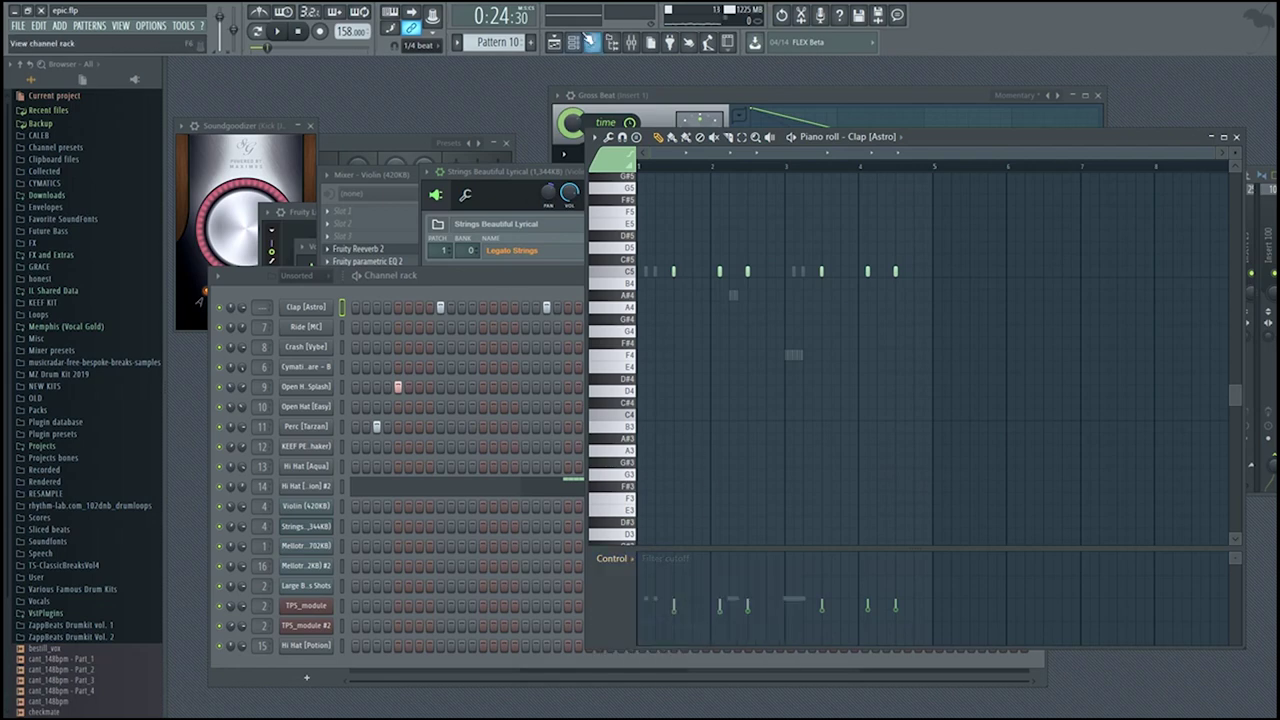
- Return to the playlist and save the project
left_click(553, 45)
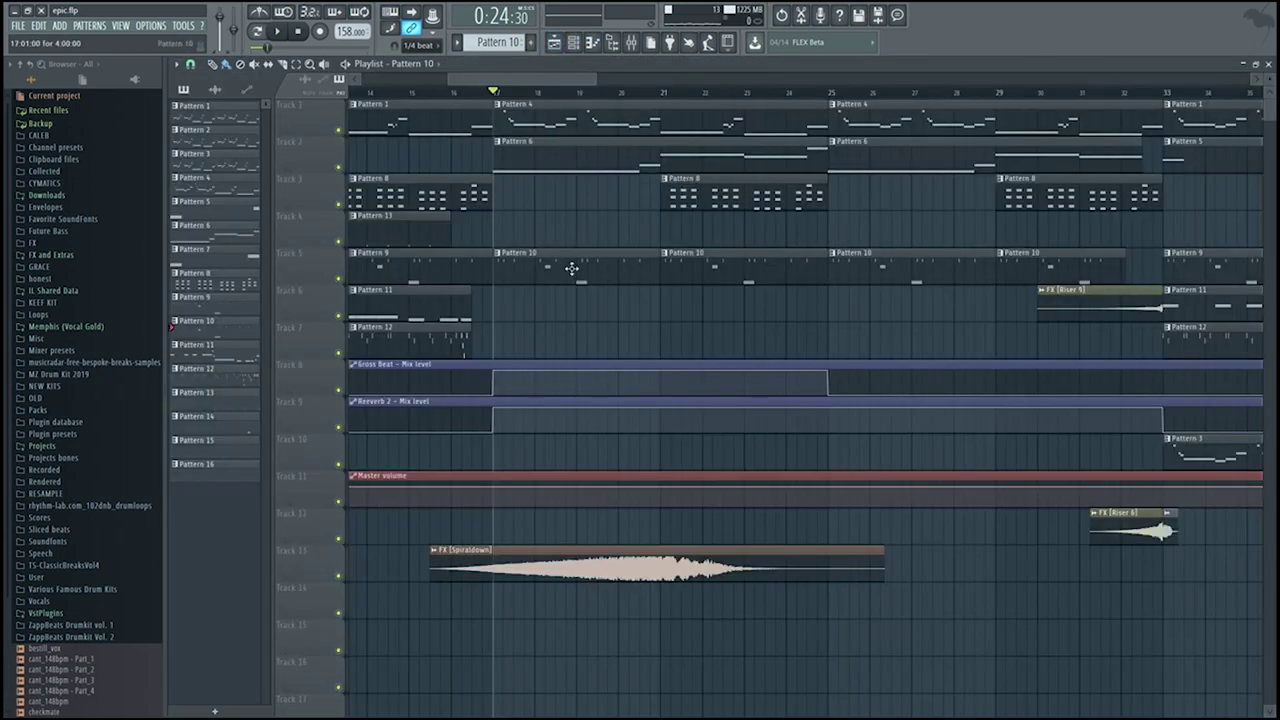
scroll(734, 329, "down", 4)
key("ctrl+s")
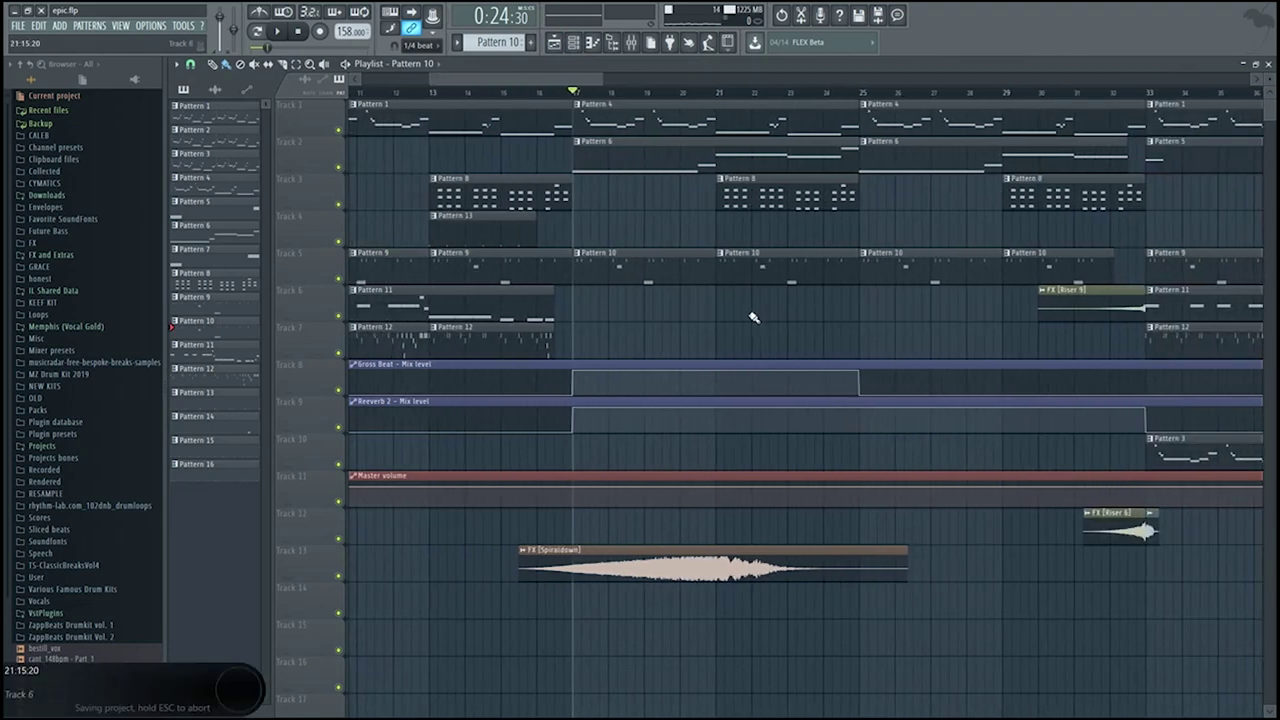
scroll(754, 317, "up", 4)
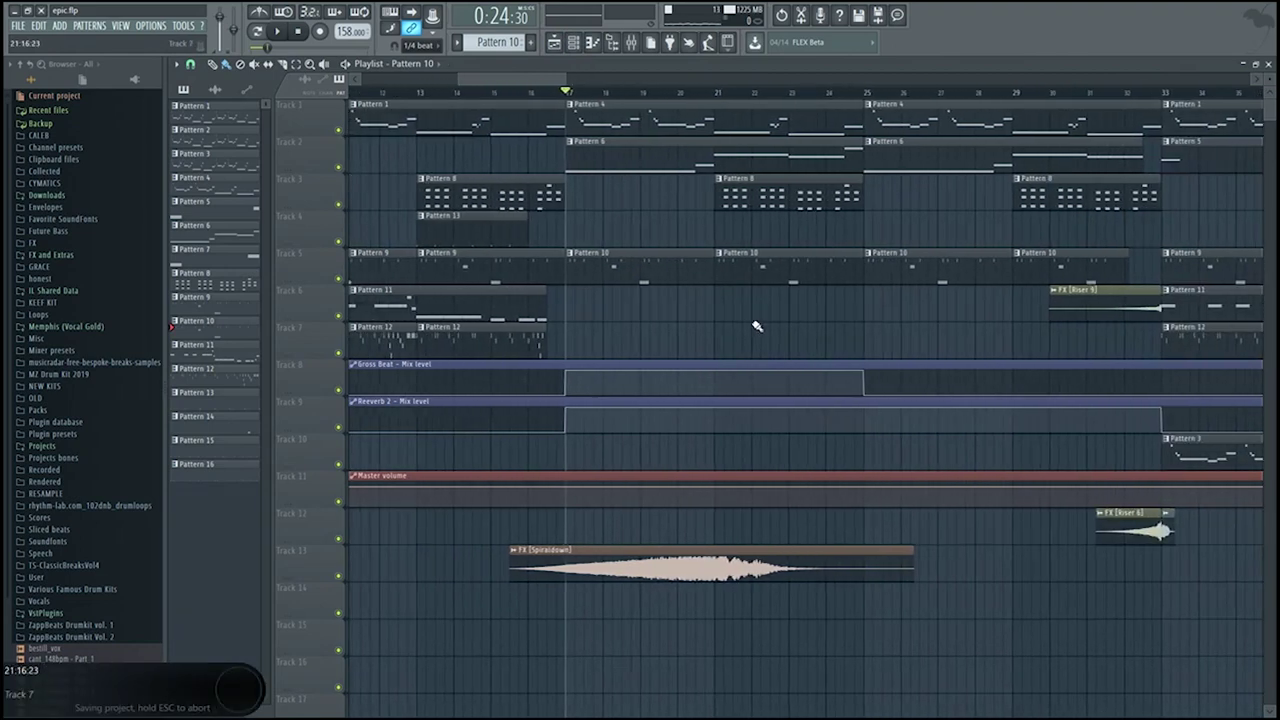
- Play the arrangement from just before bar 21 past the end of the Gross Beat automation at bar 25
left_click(699, 92)
key("space")
scroll(643, 316, "down", 1)
scroll(660, 320, "down", 4)
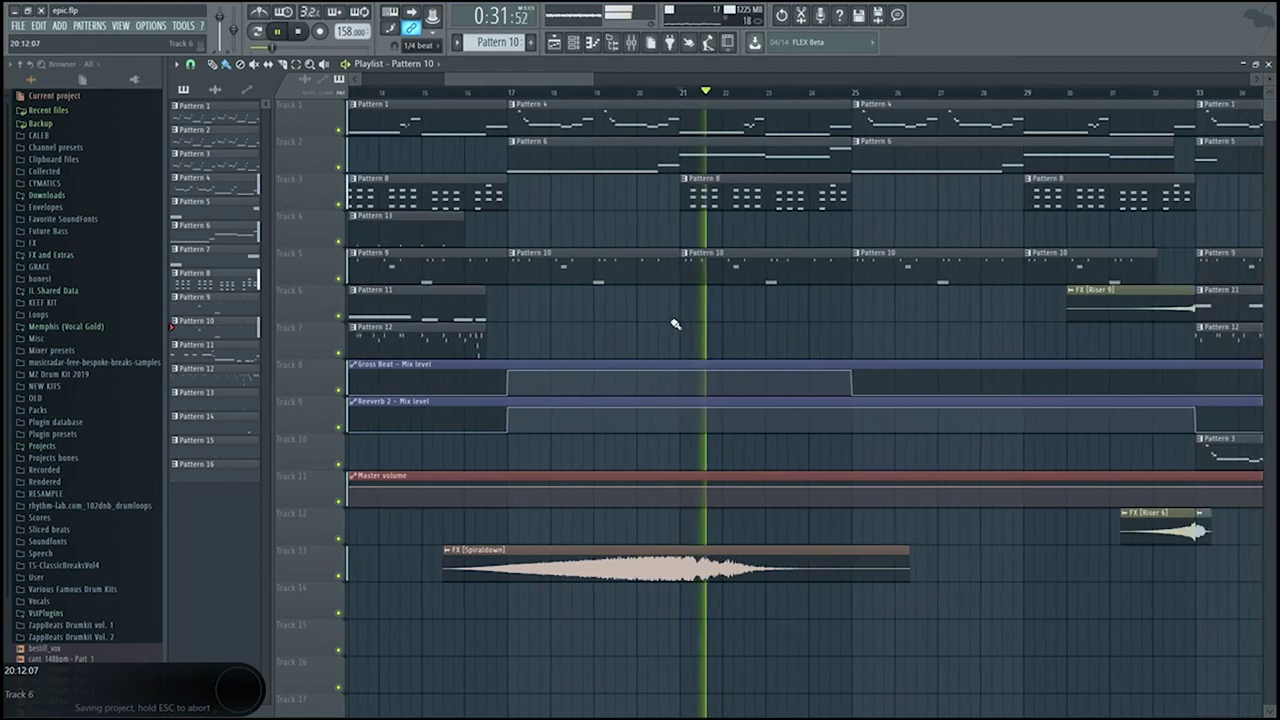
scroll(805, 342, "up", 4)
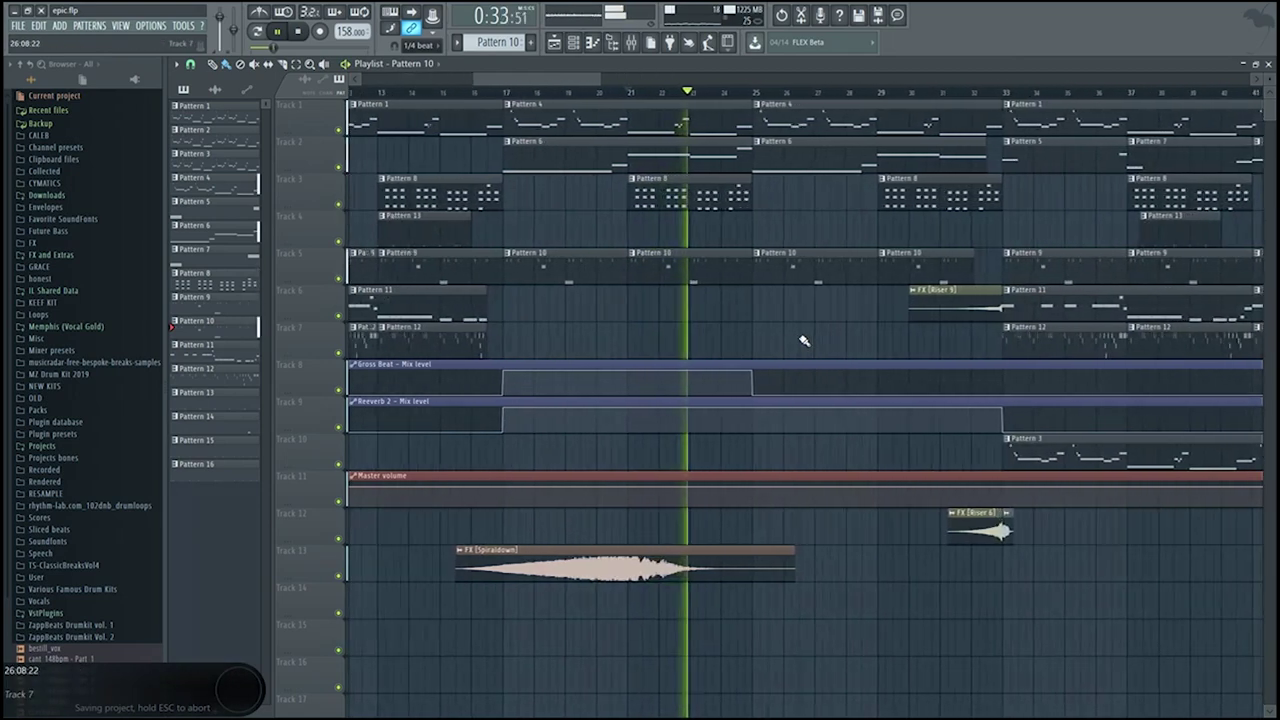
scroll(795, 335, "up", 2)
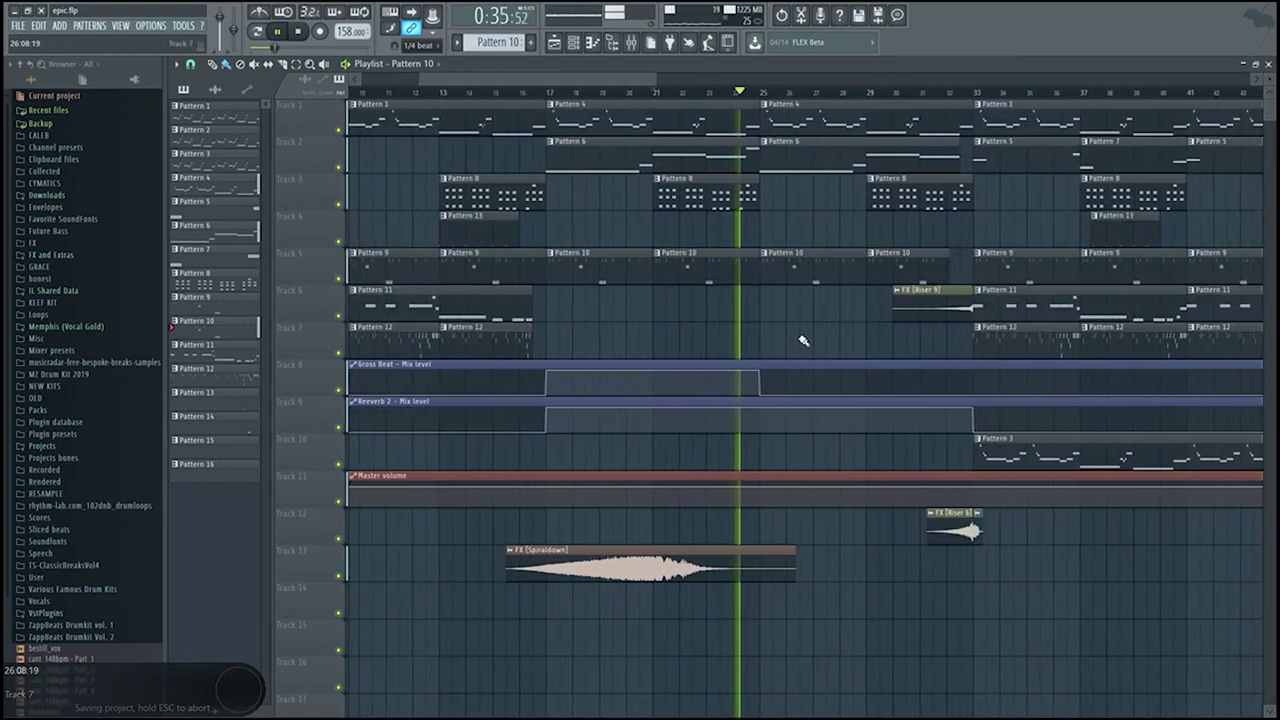
scroll(778, 320, "up", 3)
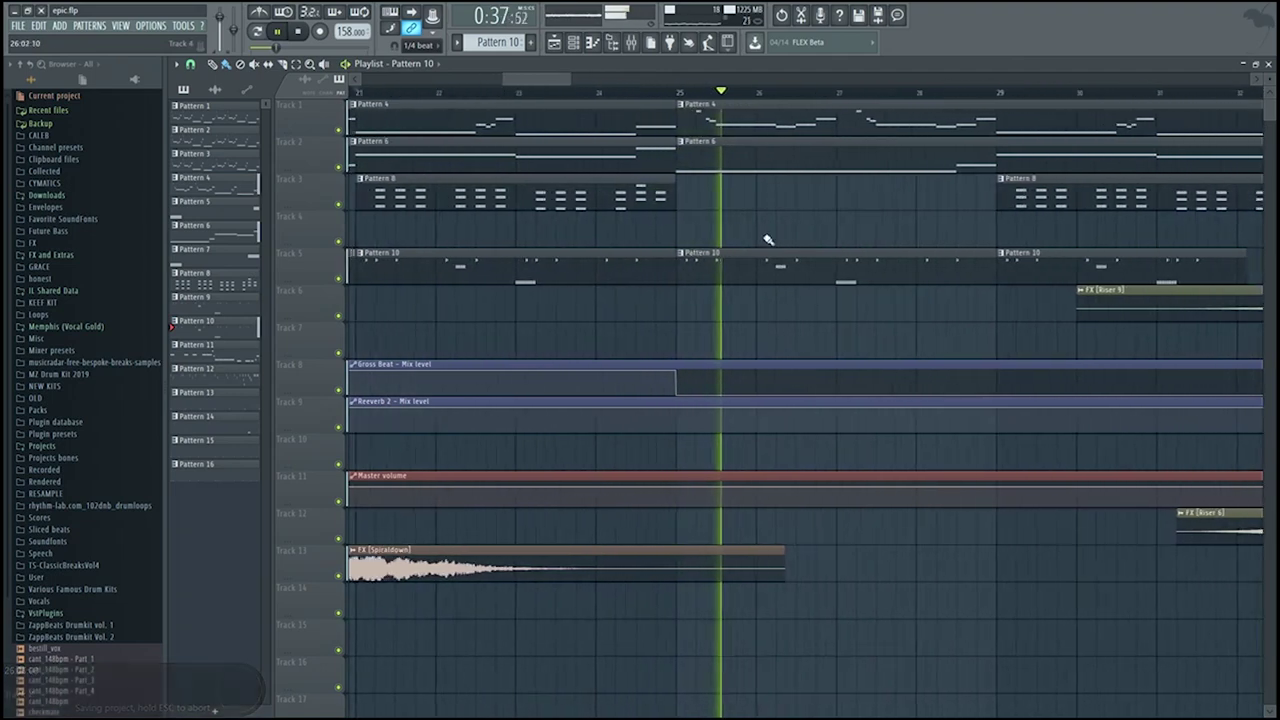
key("space")
- Move the playhead from around bar 25 to just before bar 33 and survey the arrangement around the transition
left_click(664, 93)
scroll(658, 220, "down", 3)
scroll(665, 232, "down", 4)
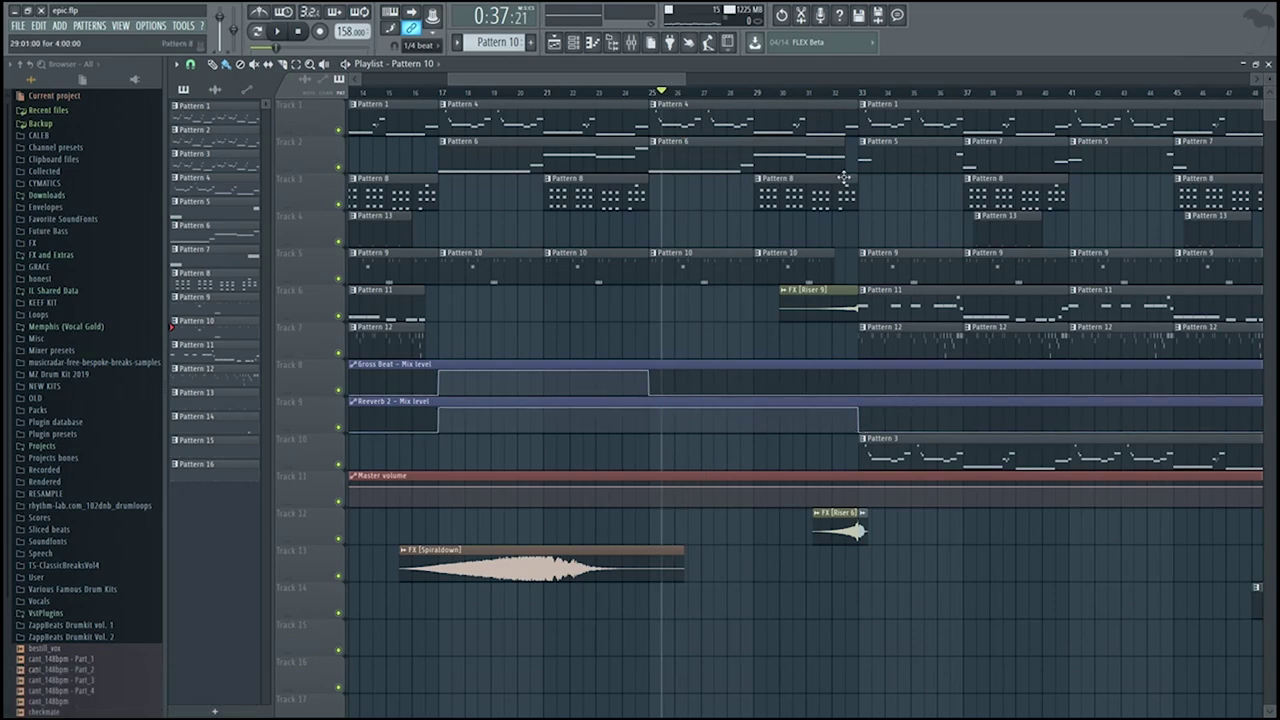
left_click_drag(767, 93, 821, 118)
scroll(704, 203, "down", 3)
scroll(705, 206, "down", 1)
scroll(766, 188, "up", 4)
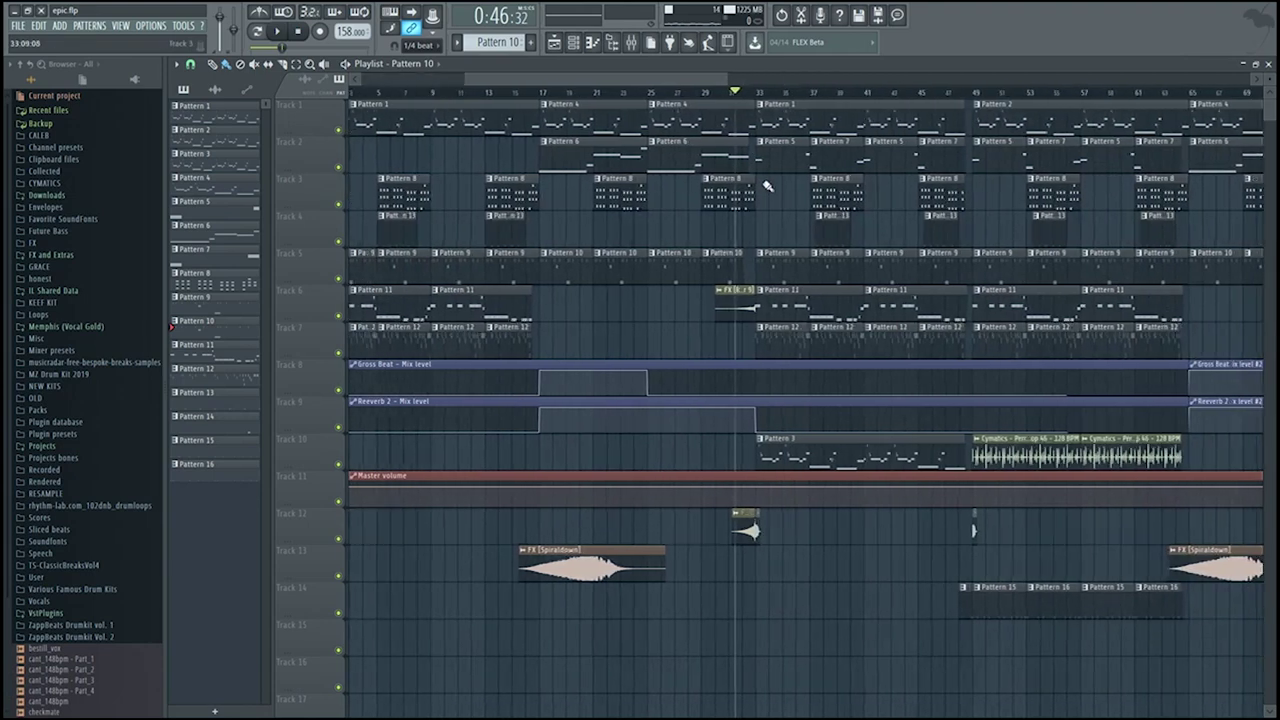
left_click(750, 92)
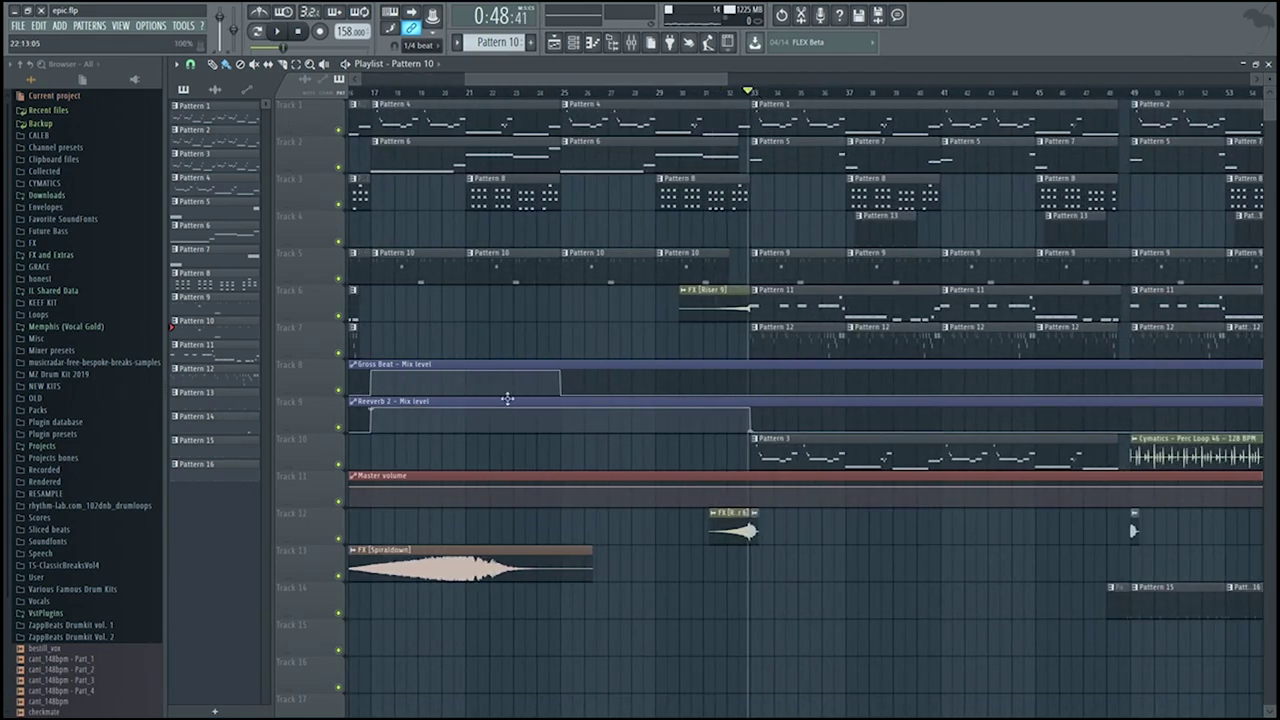
scroll(508, 399, "down", 4)
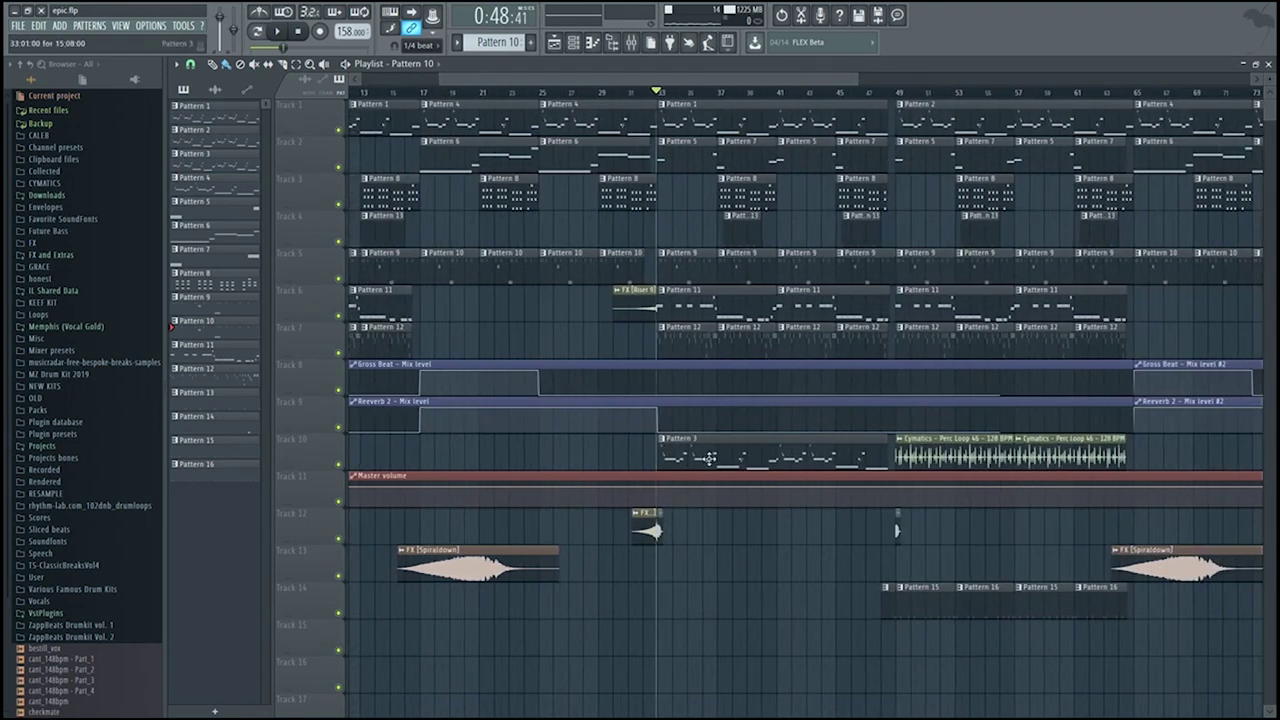
- Move the song position back to bar 25 and play a short stretch of the arrangement
scroll(609, 250, "up", 5)
left_click(588, 92)
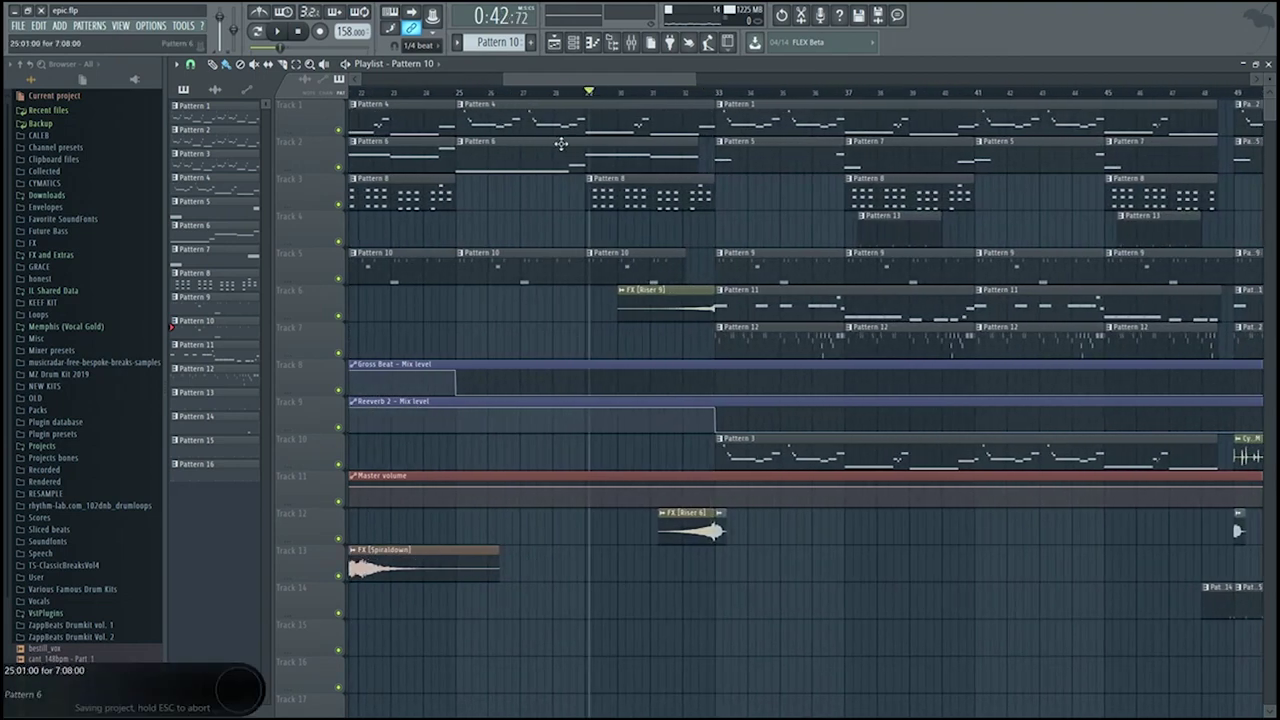
scroll(561, 144, "up", 4)
left_click_drag(602, 81, 553, 81)
left_click(850, 92)
key("space")
scroll(971, 500, "down", 4)
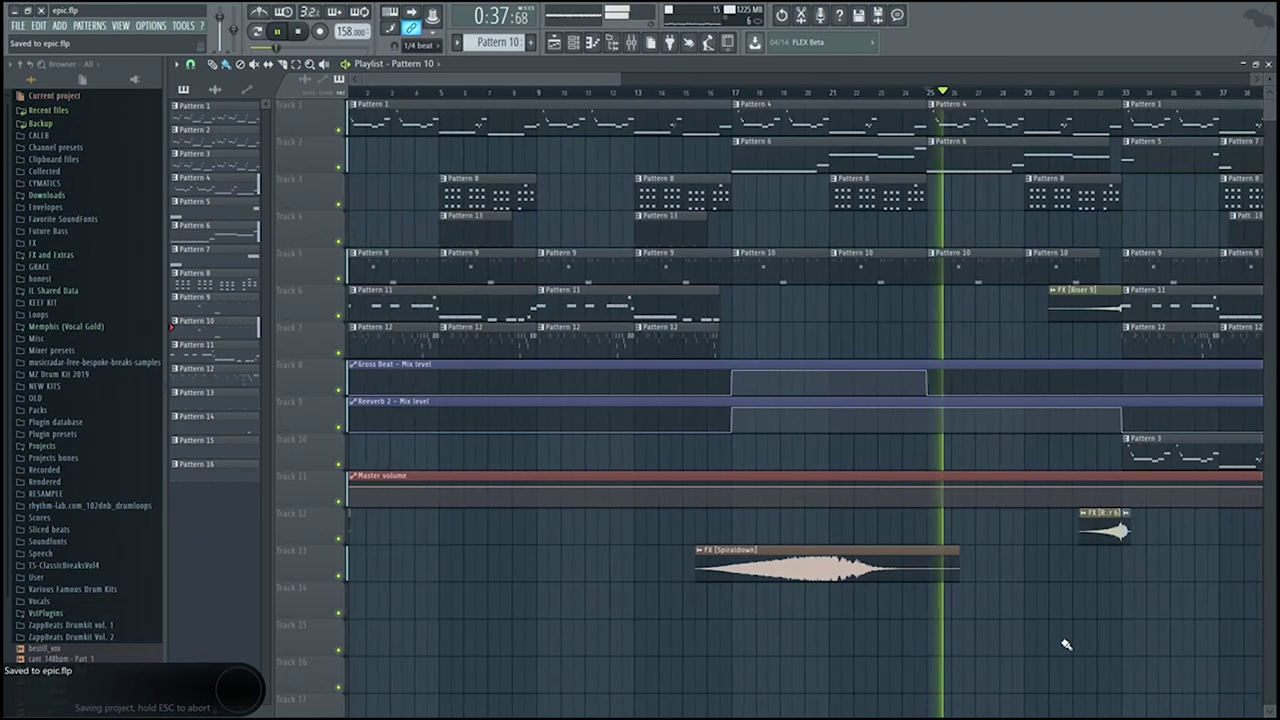
key("space")
- Create an empty pattern and add the Guitar Nylon SoundFont from Favorite SoundFonts as a new channel above the clap
scroll(1074, 631, "up", 3)
key("F4")
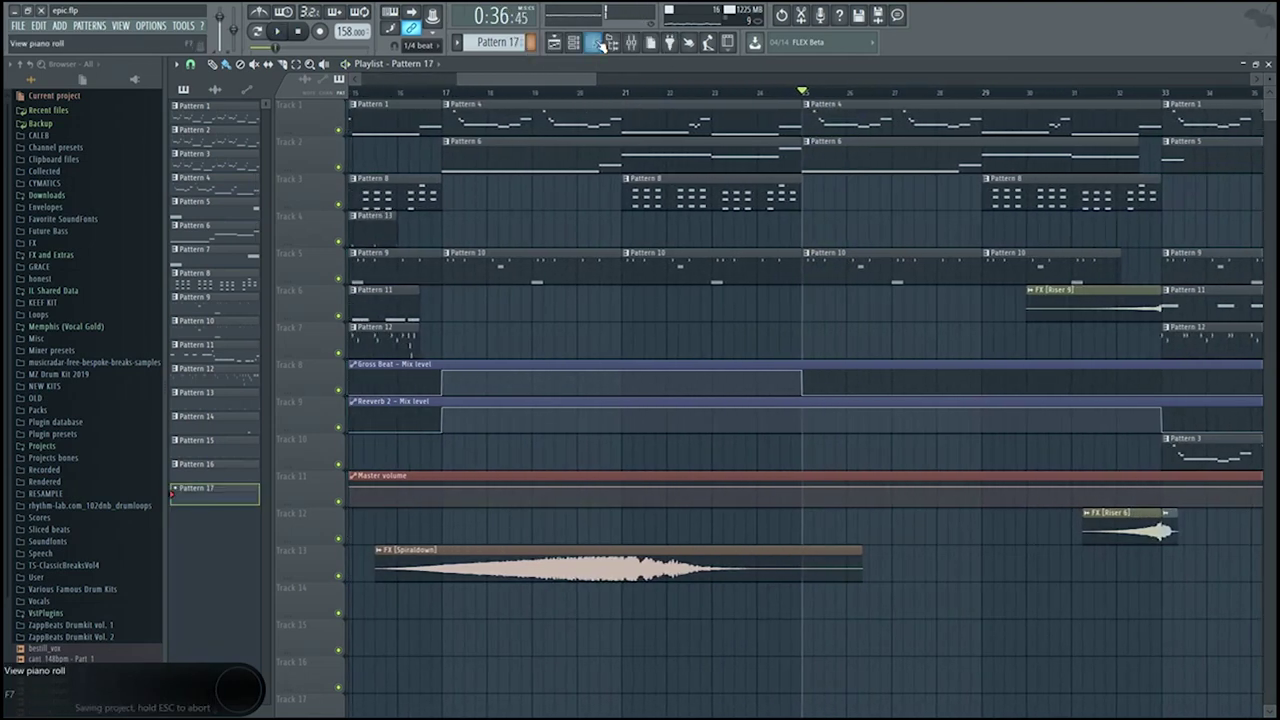
left_click(573, 42)
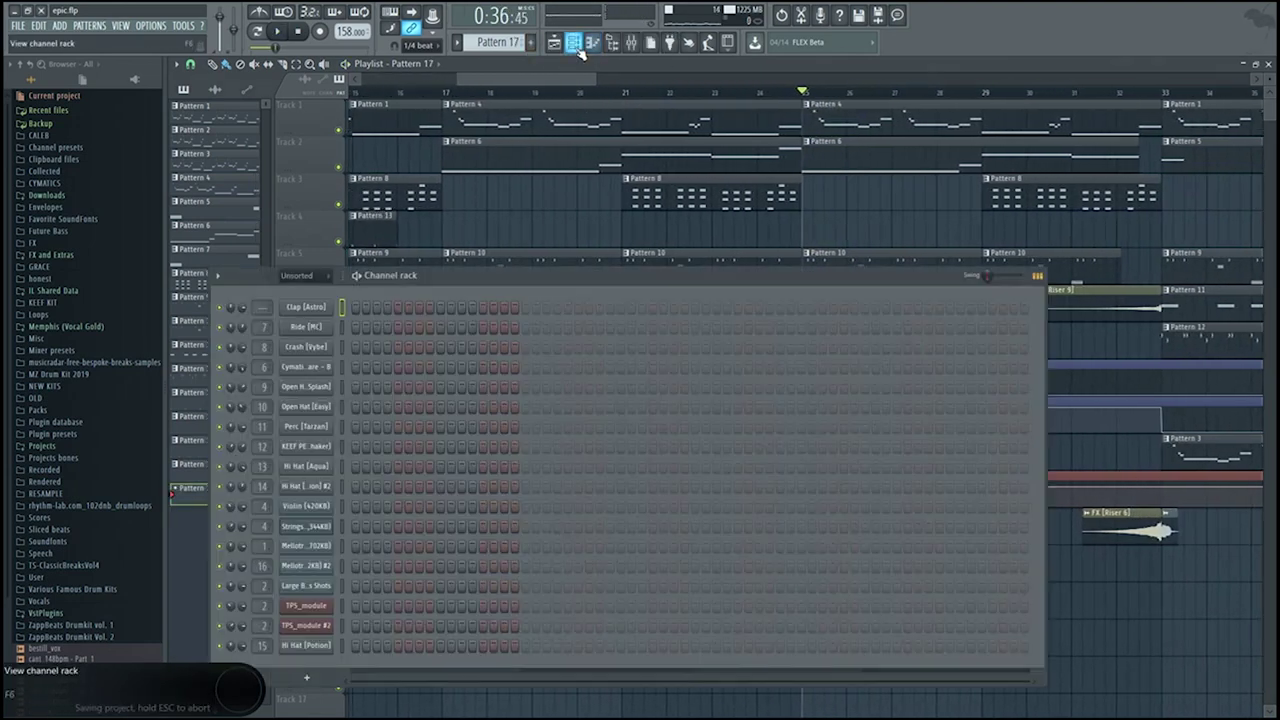
left_click(70, 219)
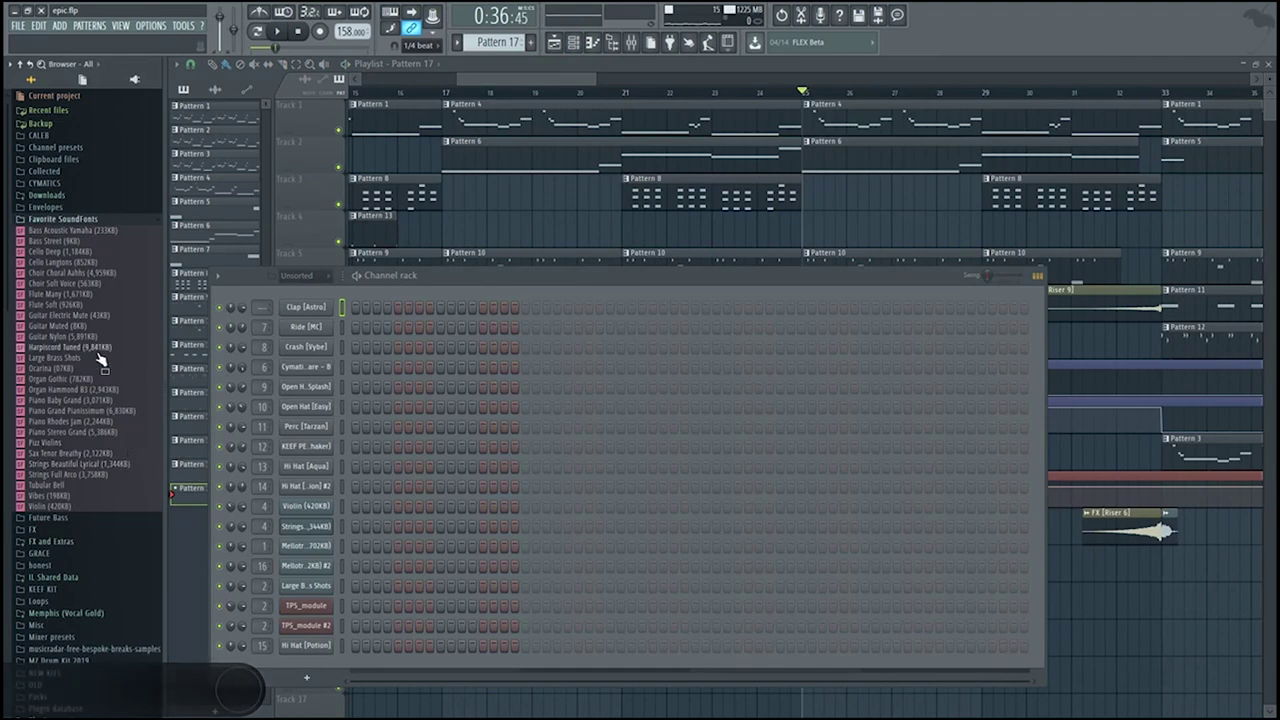
left_click_drag(100, 337, 320, 298)
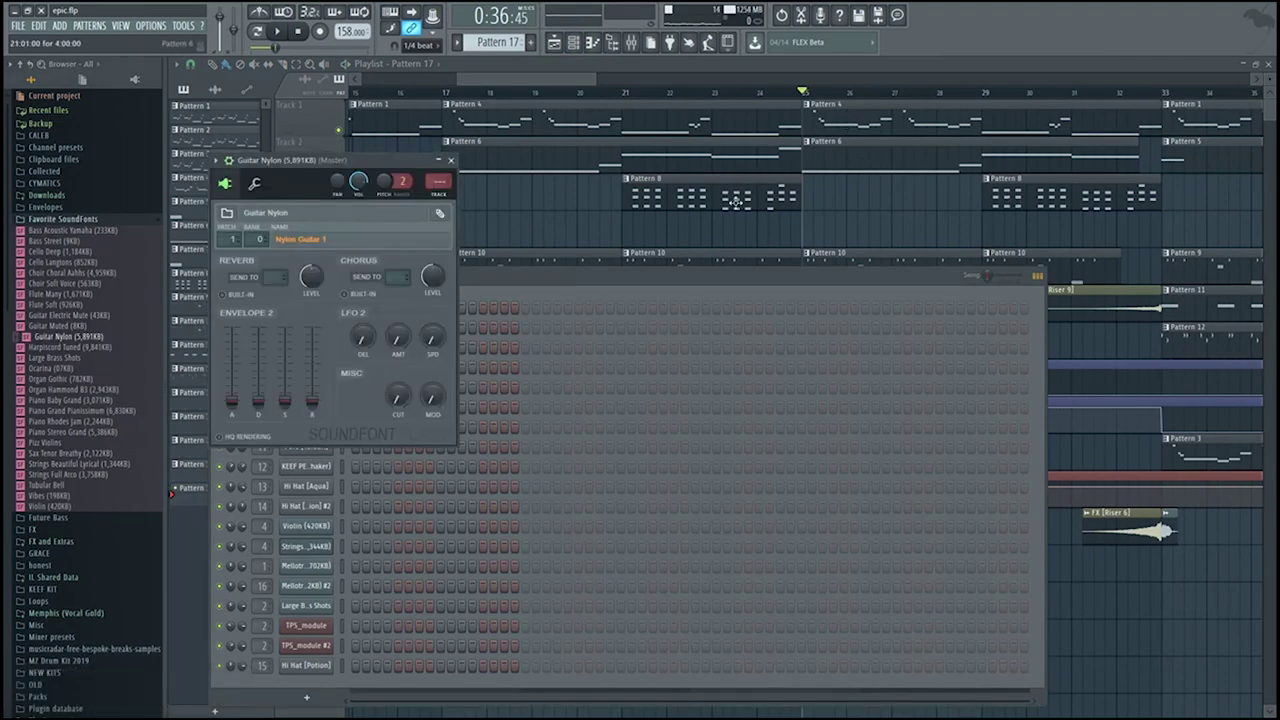
left_click(797, 201)
left_click_drag(822, 220, 813, 183)
scroll(805, 205, "down", 5, "ctrl")
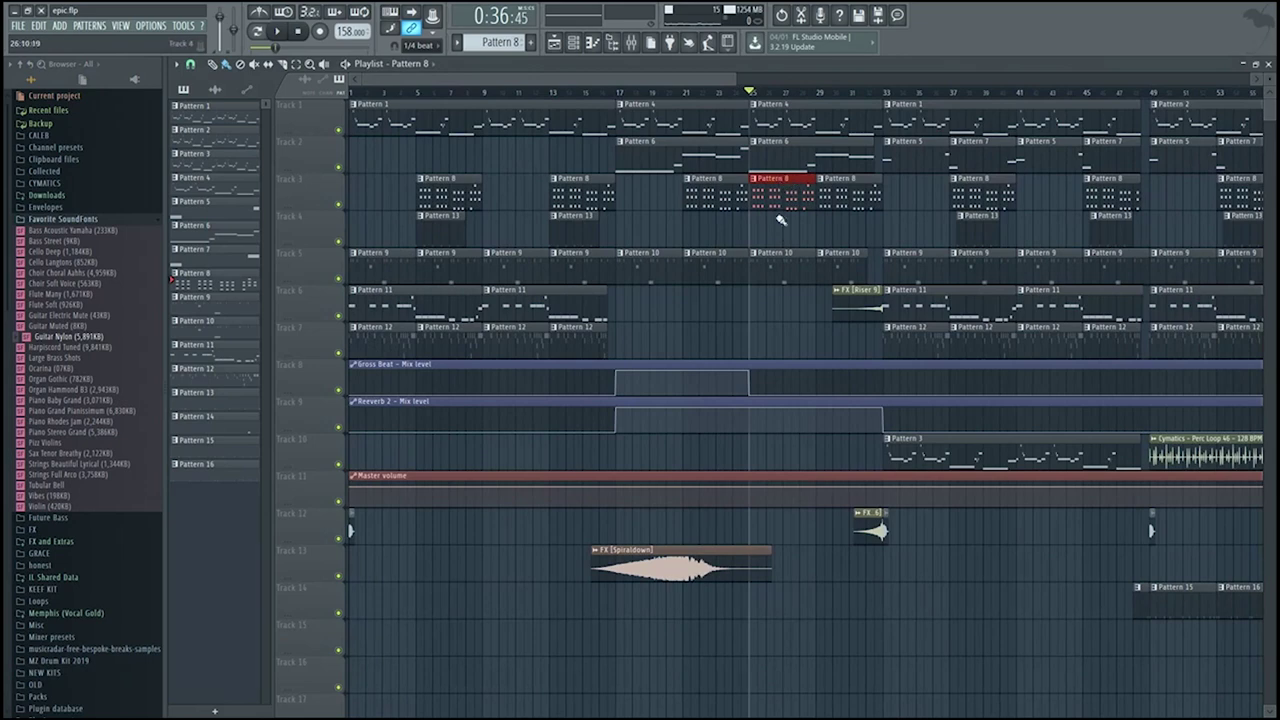
scroll(776, 203, "up", 5, "ctrl")
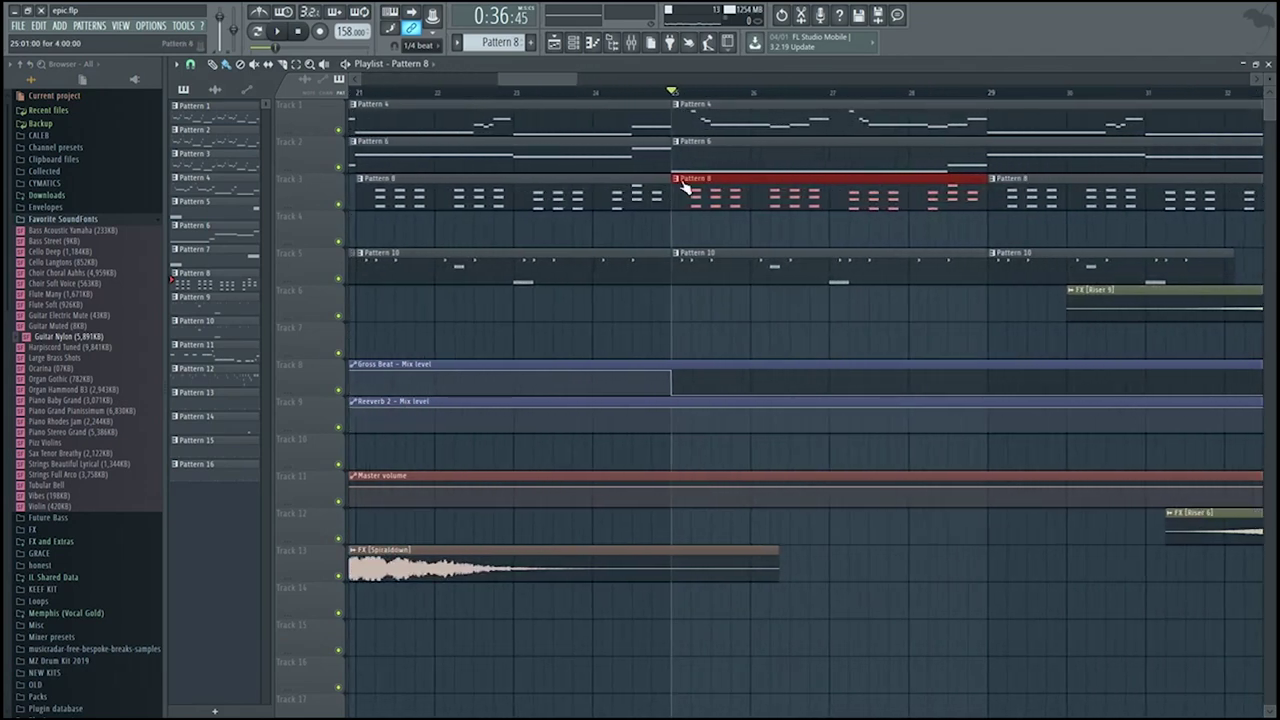
key("Delete")
double_click(723, 162)
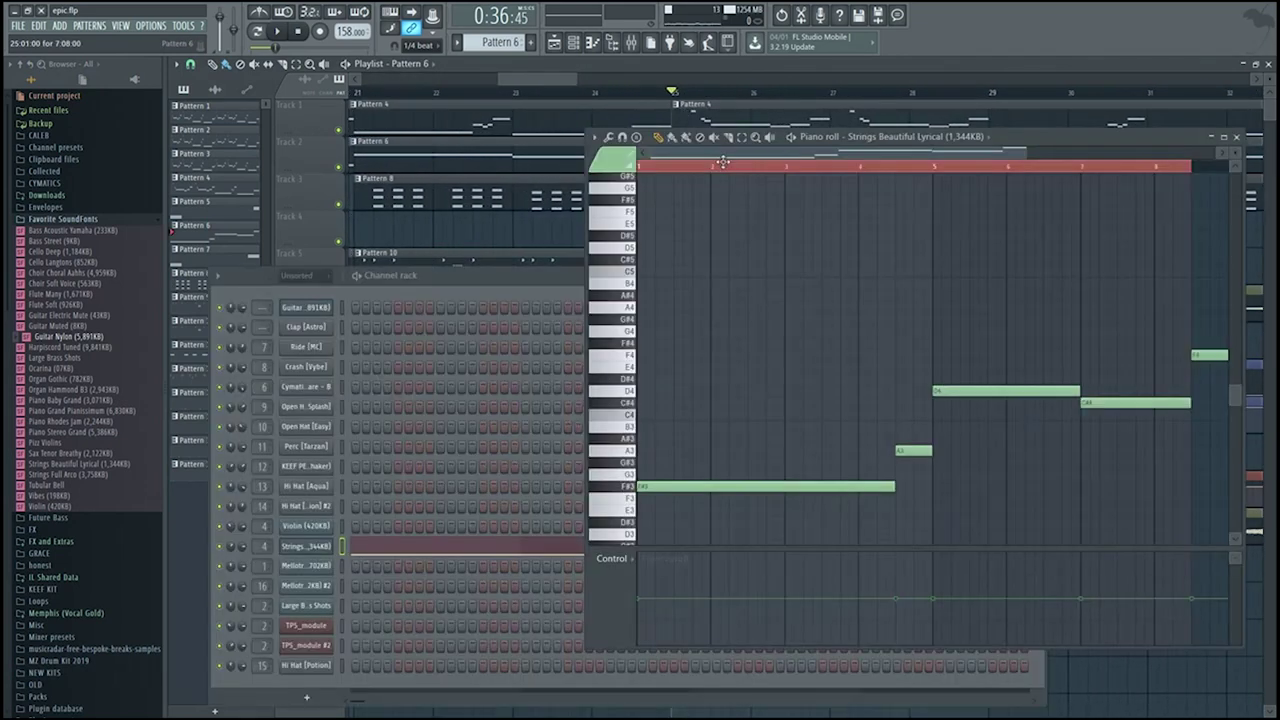
left_click(743, 216)
right_click(743, 216)
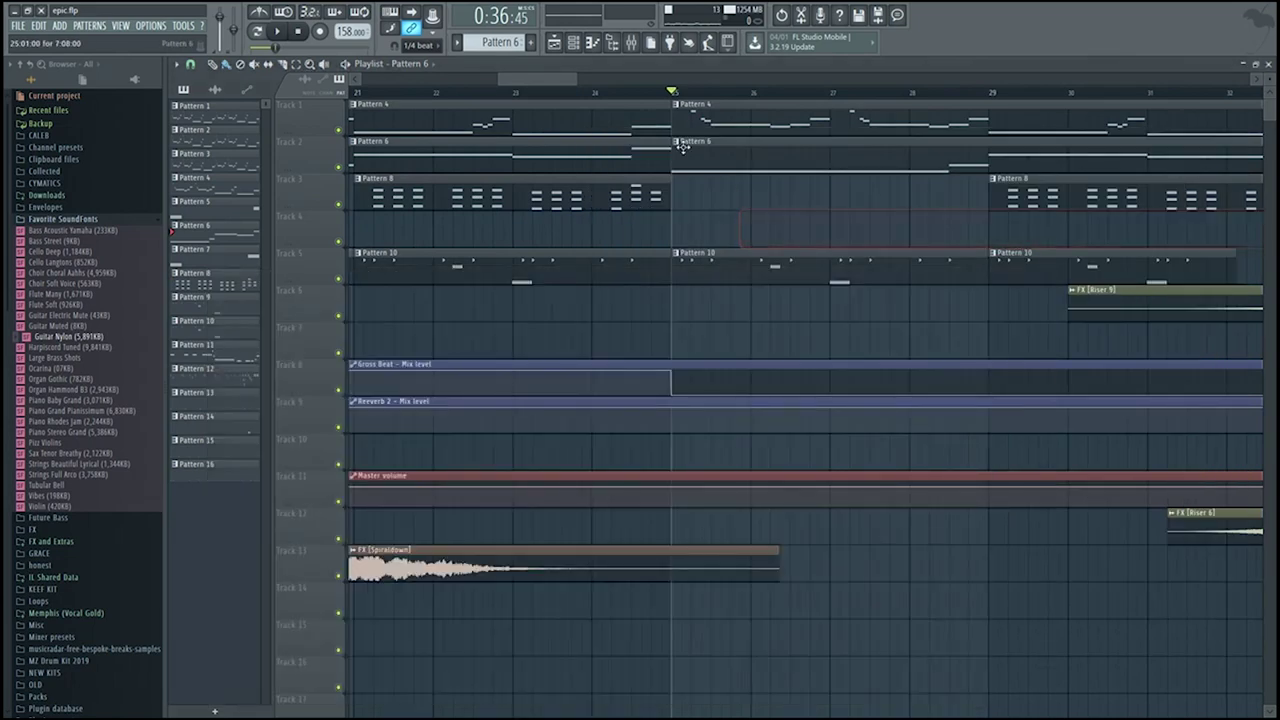
- Create a new empty pattern and place its clip on Track 3 at bar 25
left_click(531, 43)
key("Return")
left_click(562, 43)
left_click(573, 43)
left_click(606, 250)
left_click_drag(606, 251, 567, 255)
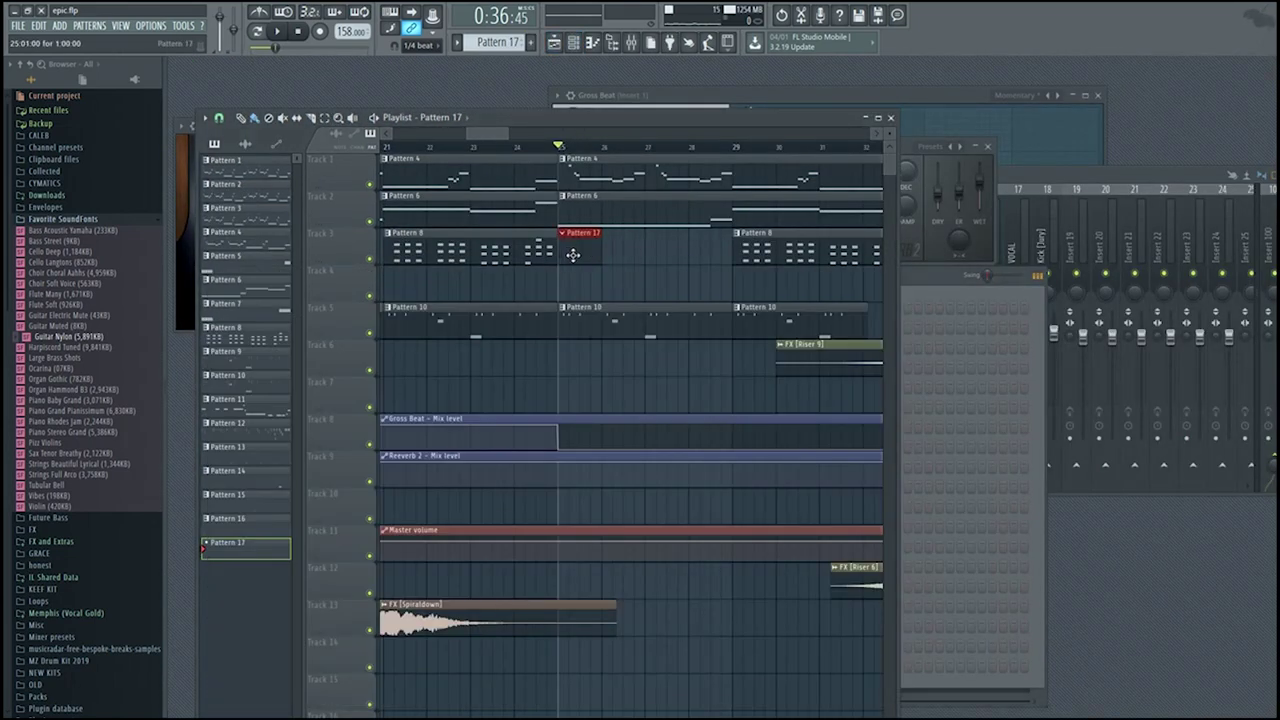
- Open the Guitar Nylon channel's piano roll for Pattern 17 and choose the Minor chord stamp
key("F6")
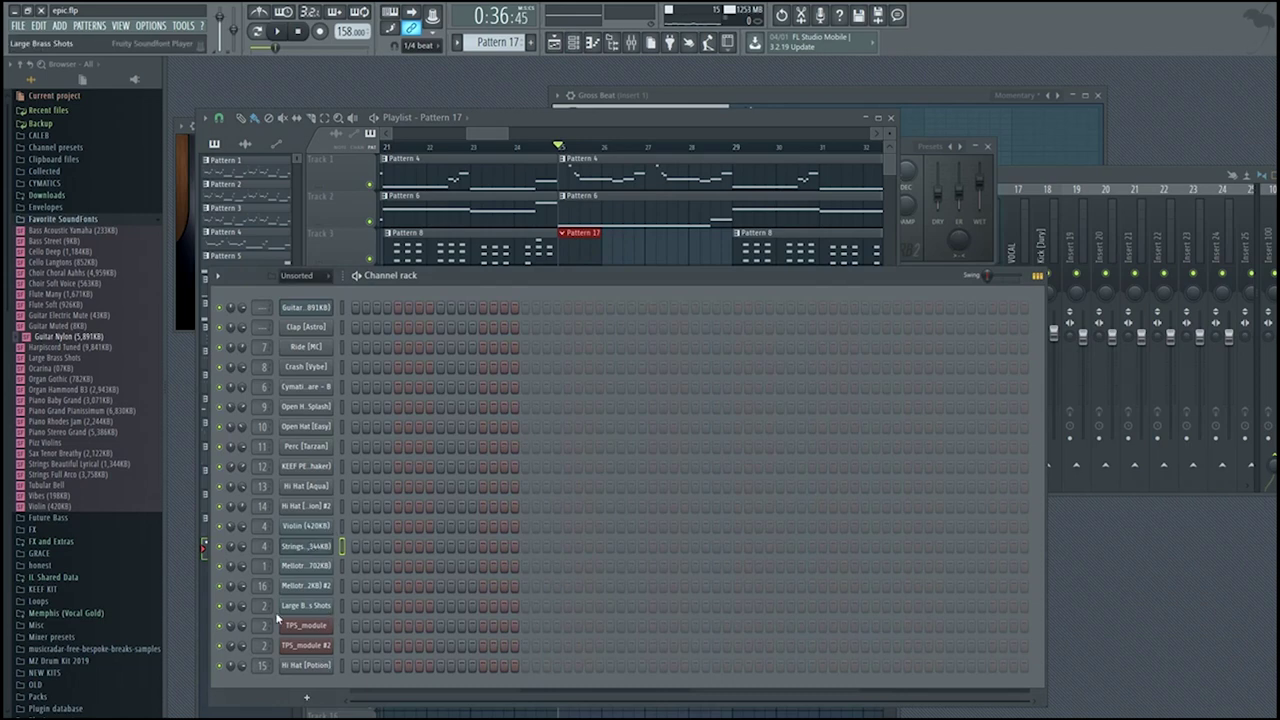
right_click(318, 308)
left_click(380, 307)
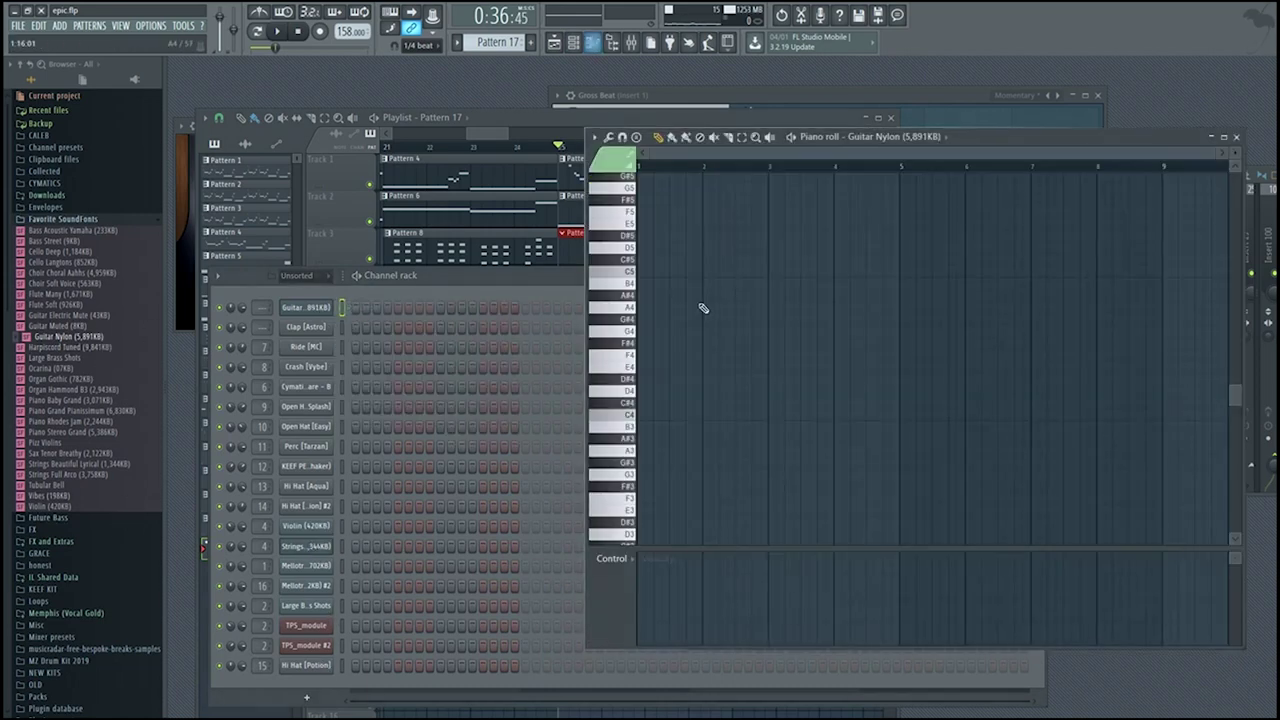
left_click(634, 138)
left_click(622, 137)
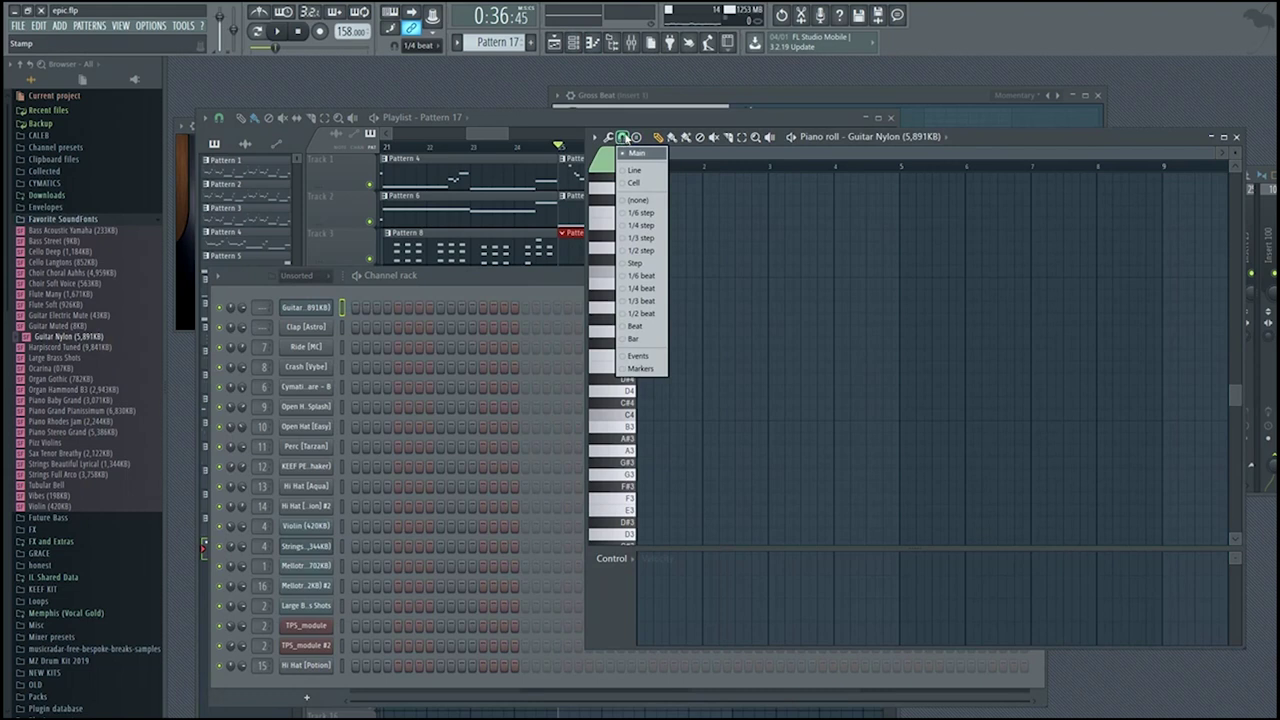
left_click(634, 138)
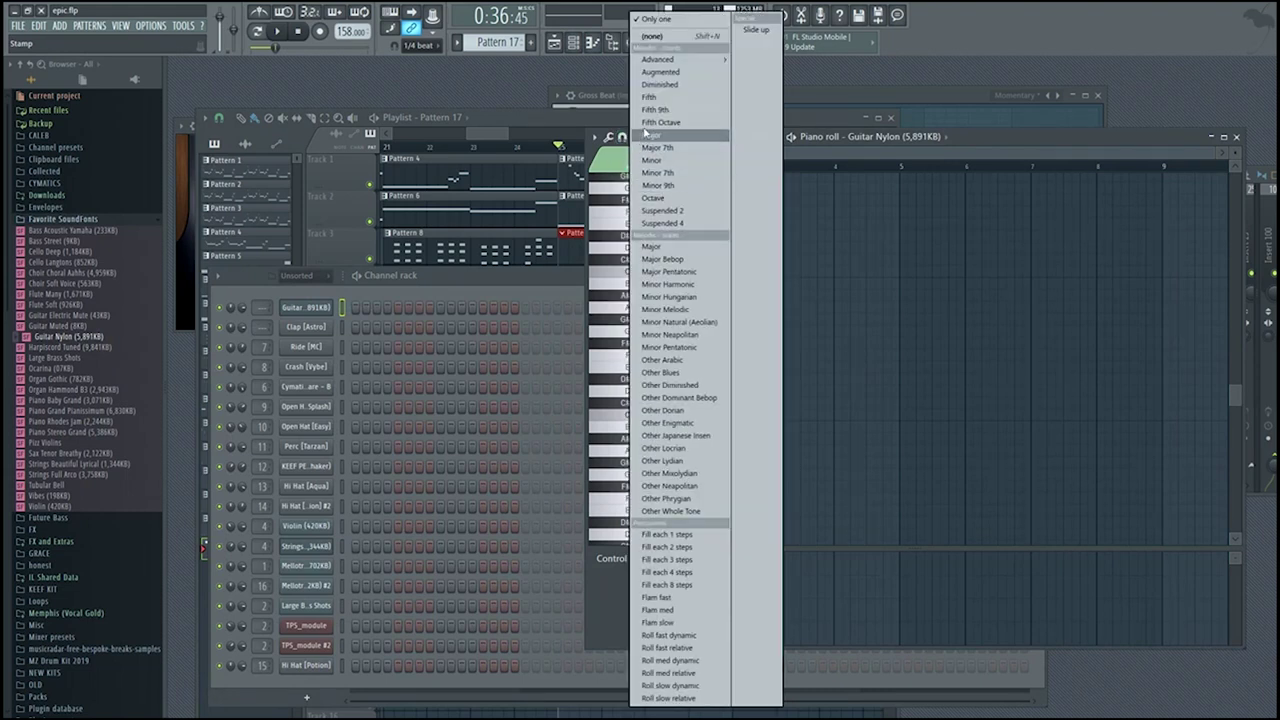
left_click(664, 160)
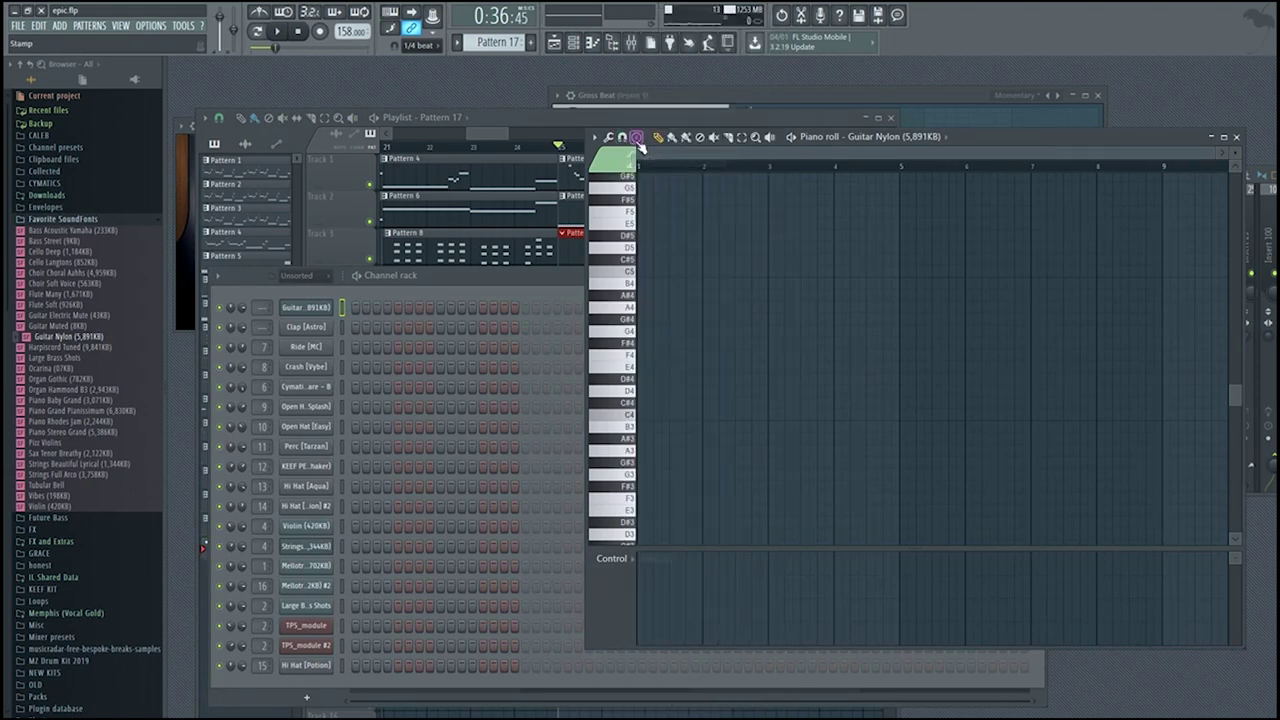
- Stamp an F#4 minor chord at bar 1 and stretch its notes to two bars
left_click(650, 345)
key("space")
key("space")
left_click_drag(651, 343, 766, 352)
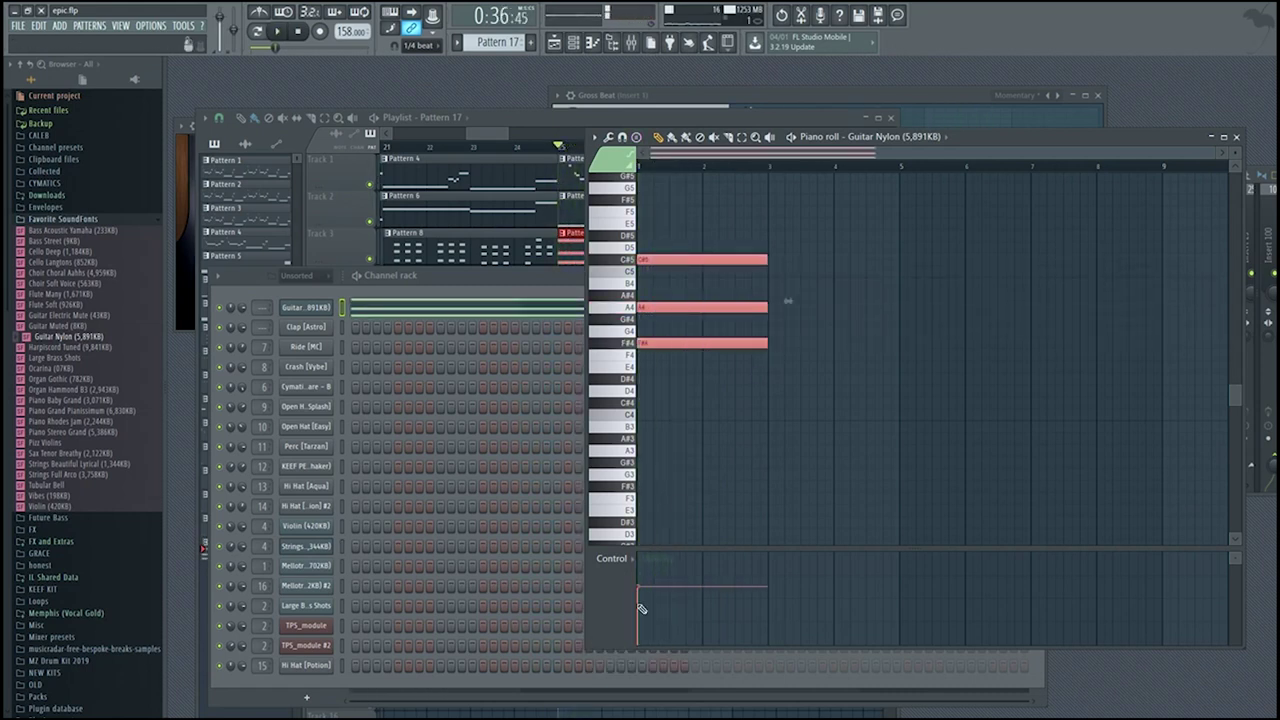
- Lower the chord's velocity slightly and audition it with the arrangement
left_click(641, 609)
key("space")
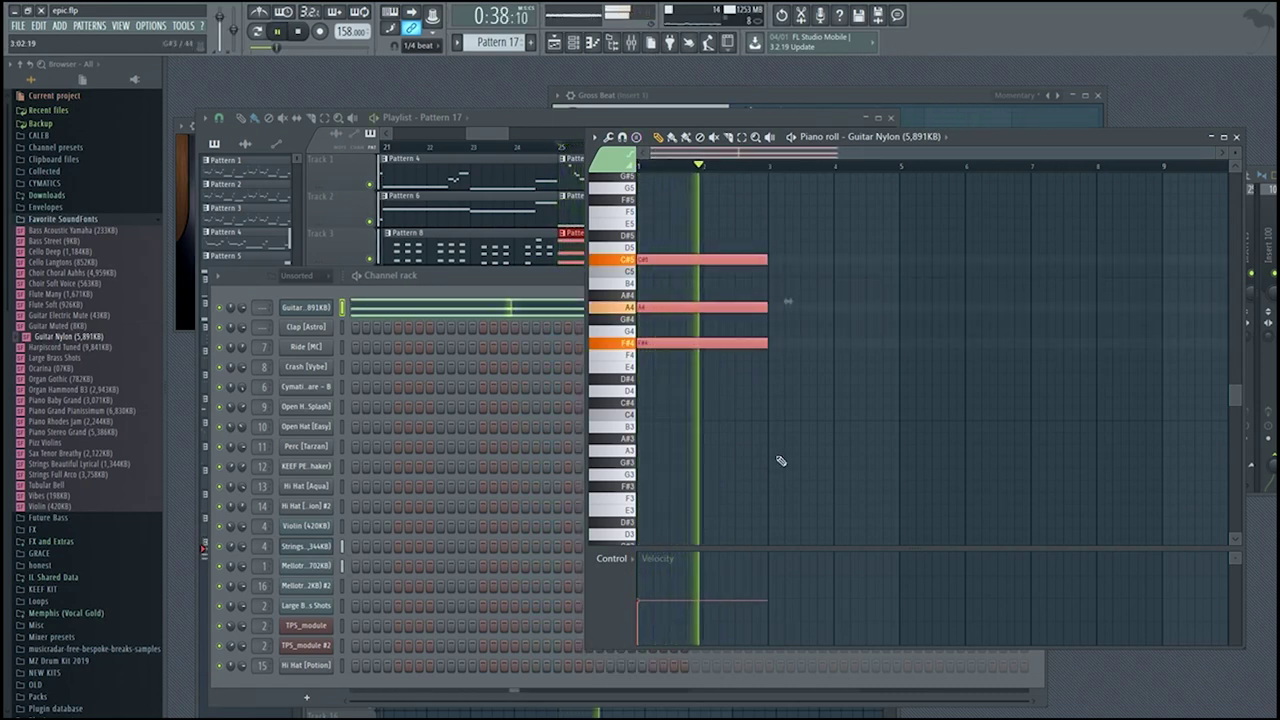
key("space")
- Extend the chord to four bars, add an F#5 note of the same length on top, and audition it
left_click_drag(777, 340, 851, 344)
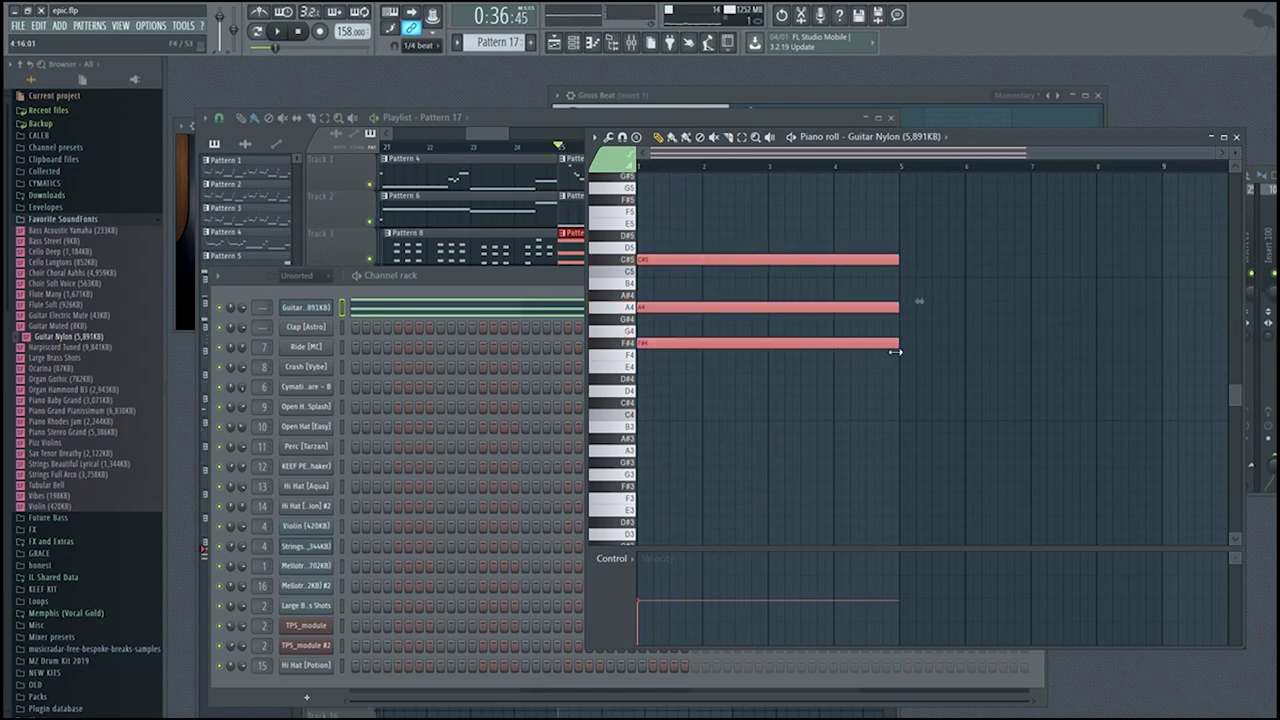
scroll(720, 371, "up", 5)
left_click(660, 330)
left_click_drag(660, 330, 660, 307)
key("space")
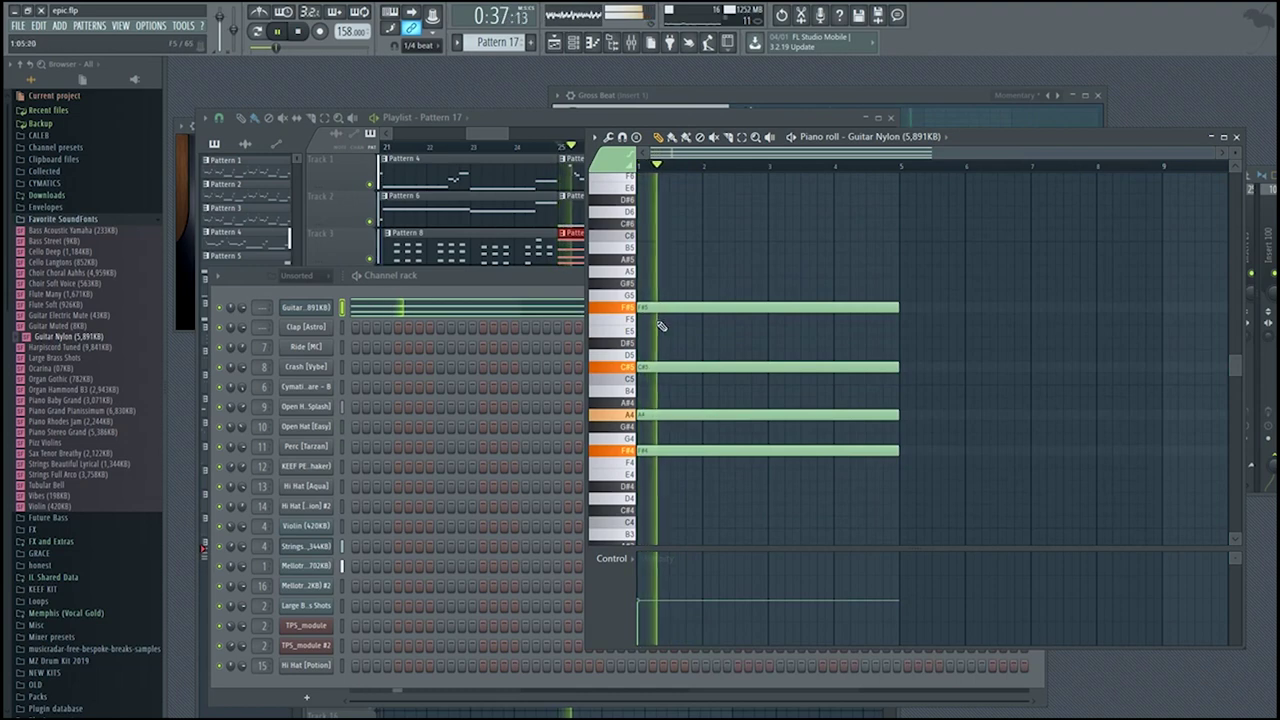
key("space")
left_click_drag(654, 349, 681, 357)
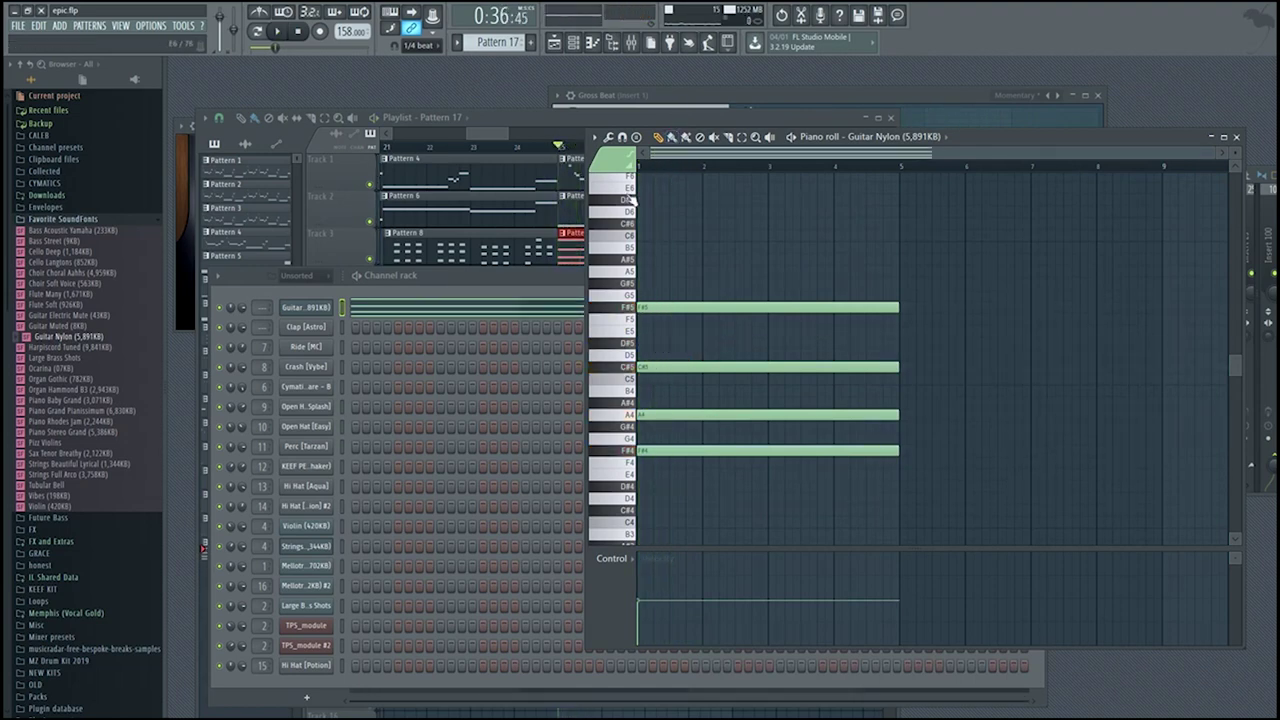
- Set the song position at the start of the Pattern 17 clip and reopen its Guitar Nylon notes
left_click(557, 148)
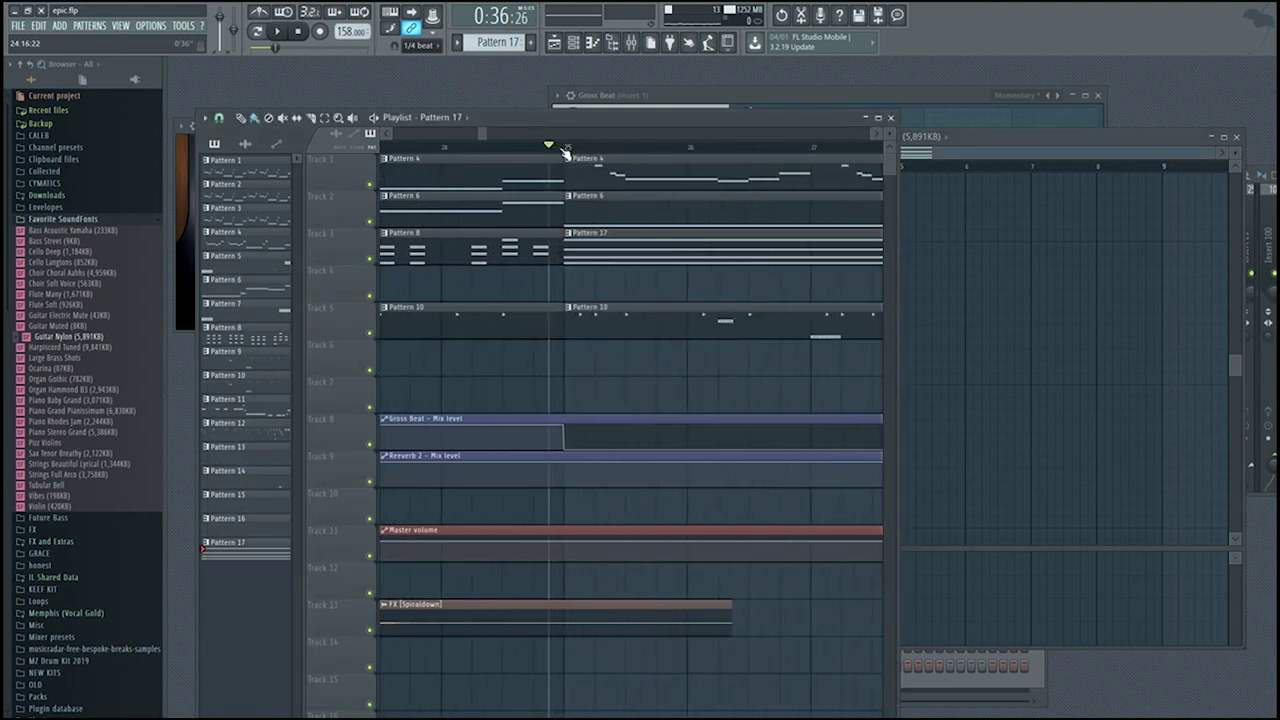
double_click(594, 170)
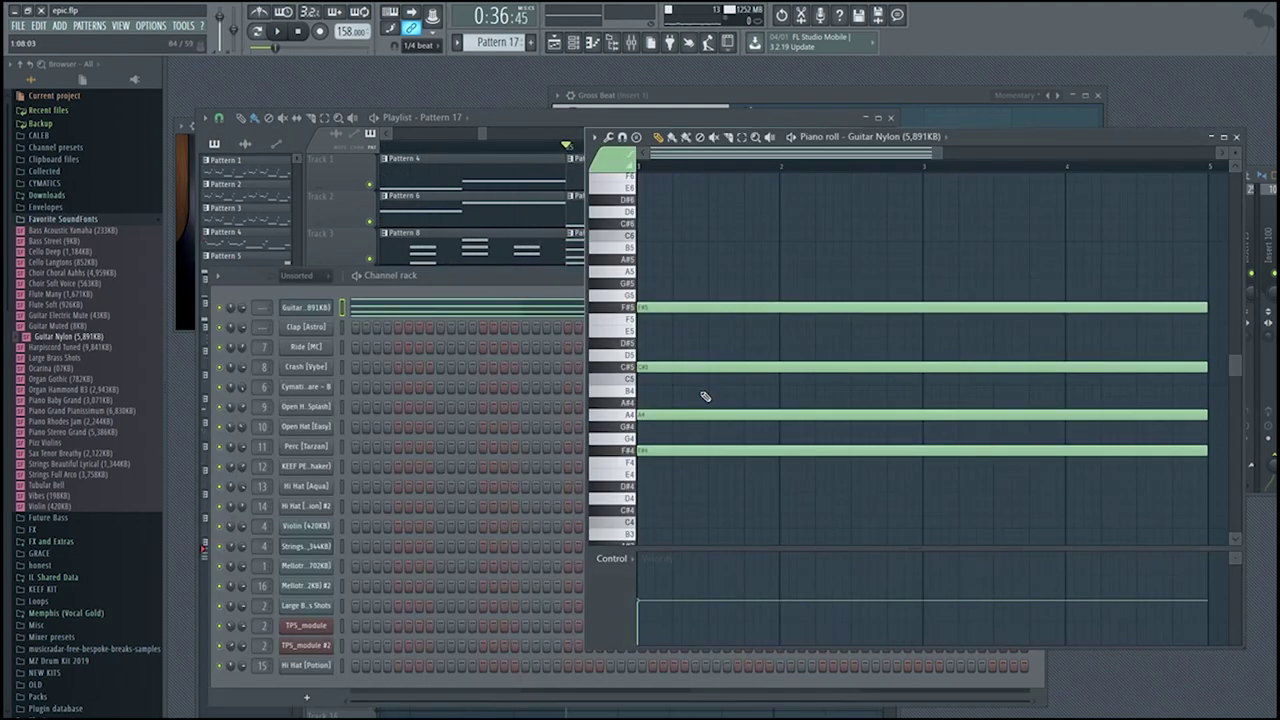
scroll(650, 410, "down", 3)
key("ctrl+a")
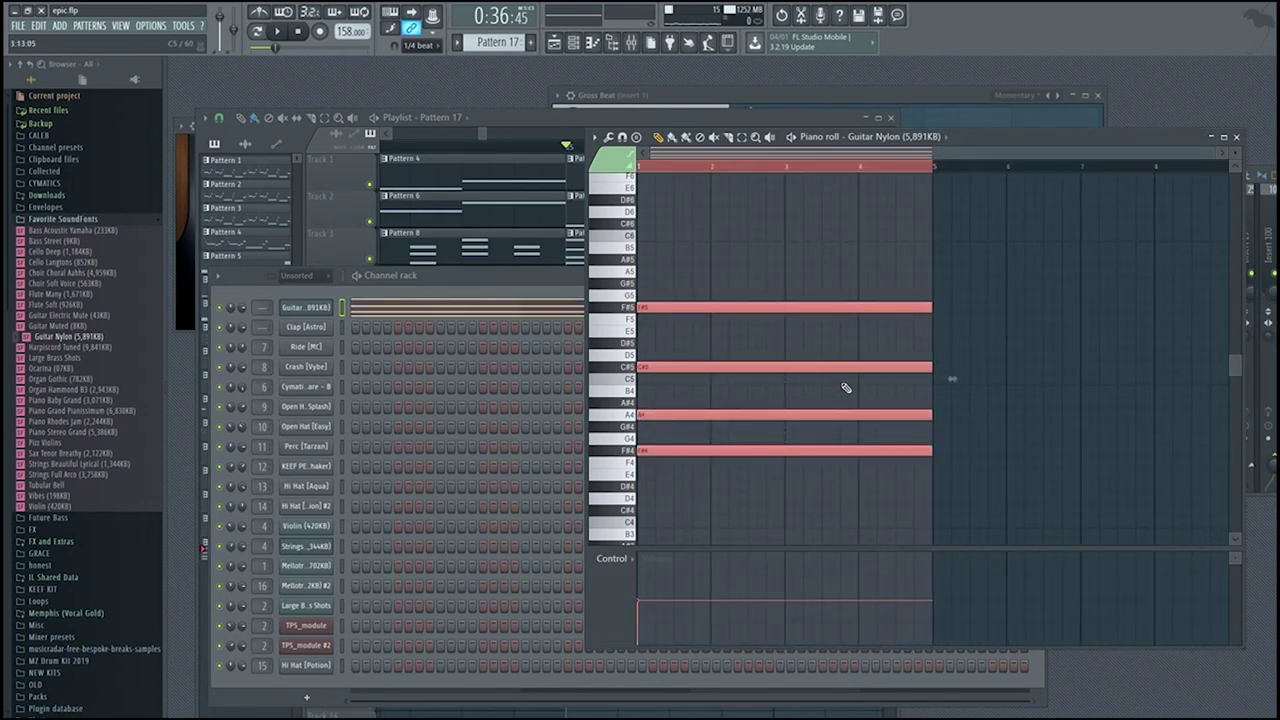
key("ctrl+d")
left_click_drag(676, 413, 650, 400)
key("ctrl+z")
- Shorten all four Guitar Nylon chord notes to one bar
key("ctrl+a")
left_click_drag(930, 412, 678, 410)
key("ctrl+d")
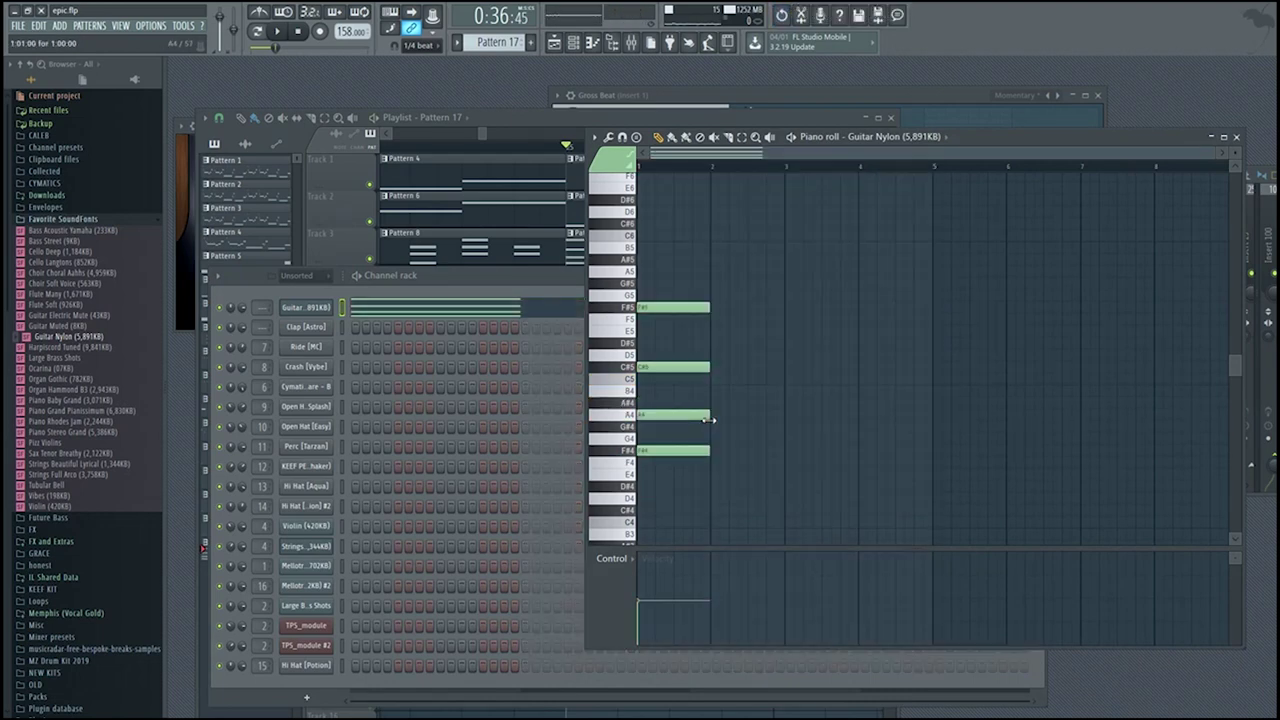
- Shorten the A4 note to one beat, add a one-beat G#4 note near its end, and start playback
left_click_drag(709, 417, 645, 418)
left_click(656, 428)
key("space")
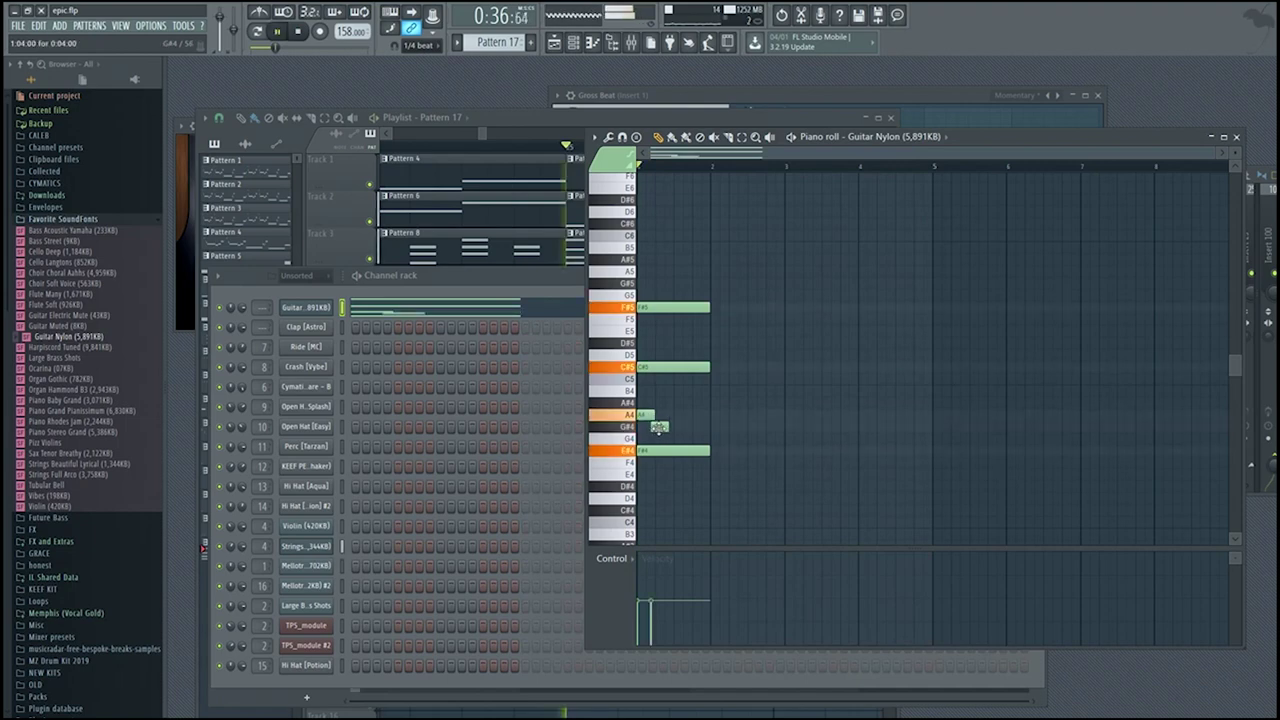
- Place the G#4 note on the last beat of bar 1, trim the A4 note to end where it starts, and play the chord
key("space")
key("ctrl+alt+z")
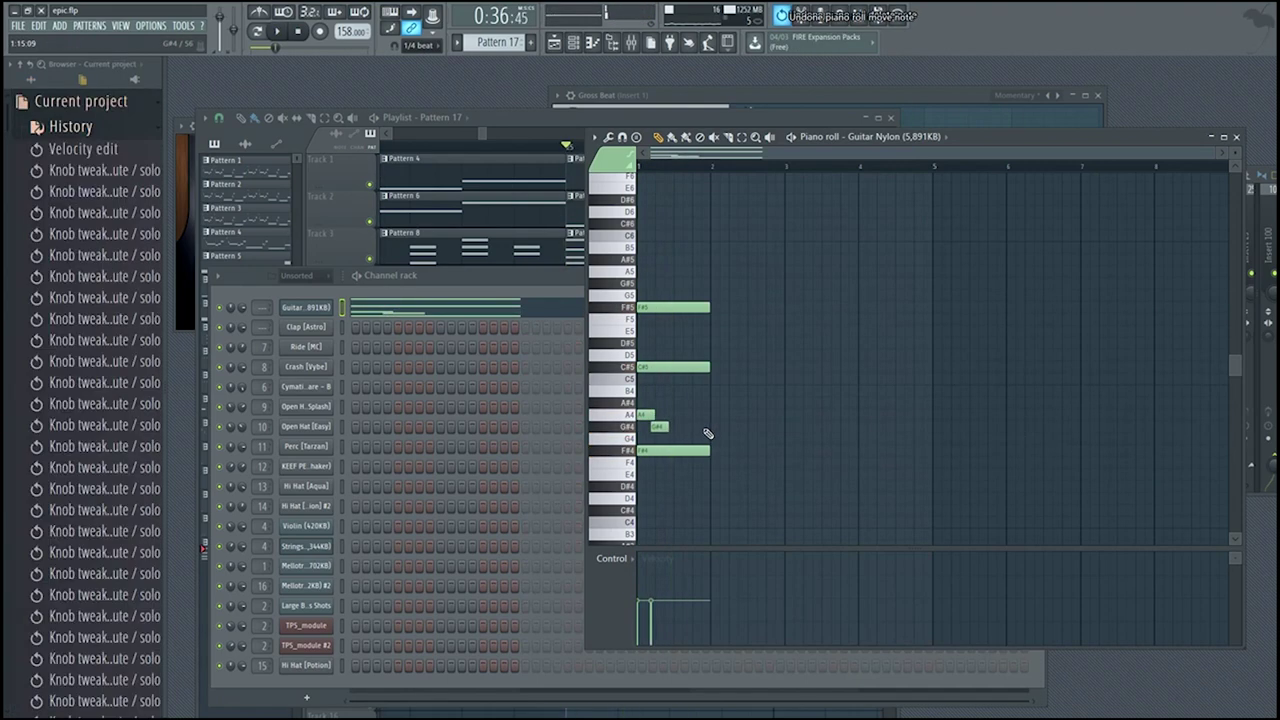
key("ctrl+alt+z")
scroll(695, 433, "up", 3)
left_click(726, 429)
key("space")
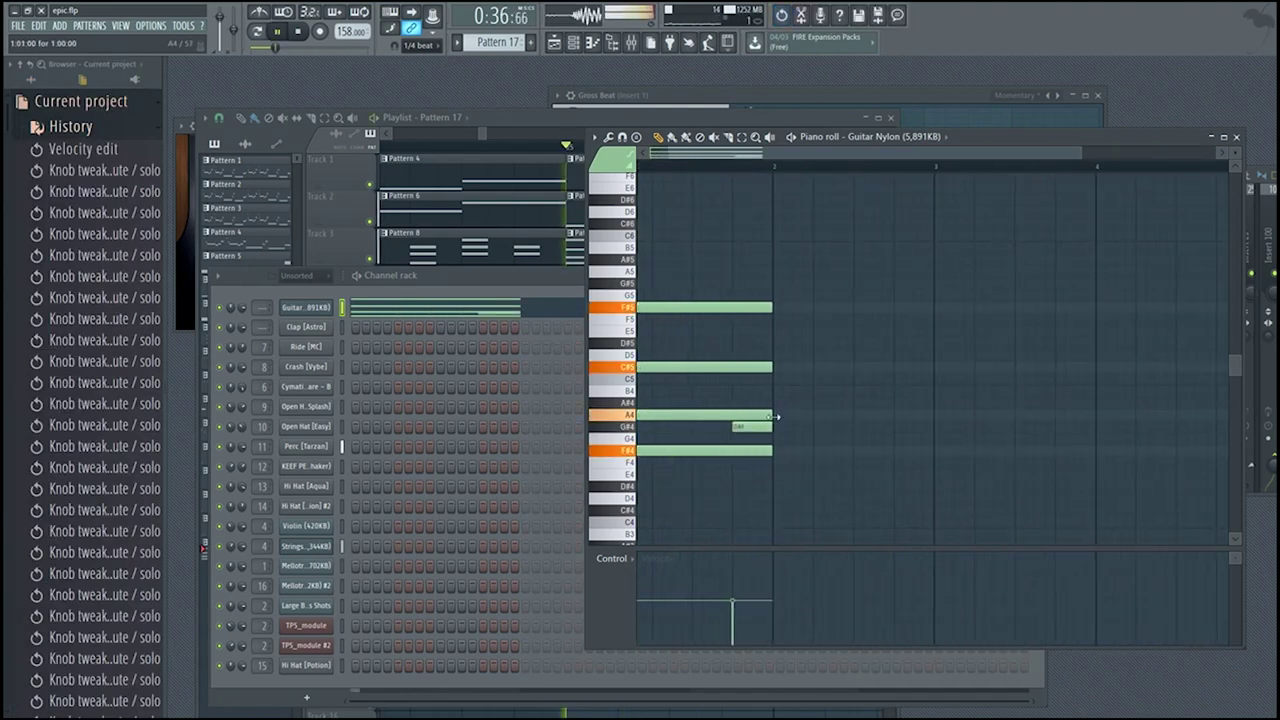
left_click_drag(772, 416, 734, 417)
key("space")
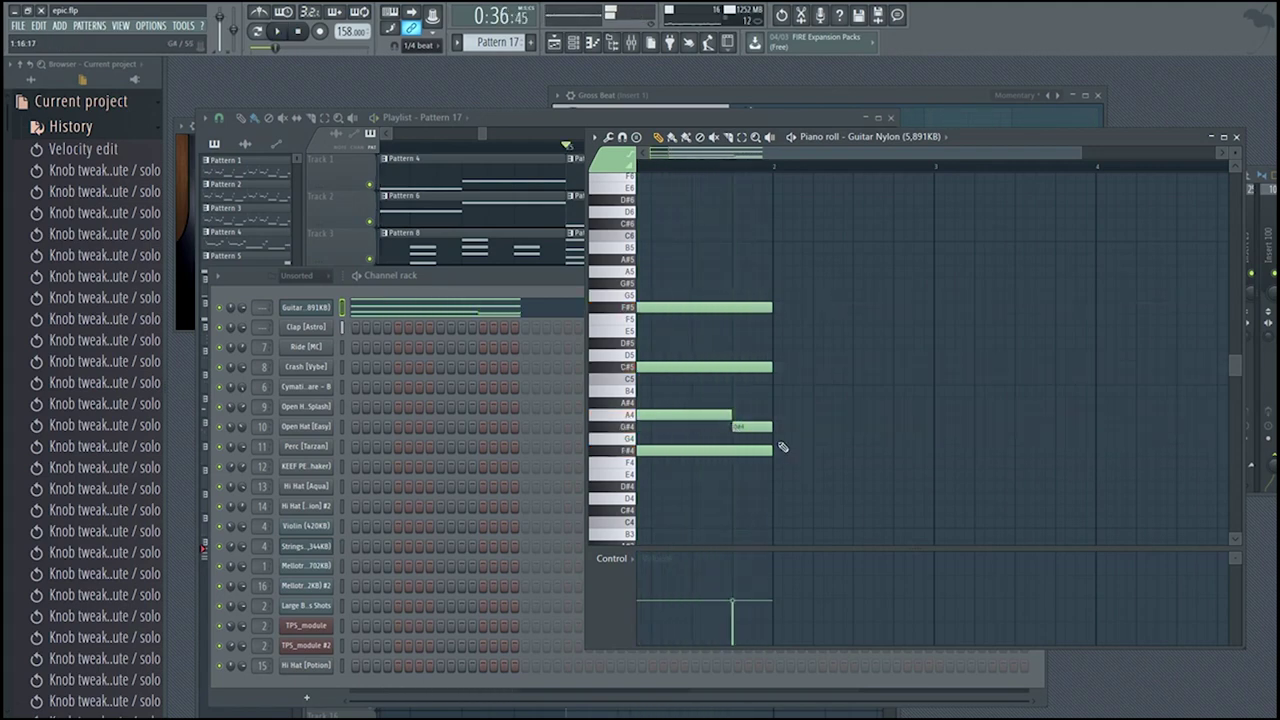
scroll(805, 455, "down", 1)
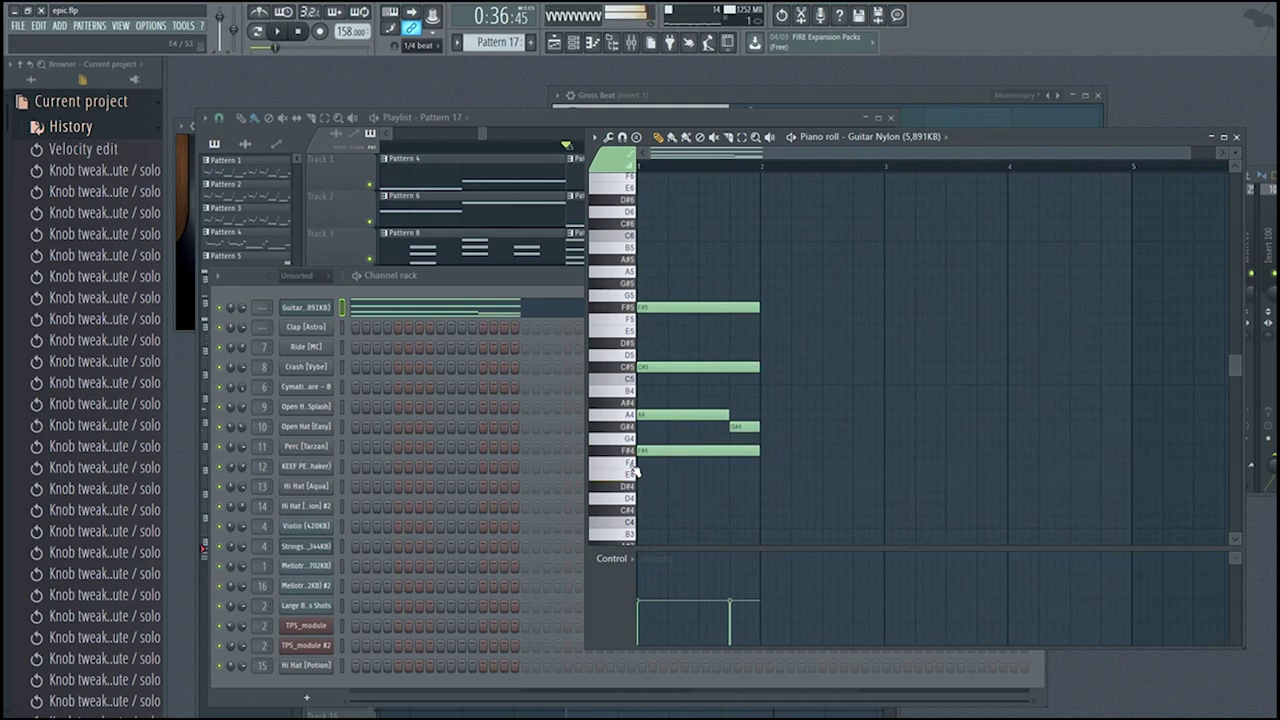
key("space")
key("space")
- Duplicate the bar 1 notes into bar 2 and try the copied F#4 bass note at D4
key("ctrl+a")
left_click_drag(714, 451, 789, 497)
key("ctrl+d")
key("space")
key("space")
key("space")
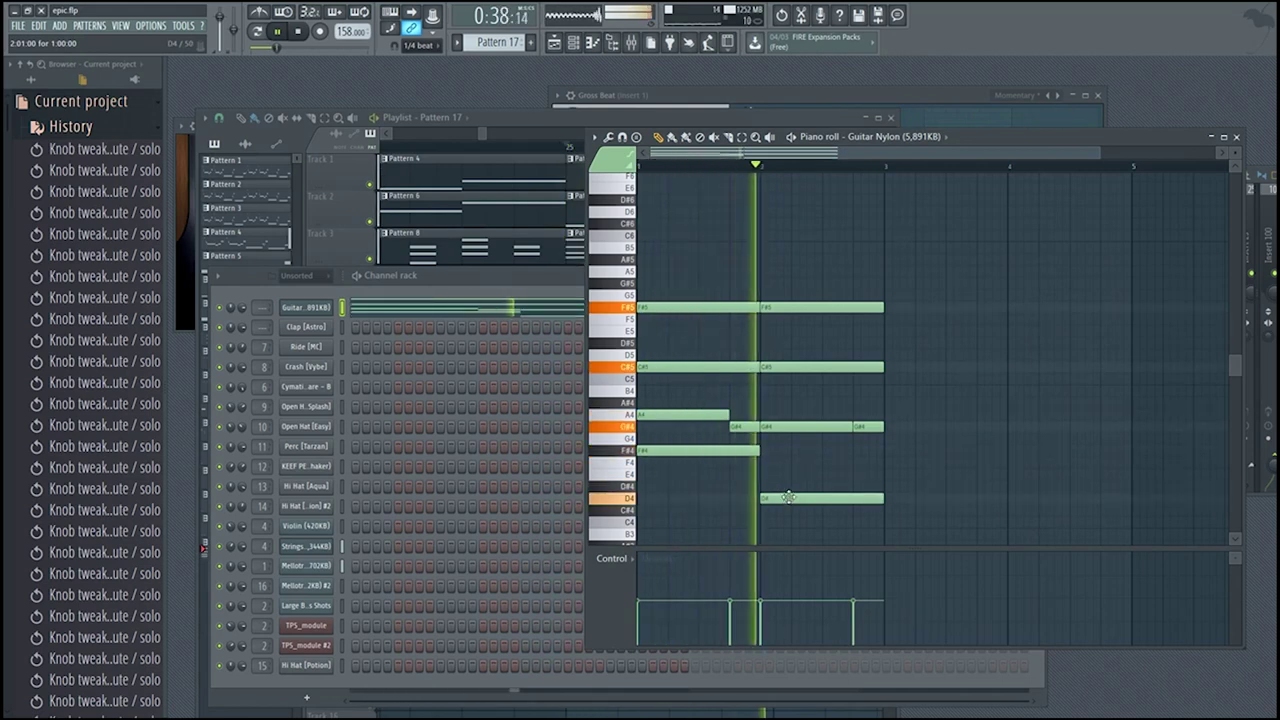
key("space")
- Undo the D4 move, check the melody in the playlist, and lower bar 2's F#4 bass note to F4
left_click(552, 119)
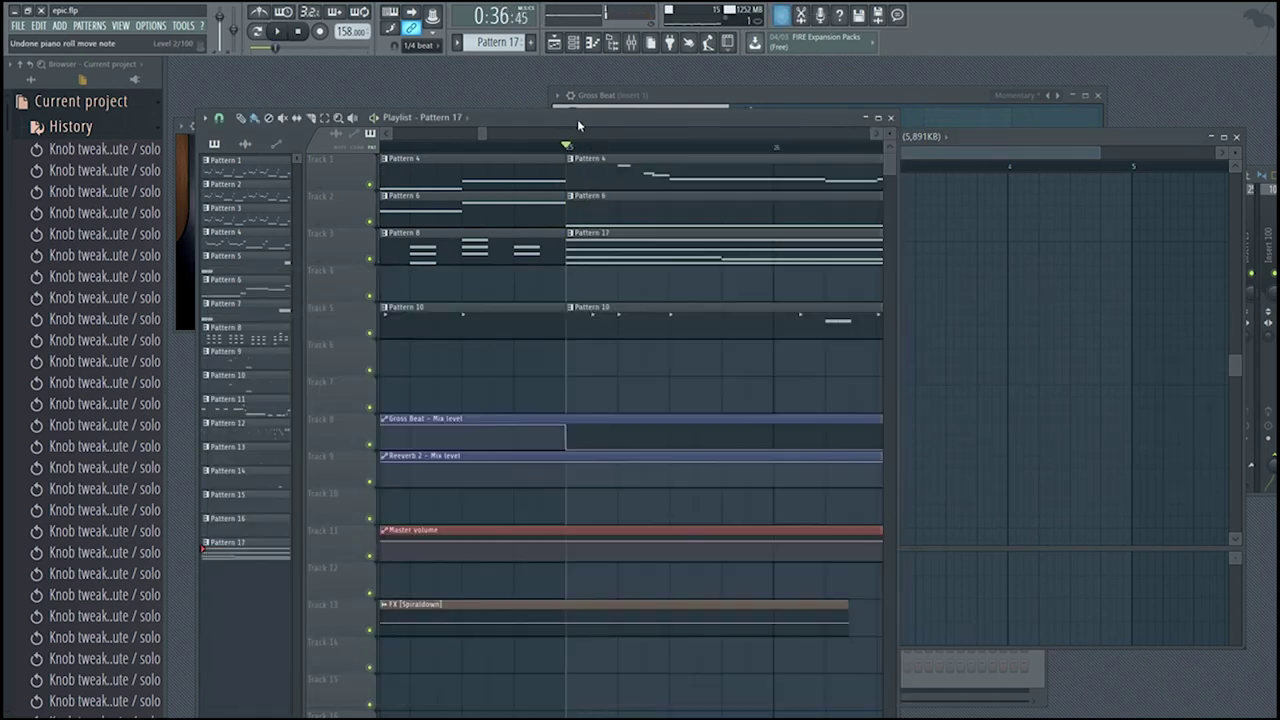
scroll(626, 158, "down", 3)
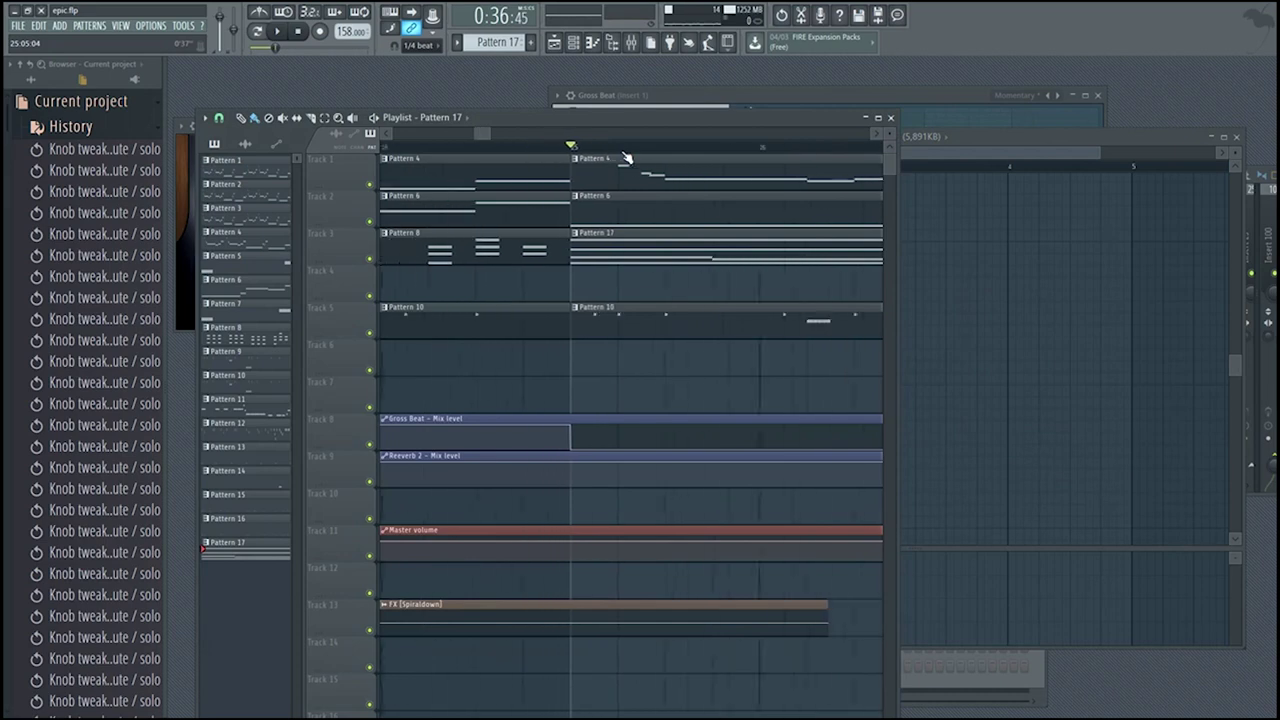
double_click(631, 180)
scroll(770, 350, "down", 1)
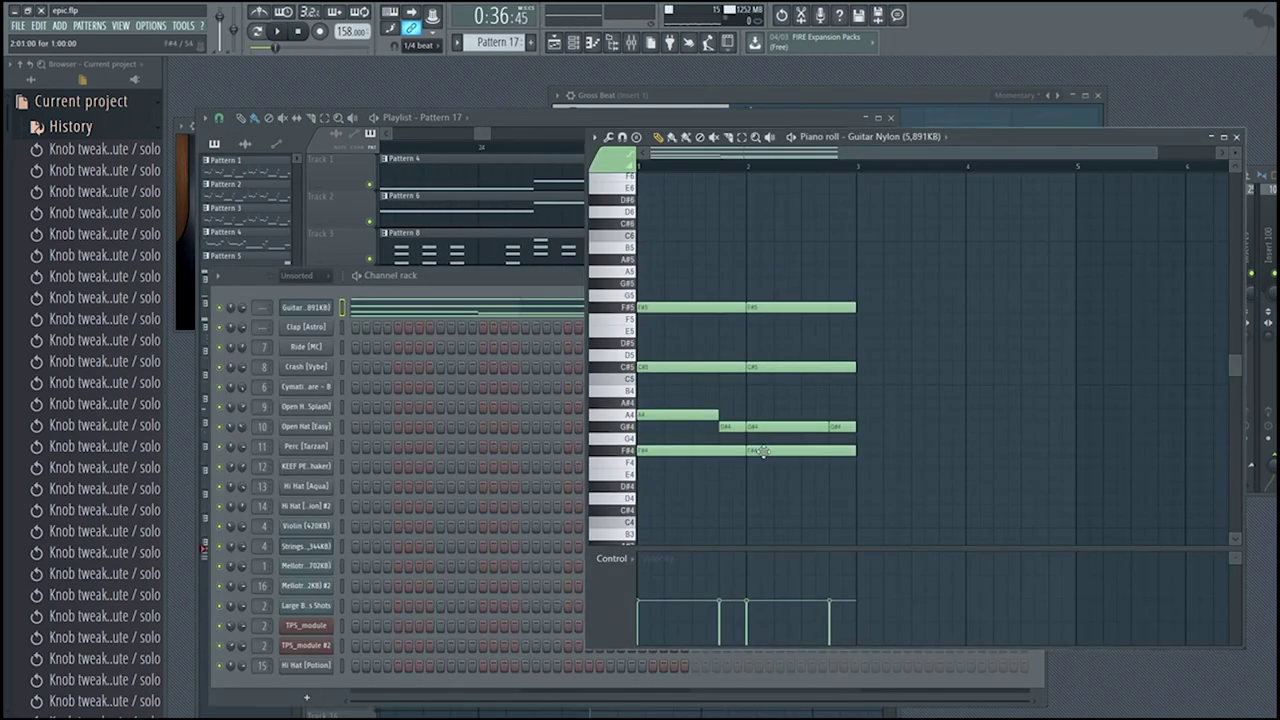
left_click_drag(762, 451, 760, 463)
key("space")
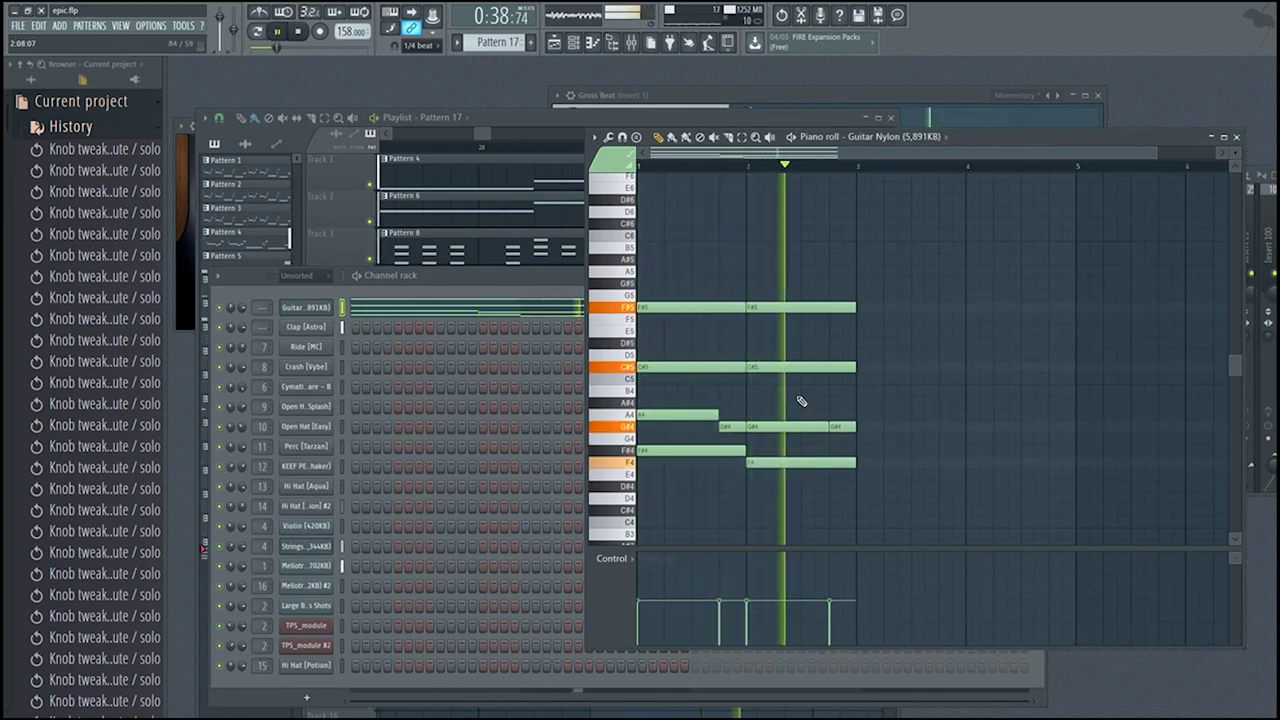
key("space")
- Delete the C#5 and F#5 notes from bar 2 of the guitar part and play the result
left_click_drag(763, 372, 763, 388)
right_click(766, 394)
key("space")
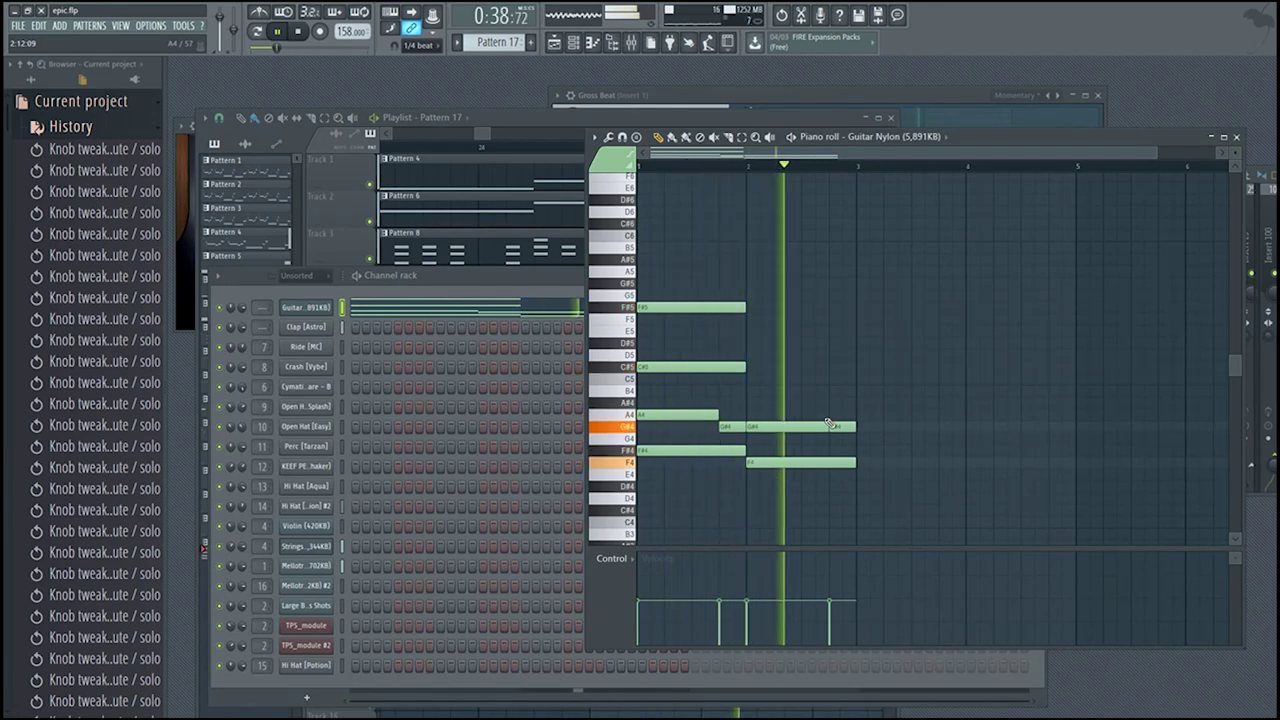
key("space")
- Duplicate the two-bar guitar progression into bars 3 and 4 and play all four bars
key("ctrl+a")
key("ctrl+b")
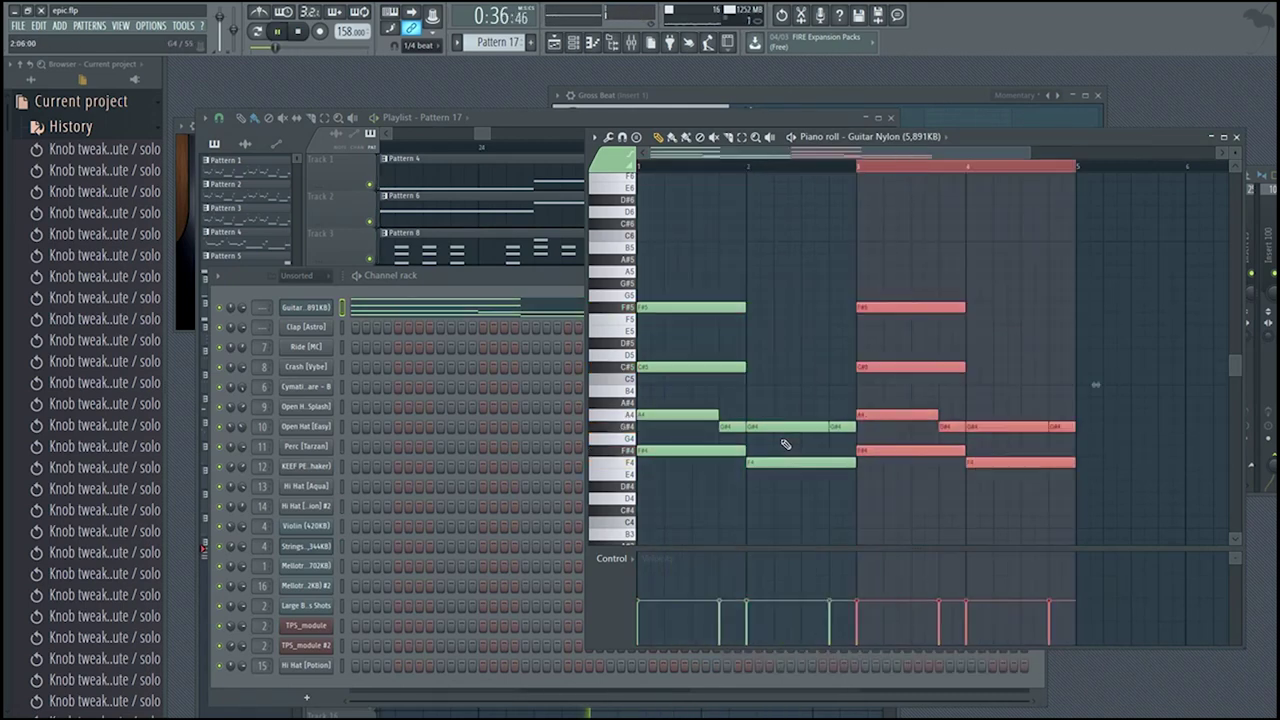
key("space")
key("ctrl+d")
scroll(806, 370, "down", 2)
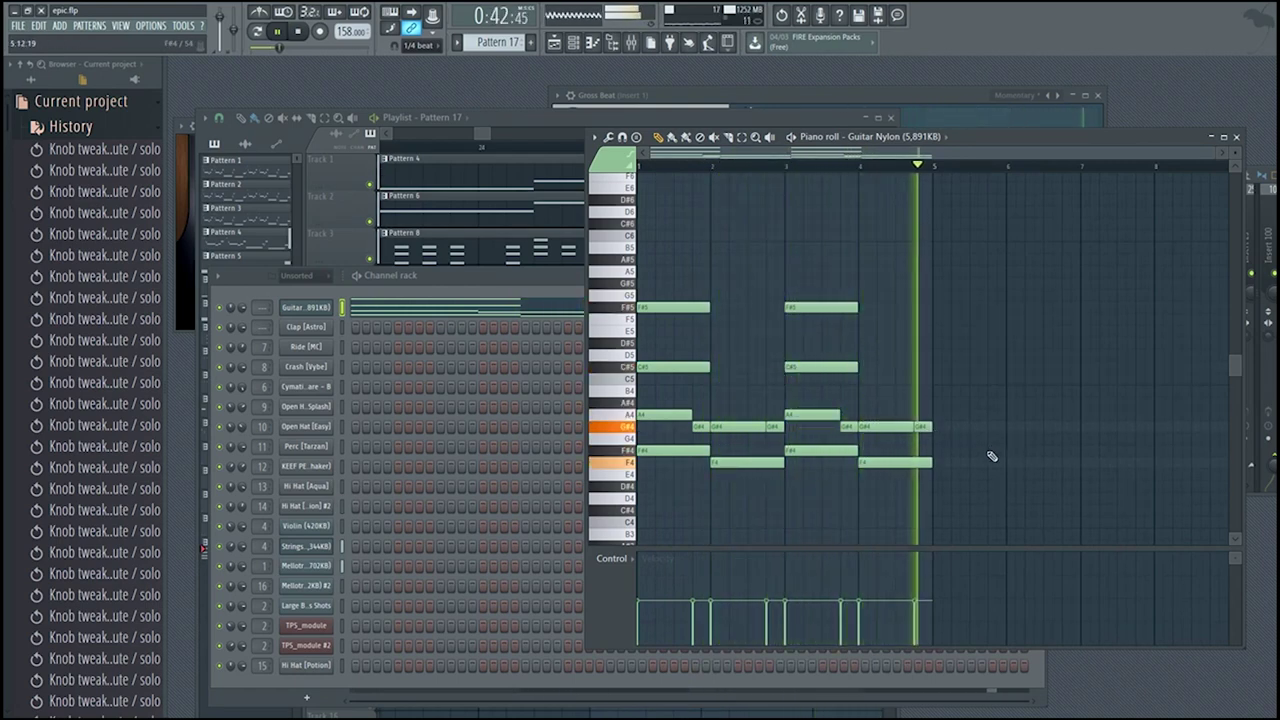
key("space")
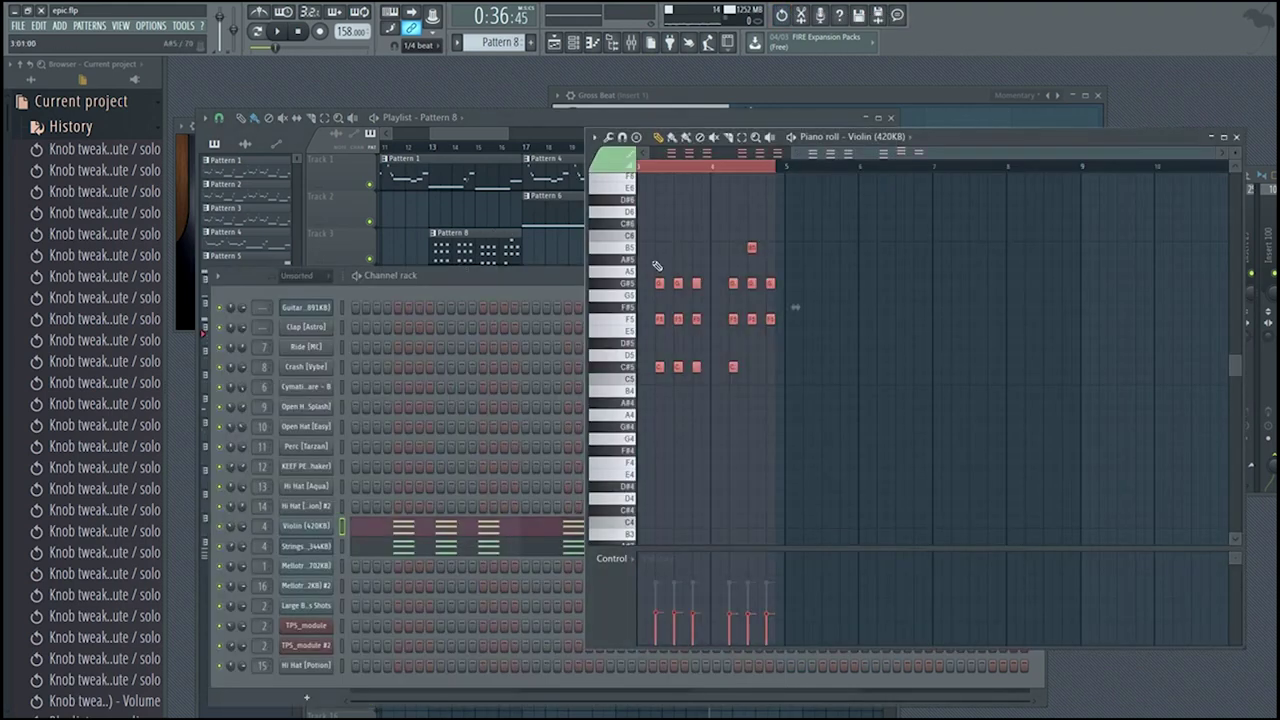
- Paste the Violin chords from Pattern 8 into Pattern 17's Guitar Nylon part, starting at bar 5
scroll(809, 226, "left", 2)
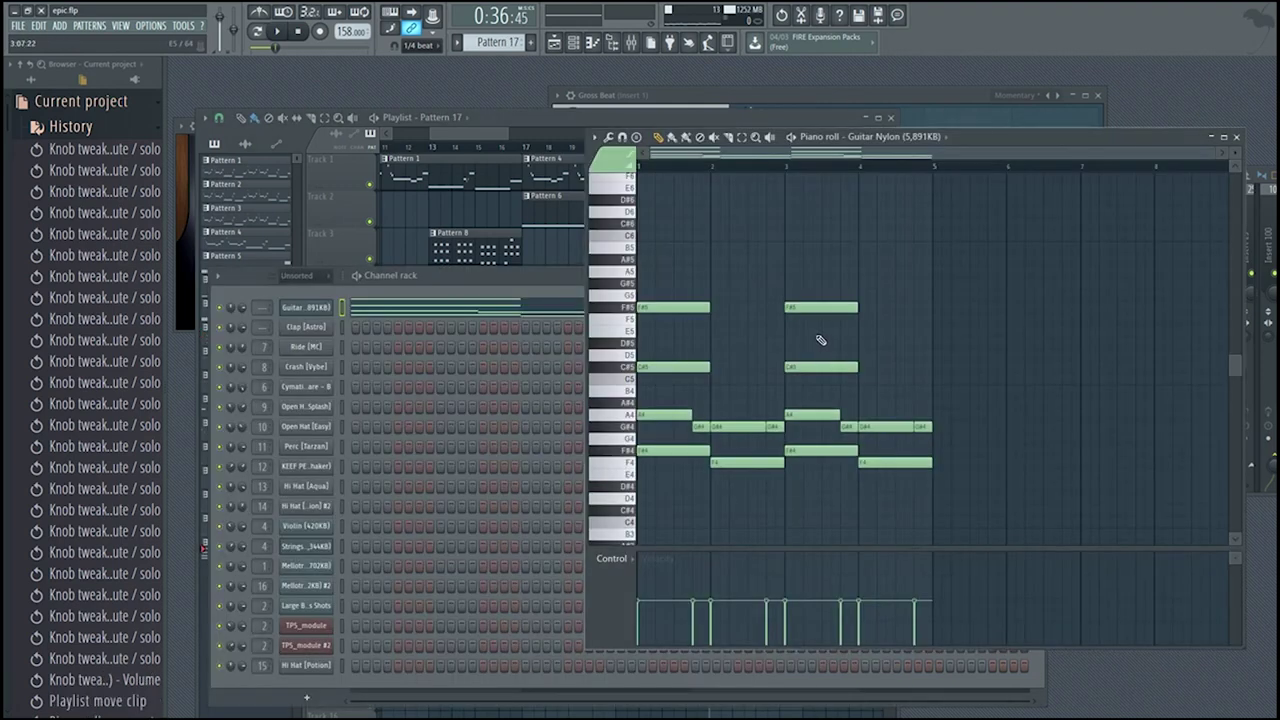
key("ctrl+a")
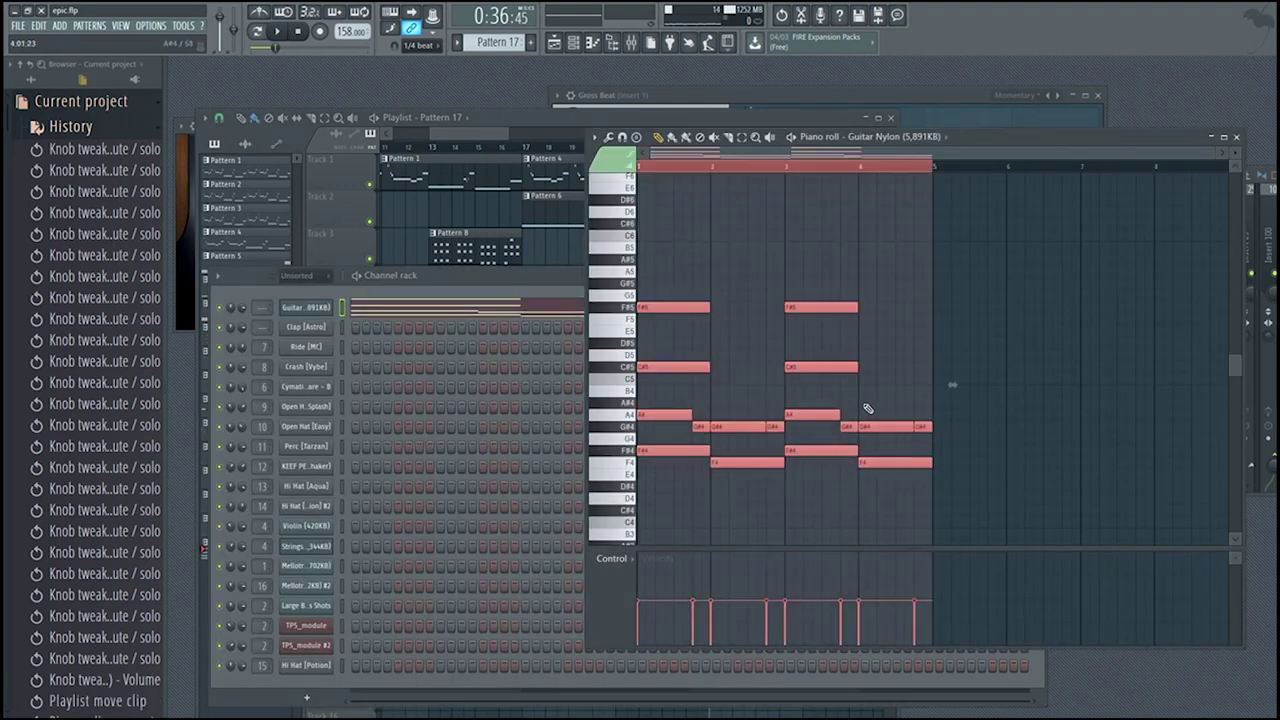
key("ctrl+v")
left_click_drag(660, 358, 934, 363)
scroll(951, 366, "down", 2)
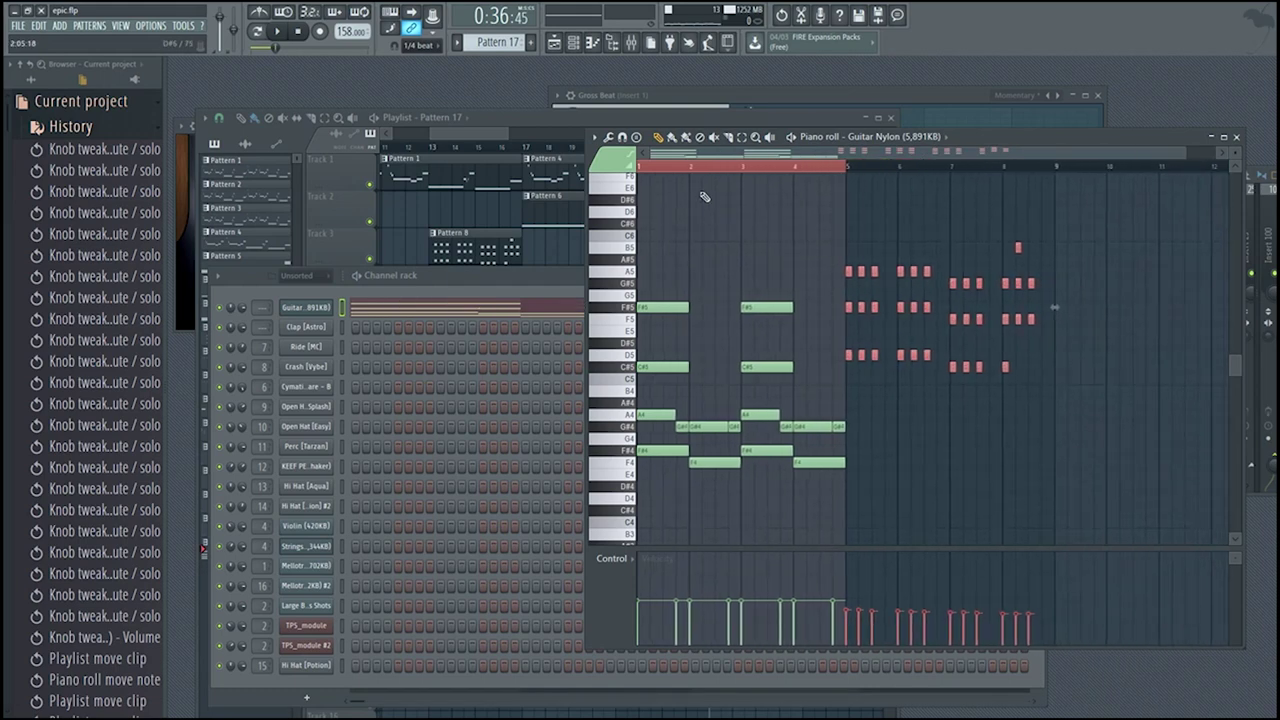
- Delete the repeated chord stabs from bar 5 on, keeping only the hits where the harmony changes
left_click_drag(938, 374, 856, 228)
key("Delete")
left_click_drag(988, 372, 956, 254)
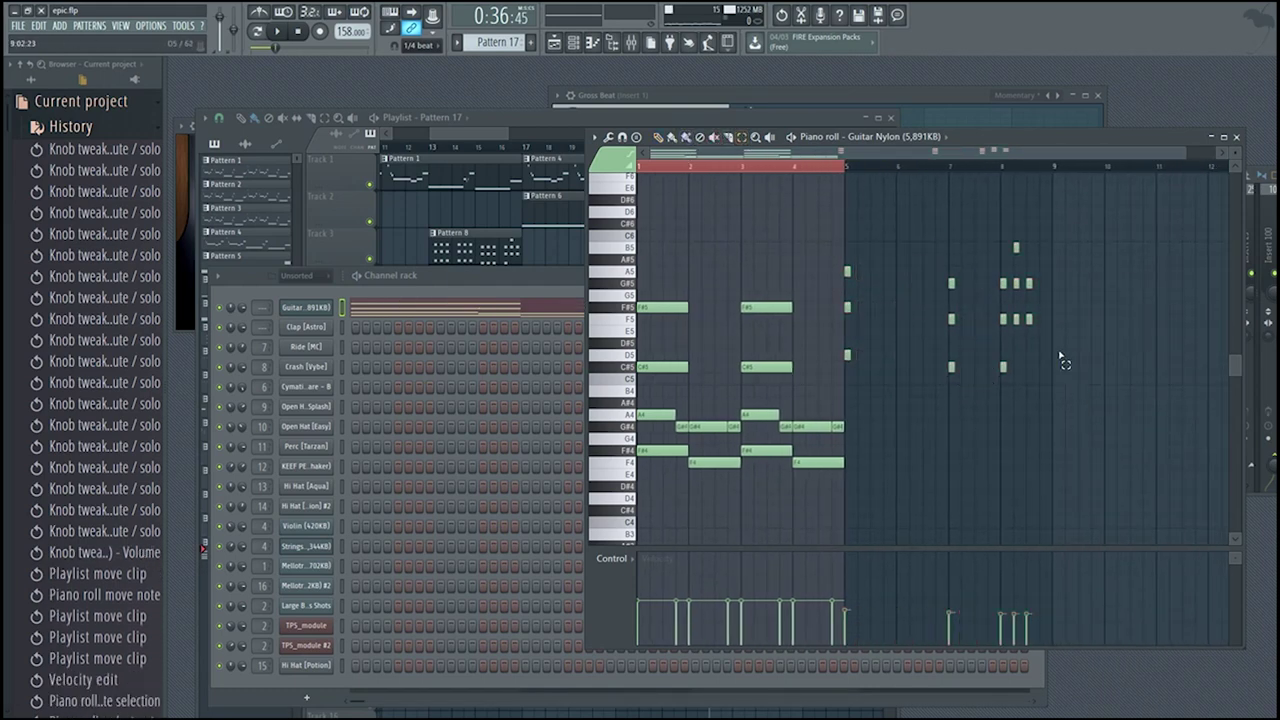
scroll(1063, 354, "up", 2)
- Apply quick legato to the pasted chords and stretch the last chord to the end of bar 8
left_click_drag(1018, 274, 740, 217)
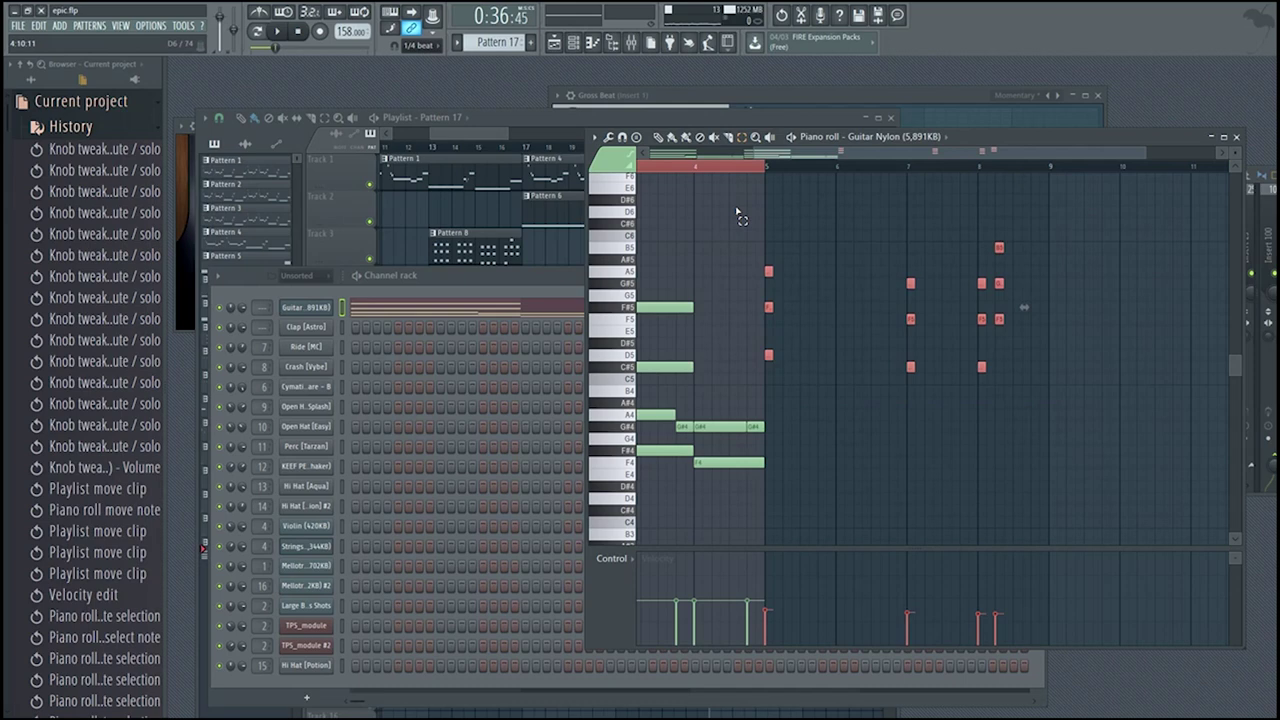
key("ctrl+l")
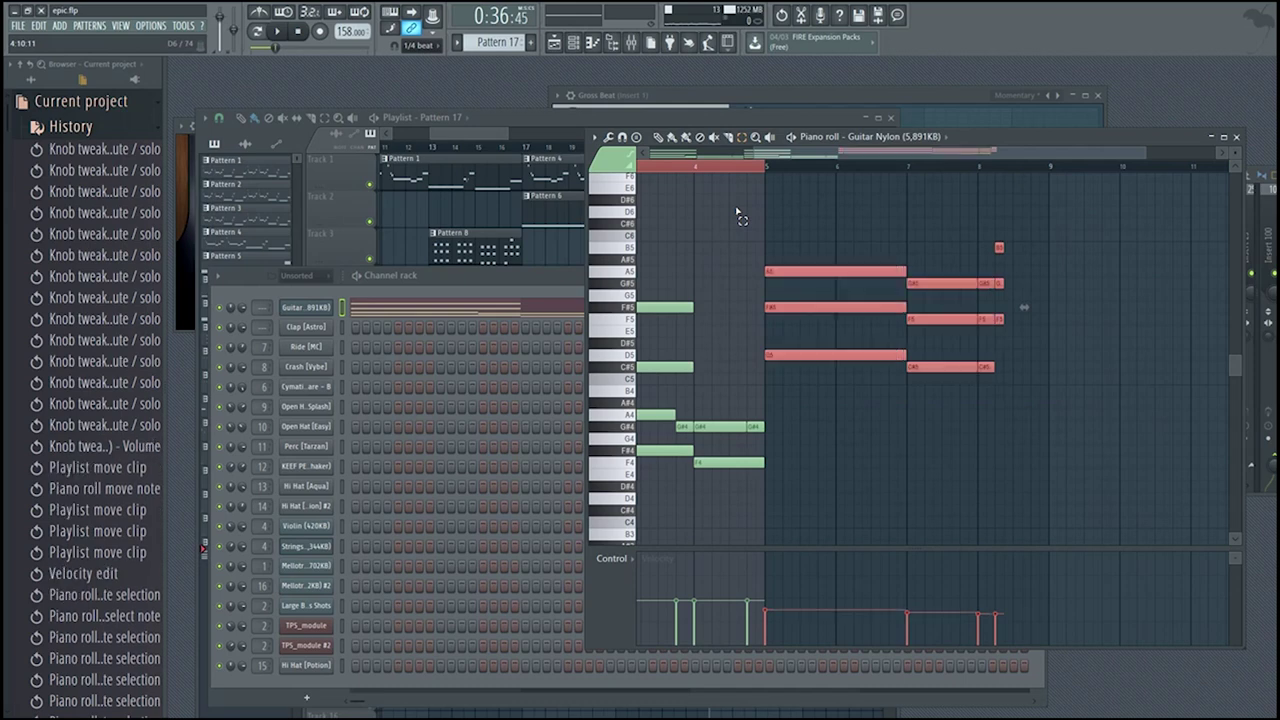
left_click_drag(1027, 335, 1006, 245)
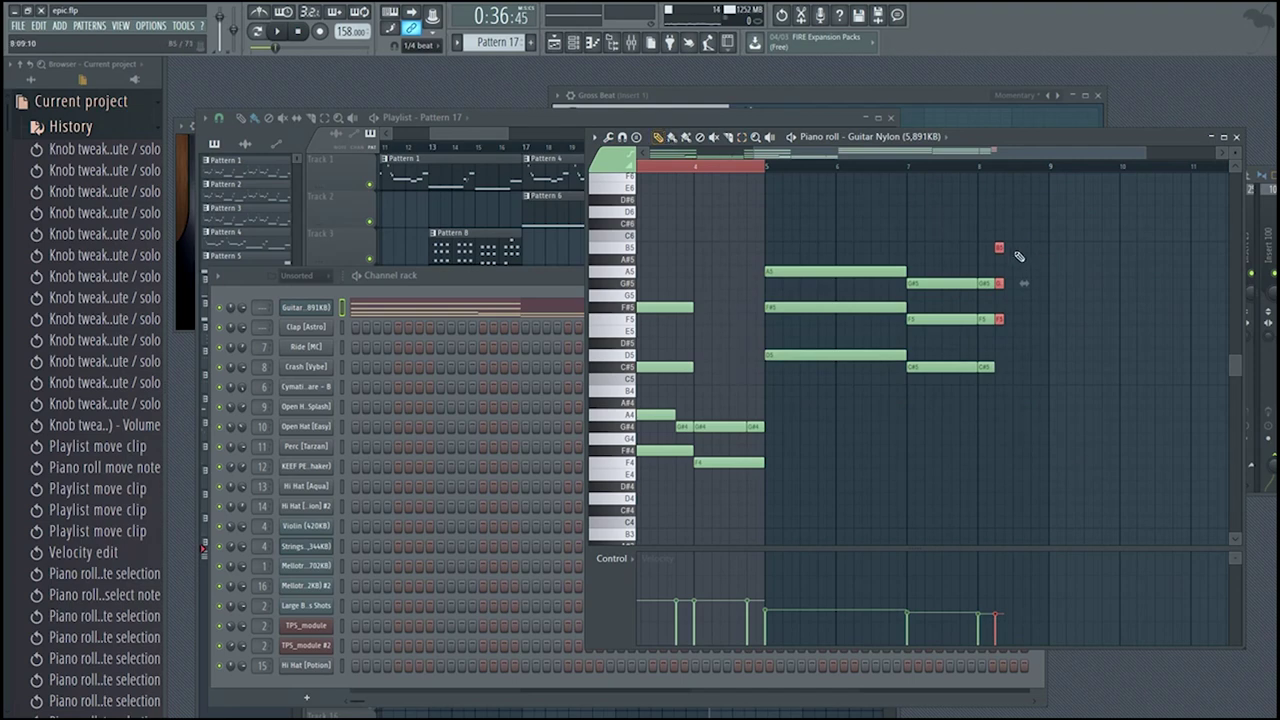
left_click_drag(1003, 248, 1022, 257)
key("ctrl+d")
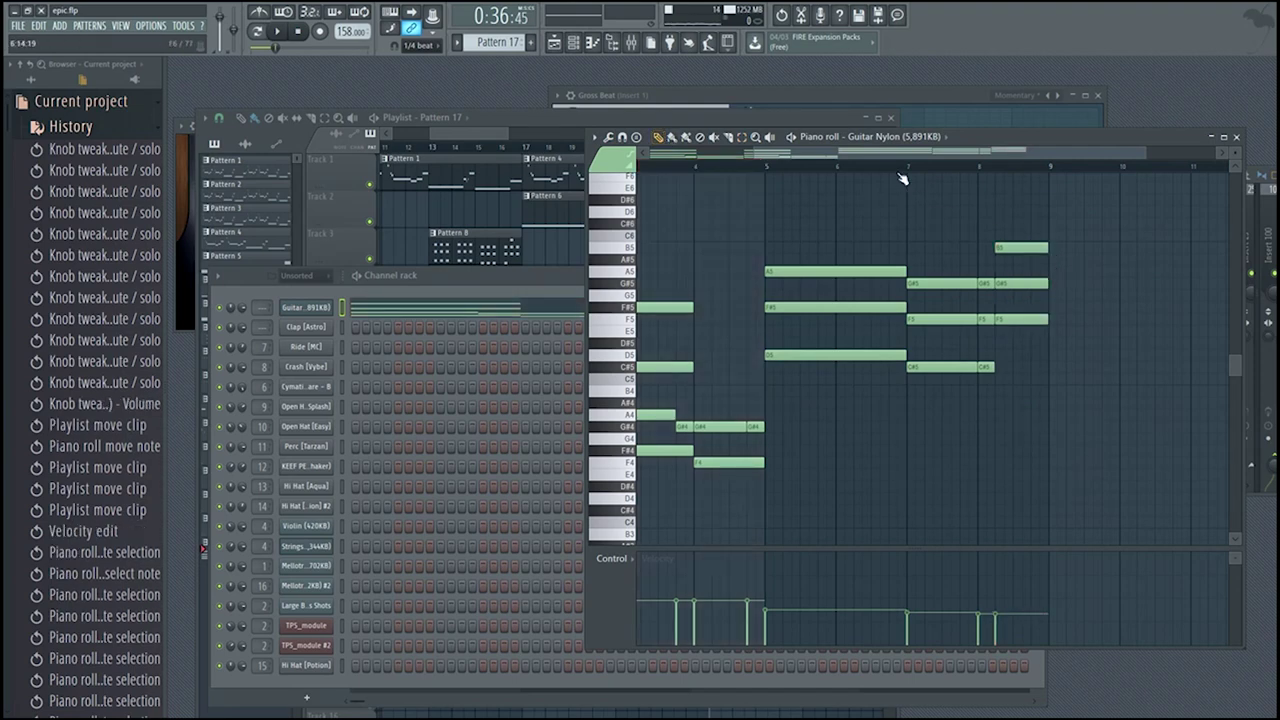
- Transpose the chords in bars 5 to 8 down one octave and play them
left_click_drag(900, 153, 80, 177)
key("space")
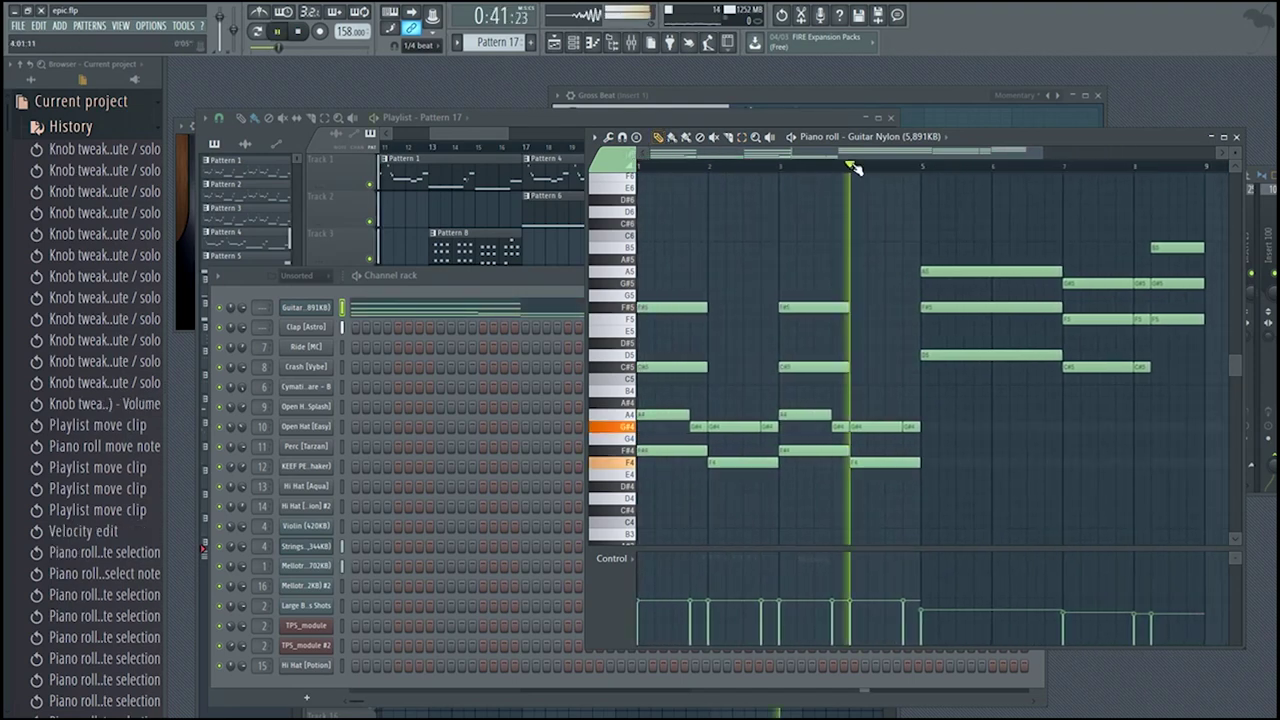
key("space")
left_click_drag(1168, 386, 900, 226)
key("ctrl+Down")
key("space")
key("ctrl+d")
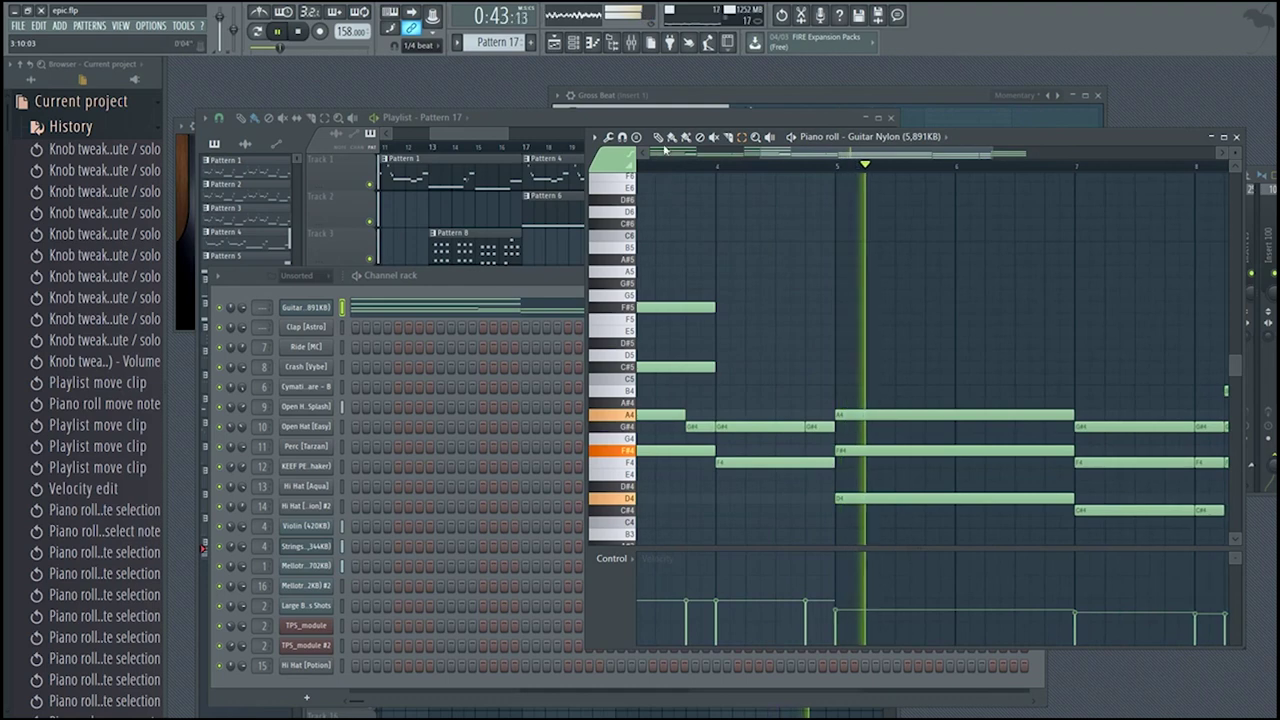
key("space")
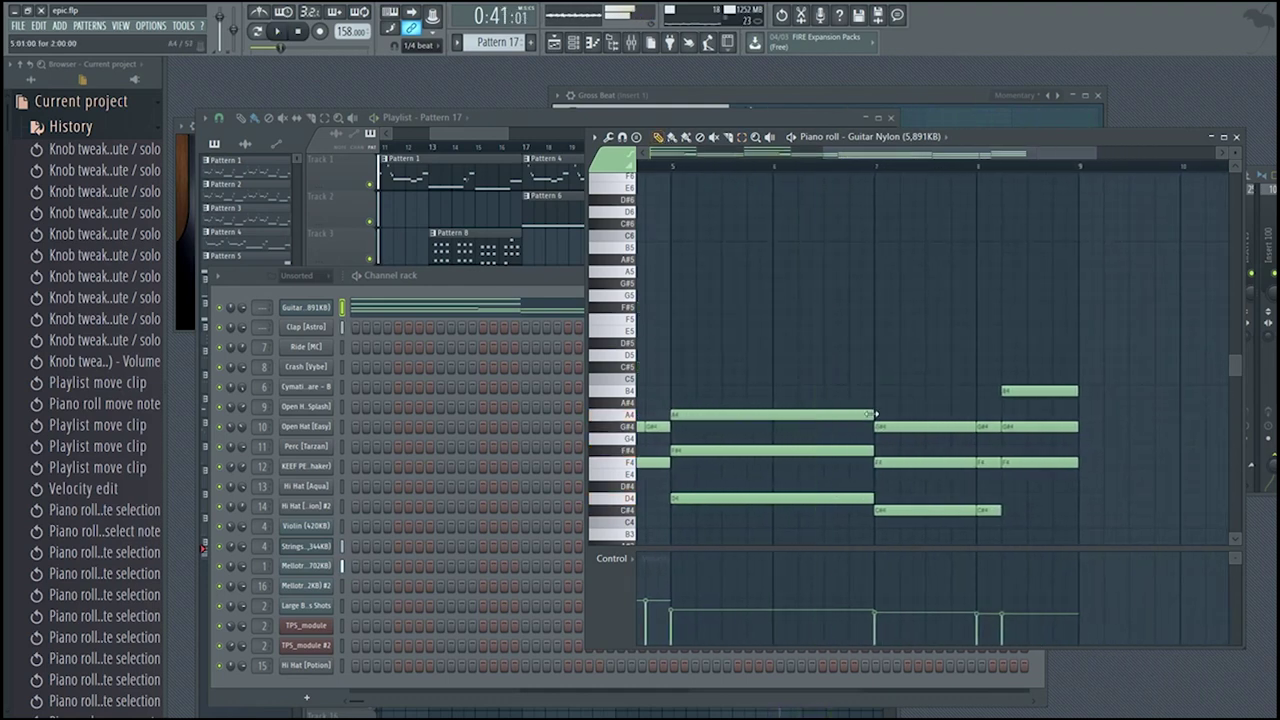
- Trim the A4 note to the middle of bar 6, add a G#4 note from there to bar 7, and play it
left_click(828, 402)
right_click(829, 405)
left_click(828, 427)
right_click(829, 427)
left_click_drag(827, 417, 820, 422)
left_click(827, 427)
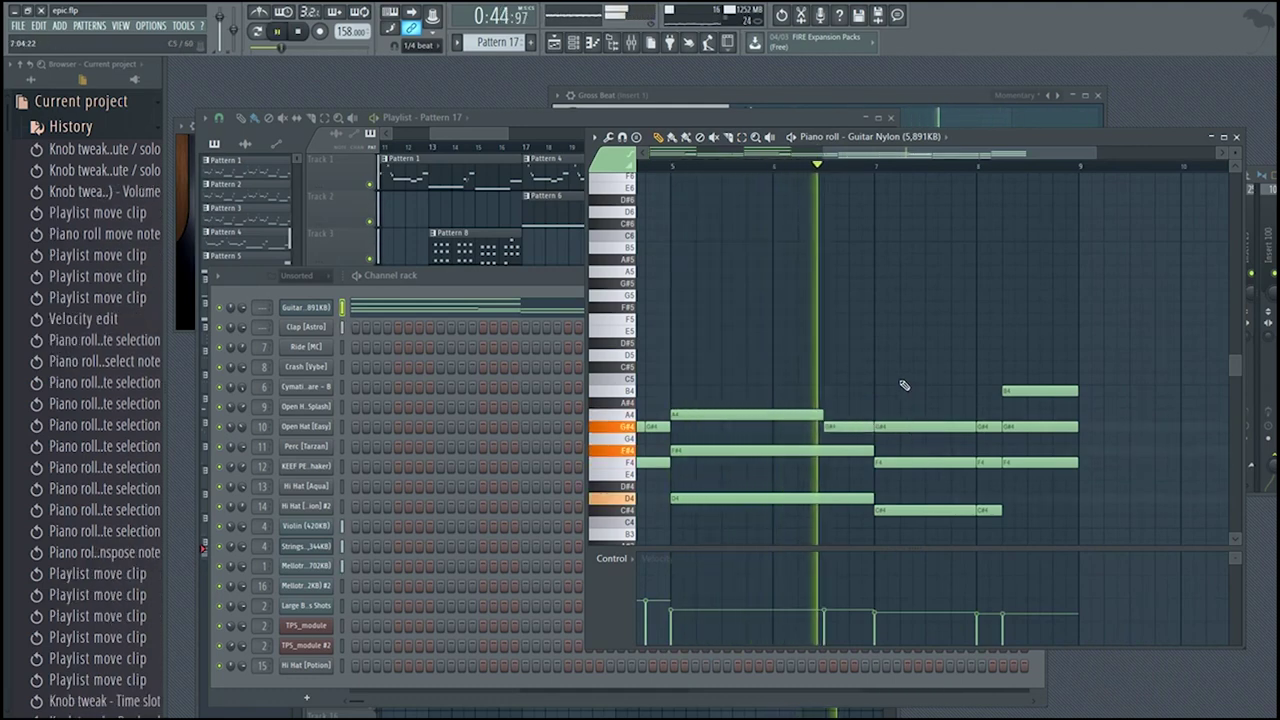
scroll(1083, 481, "up", 2)
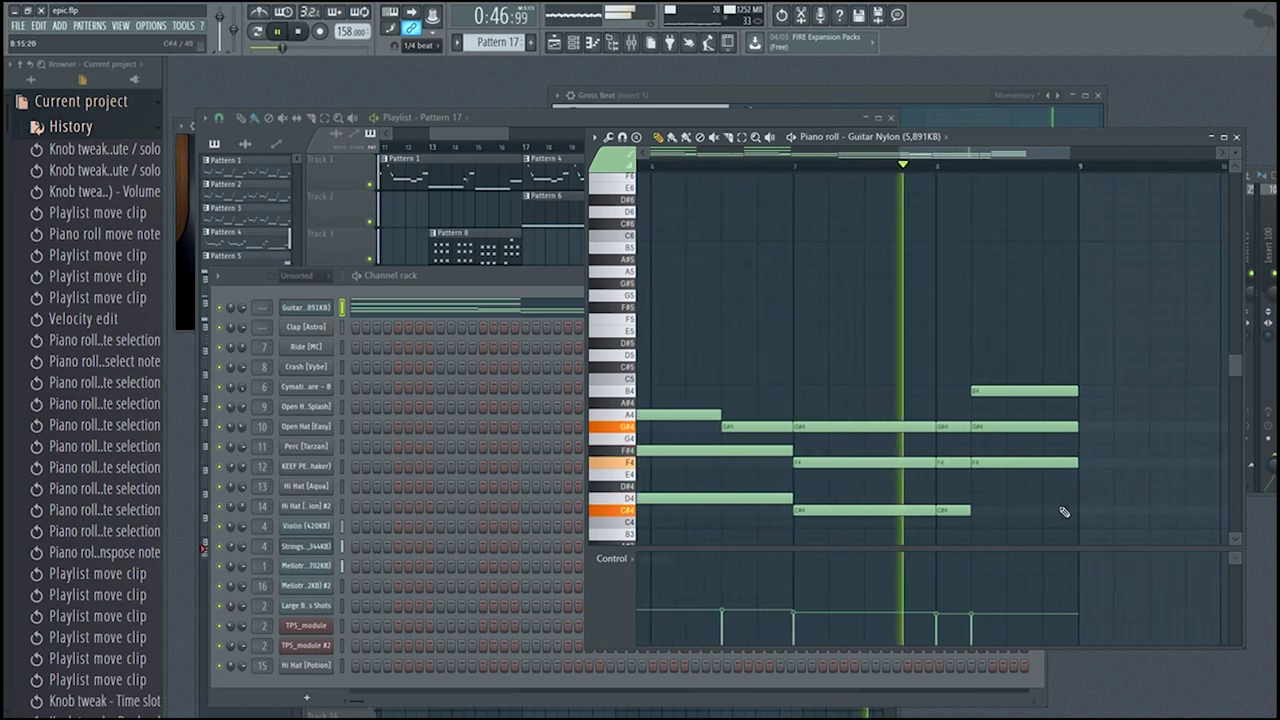
key("space")
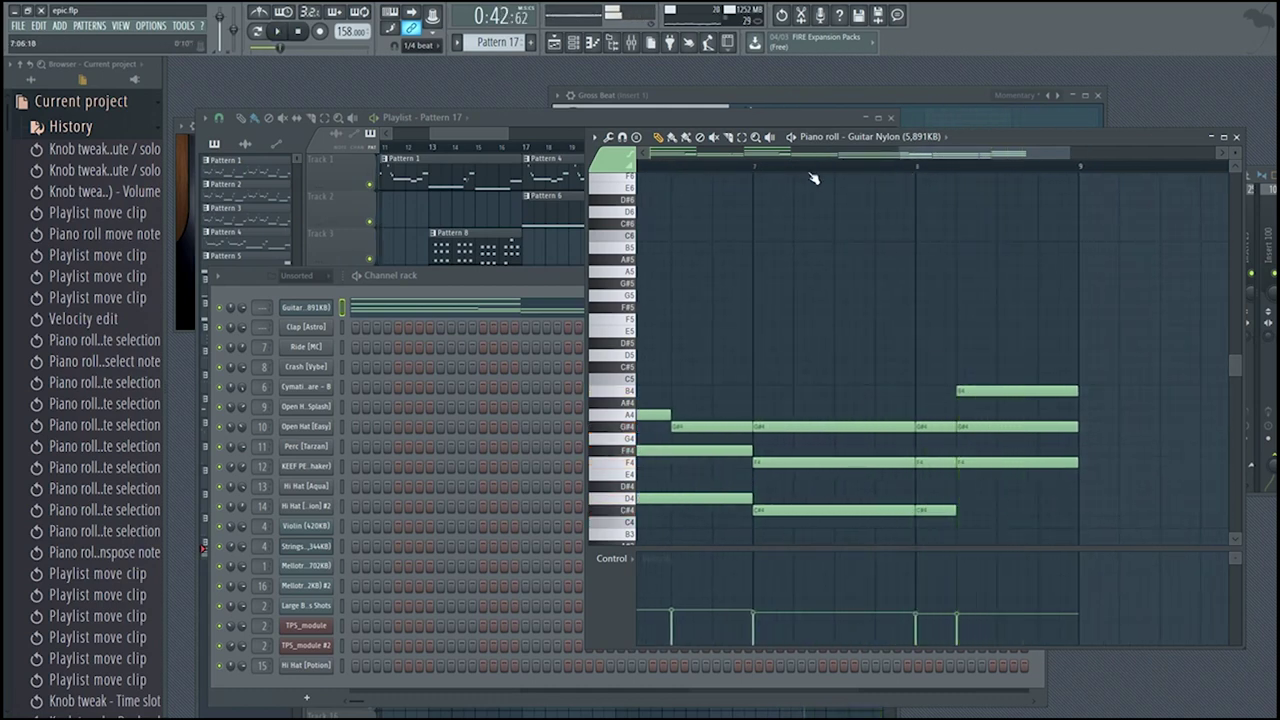
- Delete the short G#4, F4 and C#4 chord at the start of bar 8 and play the result
right_click(960, 392)
key("ctrl+z")
right_click(941, 428)
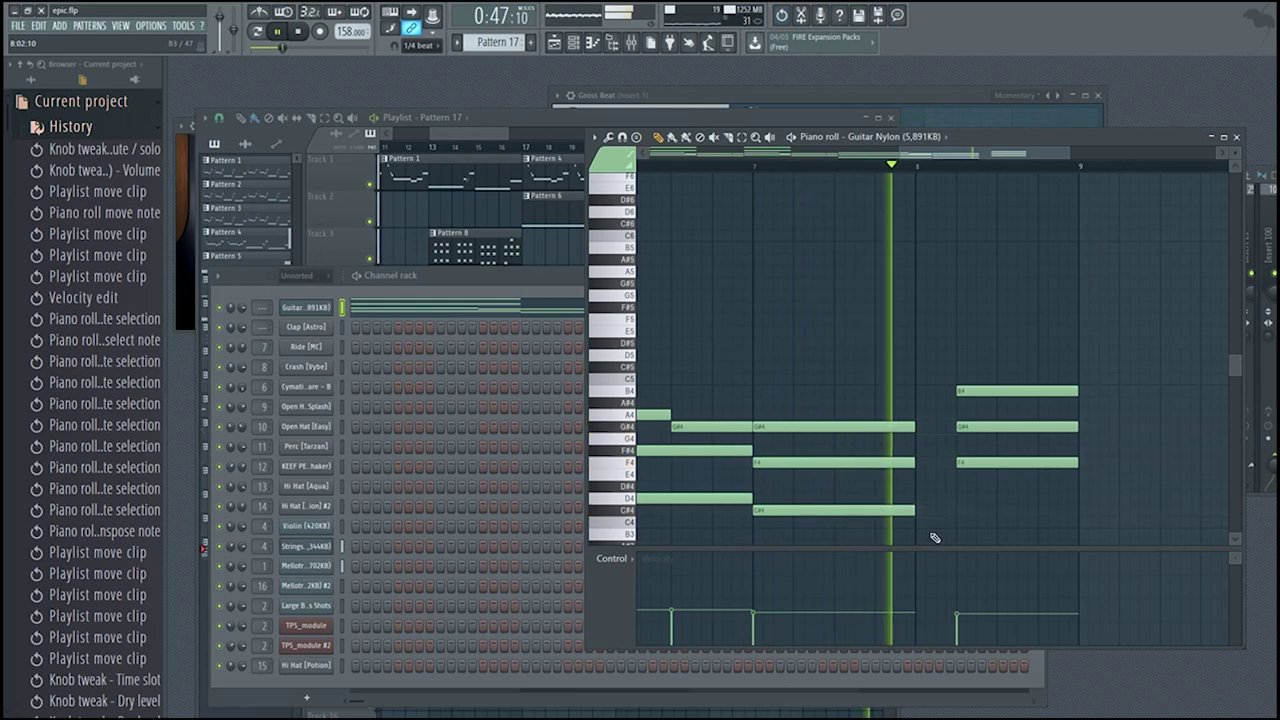
scroll(1037, 494, "down", 3)
key("space")
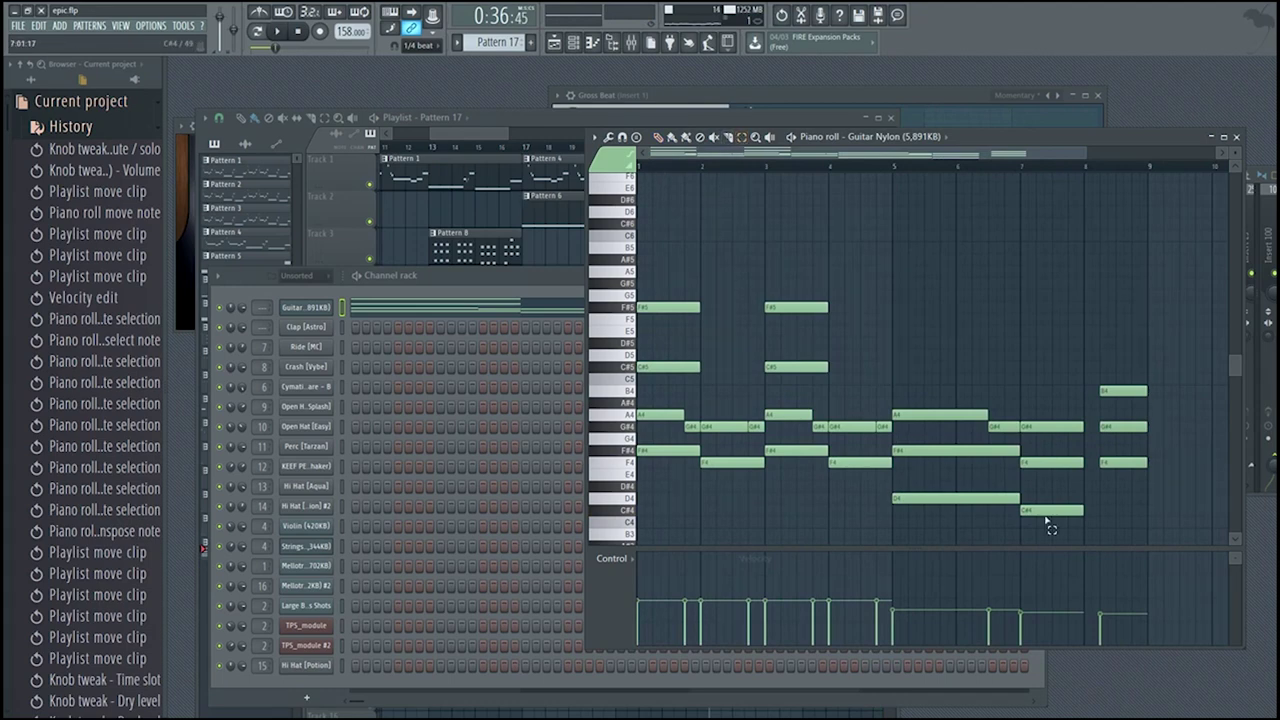
- Select the main chord notes in all eight bars, leaving out the short G#4 passing notes, and open Strumizer on them
left_click_drag(1150, 540, 545, 249)
left_click_drag(660, 512, 637, 305)
left_click_drag(742, 514, 728, 399)
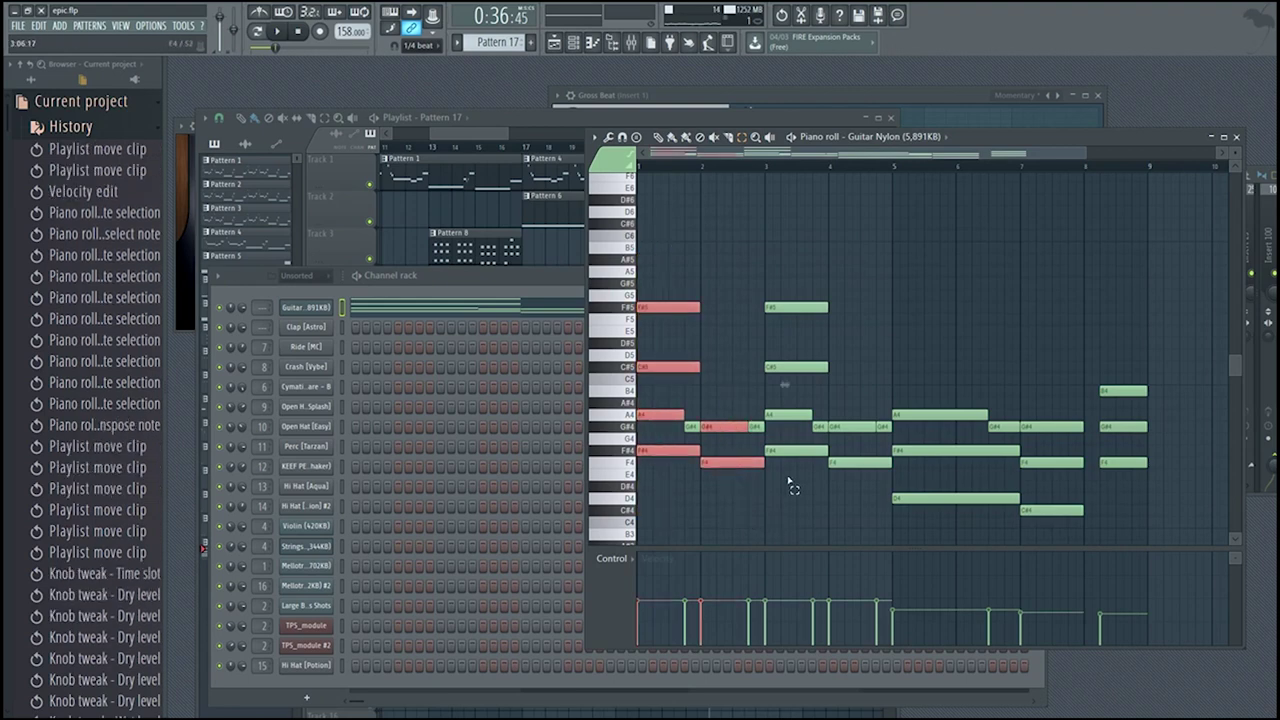
left_click_drag(796, 443, 784, 250)
left_click_drag(804, 478, 791, 410)
left_click_drag(838, 479, 857, 380)
left_click_drag(934, 532, 934, 312)
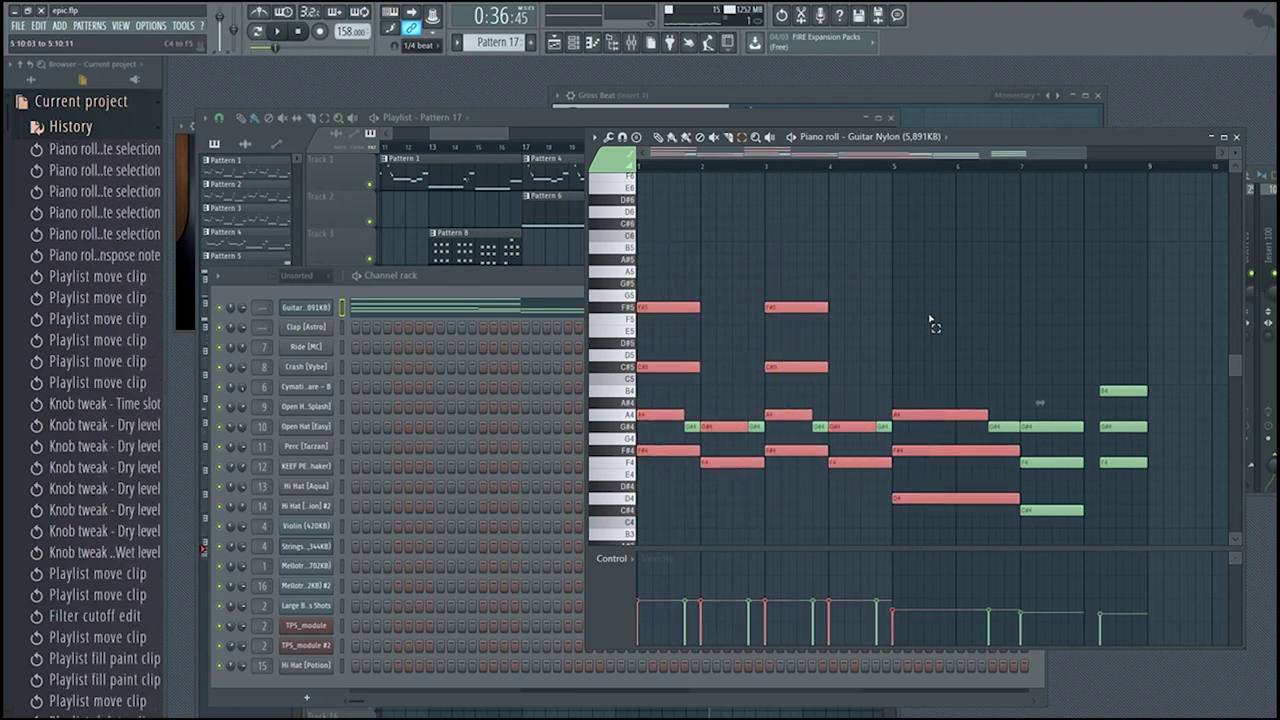
left_click_drag(1040, 522, 1036, 404)
left_click_drag(1120, 472, 1136, 442)
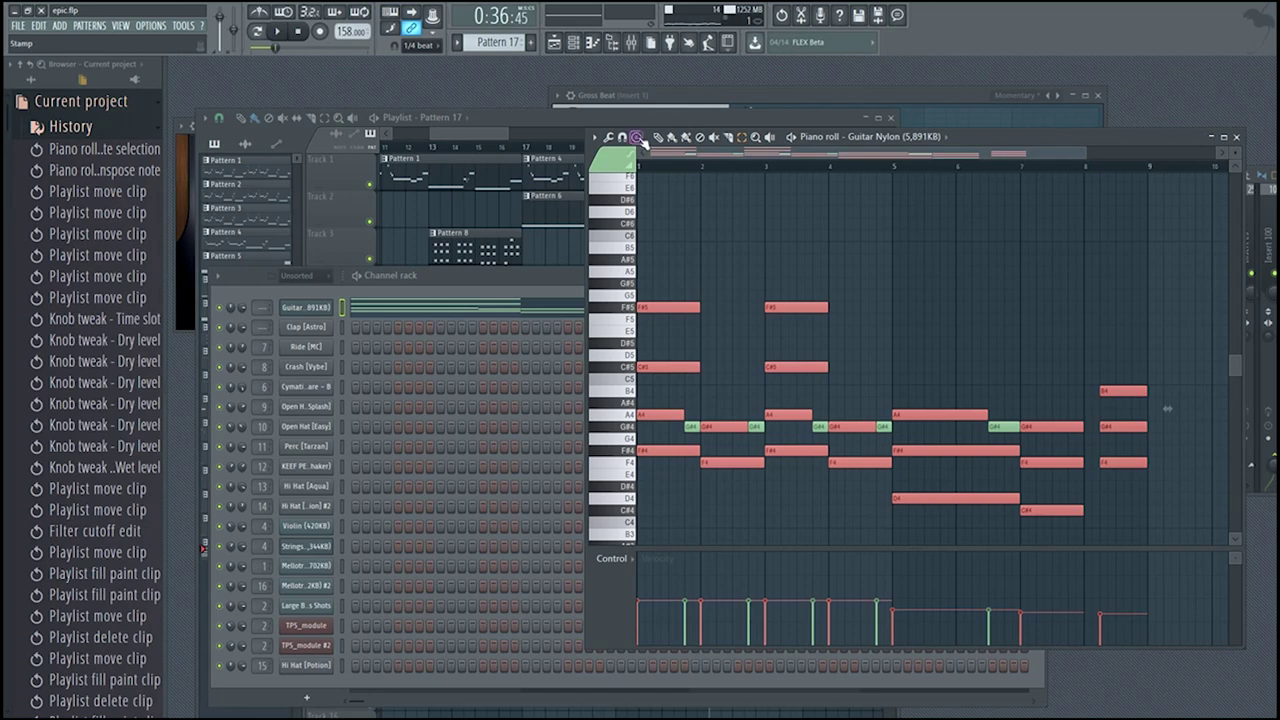
key("alt+s")
left_click_drag(650, 295, 967, 212)
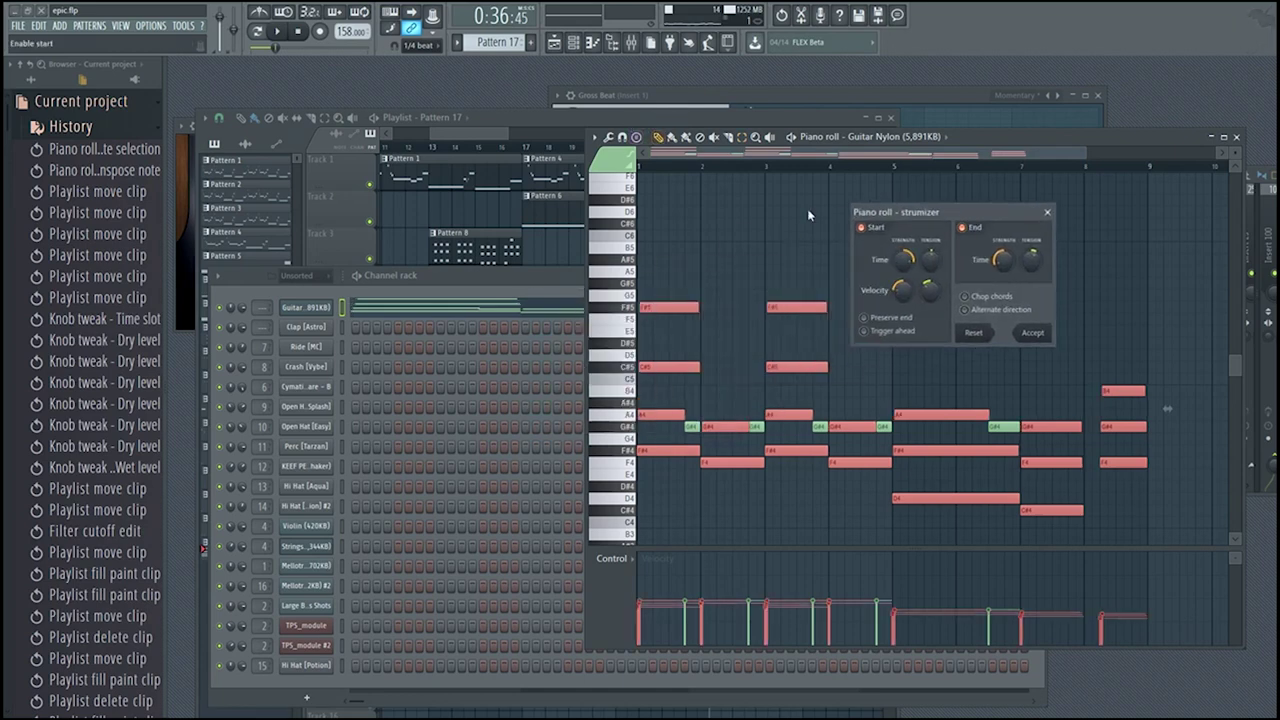
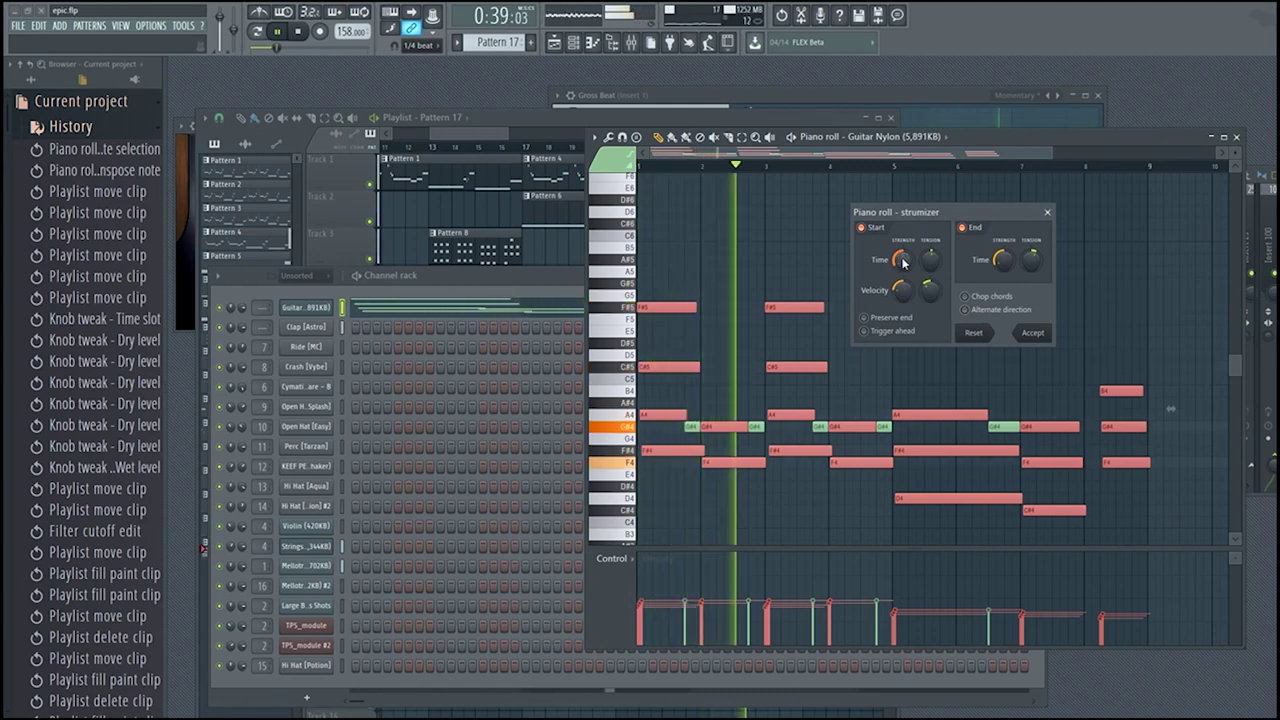
- Try different start time strengths and strum directions while playing the pattern, then close Strumizer without applying it
key("space")
left_click_drag(902, 258, 902, 249)
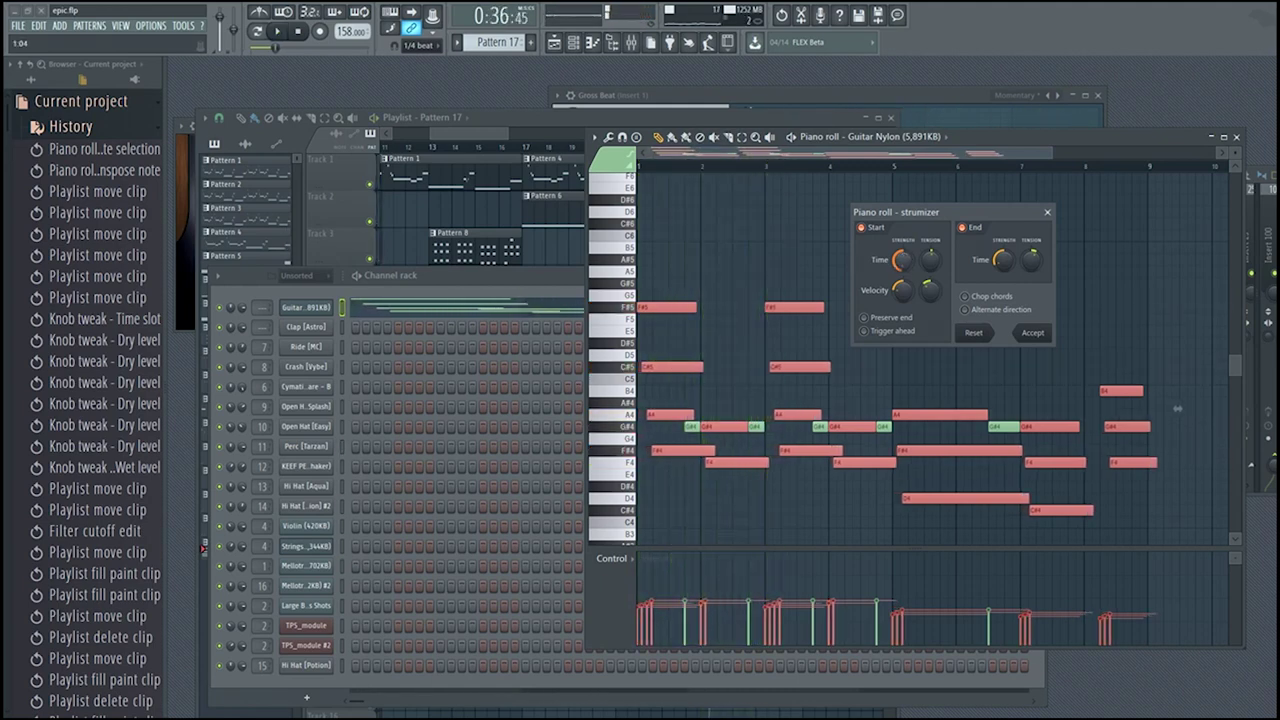
key("space")
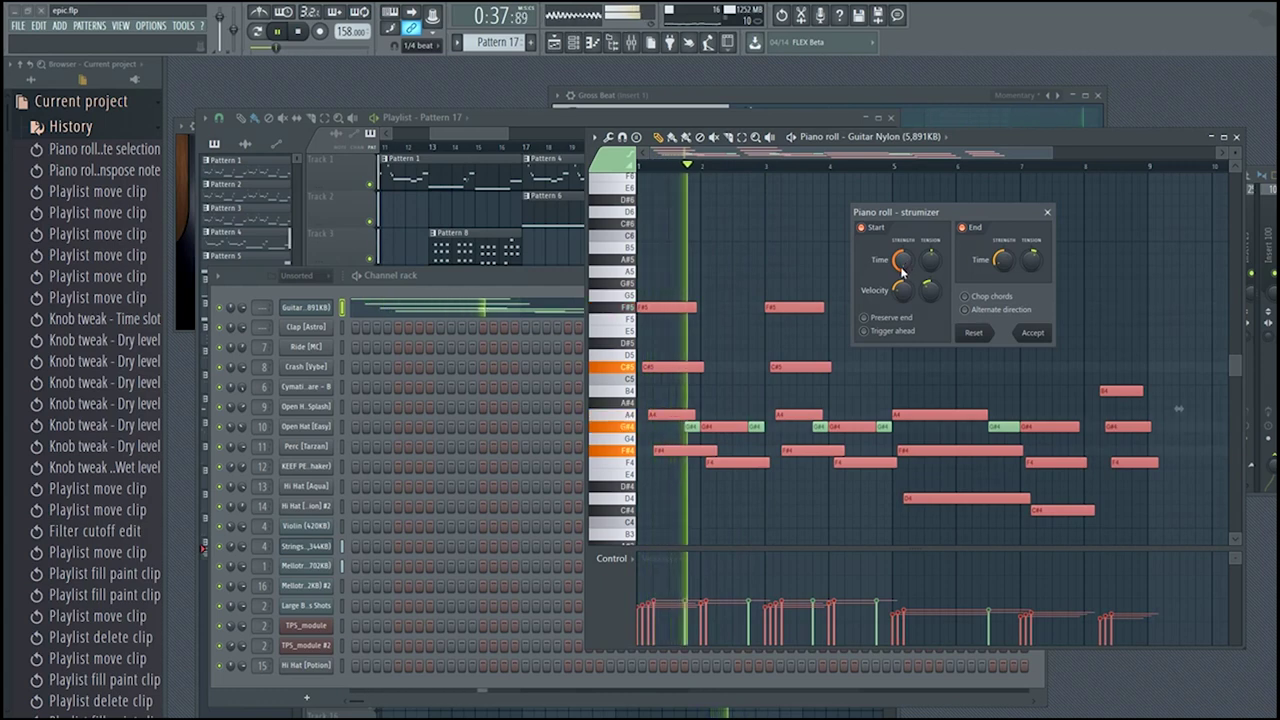
key("space")
left_click_drag(901, 268, 901, 275)
key("space")
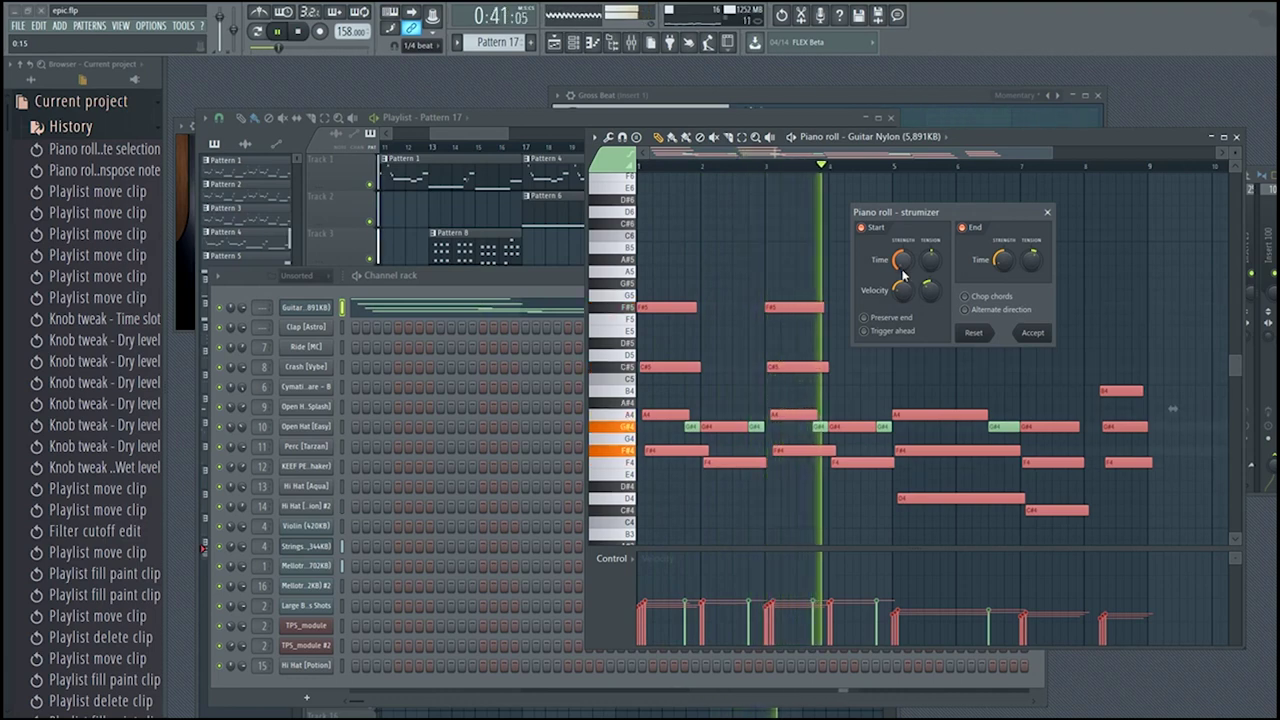
key("space")
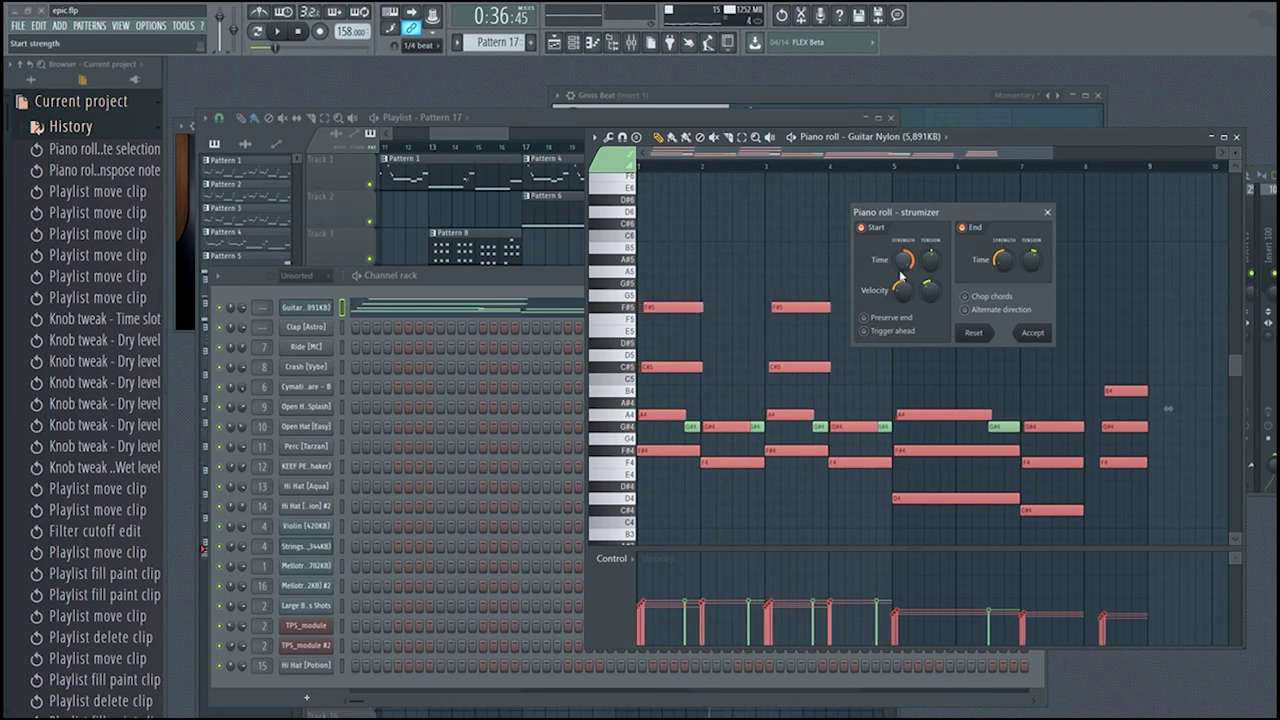
key("space")
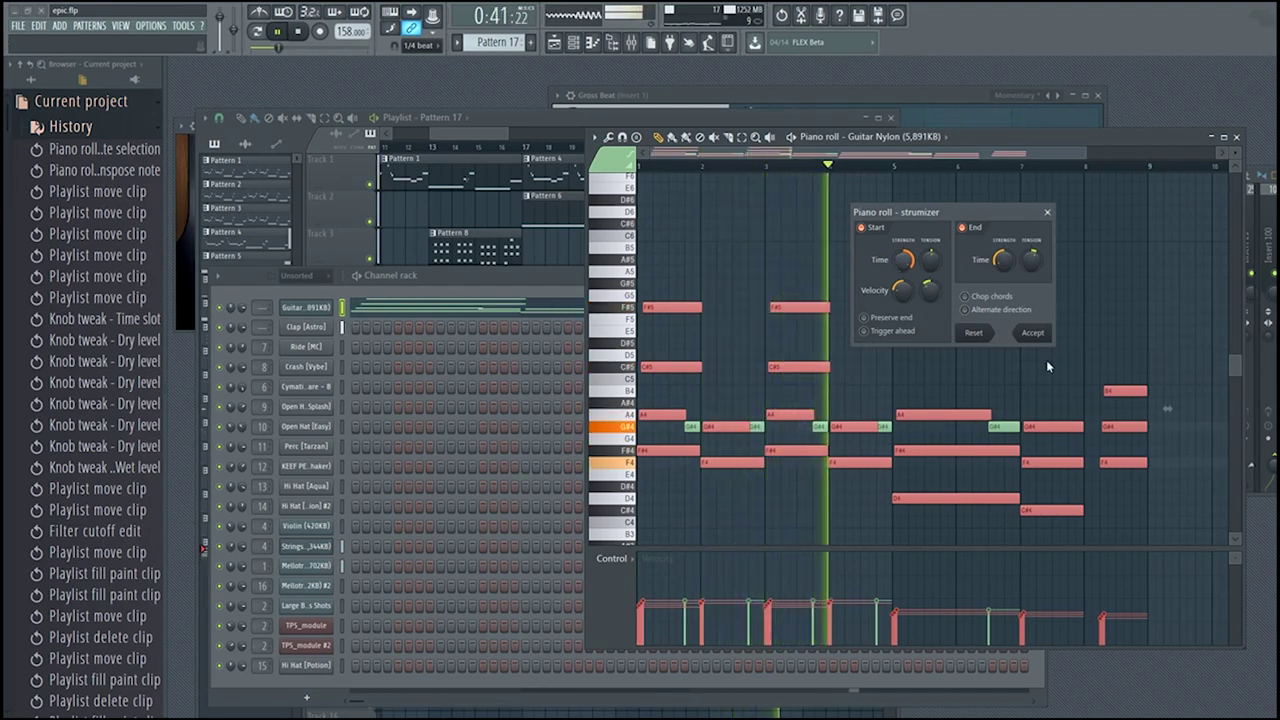
key("Escape")
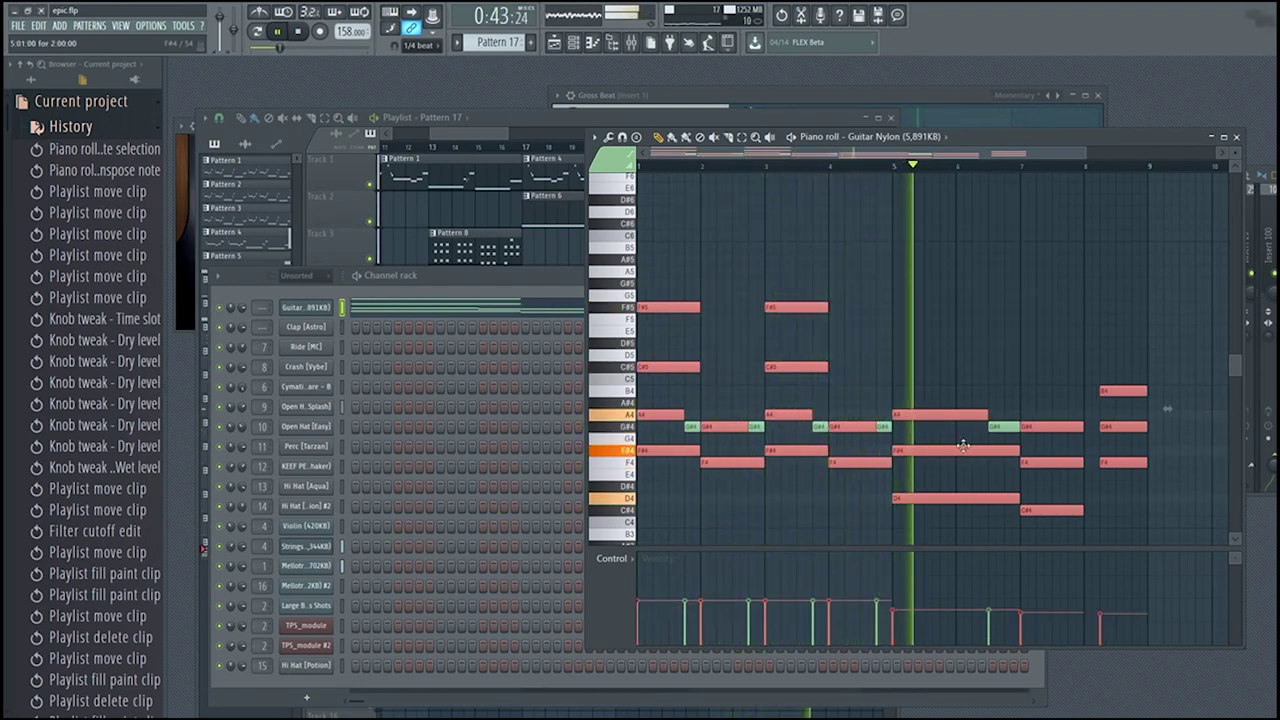
- Copy the D4, C#4 and F4 bass notes of the chords in bars 5 to 8 and place the copies over the originals
key("space")
key("ctrl+d")
left_click_drag(1107, 547, 919, 479)
left_click_drag(1165, 485, 1087, 456)
key("ctrl+c")
key("ctrl+v")
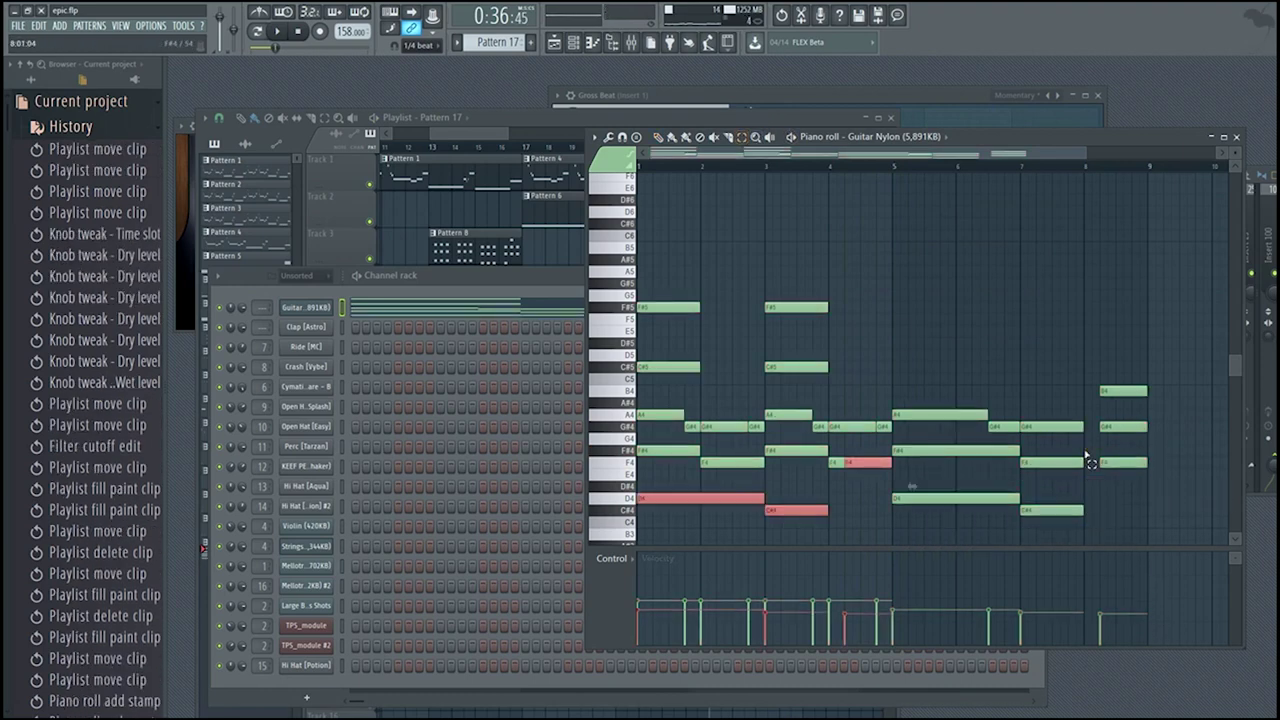
left_click_drag(706, 510, 937, 502)
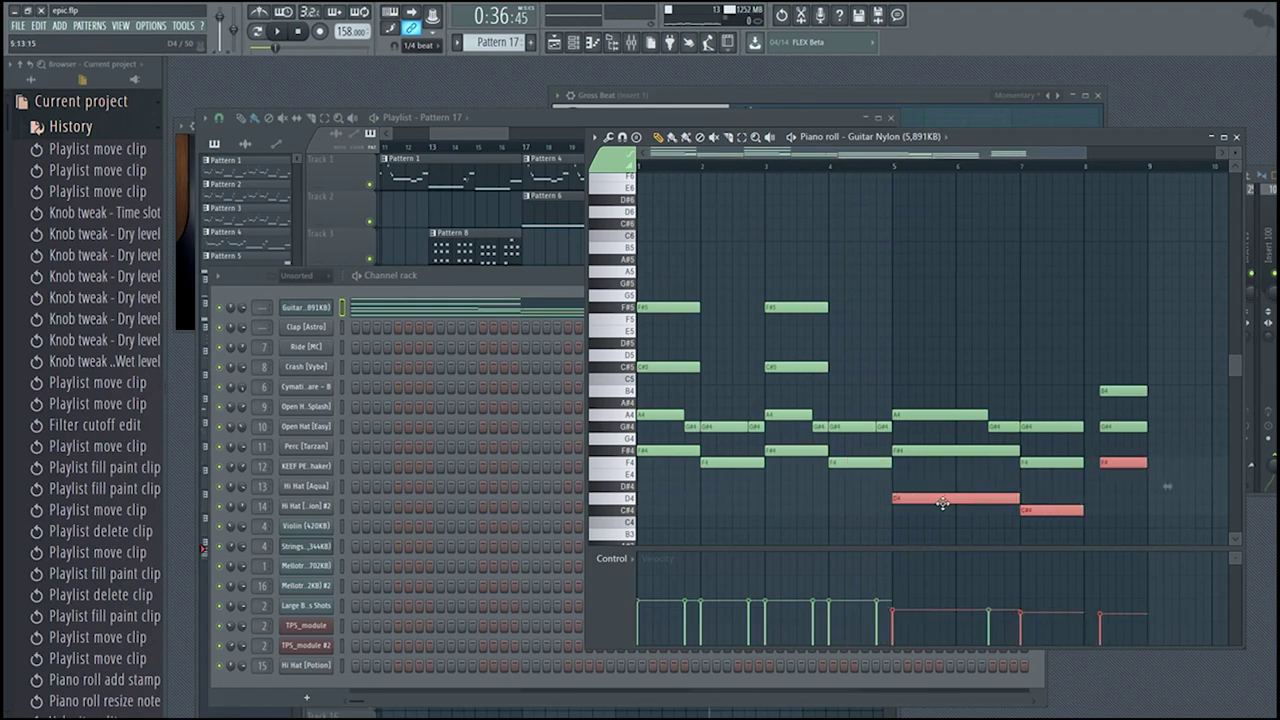
- Raise the copied bass notes one octave to D5, C#5 and F5 and play the pattern
left_click_drag(943, 503, 951, 360)
key("shift+Left")
key("shift+Left")
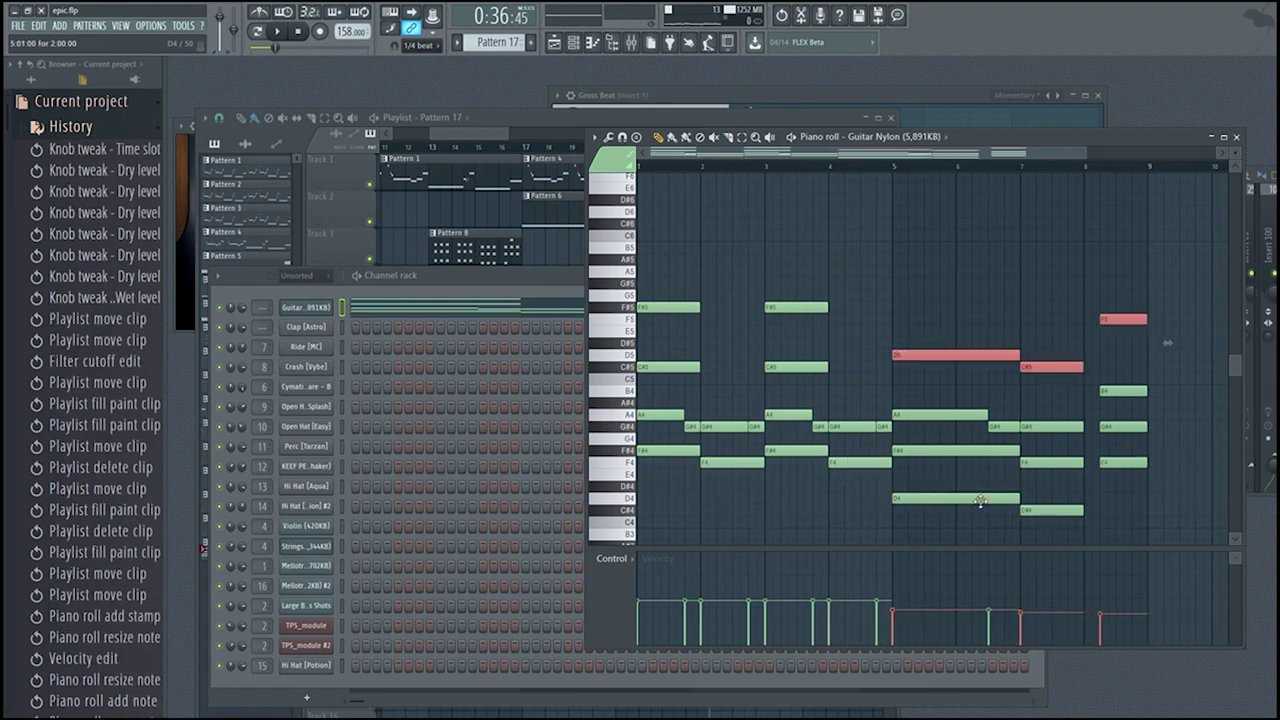
key("space")
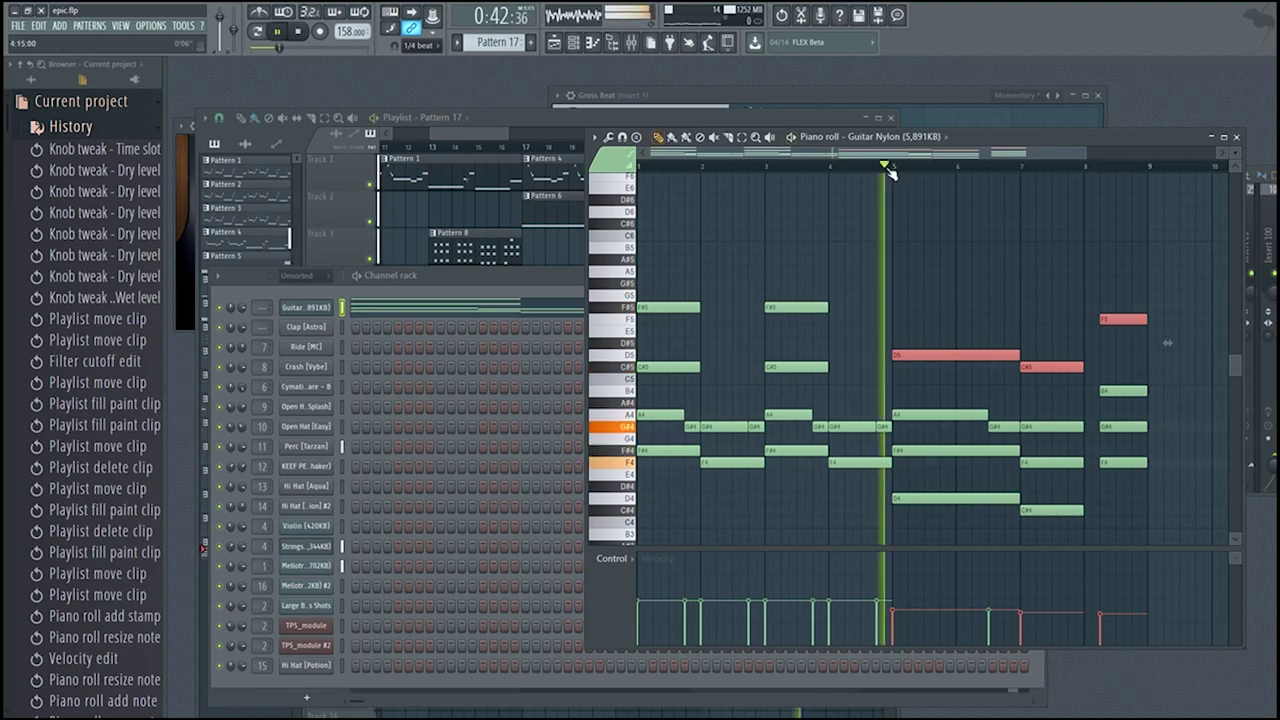
left_click(980, 334)
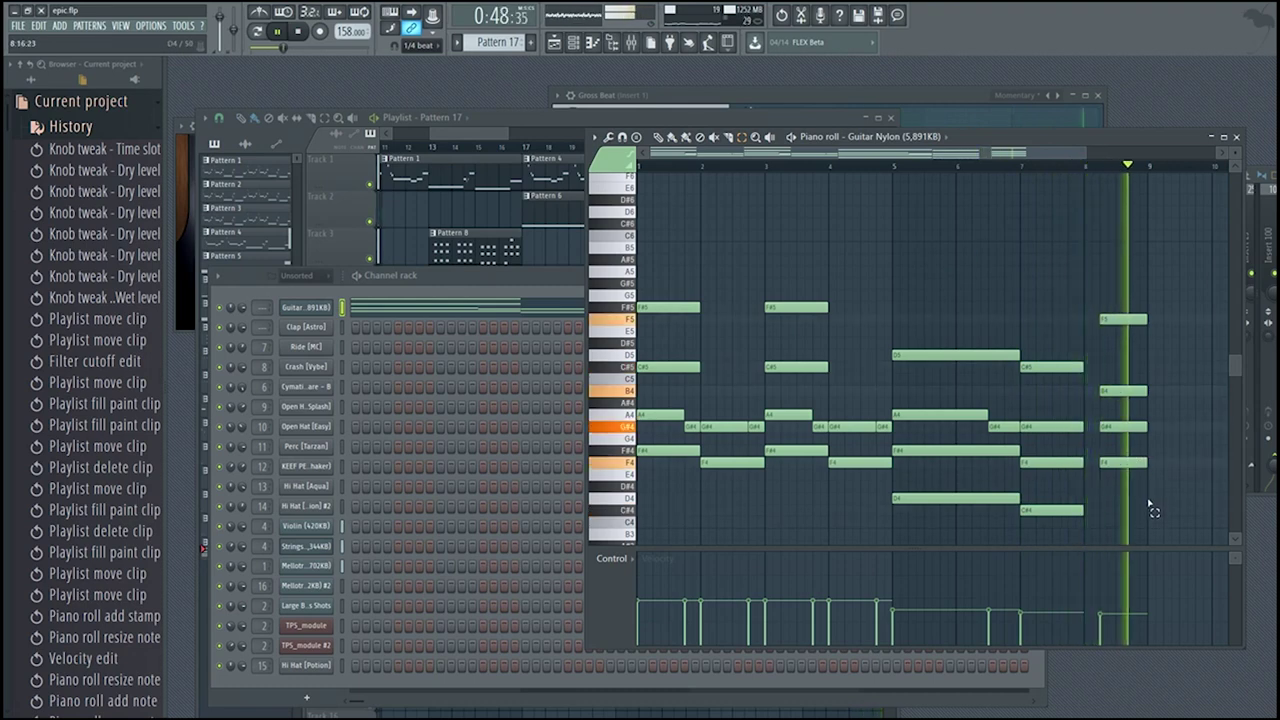
key("space")
- Strum the four-note chords in bars 1, 3 and 5 to 8 with Strumizer's current settings and play the pattern
left_click_drag(1149, 507, 640, 200)
scroll(746, 246, "up", 2)
scroll(744, 450, "down", 1)
left_click_drag(662, 484, 677, 277)
left_click_drag(771, 500, 784, 272)
left_click_drag(928, 541, 955, 350)
left_click_drag(1066, 530, 1036, 412)
left_click_drag(1149, 490, 1082, 305)
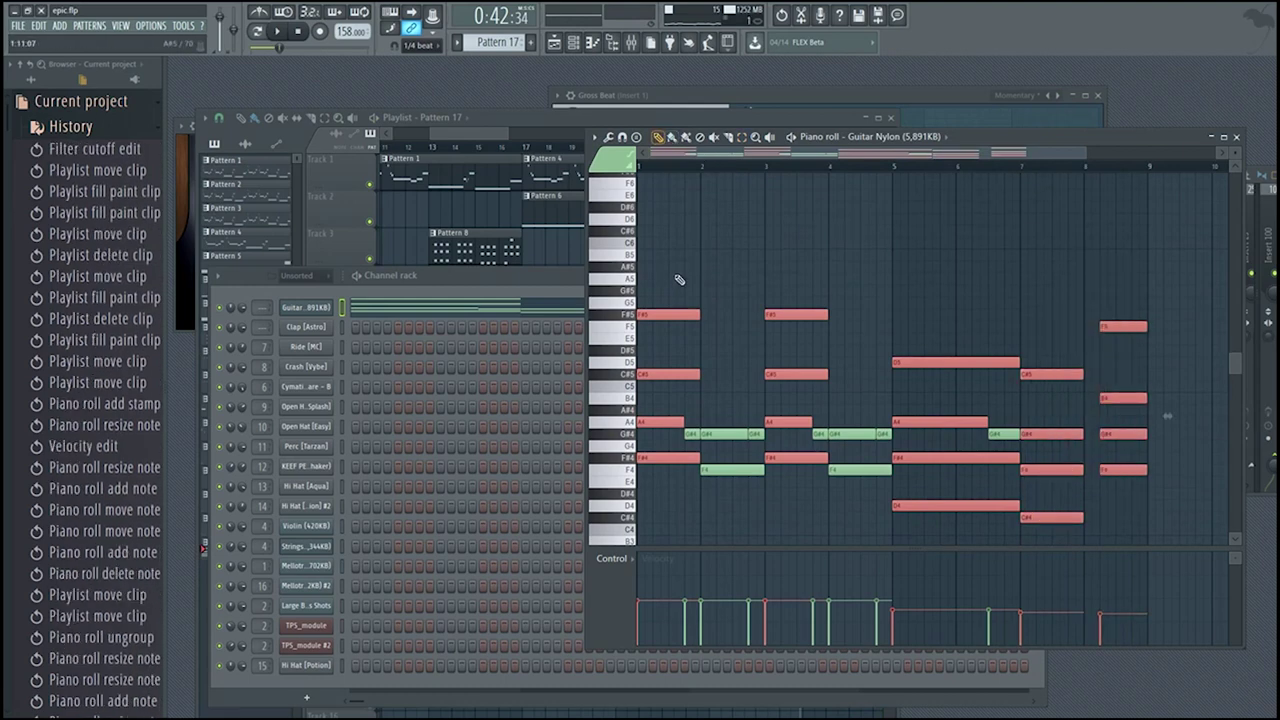
key("alt+s")
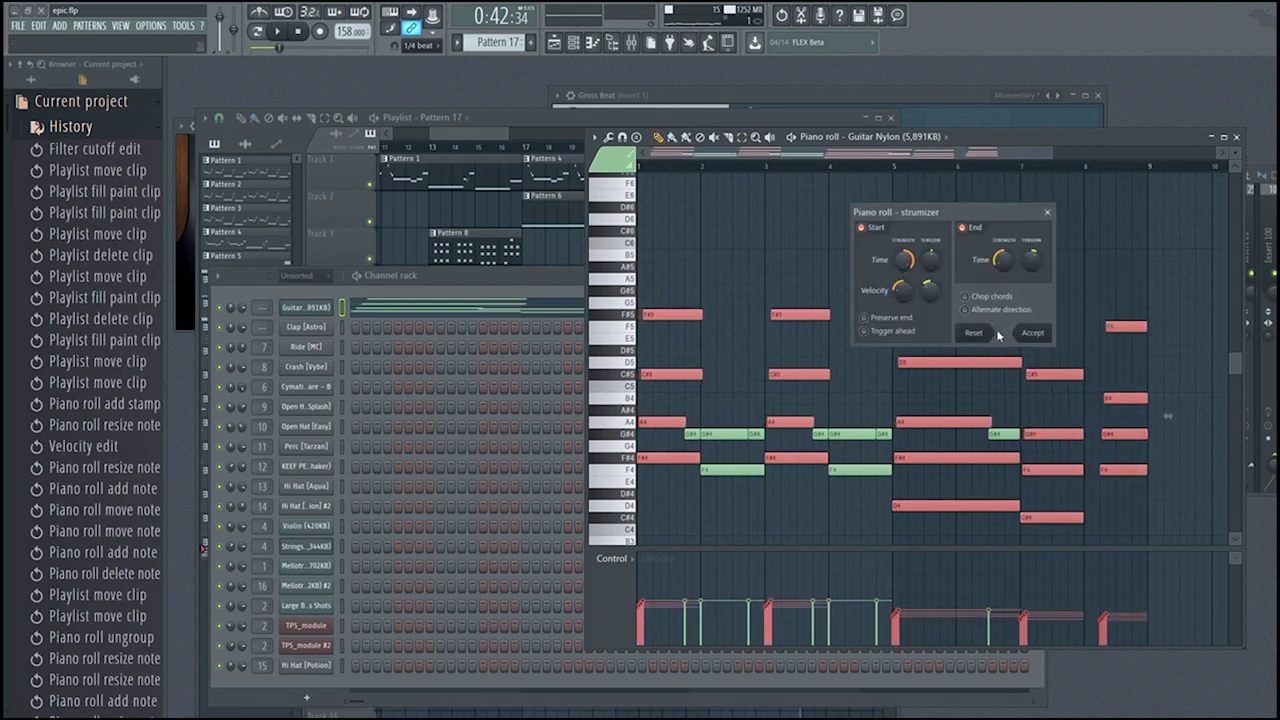
left_click(1032, 332)
key("space")
scroll(608, 268, "up", 3)
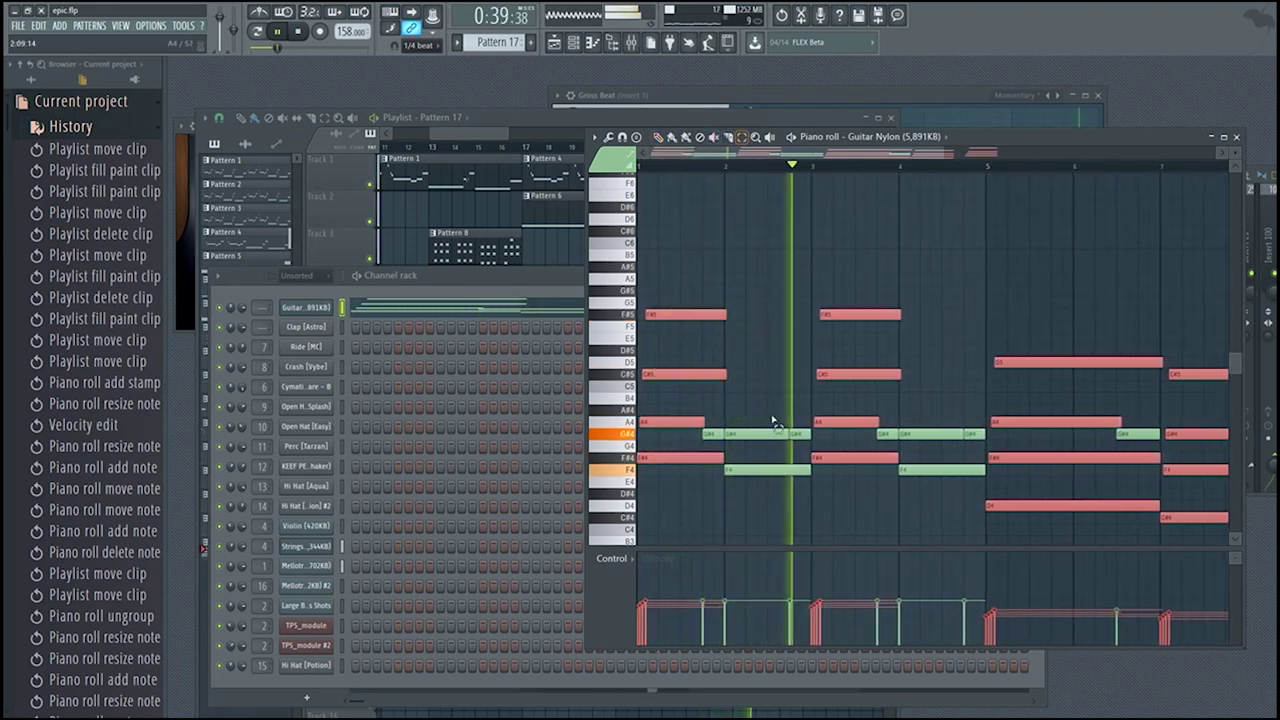
scroll(805, 483, "down", 3)
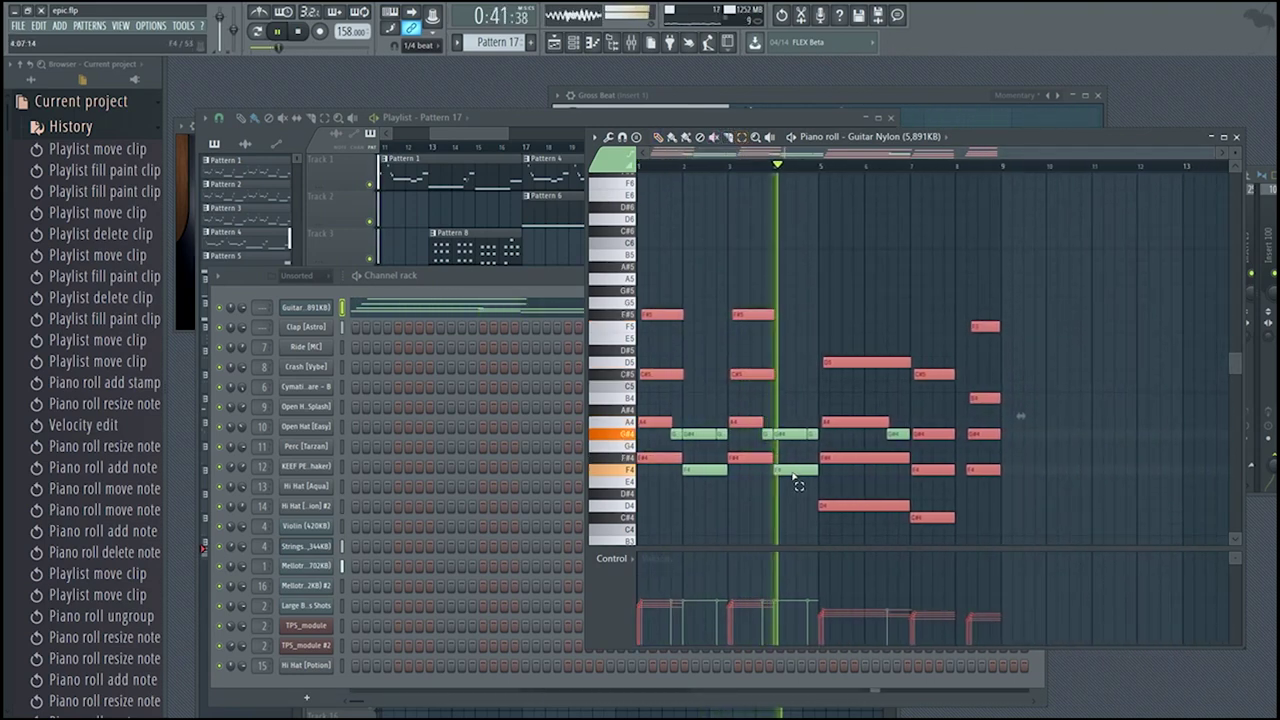
key("space")
- Strum the F4 and G#4 pairs in bars 2 and 4 with a start time strength of 0:10 and play the pattern
key("ctrl+v")
left_click_drag(706, 499, 690, 421)
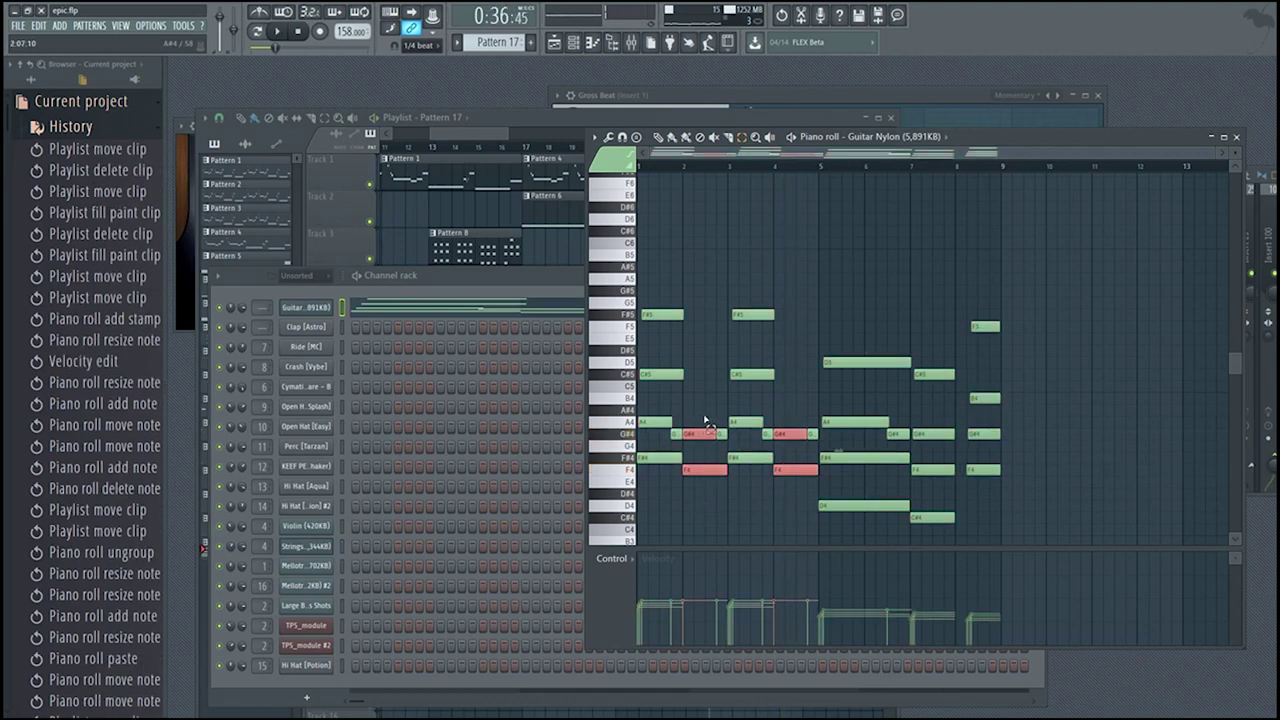
key("alt+s")
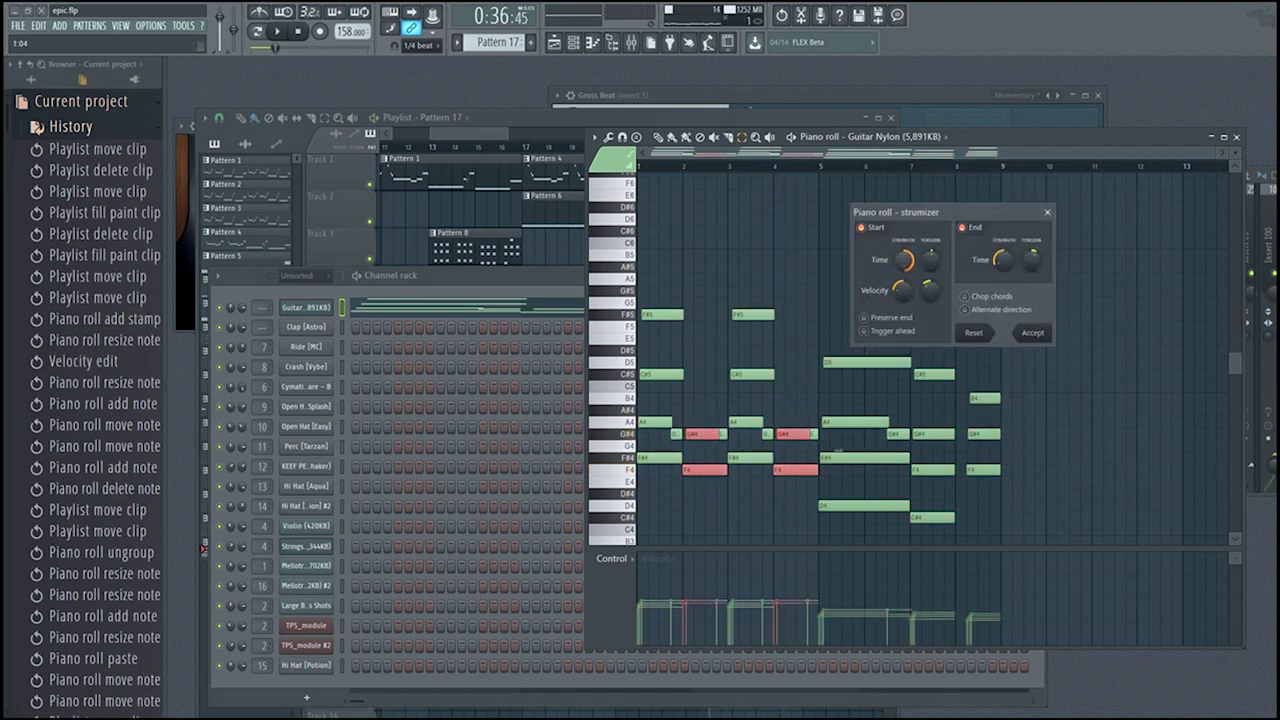
key("space")
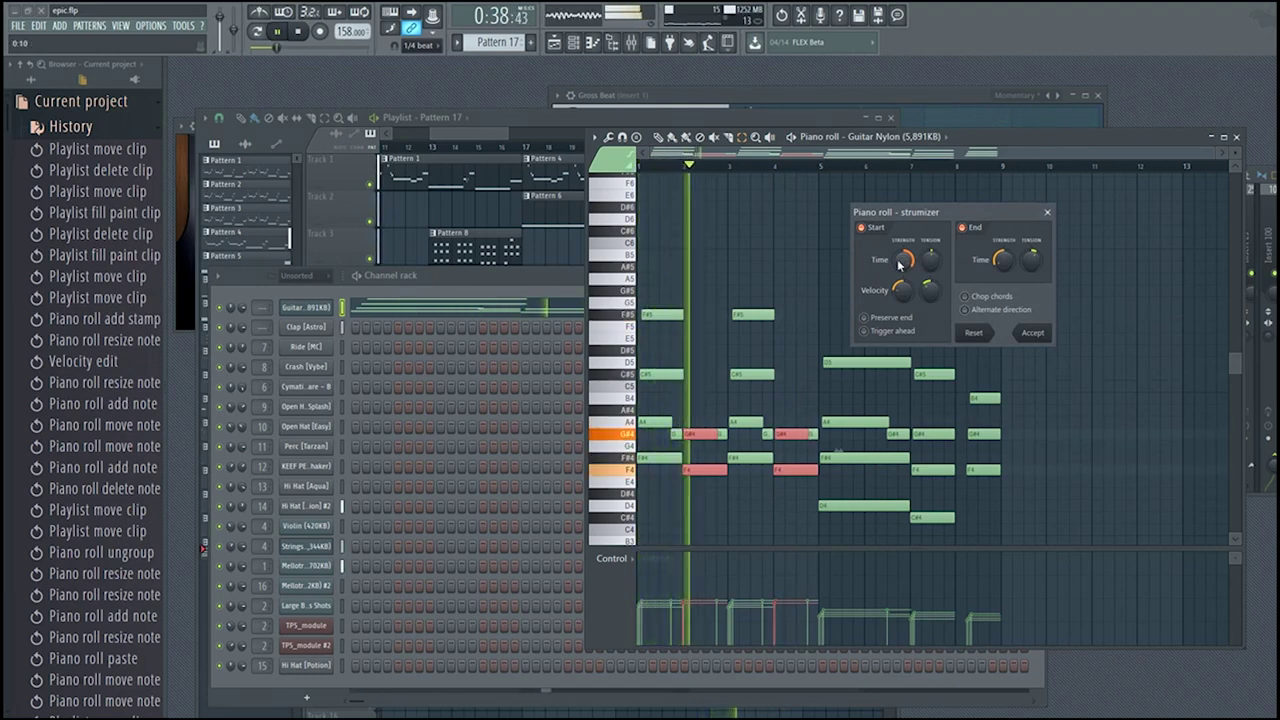
left_click(1032, 333)
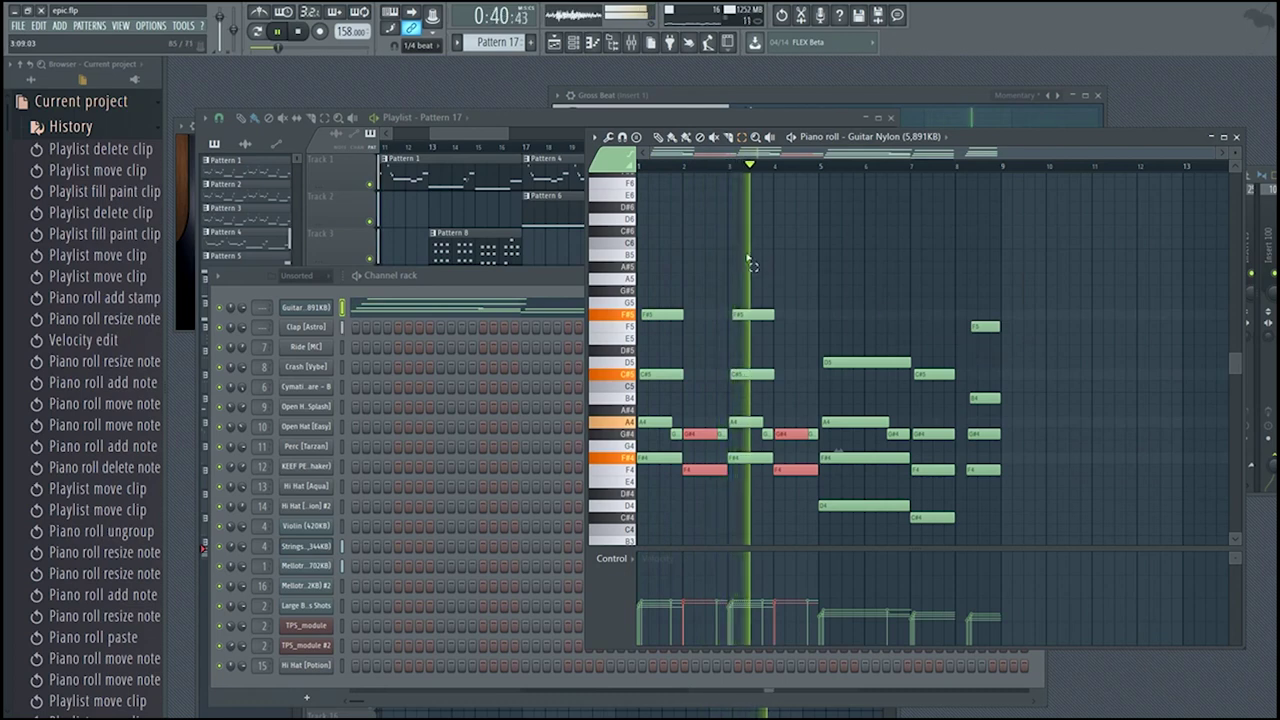
left_click(755, 263)
left_click(659, 139)
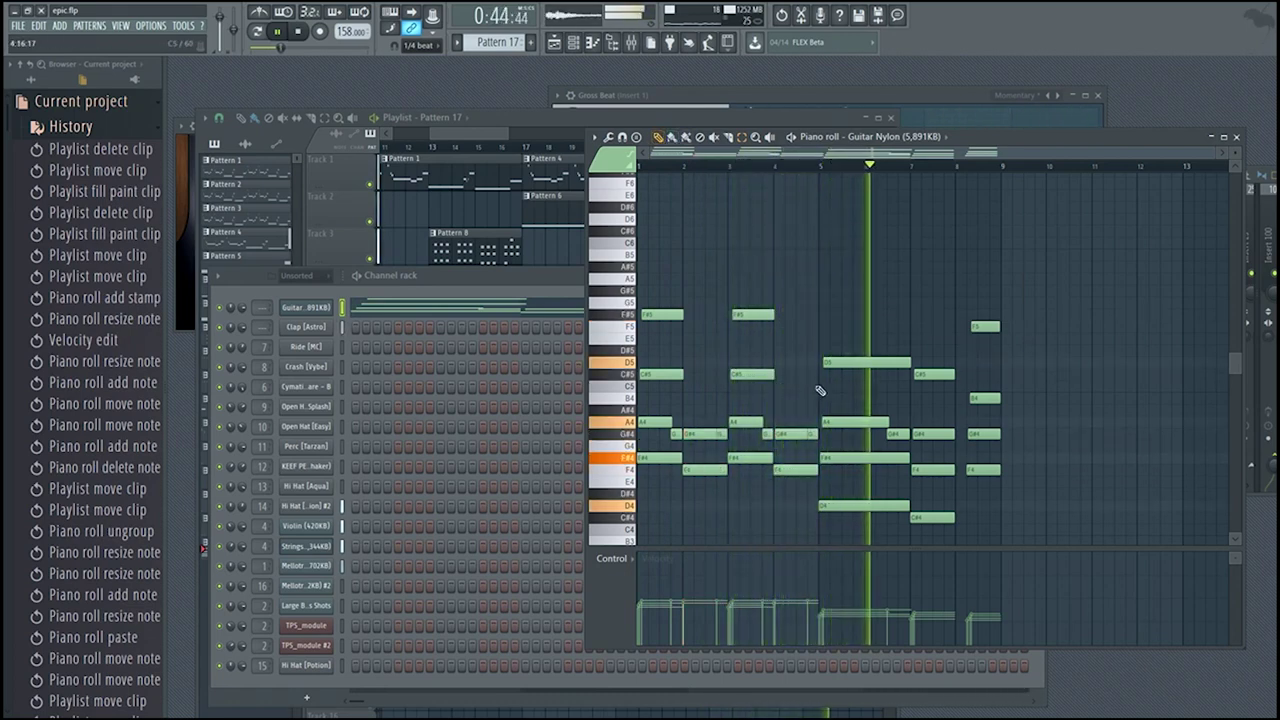
key("space")
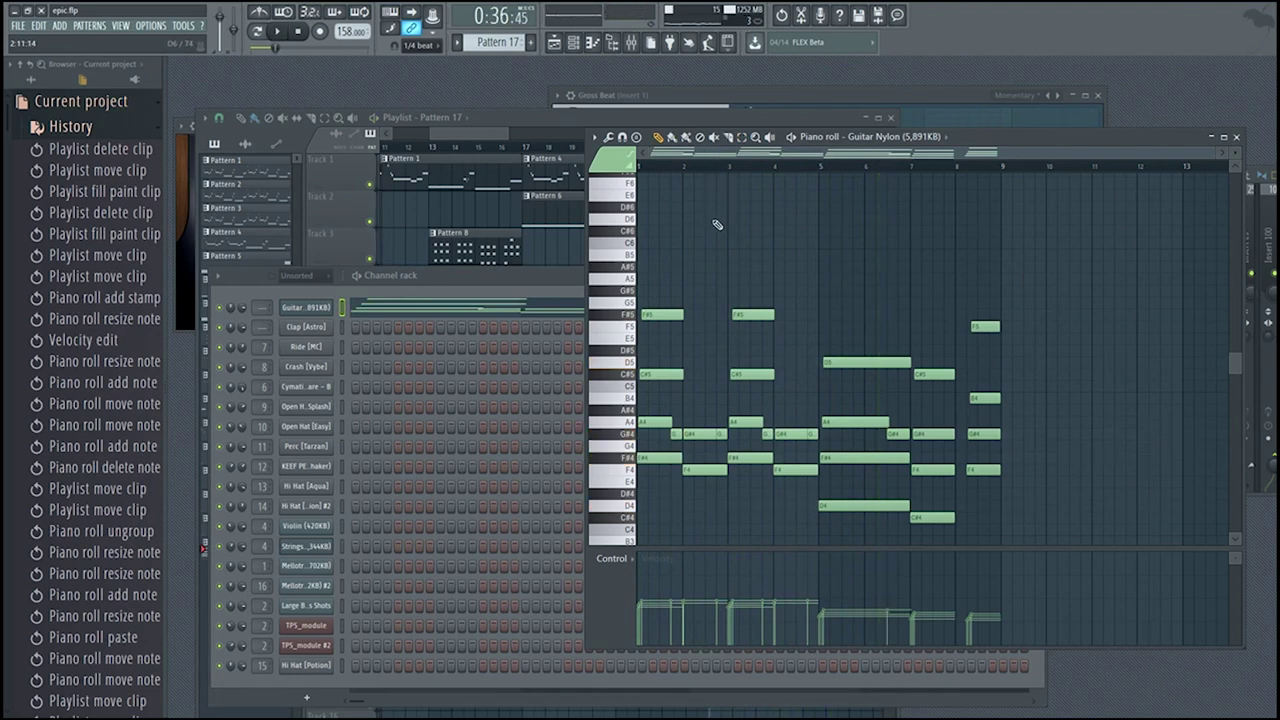
- Copy the three lowest notes of each chord in bars 1, 3 and 5 to 8, and delete the extra notes pasted over them
key("ctrl+a")
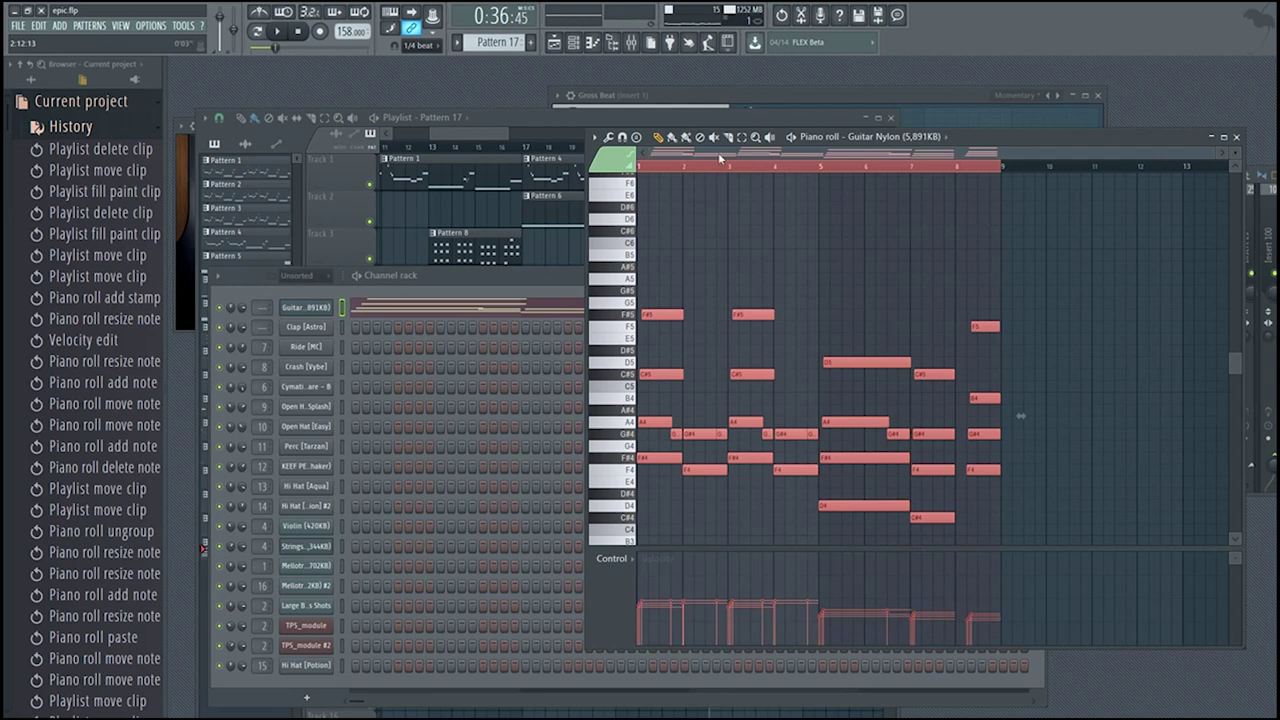
left_click(648, 455)
left_click_drag(748, 494, 747, 368)
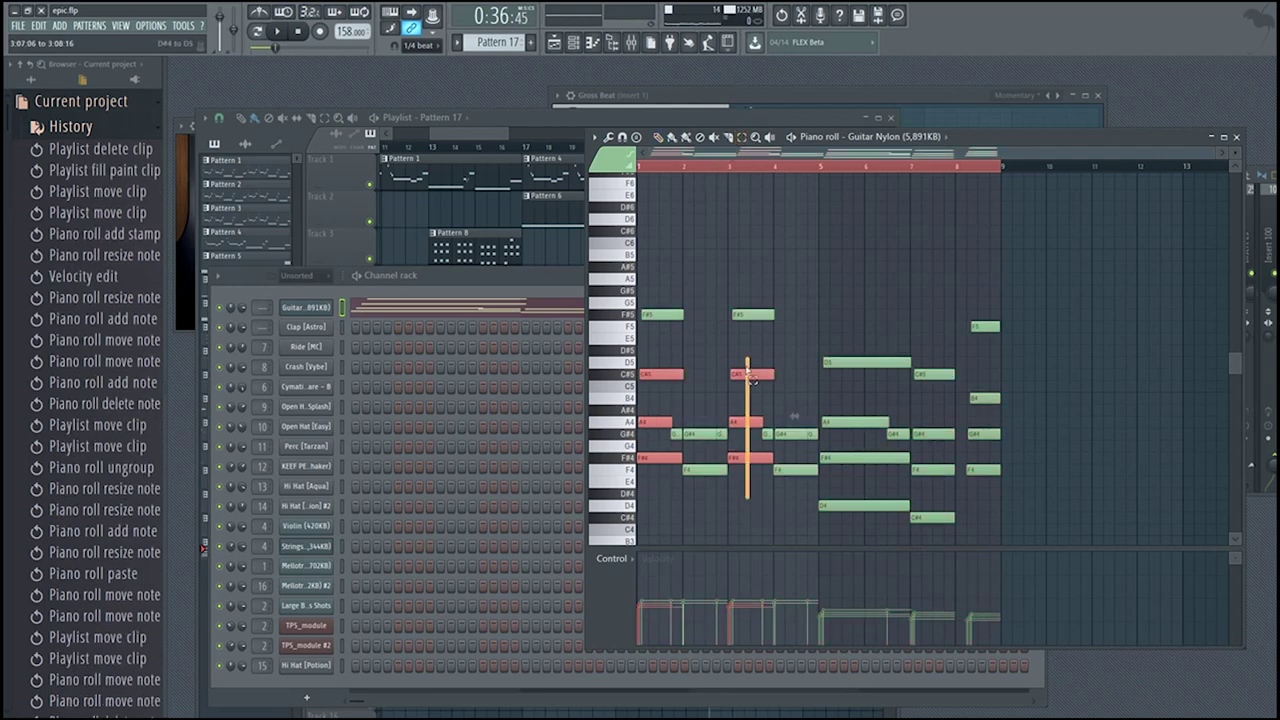
left_click_drag(844, 518, 834, 414)
left_click_drag(936, 534, 930, 422)
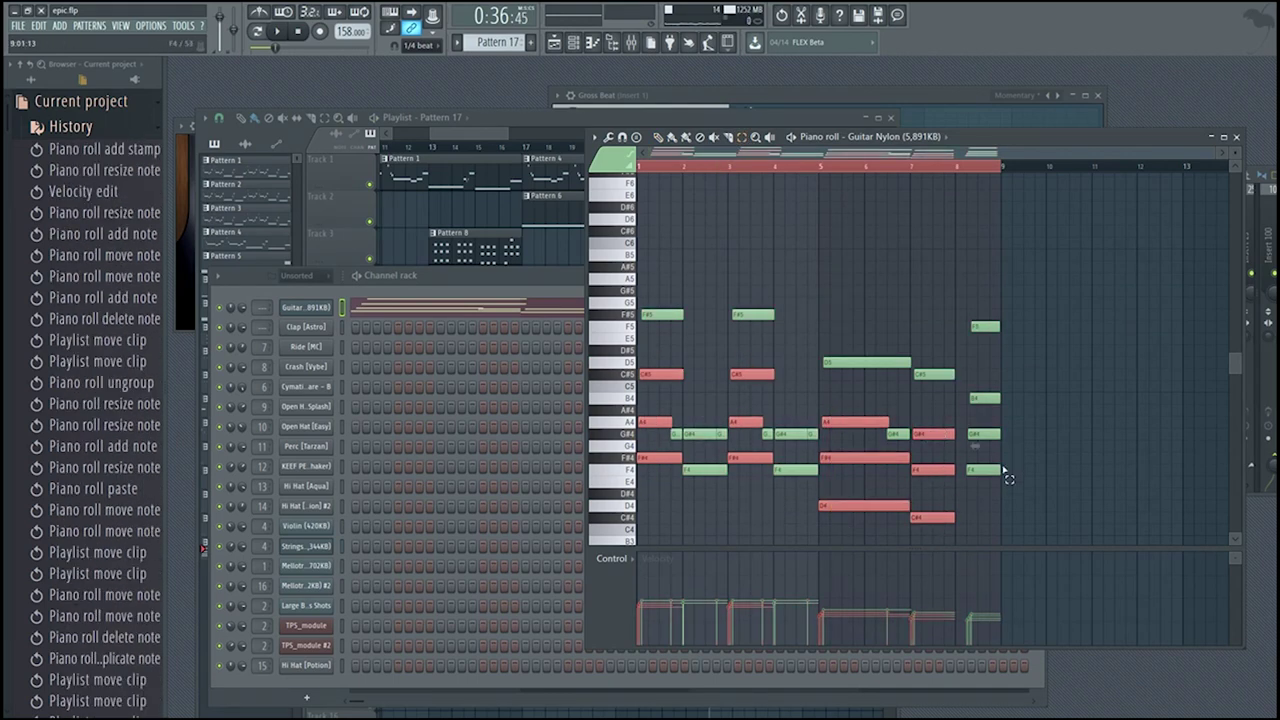
left_click_drag(1000, 470, 988, 380)
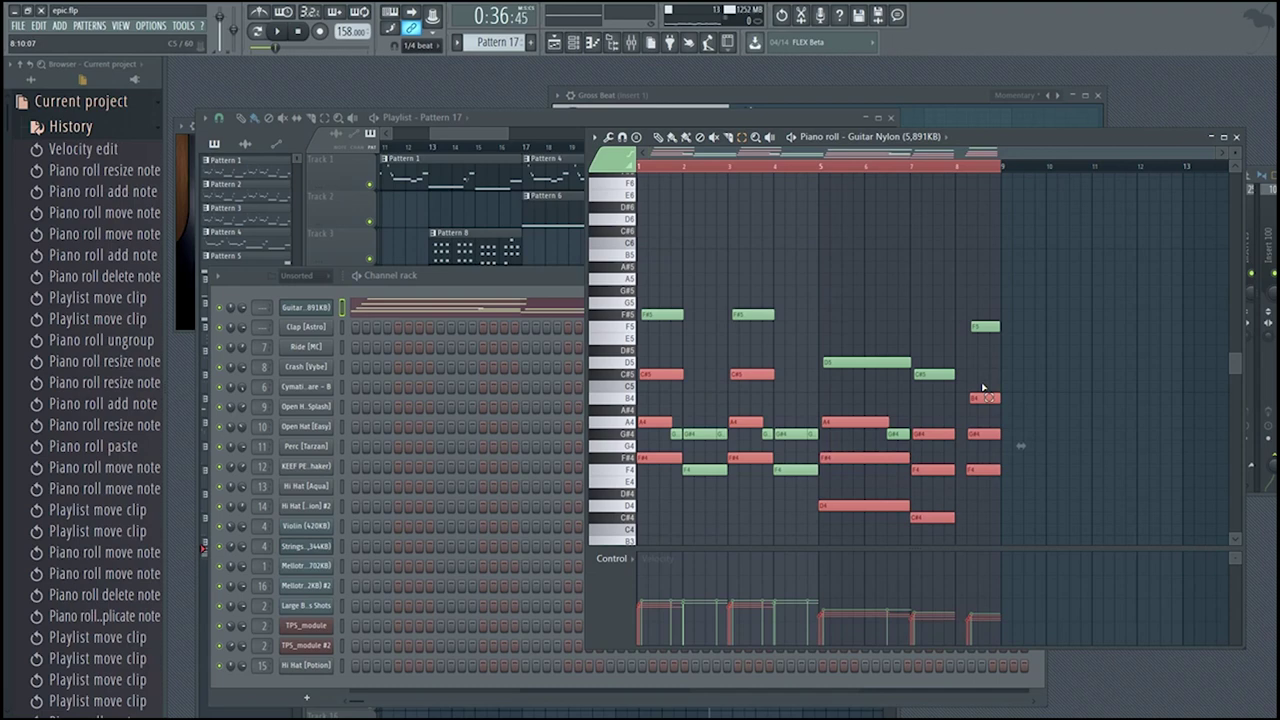
key("ctrl+v")
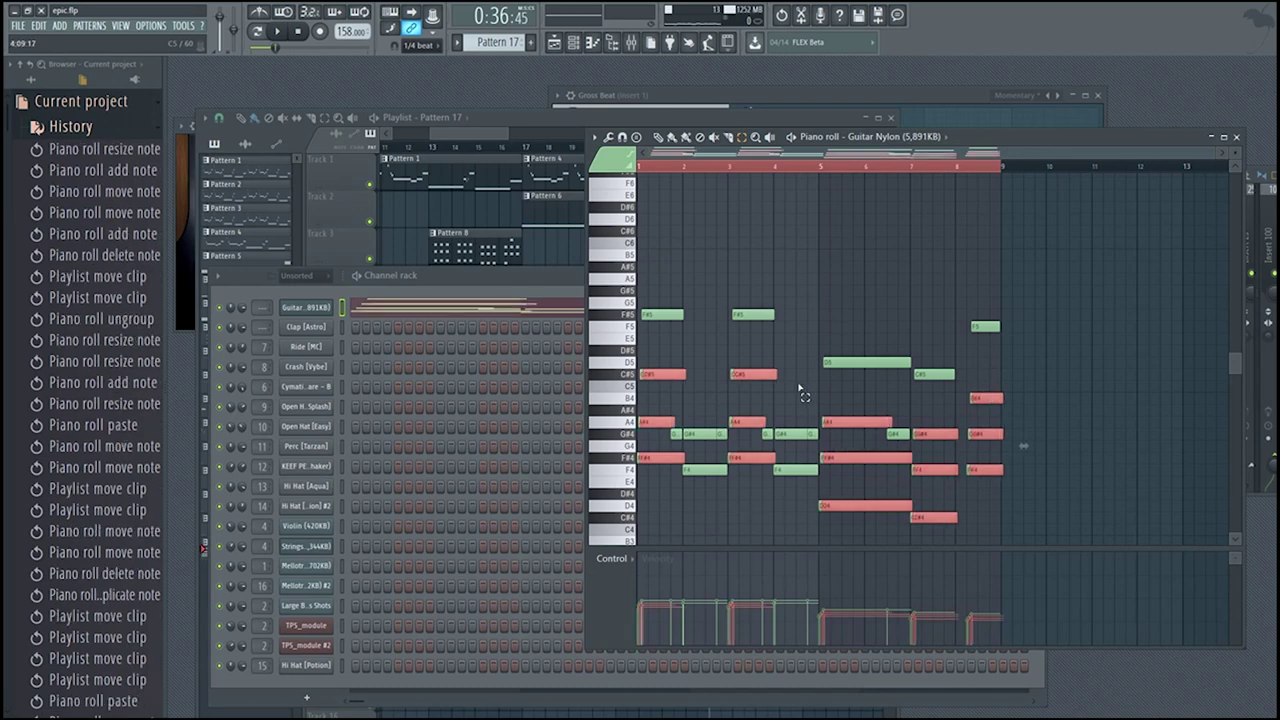
key("Delete")
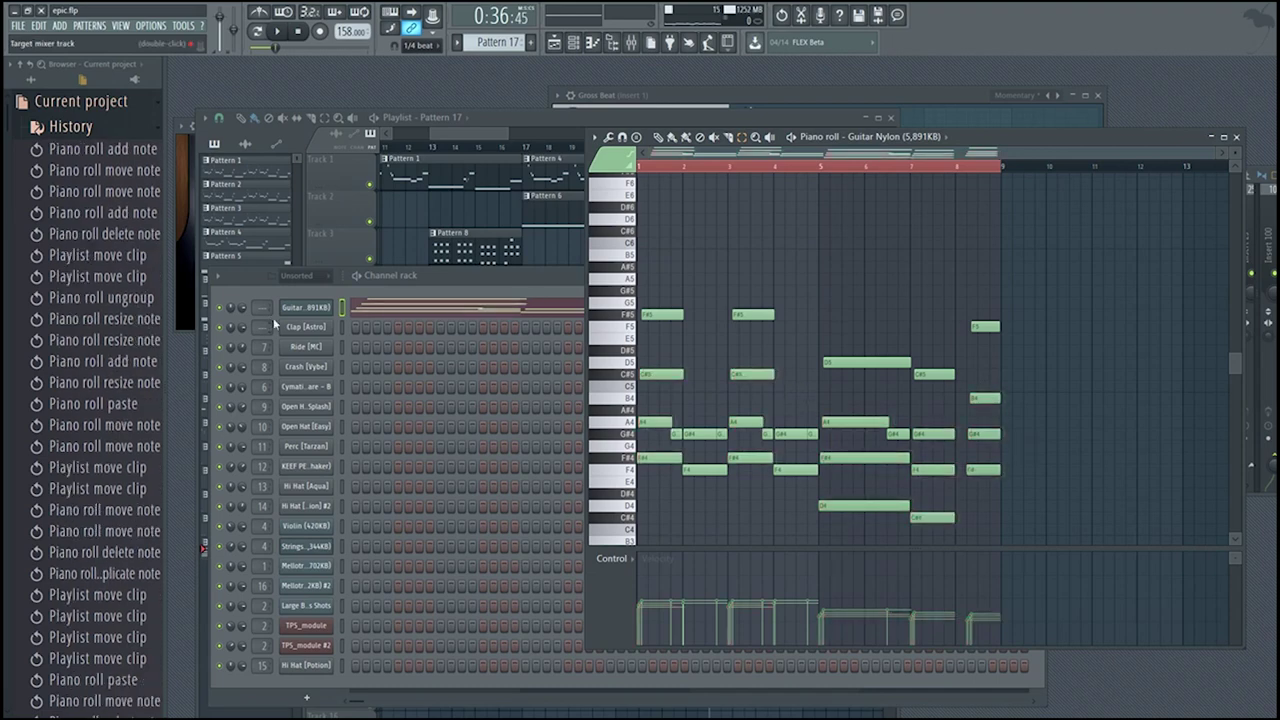
- Clone the Guitar Nylon channel and paste the copied chord notes into the clone's piano roll
right_click(308, 311)
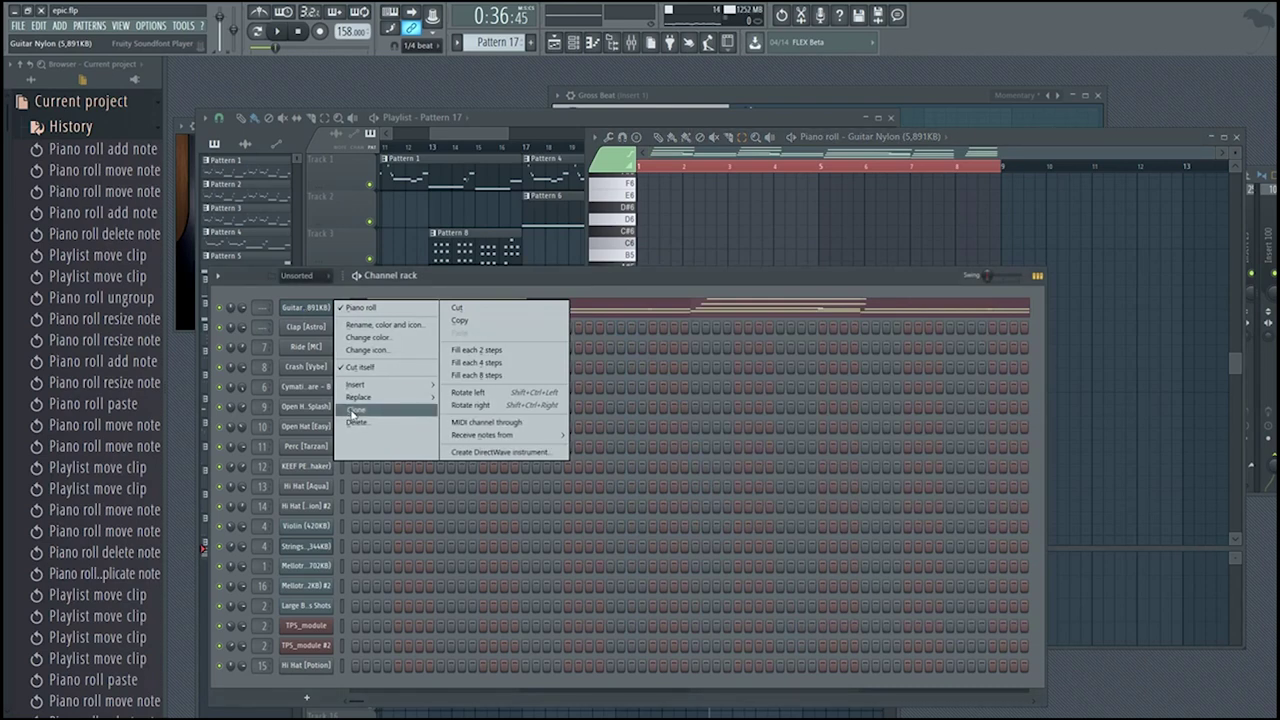
left_click(352, 412)
key("Escape")
right_click(328, 330)
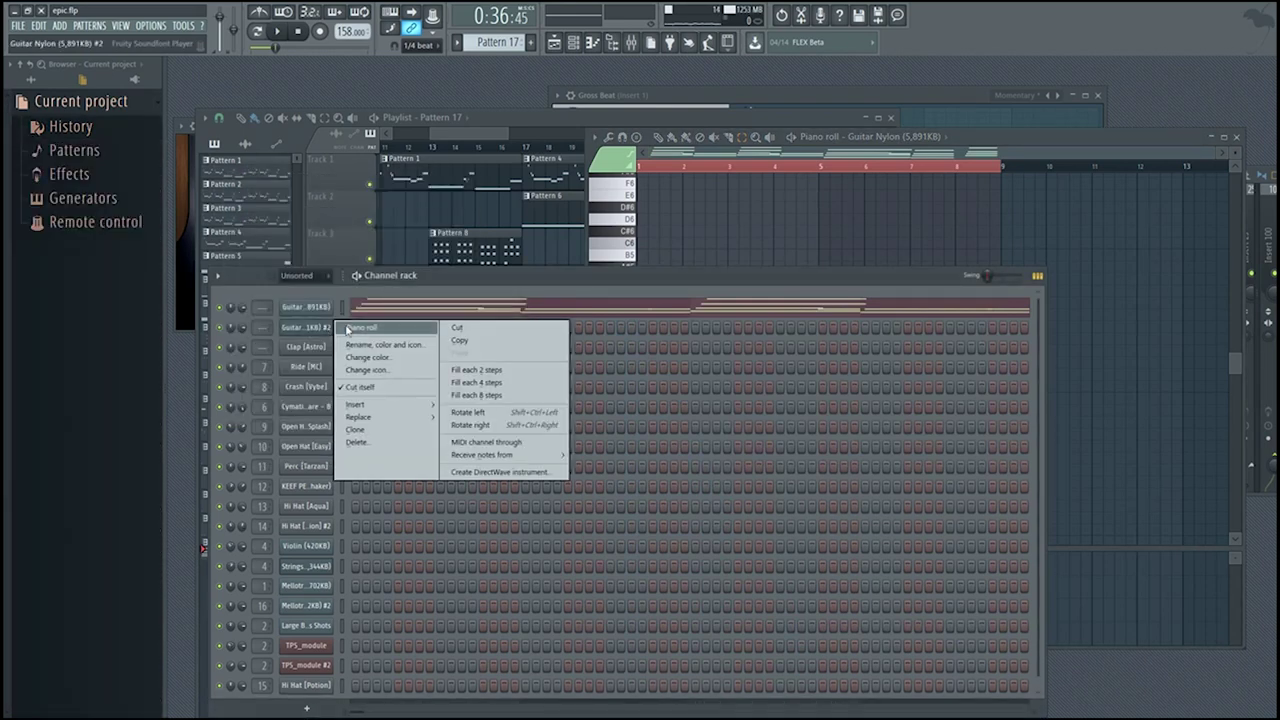
left_click(352, 327)
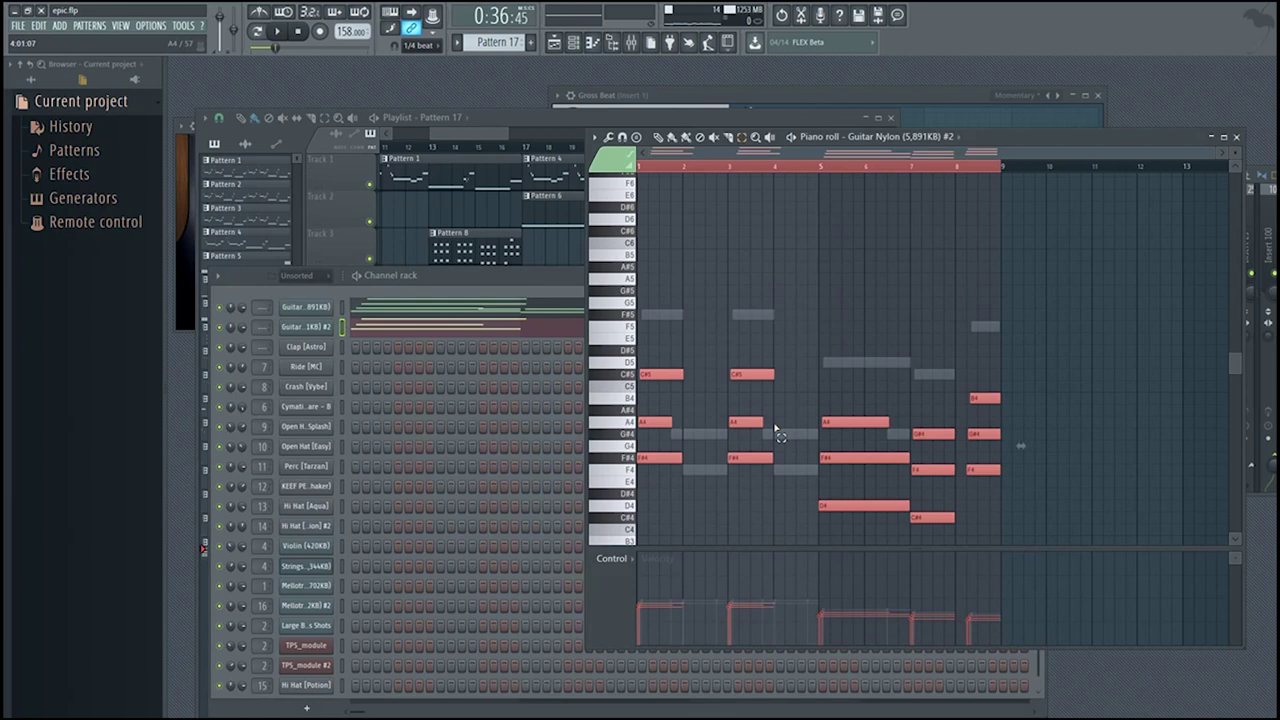
- Transpose the pasted chord notes in the cloned channel up one octave, set the snap to Beat and quantize their start times
key("ctrl+Up")
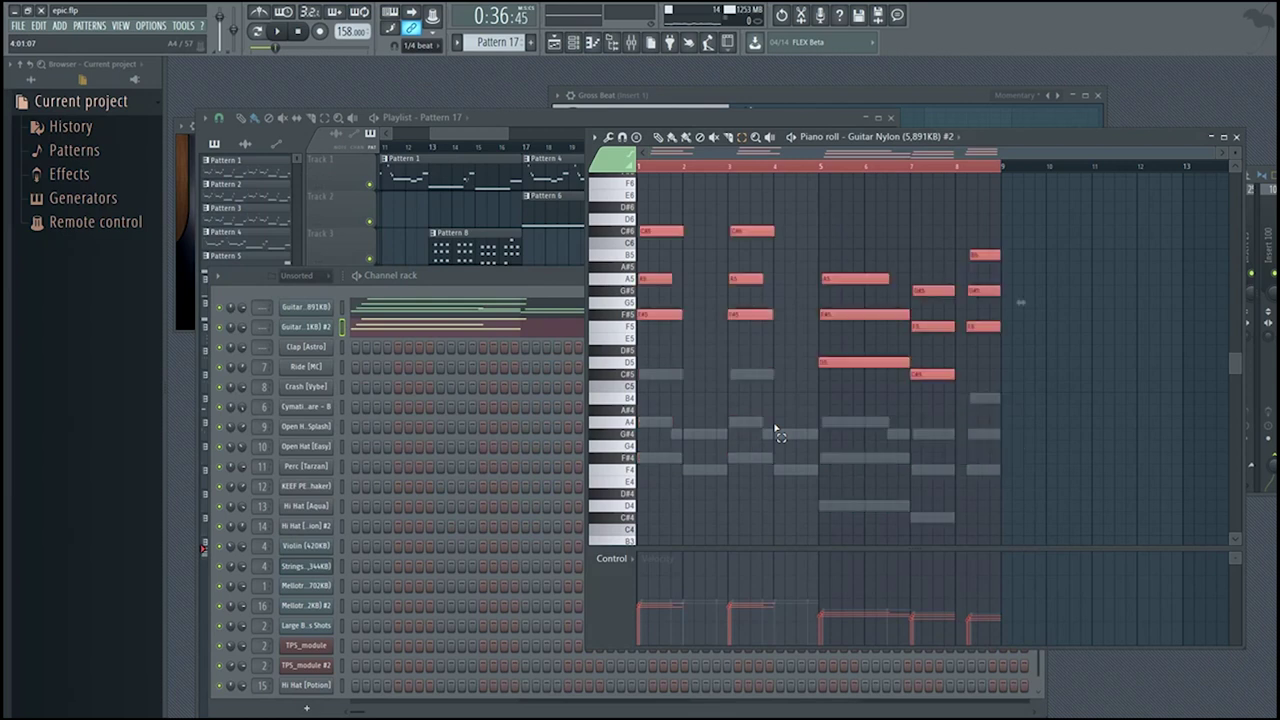
left_click(622, 137)
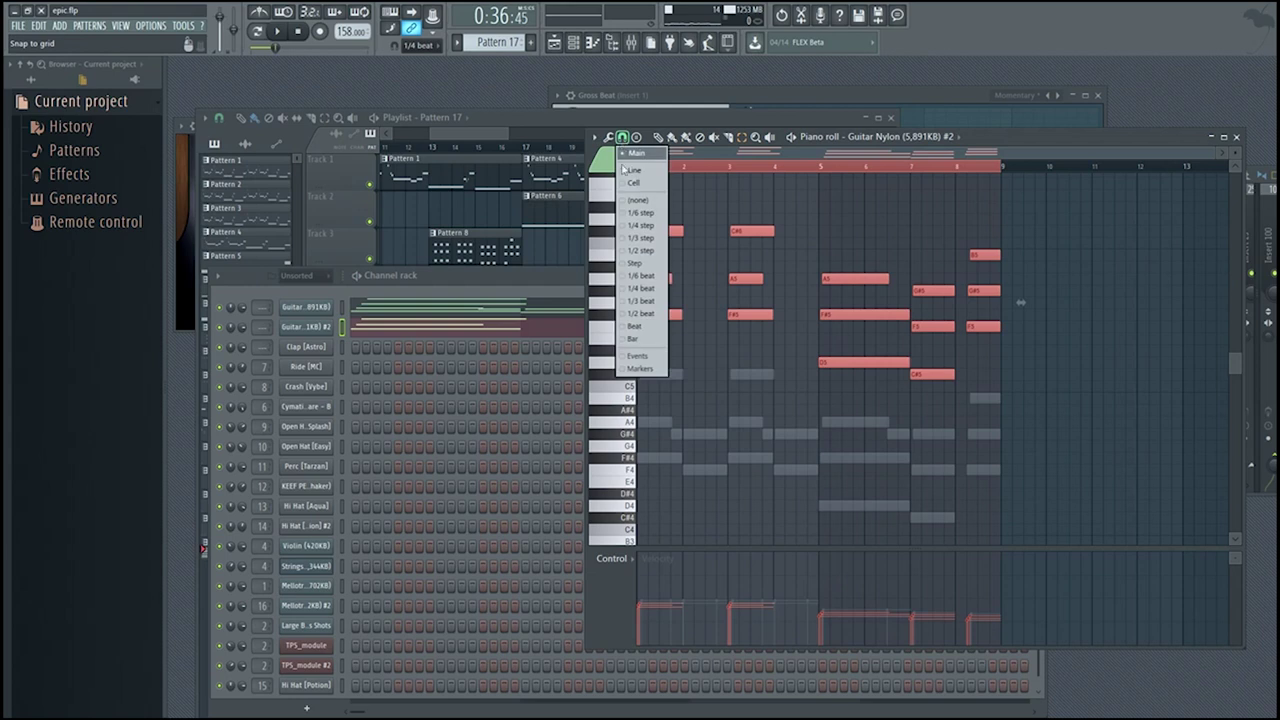
left_click(657, 328)
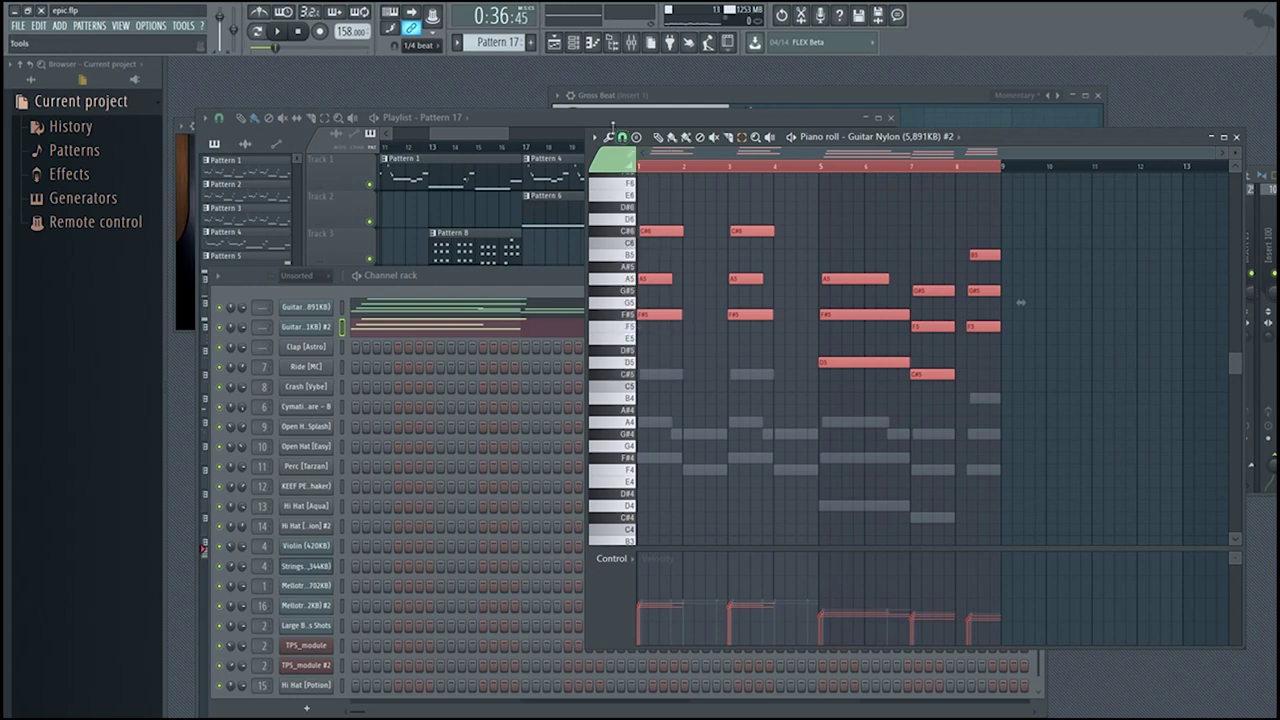
left_click(622, 137)
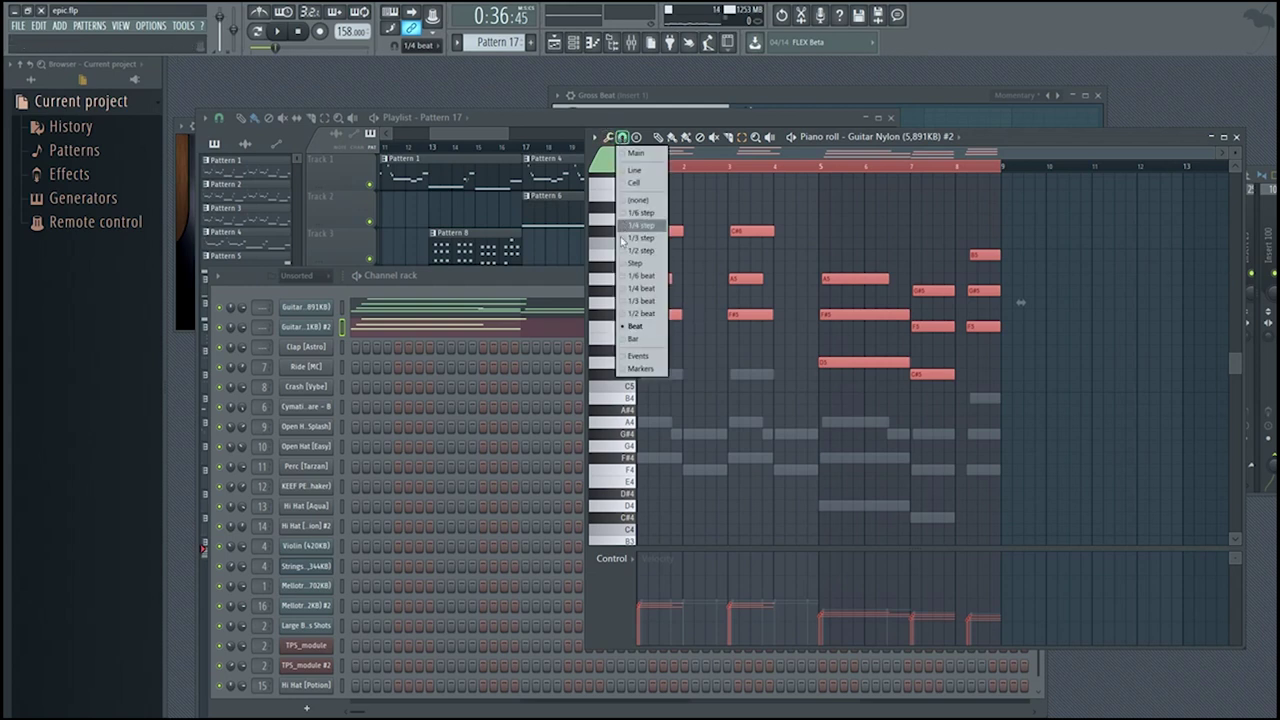
left_click(651, 328)
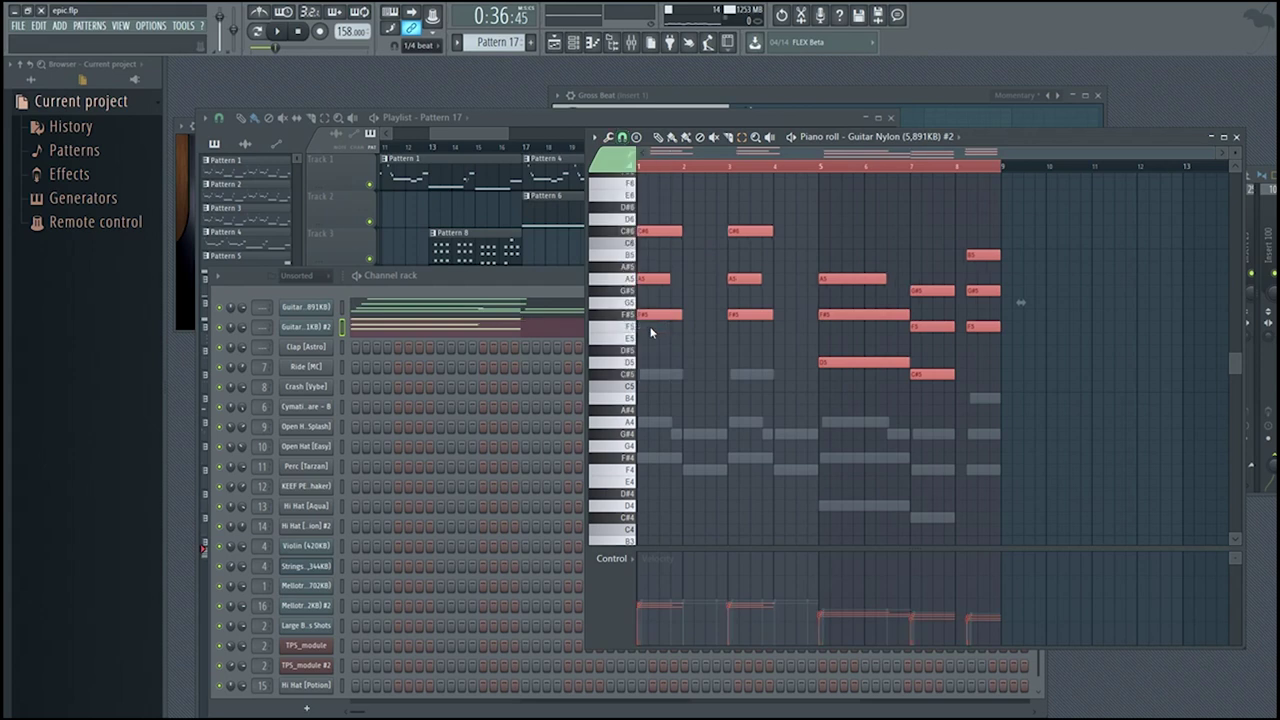
left_click(622, 138)
left_click(623, 139)
left_click(622, 138)
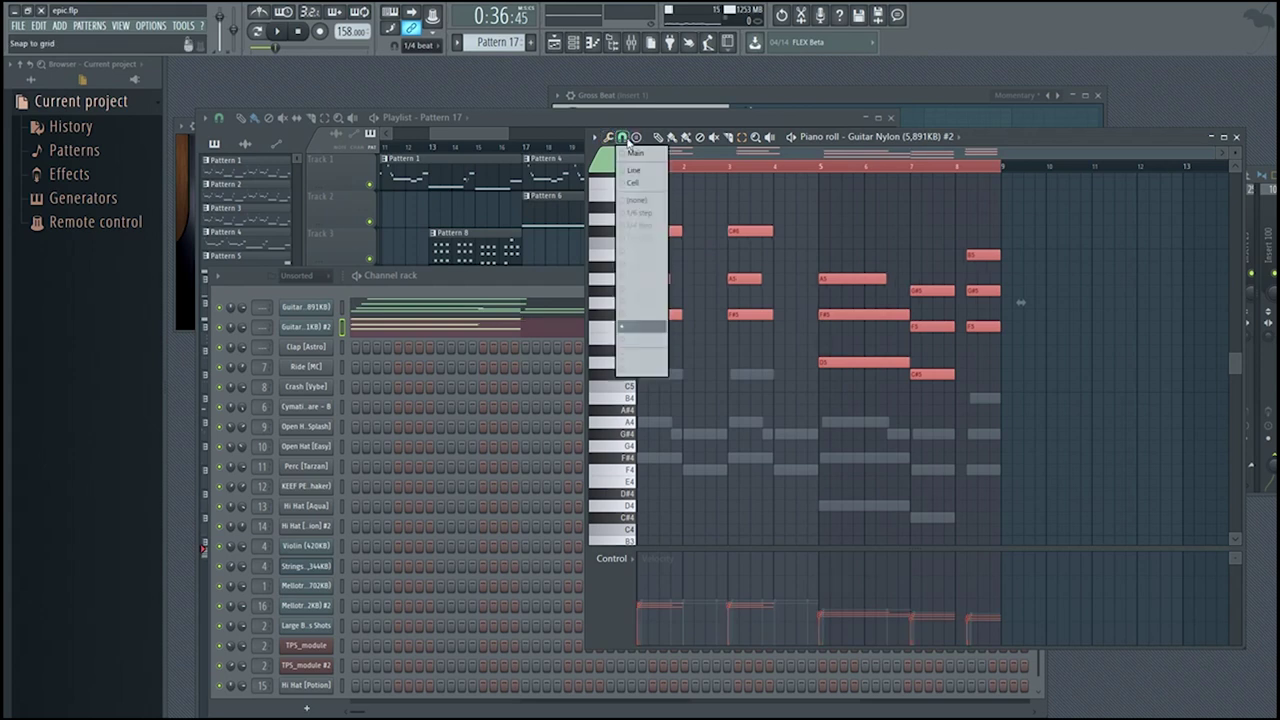
left_click(654, 331)
- Apply legato to the transposed chord notes so each one reaches the next chord, and play the pattern
scroll(678, 244, "up", 2)
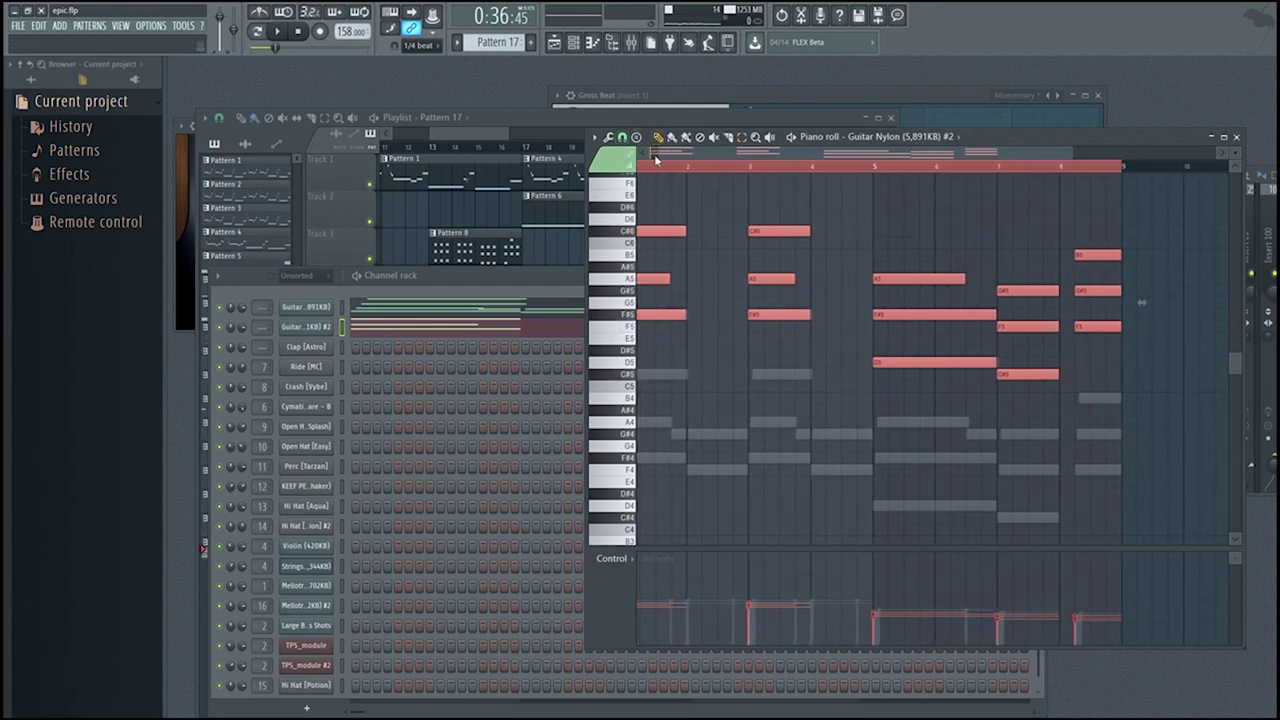
key("ctrl+l")
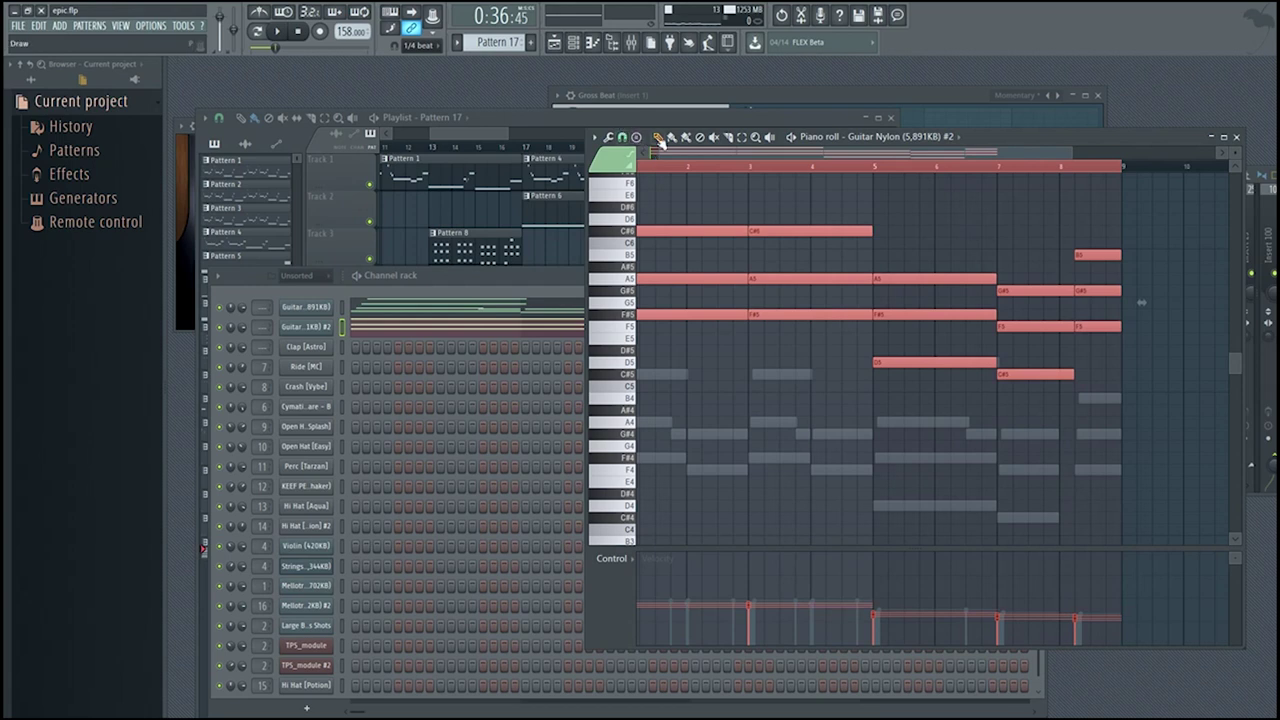
scroll(731, 200, "down", 2)
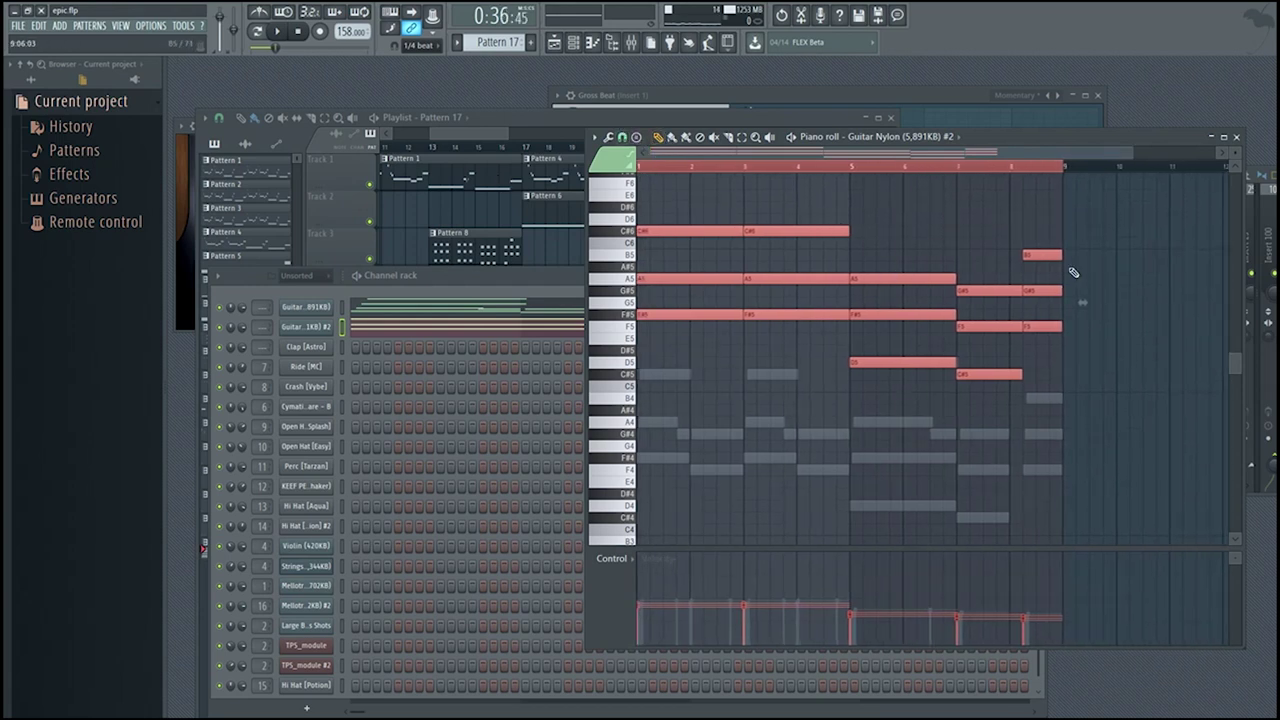
scroll(1085, 320, "up", 3)
key("space")
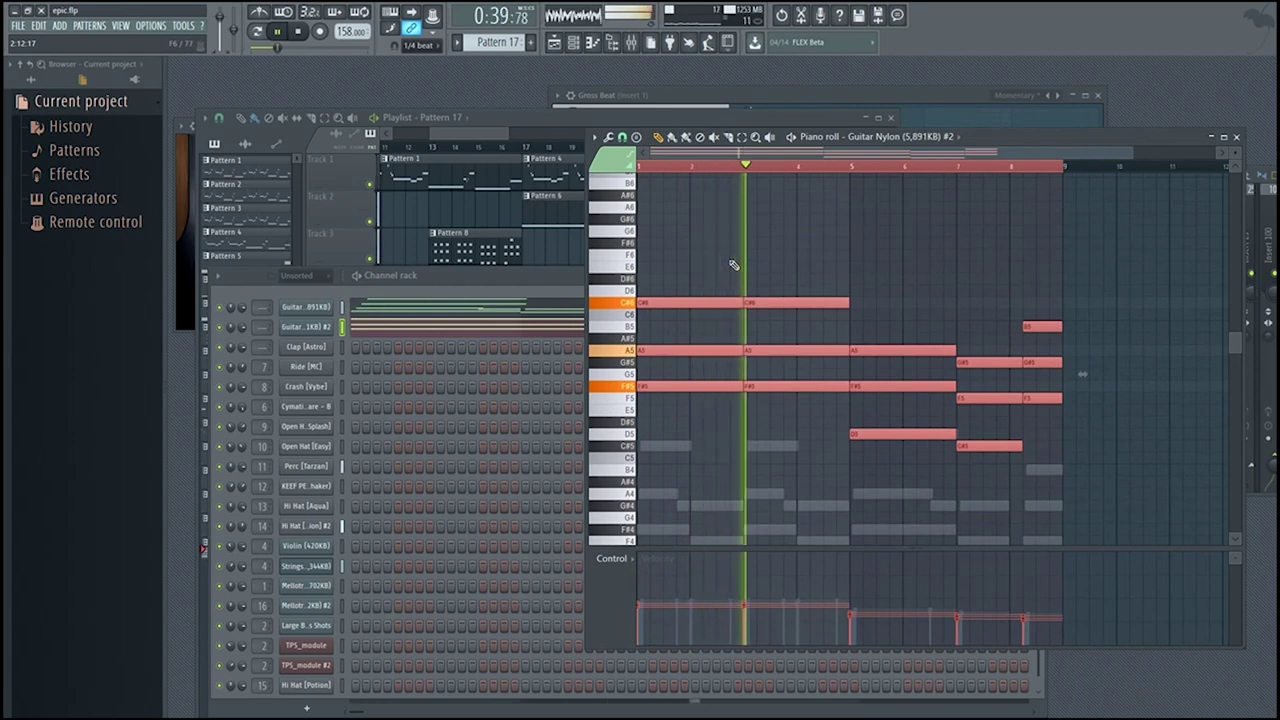
key("space")
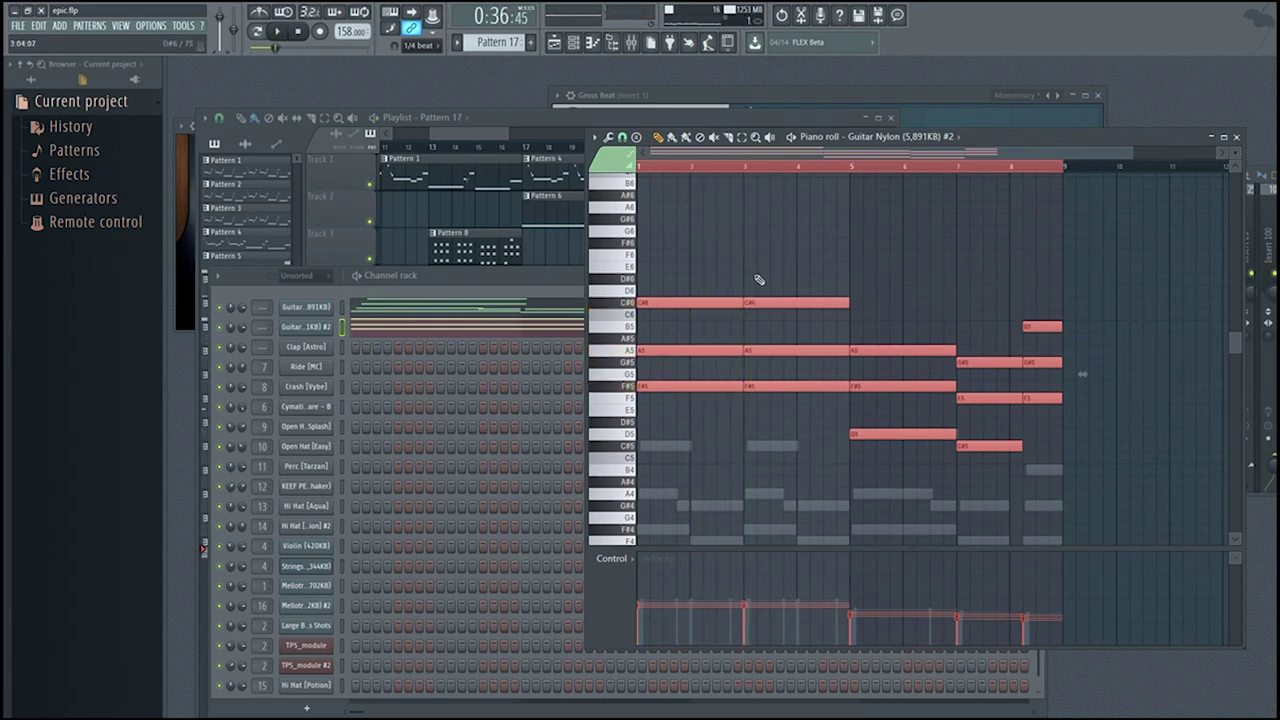
- Arpeggiate the chord notes with a slower time multiplier, the Flip pattern, the Flip range mode and a range of 1
key("alt+a")
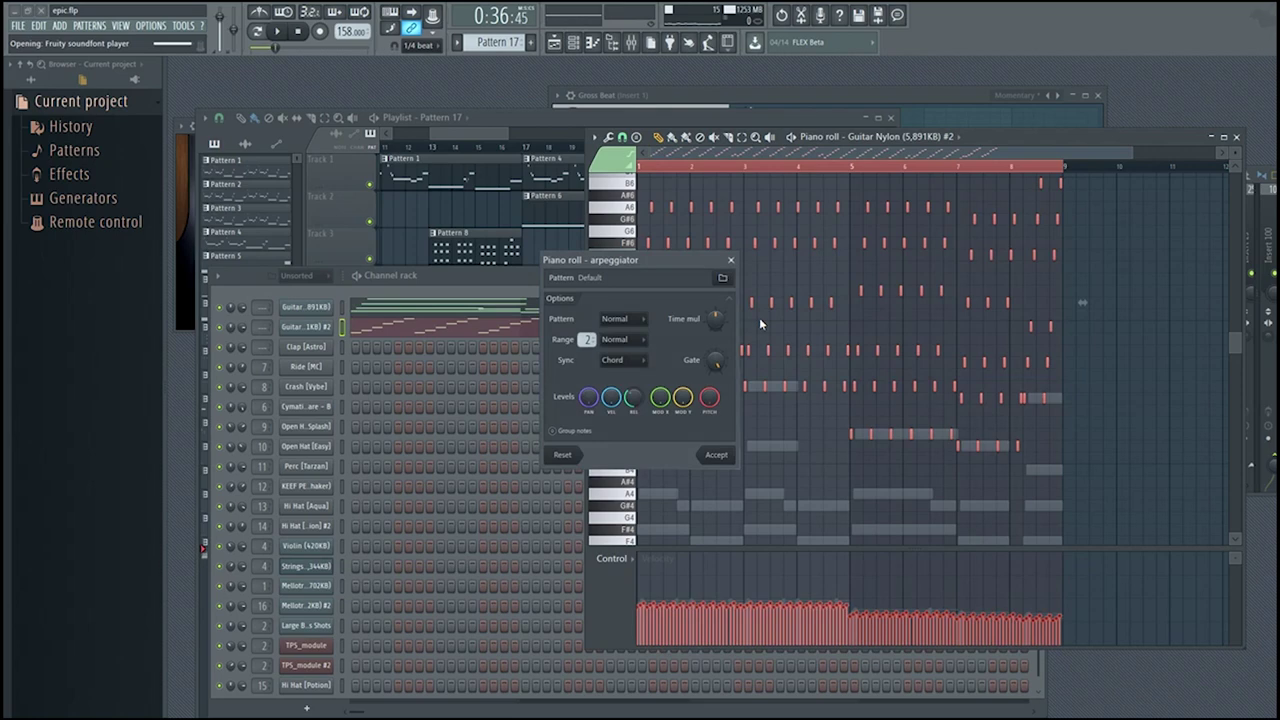
key("Escape")
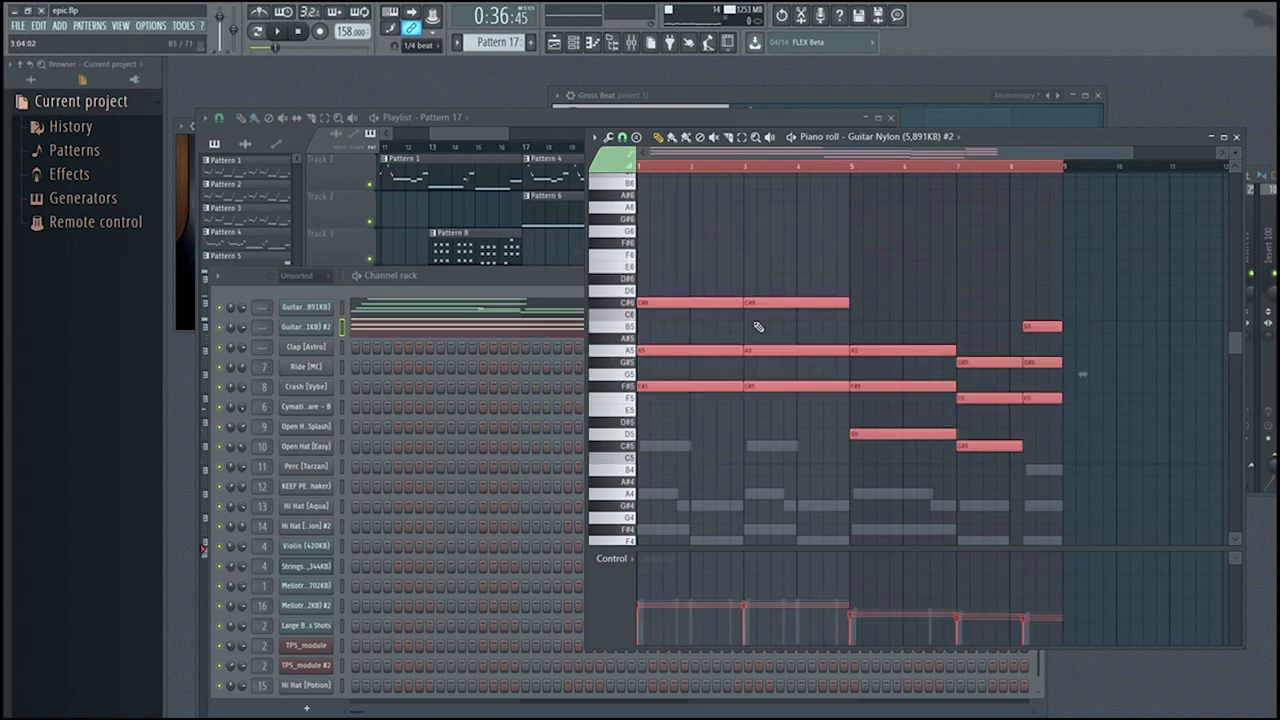
key("alt+a")
left_click_drag(716, 319, 716, 270)
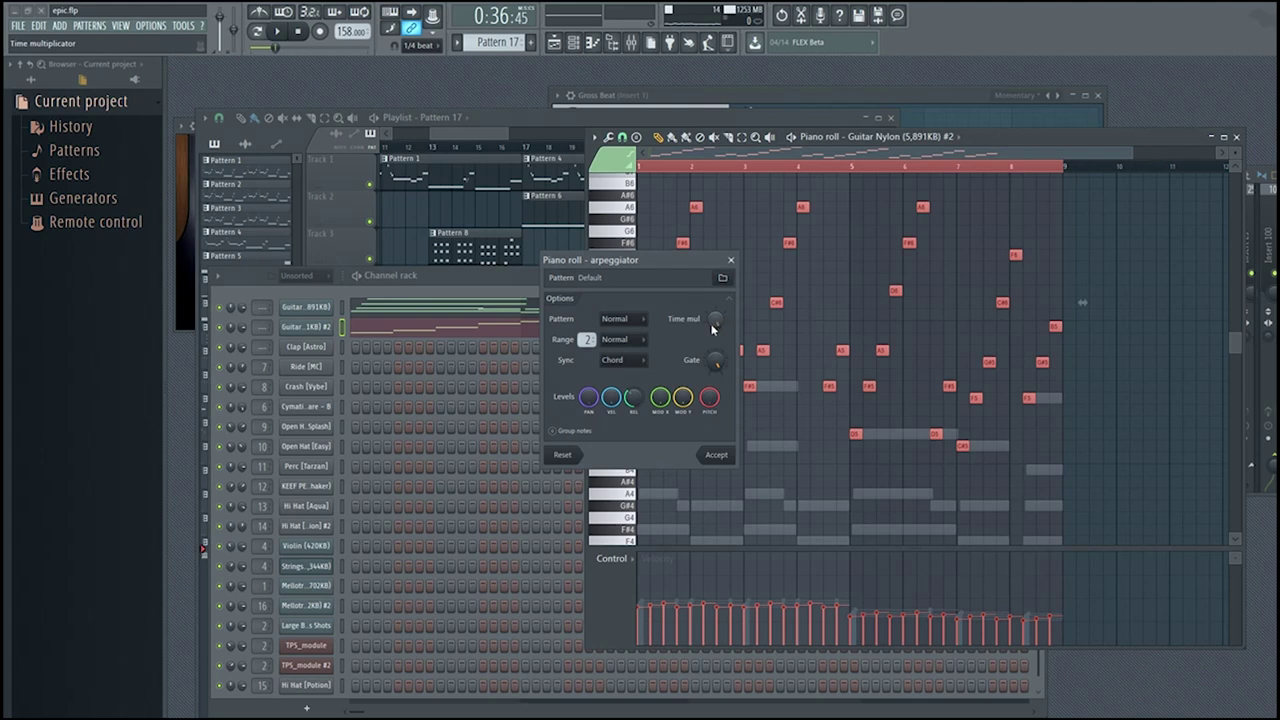
left_click(641, 319)
left_click(639, 349)
left_click(639, 360)
left_click(635, 342)
left_click(630, 366)
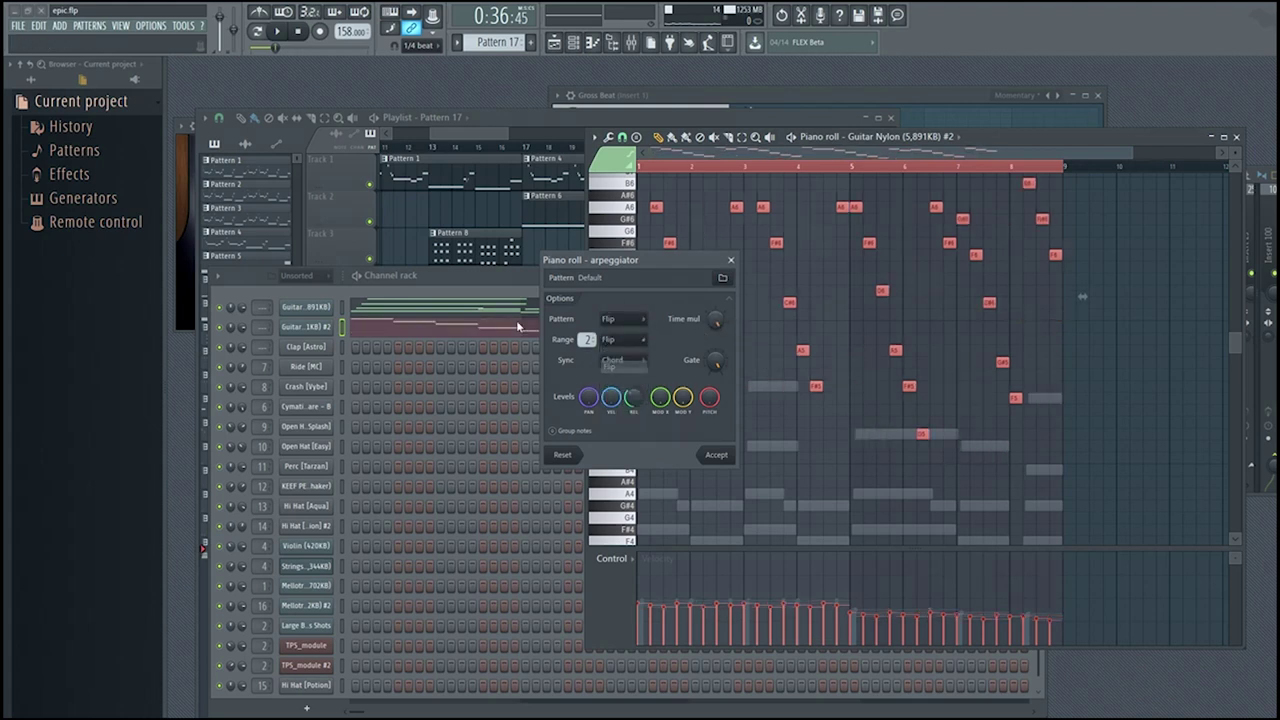
scroll(587, 339, "down", 1)
- Set the arpeggiator sync to Time, preview the result, accept the arpeggio and deselect its notes
left_click_drag(630, 268, 1087, 236)
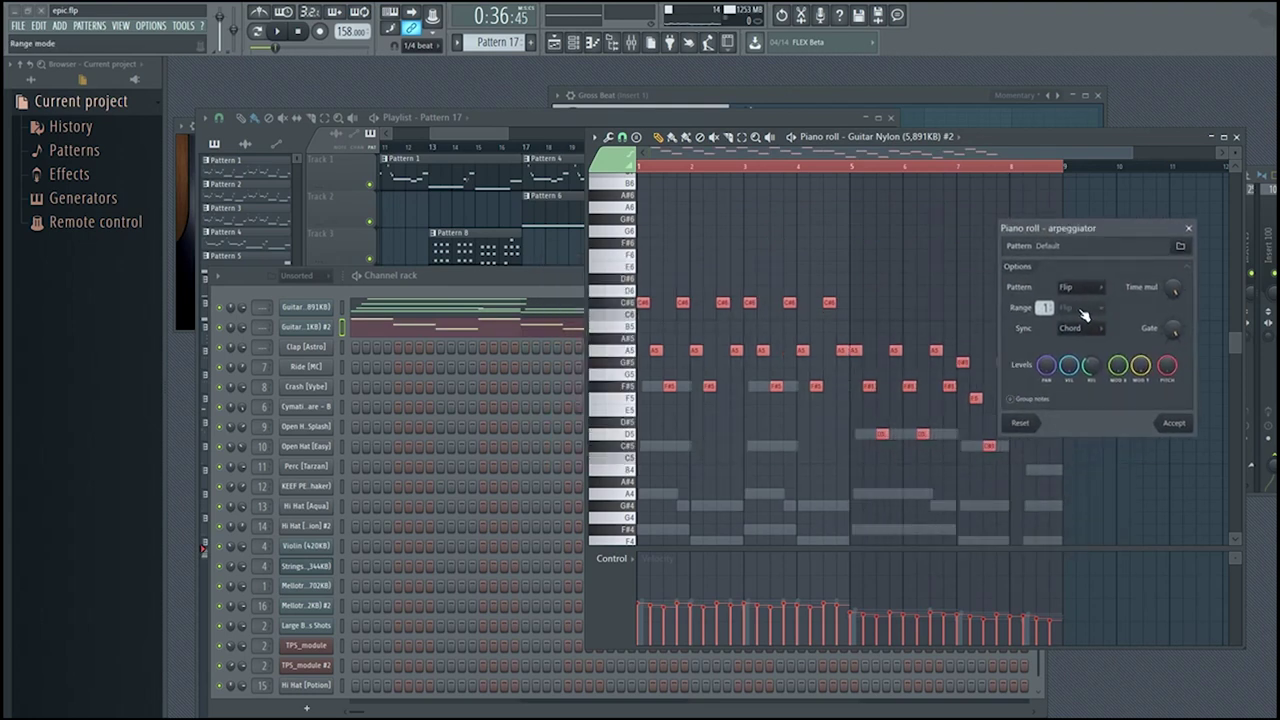
left_click(1085, 330)
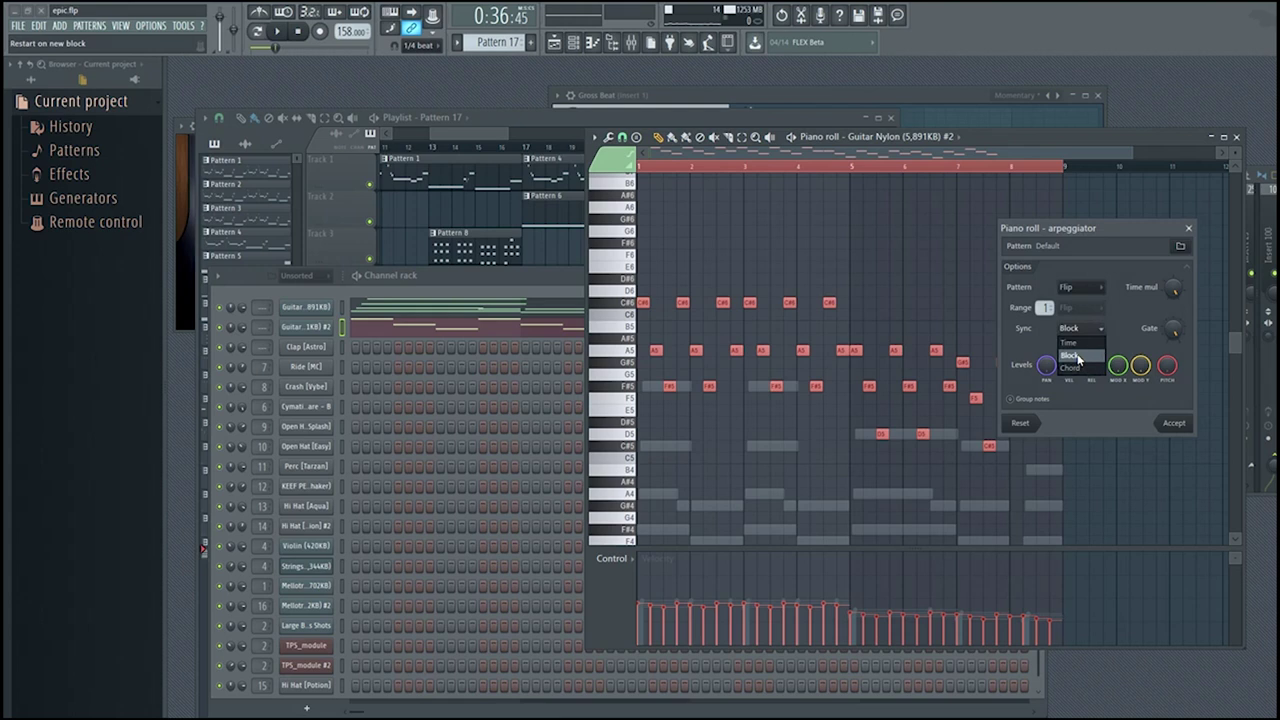
left_click(1080, 343)
key("space")
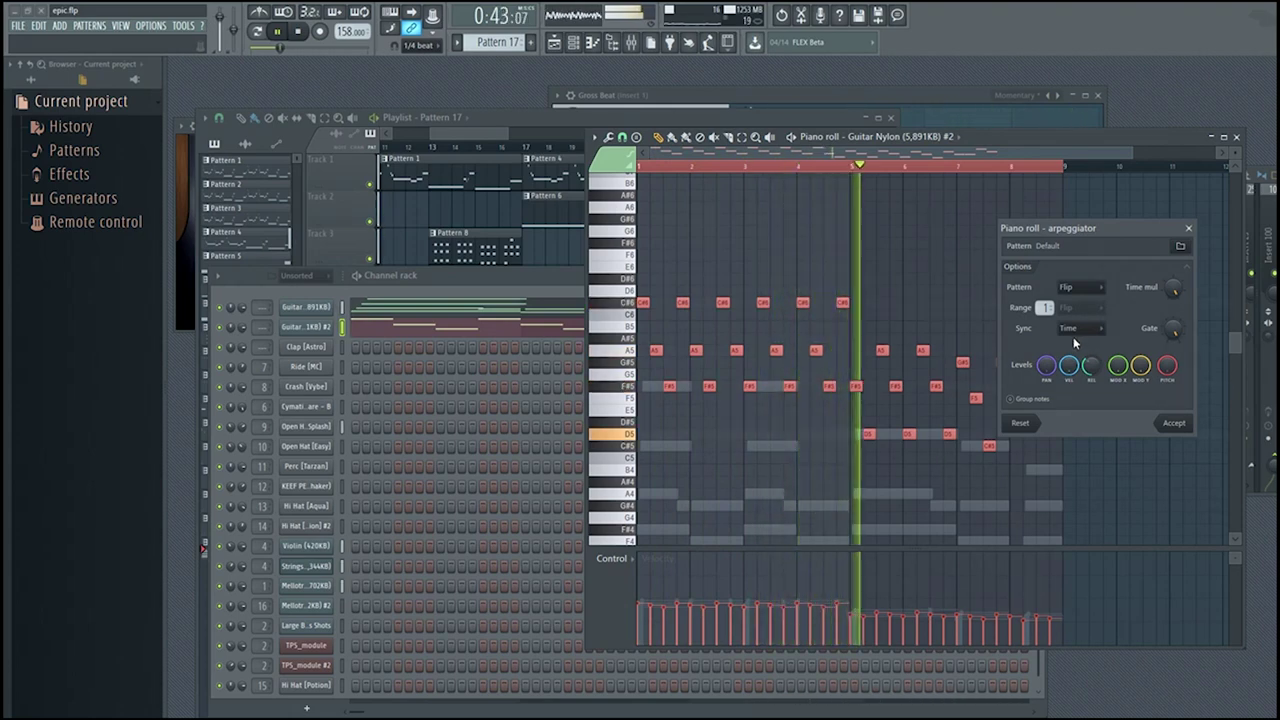
left_click(1173, 422)
key("ctrl+d")
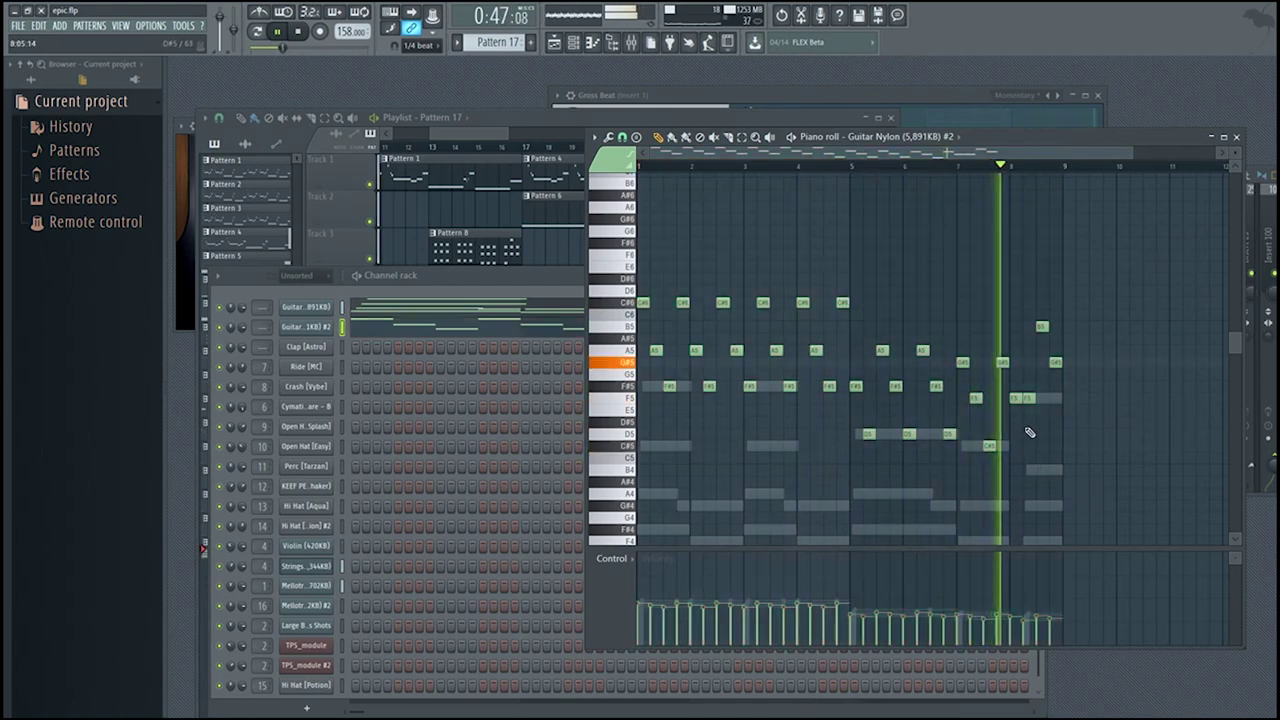
key("space")
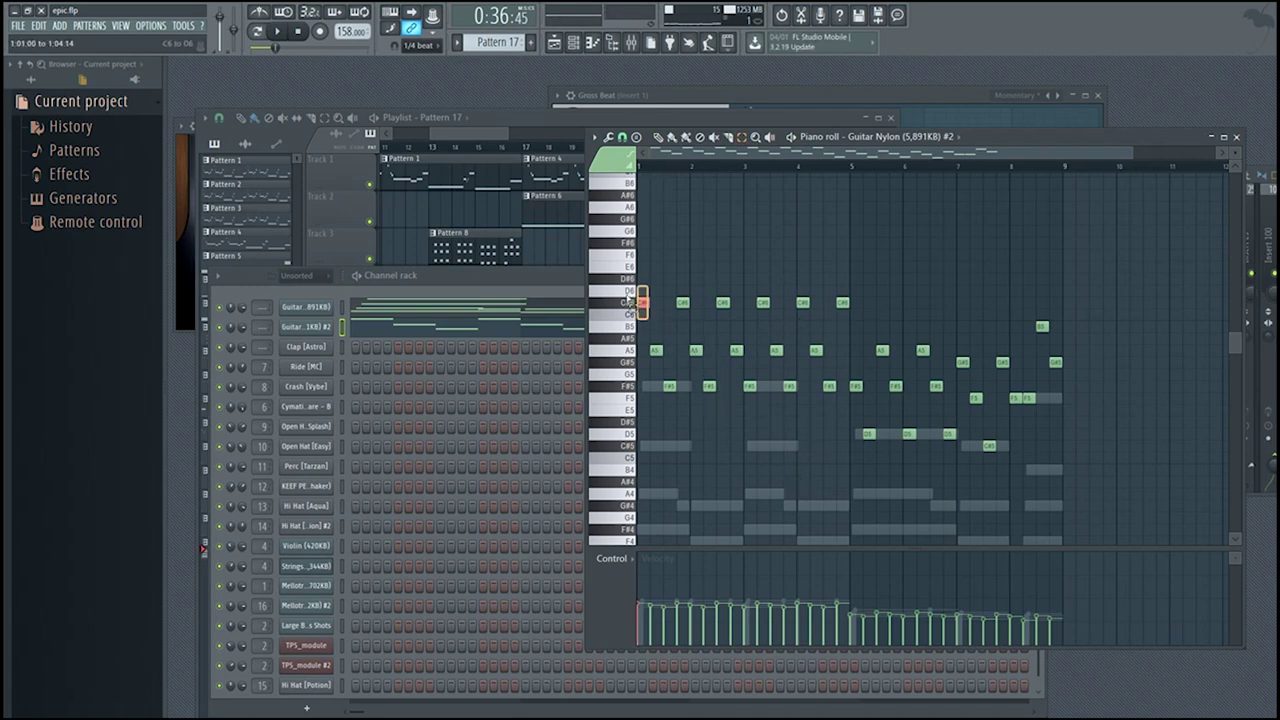
- Delete the C#6 notes at the start of bar 1 and late in bar 2, and play the pattern
left_click_drag(700, 298, 668, 282)
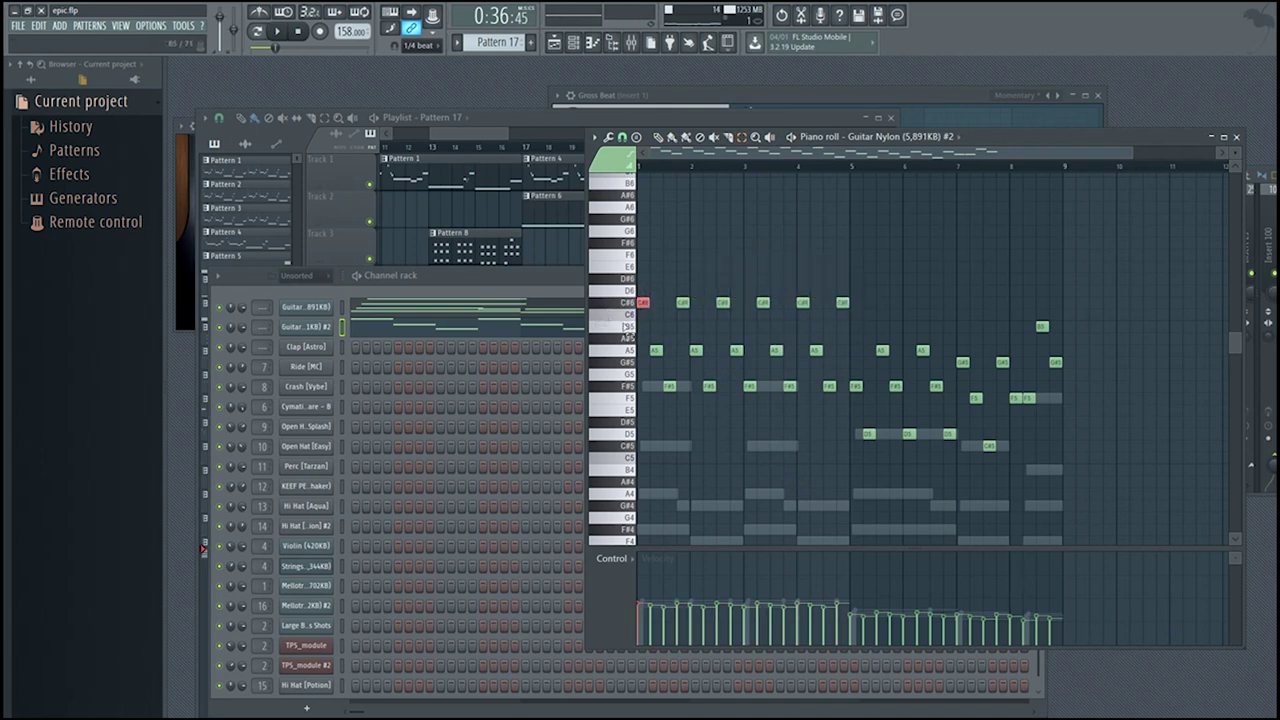
key("space")
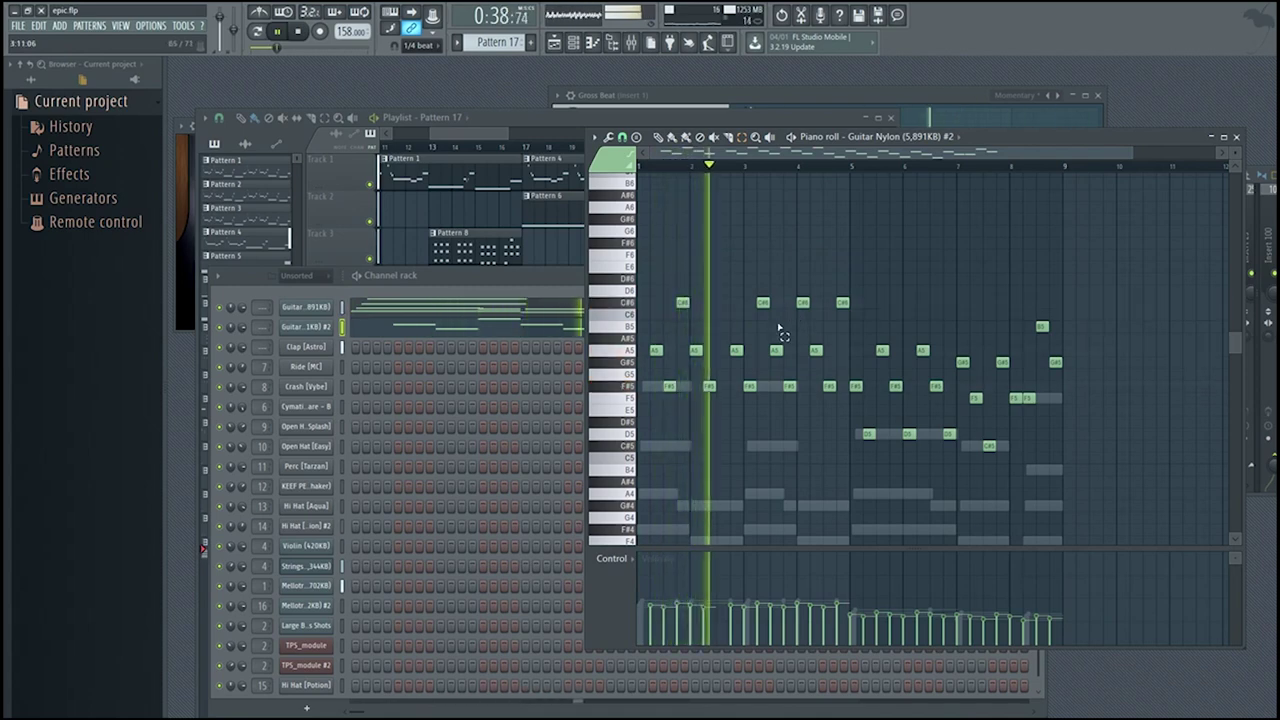
left_click(805, 302)
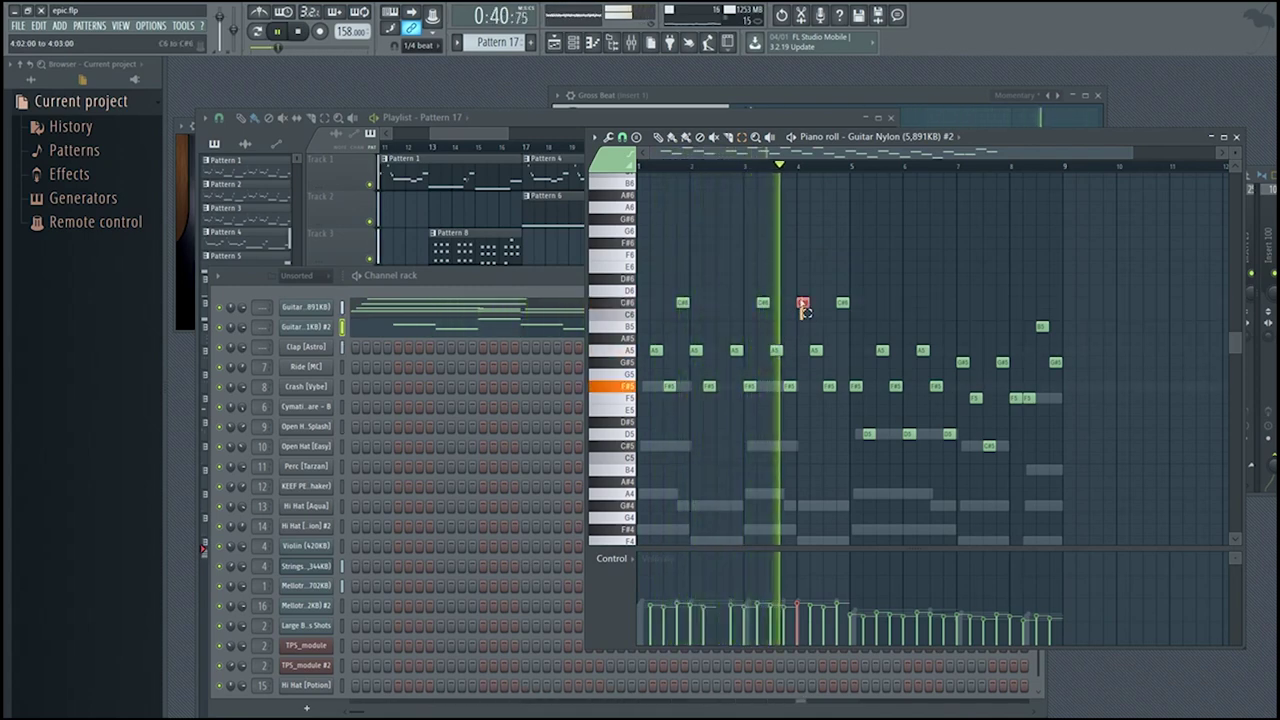
key("space")
key("Delete")
- Delete the A5, F#5 and C#6 arpeggio notes around the start of bar 3 and clear the selection
left_click_drag(755, 411, 716, 328)
left_click_drag(749, 411, 605, 260)
key("Delete")
key("ctrl+d")
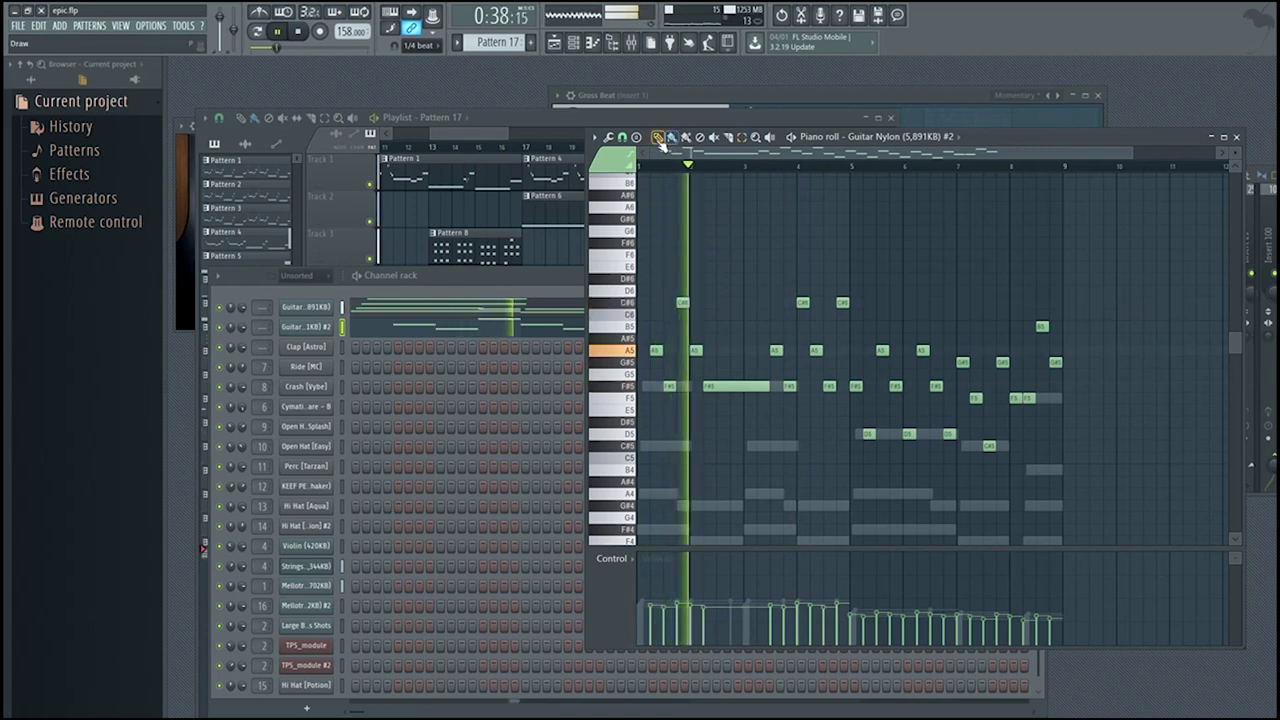
- Lengthen the opening A5, F#5 and C#6 notes so they sustain to the middle of bar 3, and play the pattern
key("space")
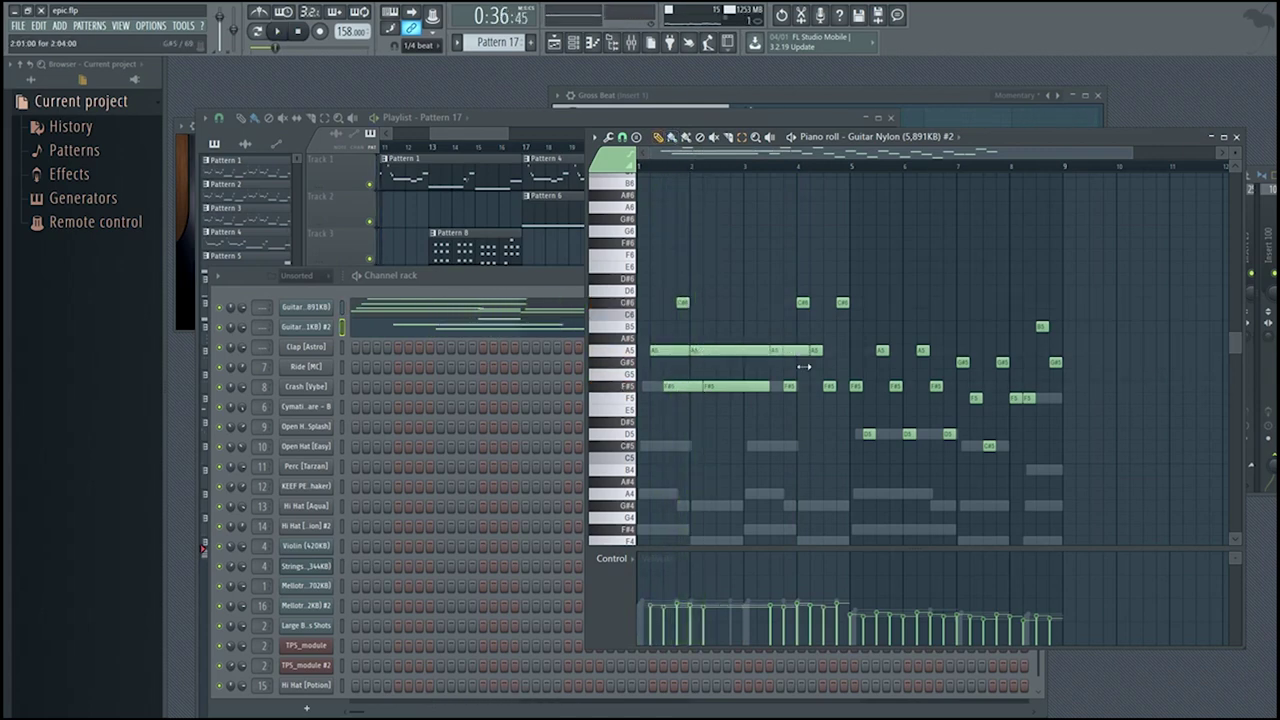
left_click_drag(760, 314, 771, 318)
key("space")
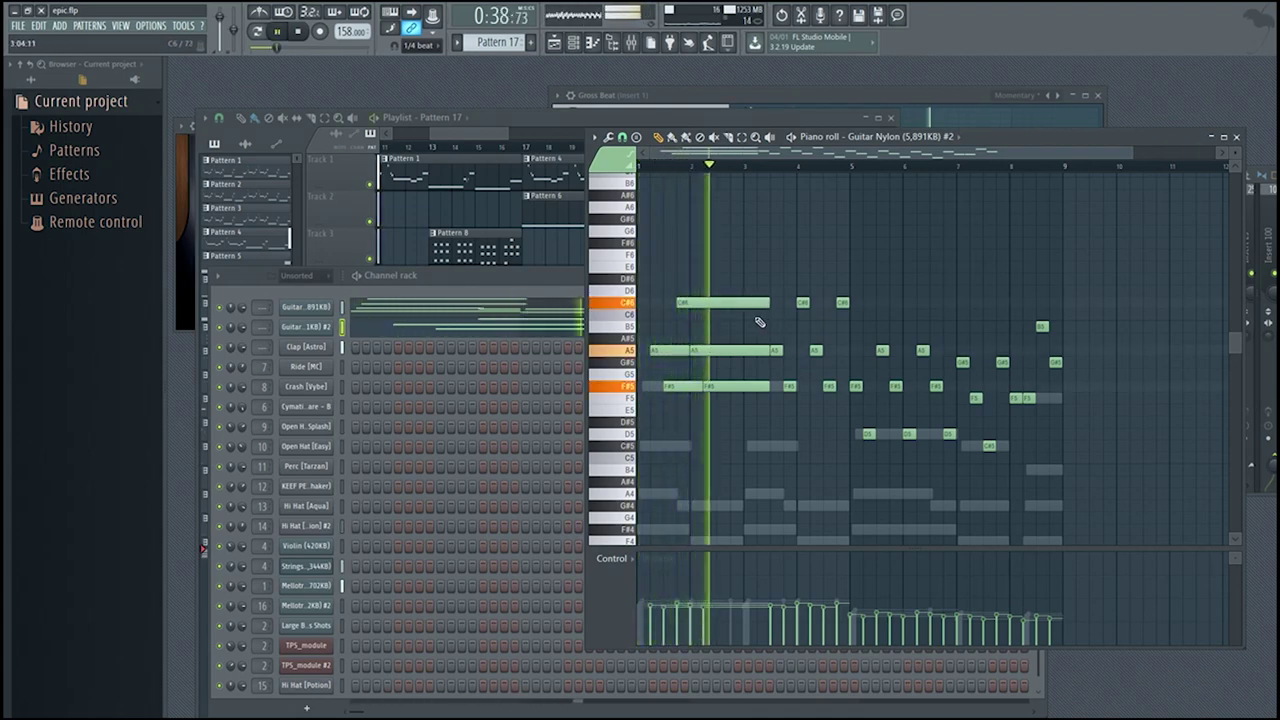
scroll(697, 258, "up", 1)
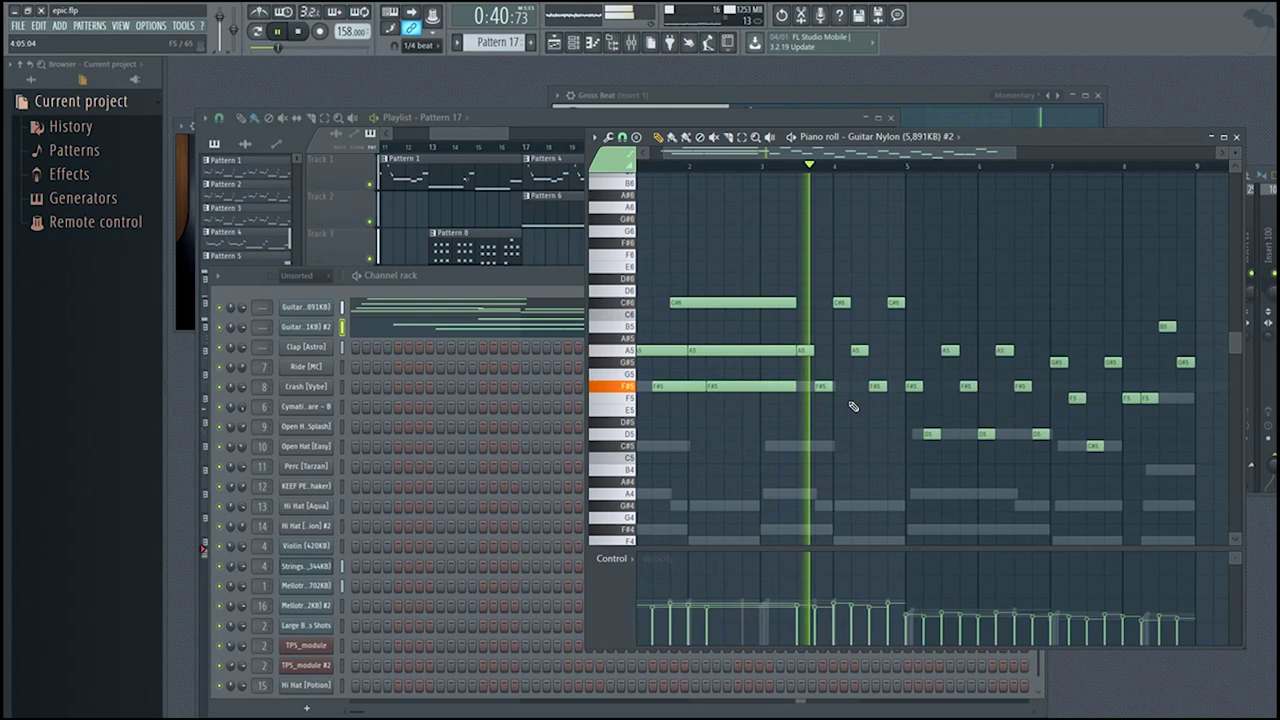
scroll(822, 385, "down", 1)
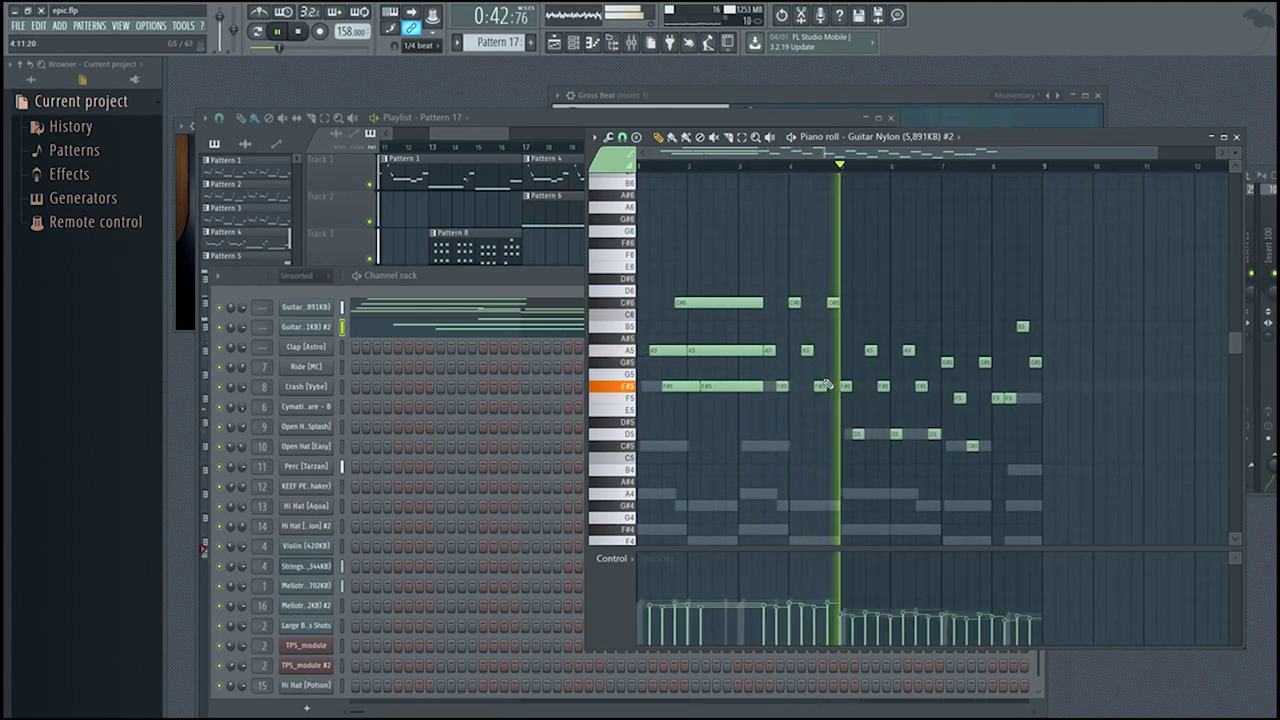
scroll(651, 349, "up", 1)
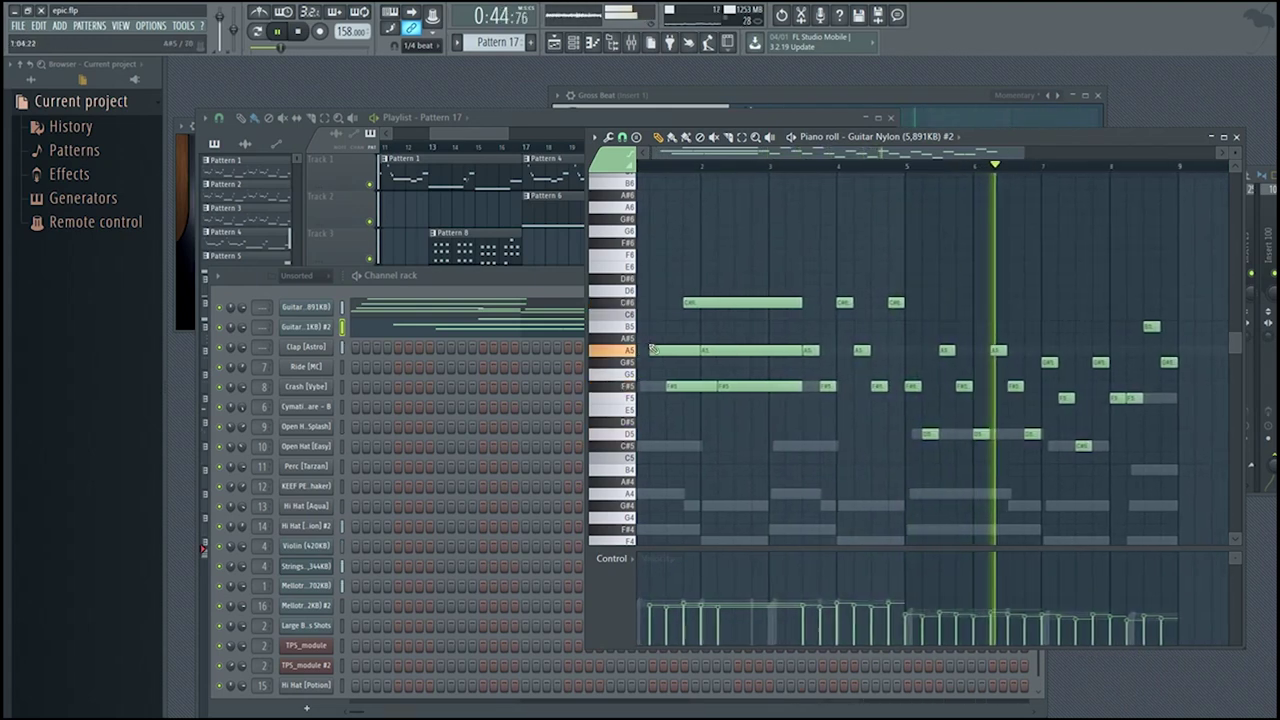
scroll(651, 349, "down", 1)
scroll(651, 349, "up", 1)
- Try a descending opening with C#6 moved ahead of A5 and F#5, play it, and undo the note edits
key("space")
key("space")
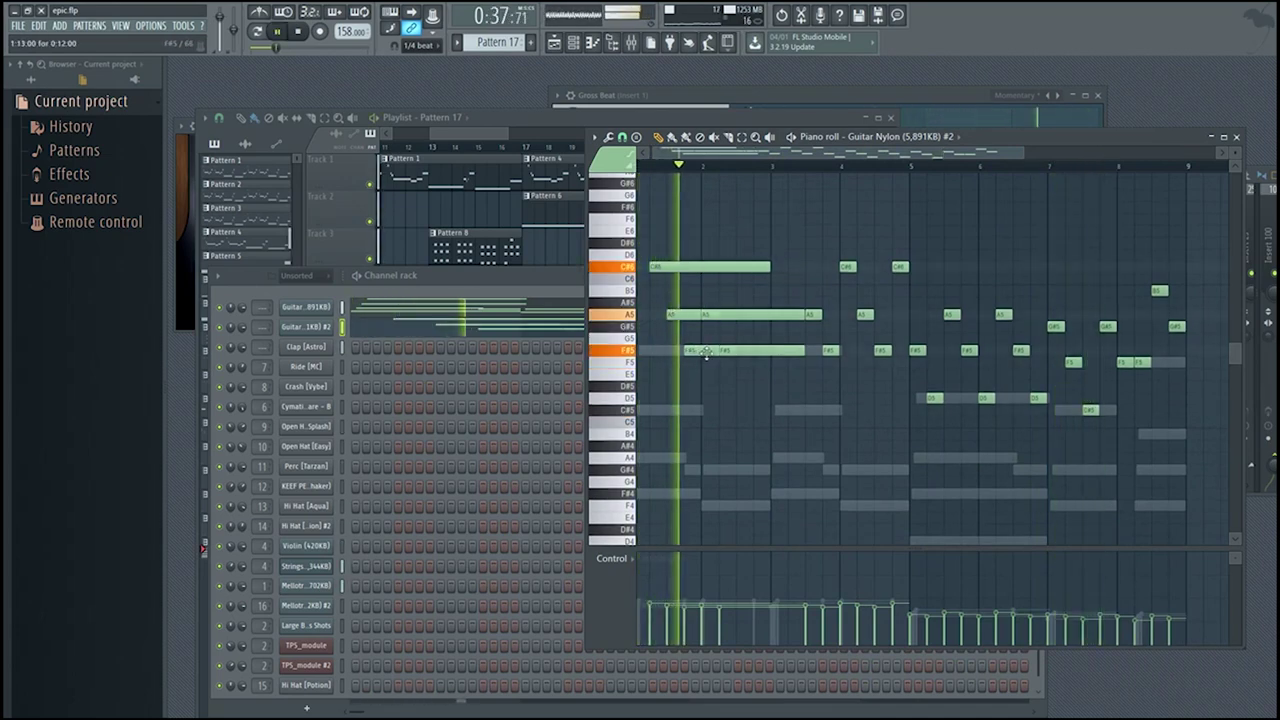
key("space")
key("ctrl+z")
key("ctrl+z")
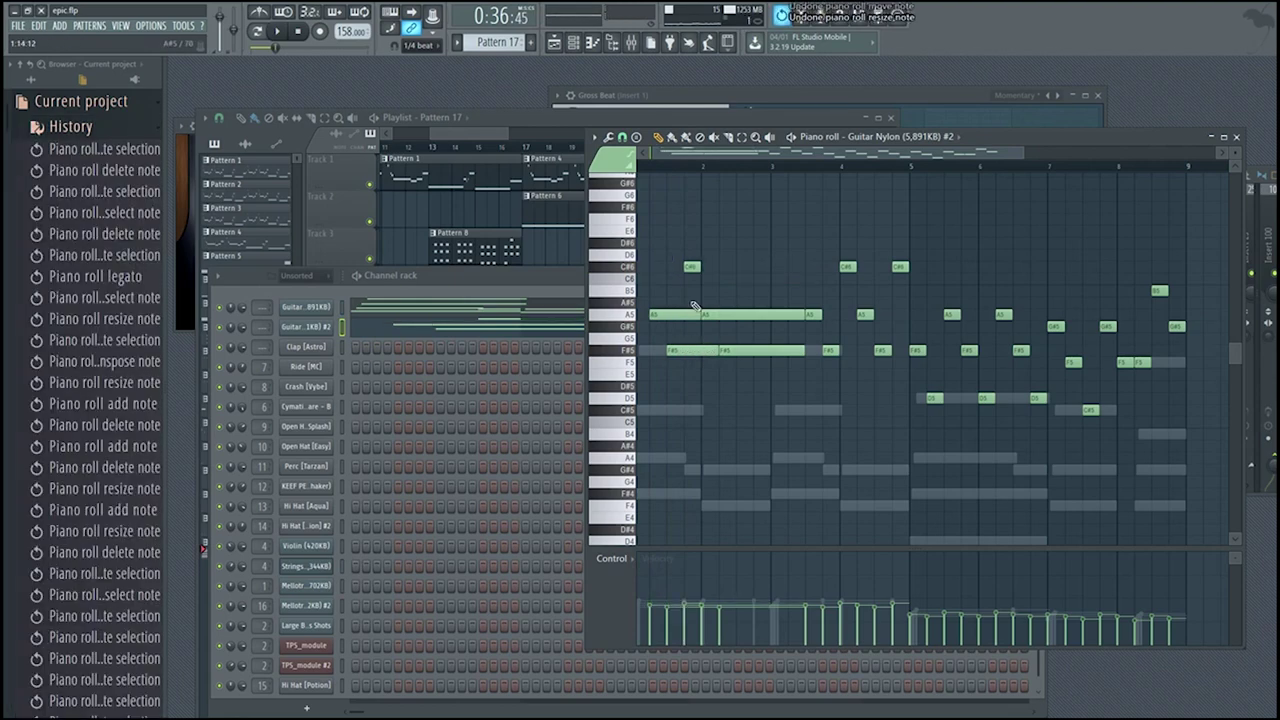
- Extend the C#6 note late in bar 1 to the middle of bar 3 while checking the pattern's playback
key("space")
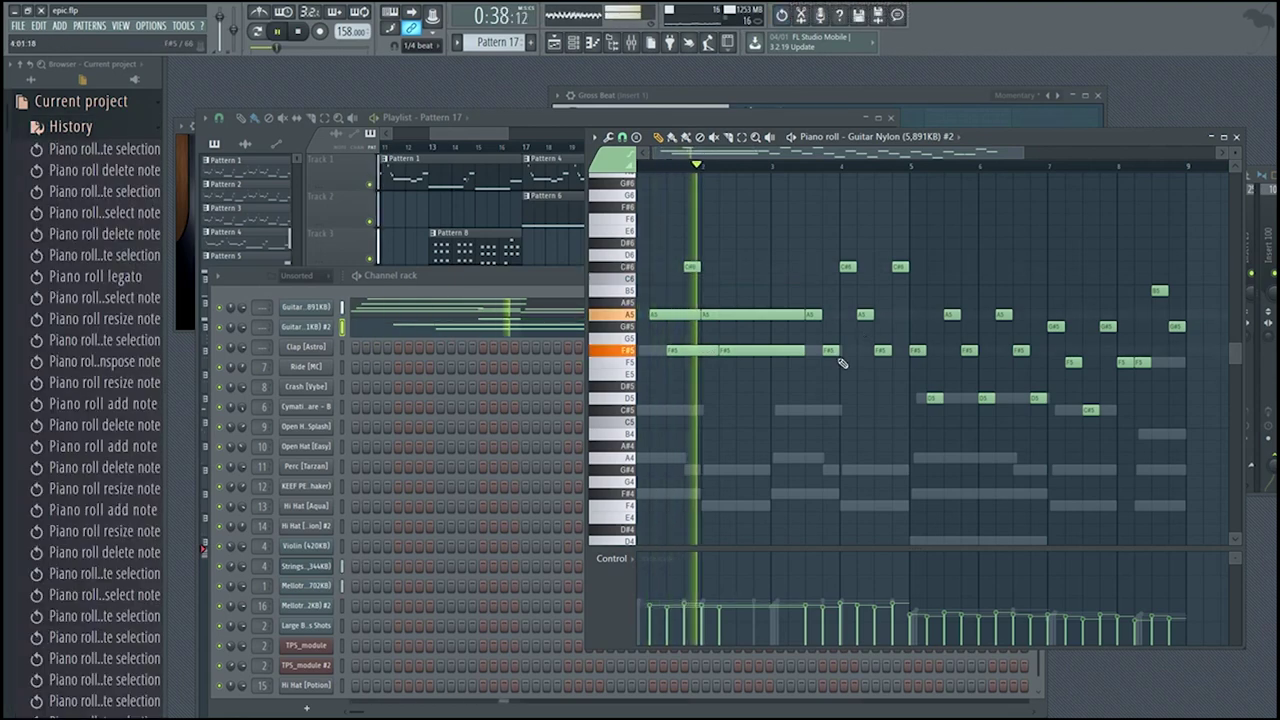
left_click_drag(698, 267, 815, 283)
key("space")
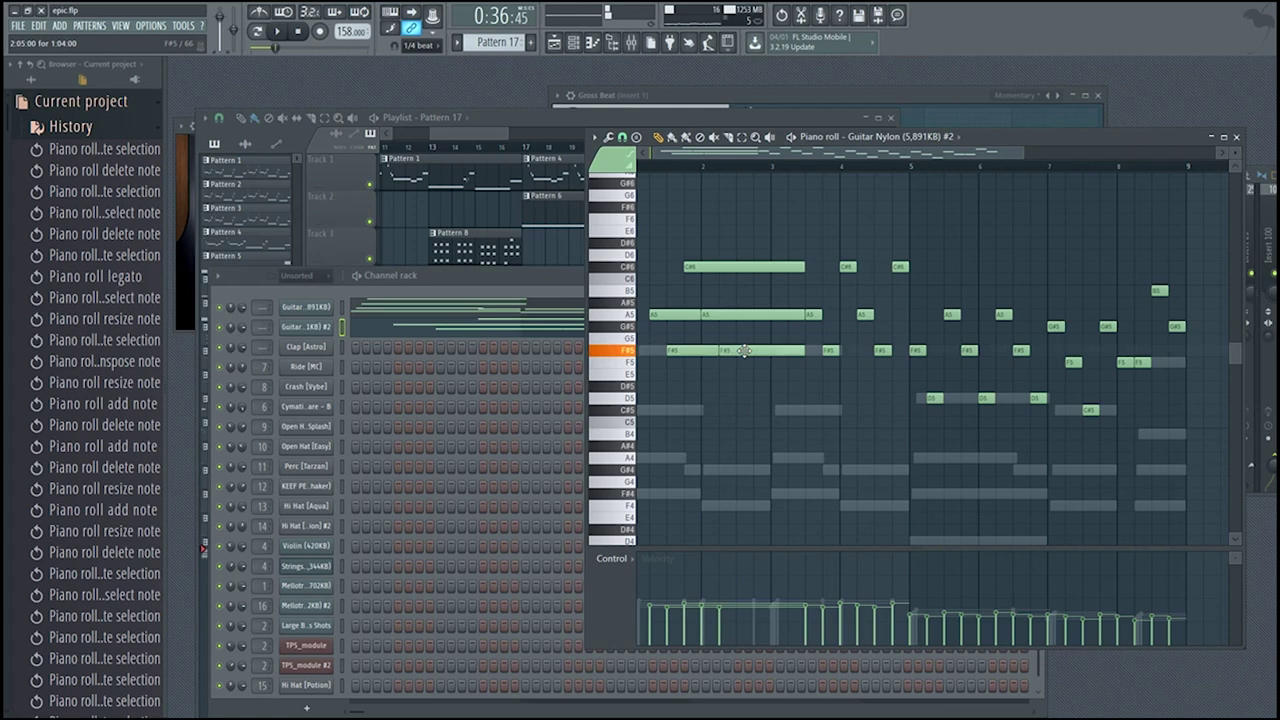
- Raise the long F#5 note in bar 2 to G#5, play the pattern, and shorten the A5 note above it
left_click_drag(744, 350, 749, 326)
key("space")
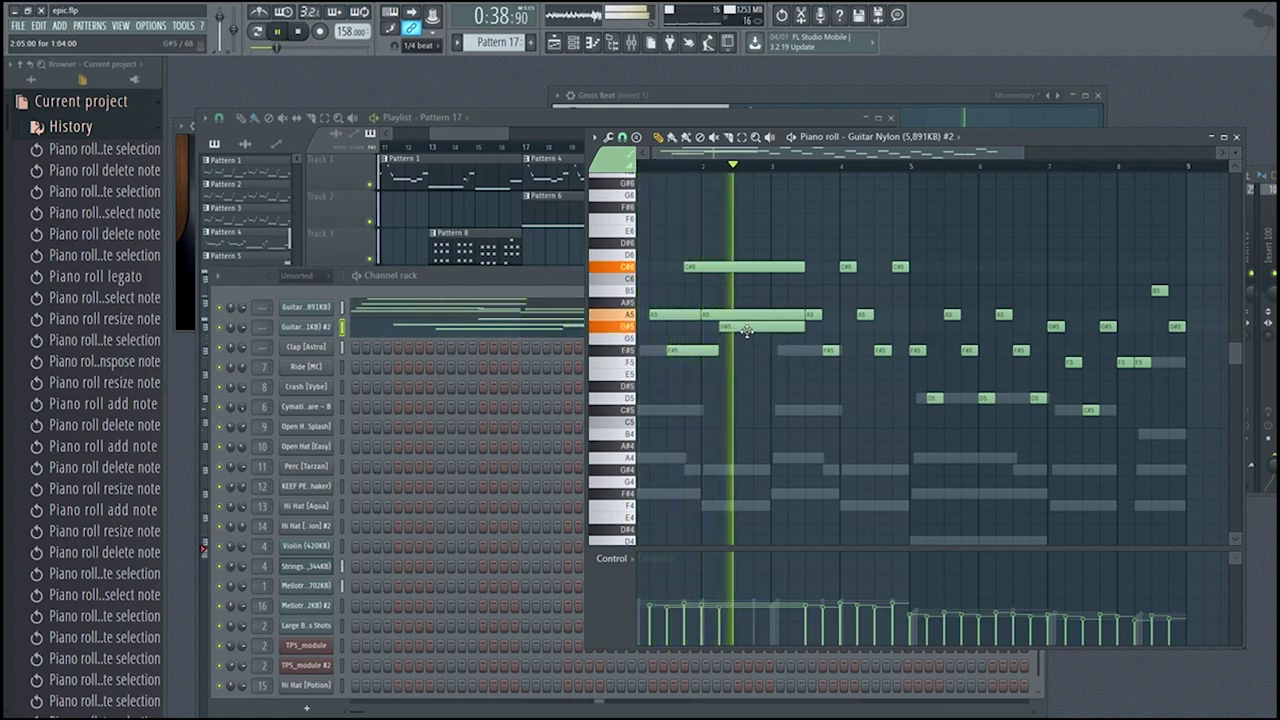
key("space")
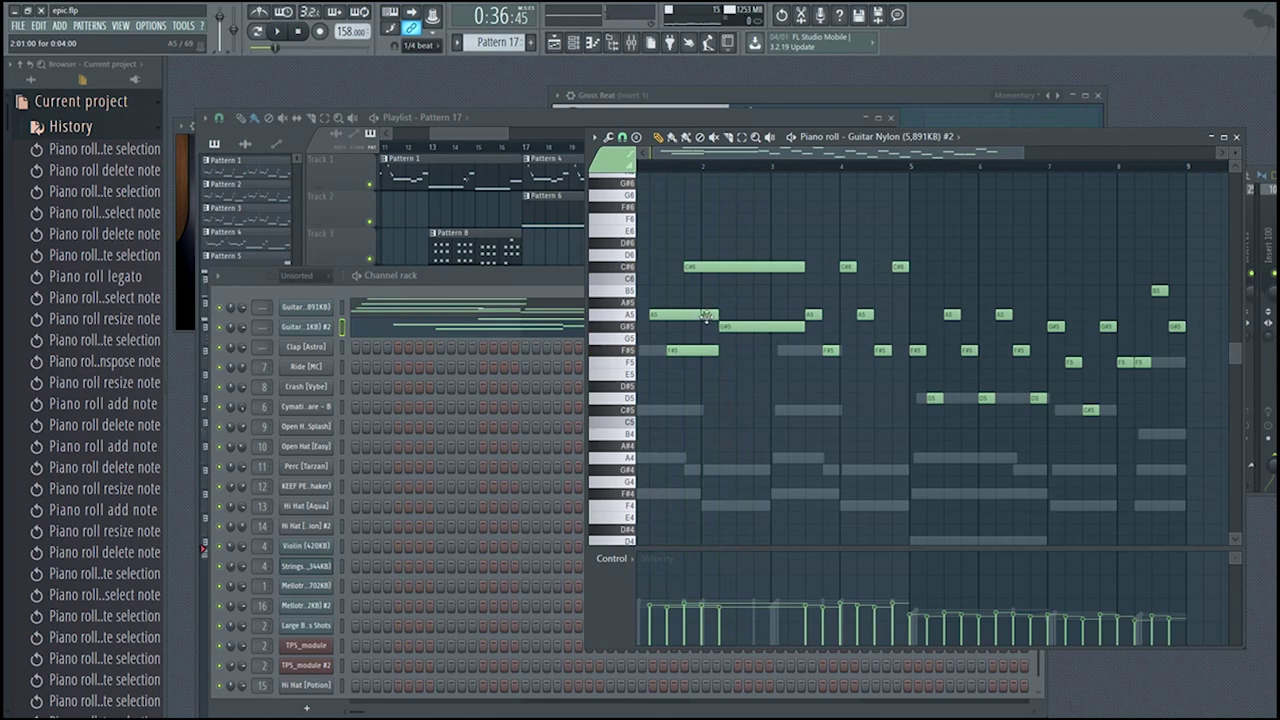
- Move the long G#5 note back to the start of bar 2 and check it in playback
key("space")
mouse_move(718, 348)
left_mouse_down()
mouse_move(701, 347)
mouse_move(710, 329)
left_mouse_up()
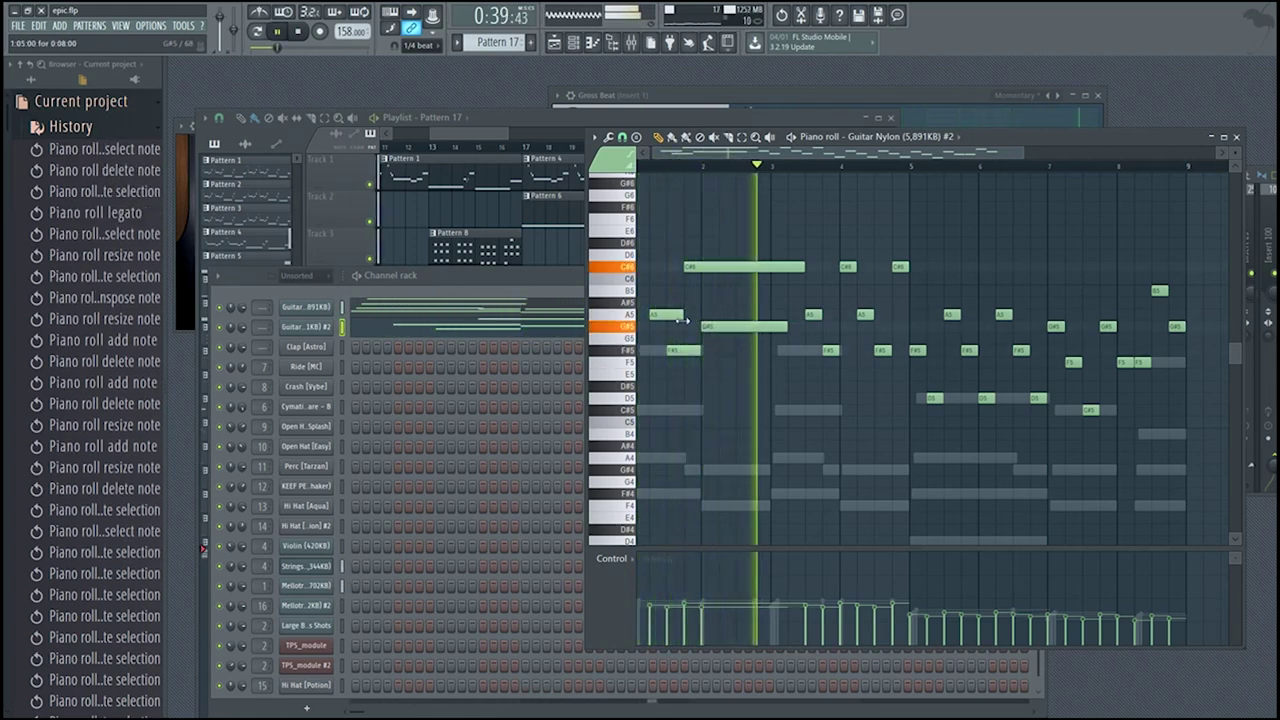
key("space")
- Shorten the long C#6 to end at bar 3 and extend the opening A5 to bar 2, checking the playback
left_click_drag(806, 267, 766, 268)
key("space")
mouse_move(697, 314)
left_mouse_down()
mouse_move(681, 314)
mouse_move(697, 316)
left_mouse_up()
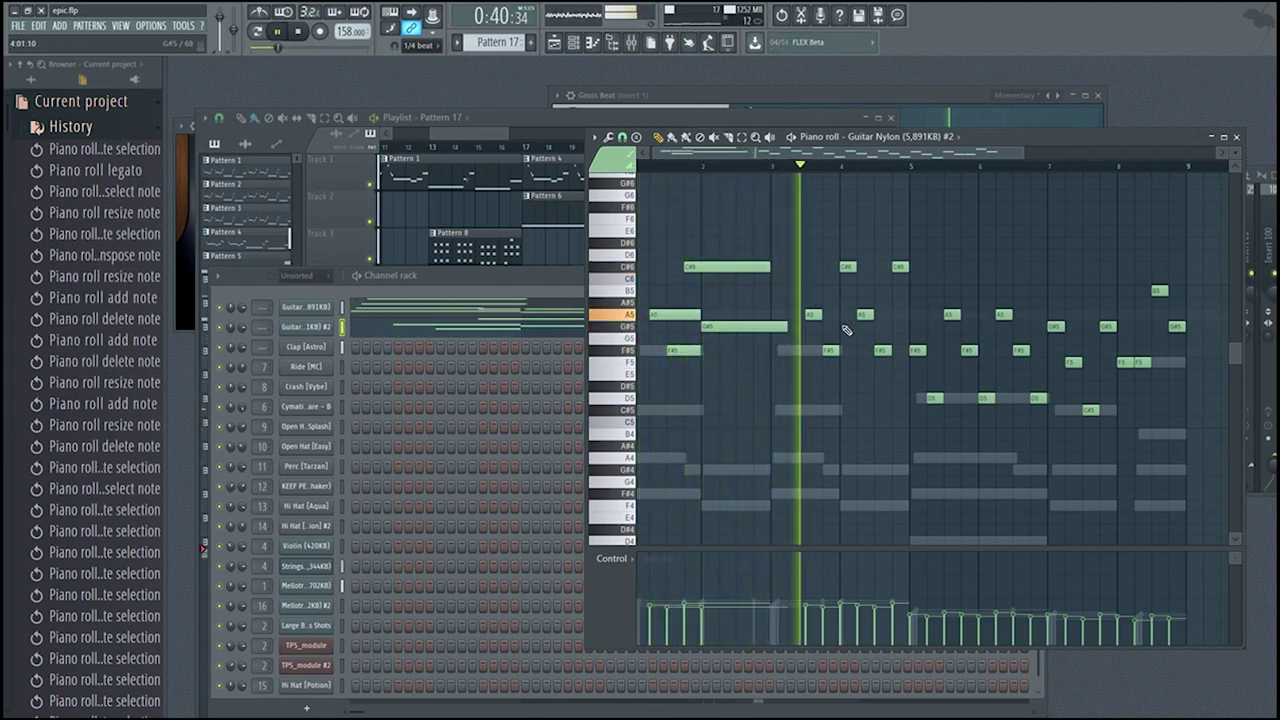
key("space")
- Replace the short A5 and F#5 notes in bar 4 with a long G#5 beneath a lengthened C#6
left_click_drag(855, 267, 891, 268)
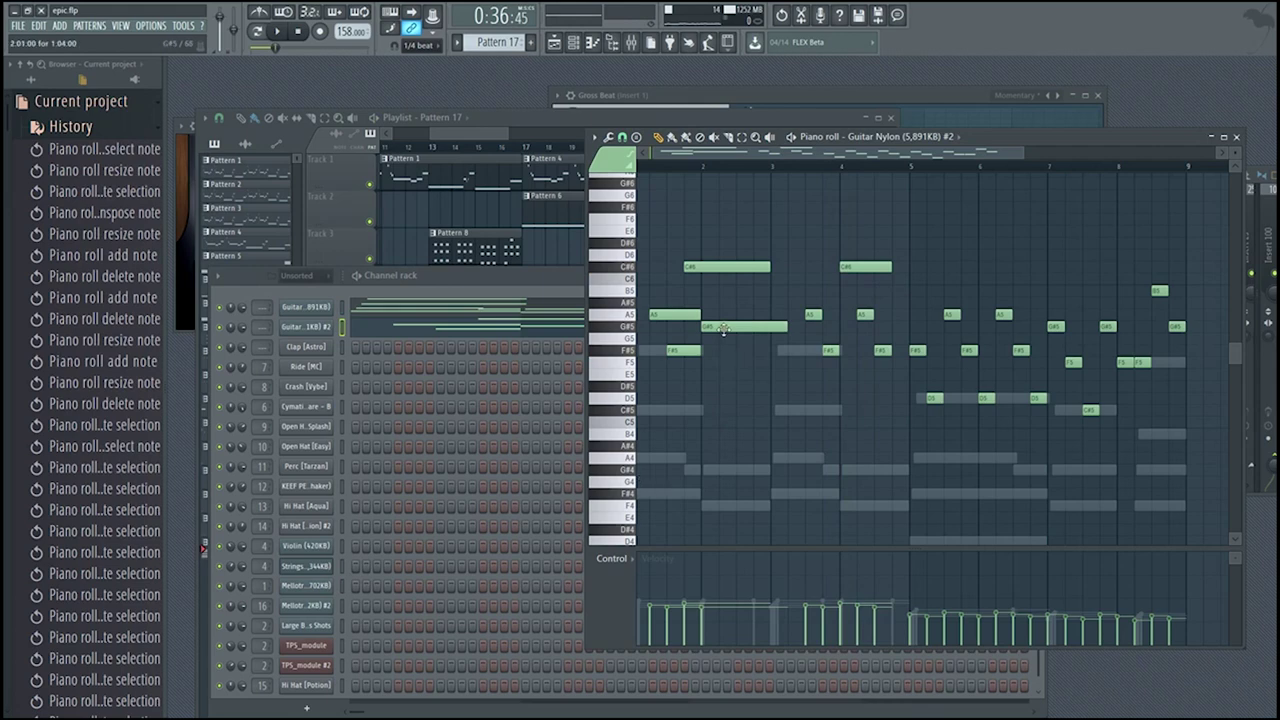
mouse_move(863, 316)
left_mouse_down()
mouse_move(848, 317)
mouse_move(861, 317)
mouse_move(853, 328)
left_mouse_up()
left_click_drag(918, 349, 890, 350)
right_click(887, 353)
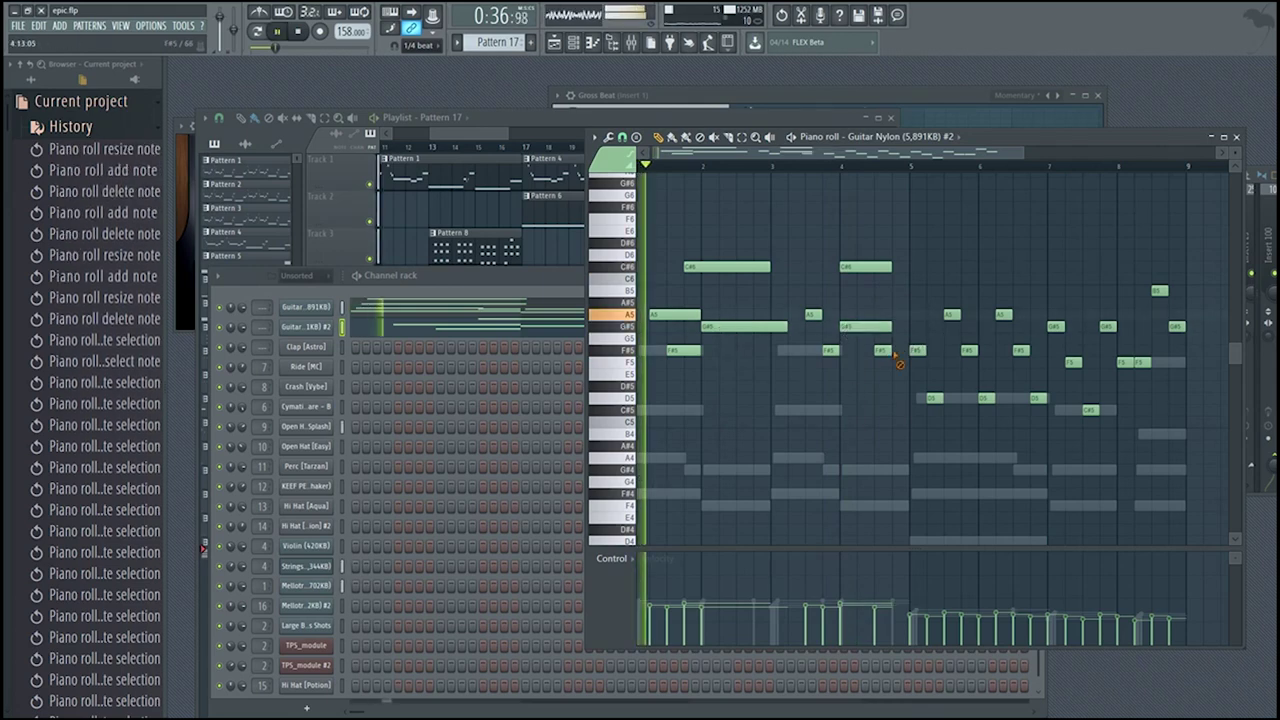
- Swap bar 4's C#6 for one running from late bar 3 to bar 5, and lengthen bar 3's A5 and F#5 to end at bar 4
left_click_drag(876, 268, 859, 268)
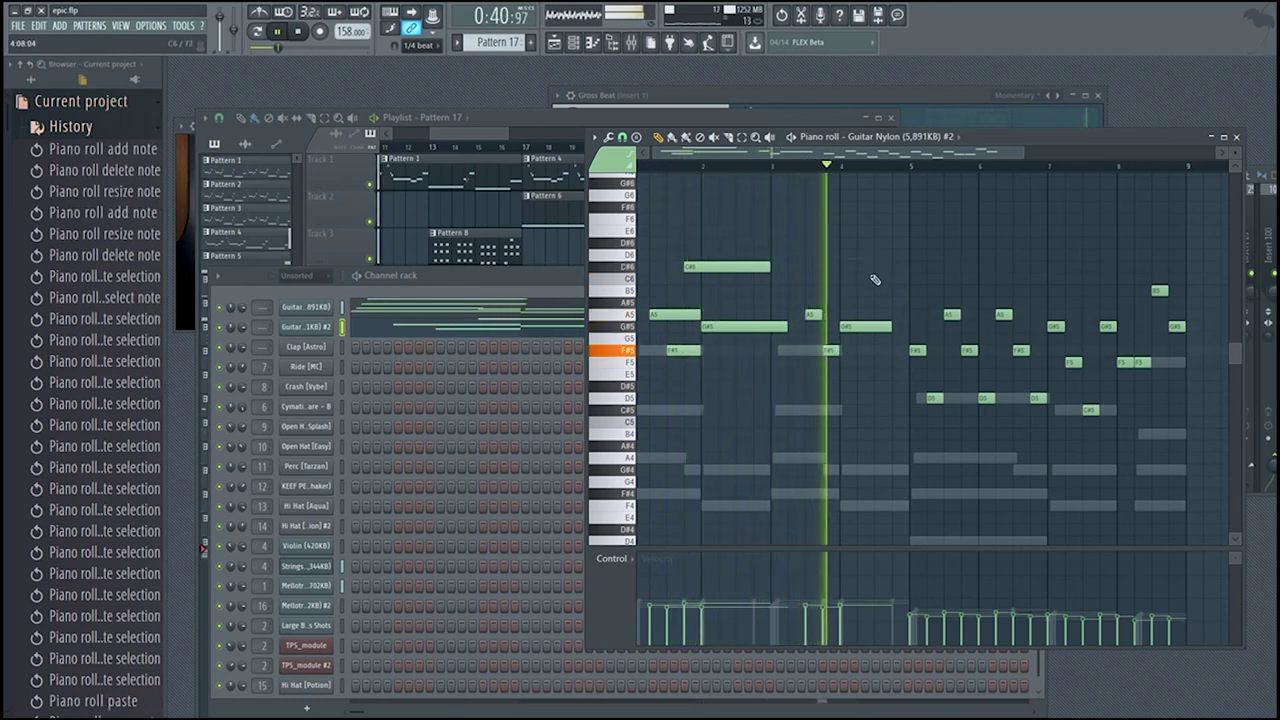
key("space")
left_click(822, 266)
mouse_move(813, 313)
left_mouse_down()
mouse_move(797, 317)
mouse_move(814, 351)
mouse_move(828, 349)
mouse_move(831, 322)
left_mouse_up()
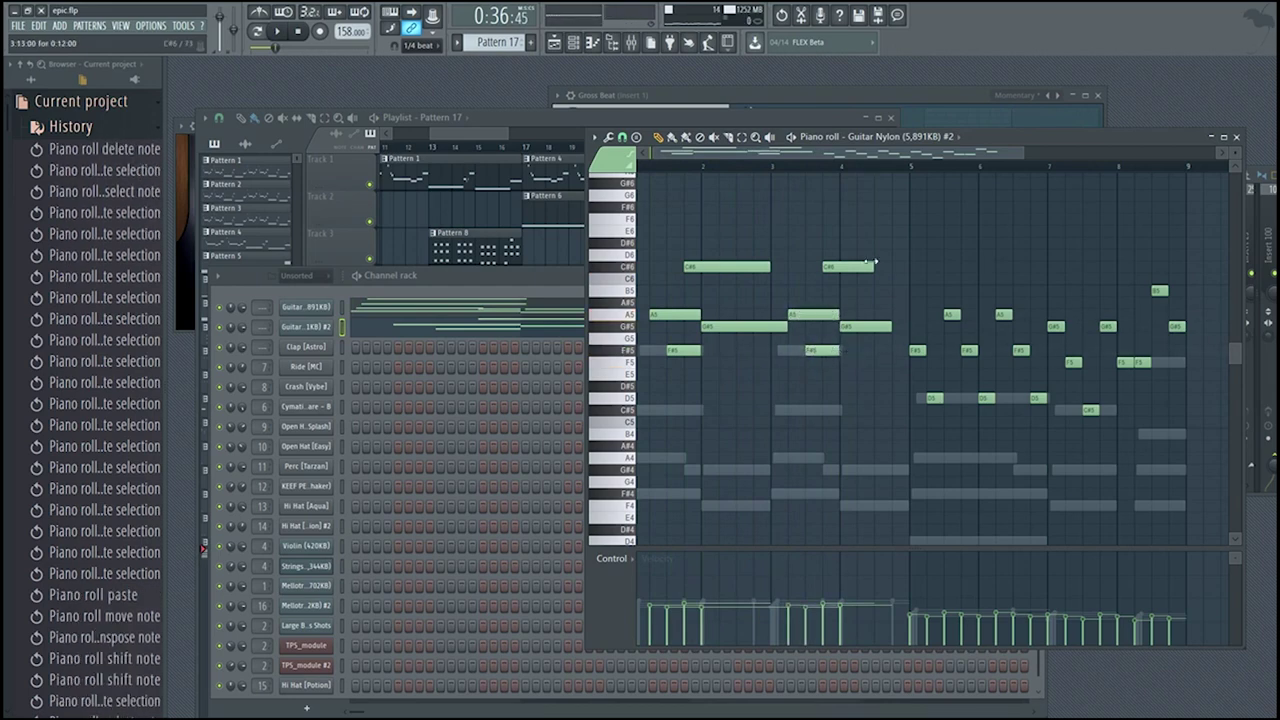
left_click_drag(876, 266, 910, 268)
- Lengthen the short notes from bar 5 into bar 8 so that they overlap as sustained tones, and save the project
scroll(717, 148, "down", 3)
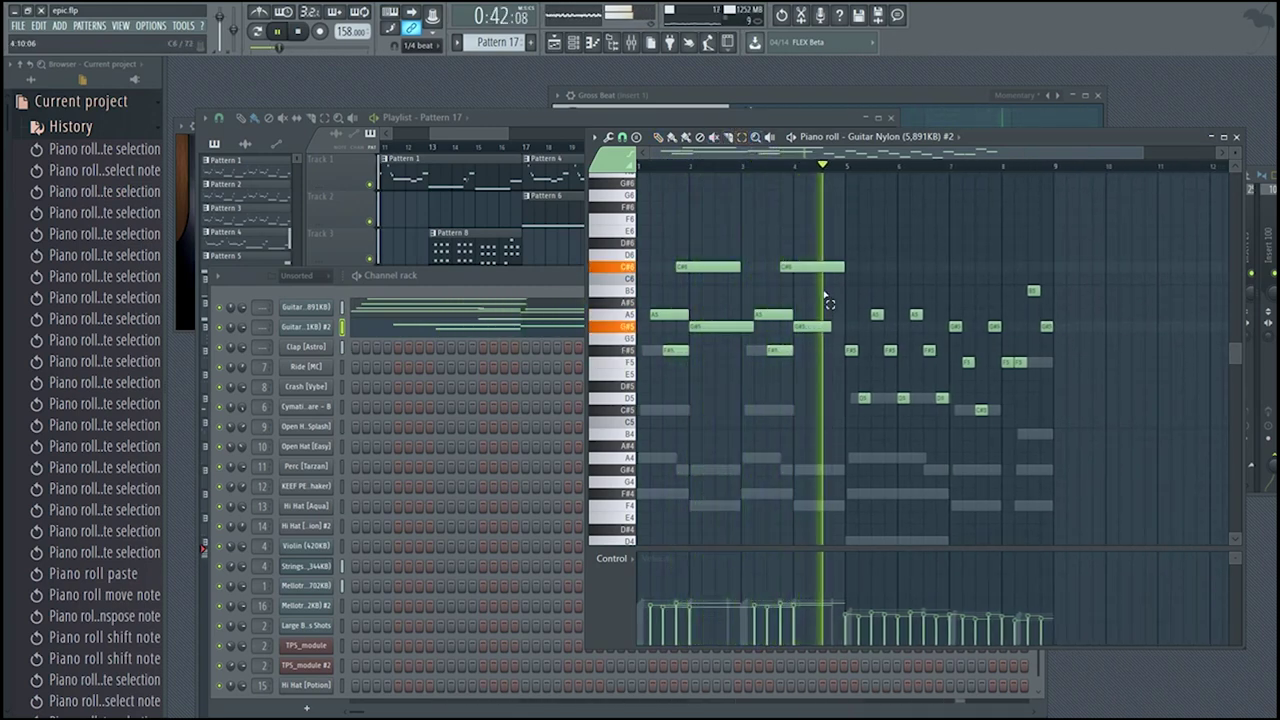
left_click_drag(995, 416, 846, 306)
left_click(659, 138)
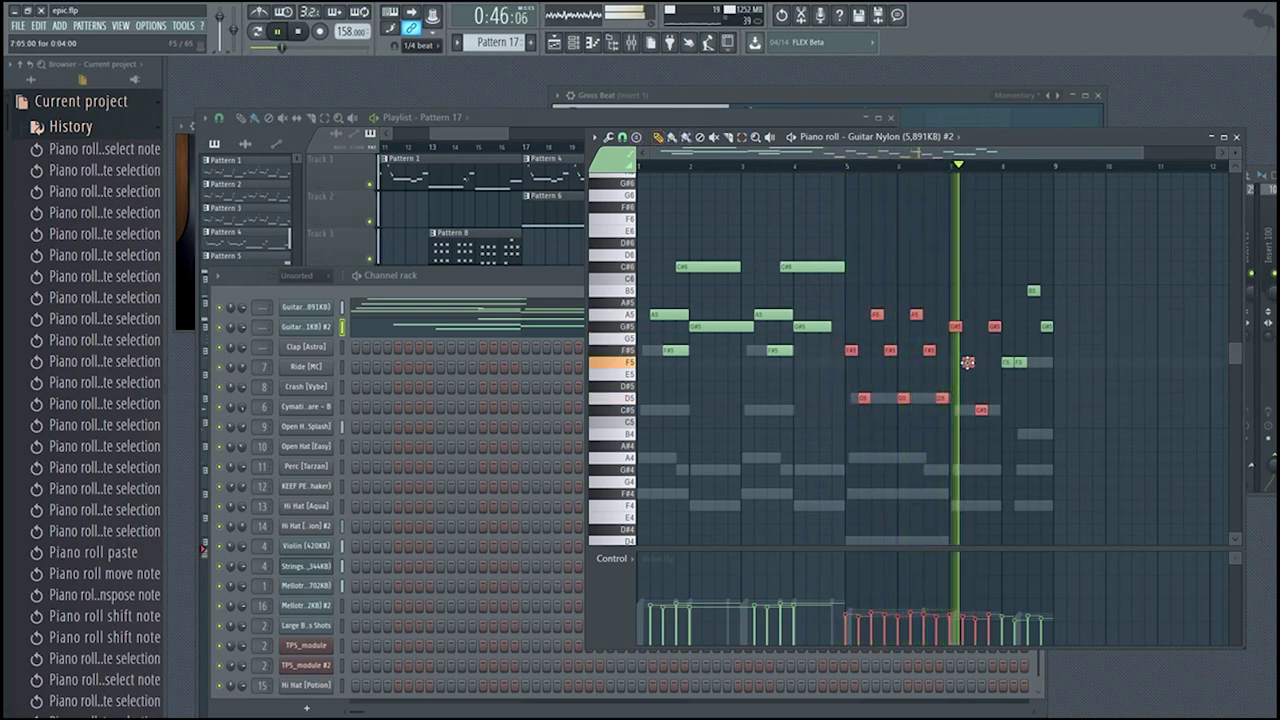
left_click_drag(980, 363, 1041, 327)
key("ctrl+s")
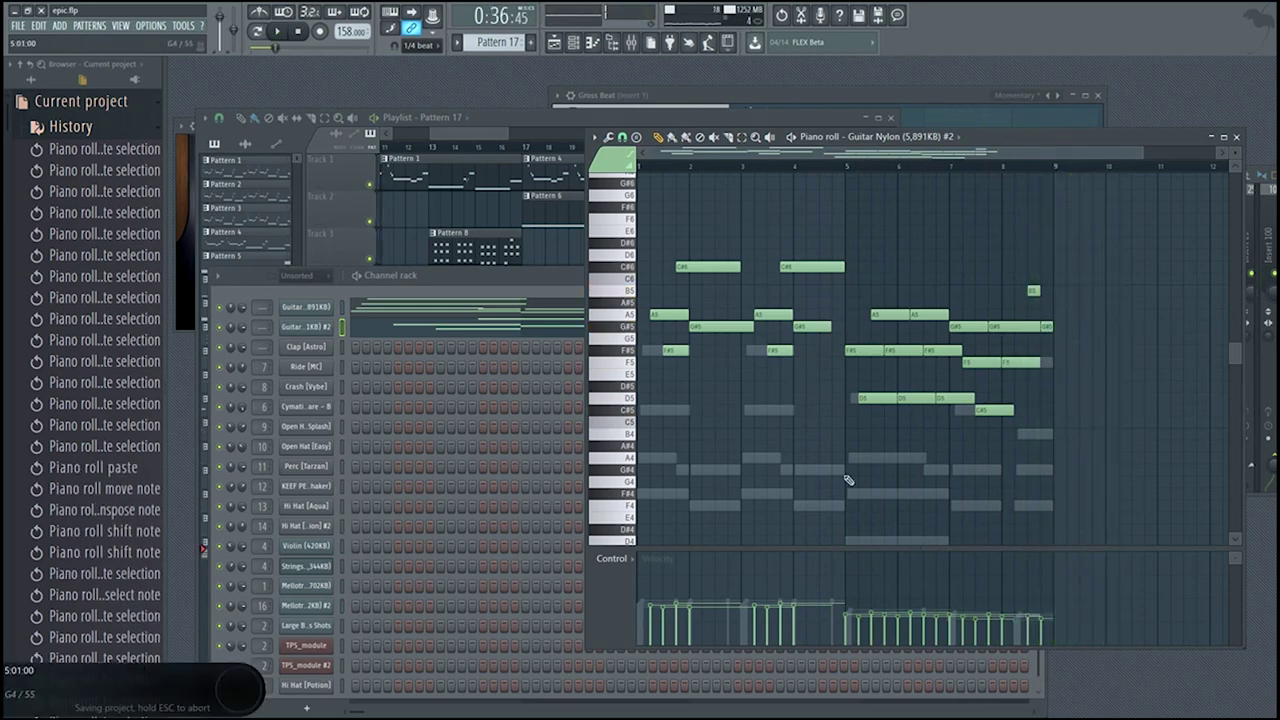
- Check Pattern 17's clip at bar 25 in the playlist and play the arrangement from there
key("F7")
key("F9")
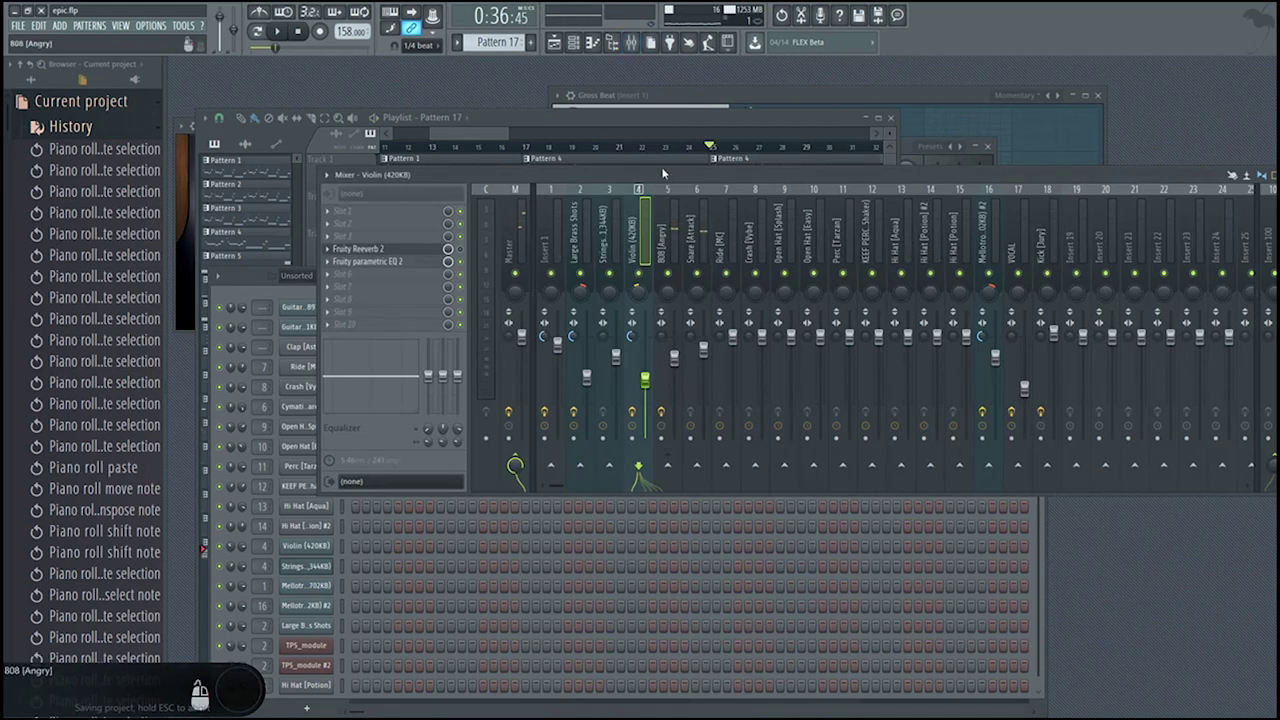
key("F5")
scroll(712, 290, "down", 2)
scroll(722, 310, "up", 4)
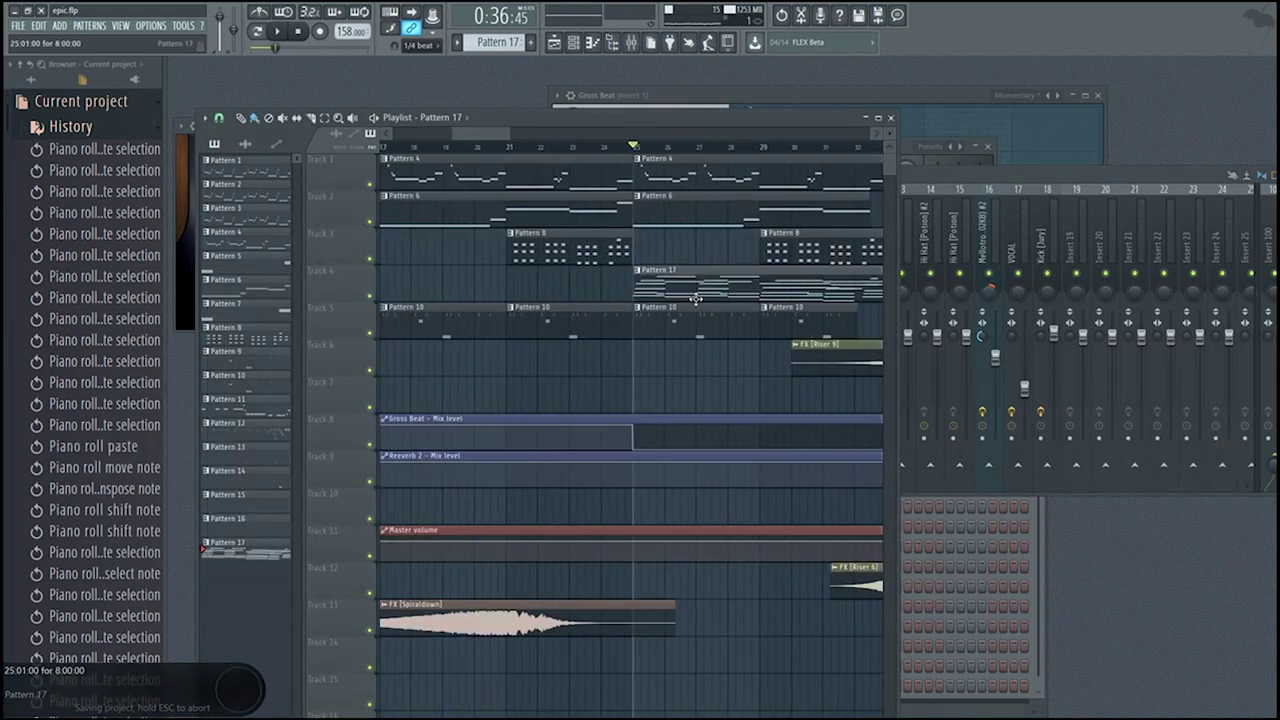
key("space")
- Route the Guitar Nylon #2 channel to mixer insert 19
left_click(1078, 246)
key("space")
key("ctrl+l")
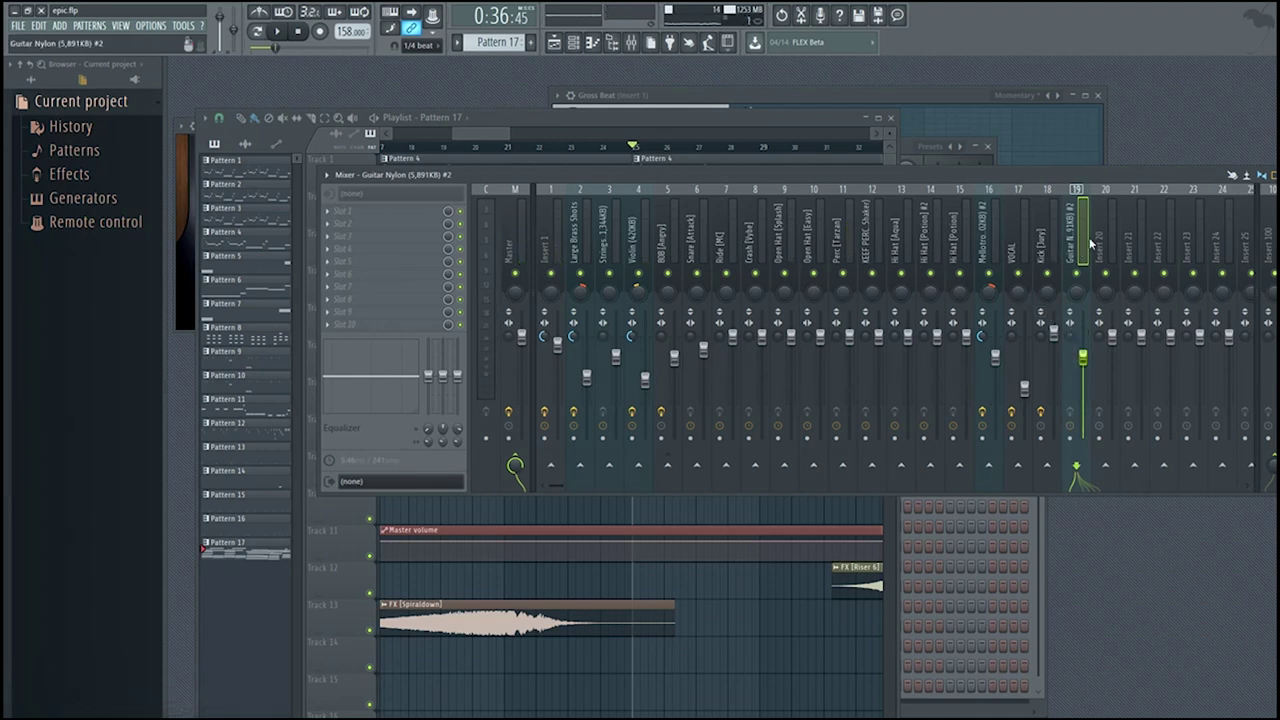
left_click_drag(1078, 179, 1042, 152)
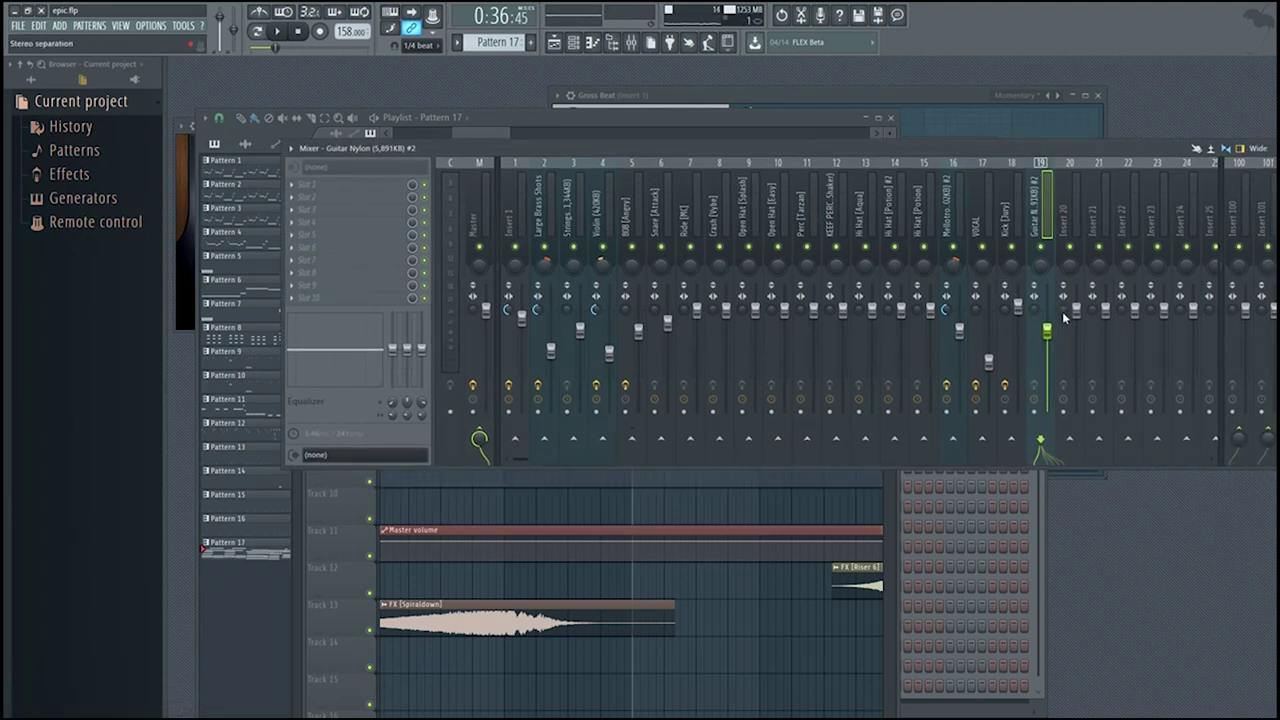
- Load Fruity Reeverb 2 into slot 4 of the guitar's mixer insert and audition it
left_click(368, 218)
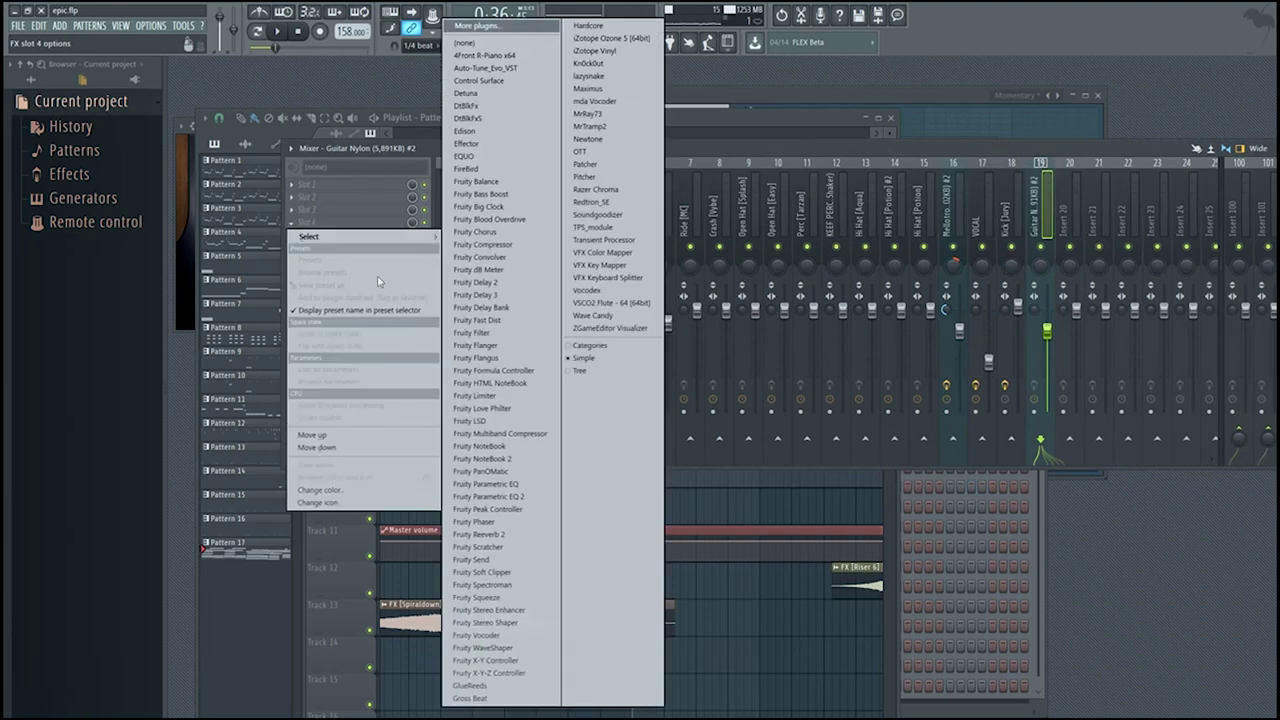
left_click(540, 537)
left_click_drag(375, 185, 678, 165)
key("space")
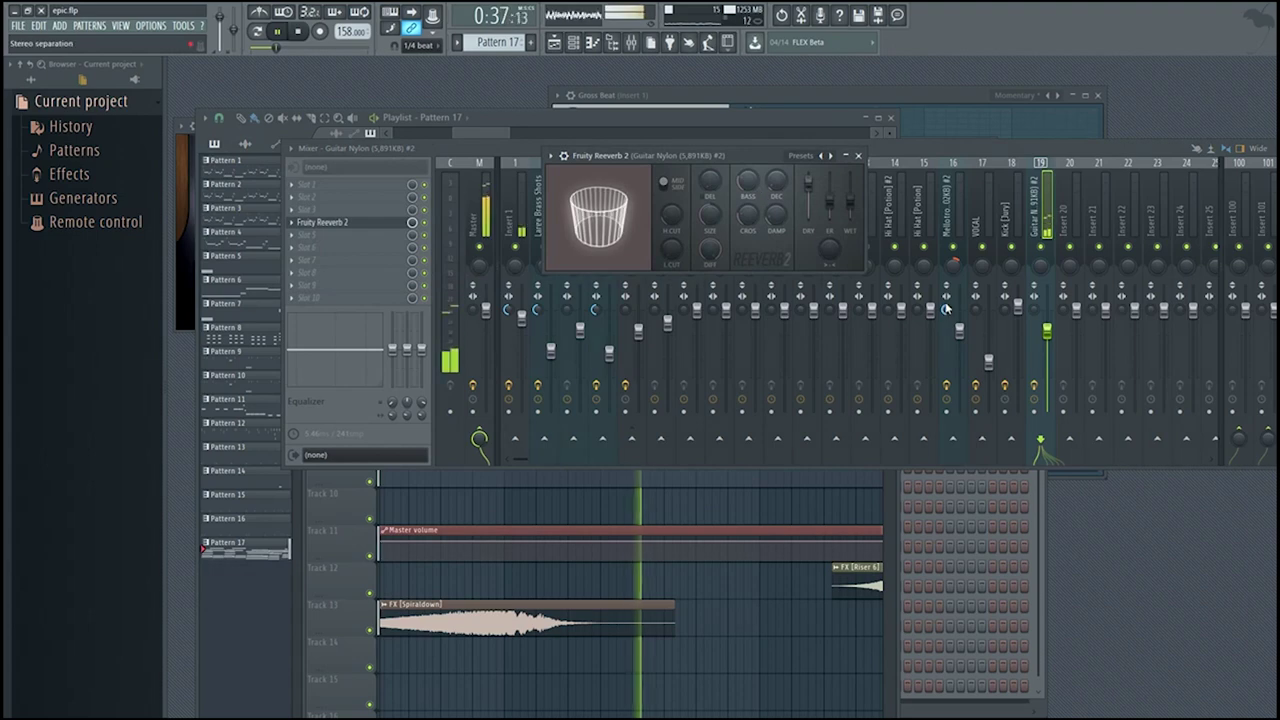
key("space")
- Route the original Guitar Nylon channel to mixer insert 19 too, and set that insert's stereo separation to 100% separated
key("F9")
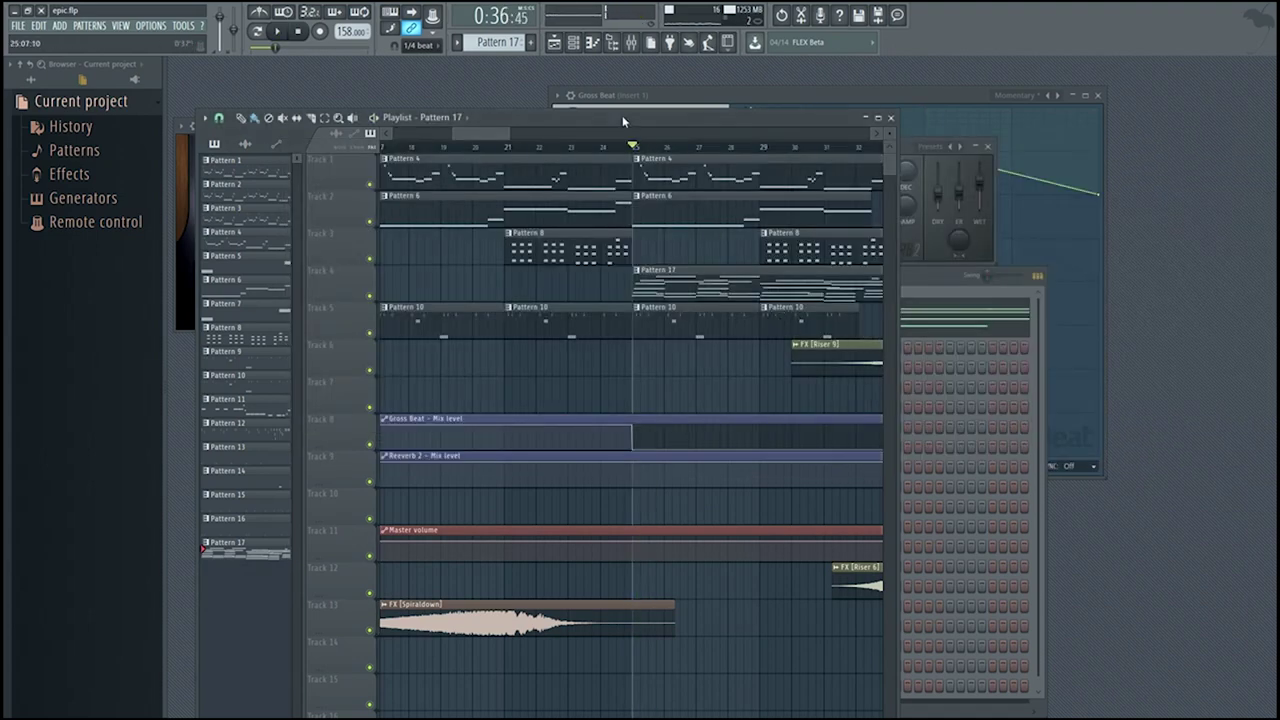
left_click(574, 44)
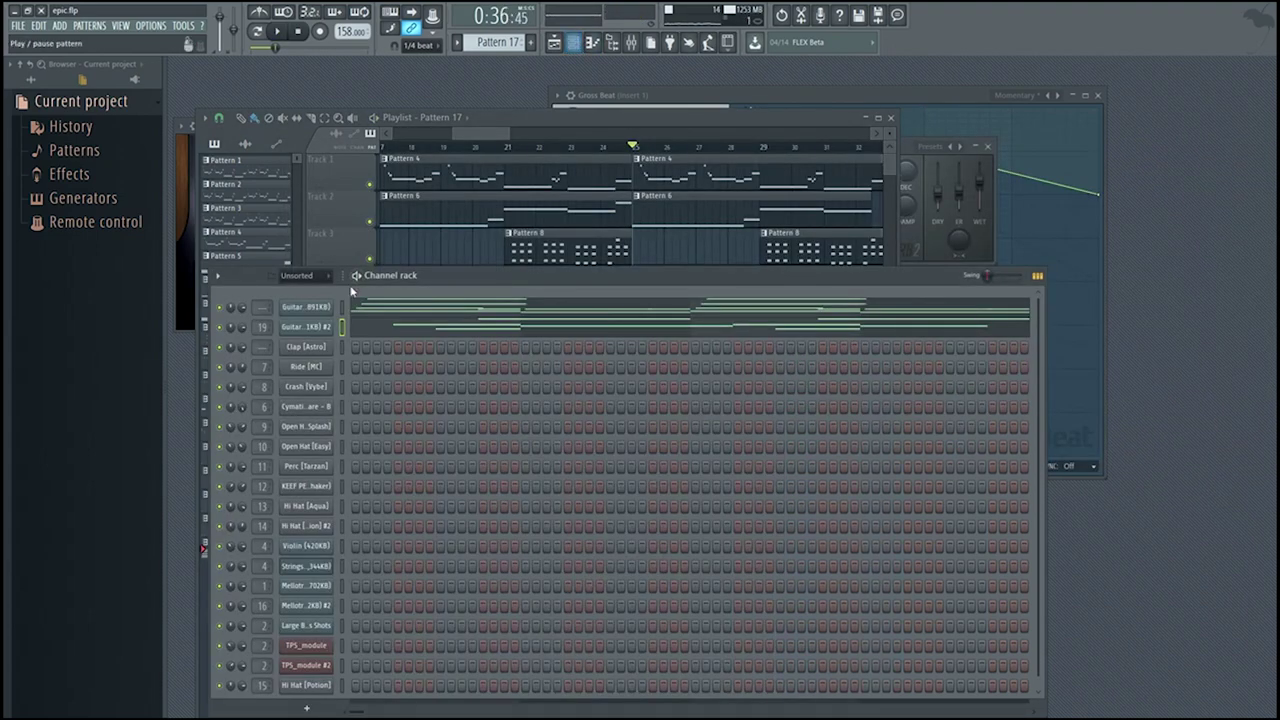
left_click(634, 45)
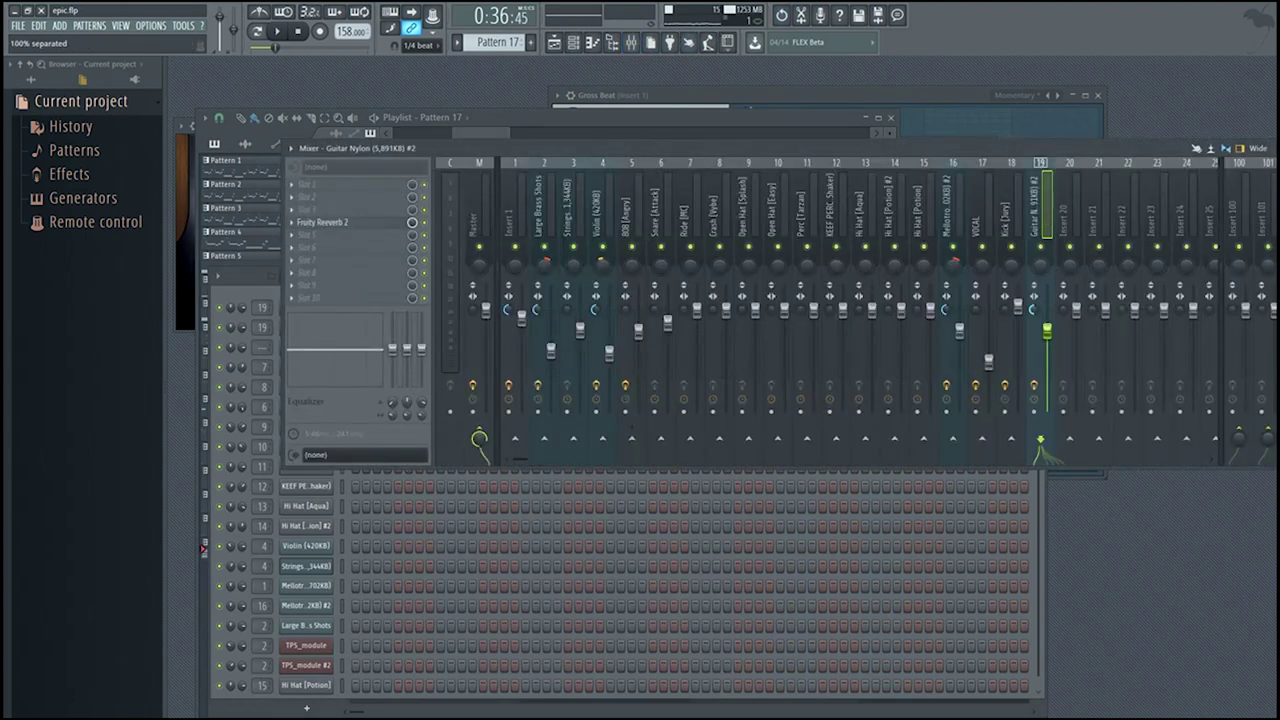
- Lower the volume of mixer insert 19 during playback and close the Fruity Reeverb 2 window
left_click(322, 222)
key("space")
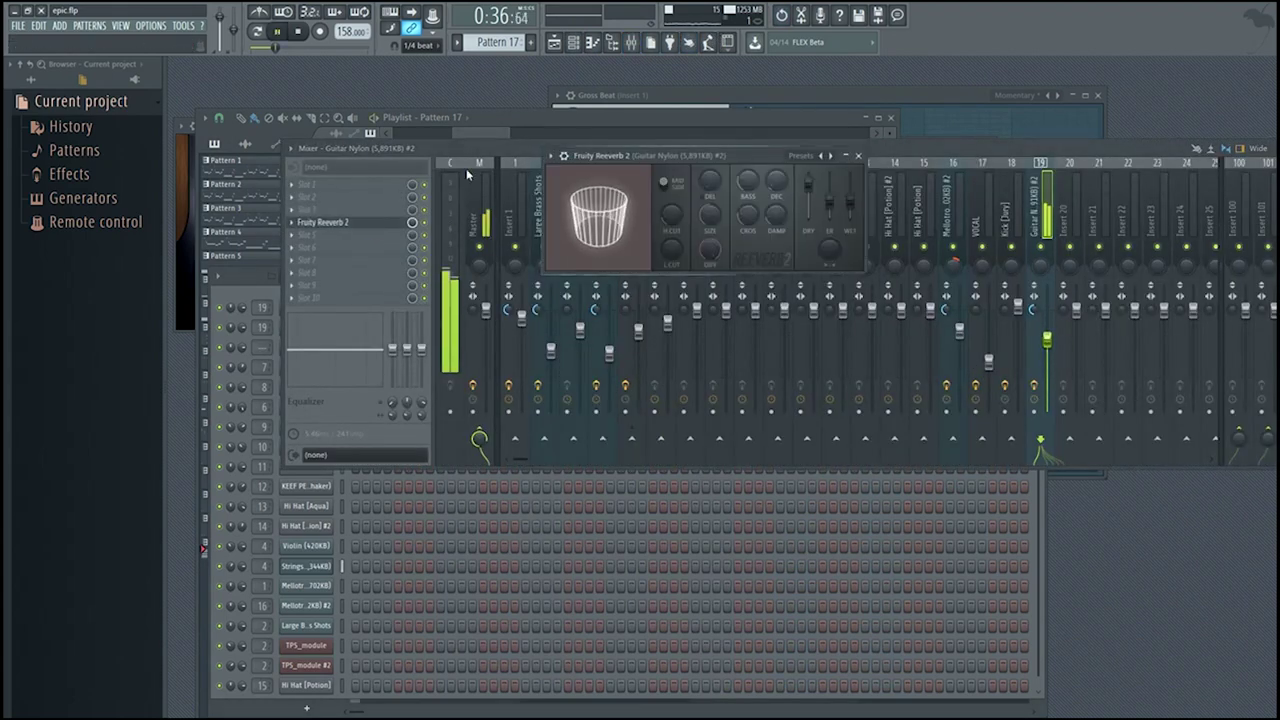
key("Escape")
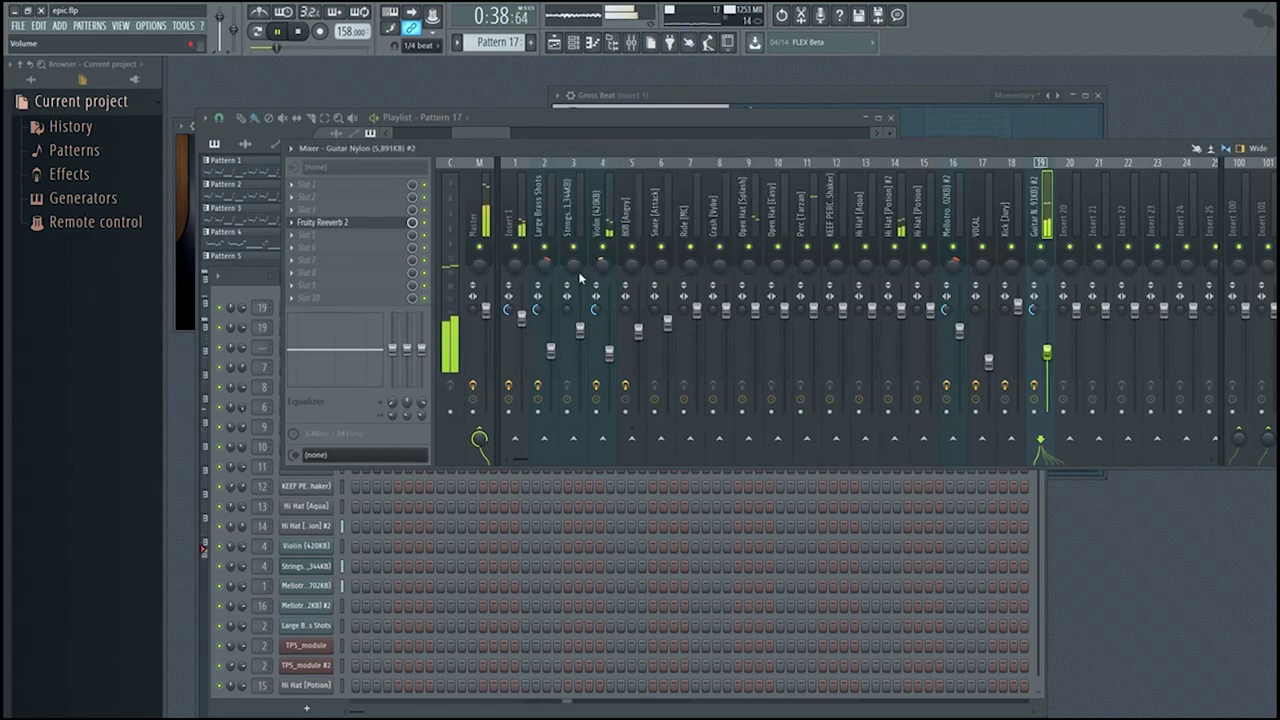
- Adjust the wet level of Fruity Reeverb 2 on the guitar insert during playback, including a reset to its default
left_click(350, 223)
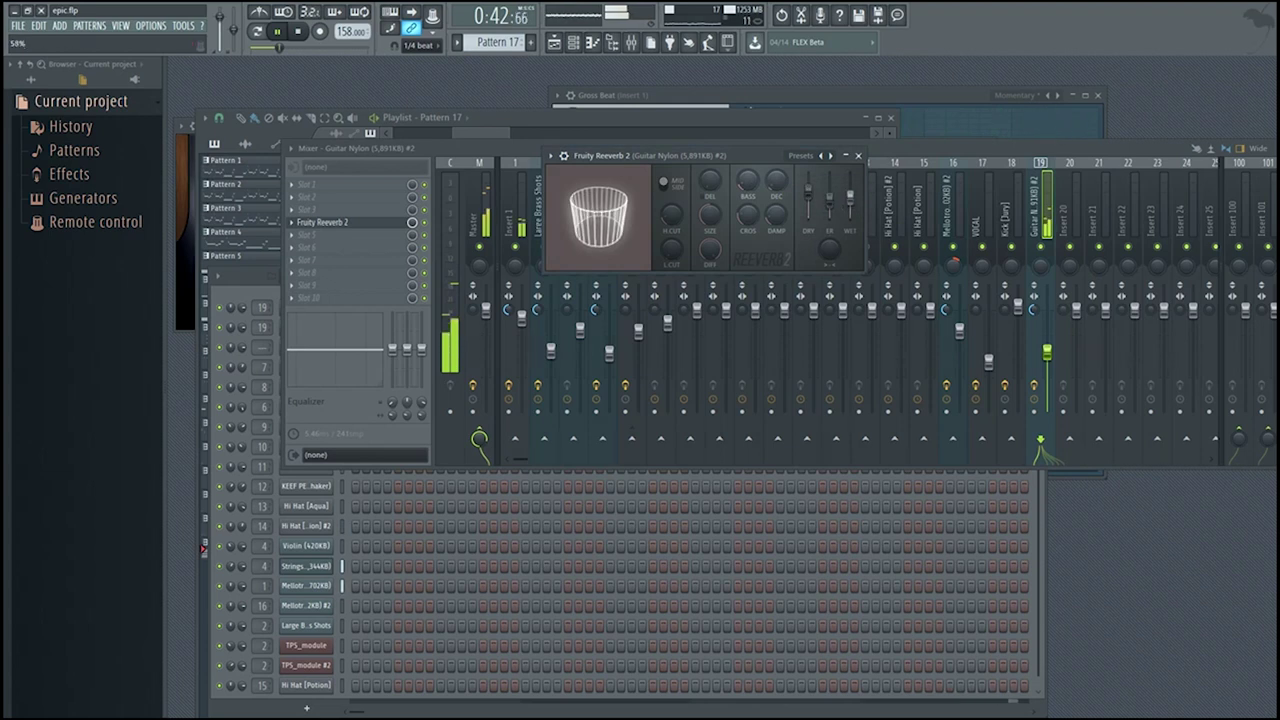
right_click(852, 202)
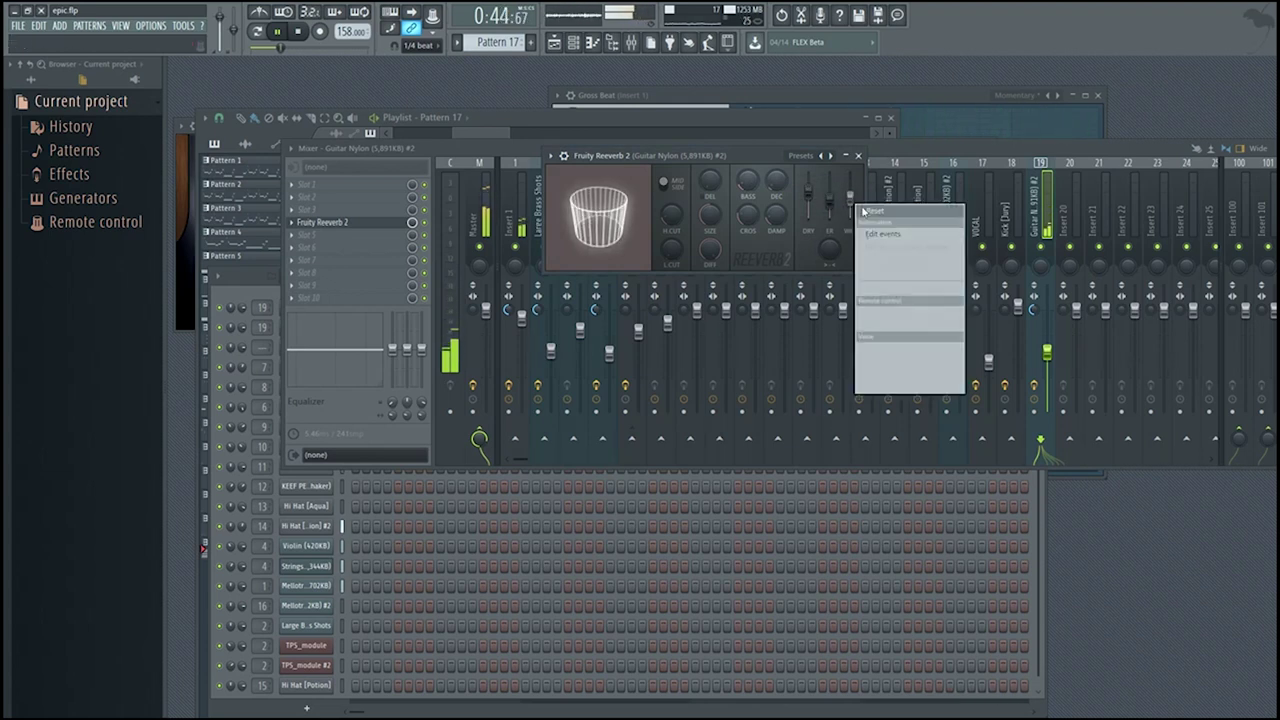
left_click(873, 211)
key("space")
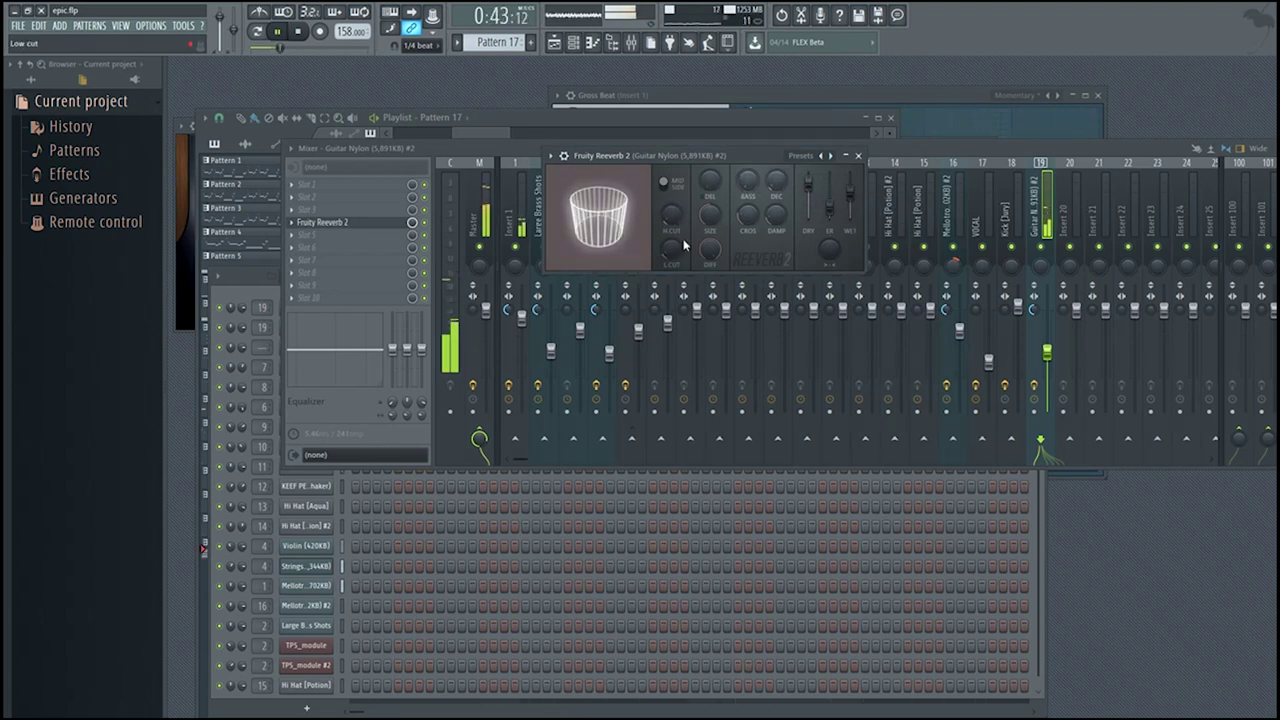
- Raise the volume of mixer insert 19 during playback and check the levels of its Fruity Reeverb 2
left_click_drag(1047, 352, 1047, 337)
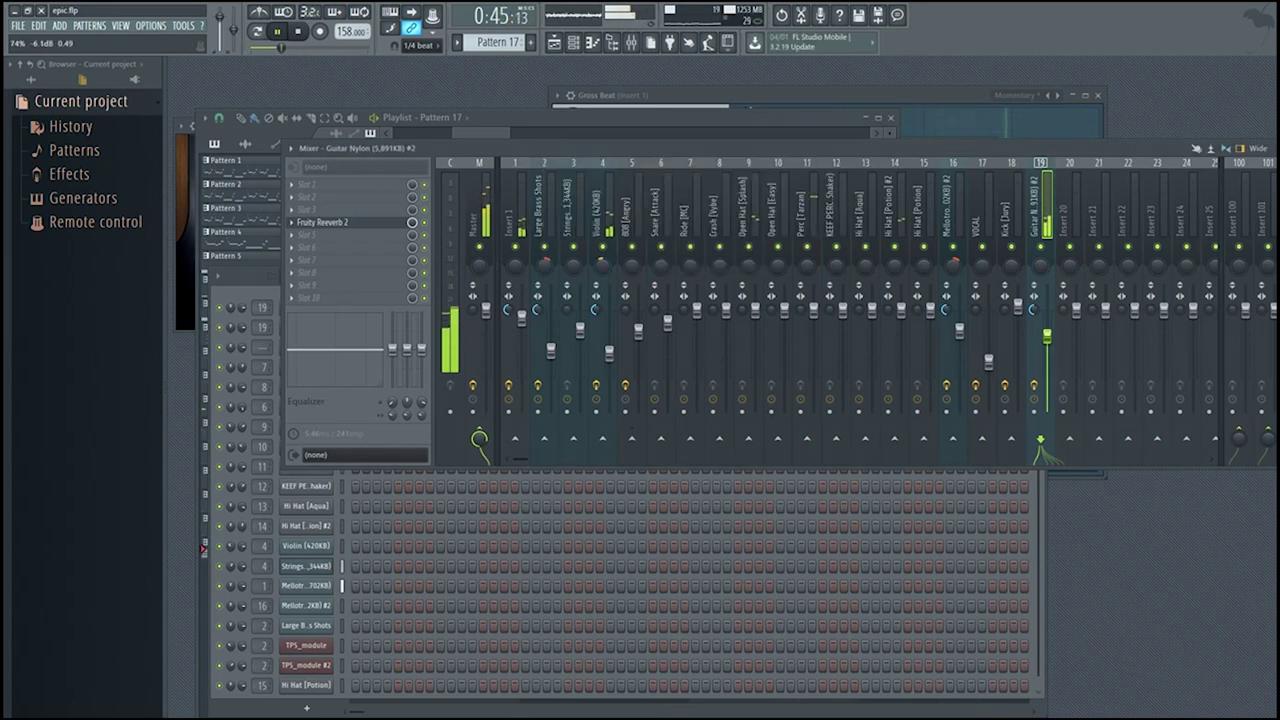
right_click(1047, 342)
left_click(1106, 413)
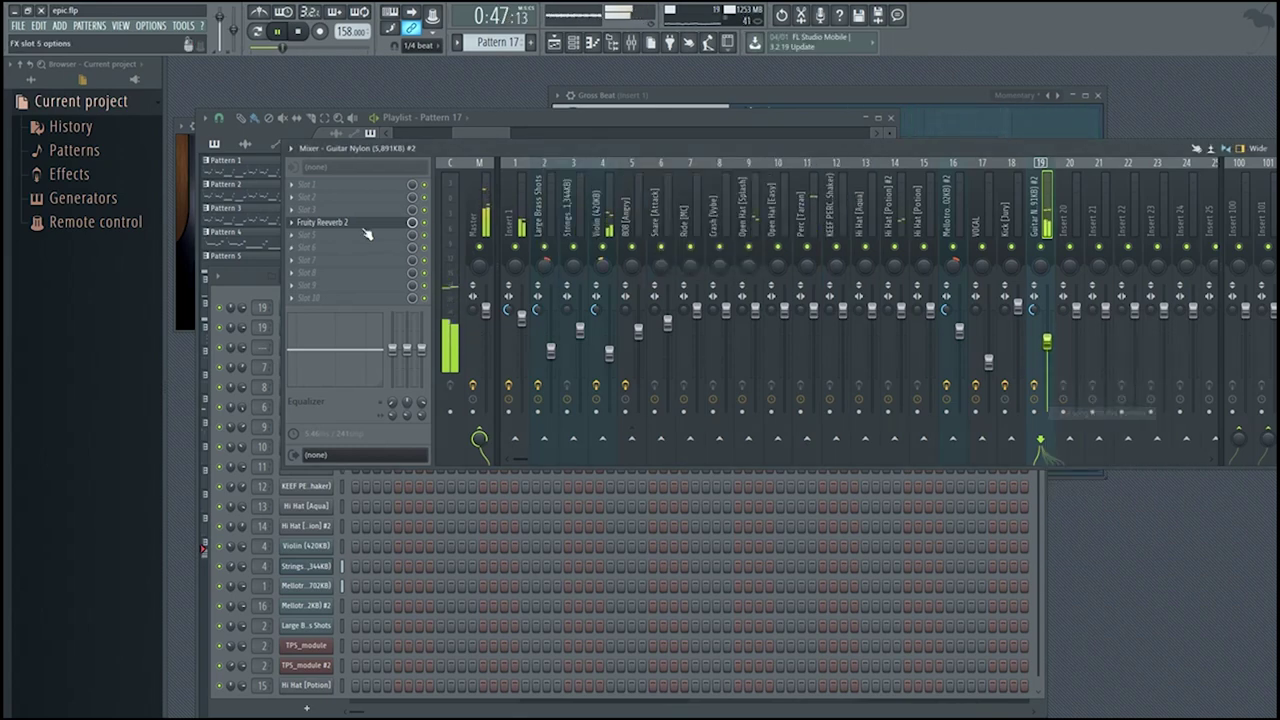
left_click(330, 222)
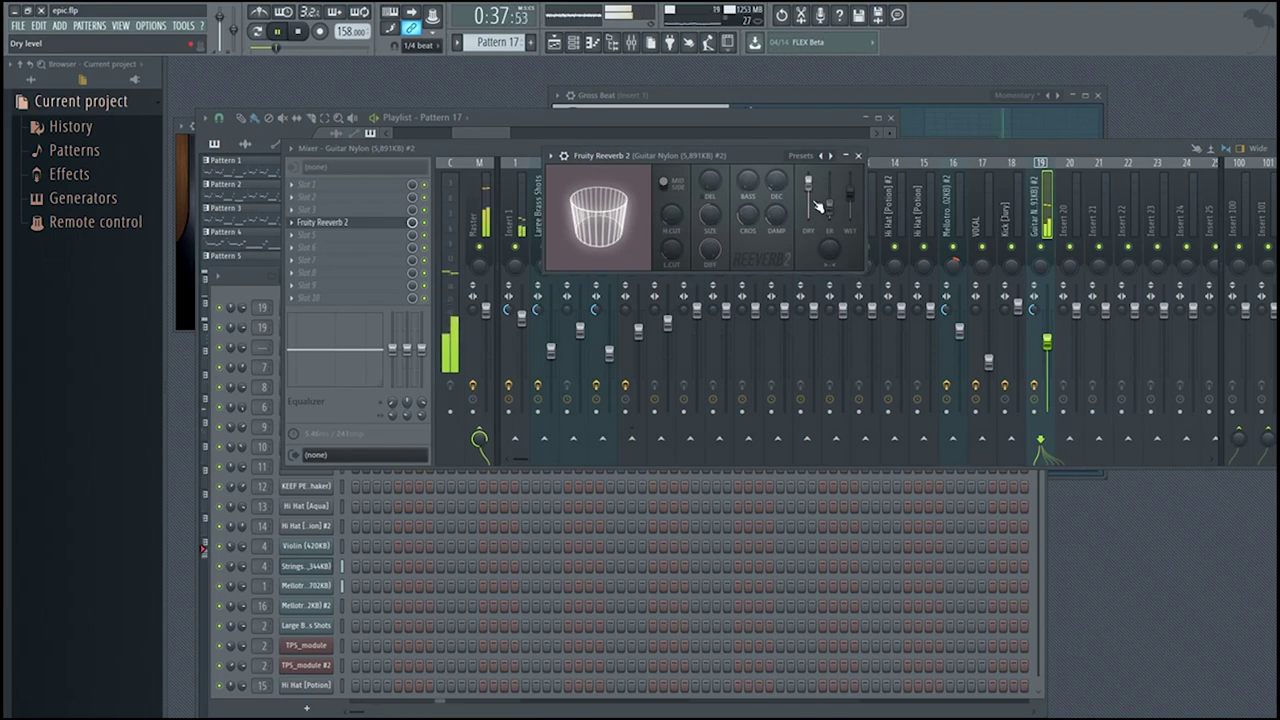
key("Escape")
key("Escape")
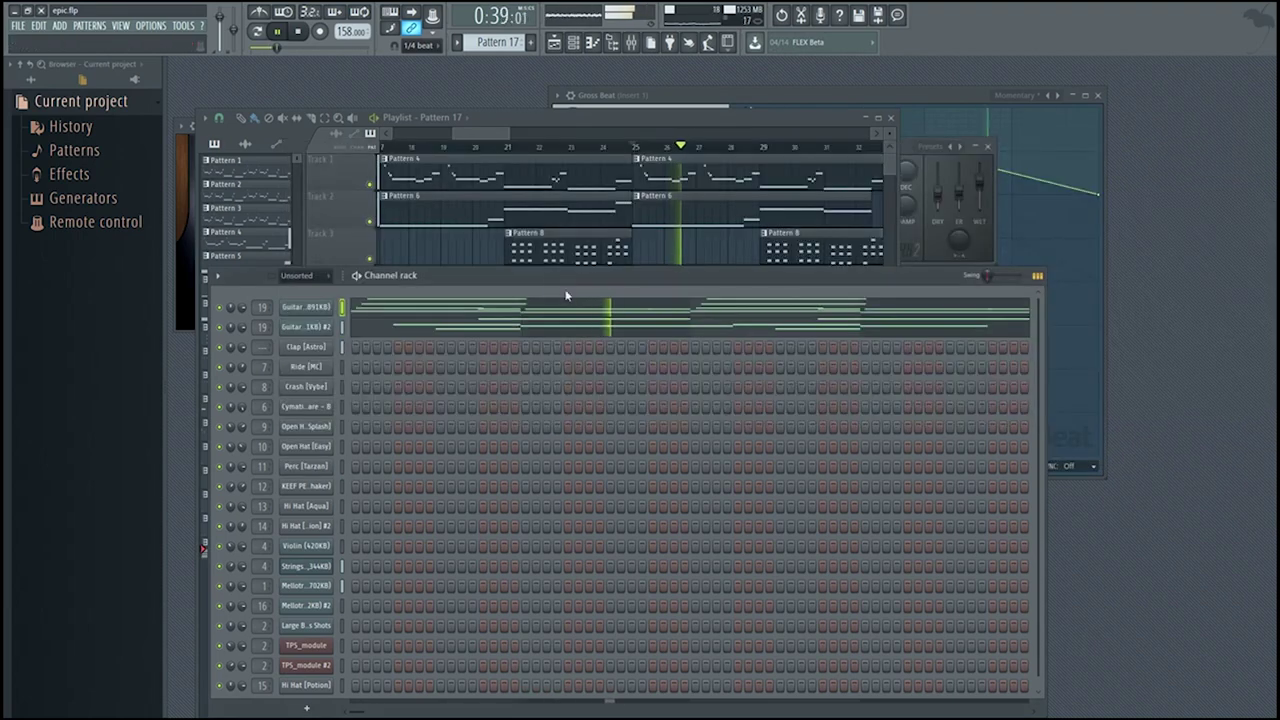
- Try Effector in slot 3 of the guitar insert, using its lo-fi effect with Param Y at 16.9, and play it
left_click(631, 42)
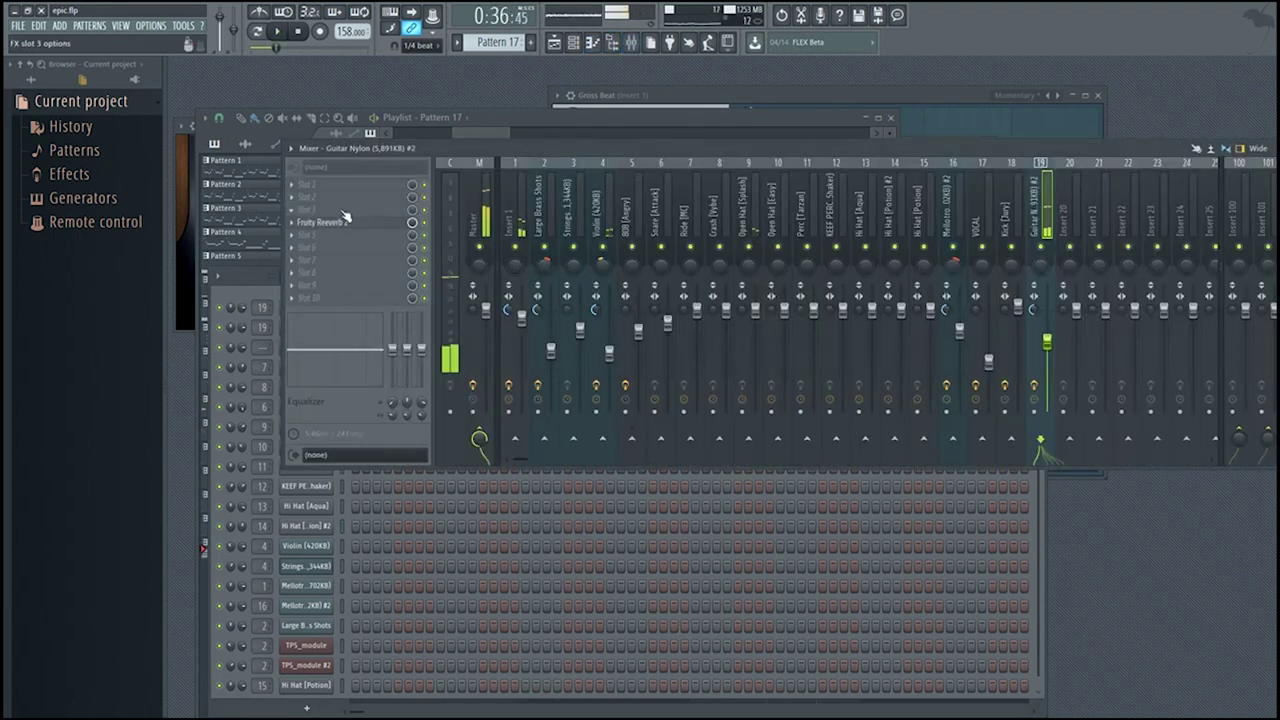
right_click(343, 216)
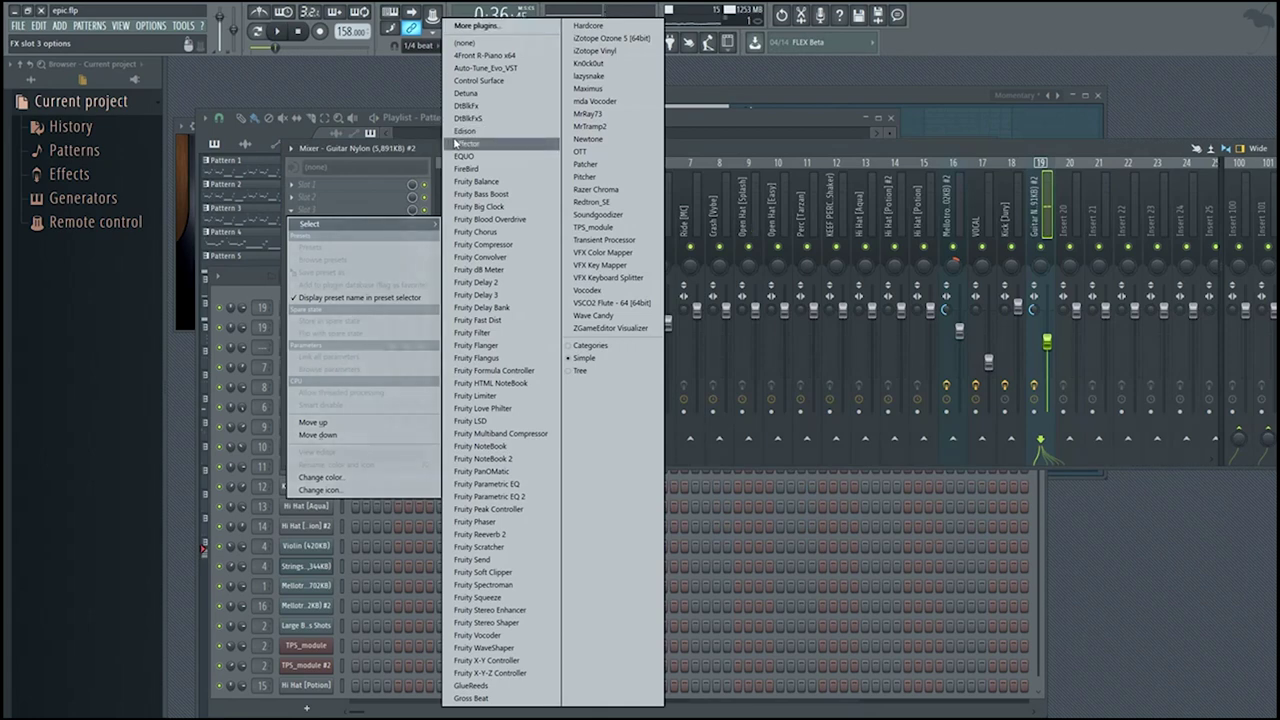
left_click(463, 143)
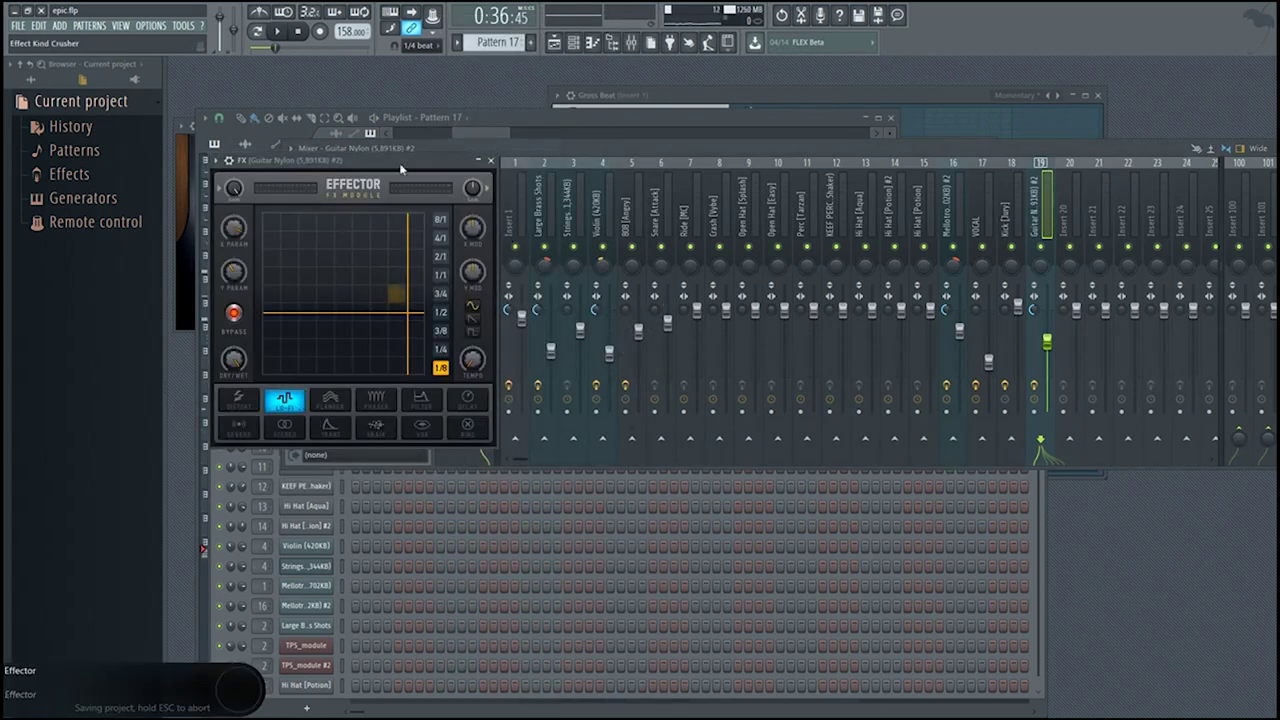
left_click_drag(401, 167, 845, 167)
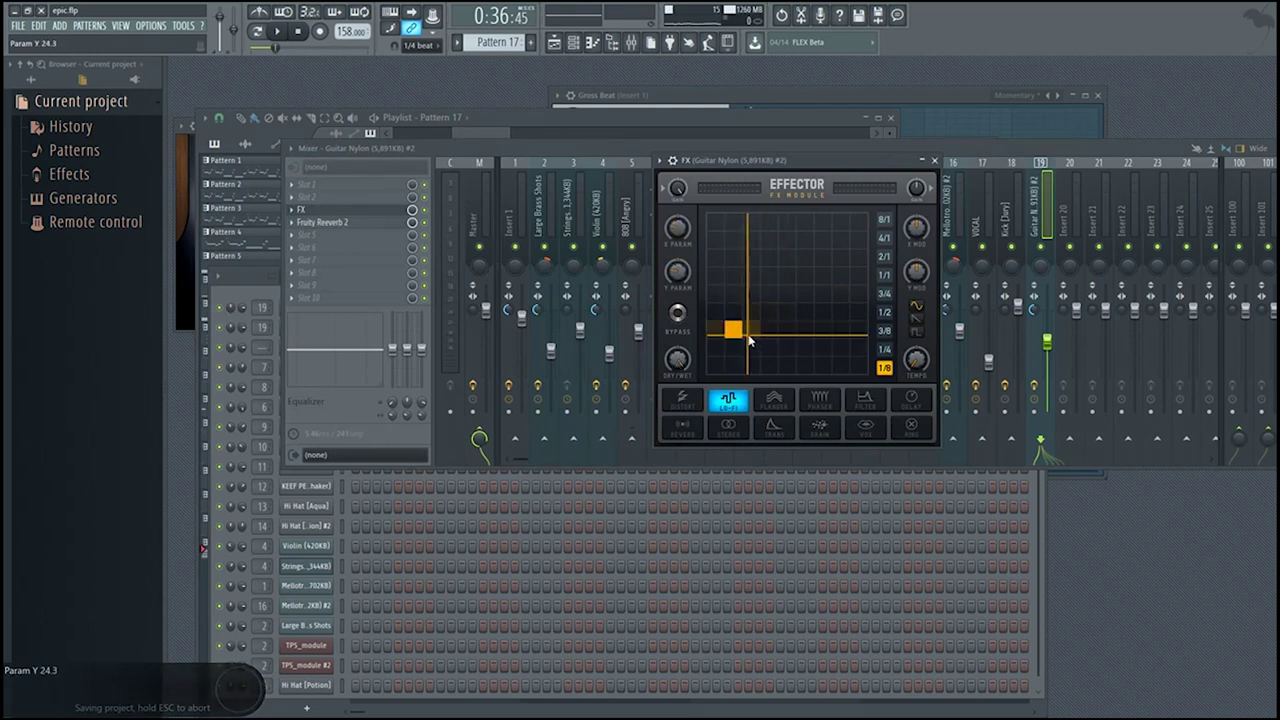
key("space")
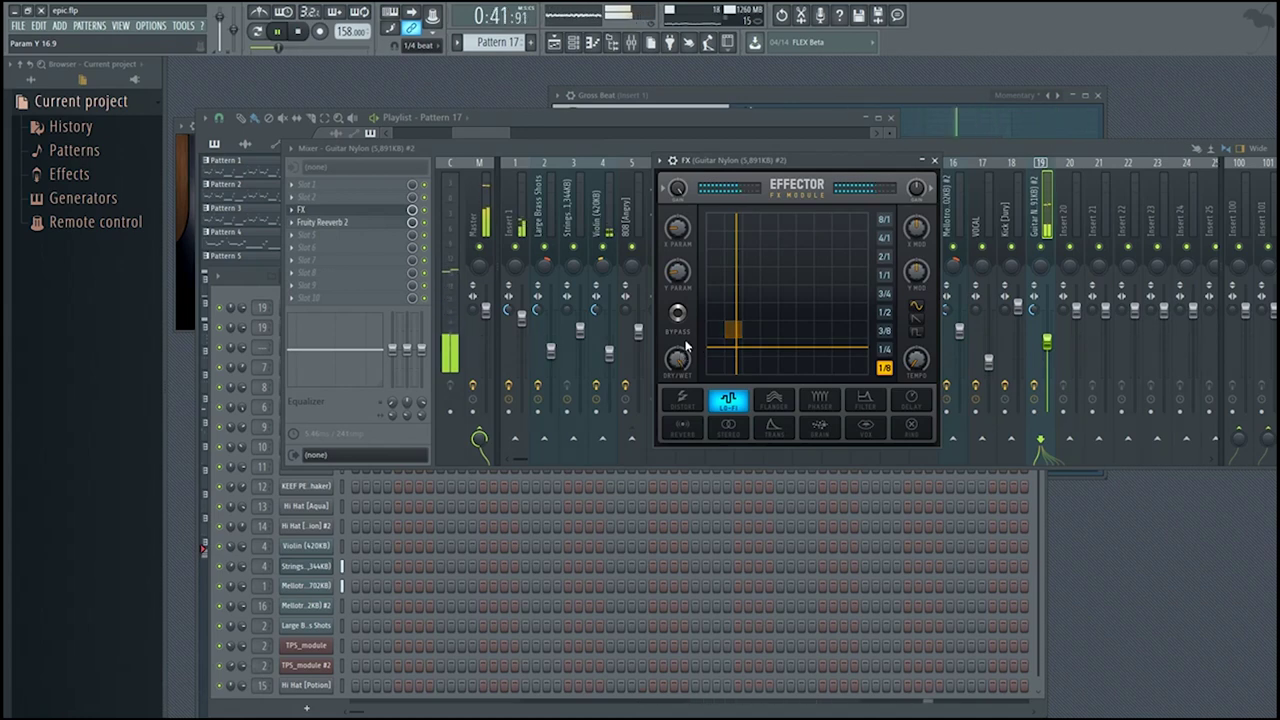
- Replace Effector in slot 3 of the guitar insert with iZotope Vinyl
right_click(362, 207)
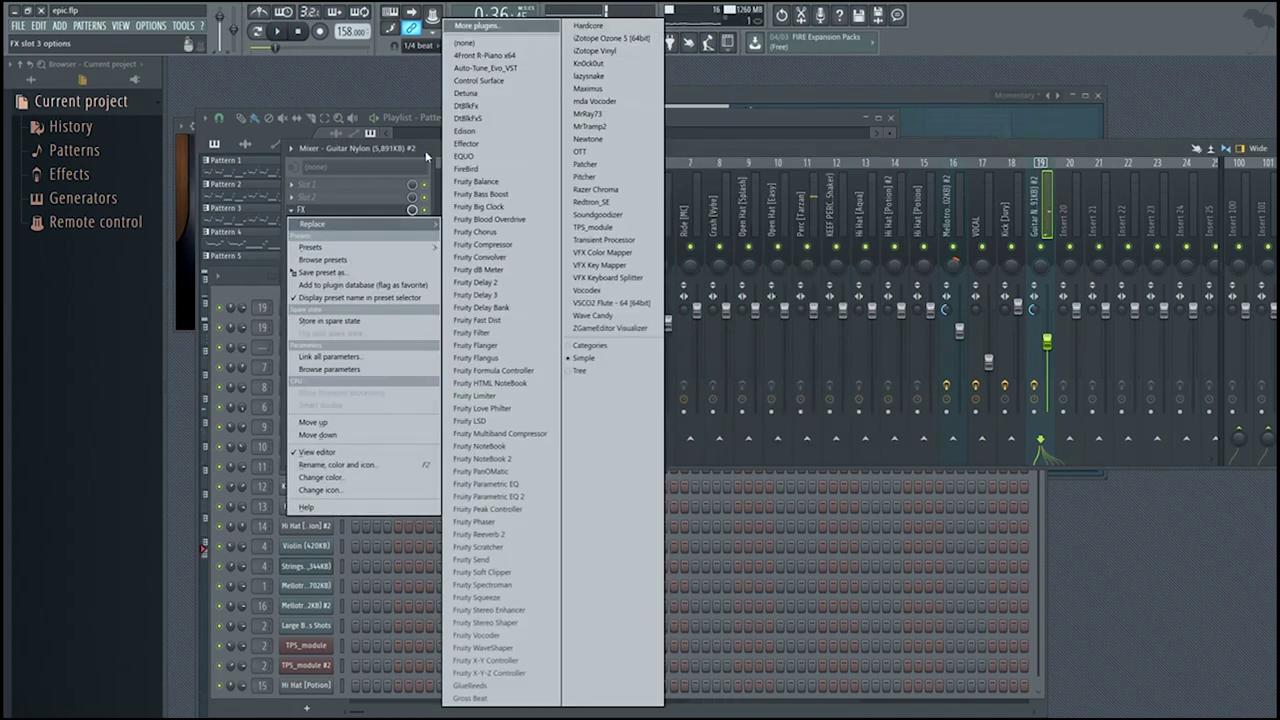
left_click(612, 51)
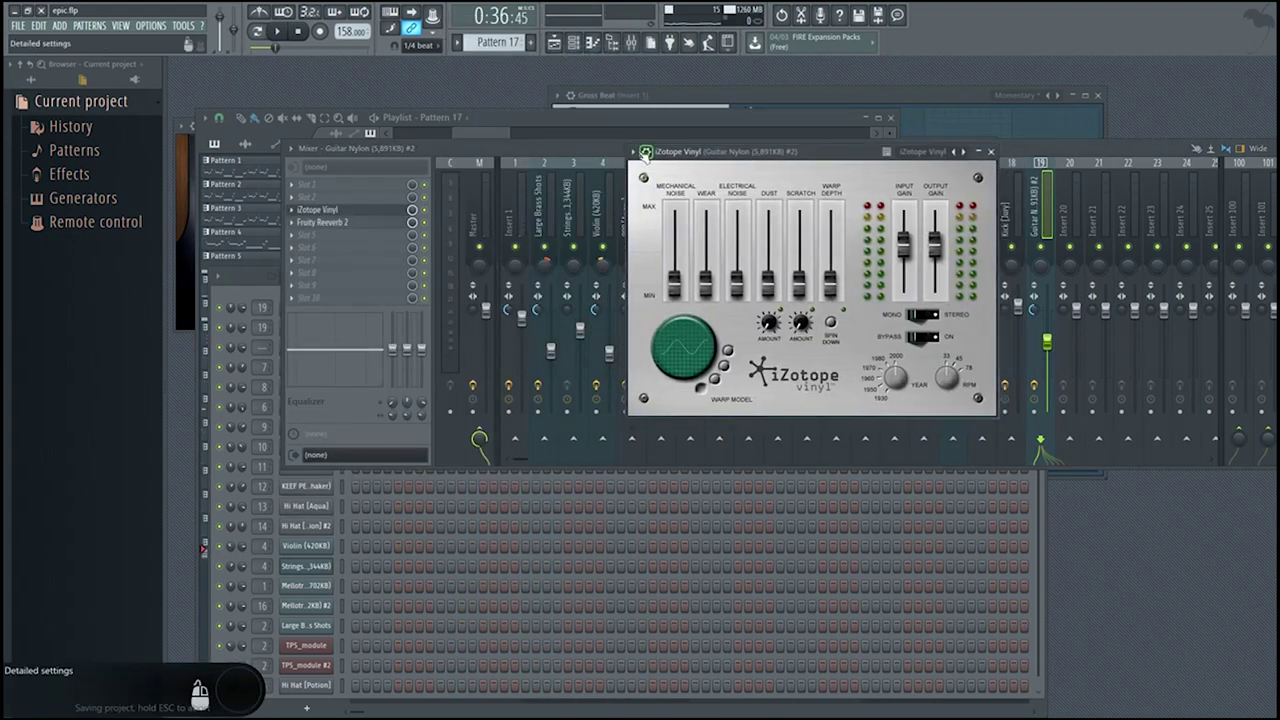
left_click(632, 151)
mouse_move(765, 203)
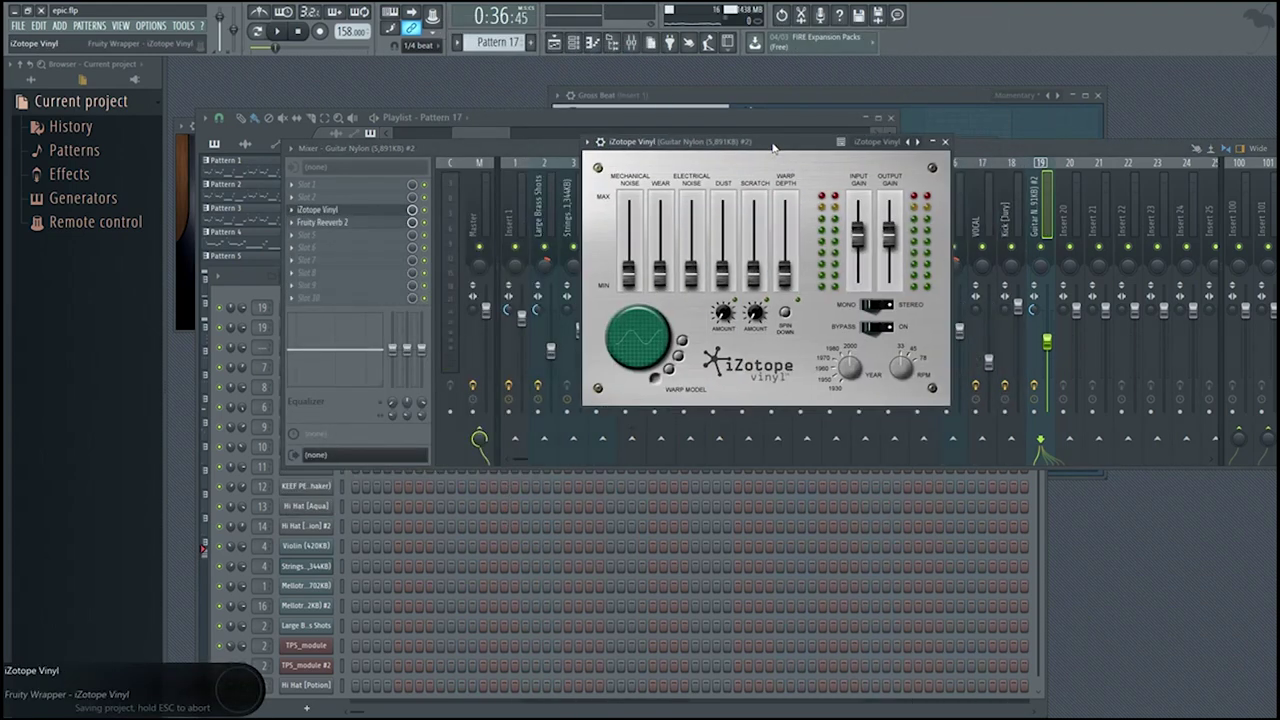
- Load the Keys preset in iZotope Vinyl on the guitar insert and play the song from bar 25
left_click(587, 141)
mouse_move(647, 183)
left_click(756, 181)
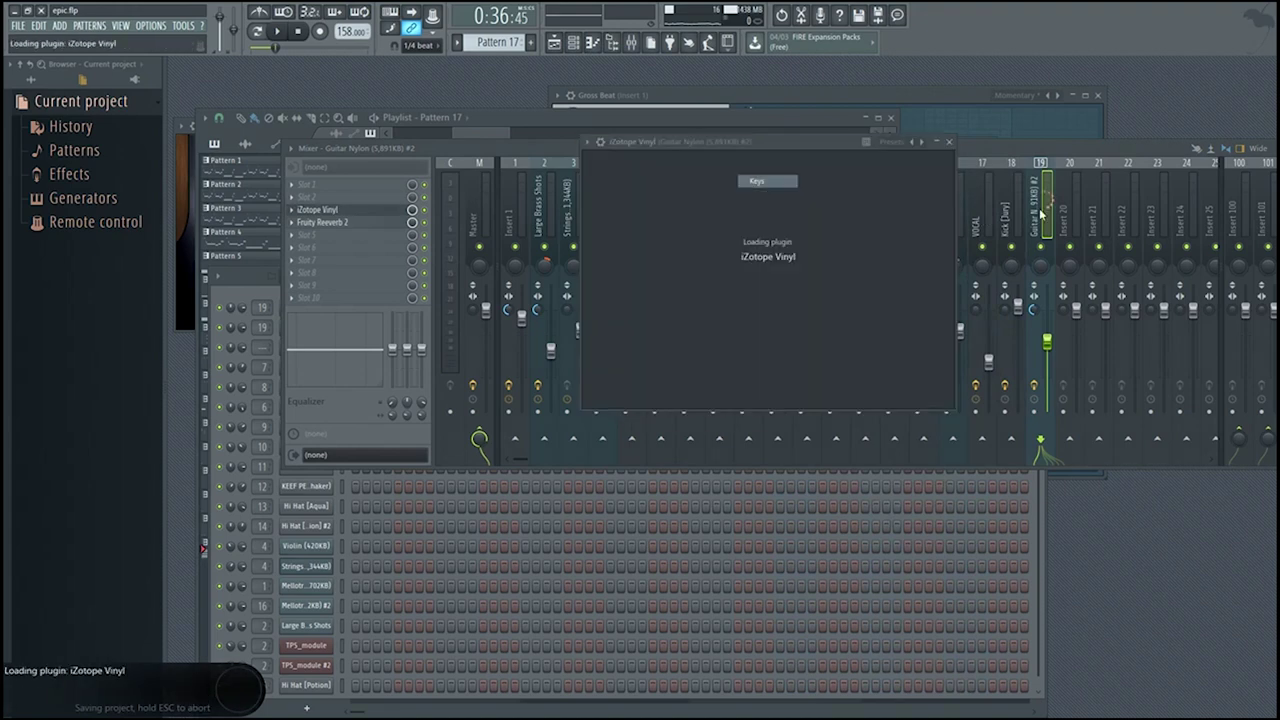
key("space")
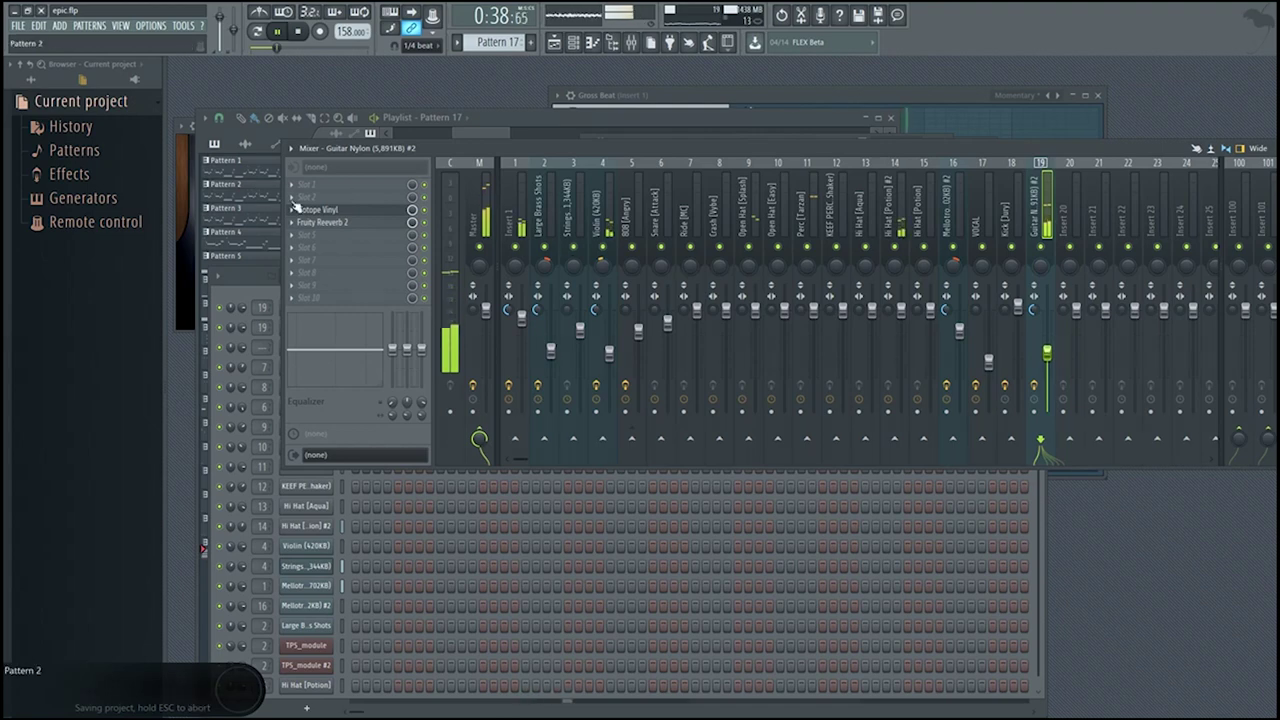
left_click(346, 220)
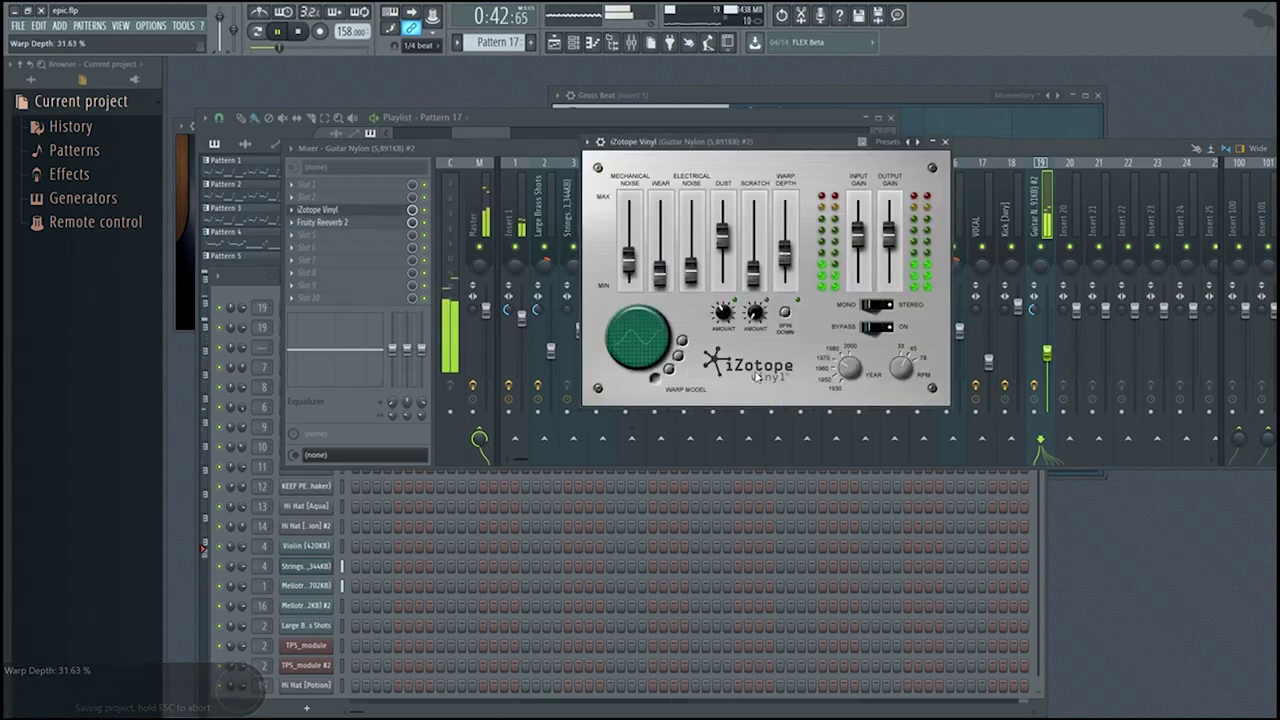
- Adjust the volume of mixer insert 19 during playback and initialize the song with this fader position
left_click(1046, 354)
right_click(1044, 354)
left_click(1084, 422)
left_click_drag(1047, 353, 1047, 346)
right_click(1047, 347)
left_click(1086, 416)
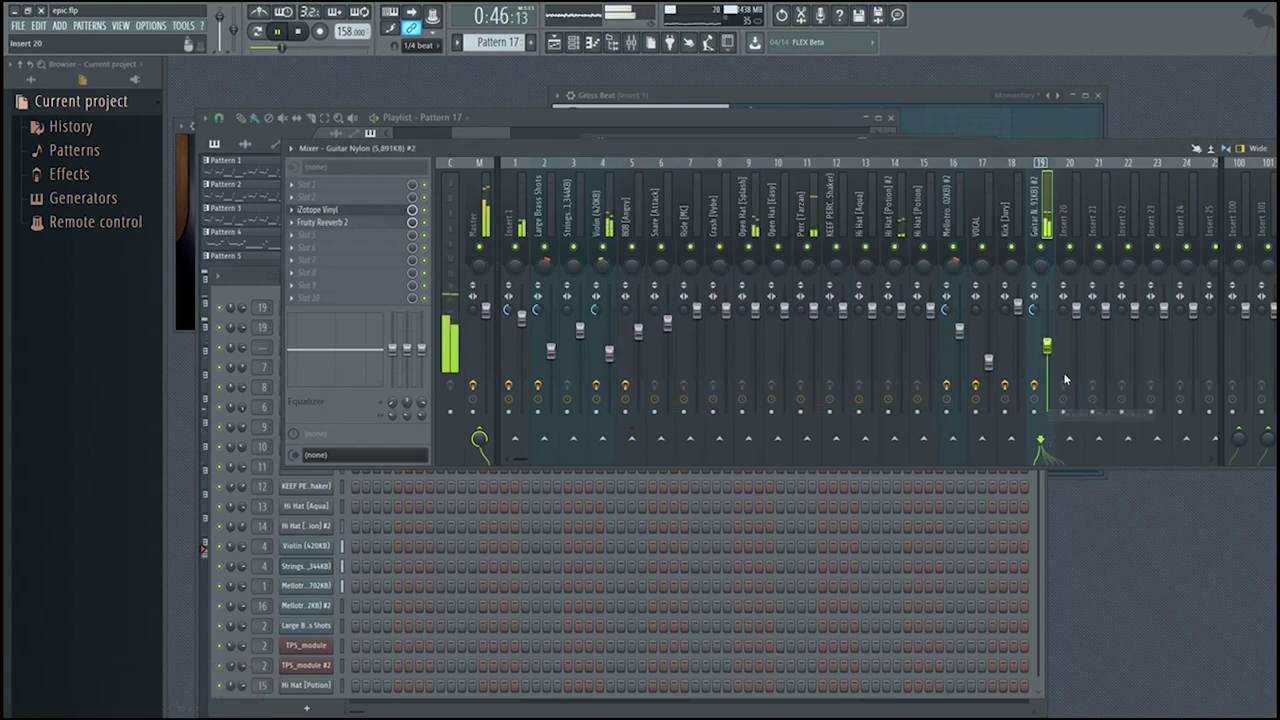
- Save the project and replay the Pattern 17 section in the playlist from about bar 25
left_click(553, 42)
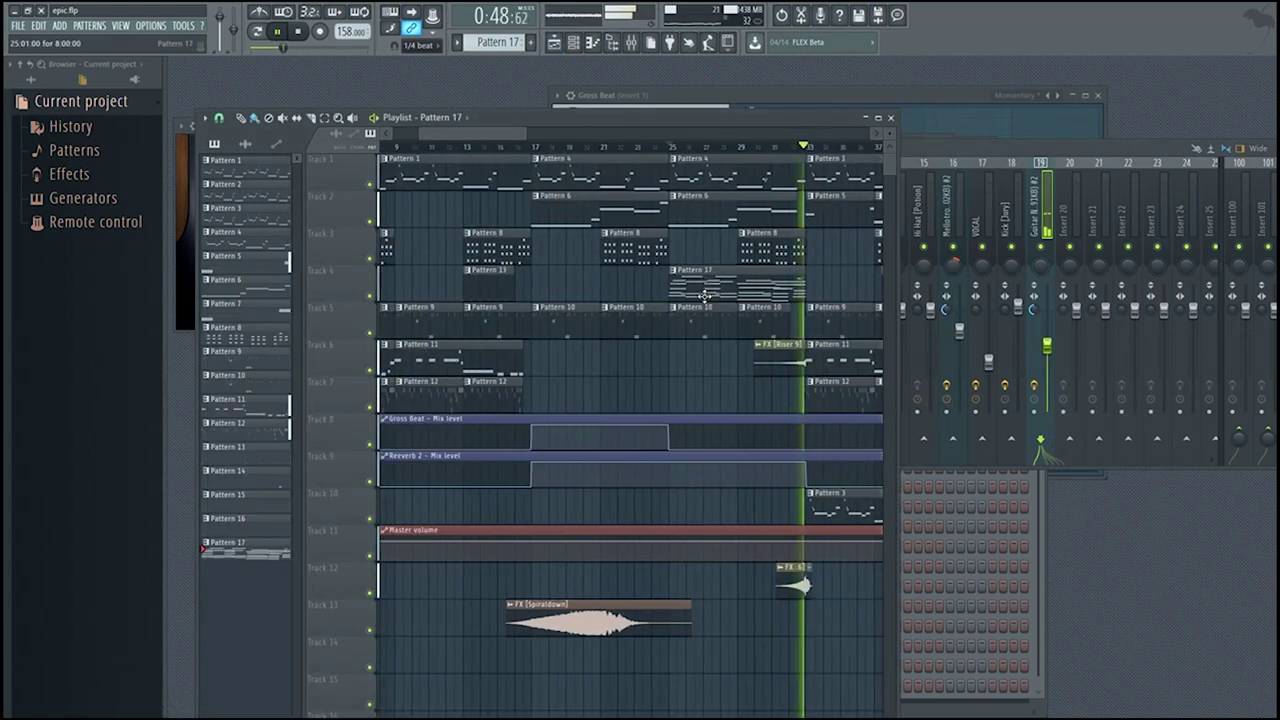
key("space")
scroll(647, 214, "up", 3)
key("ctrl+s")
left_click_drag(672, 149, 657, 153)
key("space")
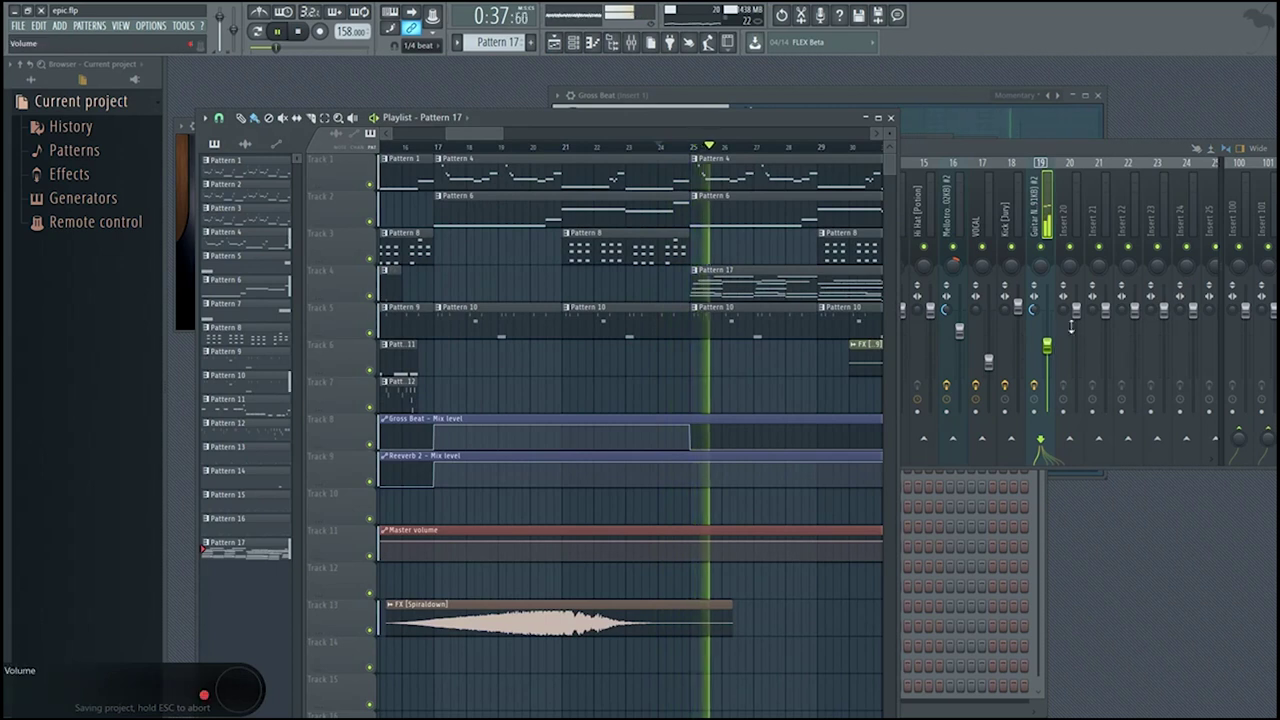
- Try the Pattern 17 clip at bar 17 on Track 4 during playback, and move it back to bar 25
key("space")
mouse_move(416, 148)
left_mouse_down()
mouse_move(503, 175)
mouse_move(440, 172)
left_mouse_up()
left_click_drag(862, 292, 604, 294)
key("space")
double_click(604, 296)
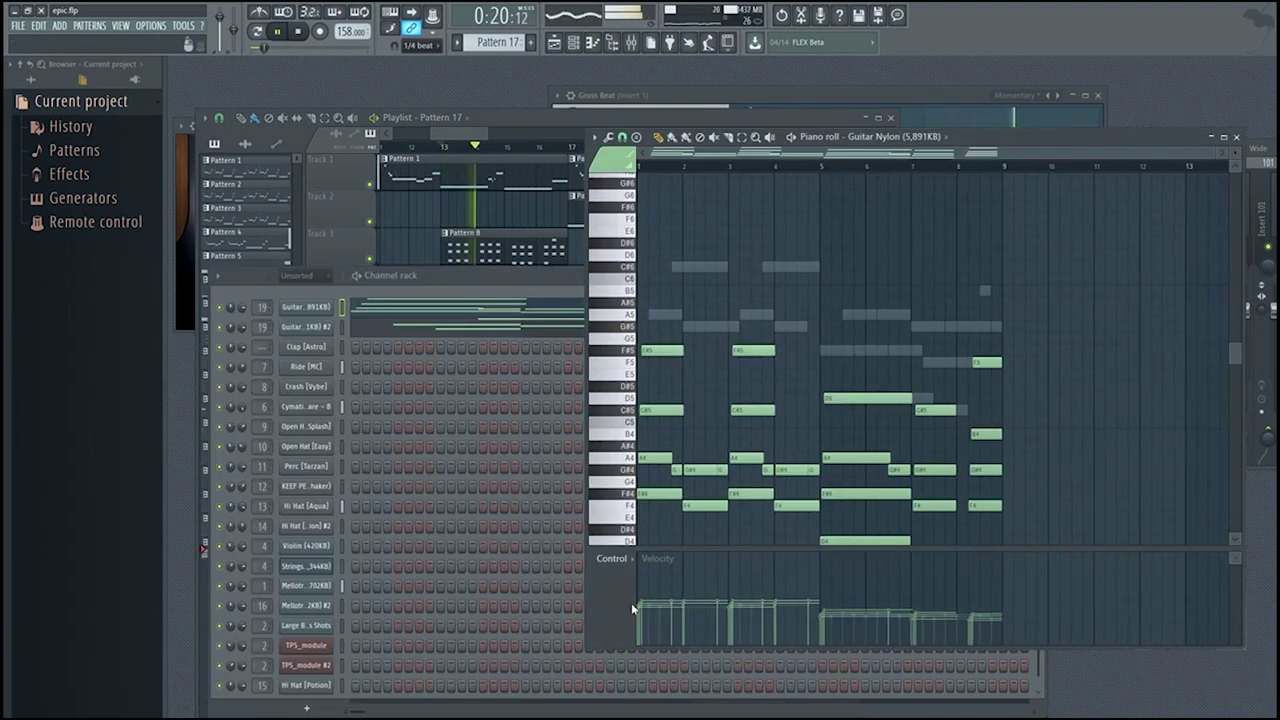
scroll(640, 606, "up", 5)
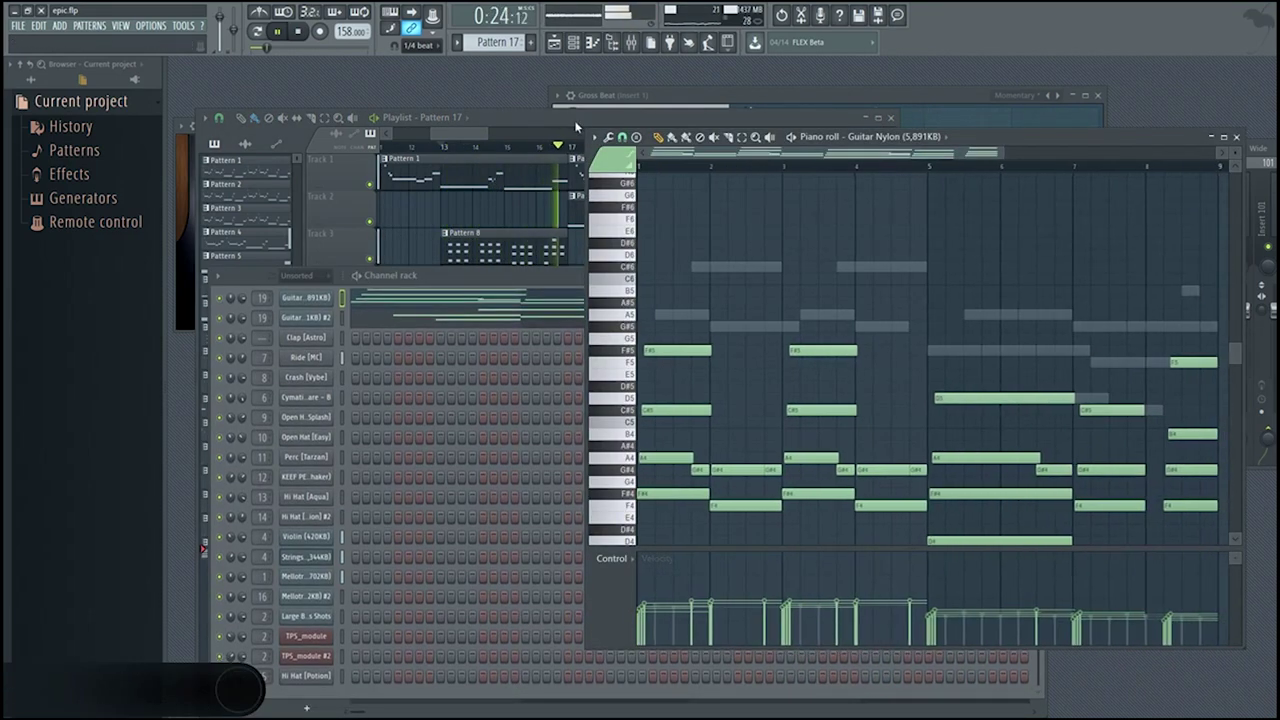
left_click(566, 121)
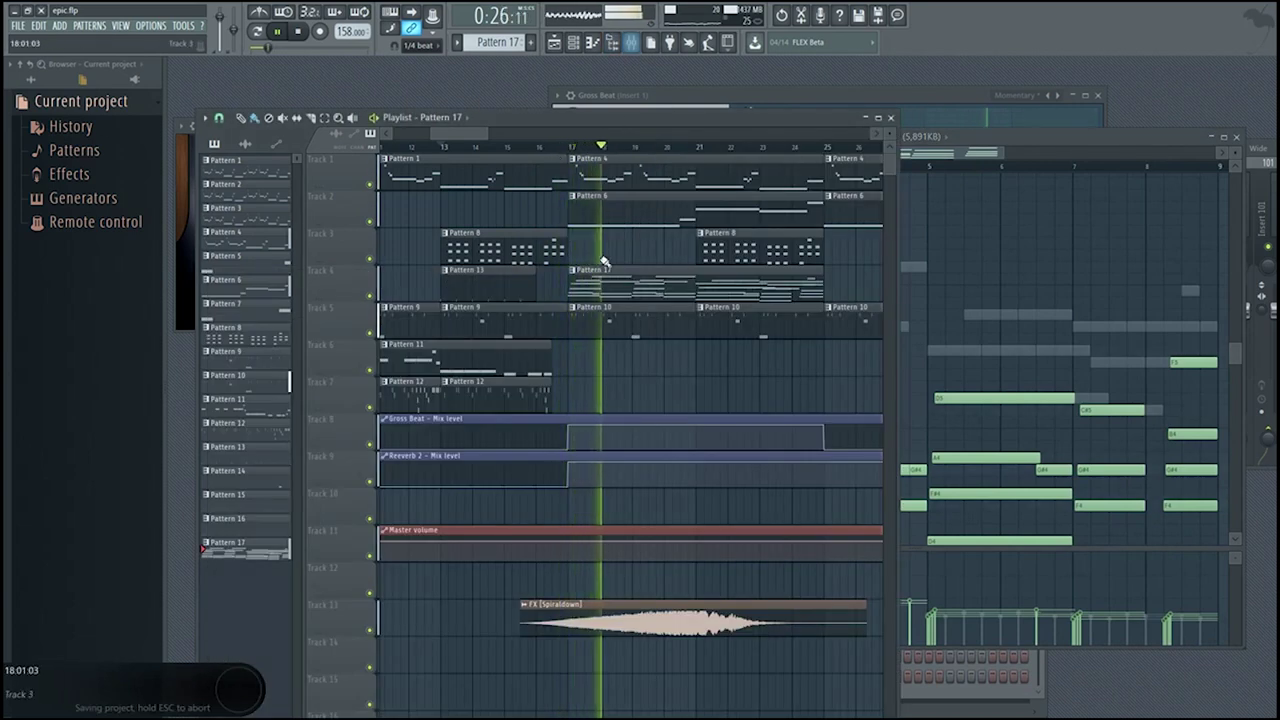
key("space")
scroll(733, 251, "right", 4)
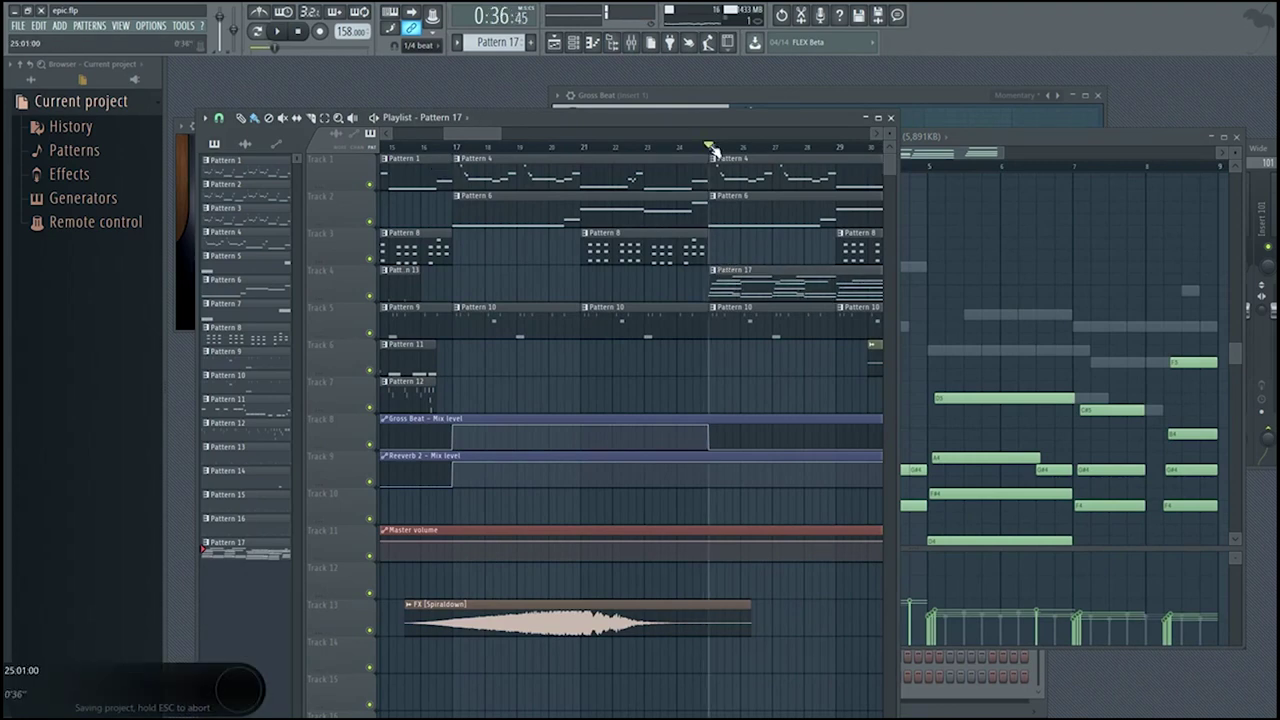
- Add Fruity Filter in slot 5 of the guitar insert and load its Tiny speakers preset
left_click(632, 42)
key("space")
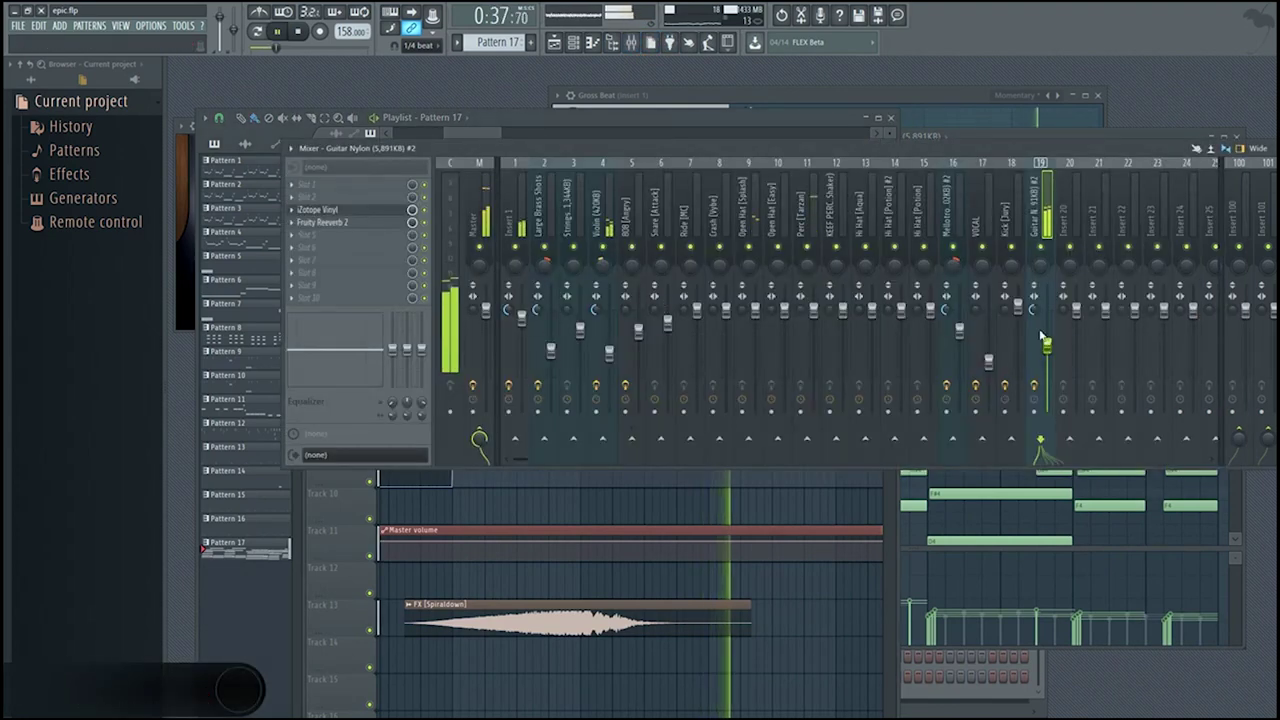
key("space")
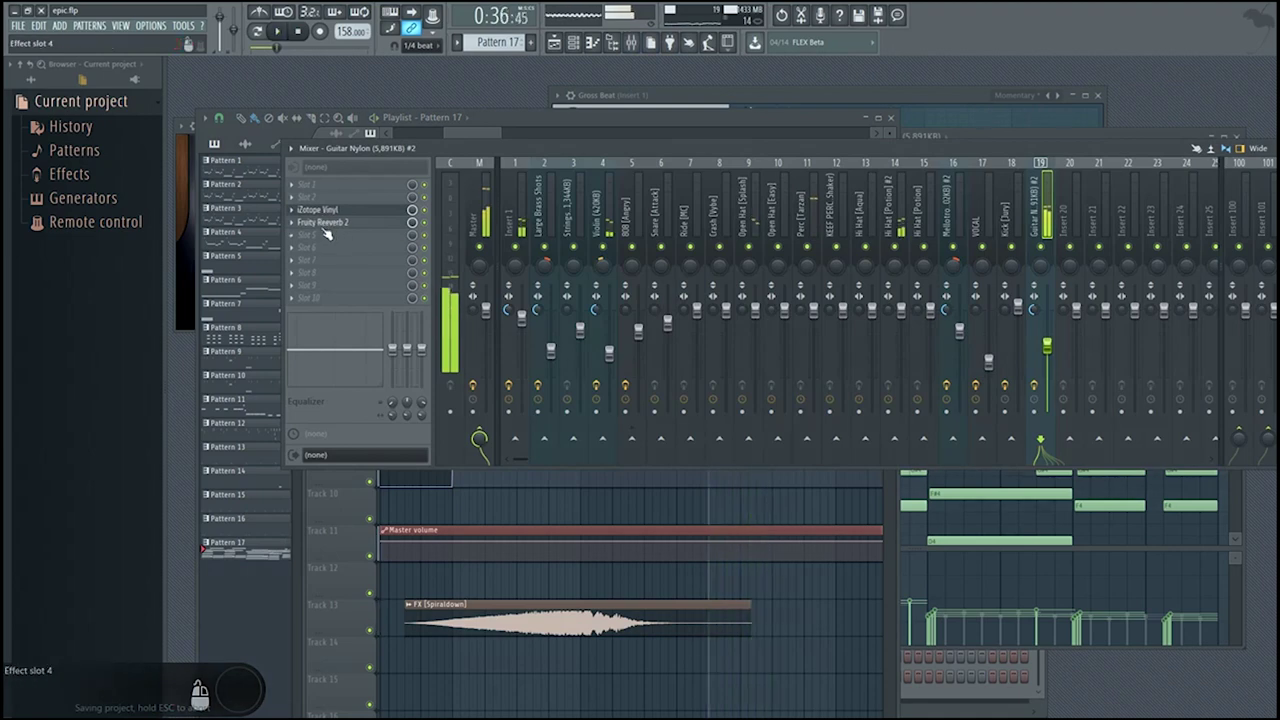
left_click(345, 234)
left_click(471, 332)
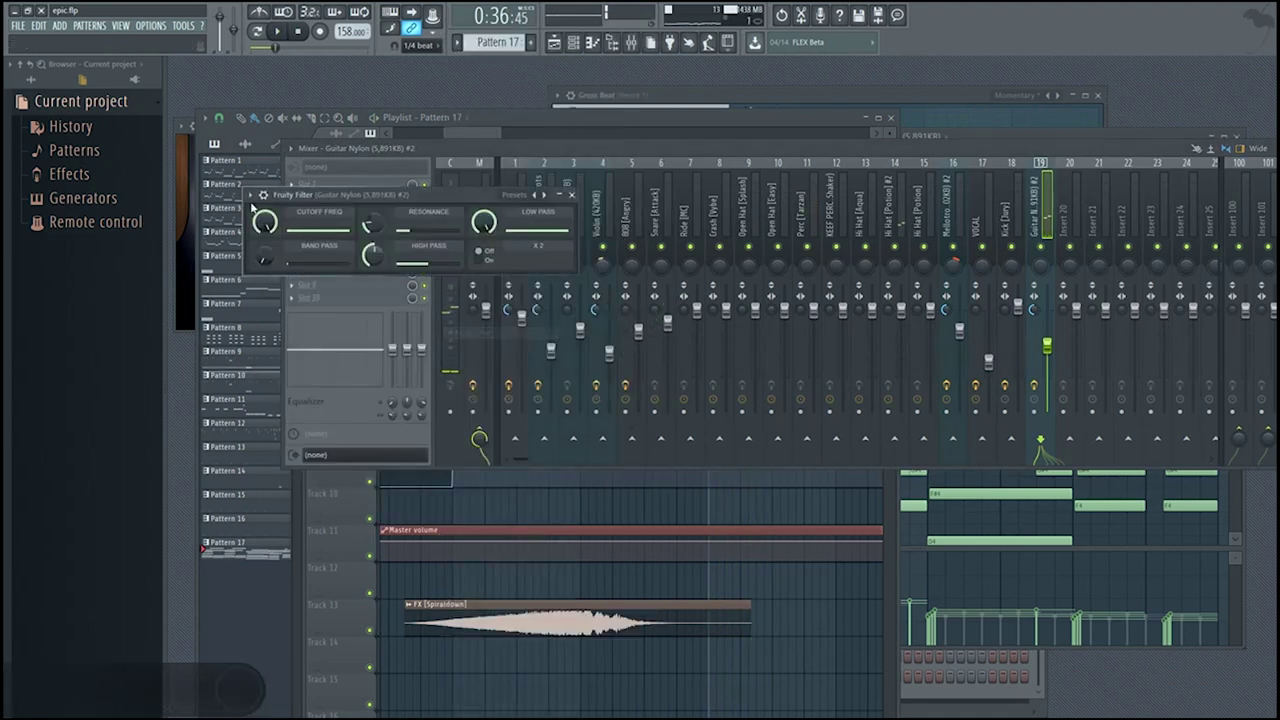
left_click(251, 194)
left_click(461, 233)
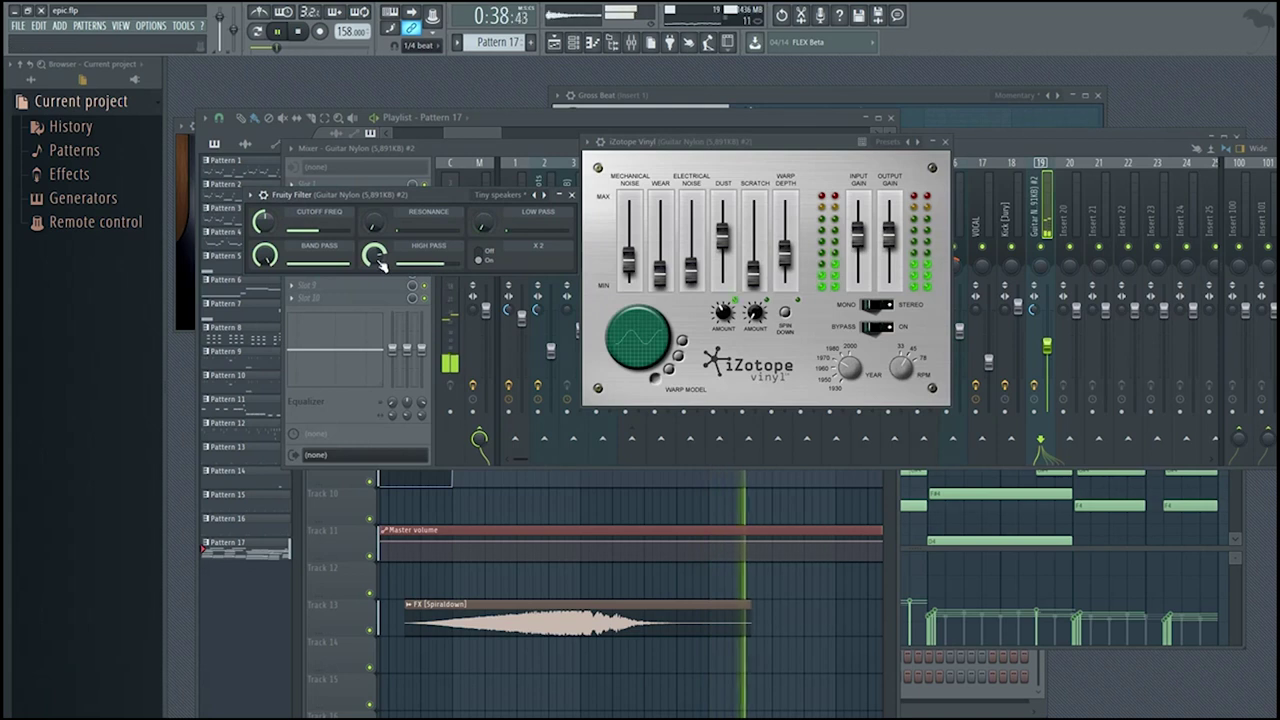
- Raise the volume of guitar insert 19 slightly with the filter active and initialize the song with its position
left_click_drag(1051, 348, 1051, 343)
right_click(1048, 342)
left_click(1066, 411)
right_click(1047, 344)
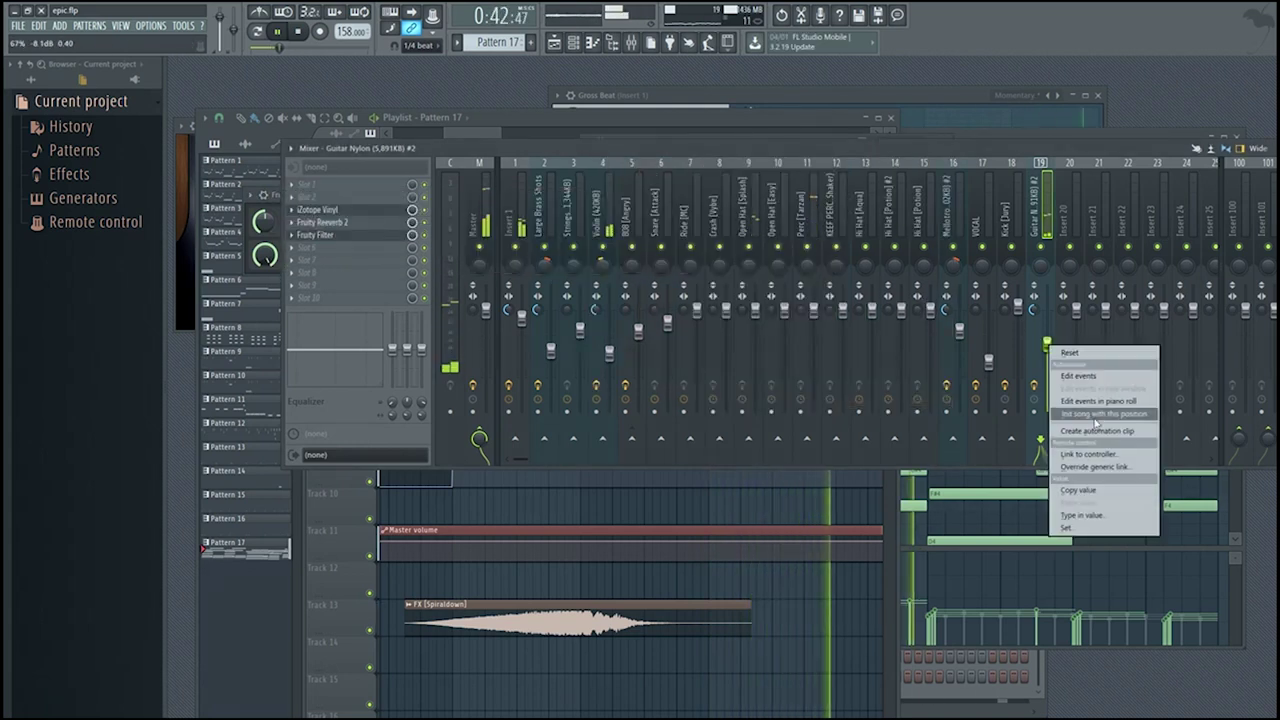
key("Escape")
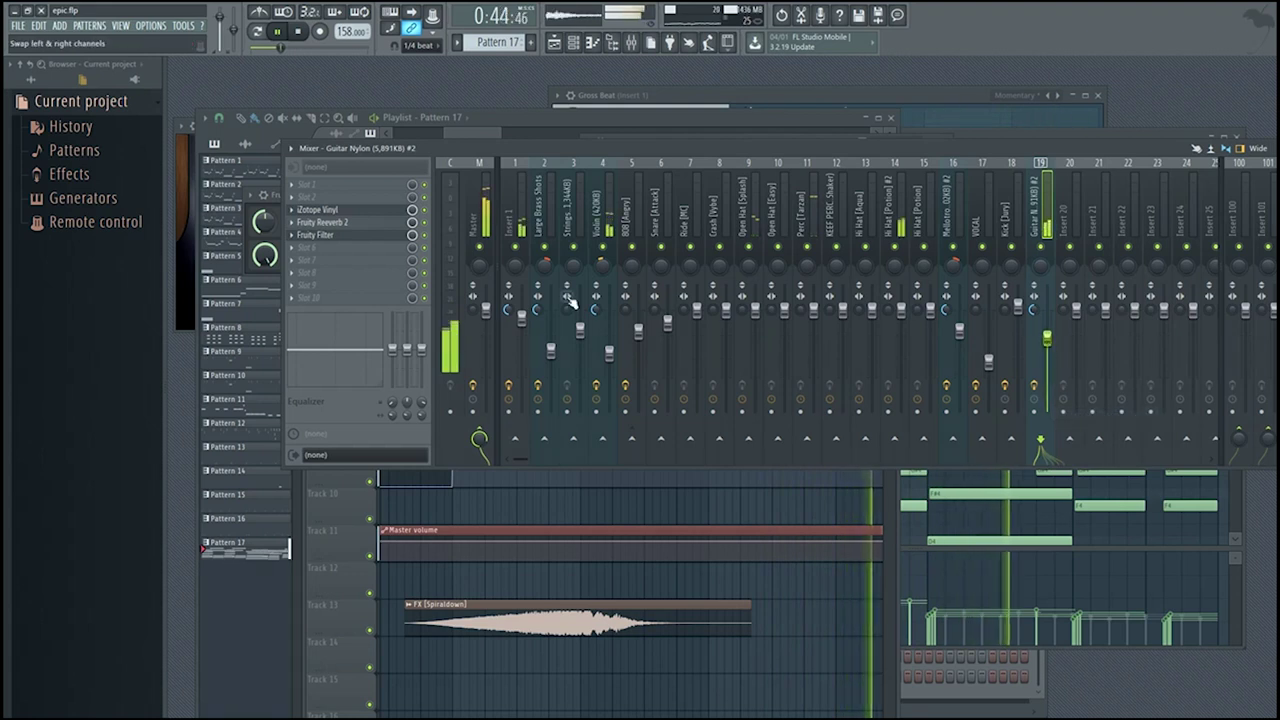
- Lower the volume of Violin insert 4 slightly and initialize the song with this position
left_click(609, 355)
right_click(609, 358)
left_click(650, 428)
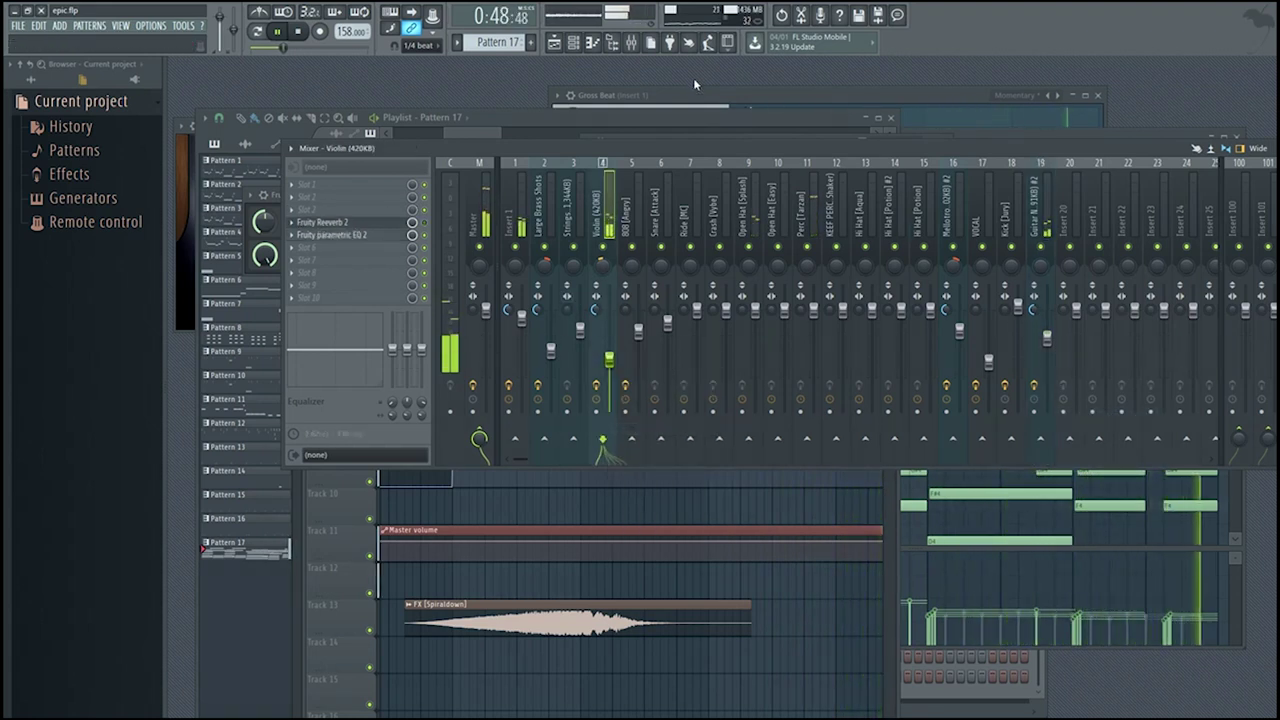
- Place a Pattern 17 clip on Track 13 of the playlist, starting at bar 33
left_click(557, 43)
scroll(566, 335, "down", 7)
scroll(557, 358, "up", 2)
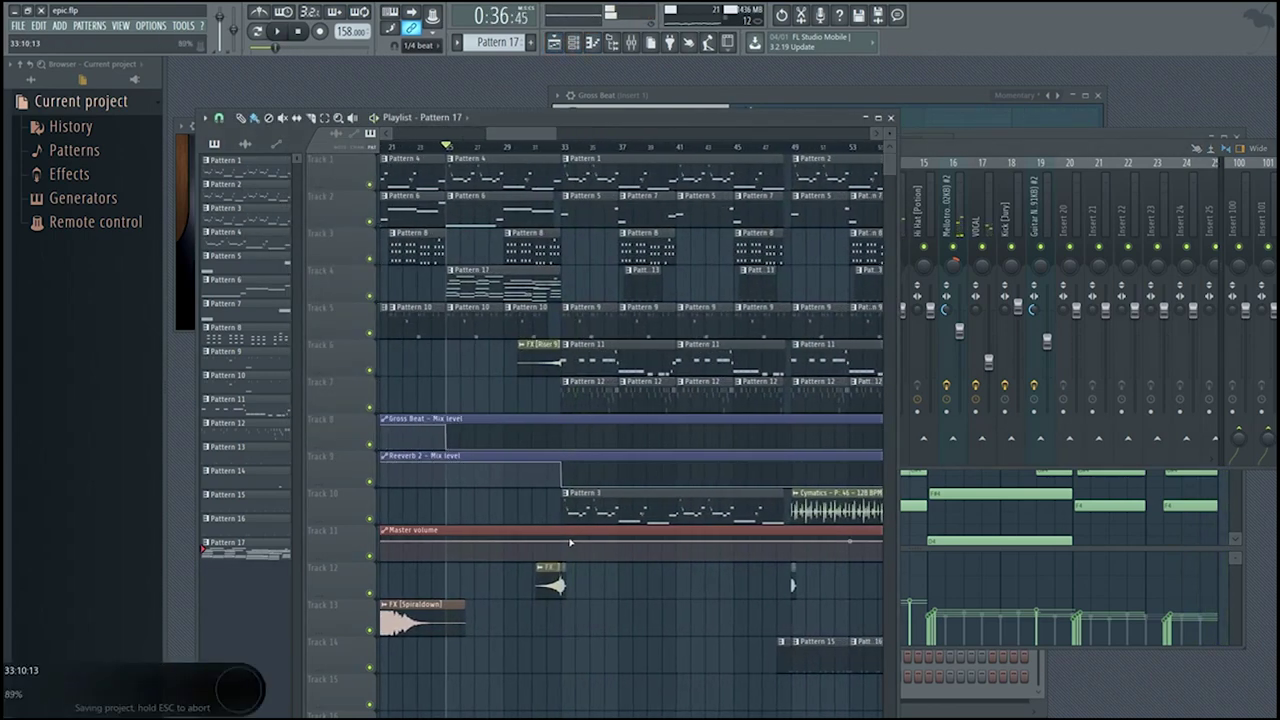
scroll(569, 631, "up", 5)
left_click(525, 628)
left_click_drag(625, 617, 608, 616)
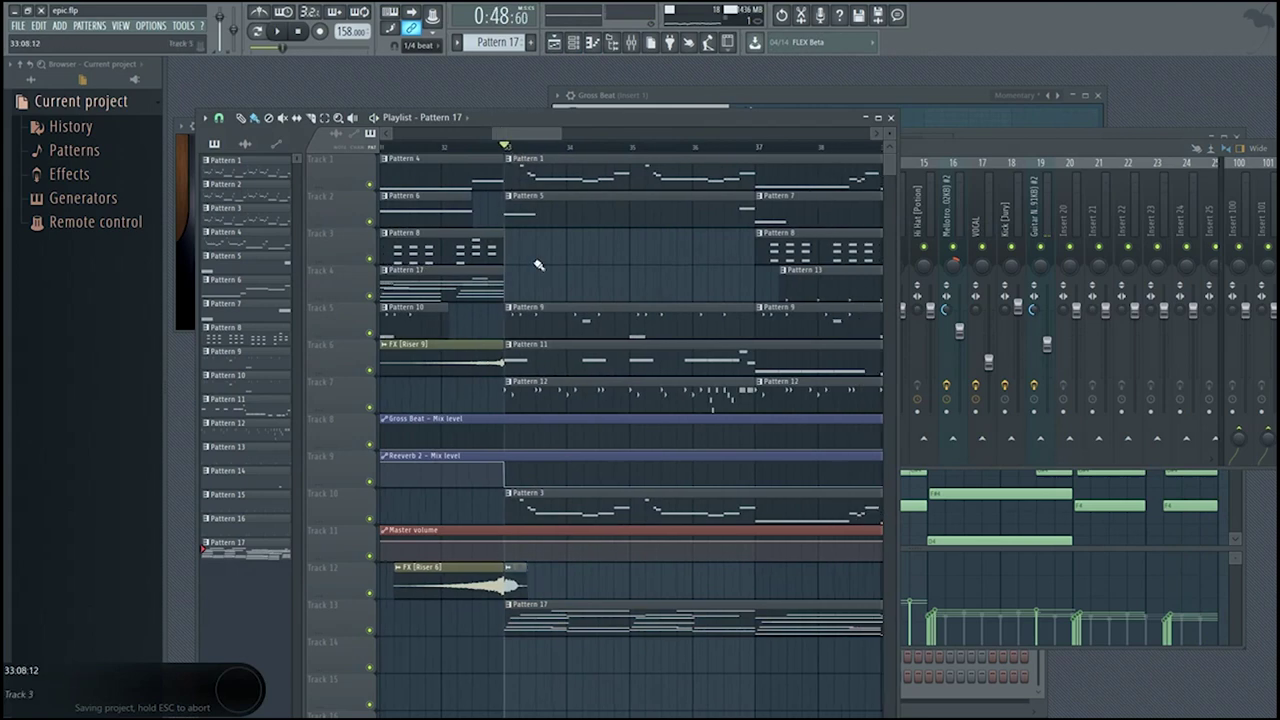
- Examine the playlist arrangement around the Pattern 17 clip at bar 33 on Track 13
scroll(533, 255, "down", 4)
scroll(560, 272, "up", 4)
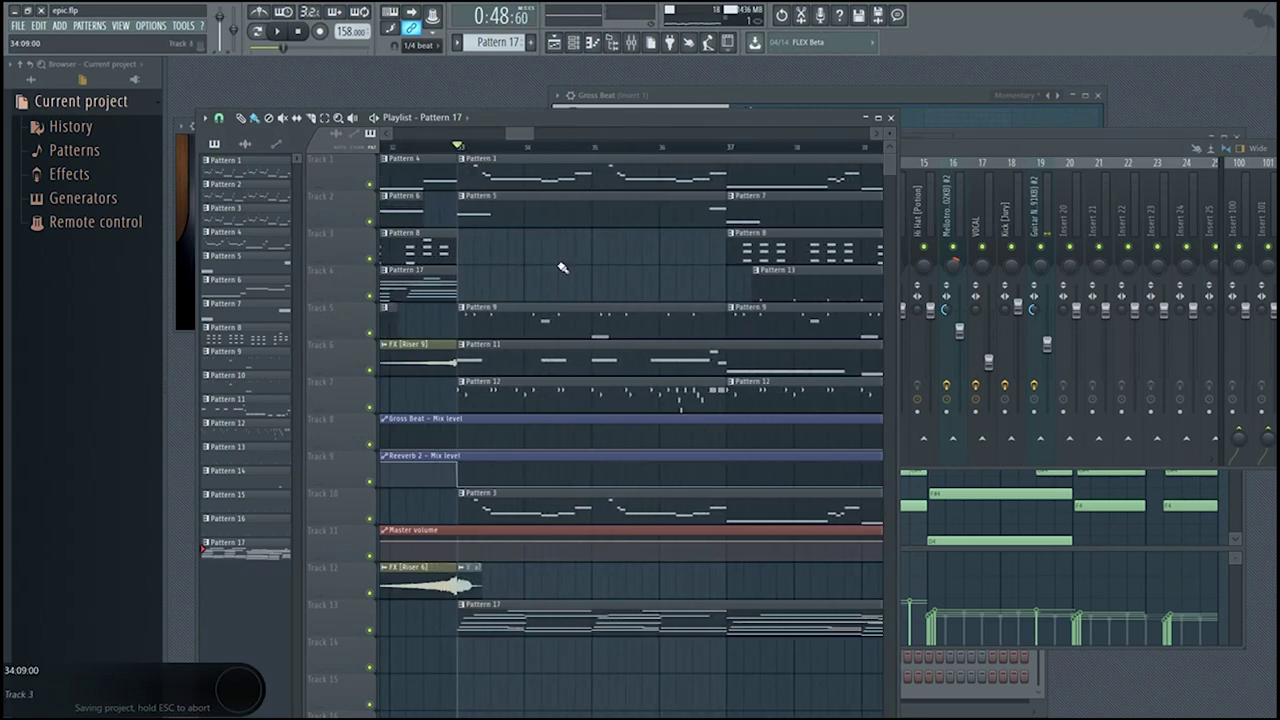
scroll(569, 265, "down", 4)
scroll(565, 240, "up", 2)
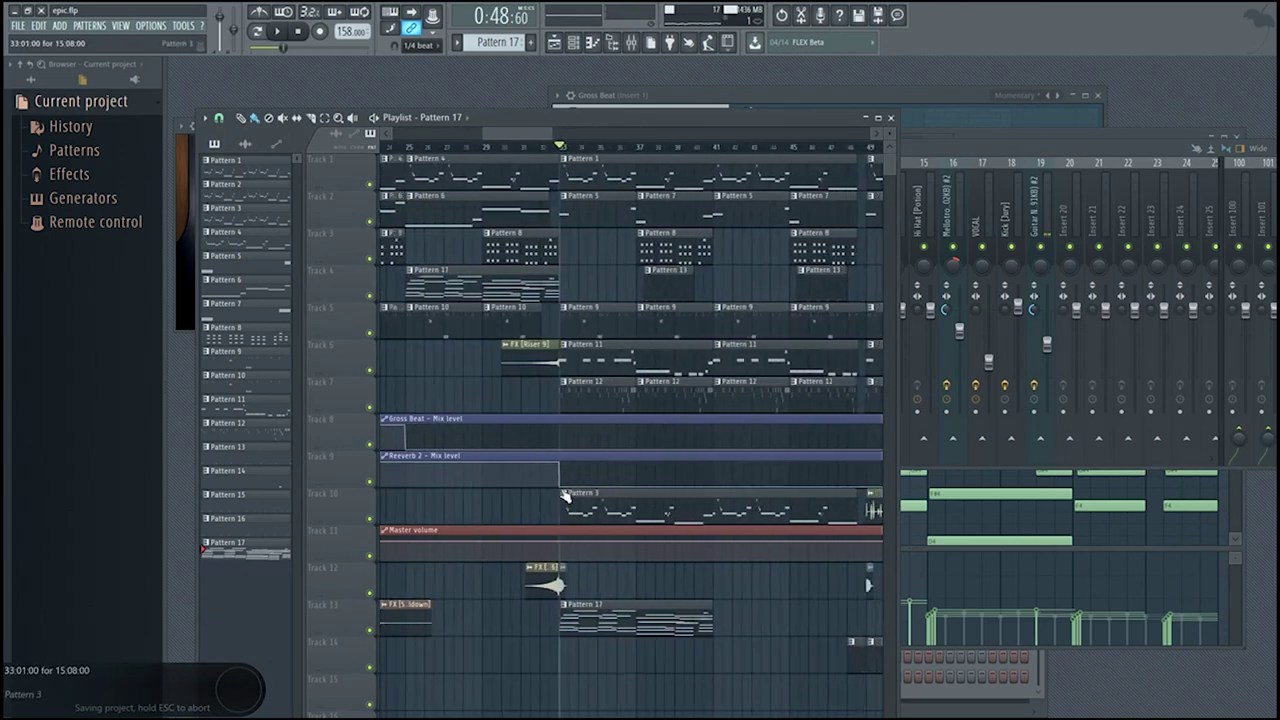
scroll(576, 224, "down", 5)
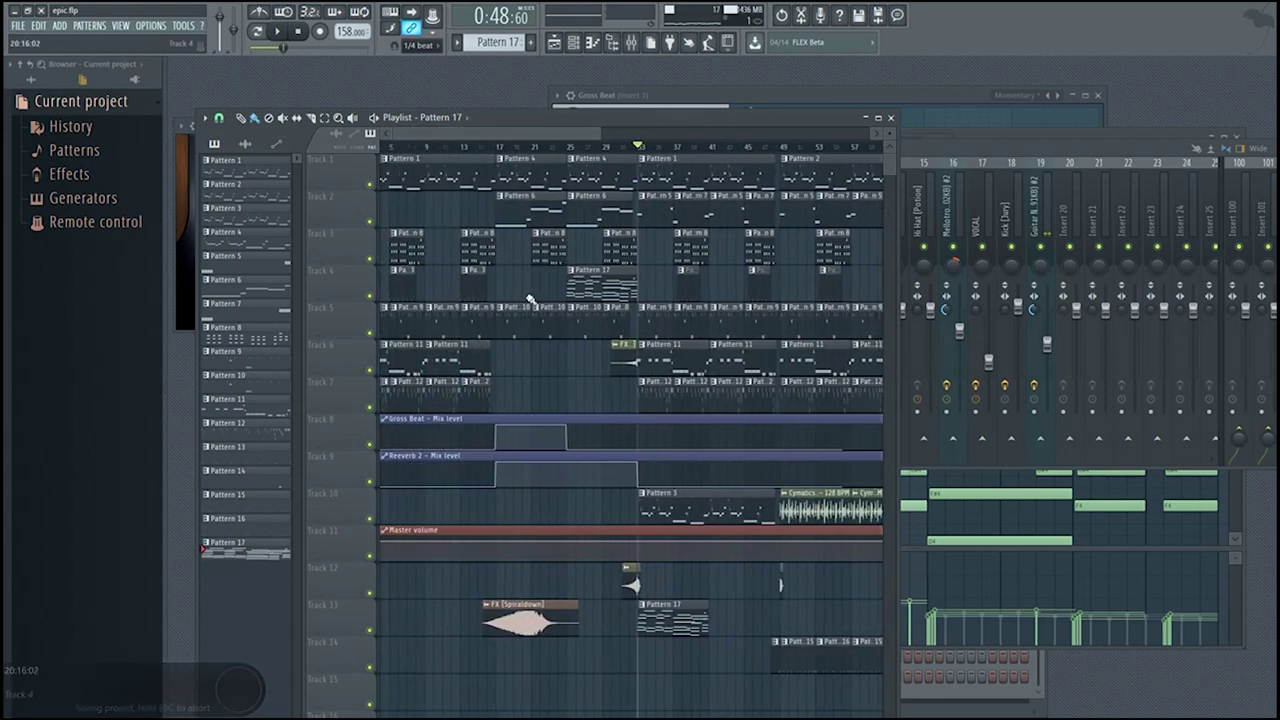
scroll(499, 390, "up", 5)
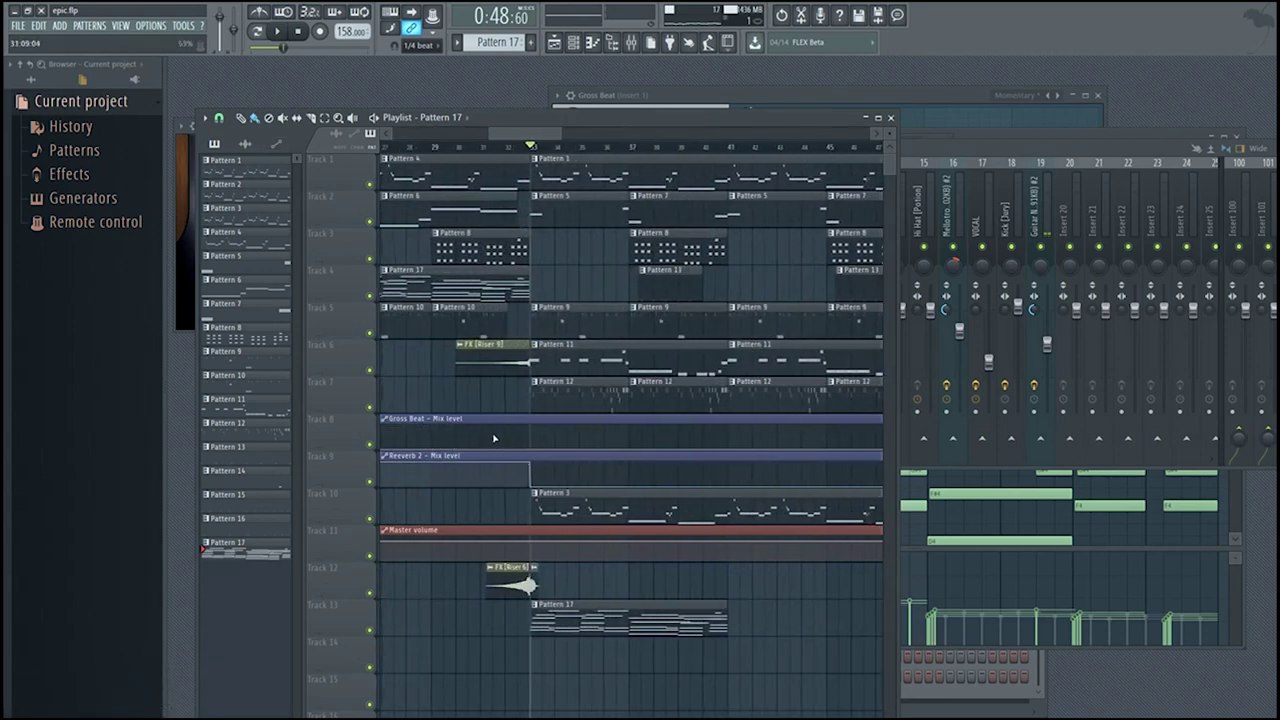
scroll(530, 397, "down", 2)
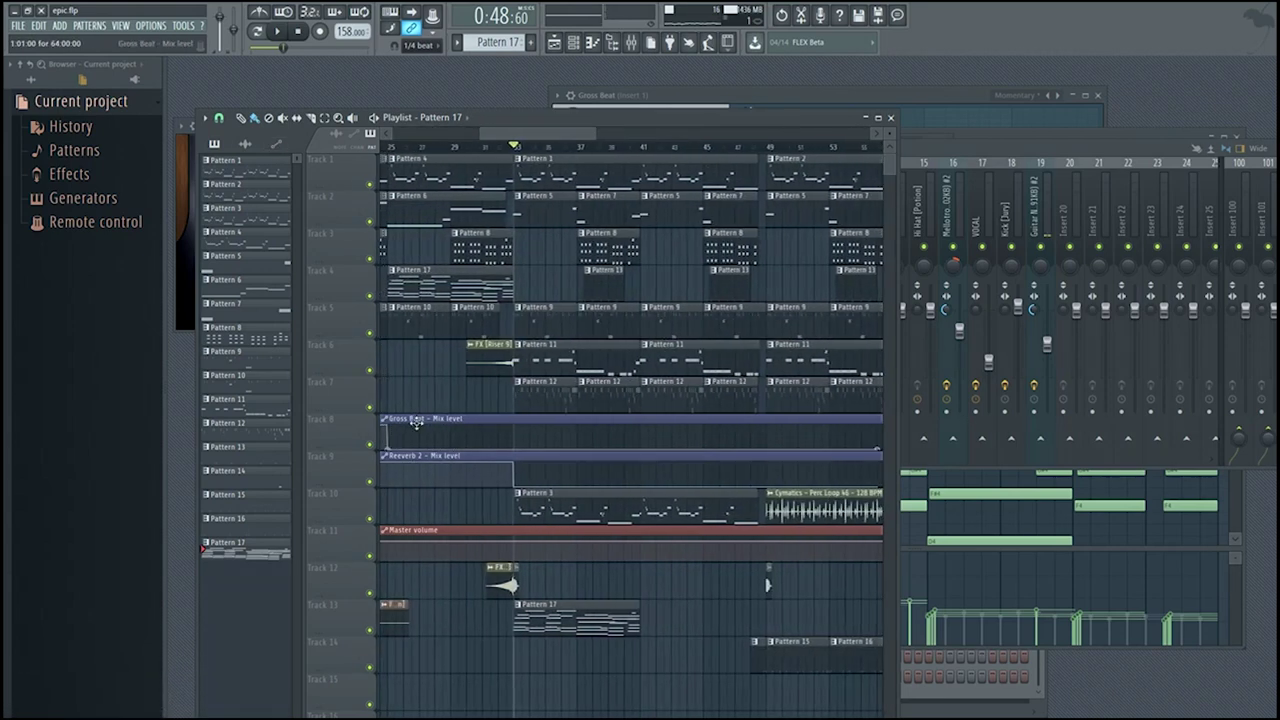
scroll(515, 398, "up", 2)
scroll(500, 492, "up", 2)
- Inspect Pattern 5's Large Brass Shots and TPS_module instruments with their notes, and play the pattern
double_click(557, 217)
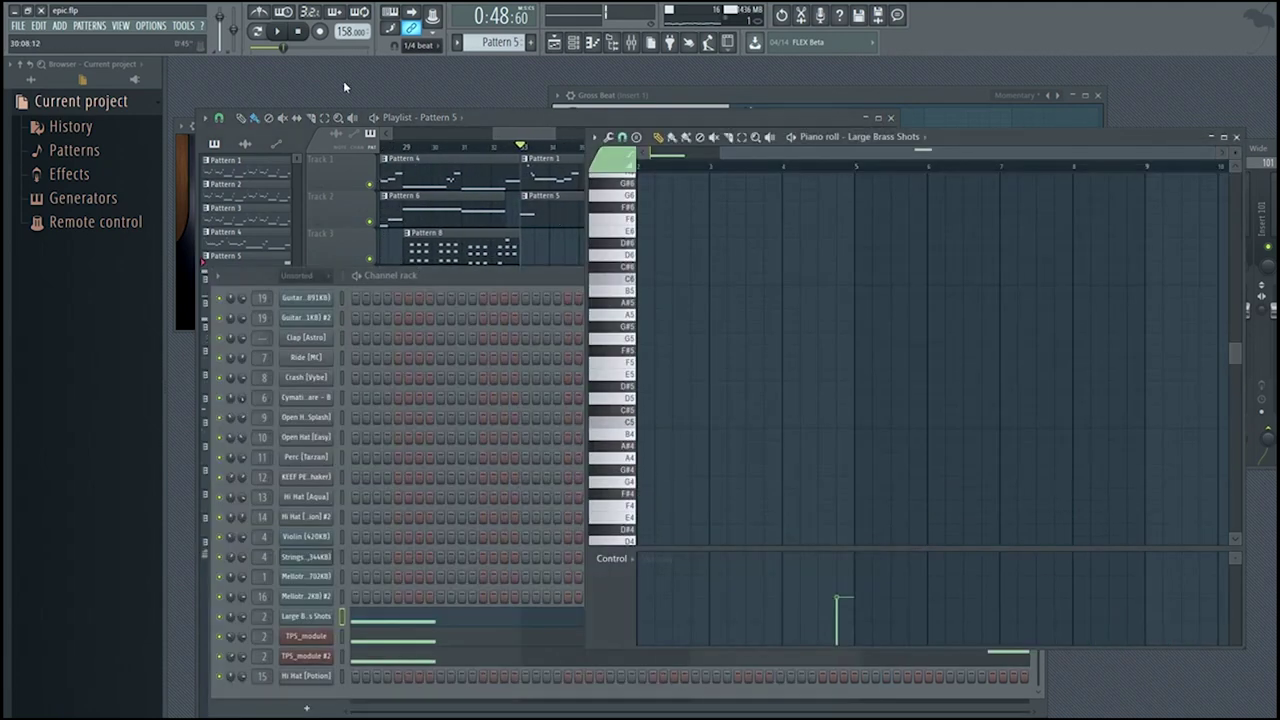
left_click(396, 628)
left_click(396, 628)
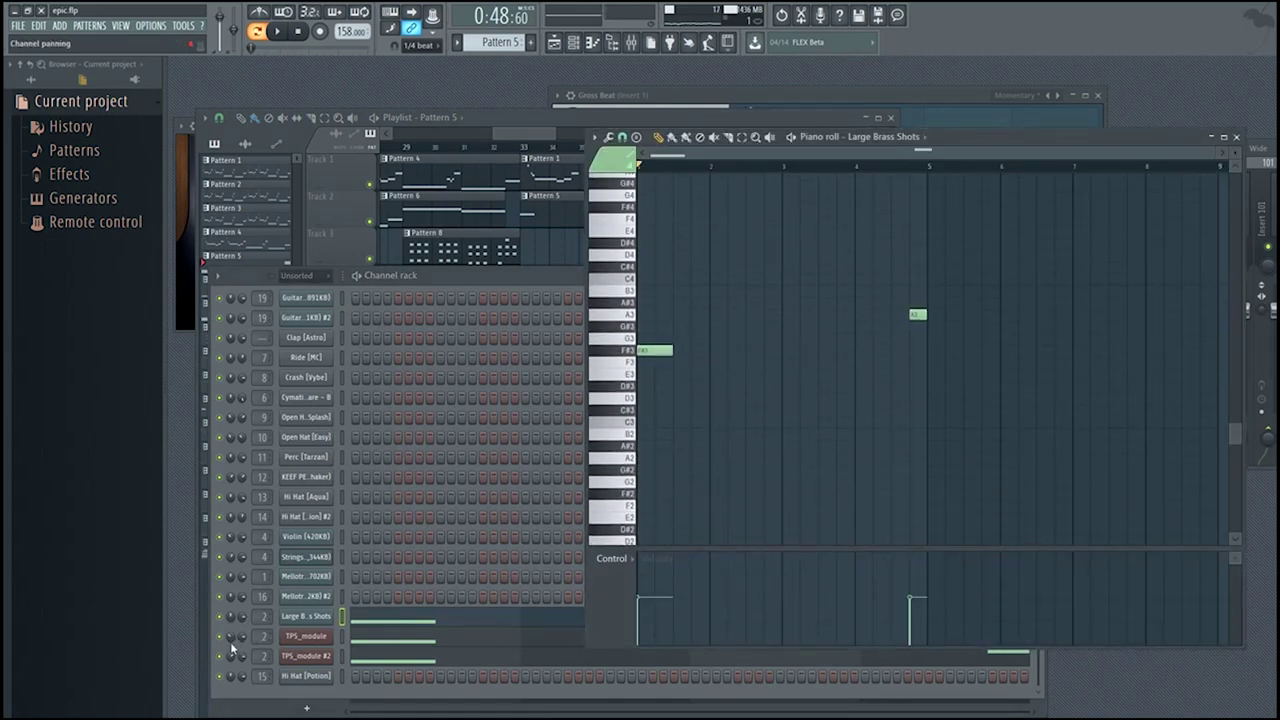
left_click(306, 636)
left_click_drag(397, 125, 531, 107)
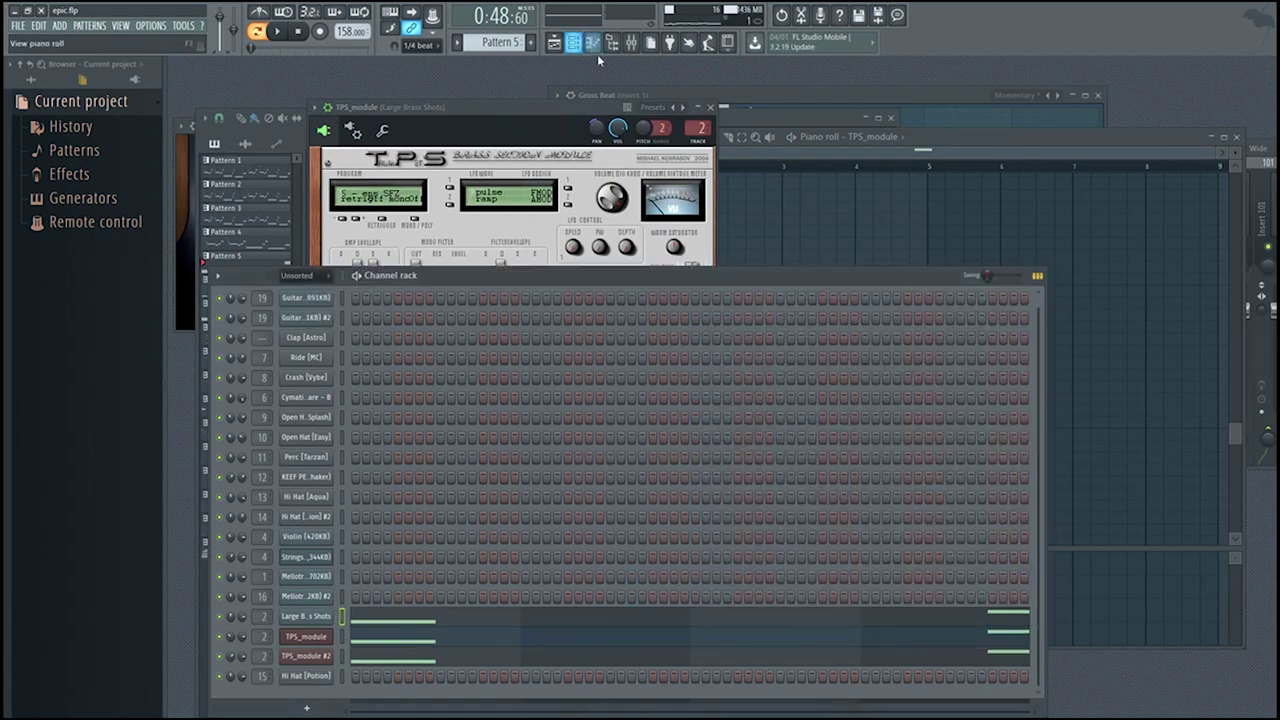
left_click(296, 617)
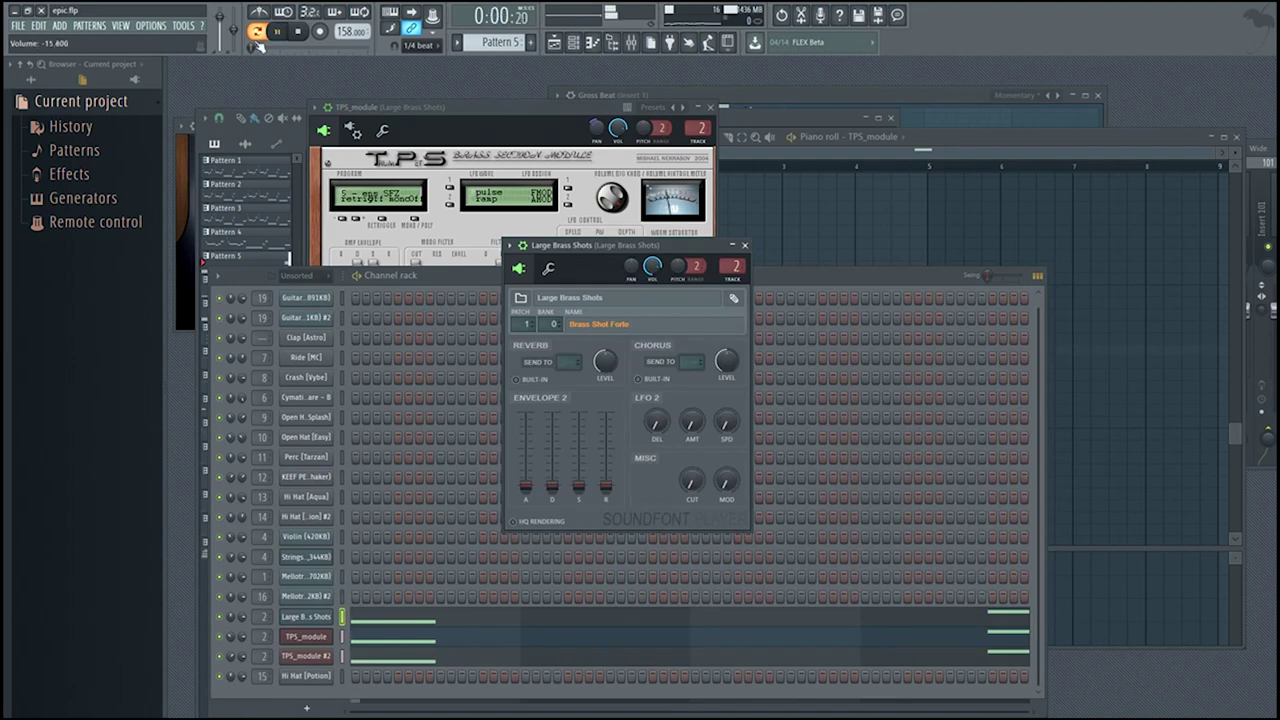
left_click(550, 620)
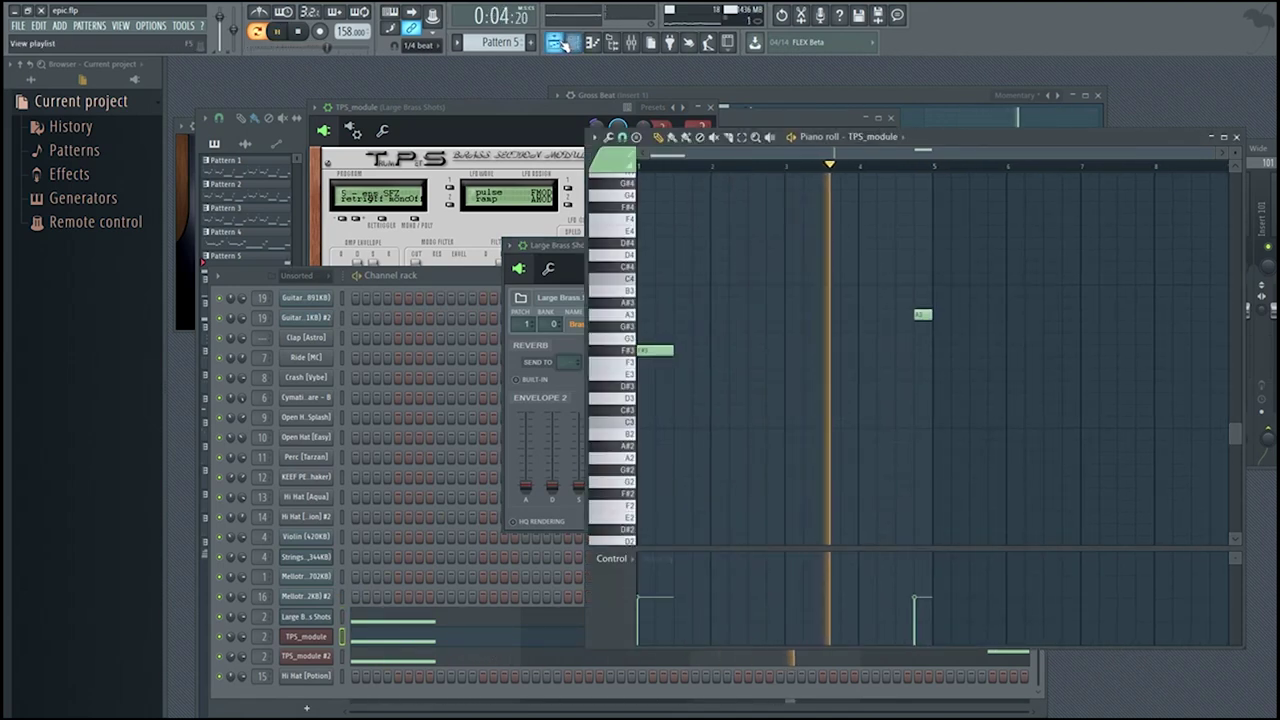
- Inspect Pattern 3's second Mellotron Flute Big channel and the Gross Beat and Fruity Reeverb 2 effects on insert 16
key("F5")
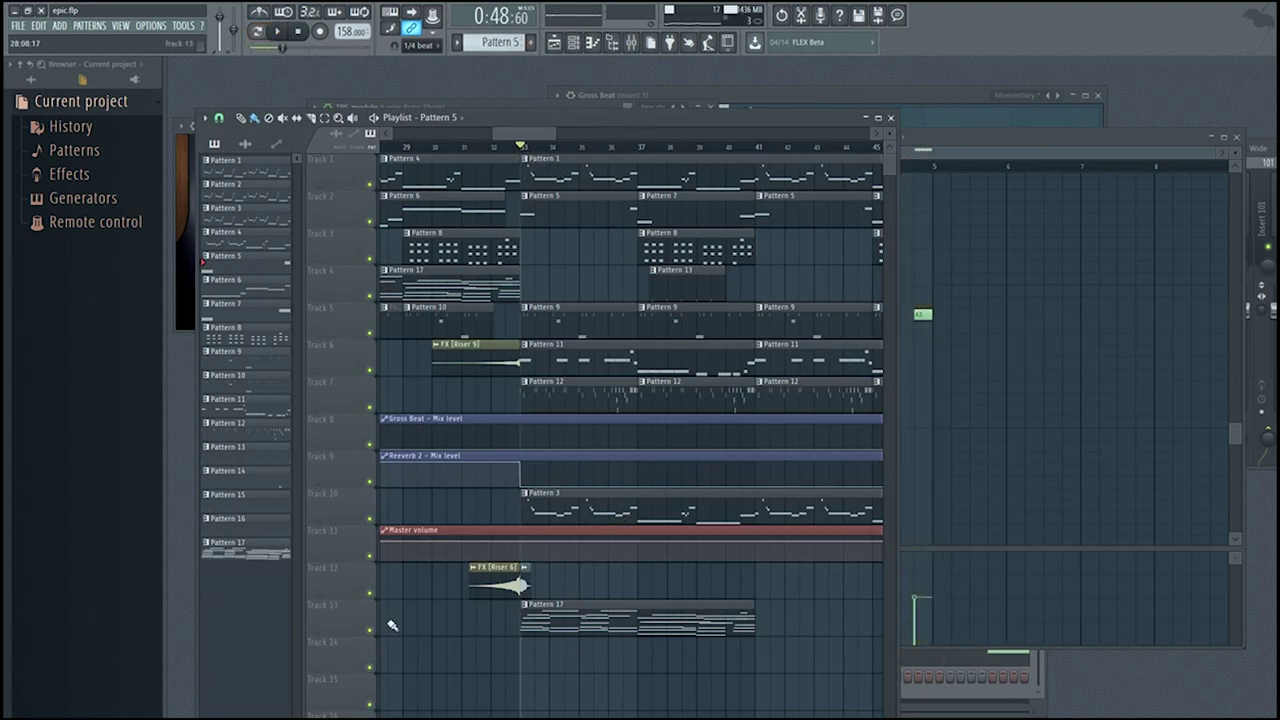
scroll(531, 543, "down", 3)
double_click(510, 515)
key("F7")
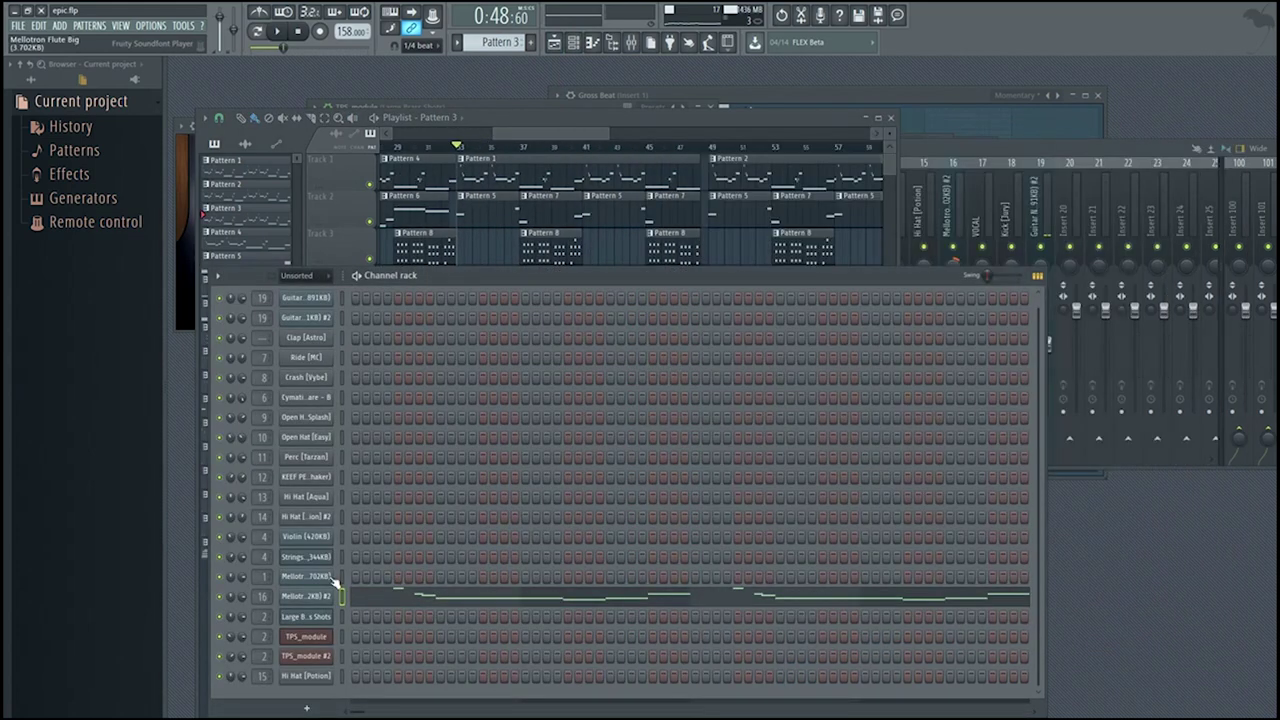
left_click(317, 599)
left_click(962, 218)
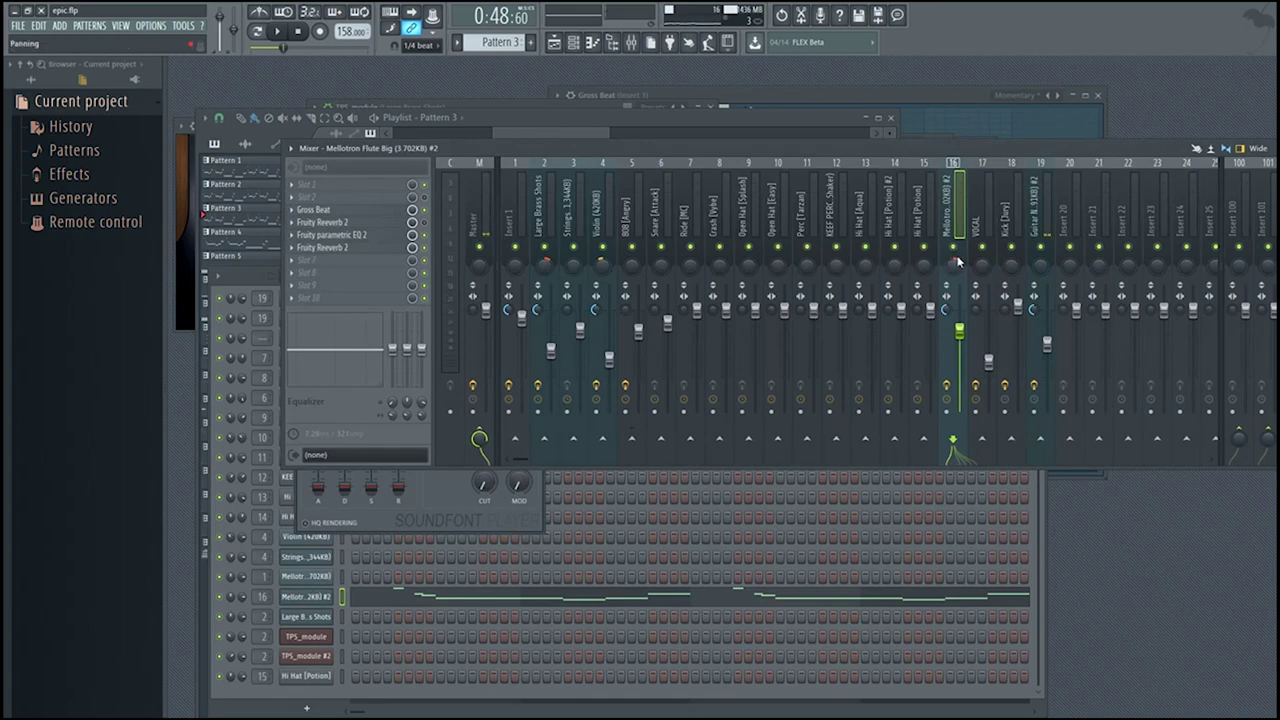
left_click(372, 211)
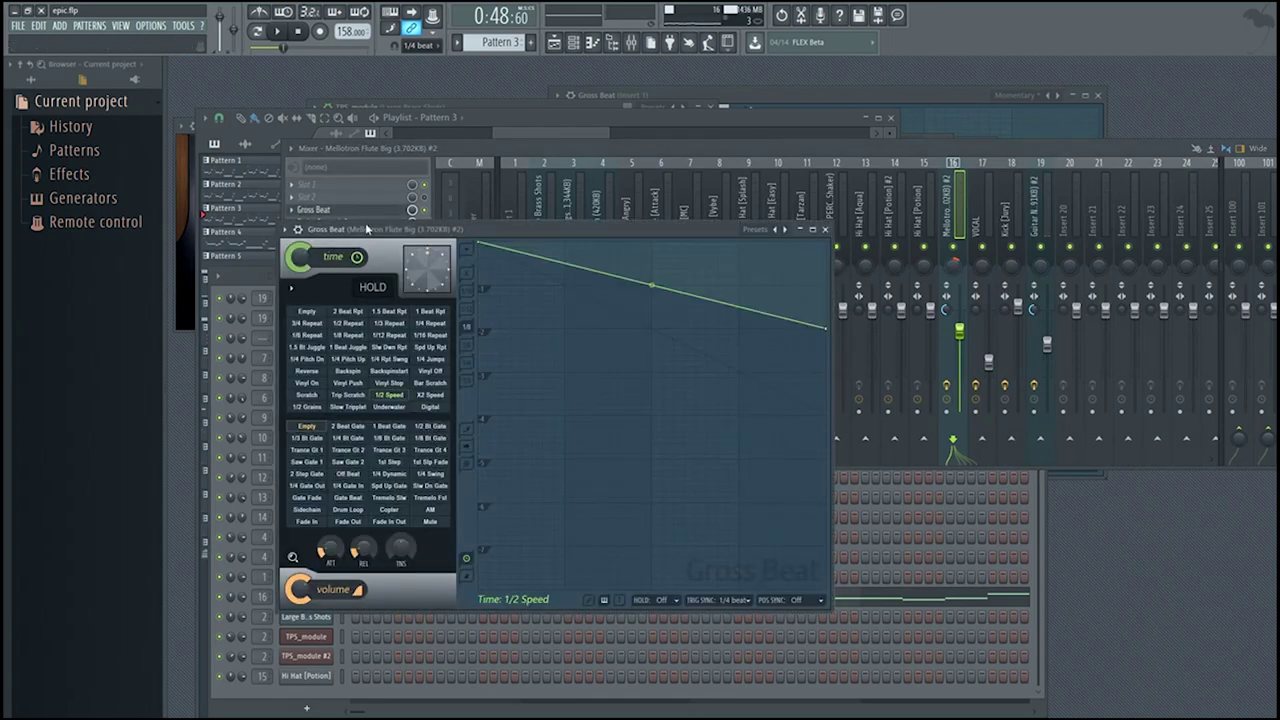
left_click_drag(360, 160, 578, 167)
left_click(376, 249)
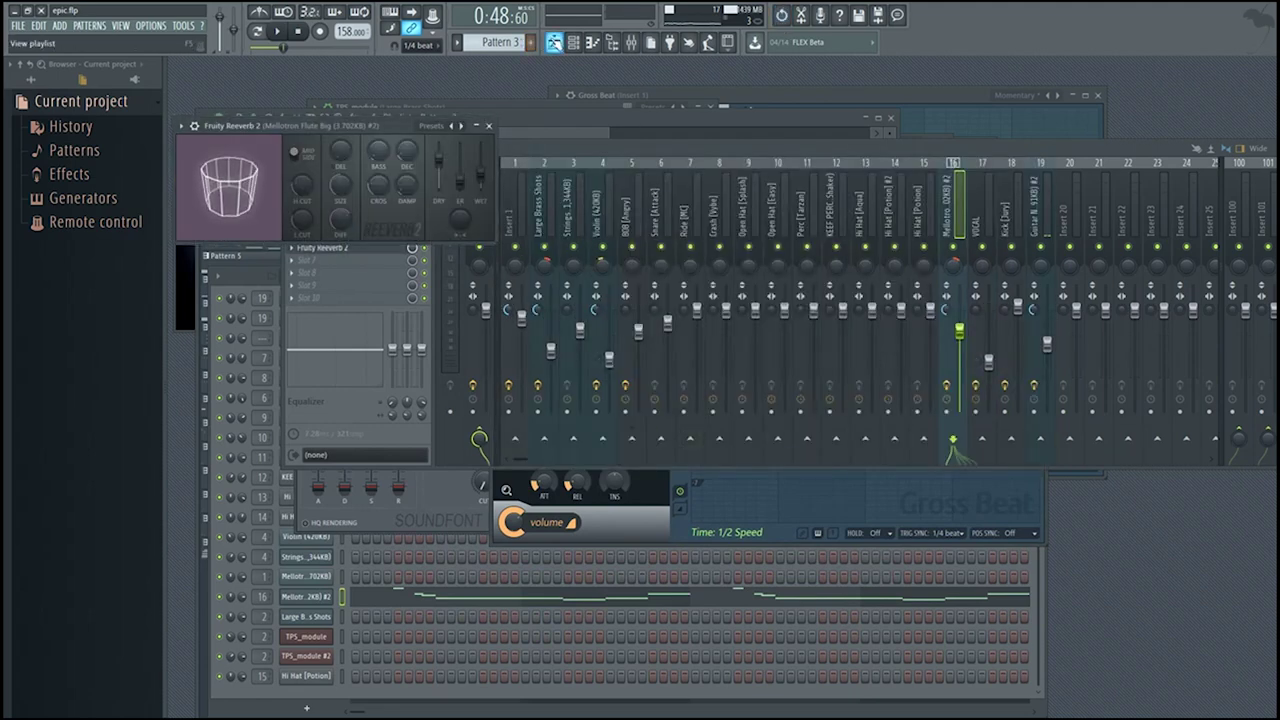
left_click(553, 42)
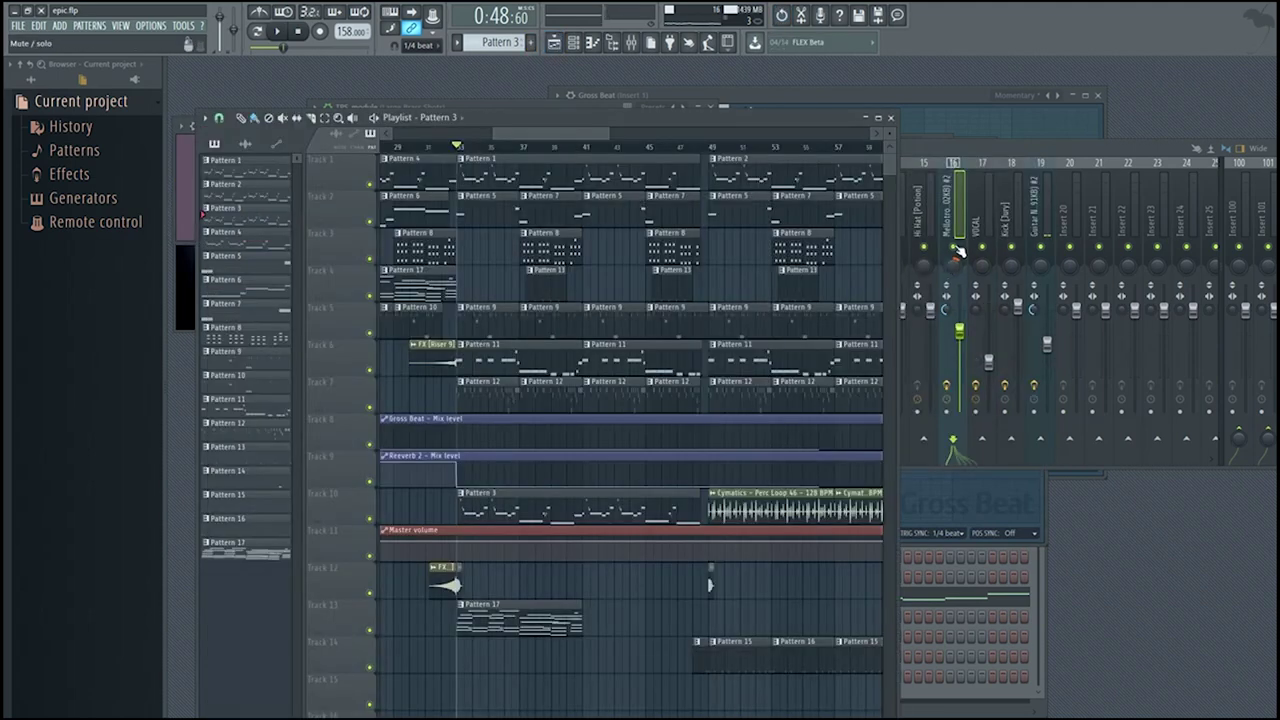
- Play the song from bar 33, delete the Pattern 17 clip on Track 13 and save the project
key("space")
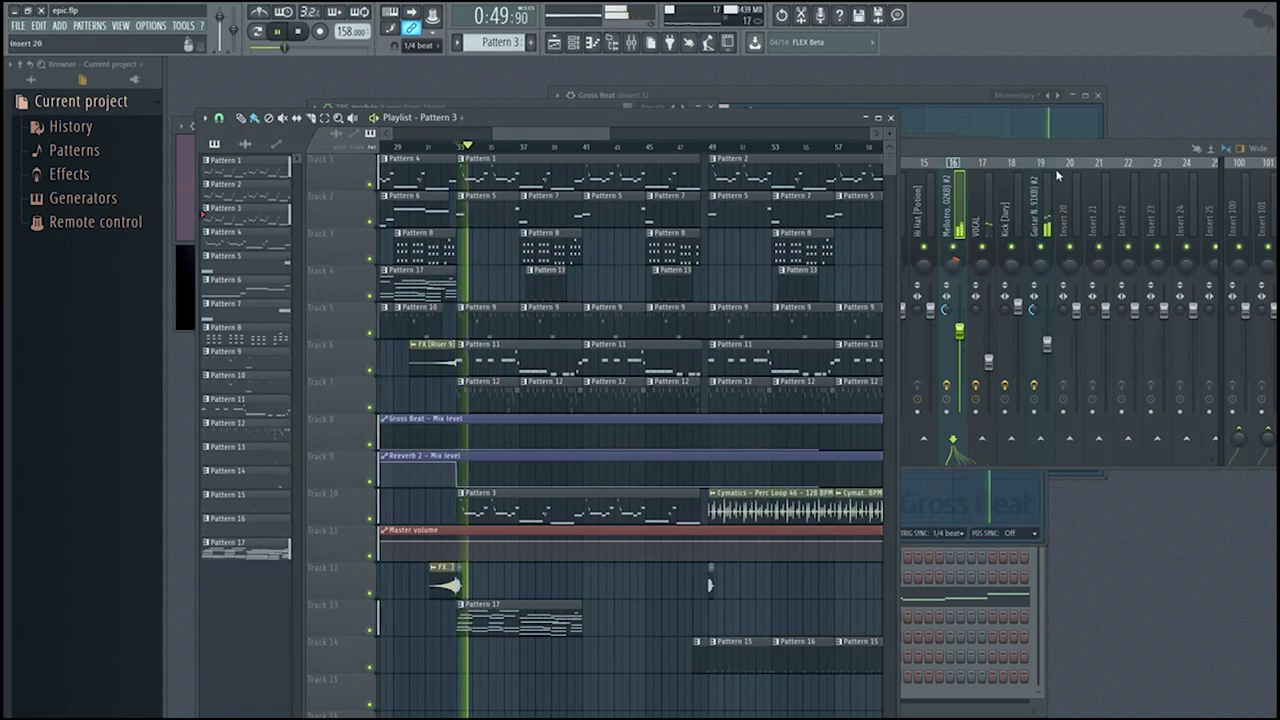
scroll(514, 653, "up", 3)
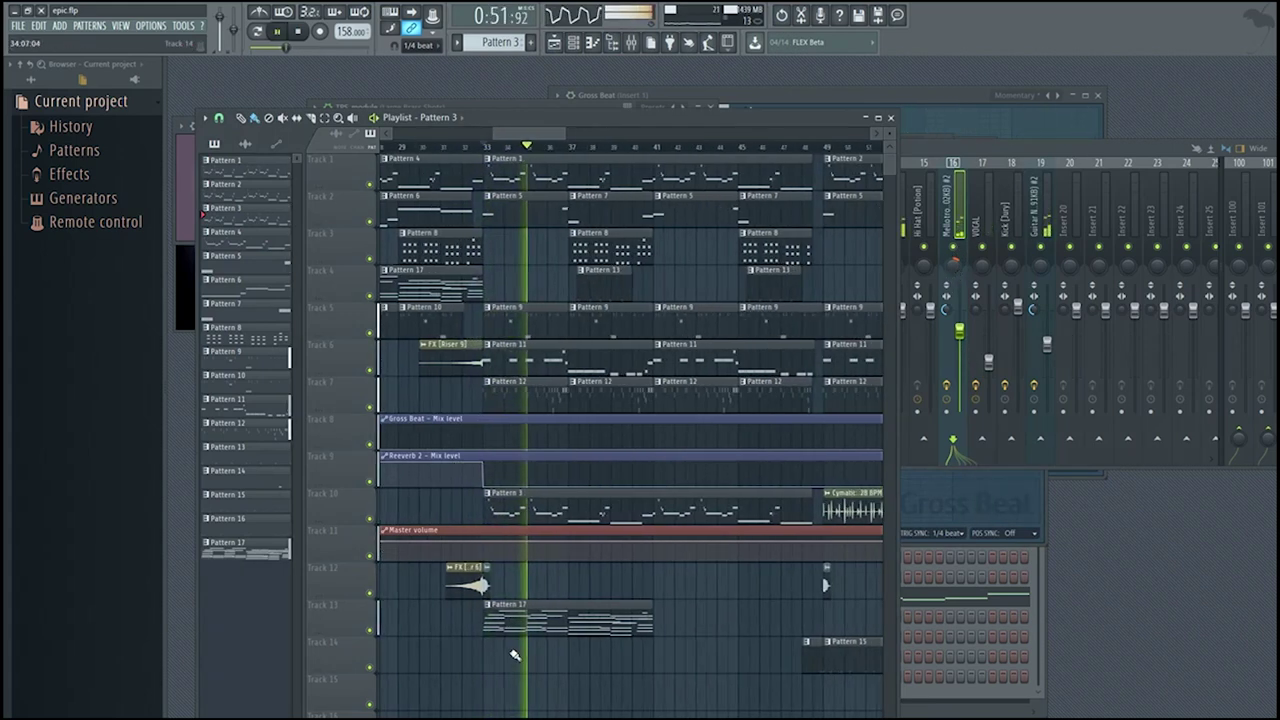
key("space")
right_click(556, 620)
scroll(580, 615, "down", 3)
key("ctrl+s")
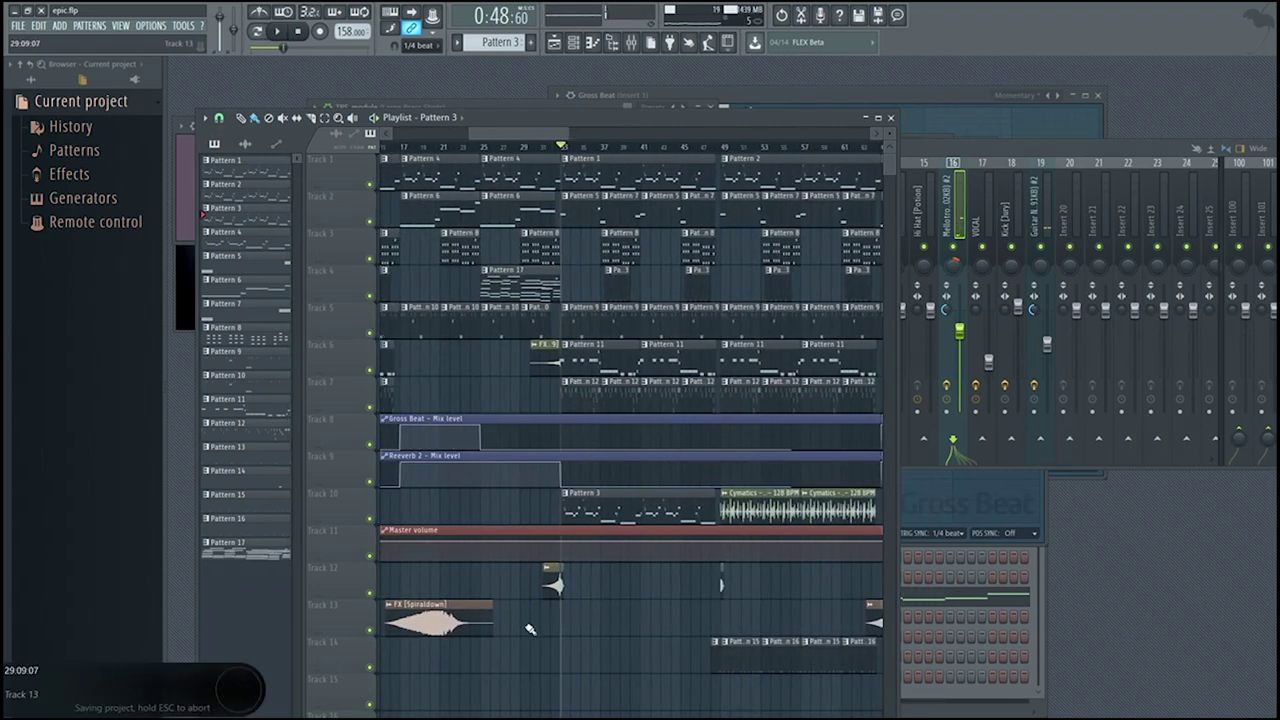
- Place a copy of the bar 25 Pattern 17 clip on Track 4, starting at bar 73
scroll(530, 632, "down", 4)
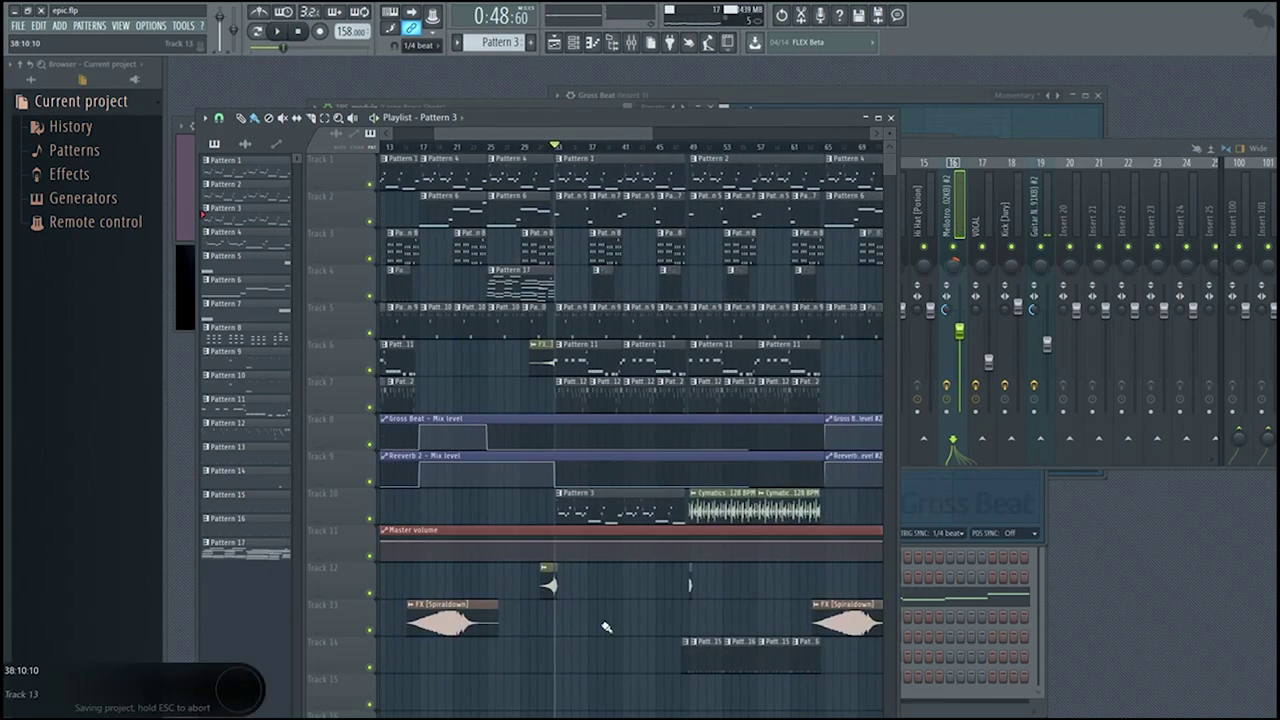
scroll(495, 288, "up", 4)
left_click(485, 288)
scroll(485, 288, "down", 6)
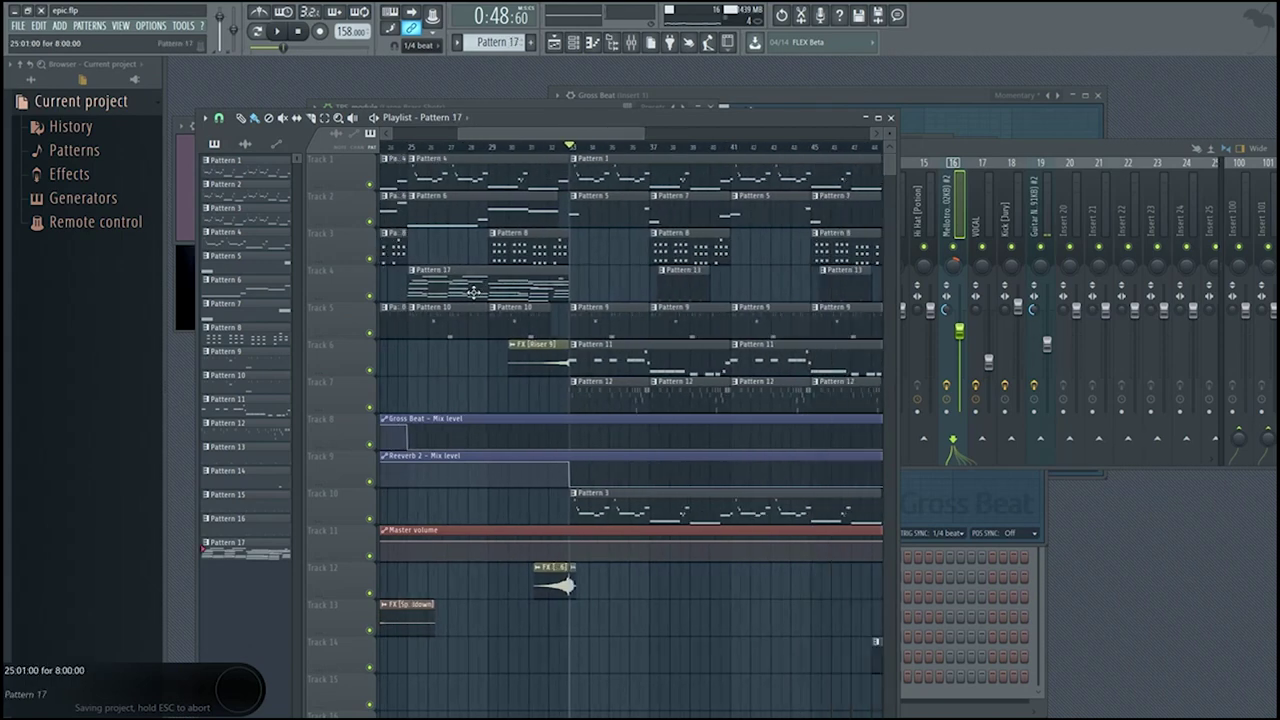
scroll(651, 366, "up", 6)
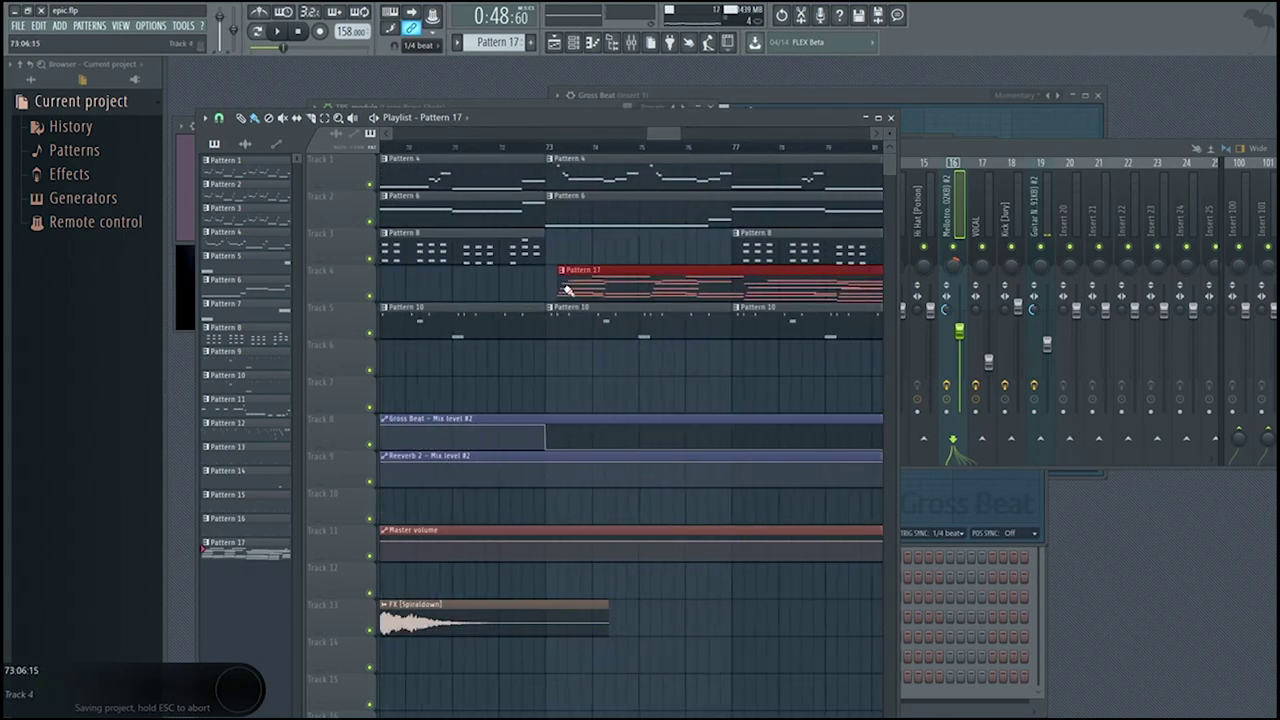
scroll(551, 304, "down", 6)
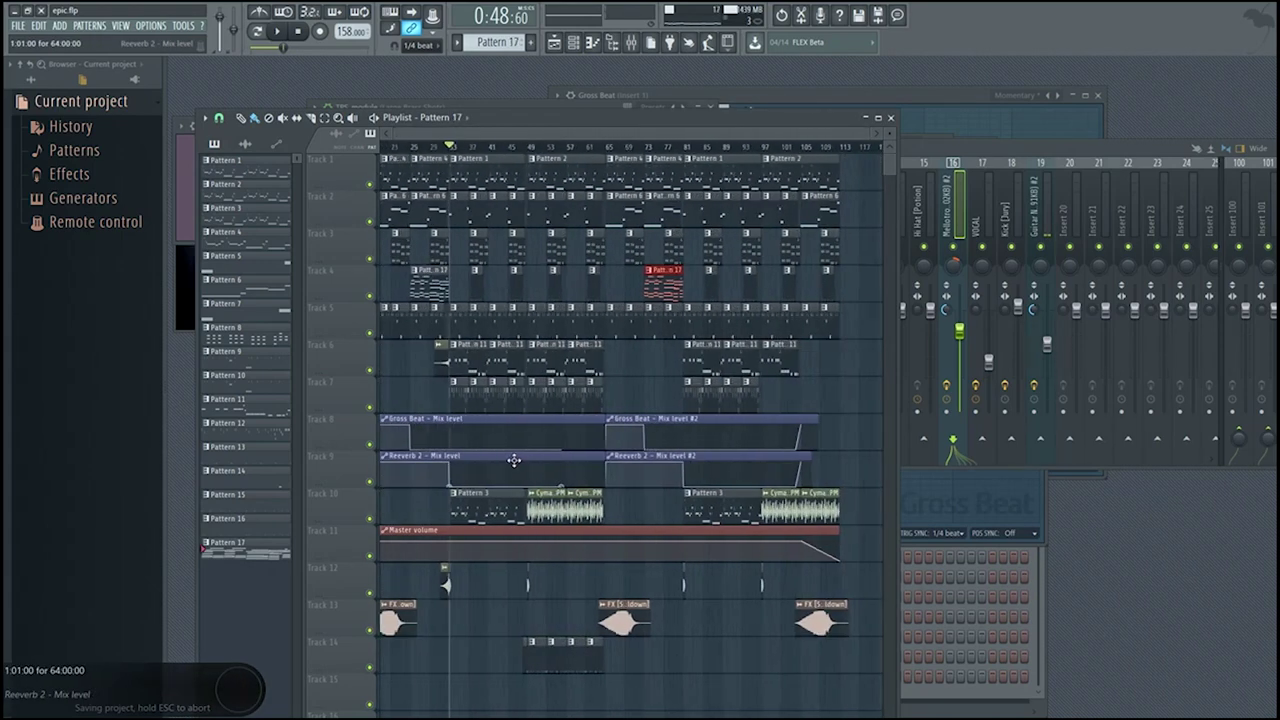
- Set the song's playback position to bar 25, where the first Pattern 17 clip begins
scroll(472, 389, "up", 5)
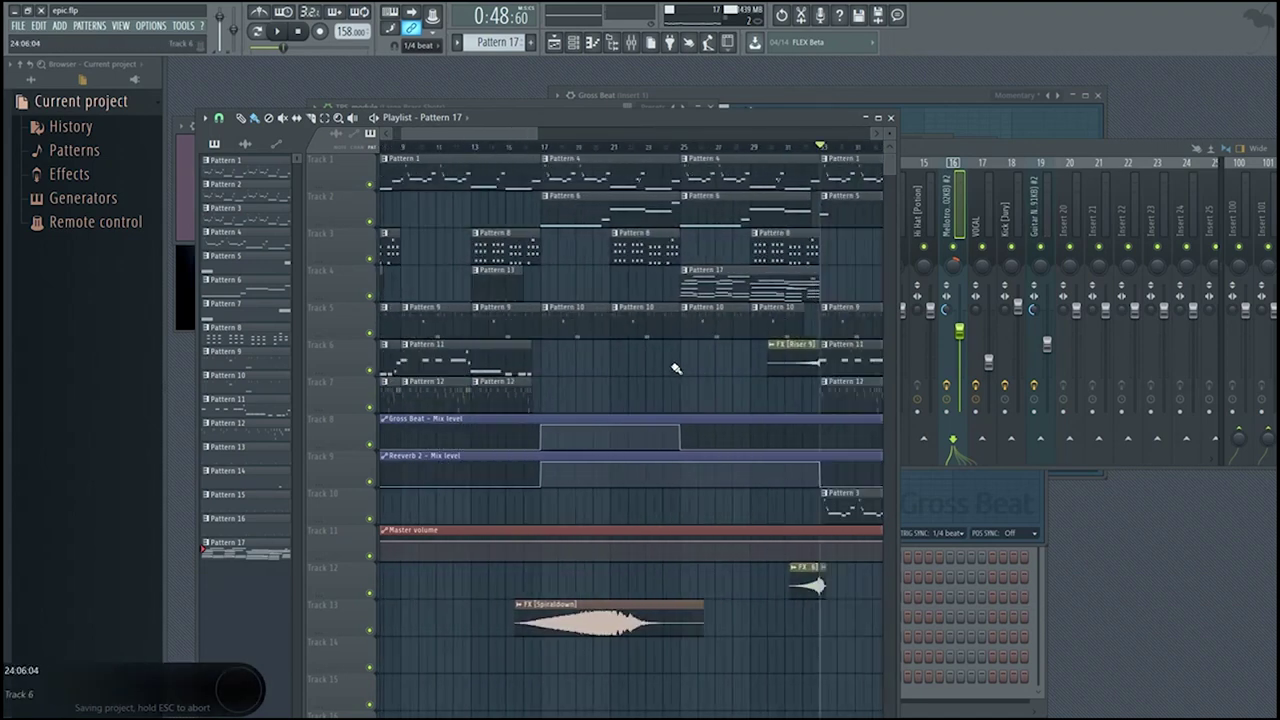
left_click(683, 148)
scroll(603, 360, "down", 3)
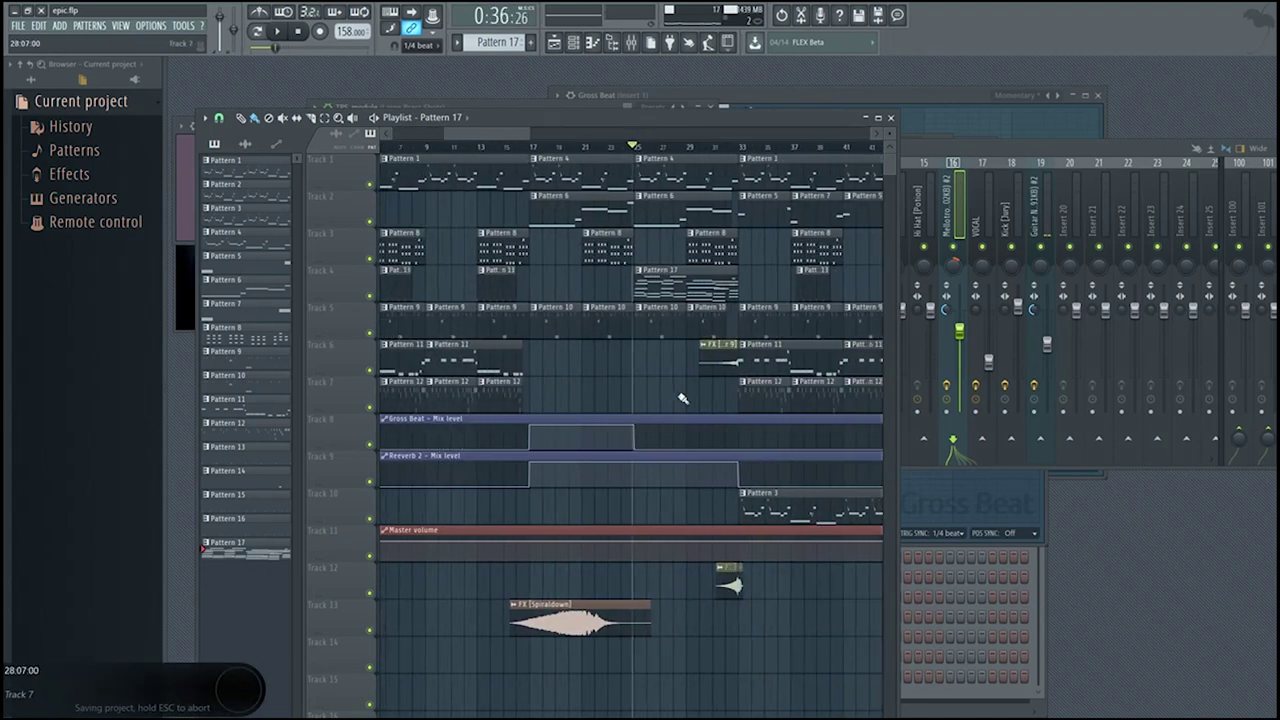
scroll(682, 395, "up", 3)
left_click(581, 148)
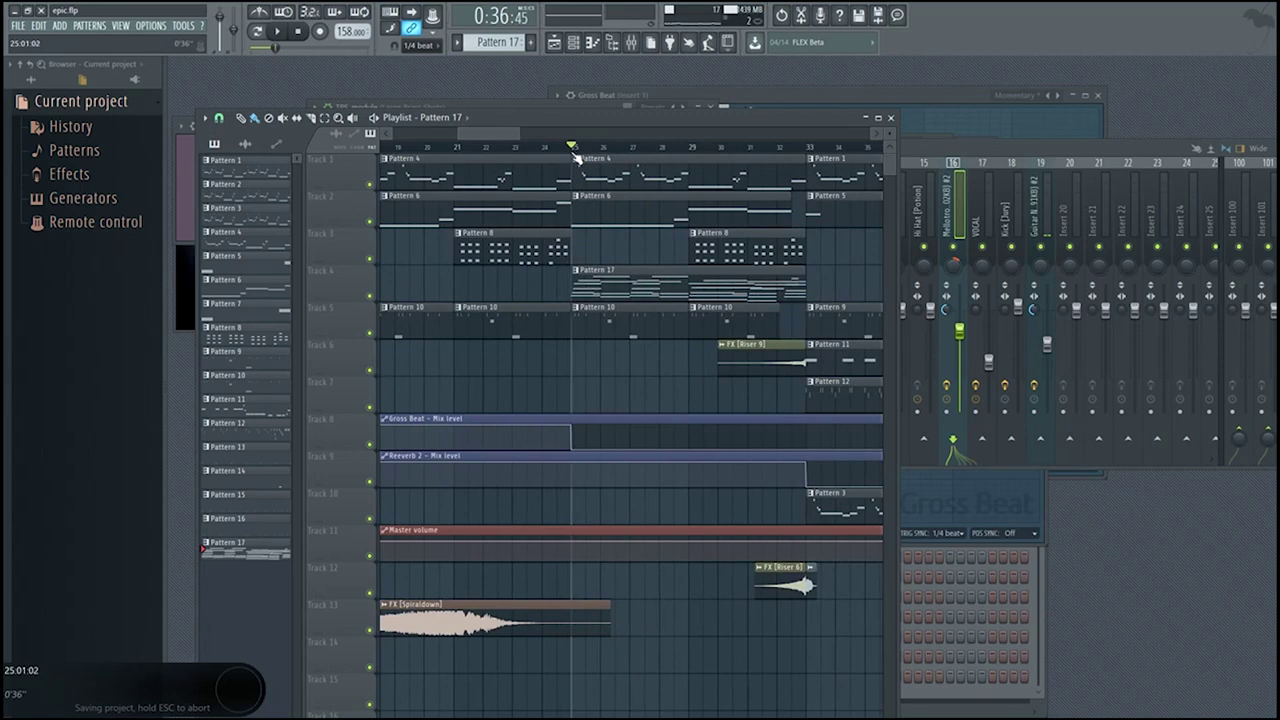
- Add Gross Beat to slot 5 of the Guitar Nylon insert 19 with the WishWash 2 time effect and play the insert soloed
left_click(1046, 290)
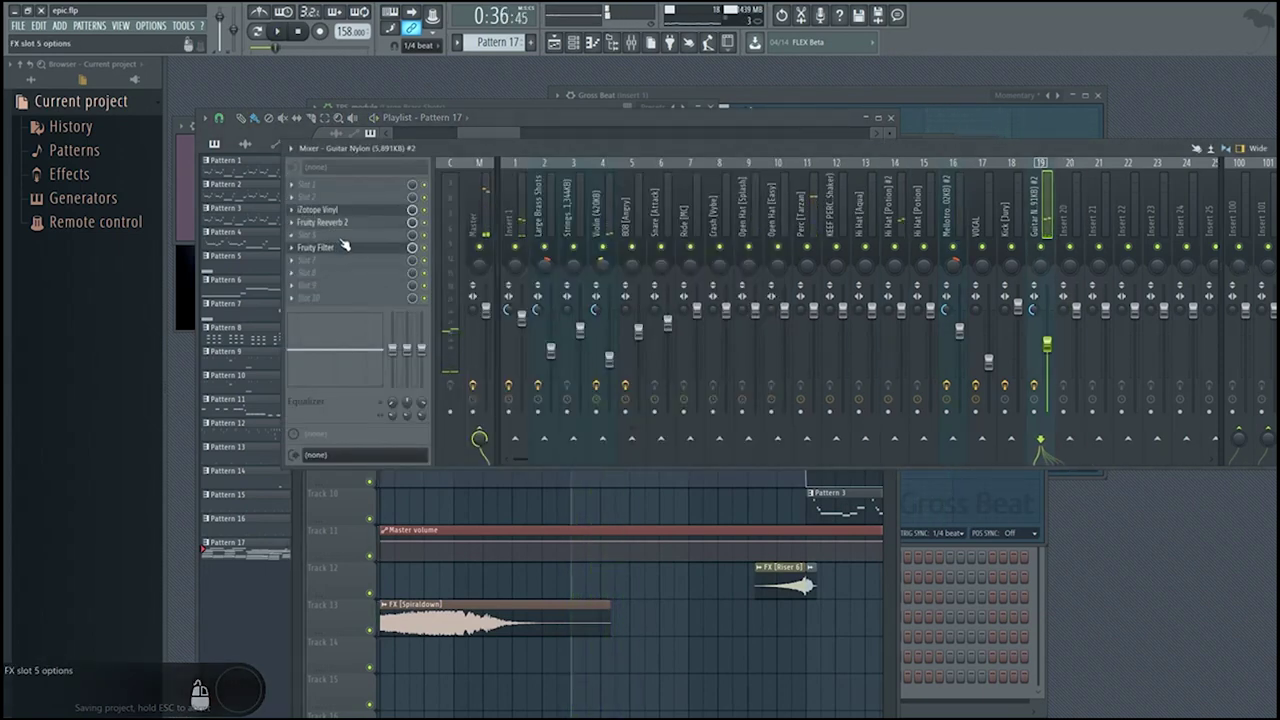
left_click(343, 247)
left_click(513, 697)
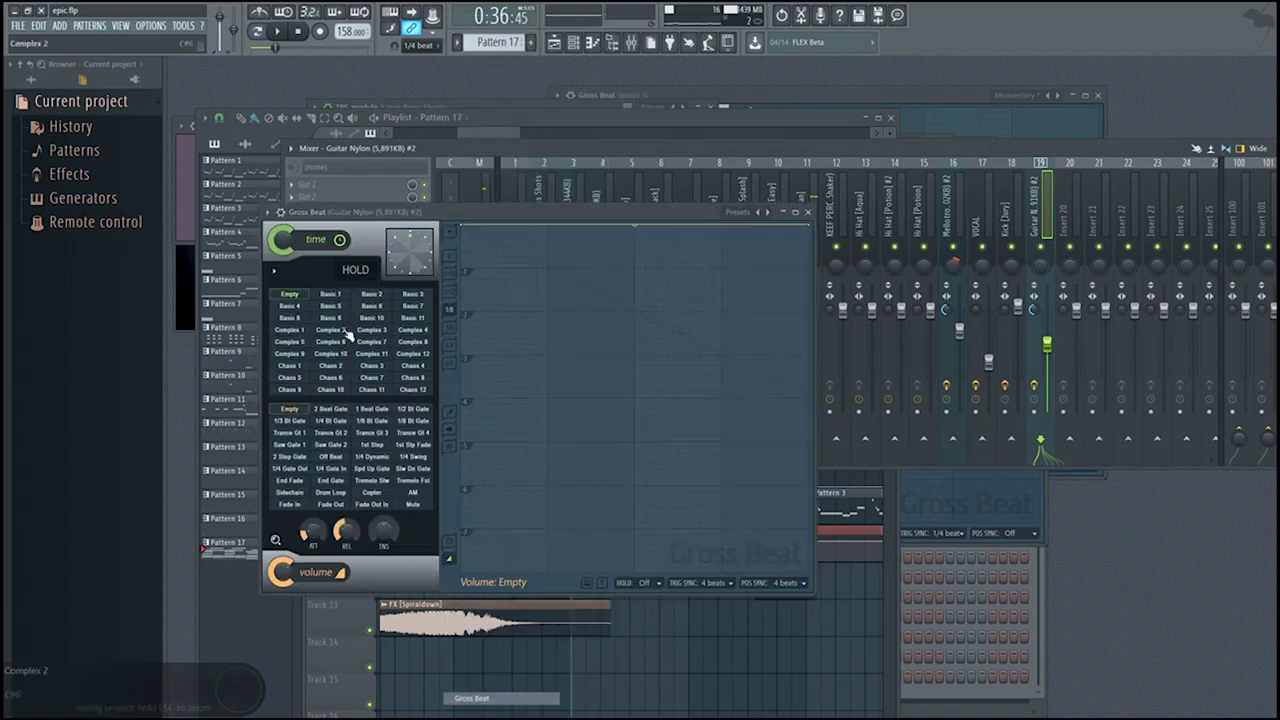
left_click(268, 212)
mouse_move(300, 251)
left_click(440, 264)
left_click(426, 308)
left_click(1150, 255)
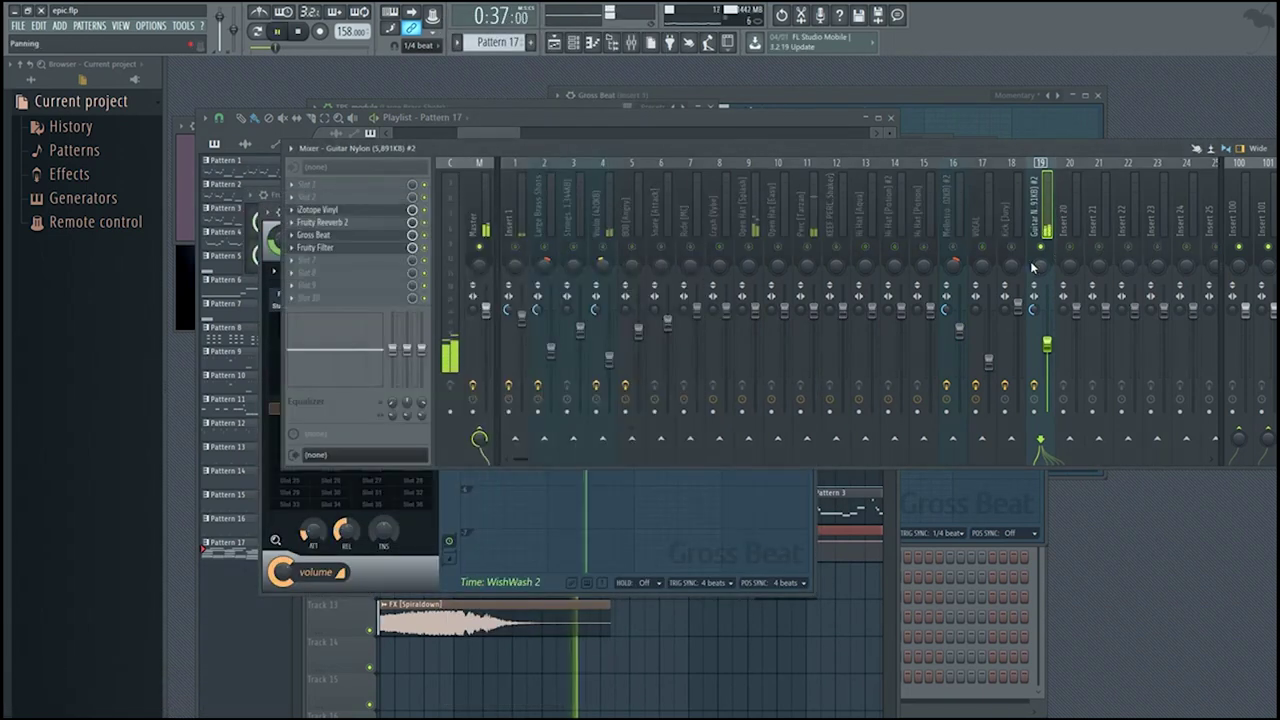
- Raise the level of insert 19 slightly, unsolo it and save the project
left_click_drag(1047, 345, 1047, 336)
key("space")
right_click(1042, 248)
key("ctrl+s")
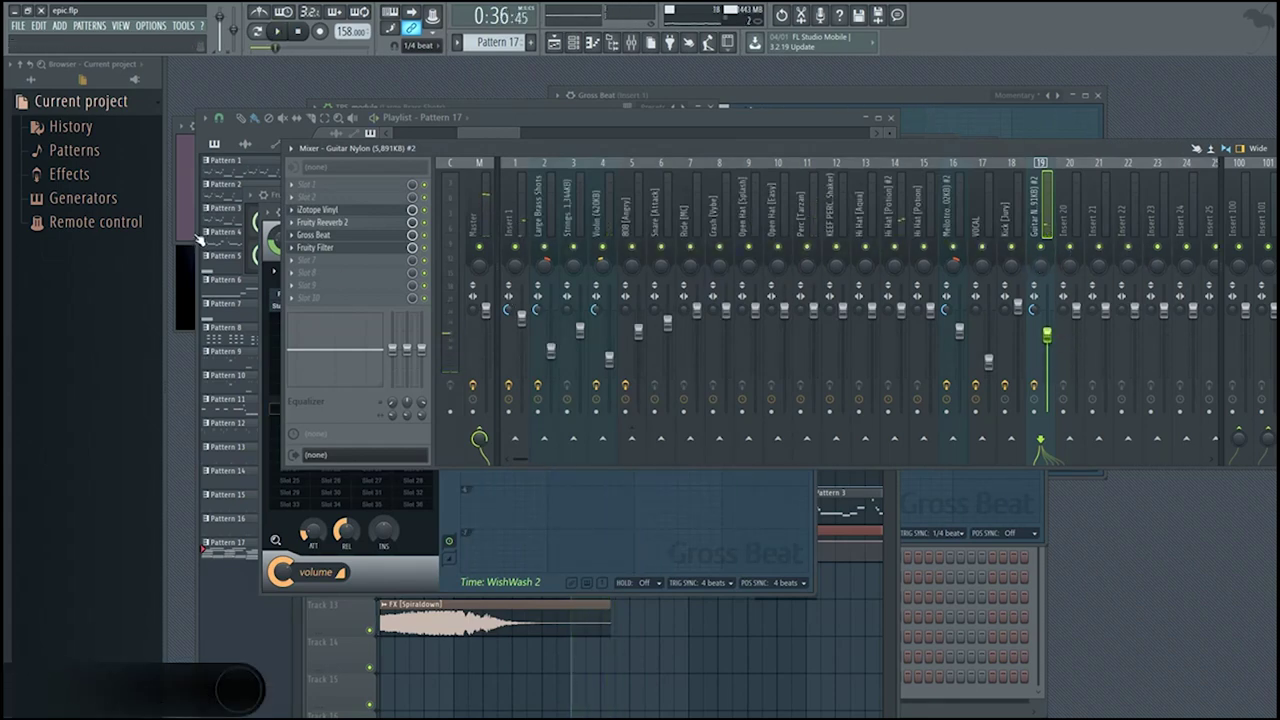
- Raise the Fruity Filter resonance slightly on insert 19 while playing the song from bar 25
left_click(317, 210)
left_click(375, 249)
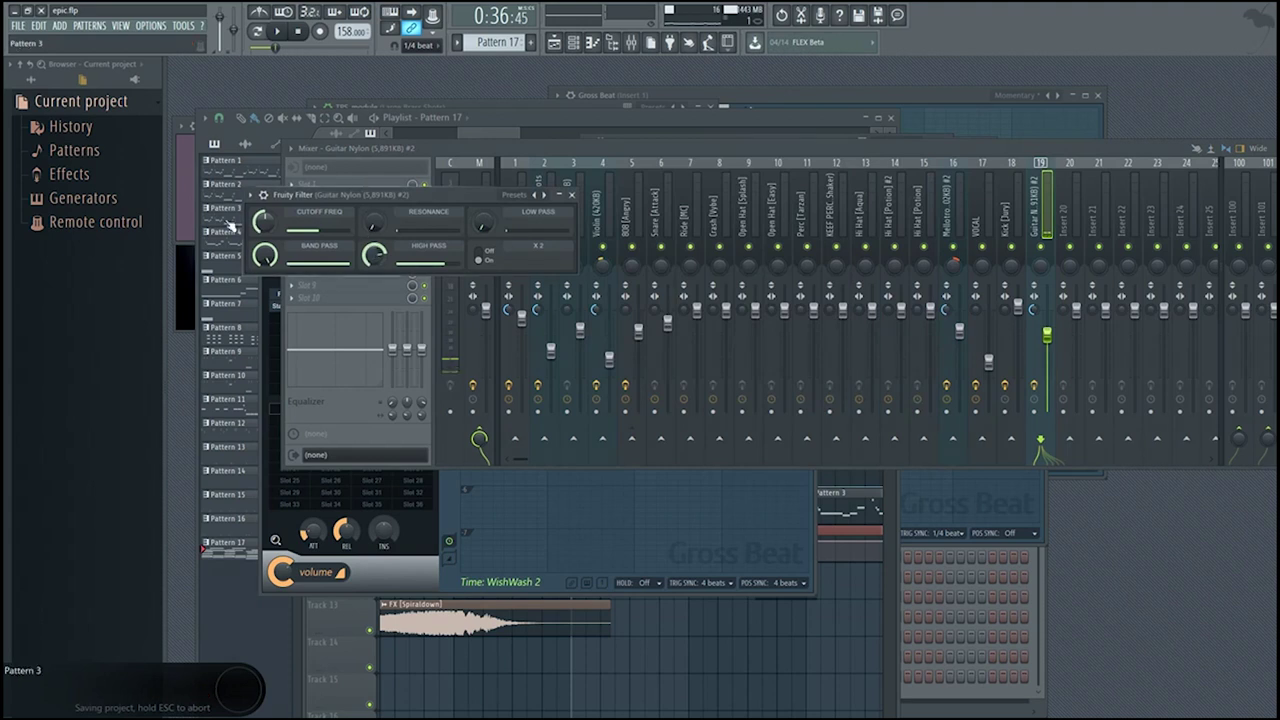
key("space")
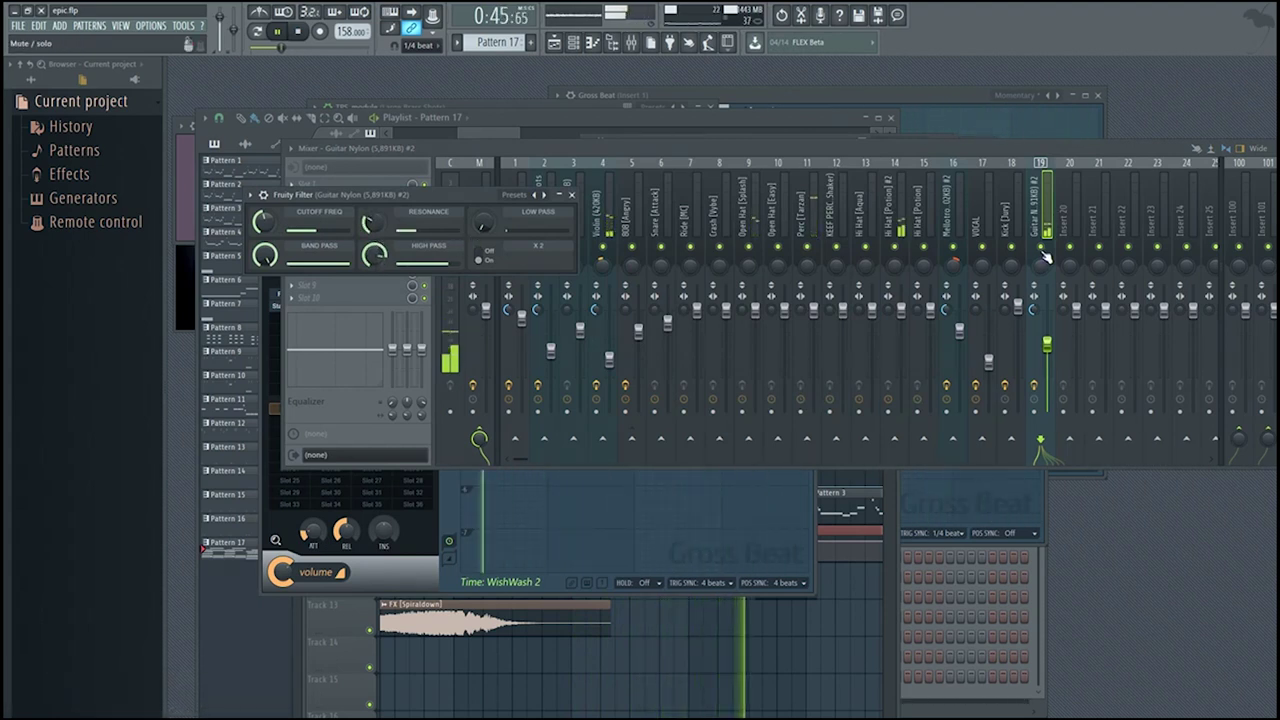
- Trim the end of the first Pattern 17 clip on Track 4 to just past bar 32 and save the project
left_click(555, 44)
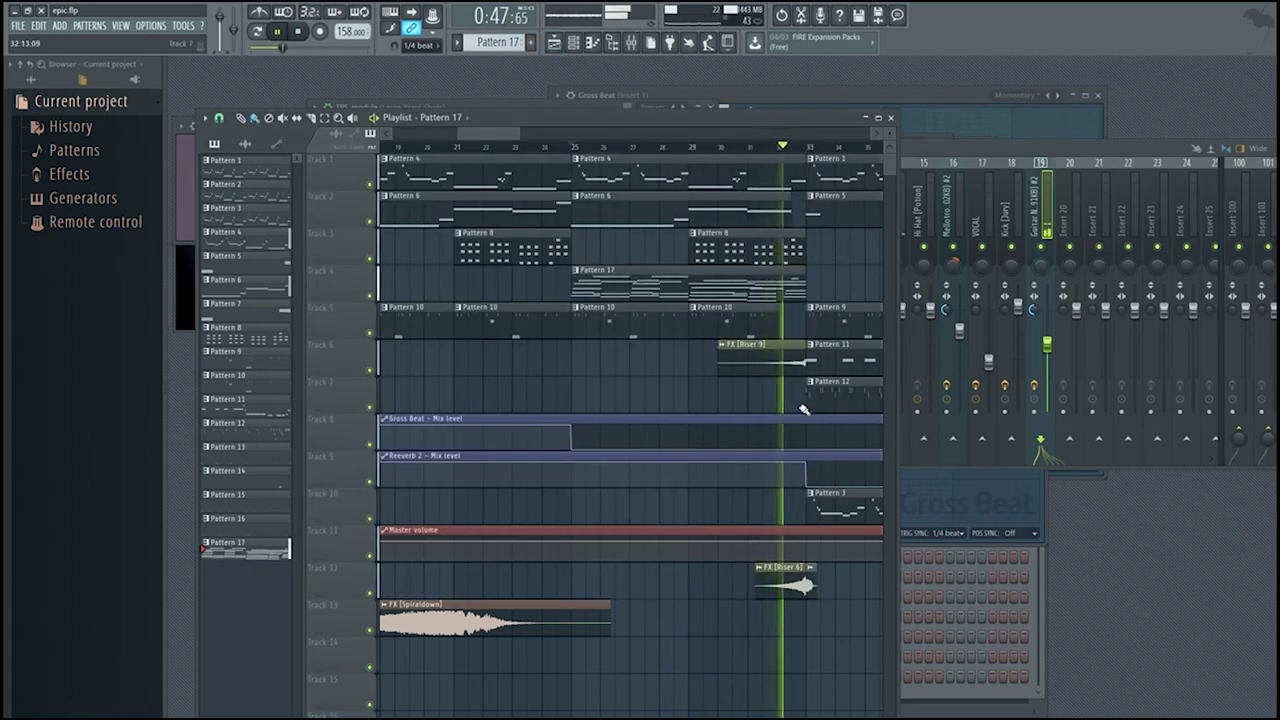
key("space")
key("ctrl+s")
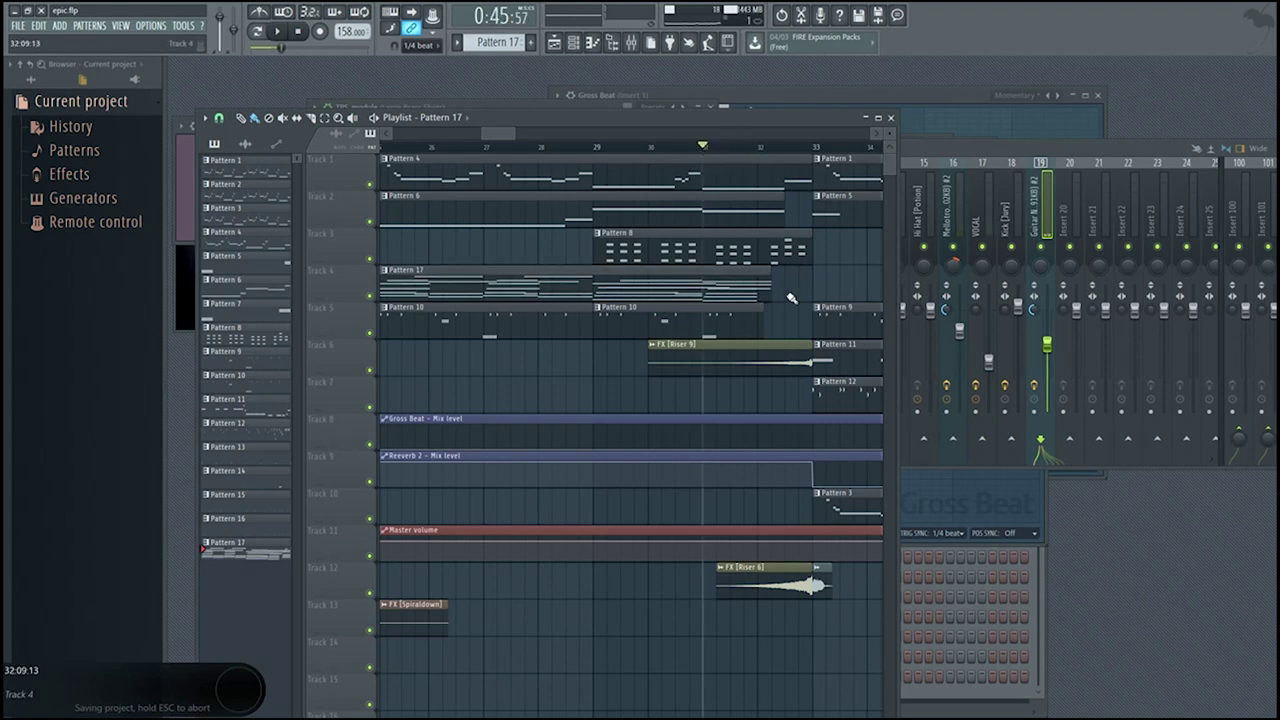
- Play the song through the transition into bar 33 to hear the shortened Pattern 17 clip
key("space")
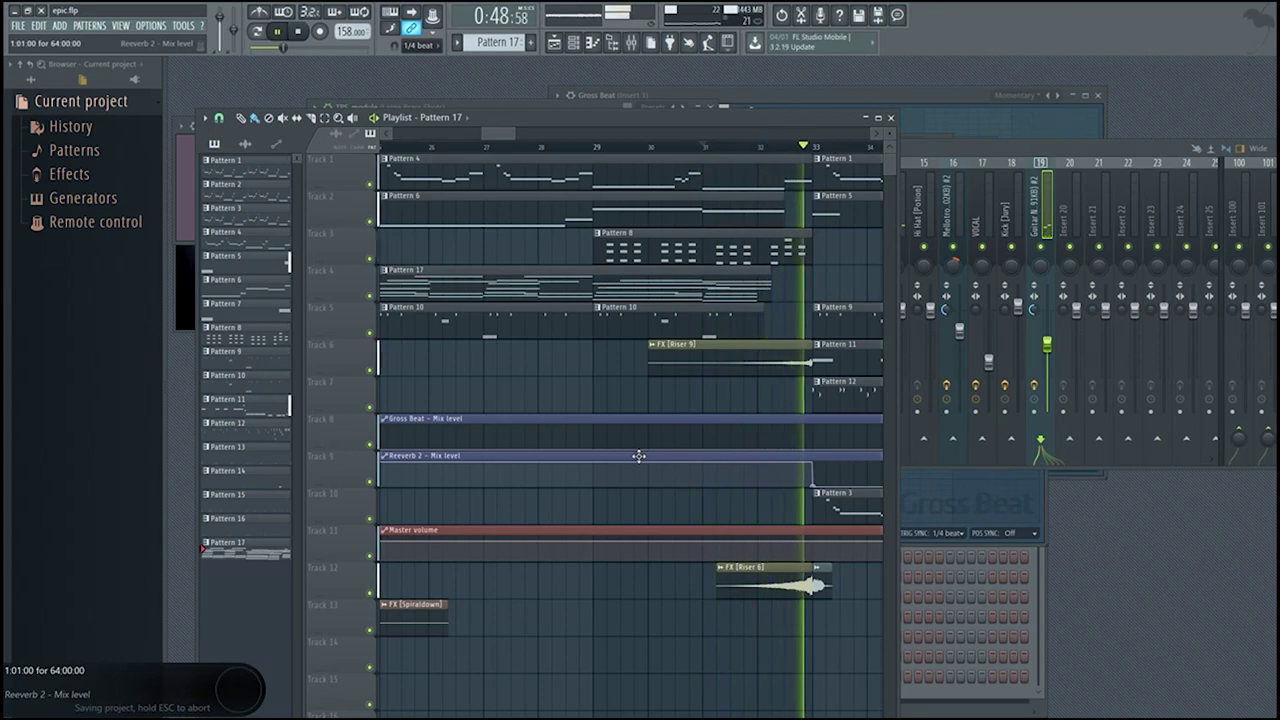
scroll(490, 595, "down", 10)
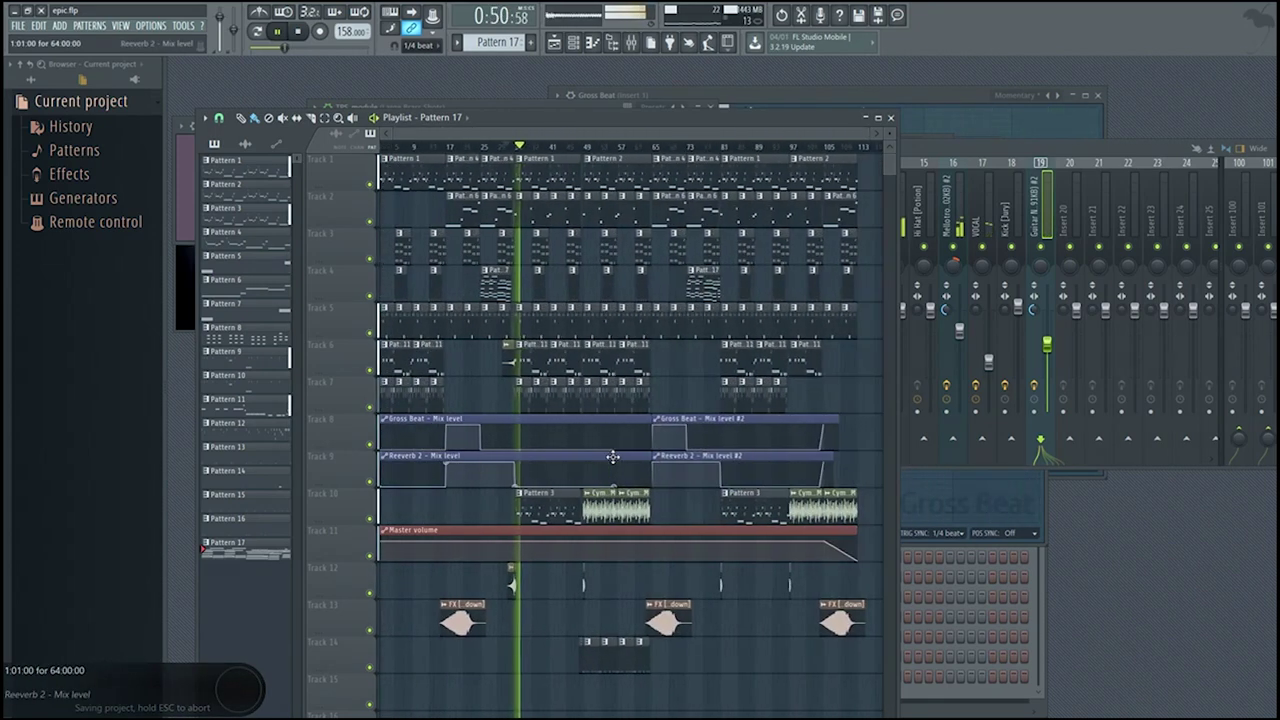
scroll(490, 595, "up", 6)
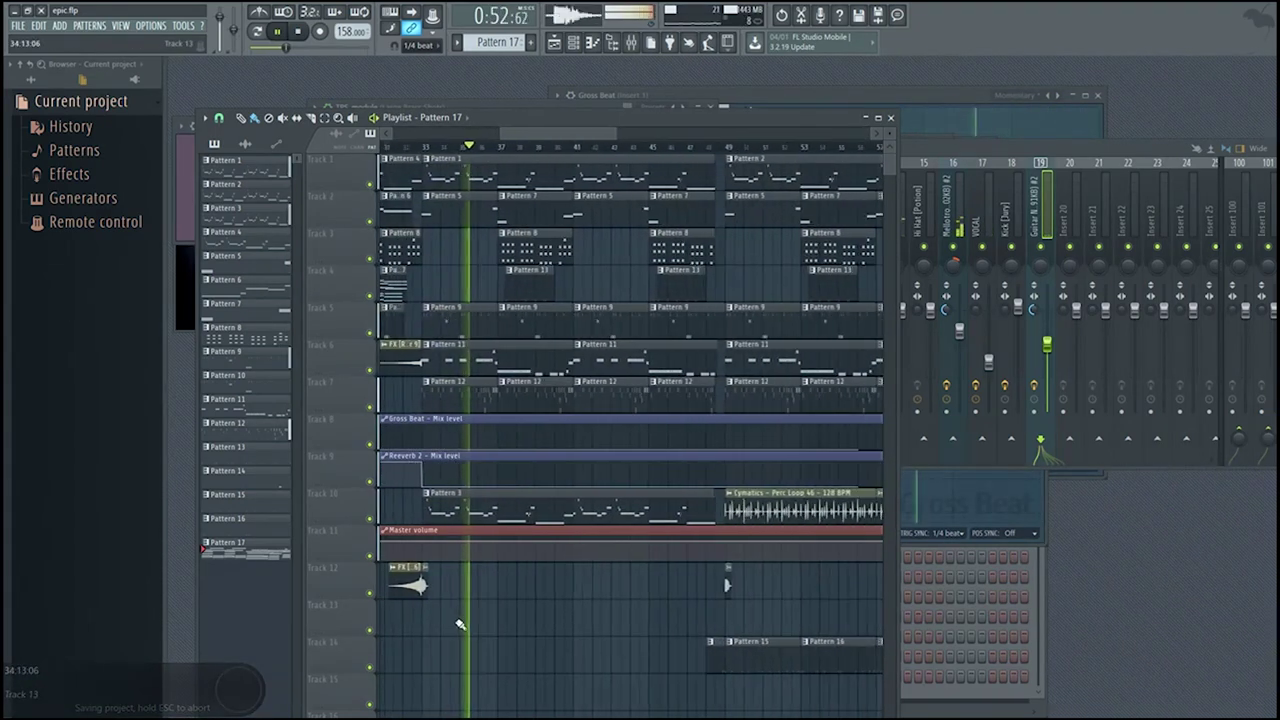
scroll(523, 271, "up", 3)
key("space")
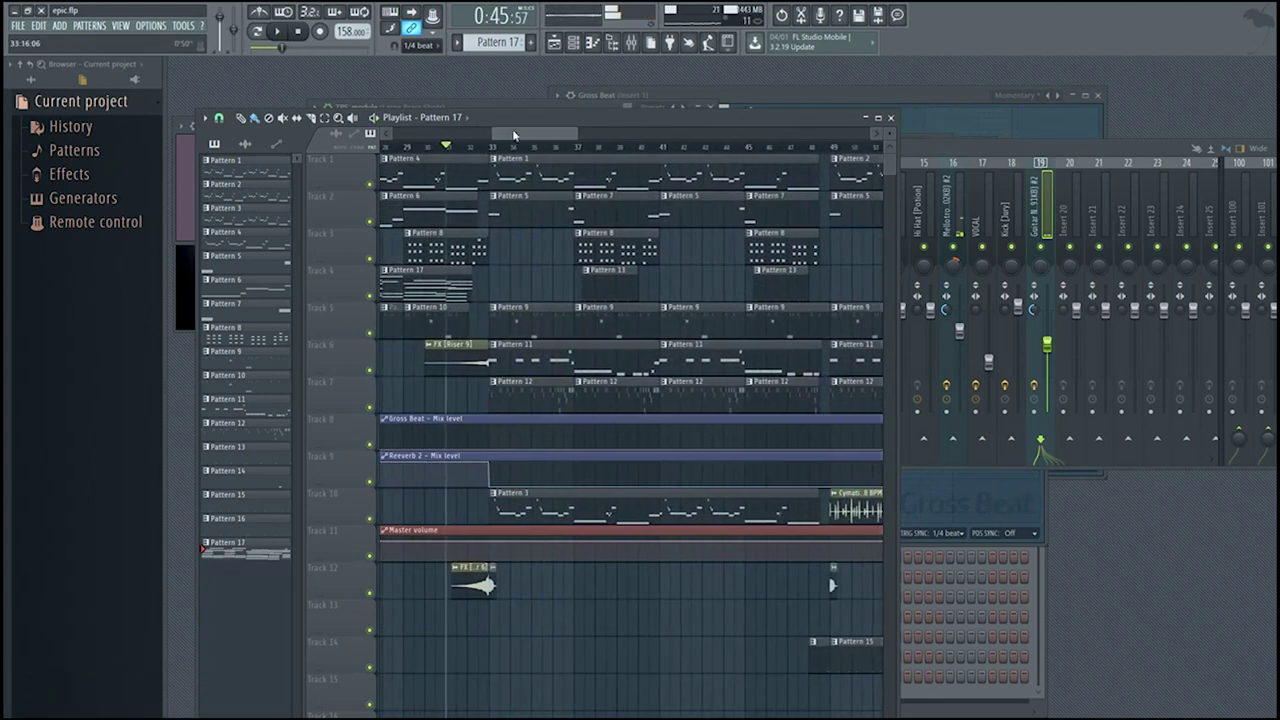
- Inspect the channel settings of the FX Riser 9 and FX Riser 6 samples before bar 33
scroll(457, 345, "up", 3)
double_click(470, 352)
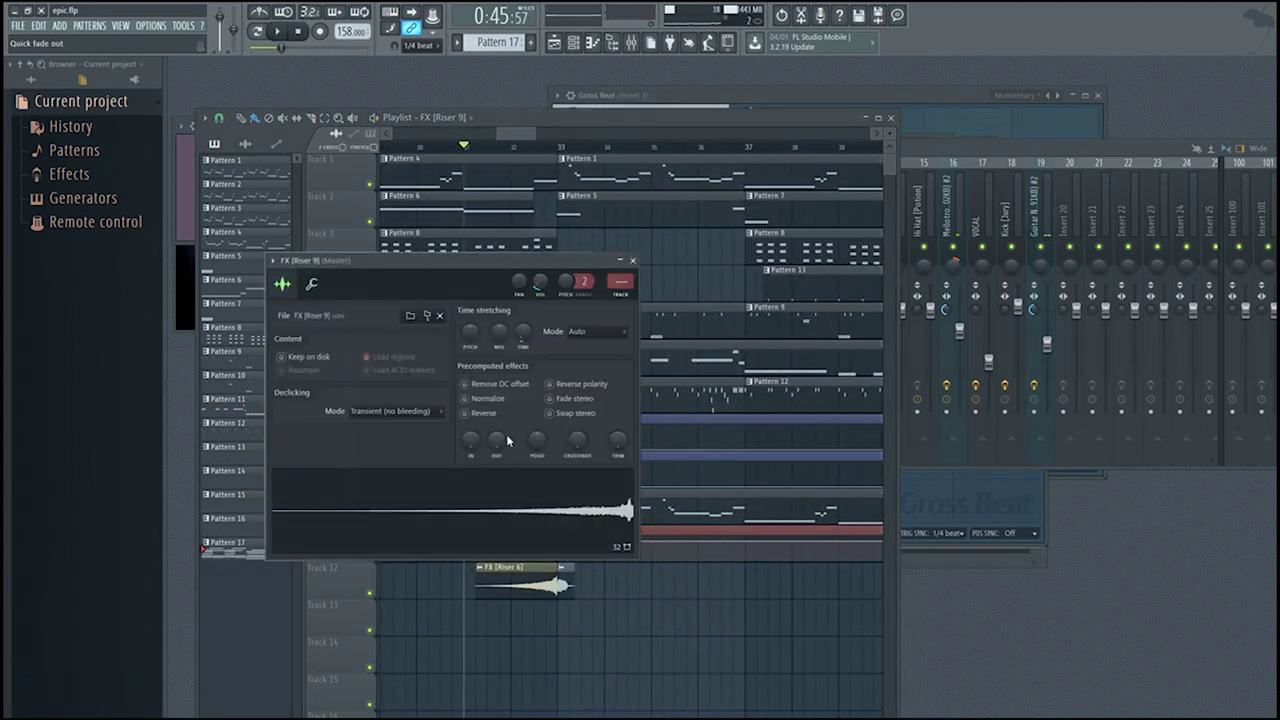
double_click(507, 597)
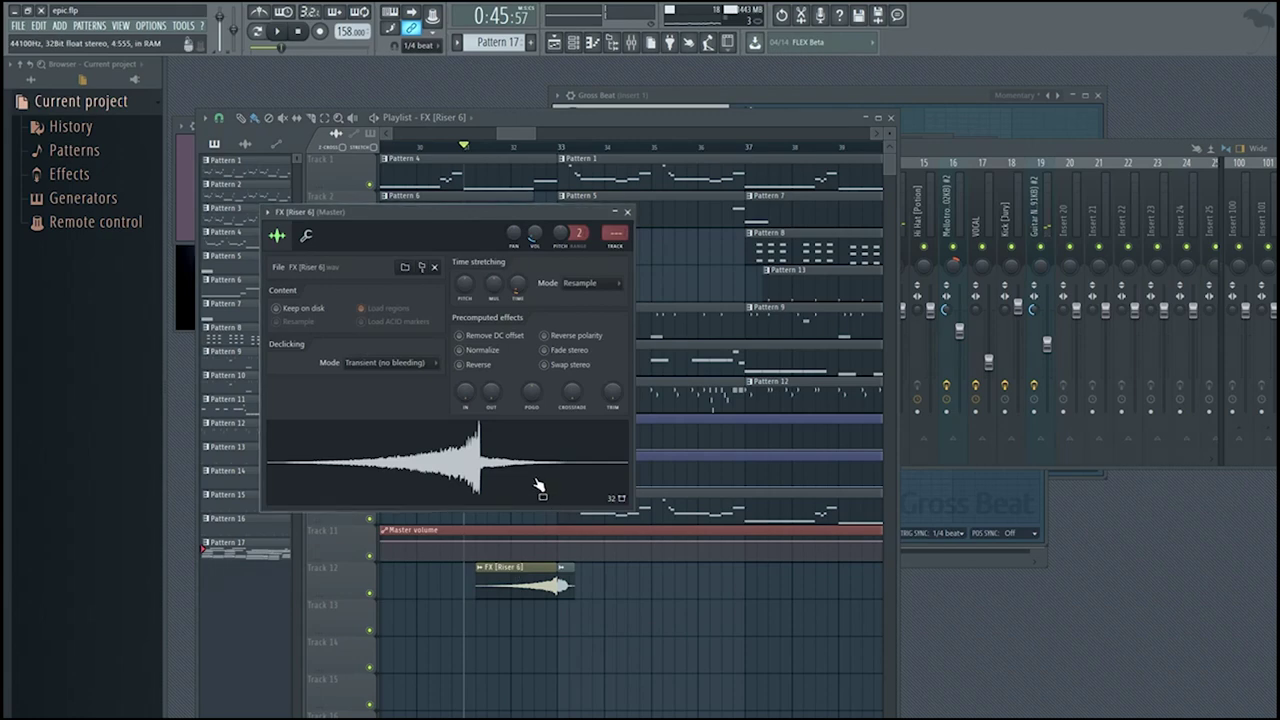
key("Escape")
- Examine the playlist arrangement around bar 49 and set the playback position to bar 49
scroll(534, 386, "down", 5)
left_click(299, 32)
scroll(523, 509, "down", 4)
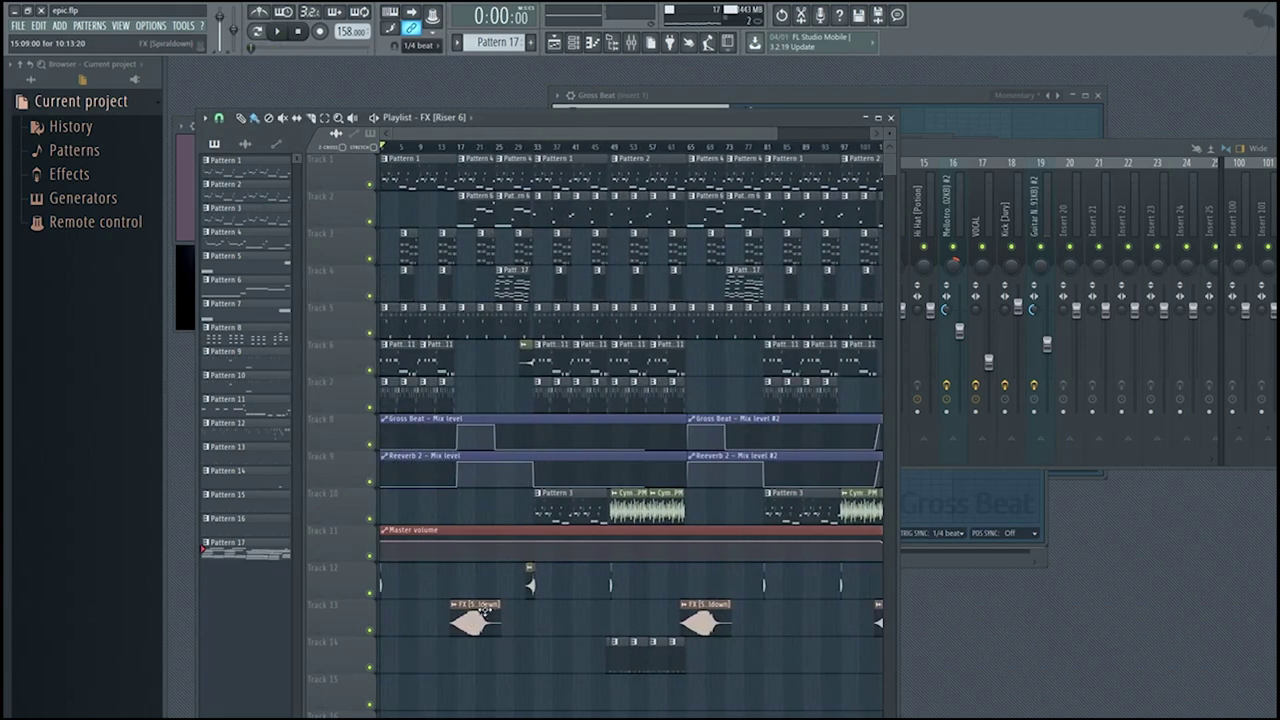
scroll(700, 623, "up", 8)
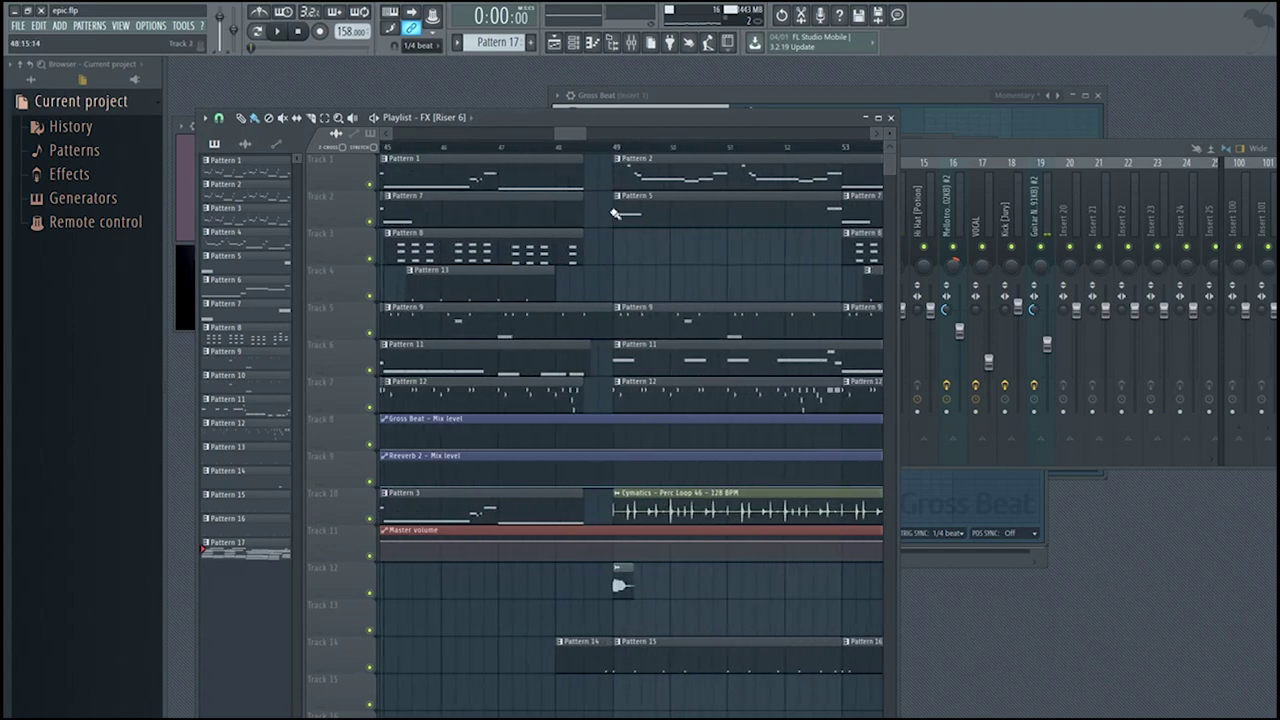
scroll(504, 287, "down", 8)
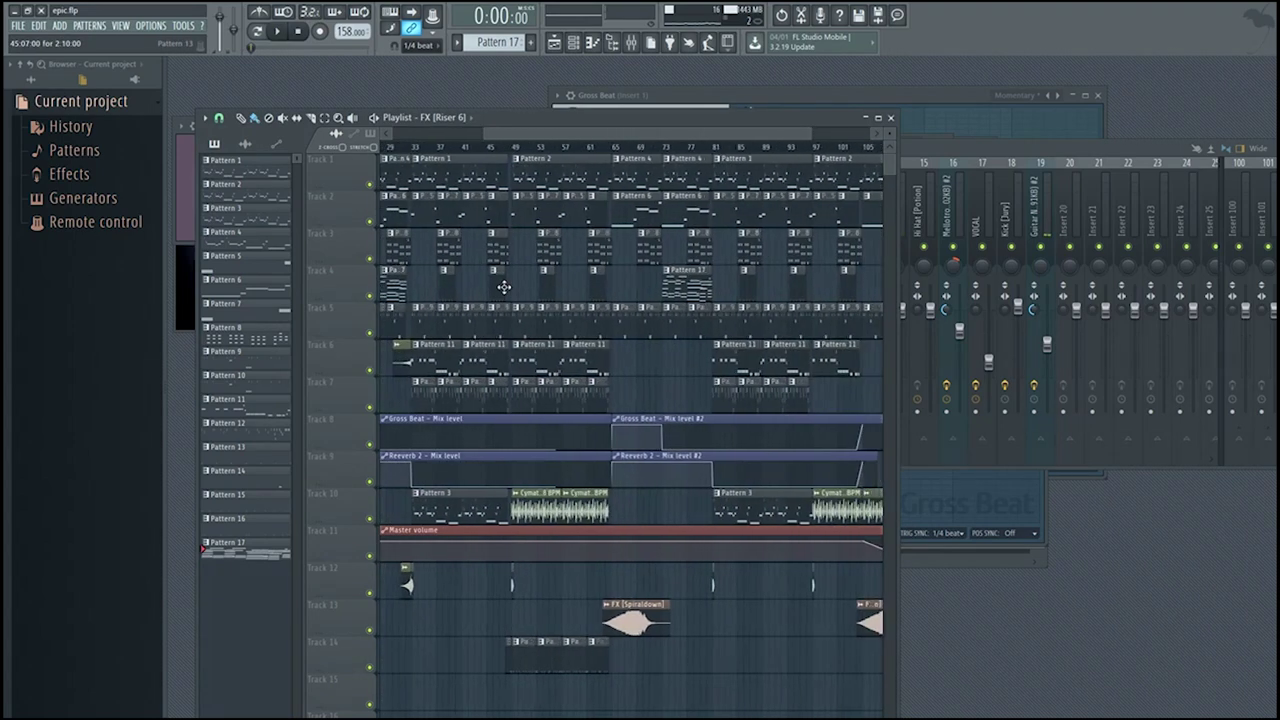
scroll(504, 287, "up", 6)
left_click(541, 147)
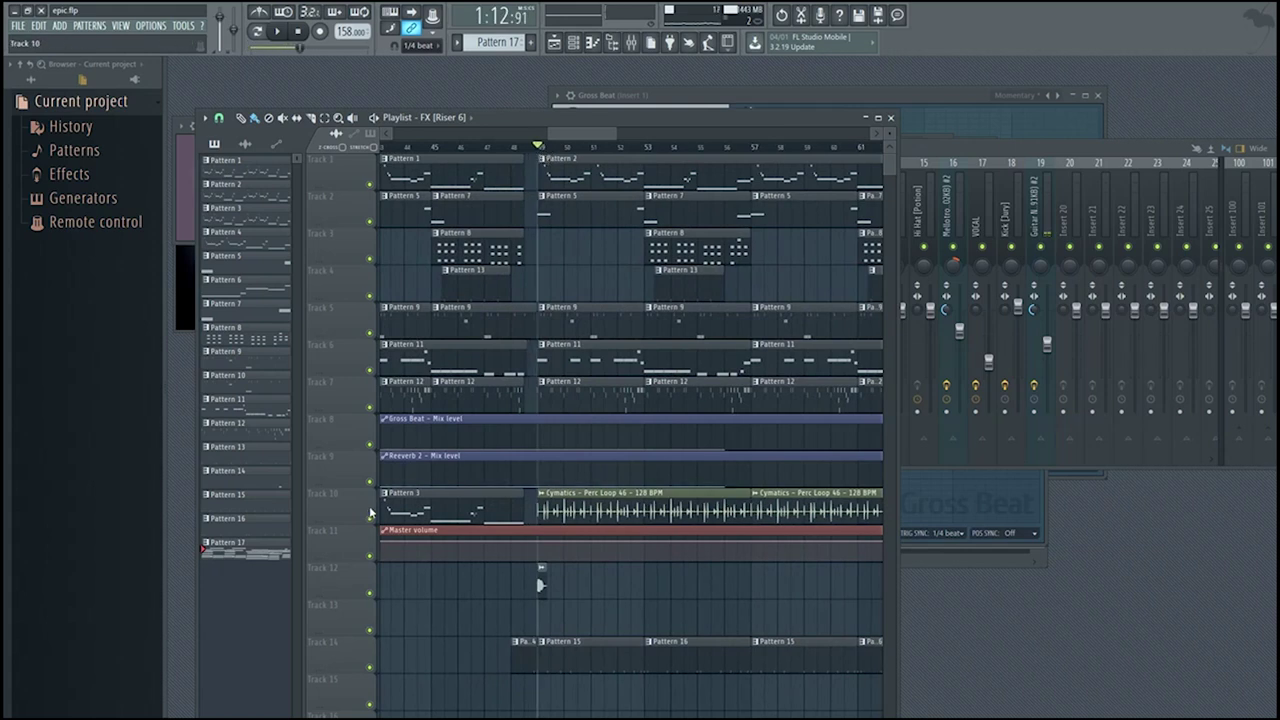
- Play Track 10's Cymatics Perc Loop 46 clip soloed from bar 49, unsolo the track and save the project
right_click(370, 518)
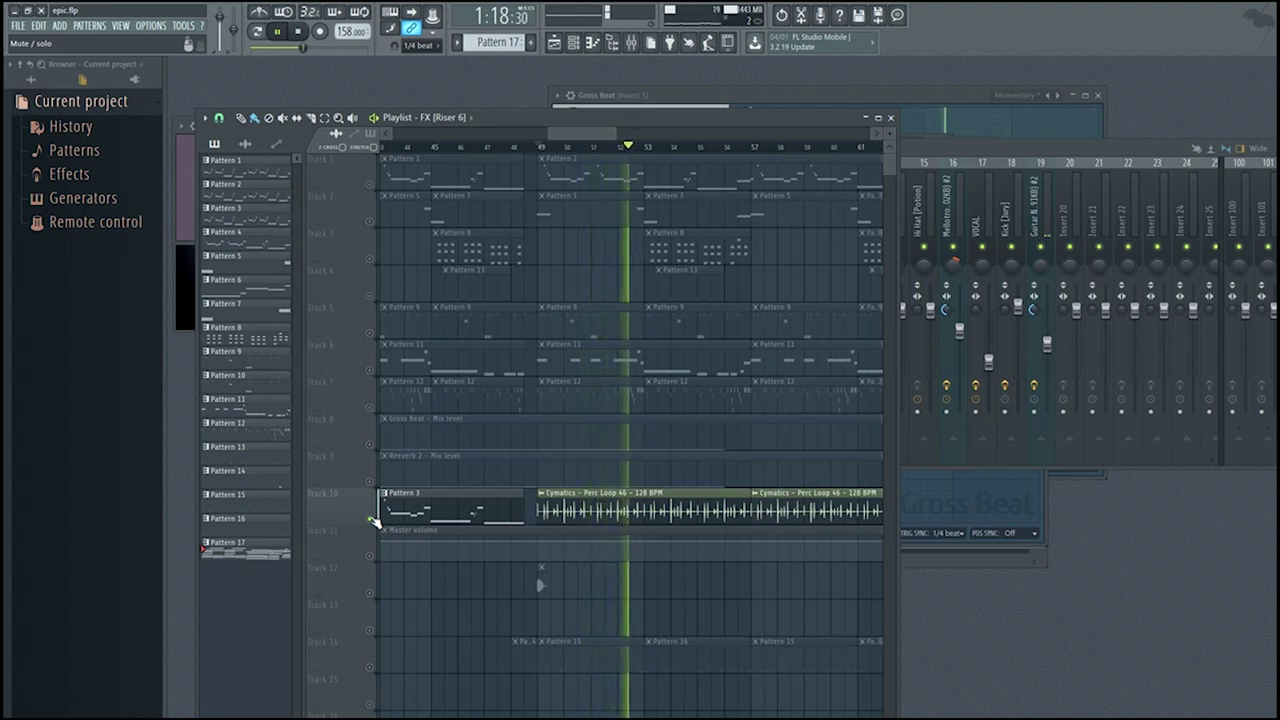
key("space")
right_click(372, 520)
key("ctrl+s")
- Play the song from bar 48 and solo the Kick [Jury] mixer insert 18
scroll(570, 148, "up", 3)
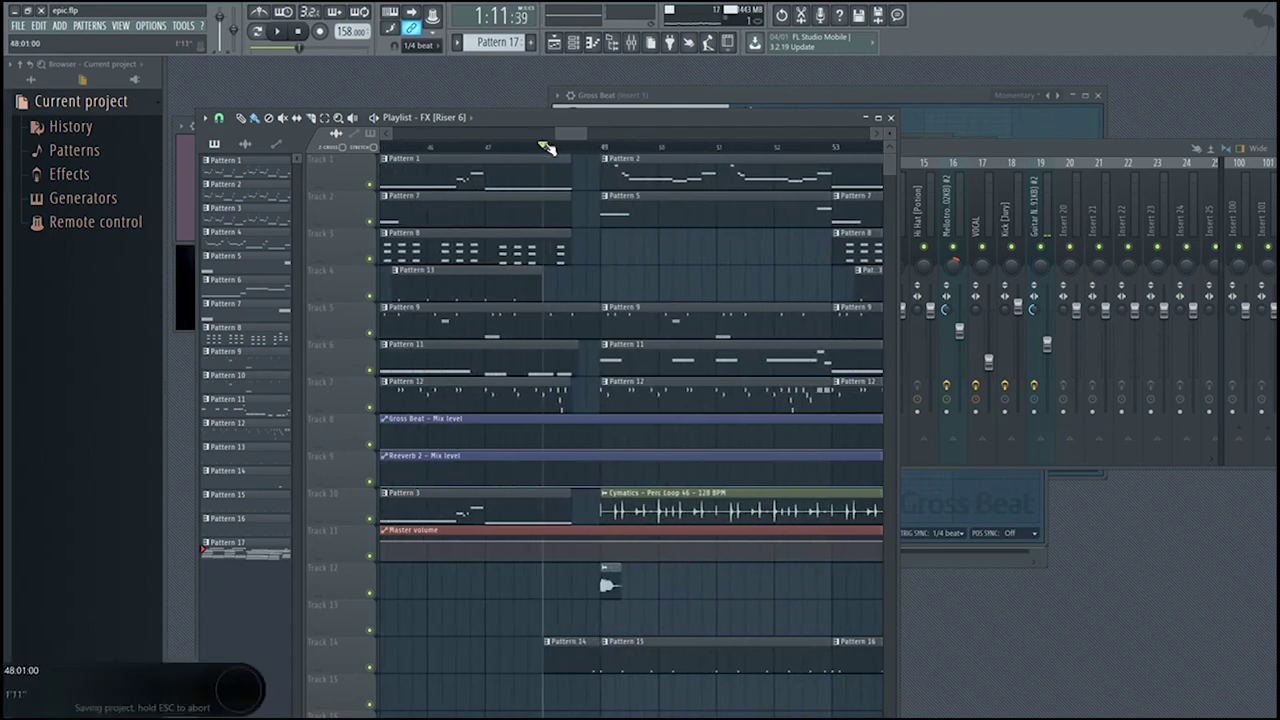
key("space")
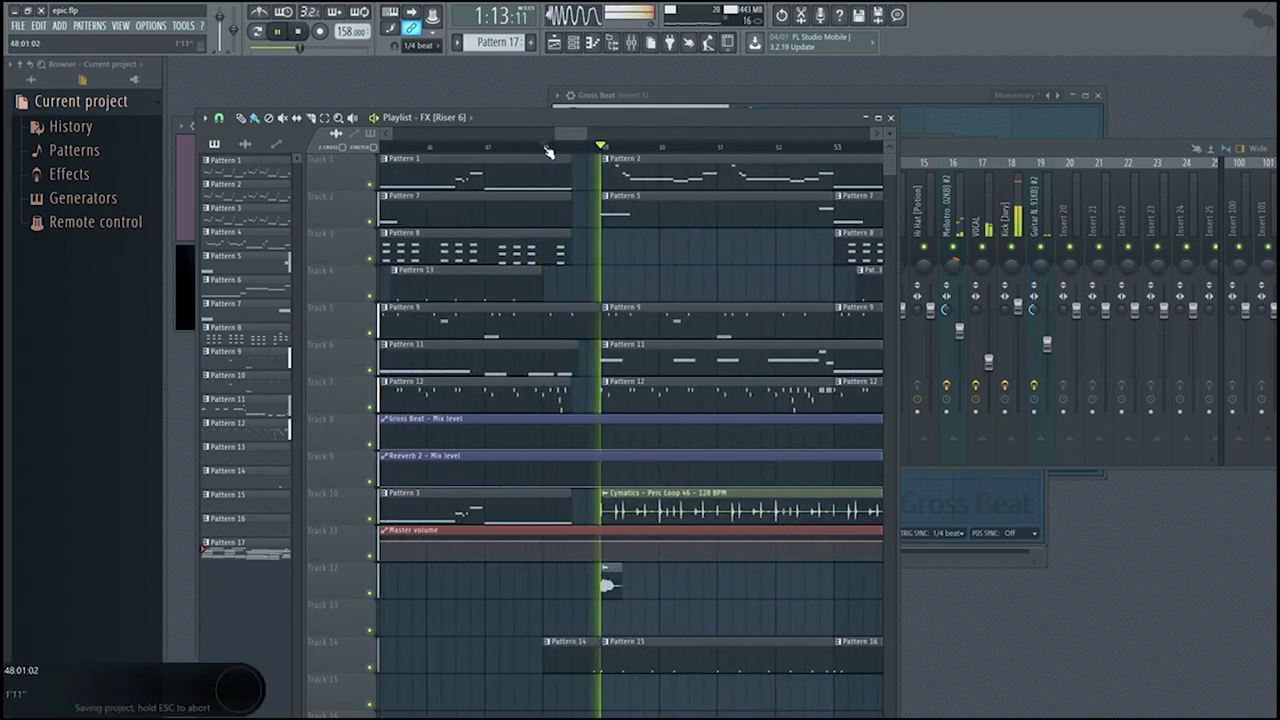
left_click(1013, 246)
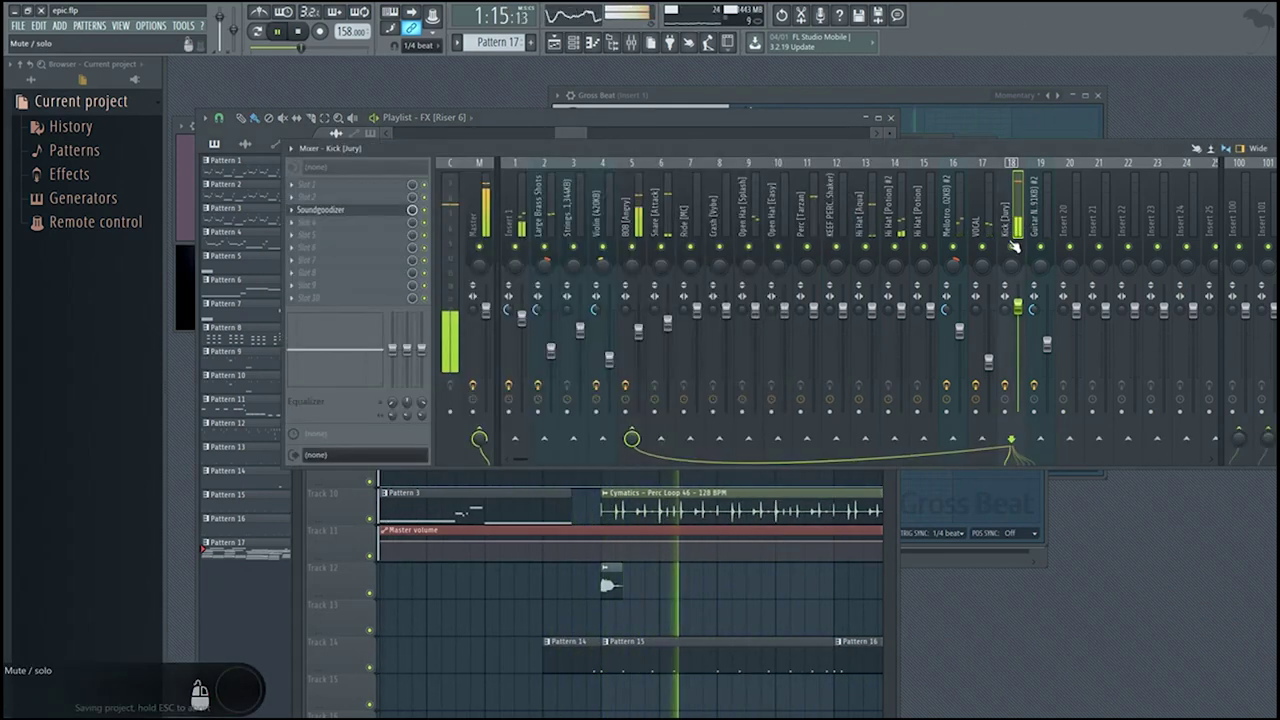
key("space")
- Inspect the Soundgoodizer effect on the Kick [Jury] insert and close its window
left_click(378, 211)
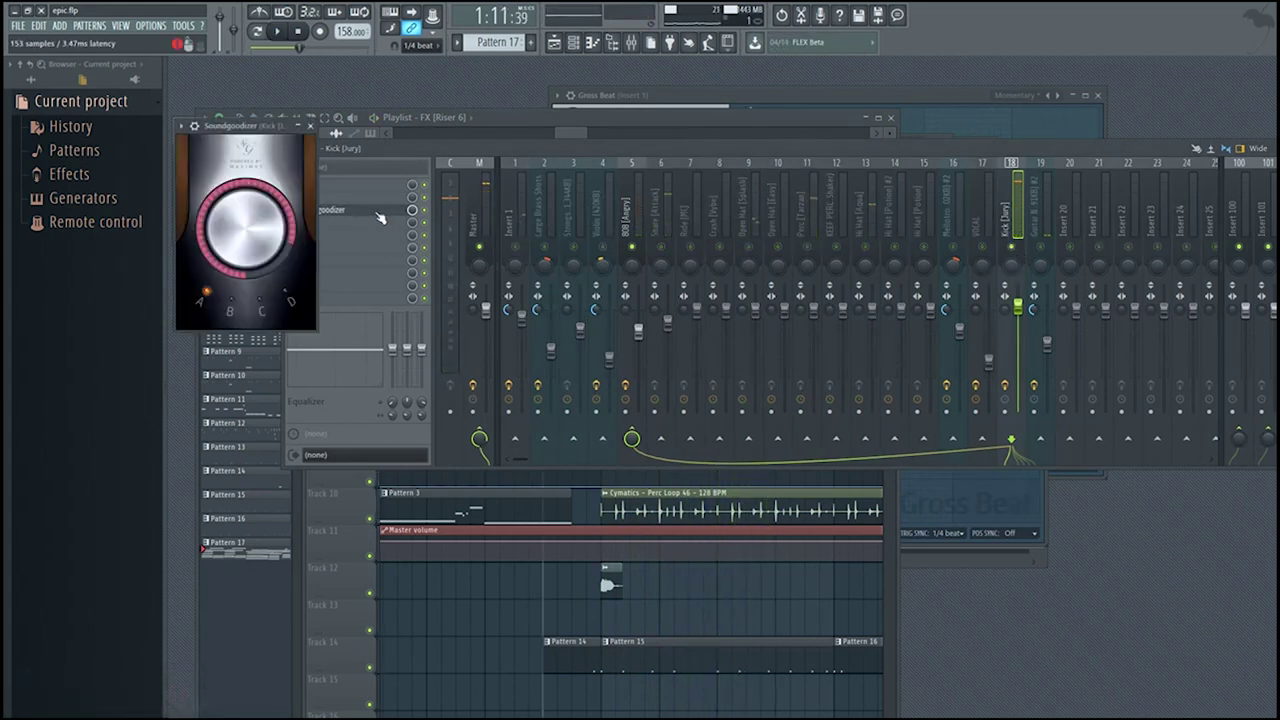
left_click_drag(266, 163, 719, 231)
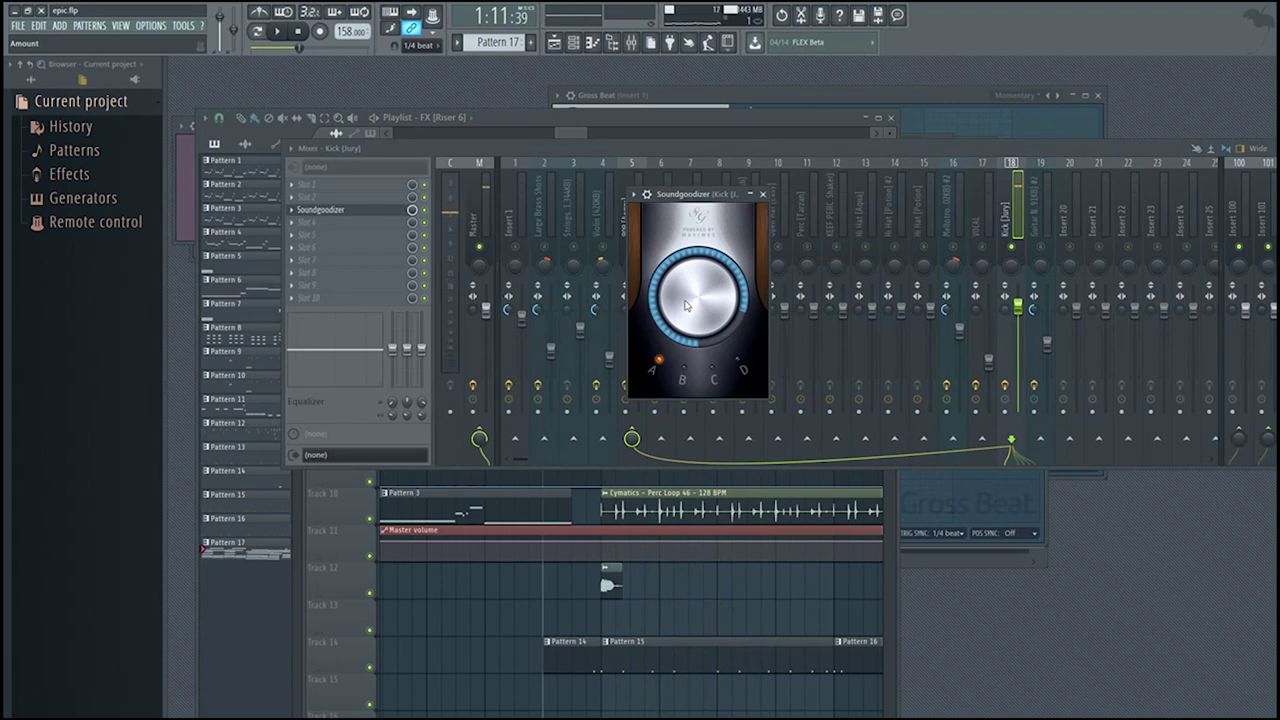
left_click(763, 194)
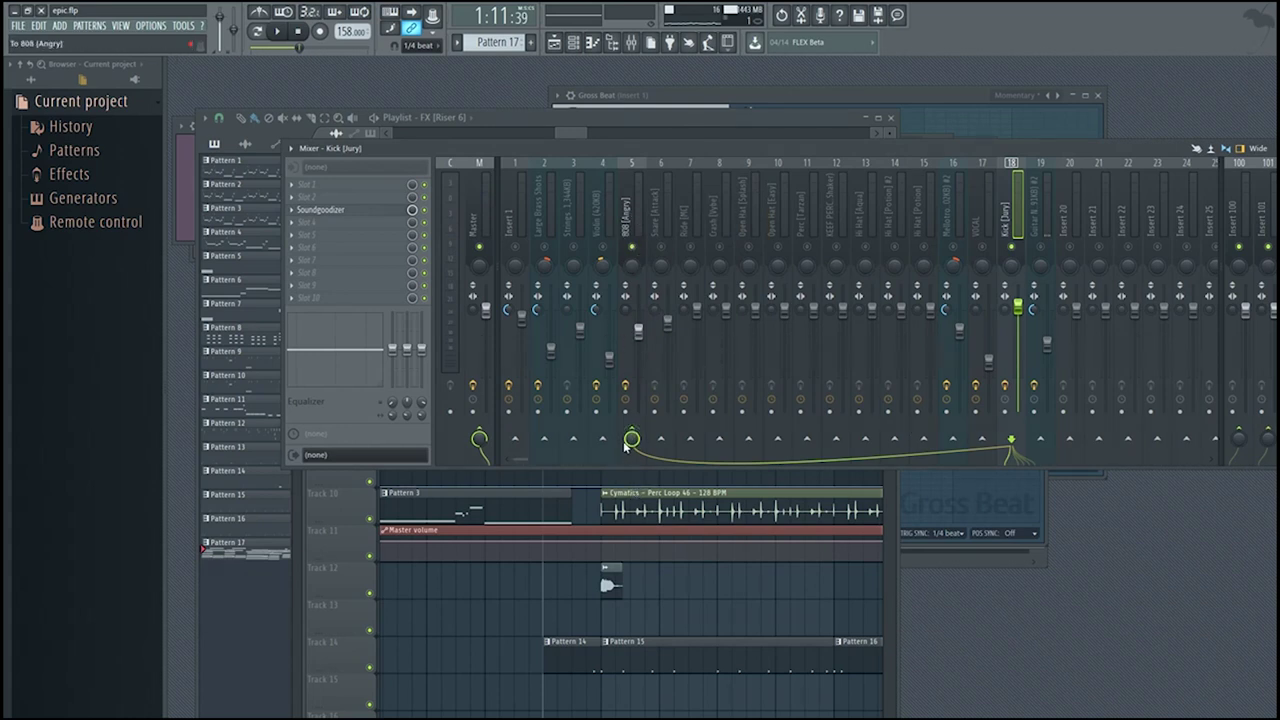
- Inspect the Fruity Limiter on the 808 [Angry] mixer insert and briefly play it together with the kick
left_click(632, 222)
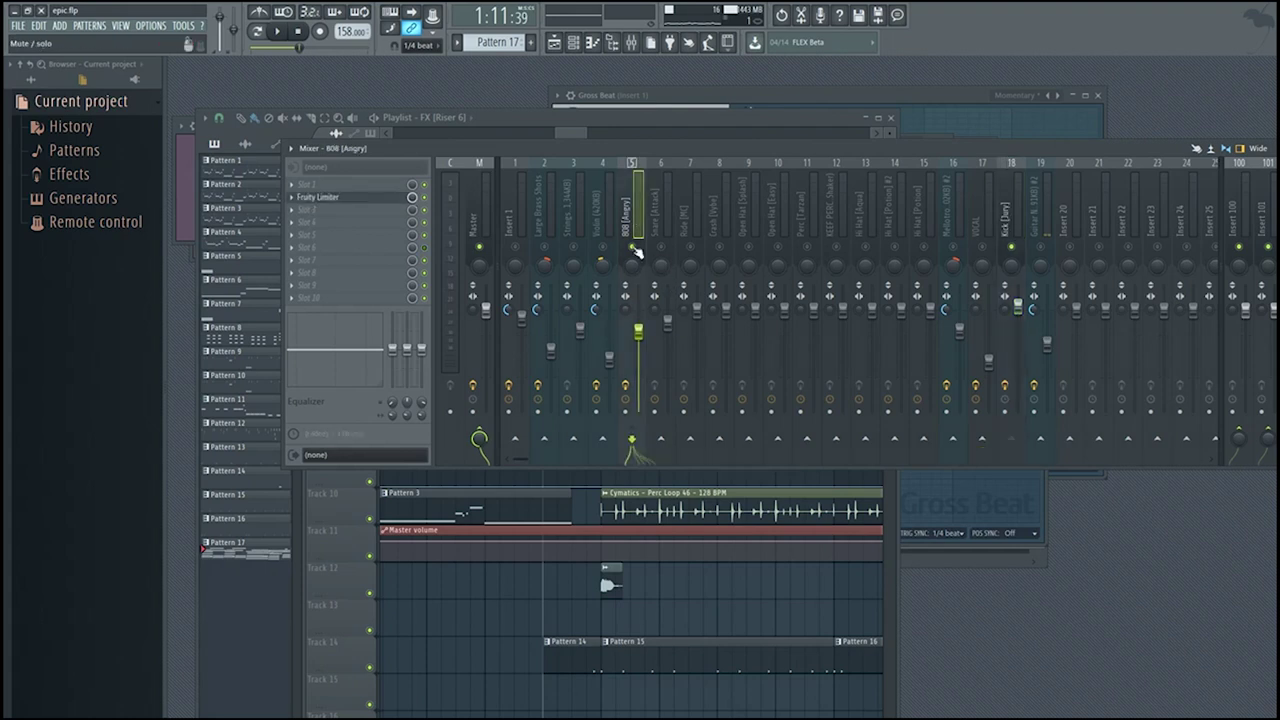
left_click(328, 198)
left_click_drag(328, 200, 495, 212)
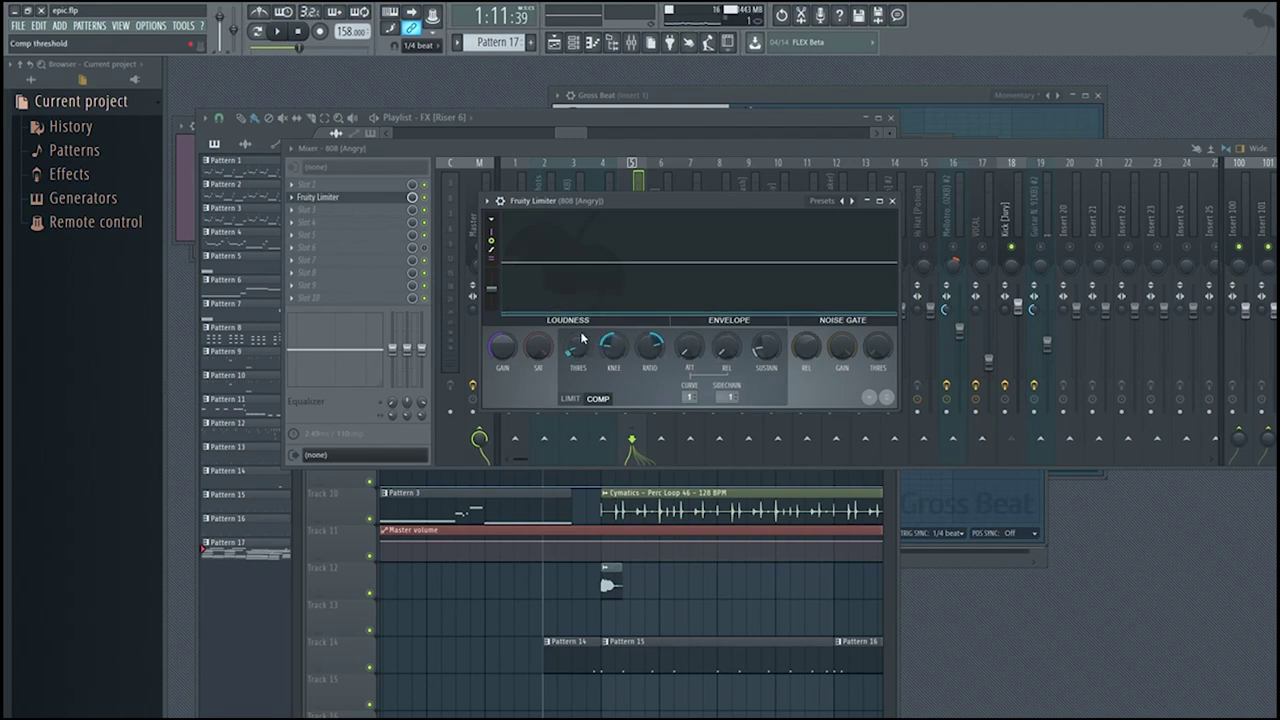
key("space")
key("space")
- Unsolo the kick and 808 inserts, play the full song and raise the 808 [Angry] insert's volume slightly
left_click(962, 228)
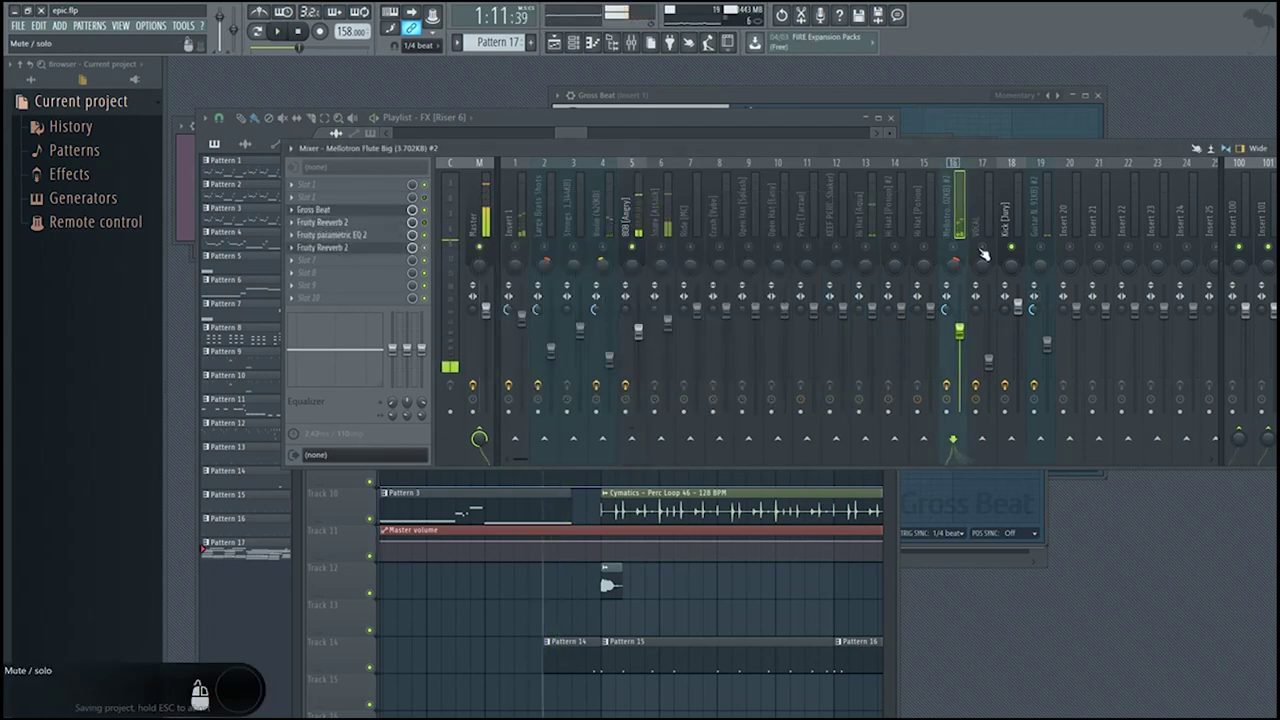
right_click(1011, 249)
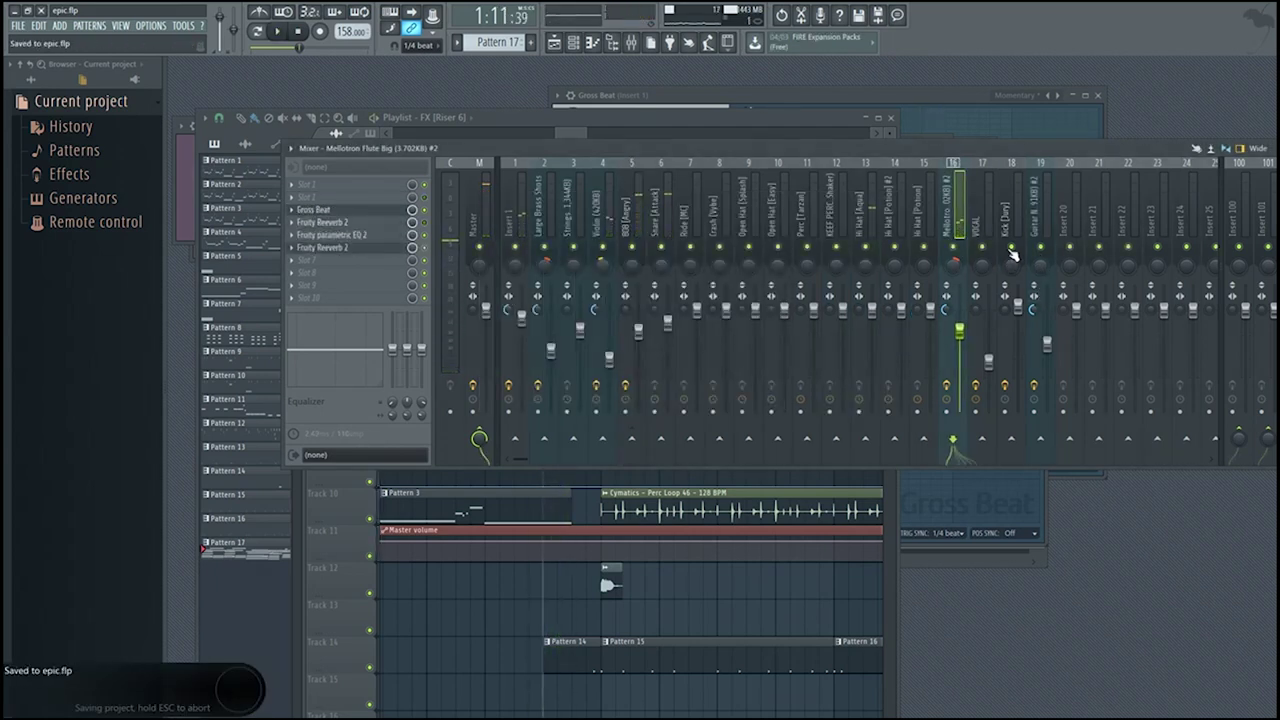
key("space")
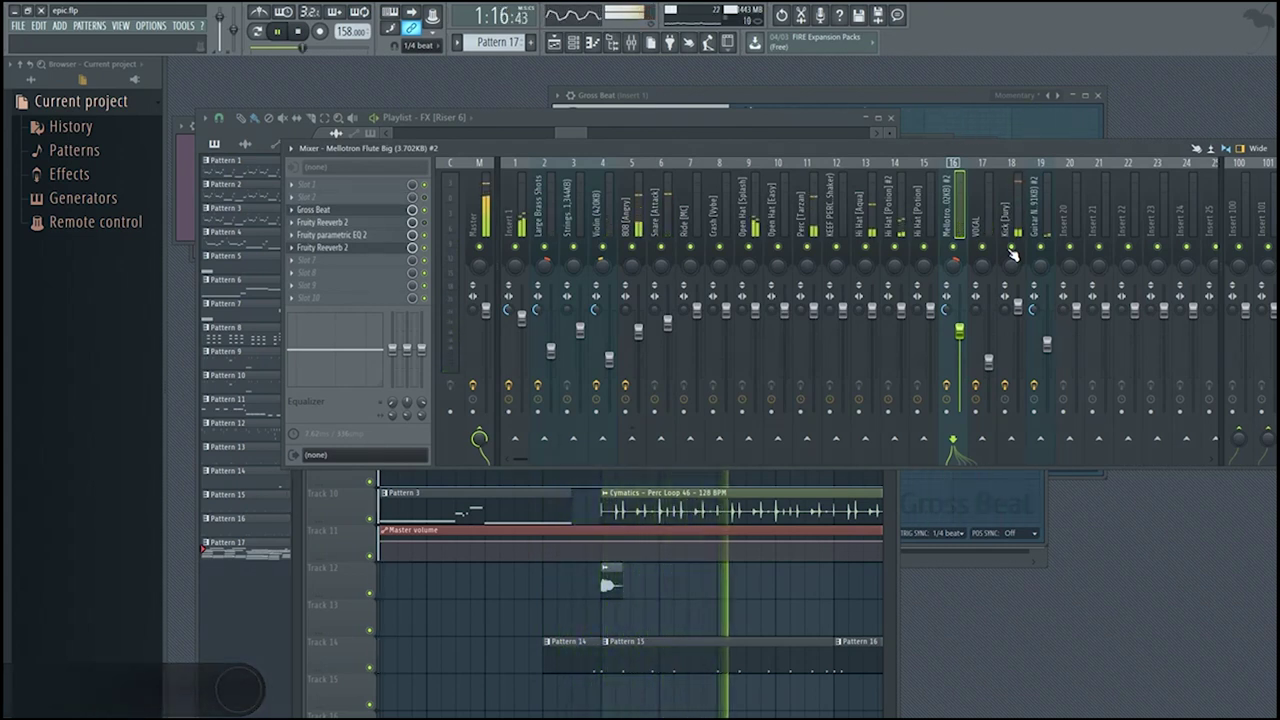
left_click(637, 330)
right_click(638, 331)
left_click(678, 399)
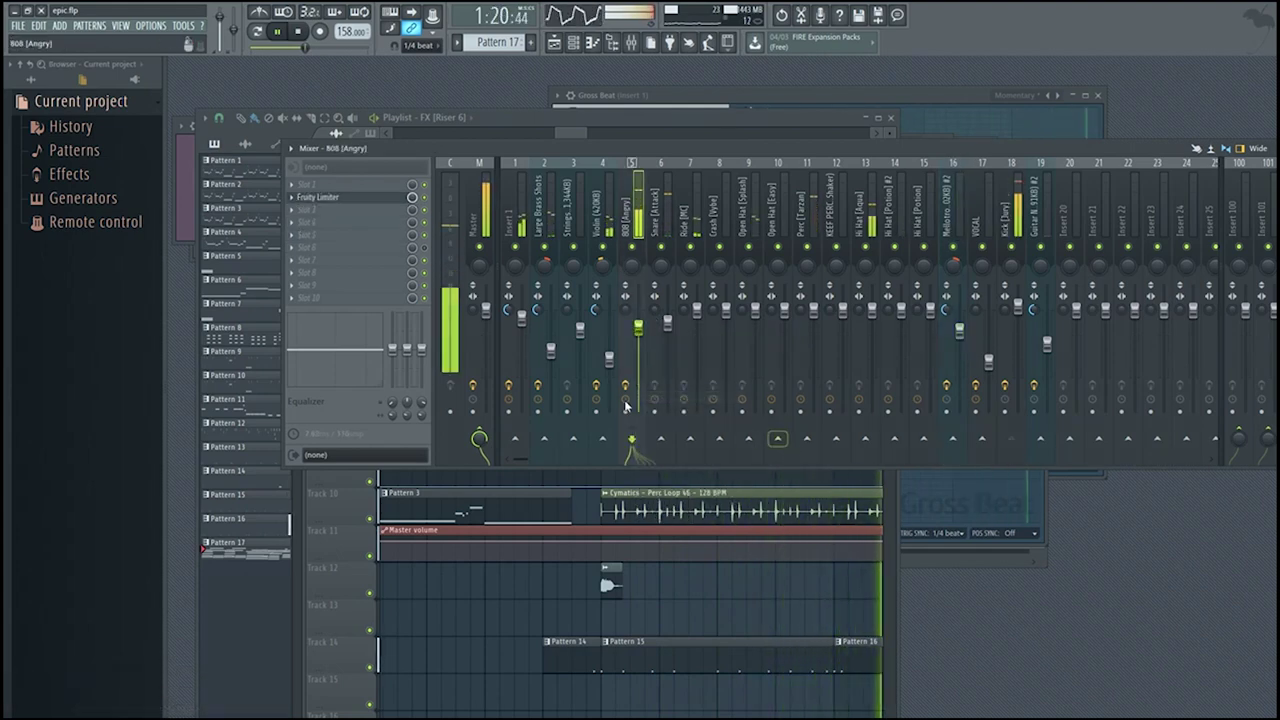
- Review the whole playlist arrangement during playback, save the project and stop the song
left_click(317, 606)
scroll(398, 571, "down", 6)
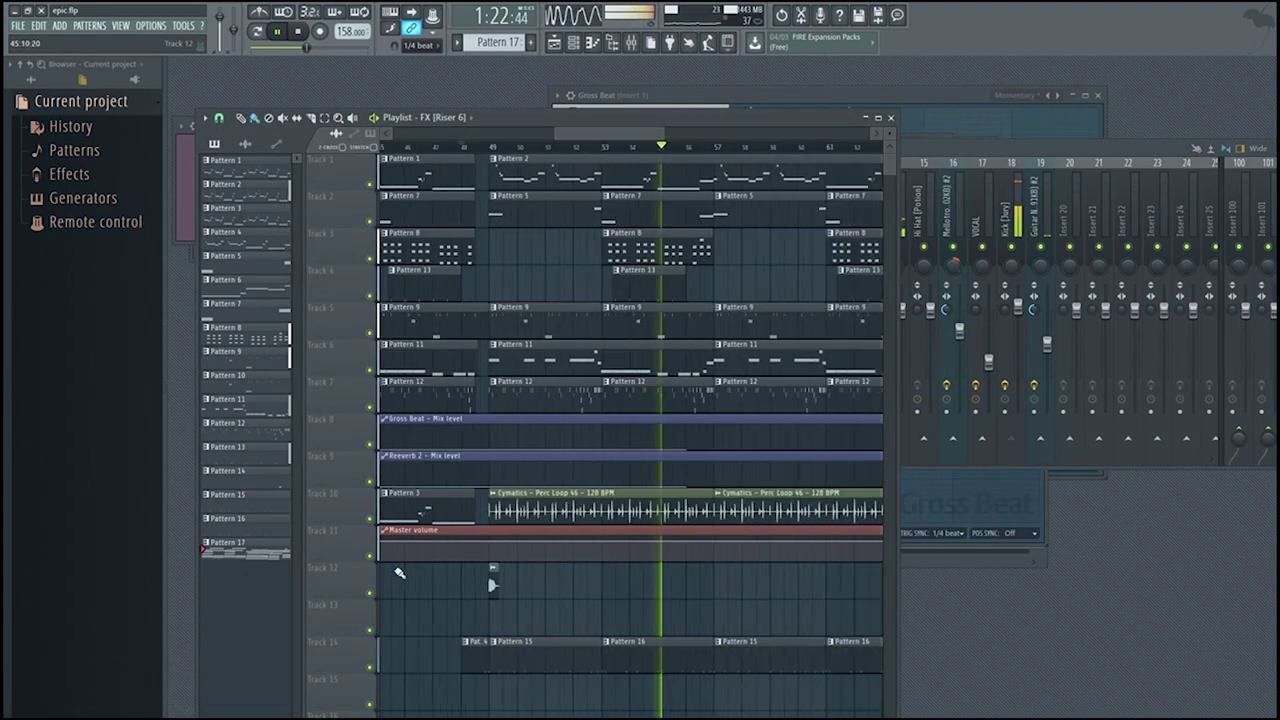
scroll(407, 570, "down", 3)
key("ctrl+s")
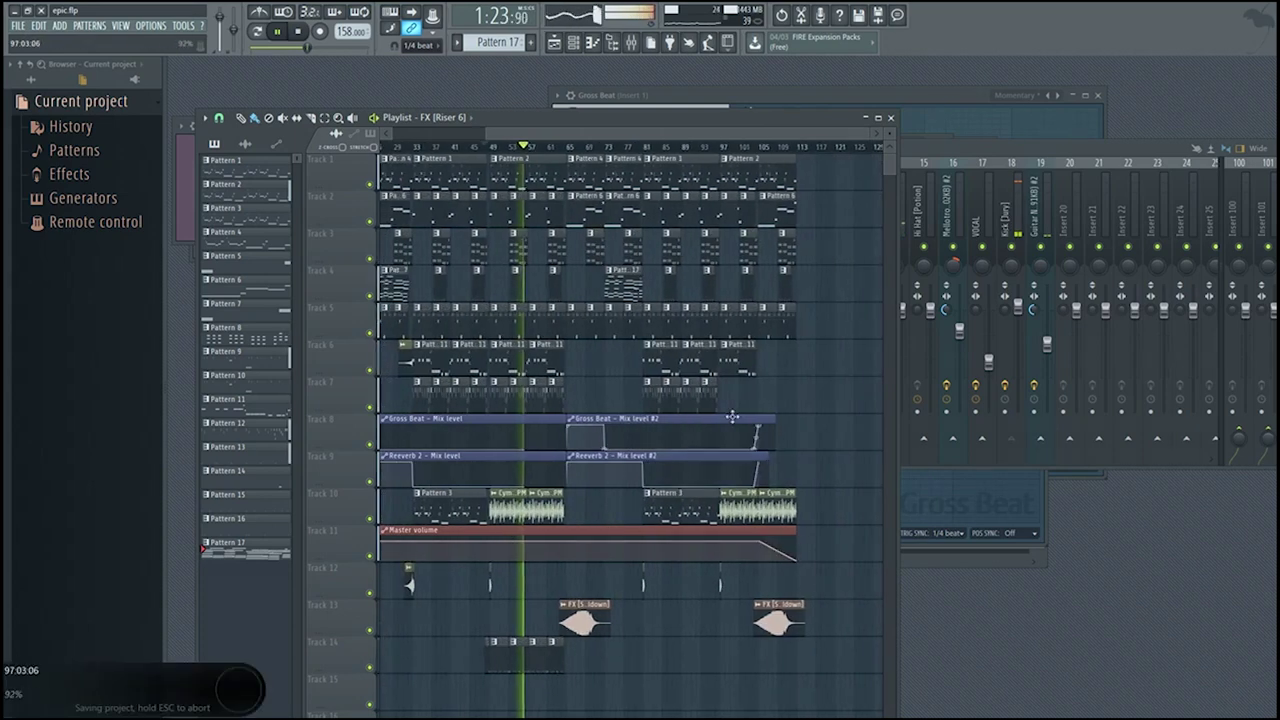
left_click(946, 222)
key("space")
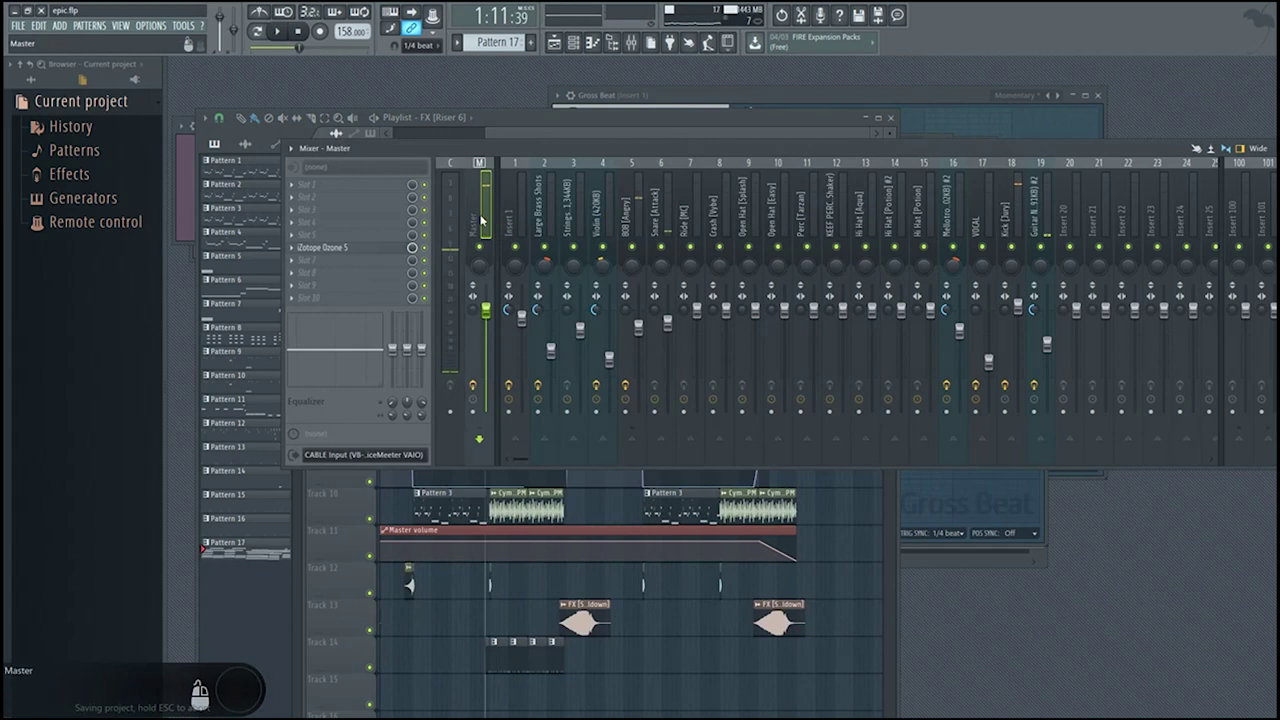
- Replace iZotope Ozone 5 in slot 6 of the Master mixer track with Maximus
left_click(515, 215)
left_click(544, 215)
left_click(515, 215)
left_click(478, 215)
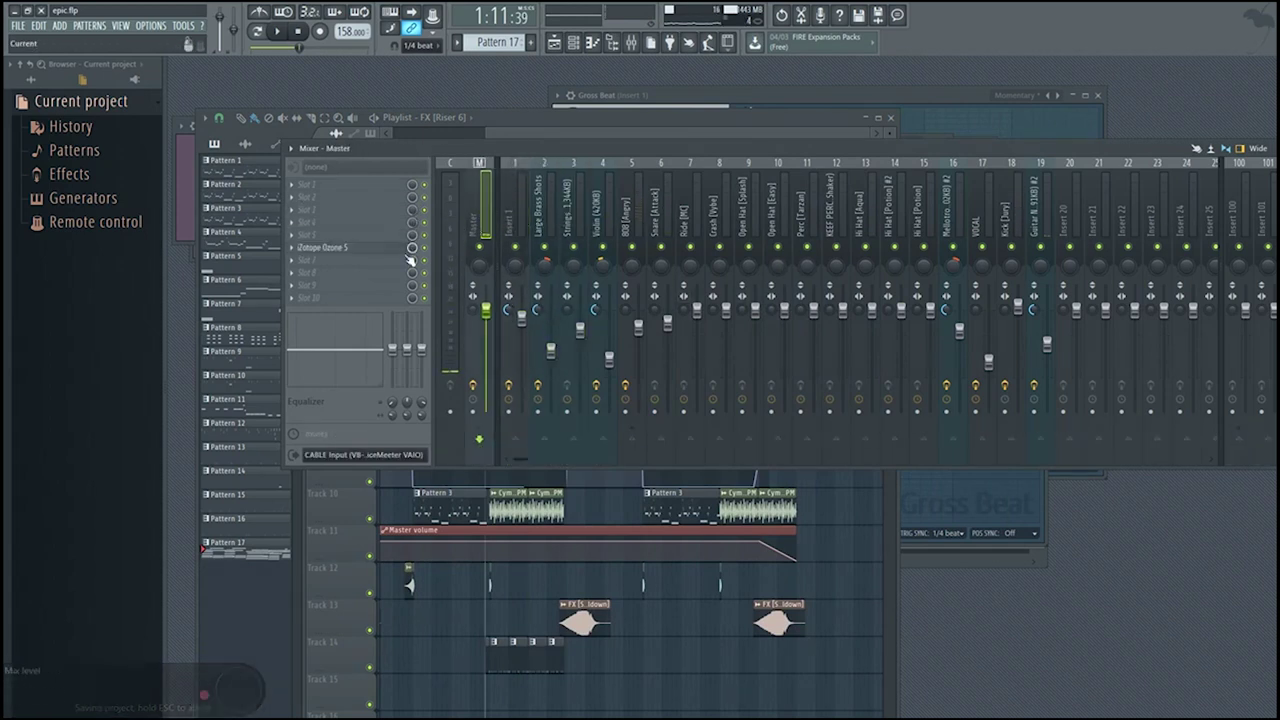
left_click(300, 248)
mouse_move(315, 261)
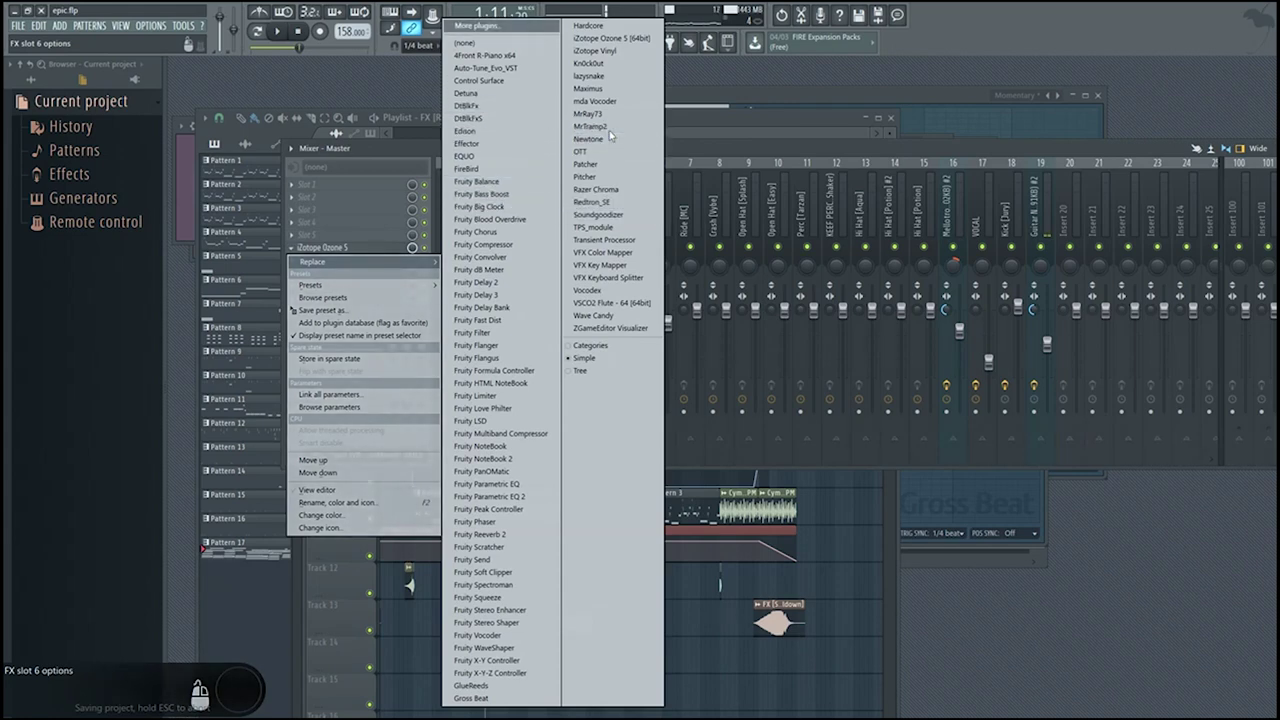
left_click(588, 88)
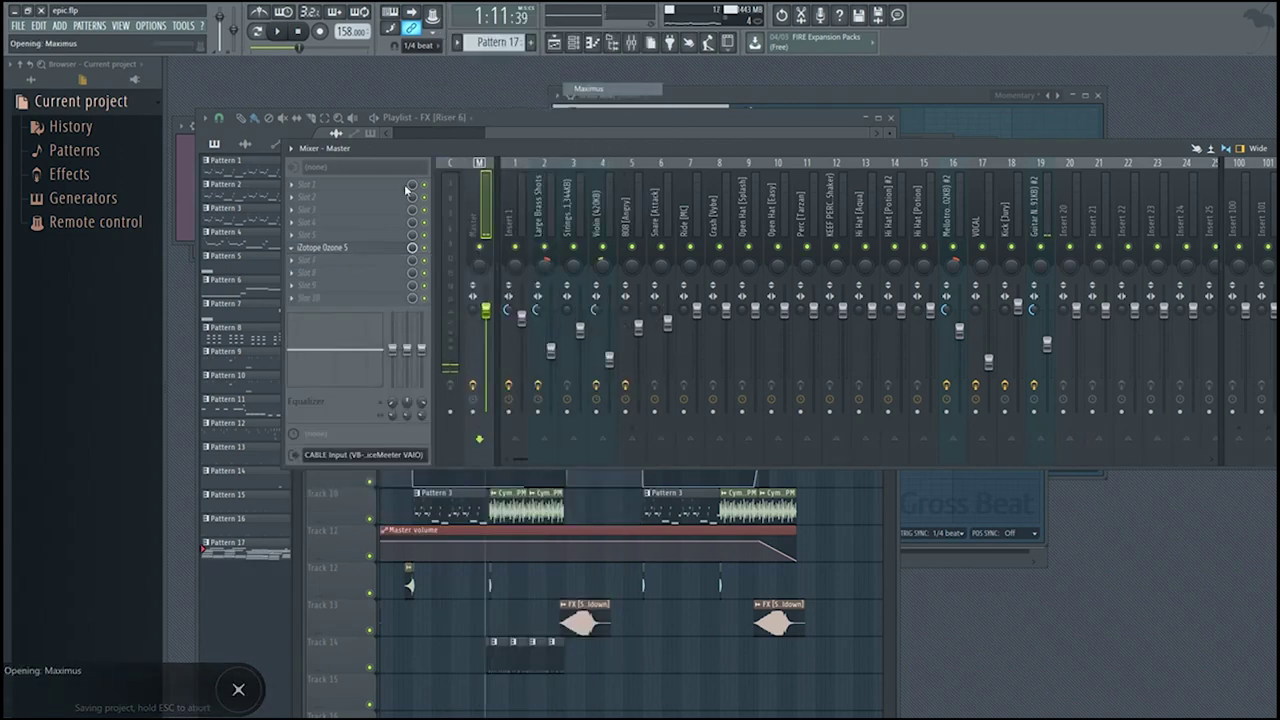
- Load the Clear master preset in Maximus and play the song through the Master track
left_click(303, 246)
mouse_move(345, 290)
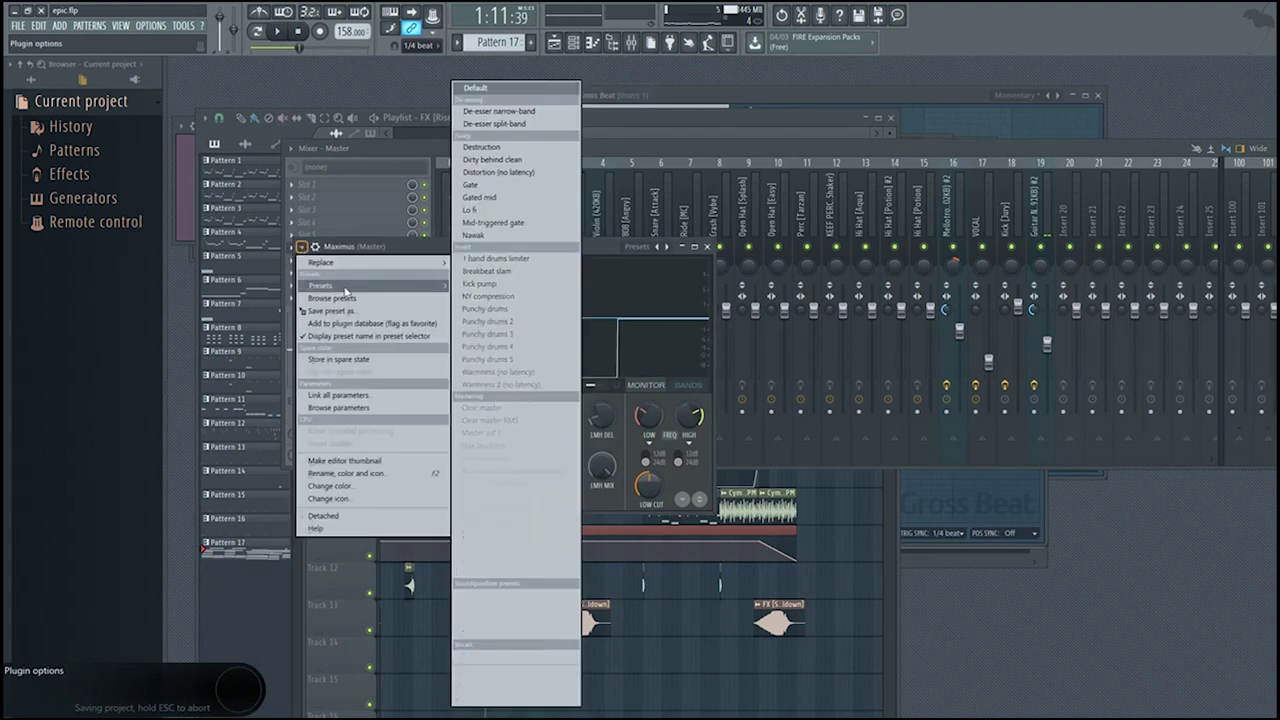
left_click(548, 410)
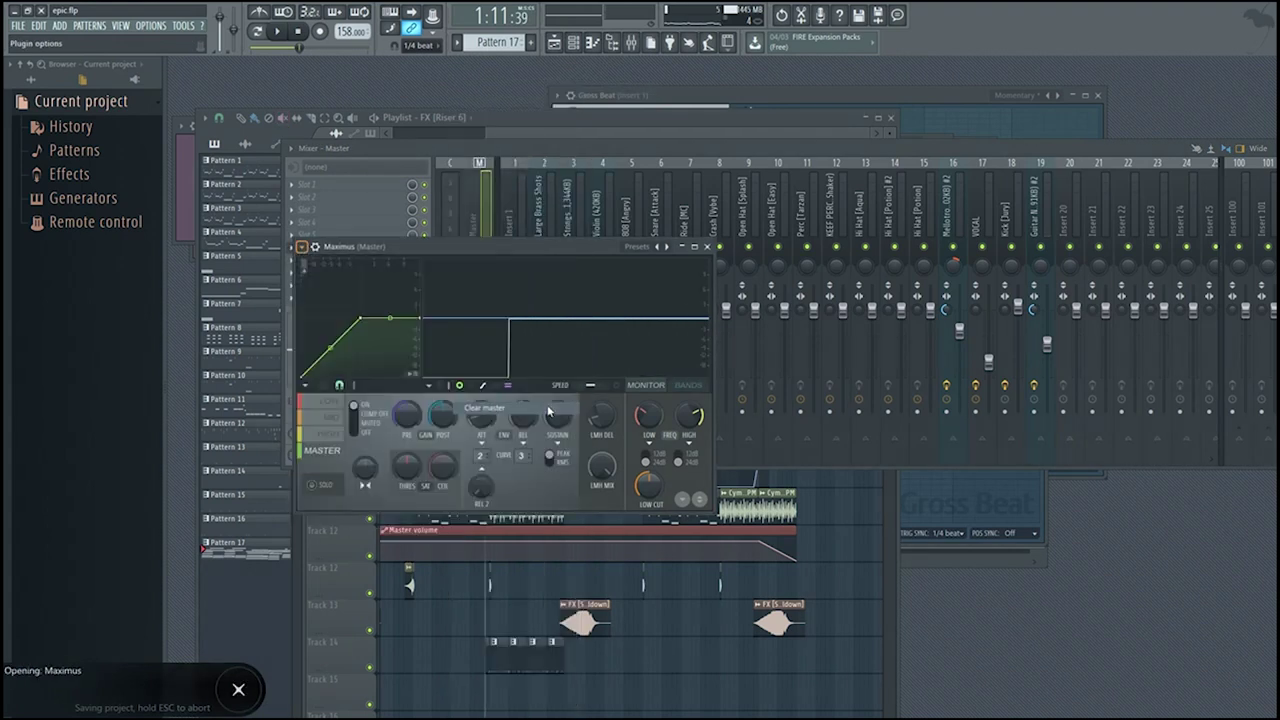
key("space")
left_click(485, 205)
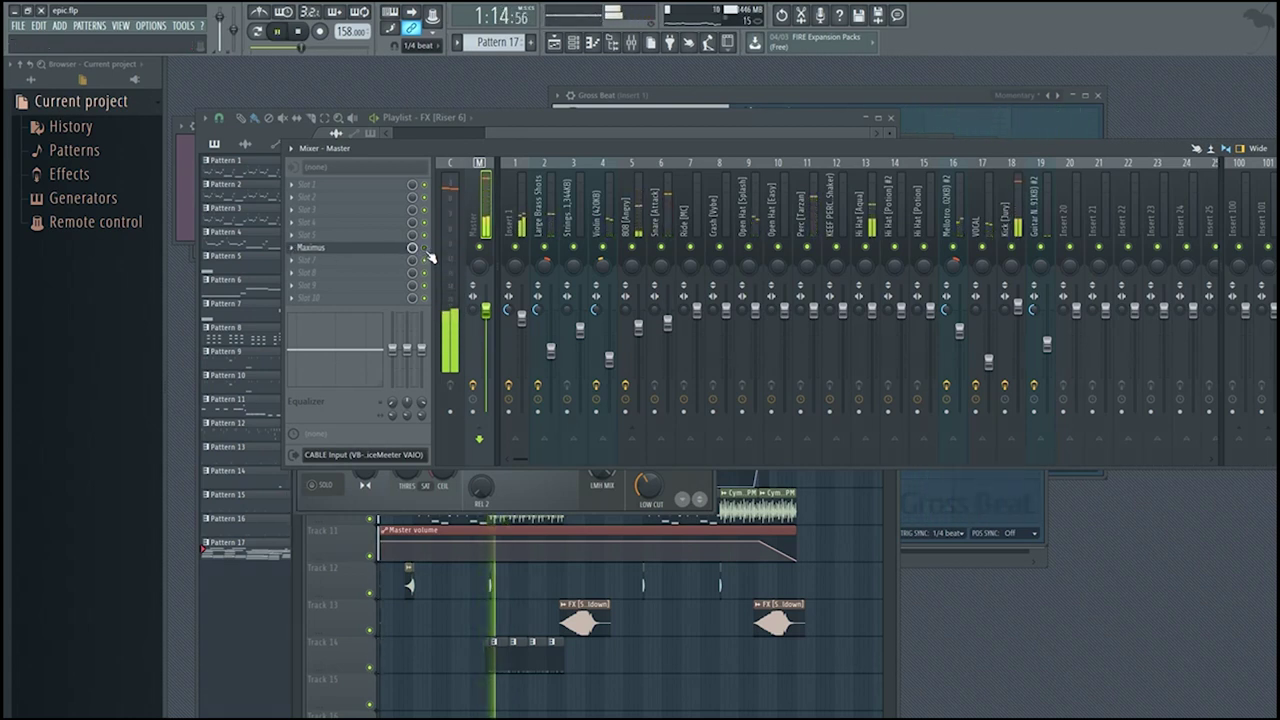
- Remove Maximus from slot 6 of the Master track and save the project
left_click(292, 247)
mouse_move(310, 263)
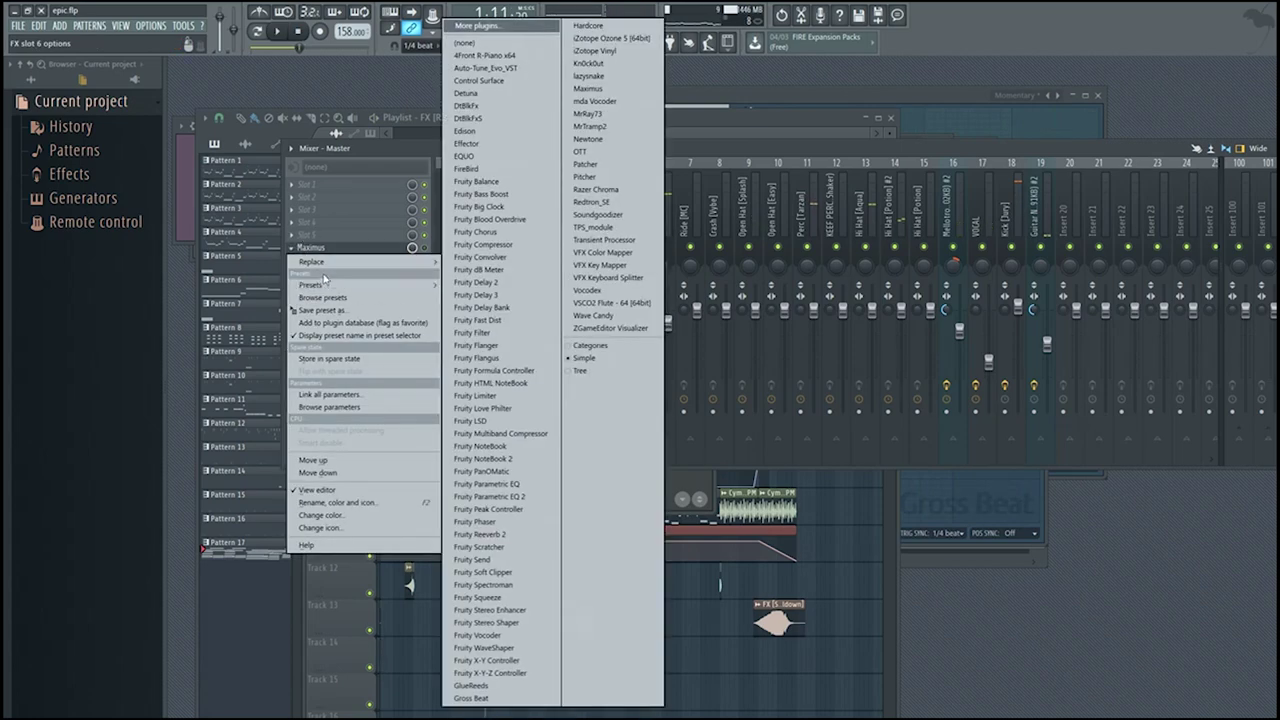
left_click(488, 43)
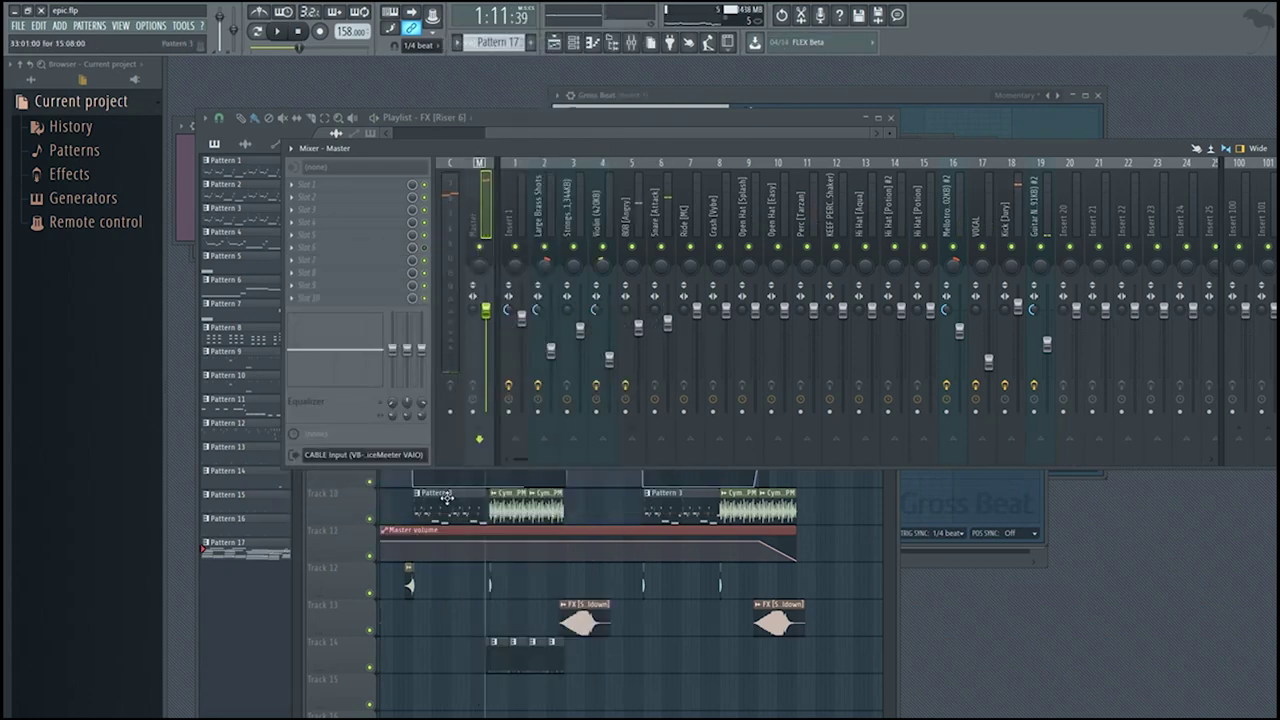
left_click_drag(307, 568, 344, 600)
scroll(516, 572, "up", 8)
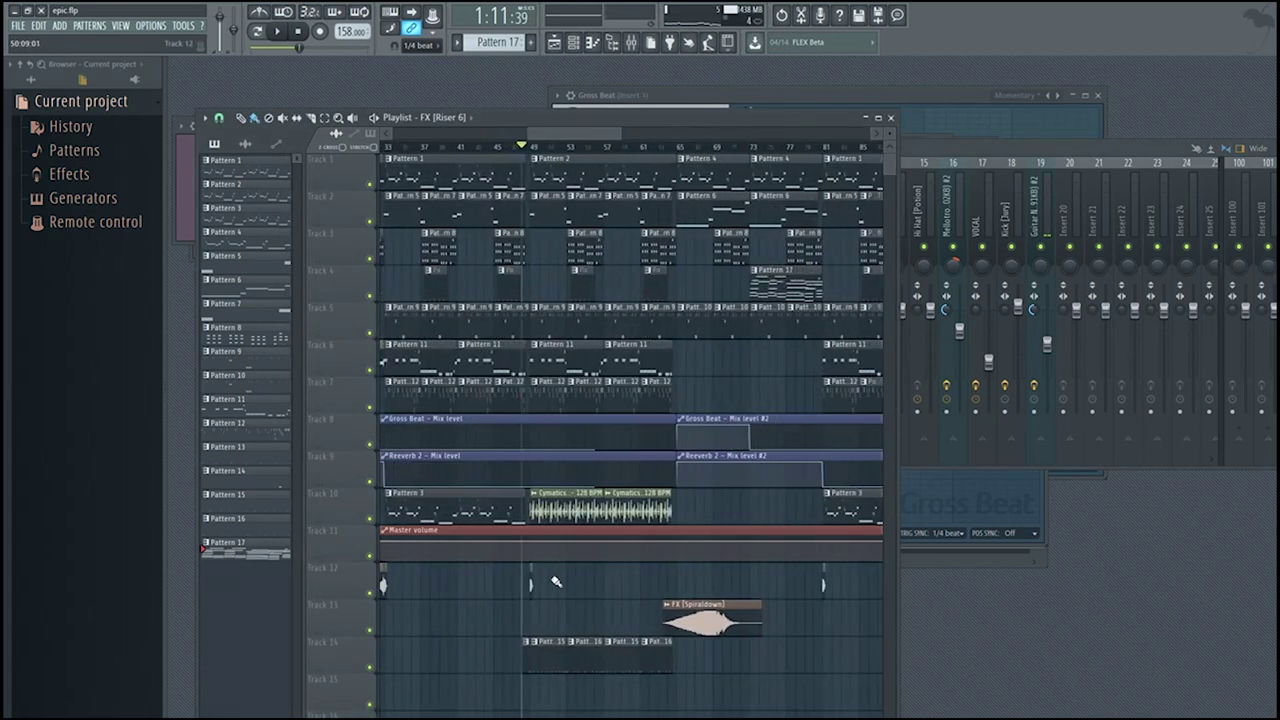
key("ctrl+s")
- Show all browser folders, collapse Favorite SoundFonts and look through the FX [100] samples in MZ Drum Kit 2019
left_click(31, 80)
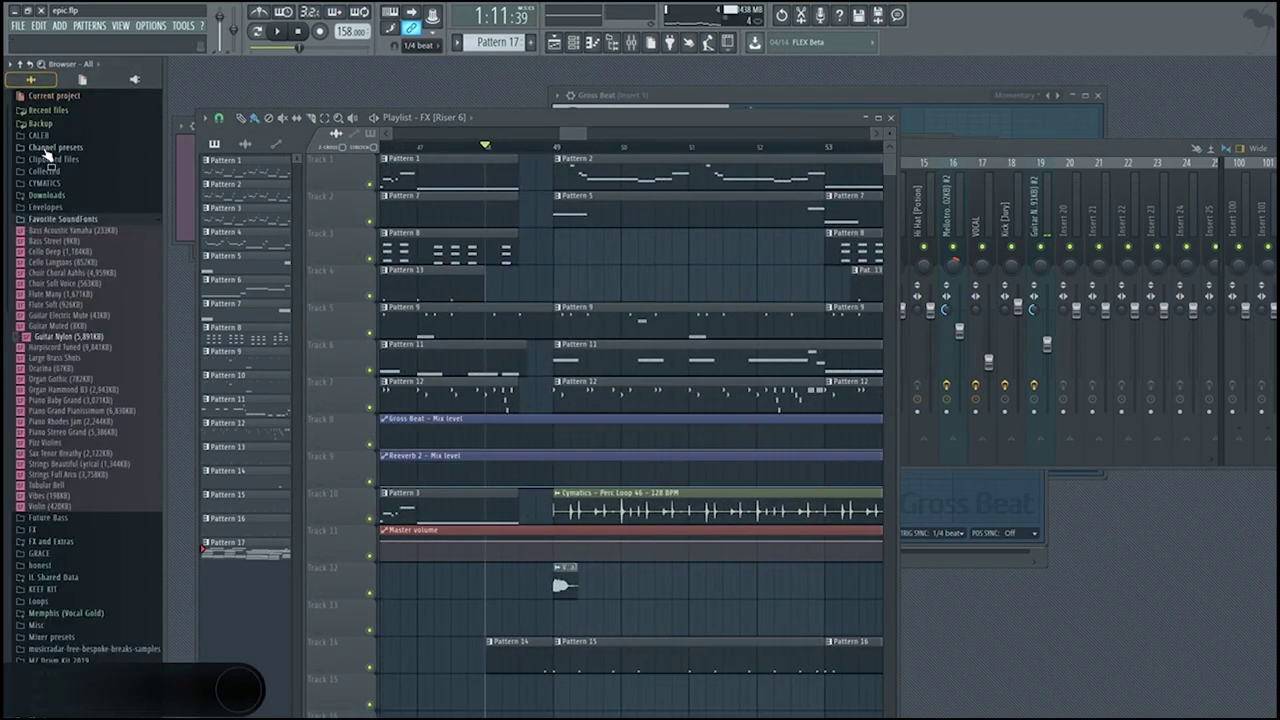
left_click(66, 220)
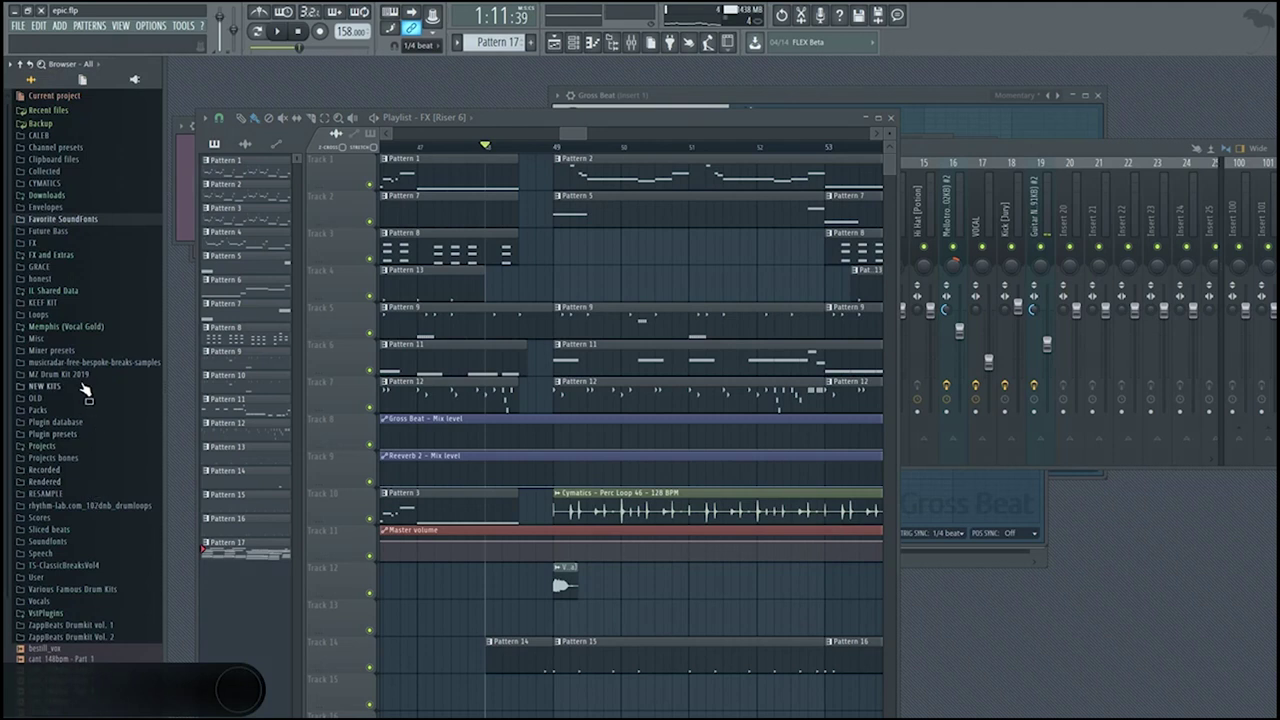
left_click(83, 378)
scroll(82, 400, "down", 3)
left_click(96, 312)
scroll(112, 400, "down", 2)
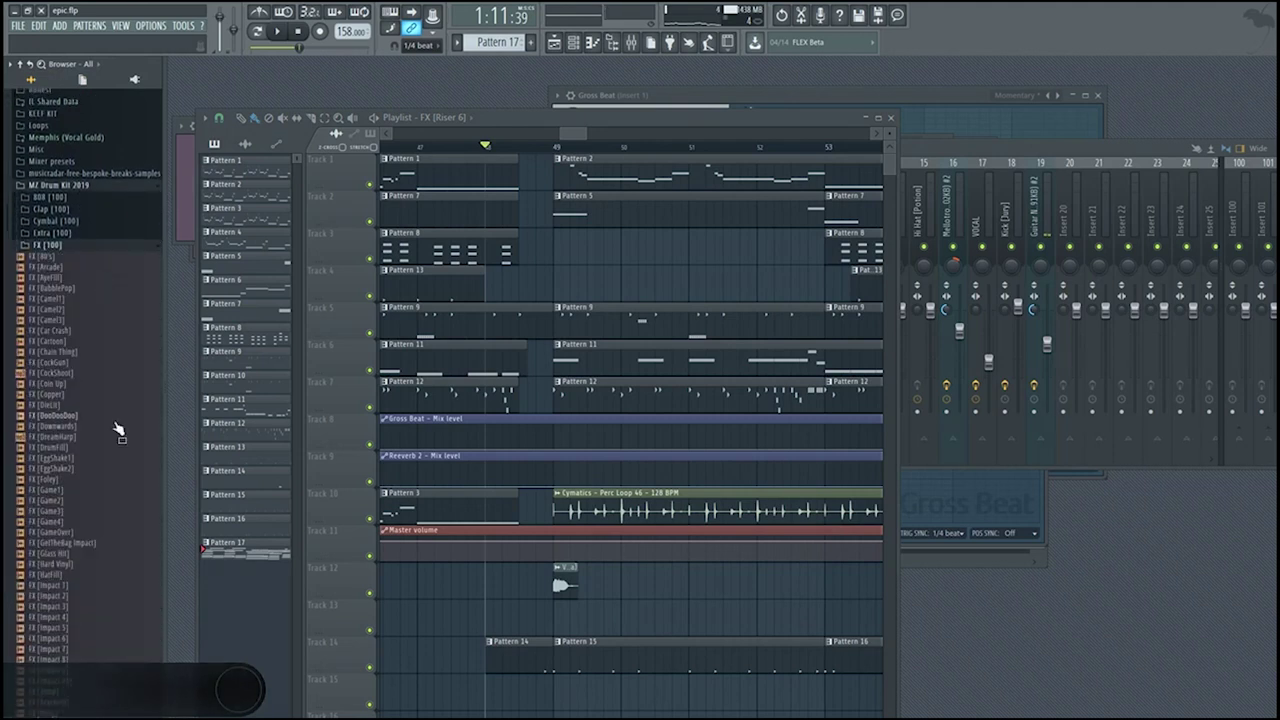
scroll(80, 300, "down", 4)
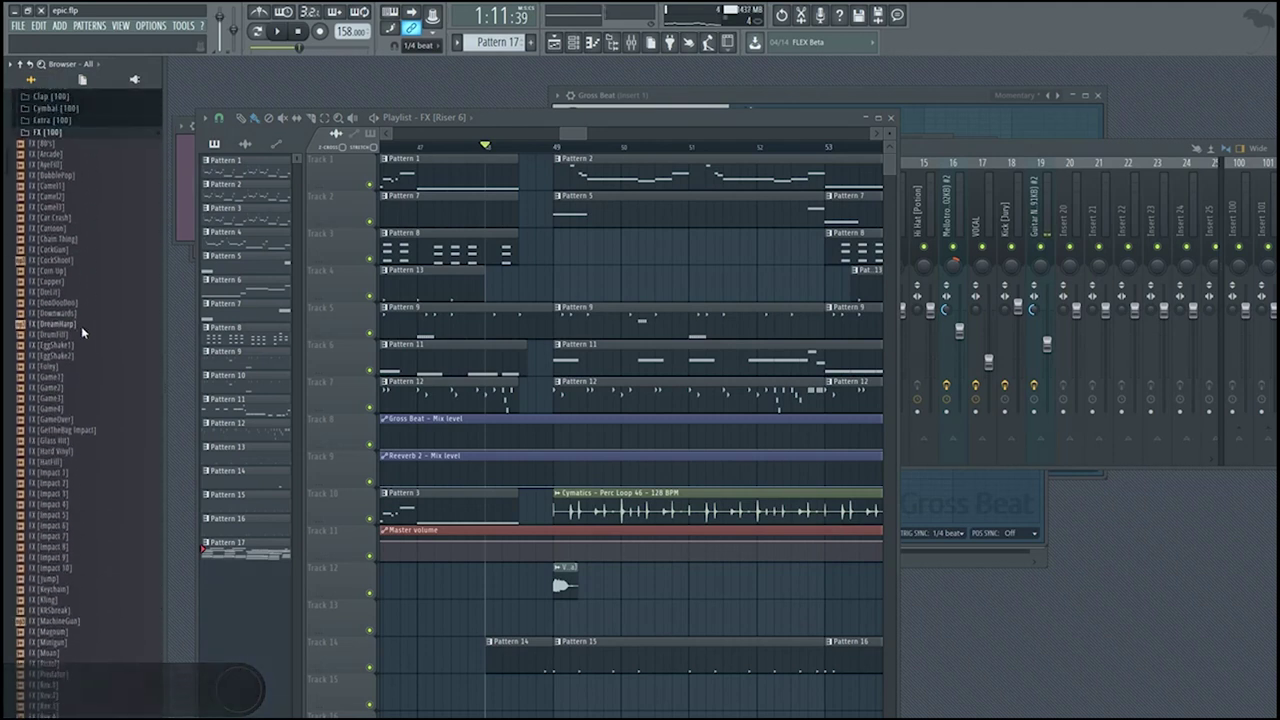
- Look through the Cymbal [100] samples in MZ Drum Kit 2019, collapse the kit and save the project
scroll(82, 330, "up", 4)
left_click(55, 307)
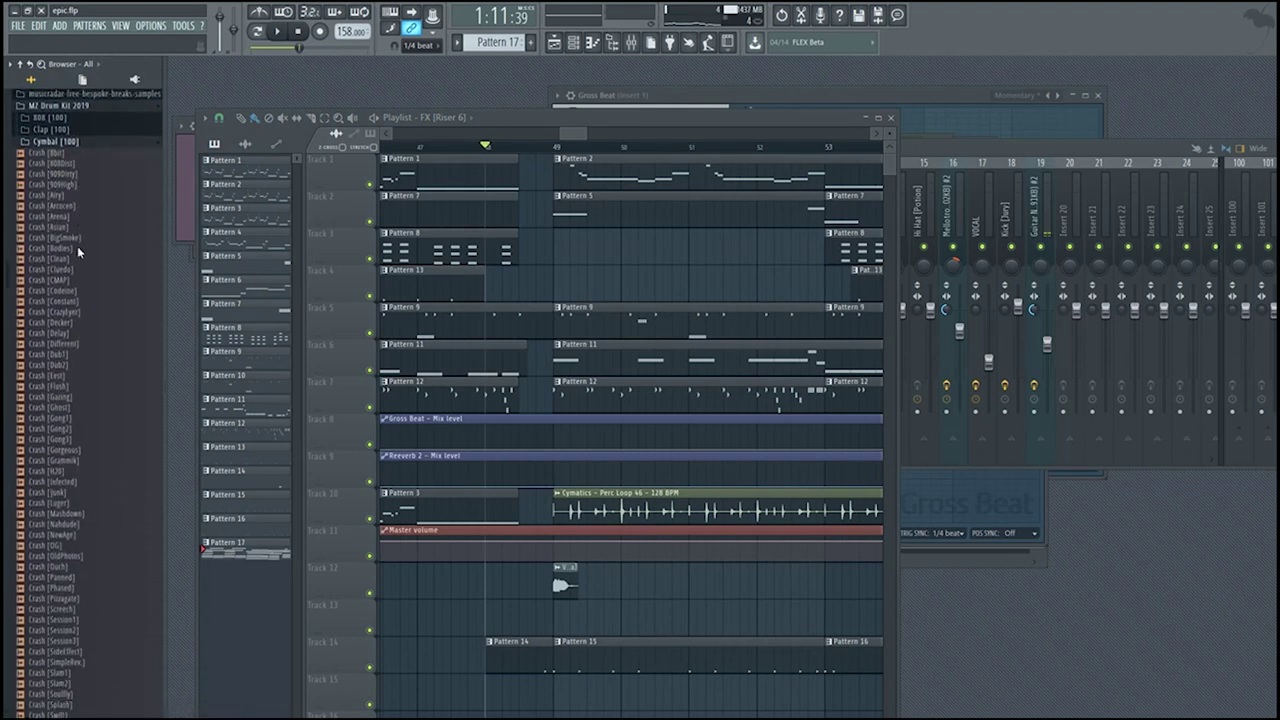
scroll(70, 250, "up", 1)
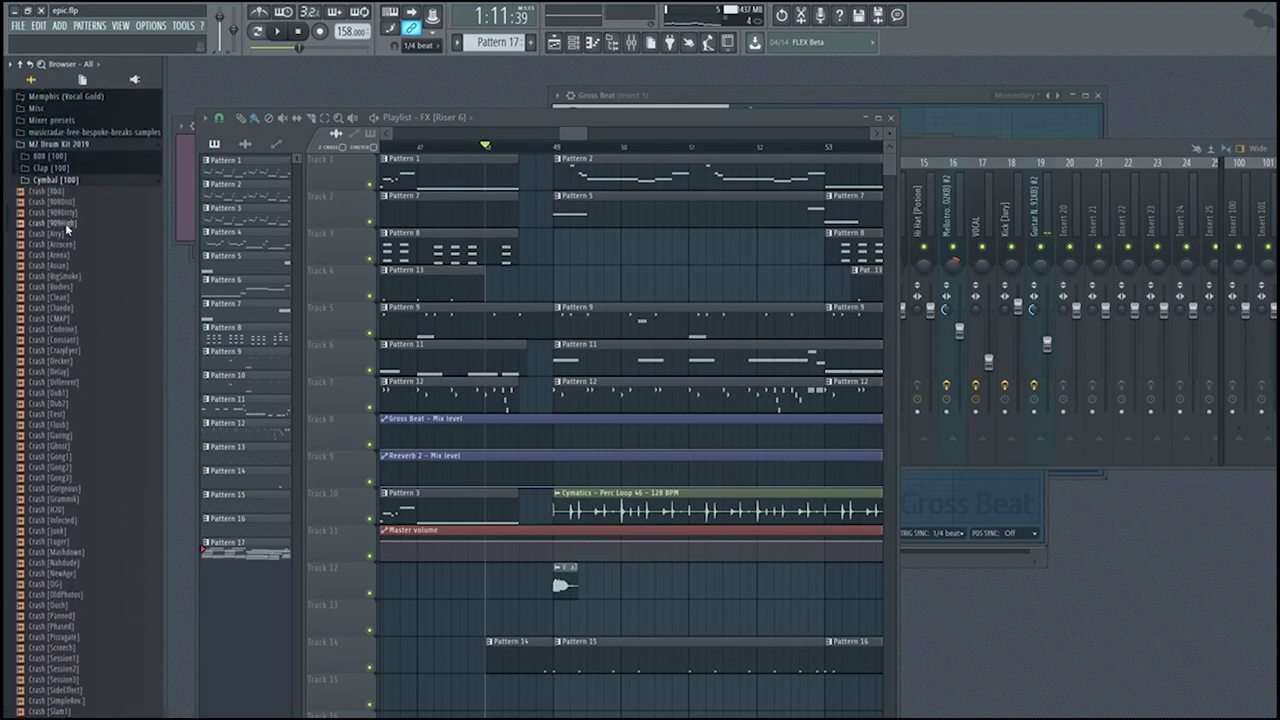
left_click(58, 155)
key("ctrl+s")
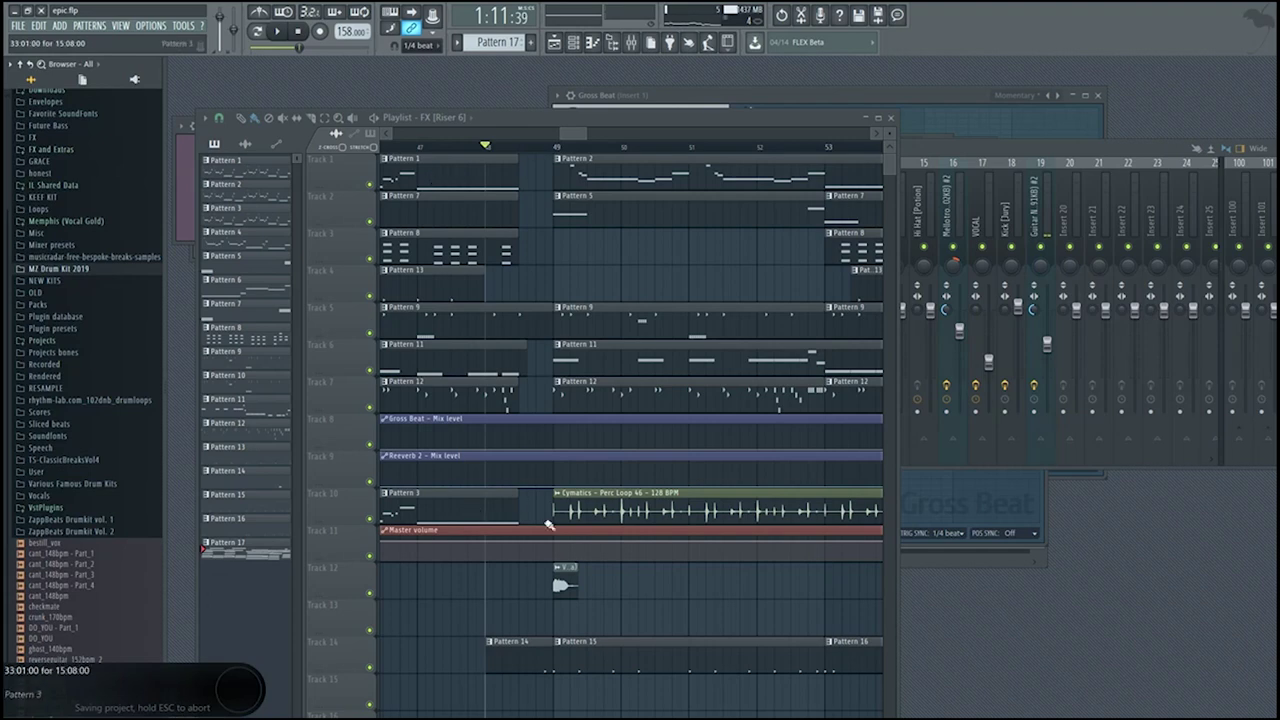
- Enable effect slot 6 on the Master mixer track and load Maximus into it
left_click(952, 226)
left_click(512, 230)
left_click(473, 229)
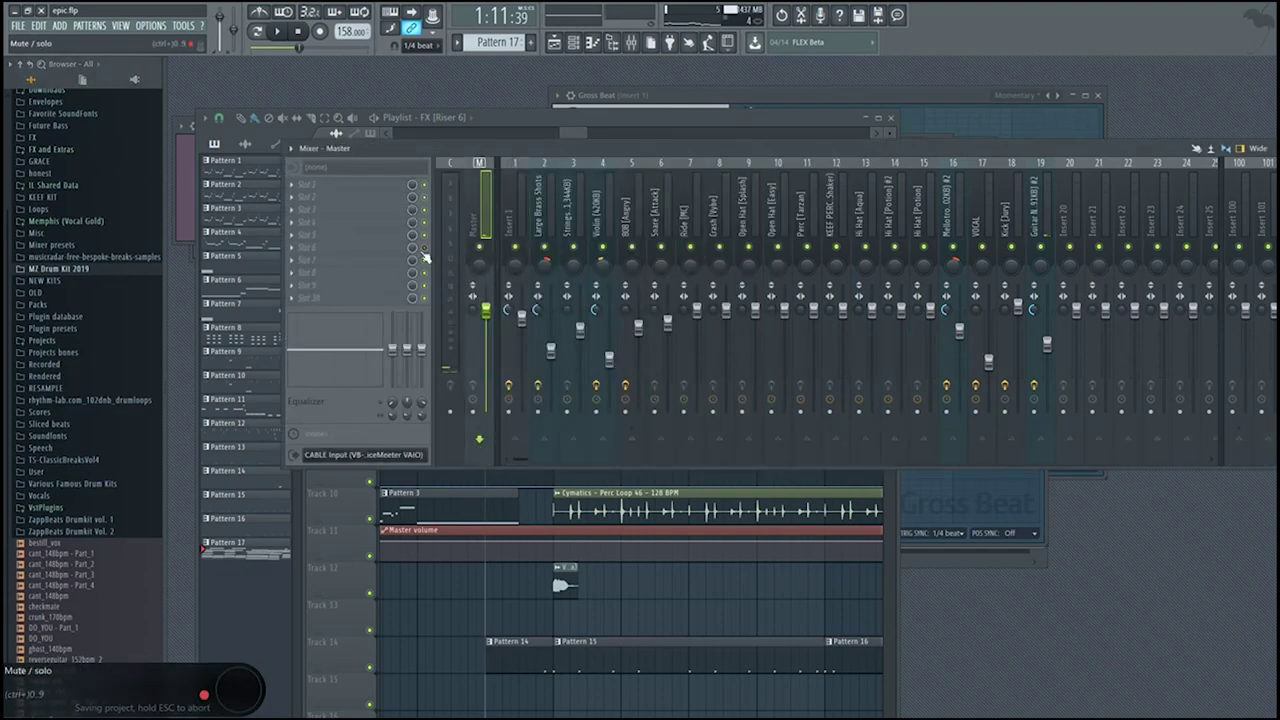
left_click(424, 256)
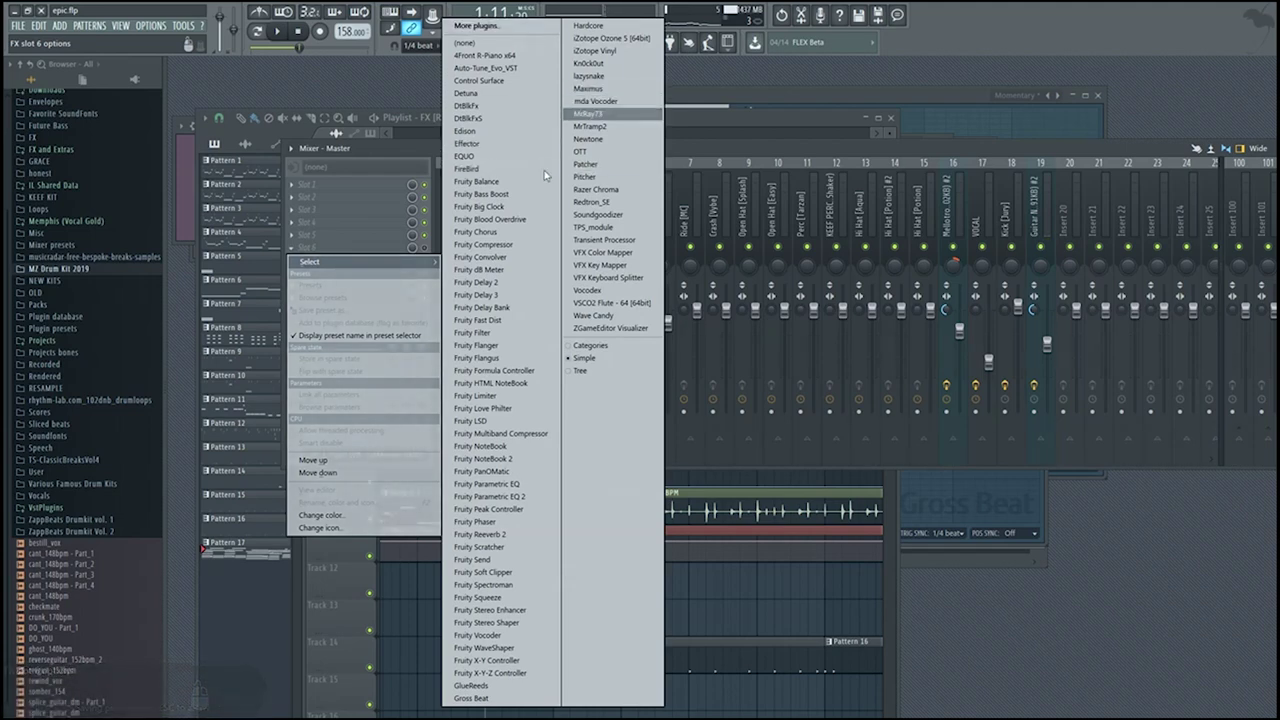
left_click(600, 100)
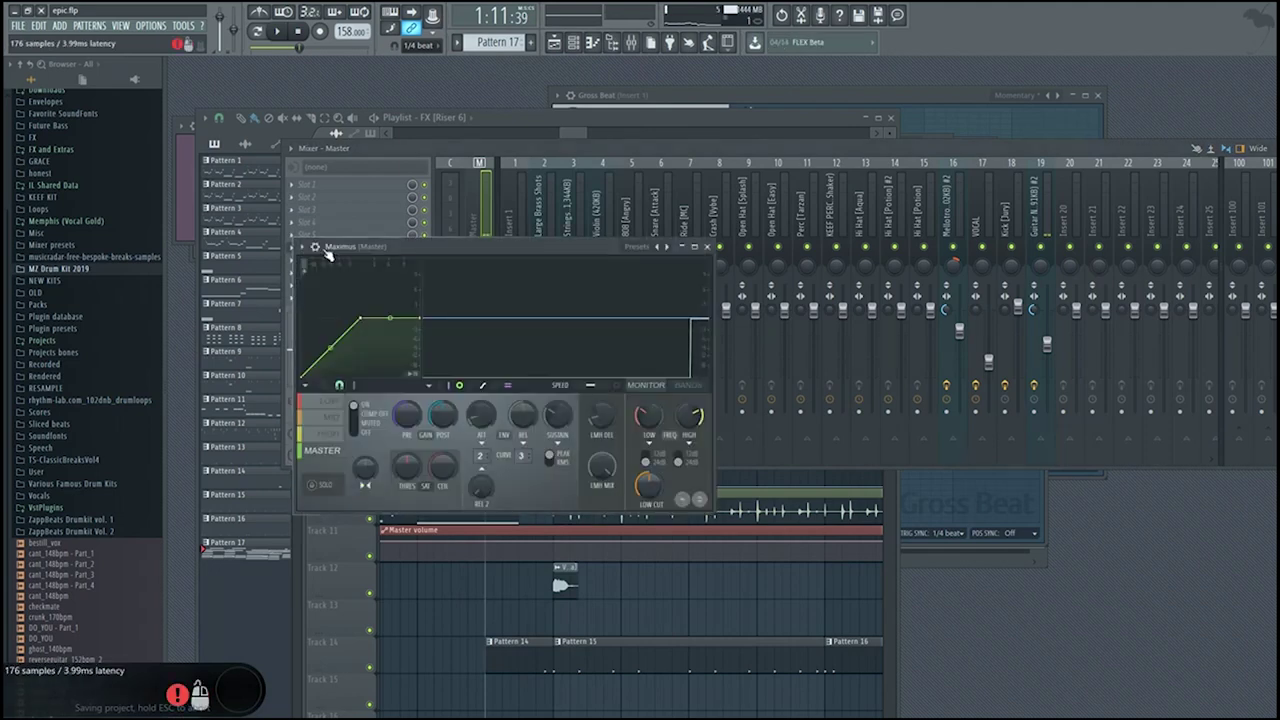
- Apply the Clear master preset to Maximus on the Master track and play a short stretch of the song
left_click(303, 246)
mouse_move(345, 287)
left_click(537, 408)
key("space")
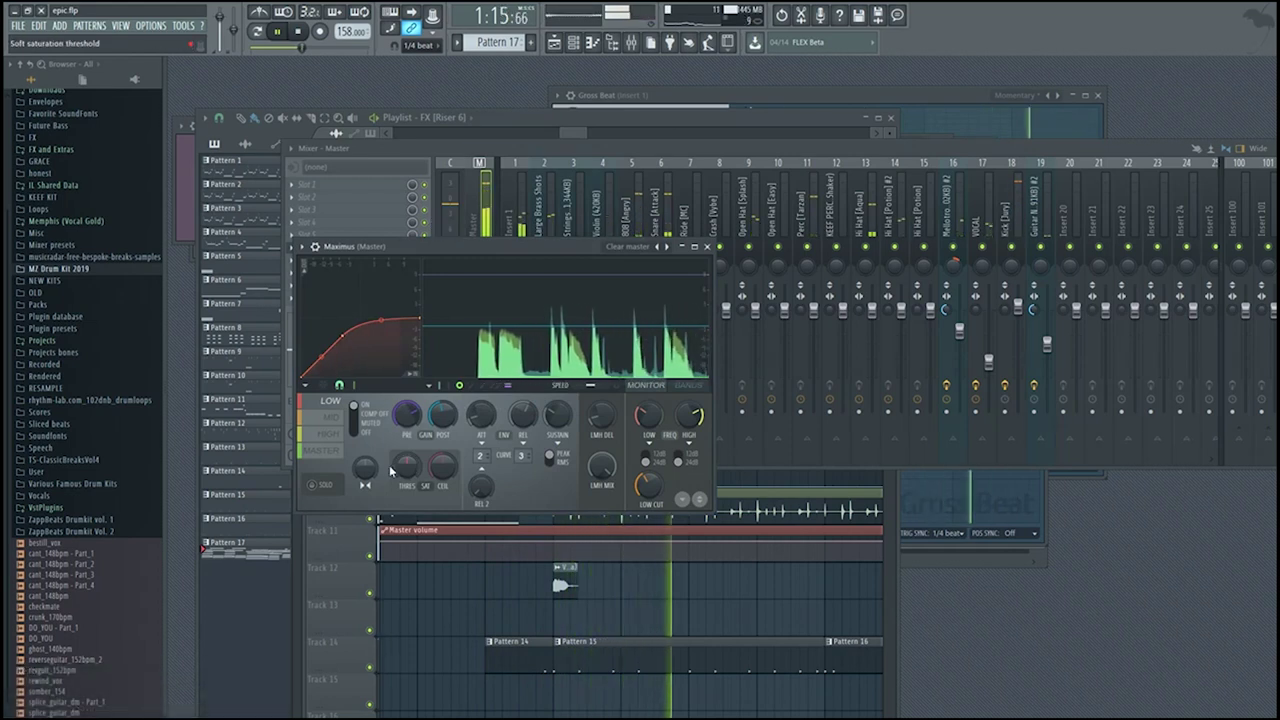
key("space")
- Return to the playlist from the Master track and examine the full song arrangement
left_click(481, 215)
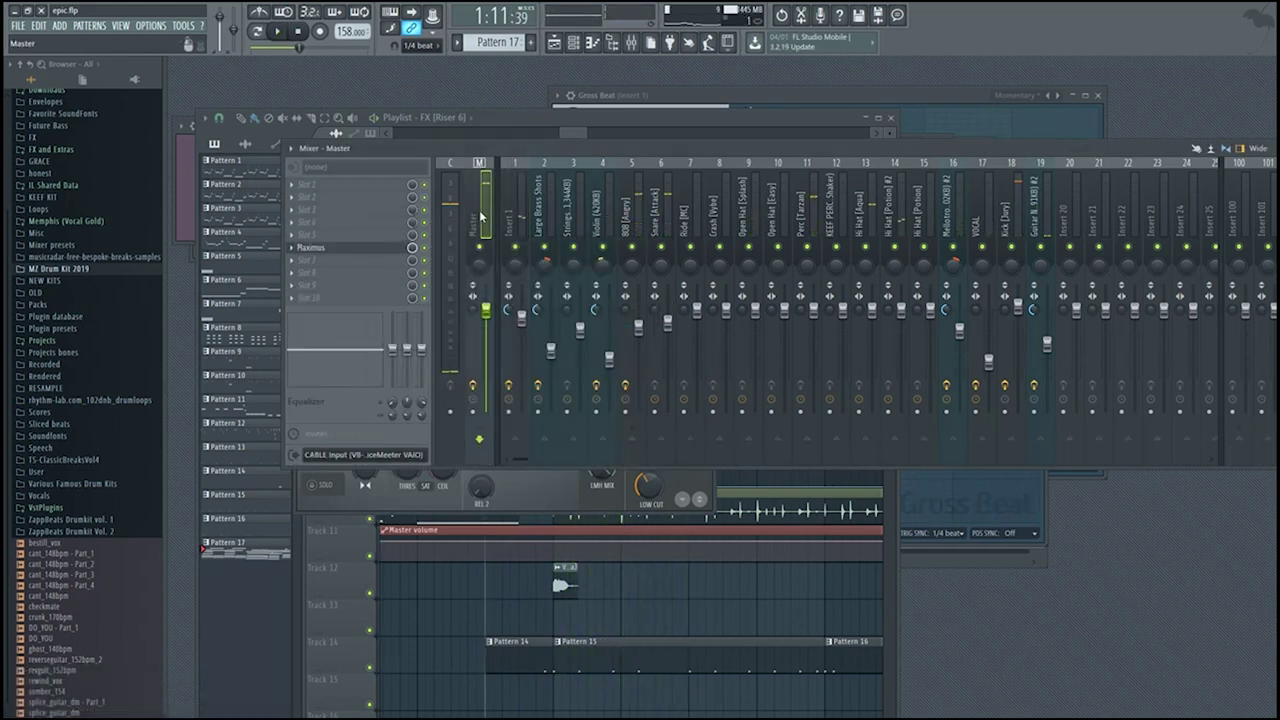
left_click(457, 543)
scroll(478, 547, "down", 4)
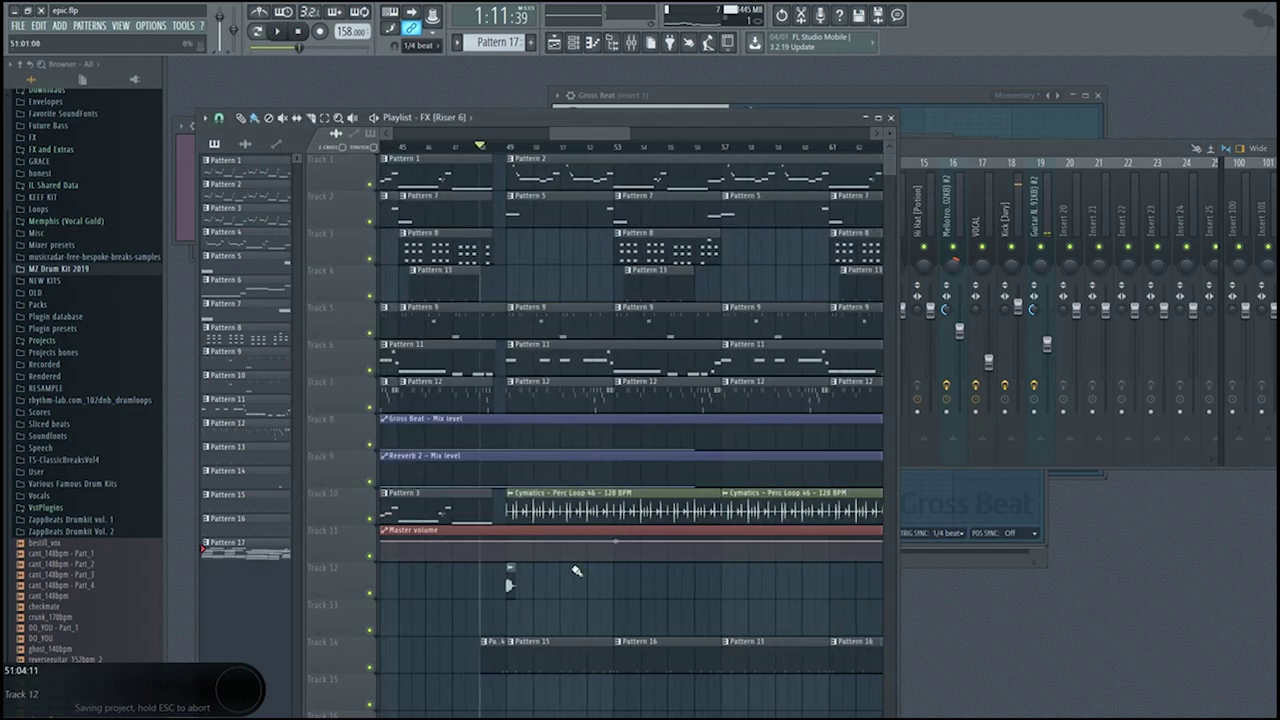
scroll(555, 557, "down", 6)
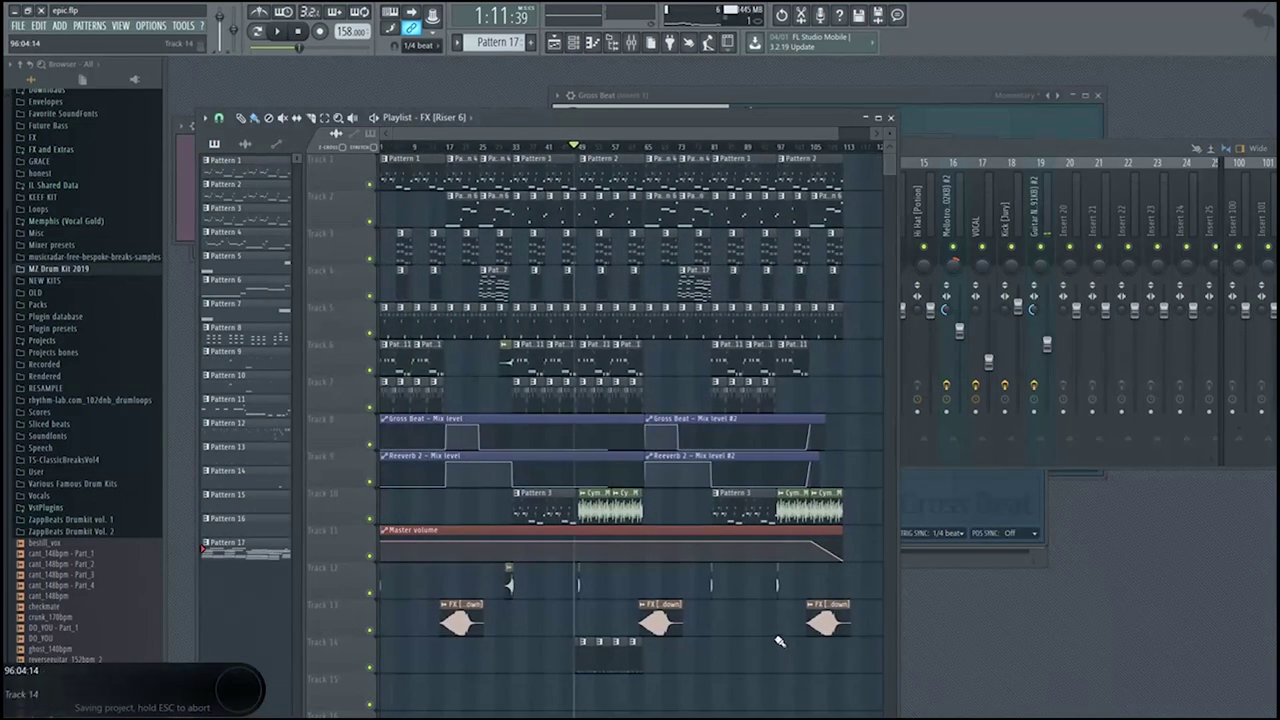